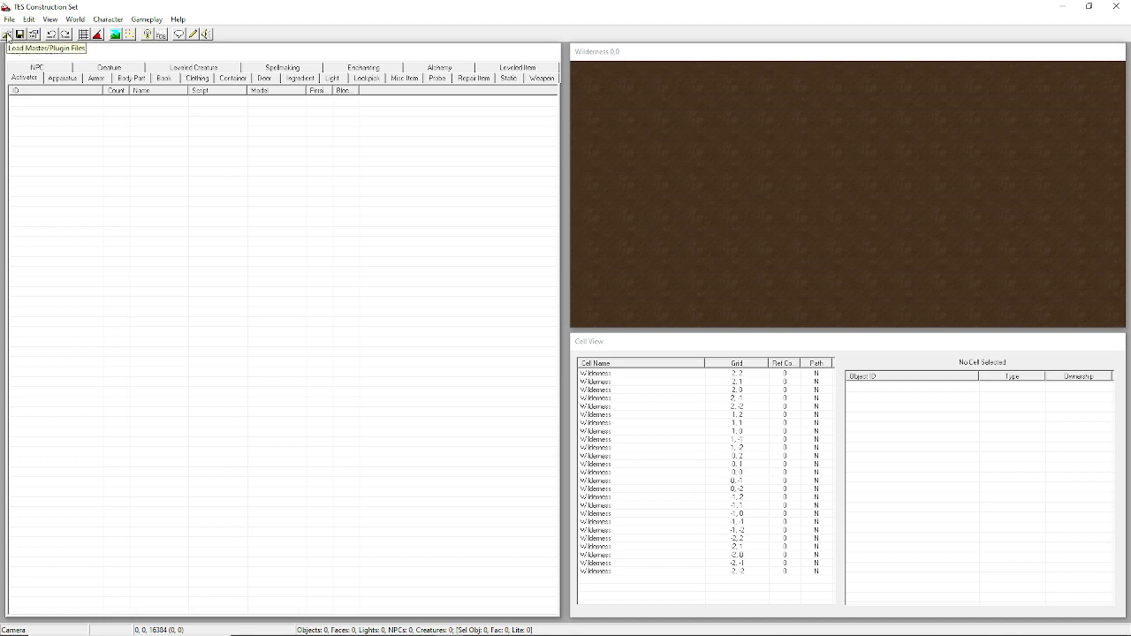
Enable the master files Bloodmoon.esm, Morrowind.esm and Tribunal.esm for loading in the data files list.
{"action": "left_click", "coordinate": [7, 35]}
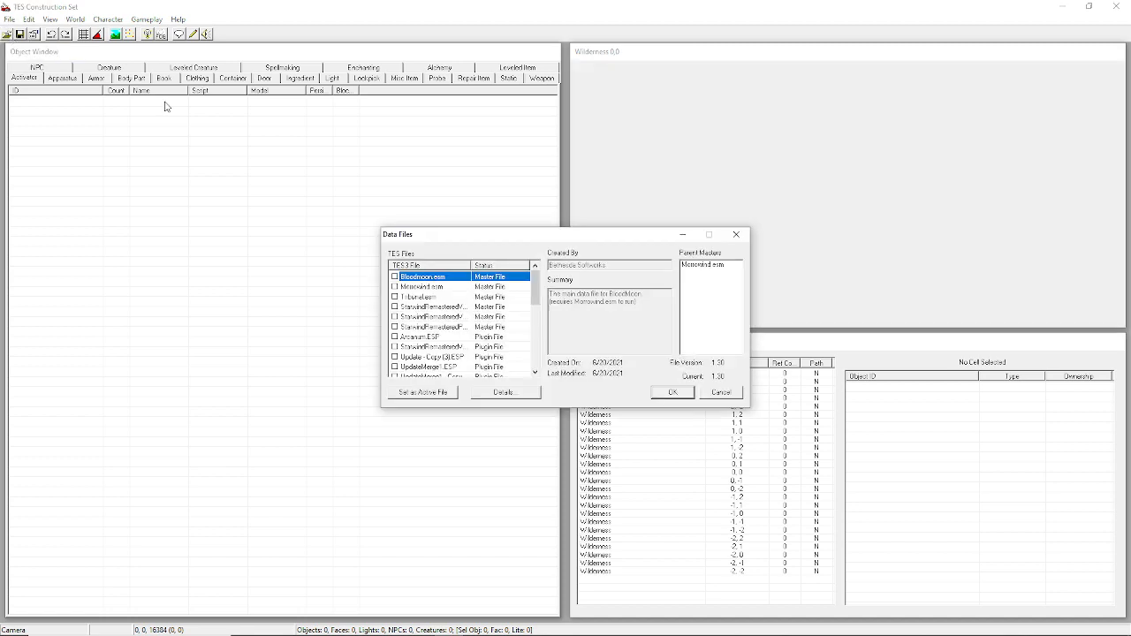
{"action": "left_click_drag", "start_coordinate": [421, 235], "coordinate": [429, 231]}
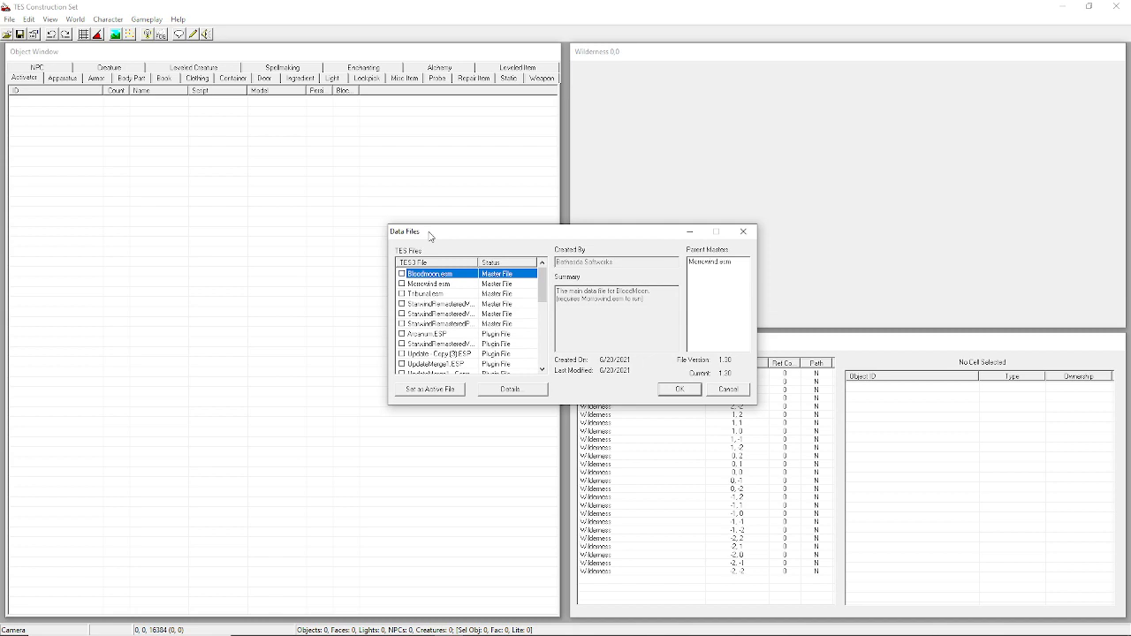
{"action": "double_click", "coordinate": [455, 277]}
{"action": "left_click", "coordinate": [440, 284]}
{"action": "double_click", "coordinate": [439, 284]}
{"action": "left_click", "coordinate": [442, 294]}
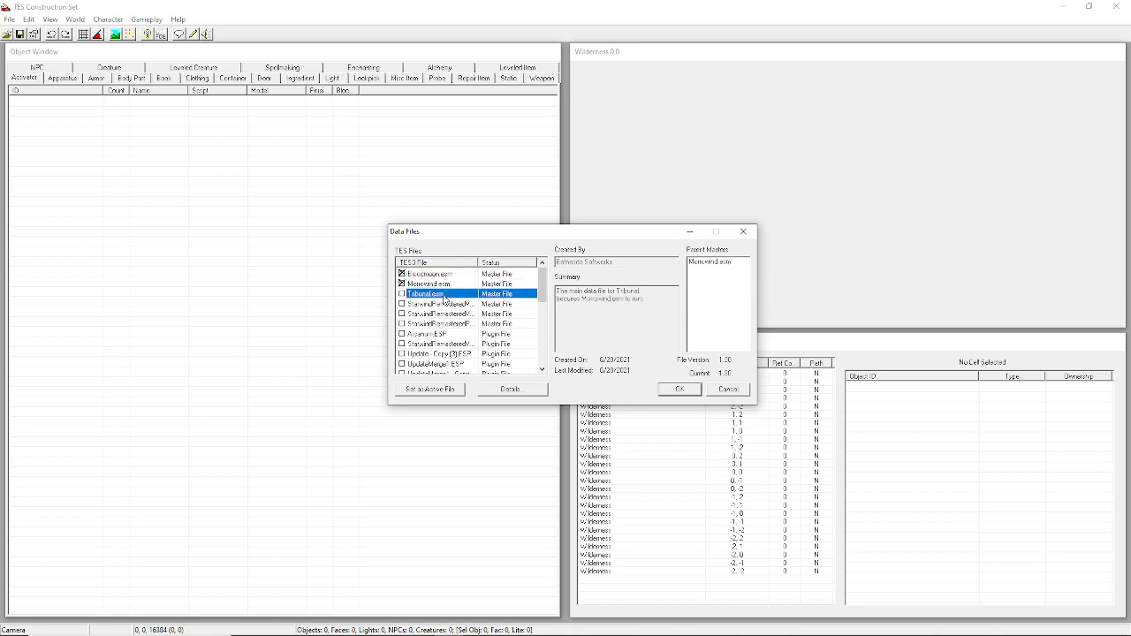
{"action": "double_click", "coordinate": [435, 295]}
Widen the file name column and enable StarwindRemasteredV1.15.esm and StarwindRemasteredPatch.esm as masters.
{"action": "left_click_drag", "start_coordinate": [478, 262], "coordinate": [526, 262]}
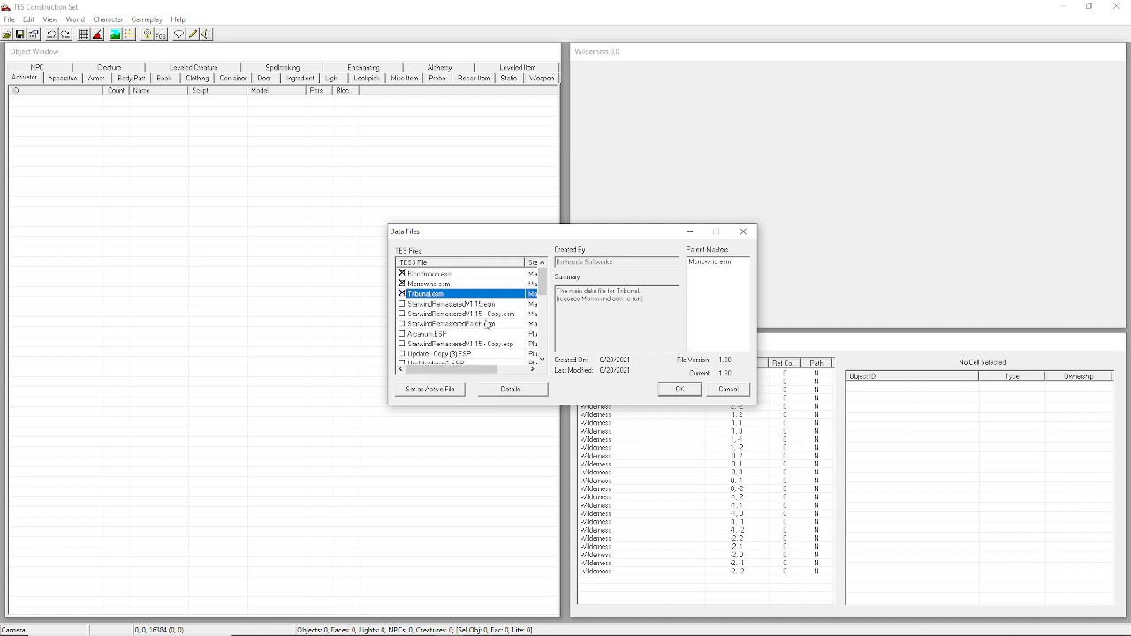
{"action": "double_click", "coordinate": [440, 304]}
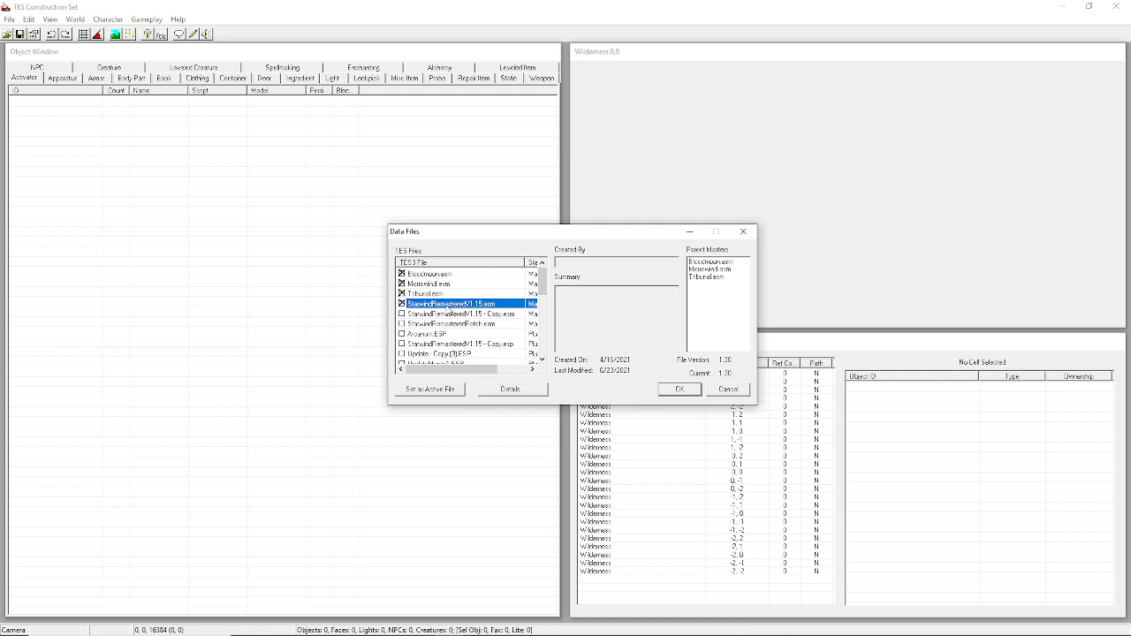
{"action": "double_click", "coordinate": [498, 324]}
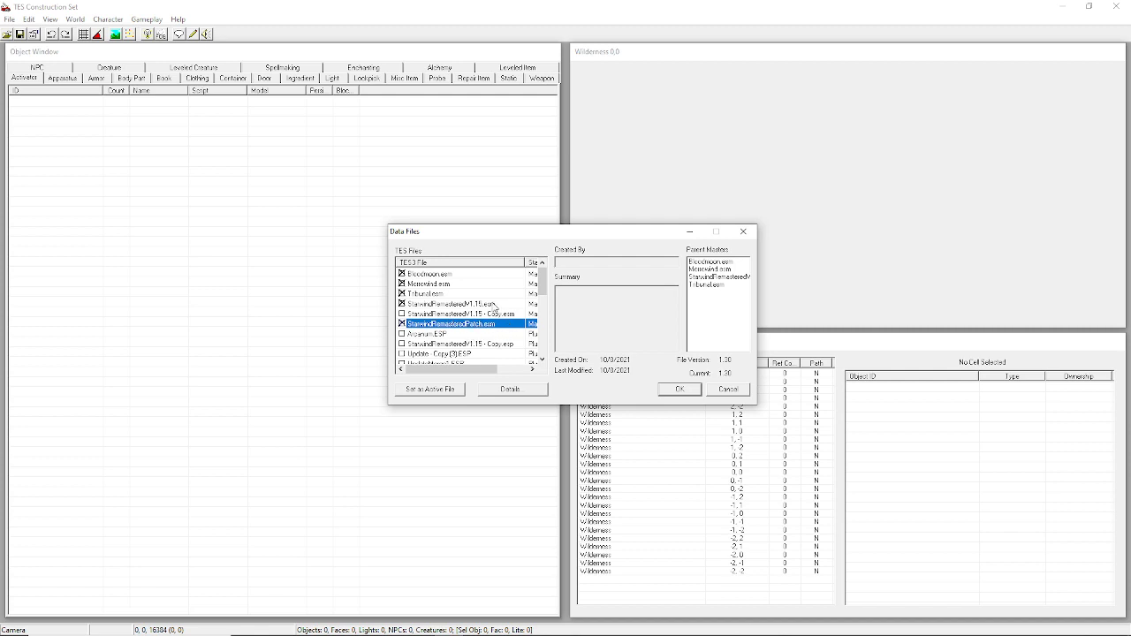
Enable the plugin SWHouseTest.ESP and set it as the active file.
{"action": "left_click_drag", "start_coordinate": [543, 281], "coordinate": [540, 355]}
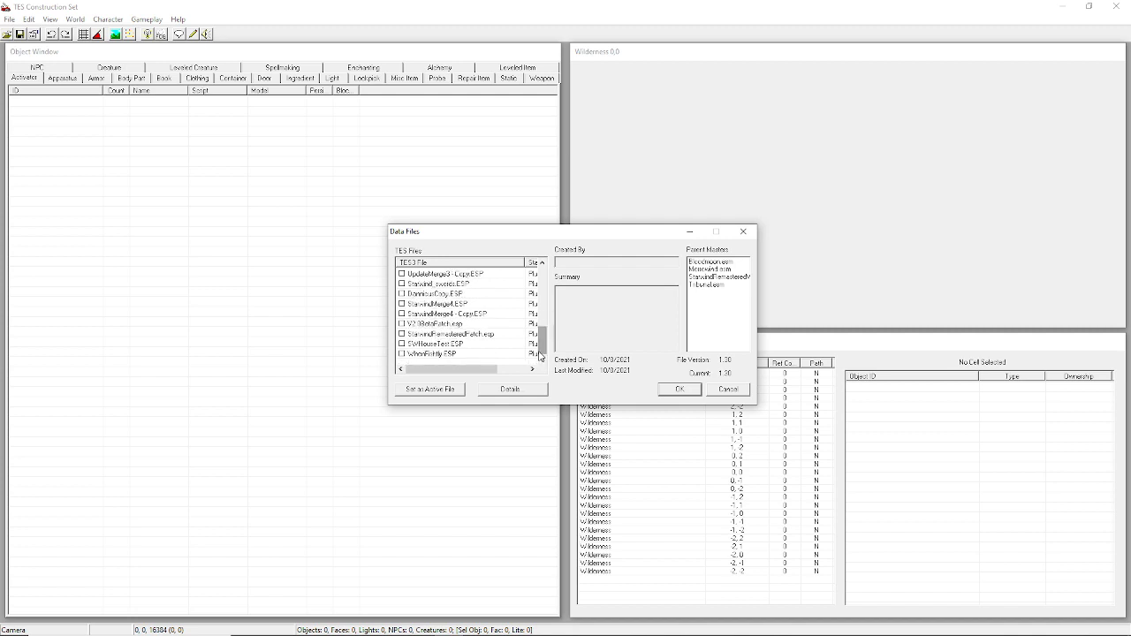
{"action": "double_click", "coordinate": [447, 345]}
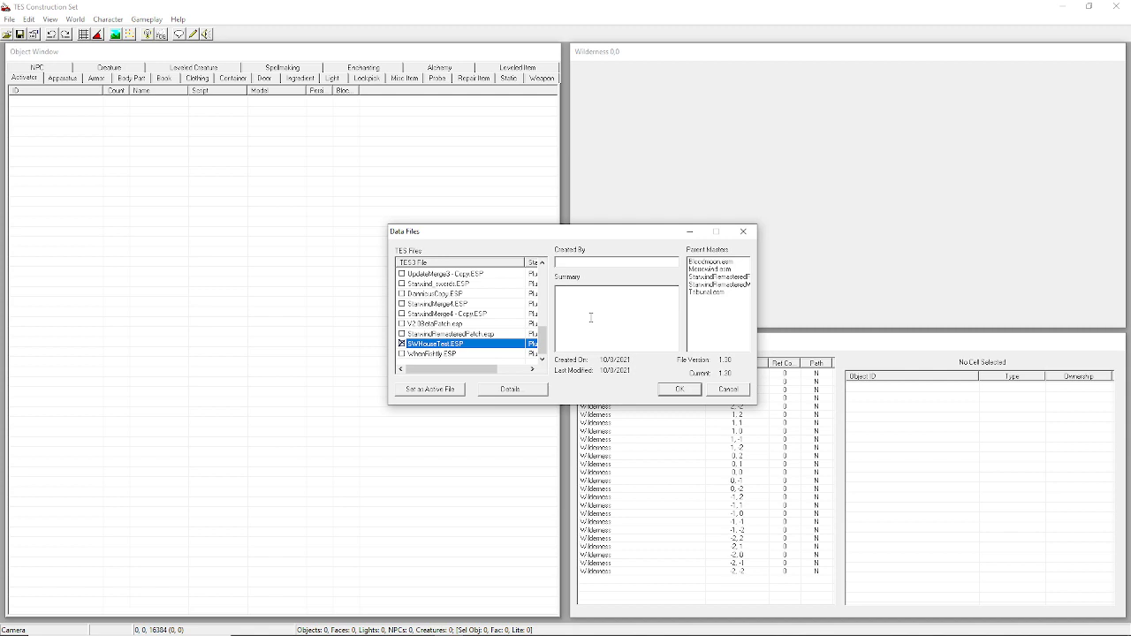
{"action": "left_click", "coordinate": [438, 325]}
{"action": "left_click", "coordinate": [437, 317]}
{"action": "left_click", "coordinate": [438, 344]}
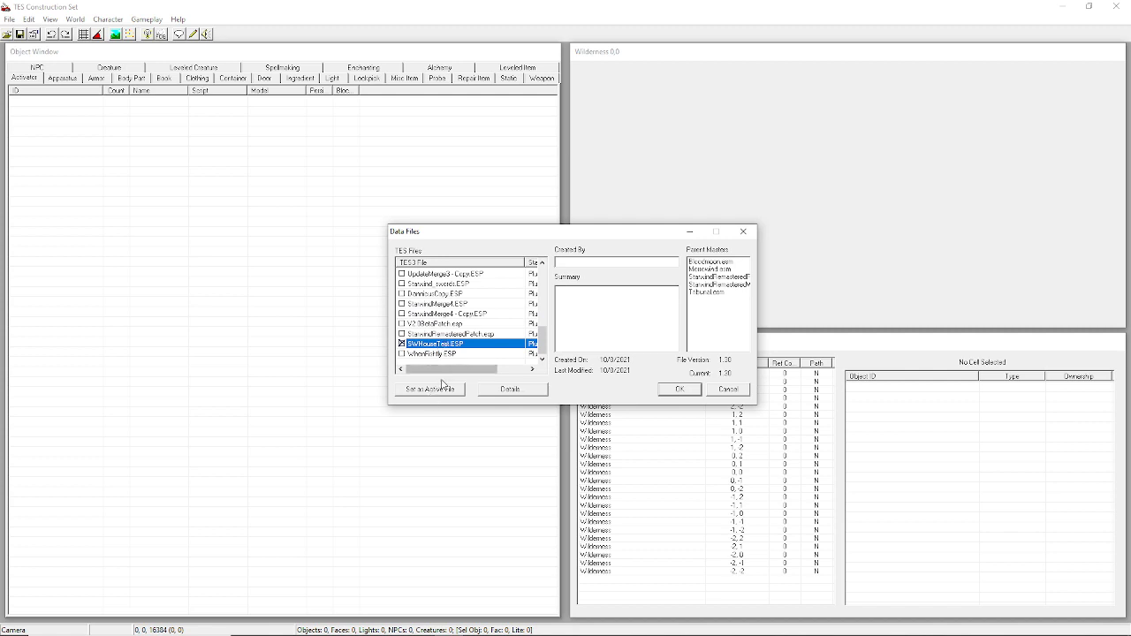
{"action": "left_click", "coordinate": [432, 391]}
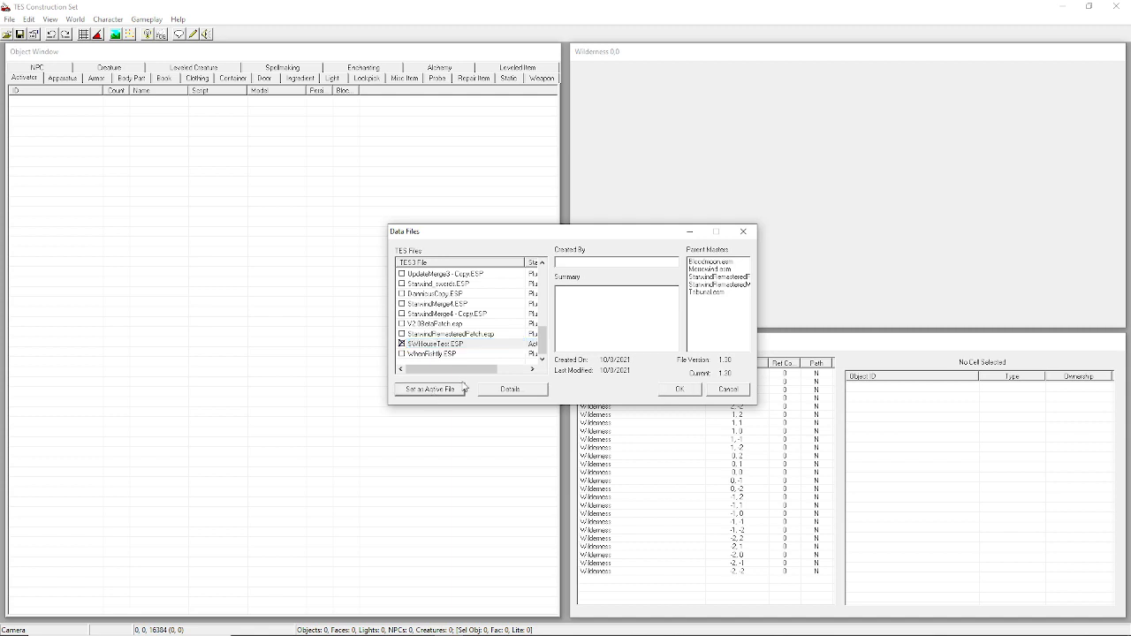
Review the status of SWHouseTest.ESP and the enabled master files in the data files list.
{"action": "left_click_drag", "start_coordinate": [459, 370], "coordinate": [492, 375]}
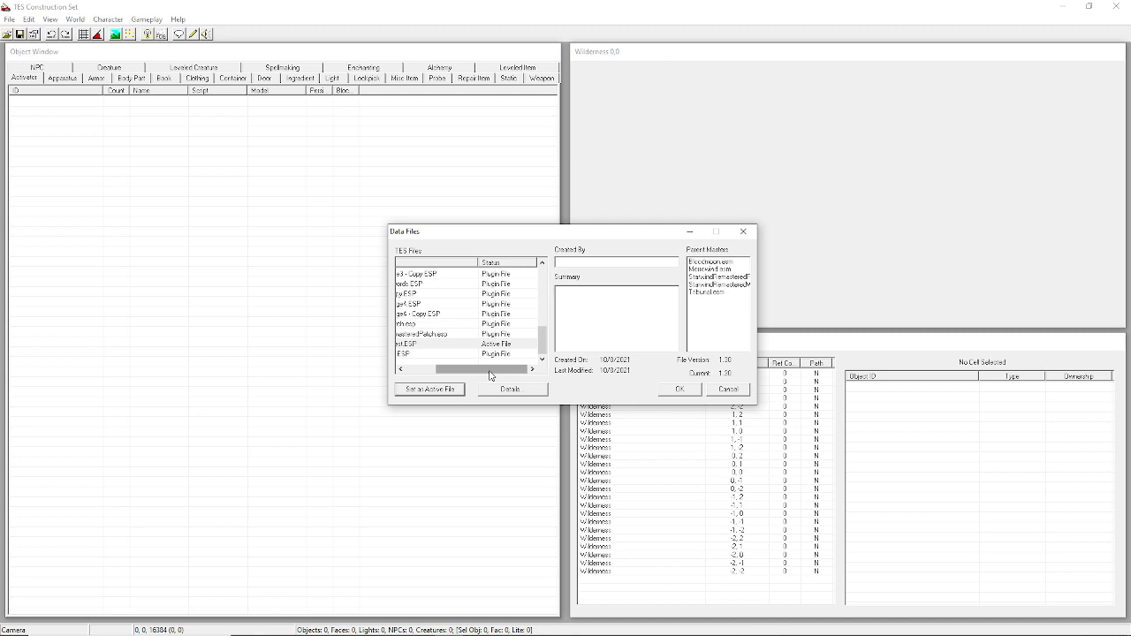
{"action": "mouse_move", "coordinate": [489, 369]}
{"action": "left_mouse_down"}
{"action": "mouse_move", "coordinate": [439, 369]}
{"action": "mouse_move", "coordinate": [467, 369]}
{"action": "left_mouse_up"}
{"action": "left_click", "coordinate": [434, 345]}
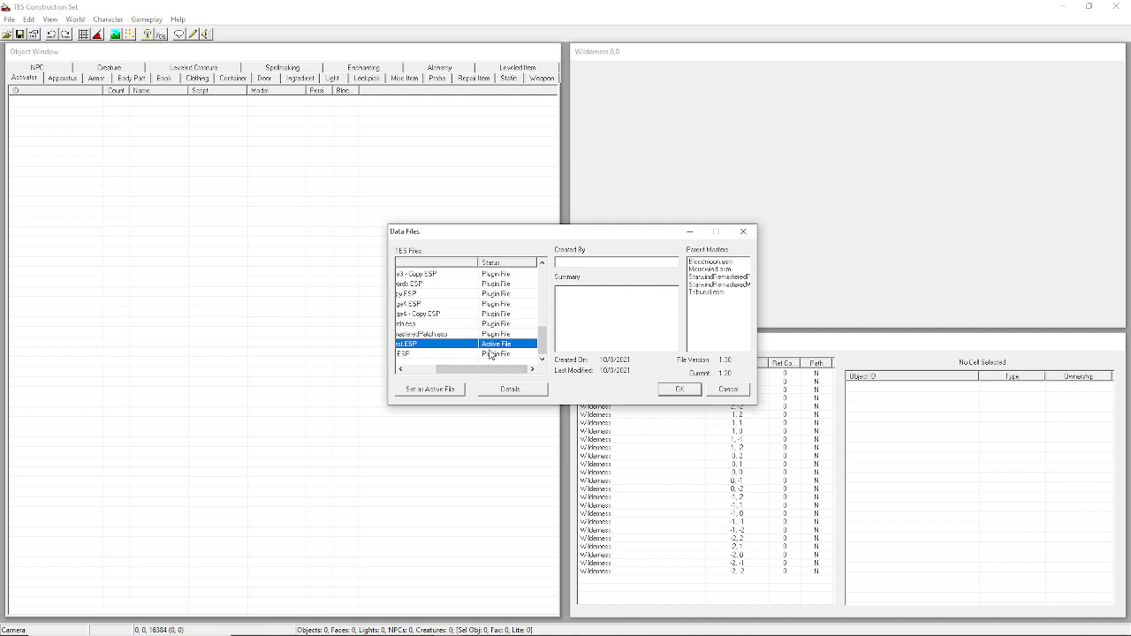
{"action": "left_click_drag", "start_coordinate": [542, 340], "coordinate": [542, 288]}
{"action": "left_click_drag", "start_coordinate": [508, 375], "coordinate": [479, 374]}
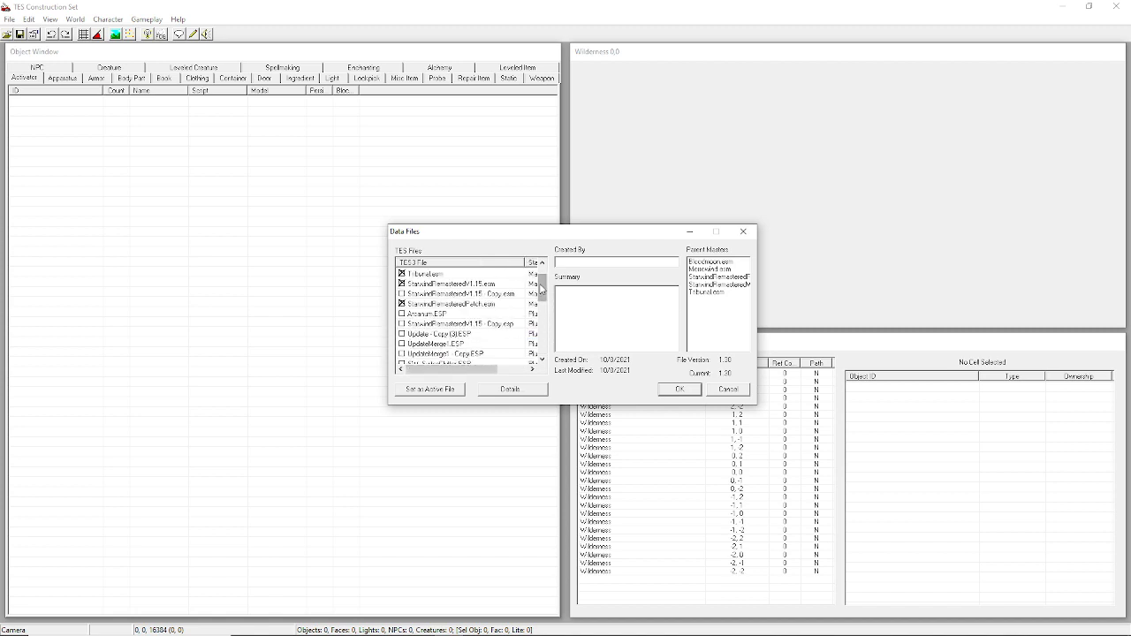
{"action": "left_click_drag", "start_coordinate": [543, 288], "coordinate": [542, 337]}
{"action": "double_click", "coordinate": [469, 344]}
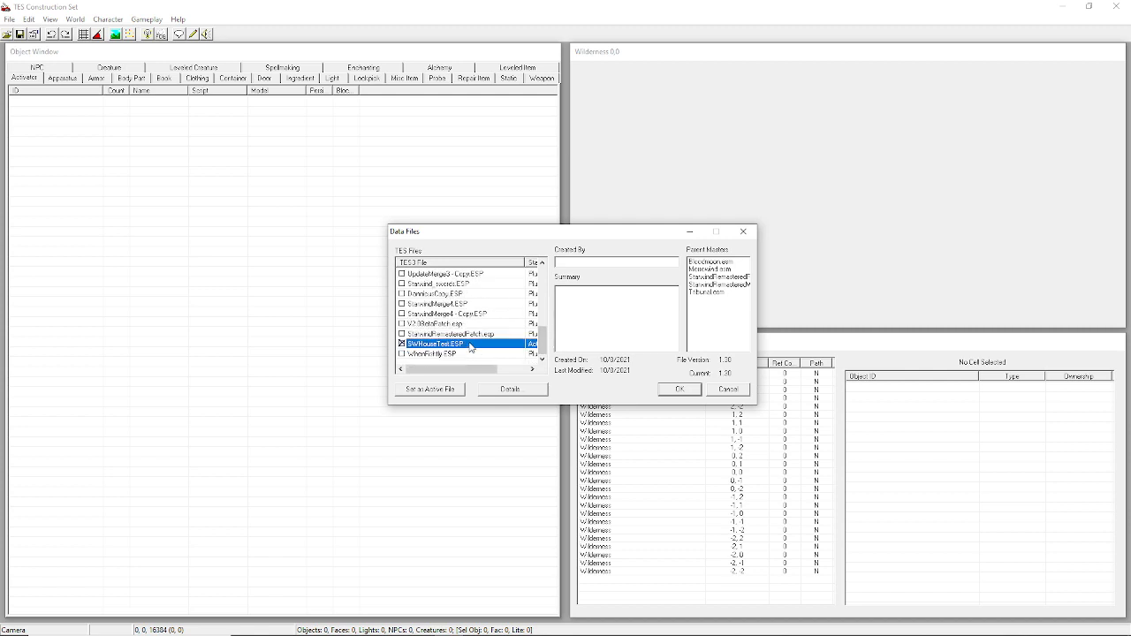
Load the selected master and plugin files, continuing past every warning.
{"action": "left_click", "coordinate": [688, 395]}
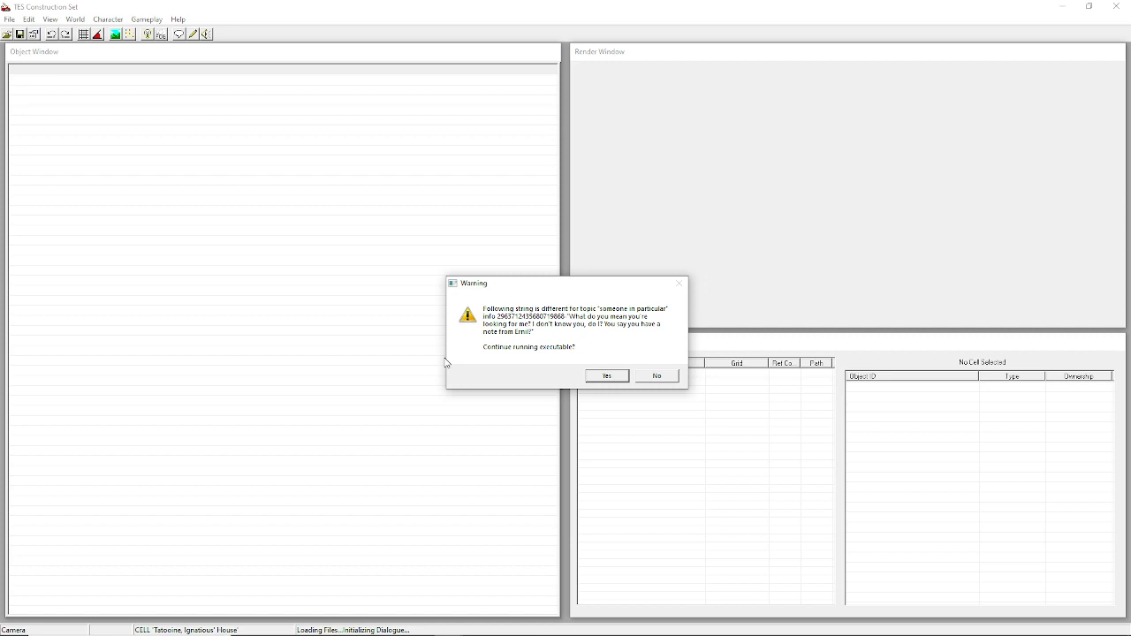
{"action": "key", "text": "Return"}
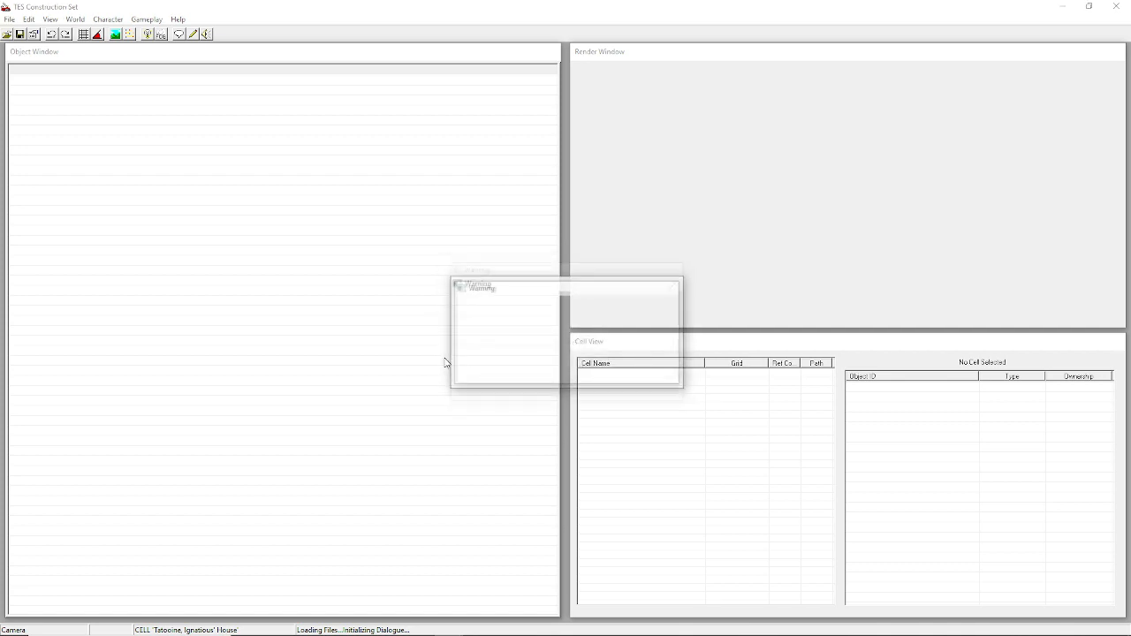
{"action": "key", "text": "Return"}
{"action": "key", "text": "Return"}
{"action": "key", "text": "Return"}
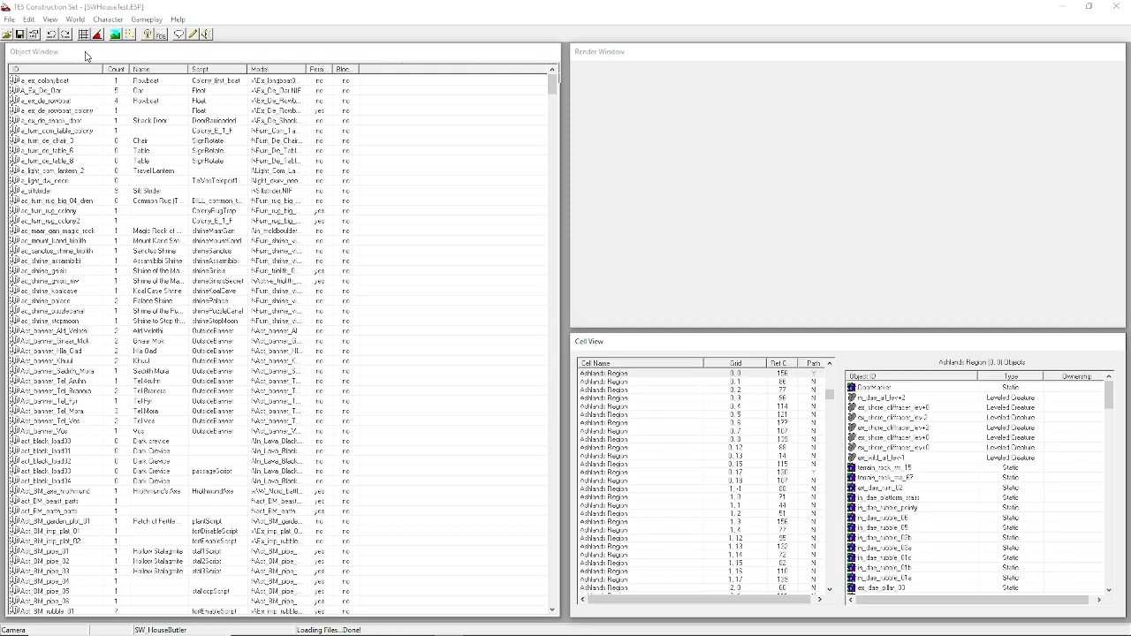
Hide the Object Window and show it again to restore its category tabs.
{"action": "left_click", "coordinate": [51, 19]}
{"action": "left_click", "coordinate": [78, 72]}
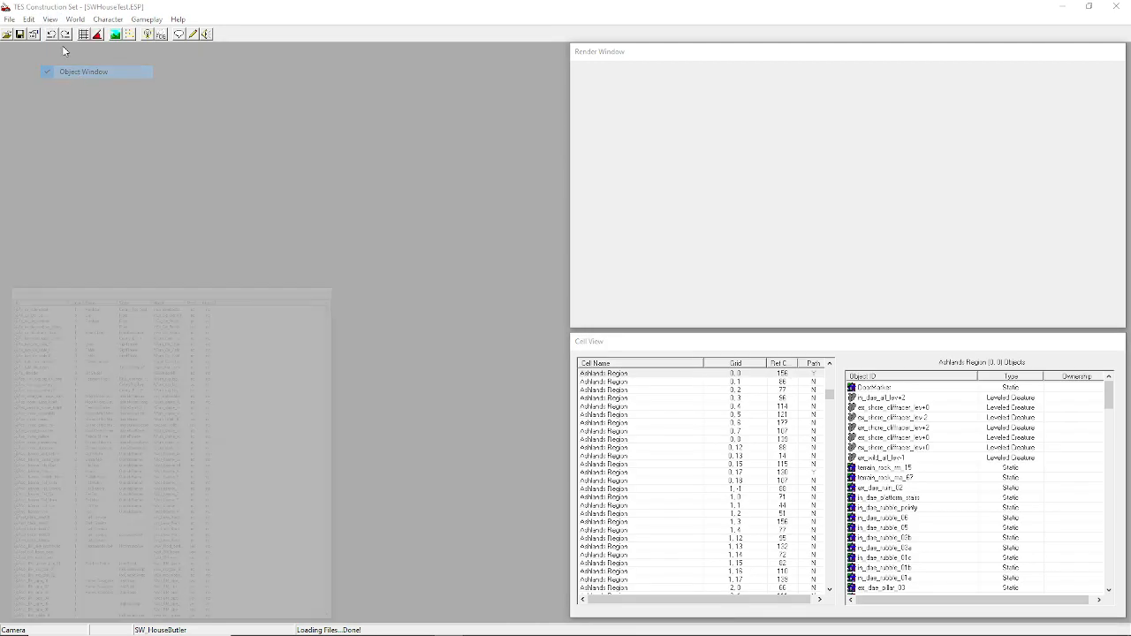
{"action": "left_click", "coordinate": [51, 19]}
{"action": "left_click", "coordinate": [75, 71]}
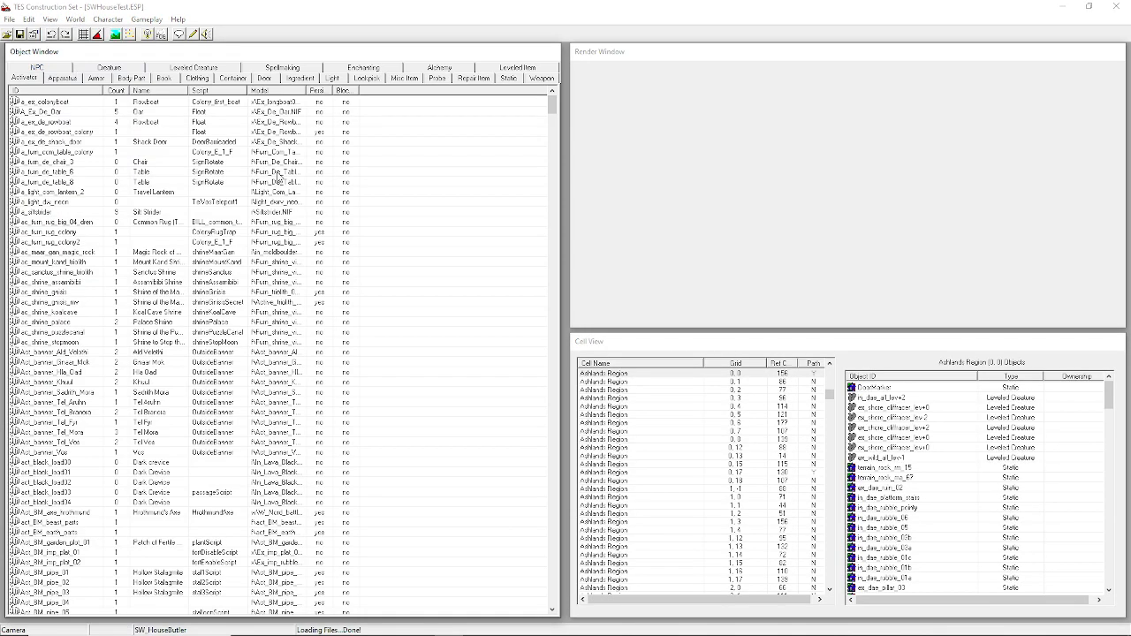
Find the Tatooine interior cell and load it into the render view, continuing past the model warnings.
{"action": "left_click", "coordinate": [632, 400]}
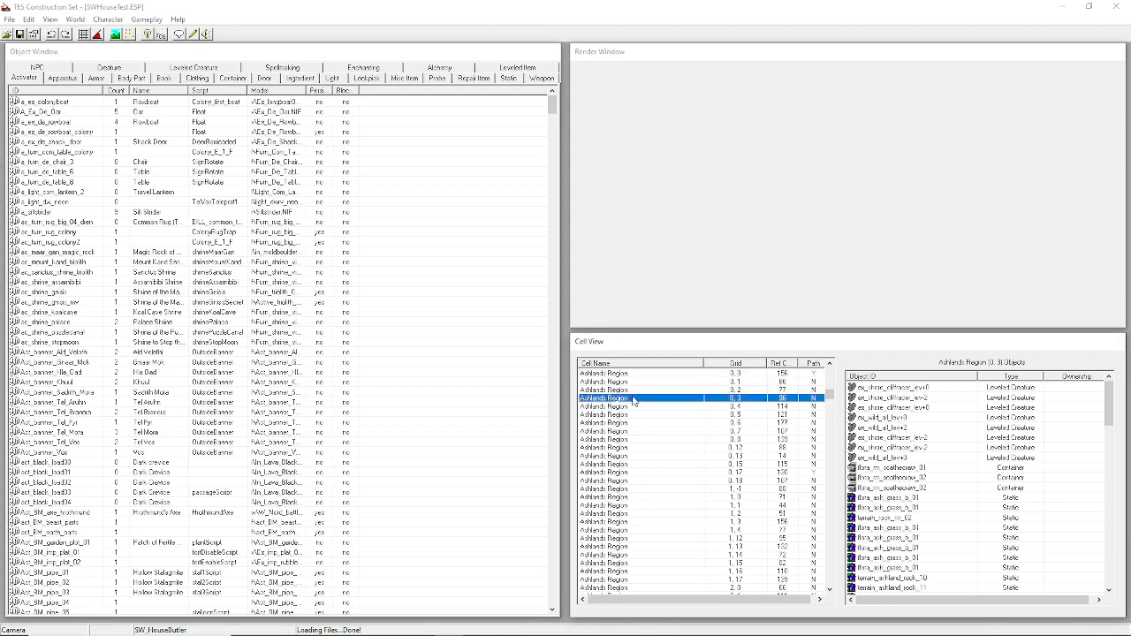
{"action": "key", "text": "t"}
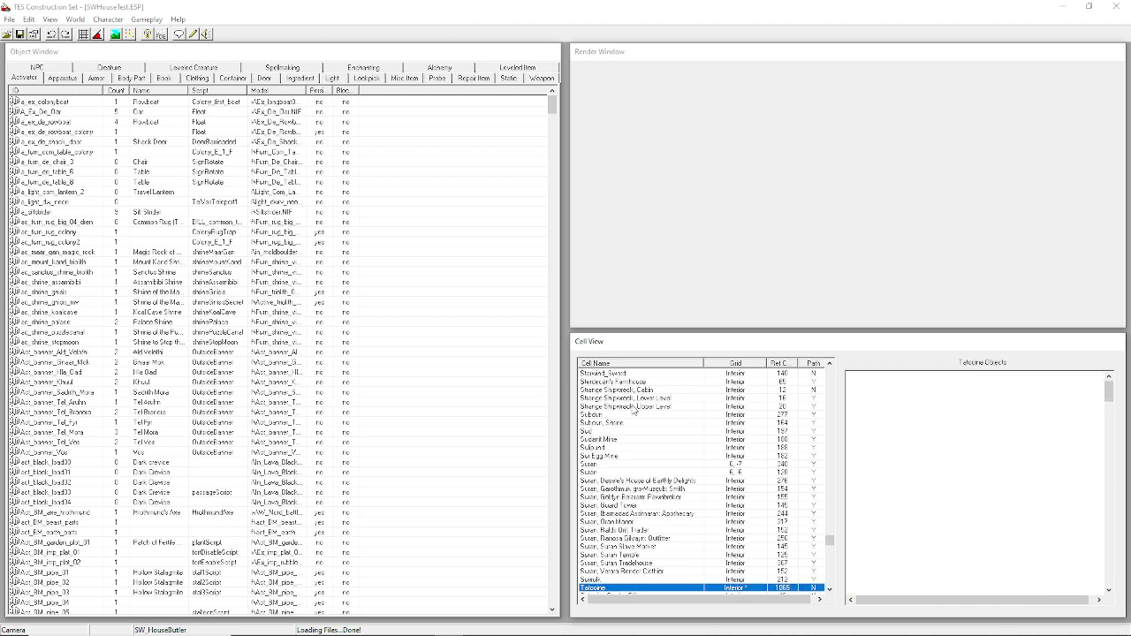
{"action": "double_click", "coordinate": [632, 589]}
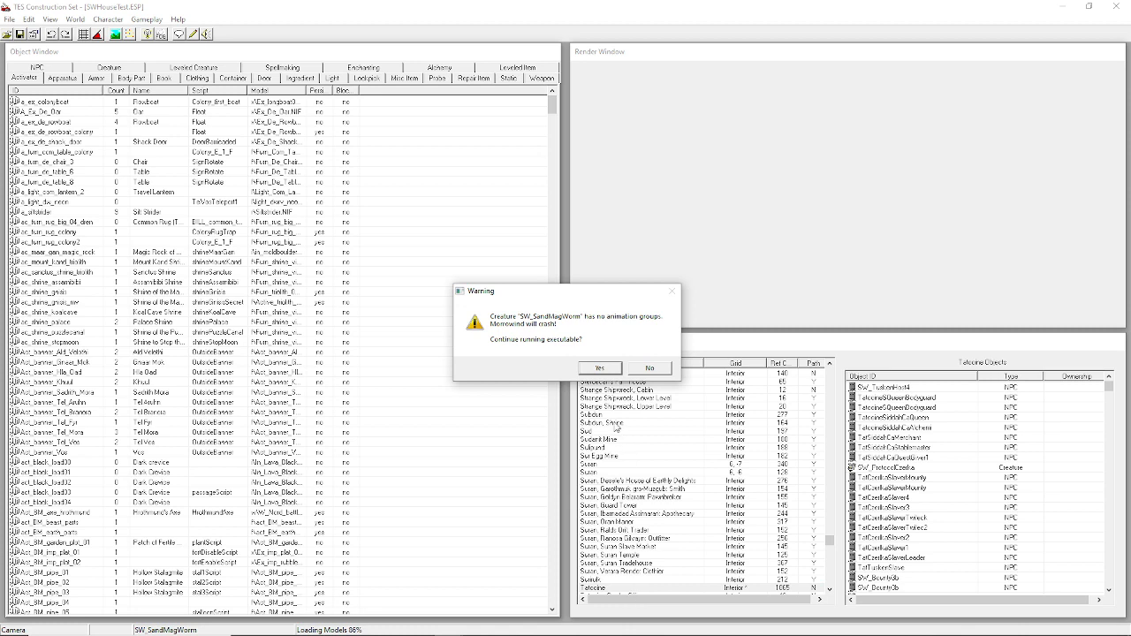
{"action": "left_click", "coordinate": [598, 368]}
{"action": "left_click", "coordinate": [598, 369]}
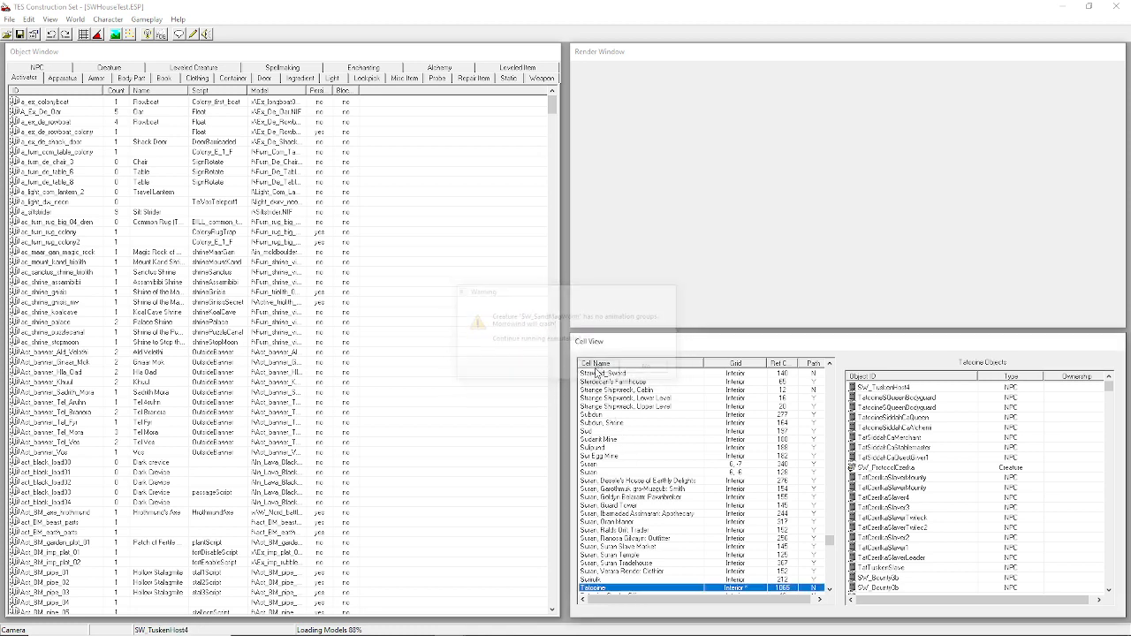
{"action": "left_click", "coordinate": [596, 369]}
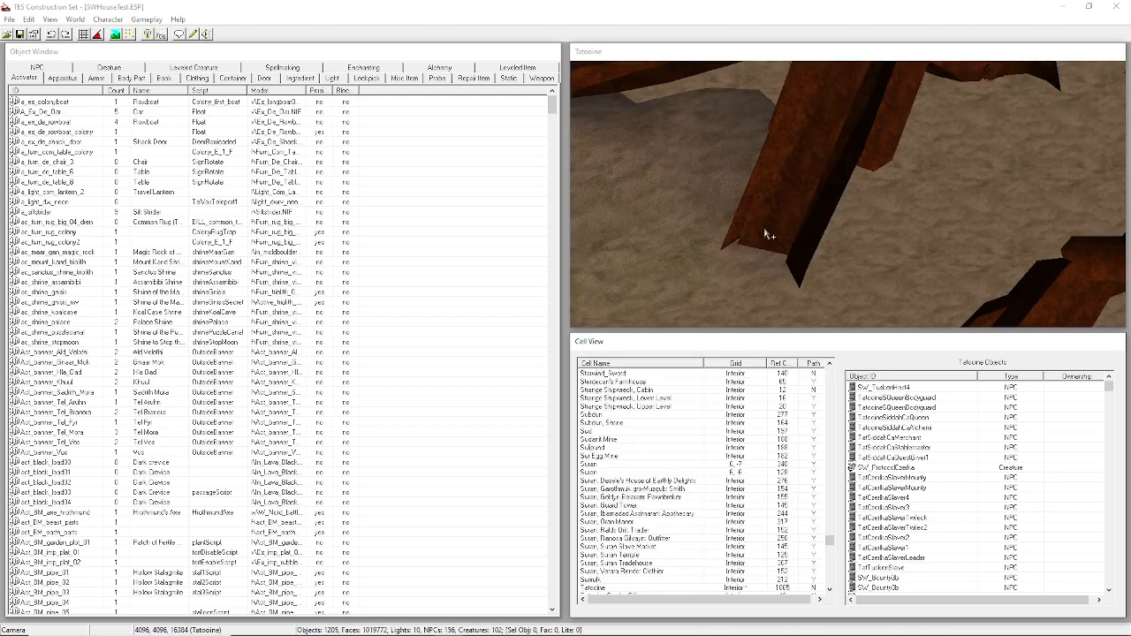
Center the Tatooine view on the small yellow building SW_BuildSmall4, deselect it and examine its entrance.
{"action": "left_click", "coordinate": [764, 227]}
{"action": "scroll", "coordinate": [757, 270], "scroll_direction": "down", "scroll_amount": 3}
{"action": "middle_click_drag", "start_coordinate": [731, 270], "coordinate": [774, 213], "text": "shift"}
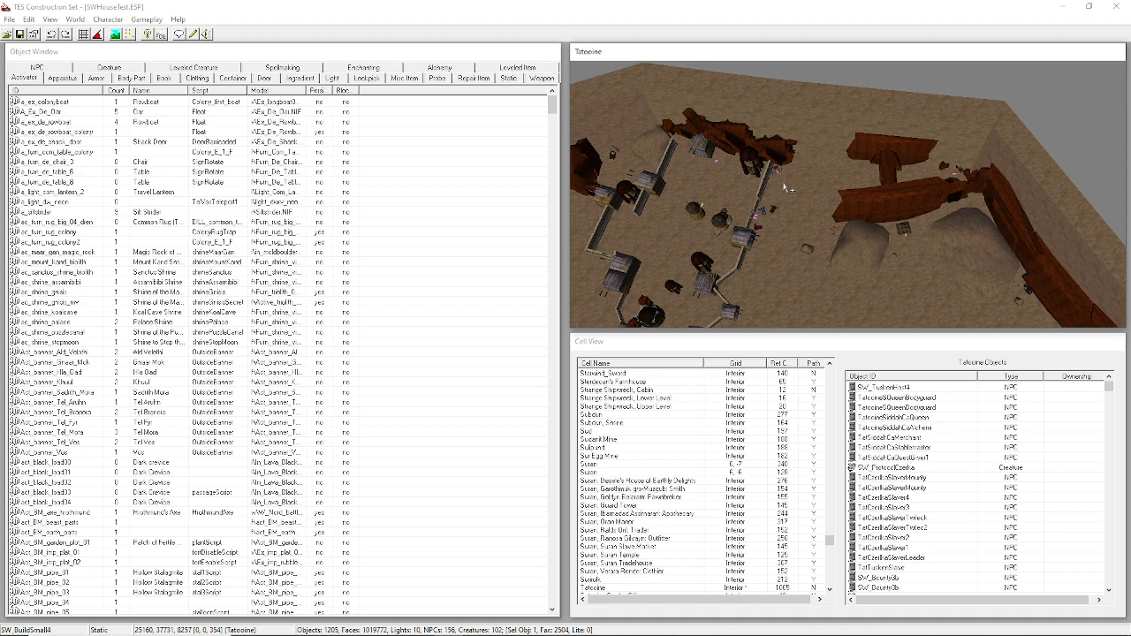
{"action": "key", "text": "c"}
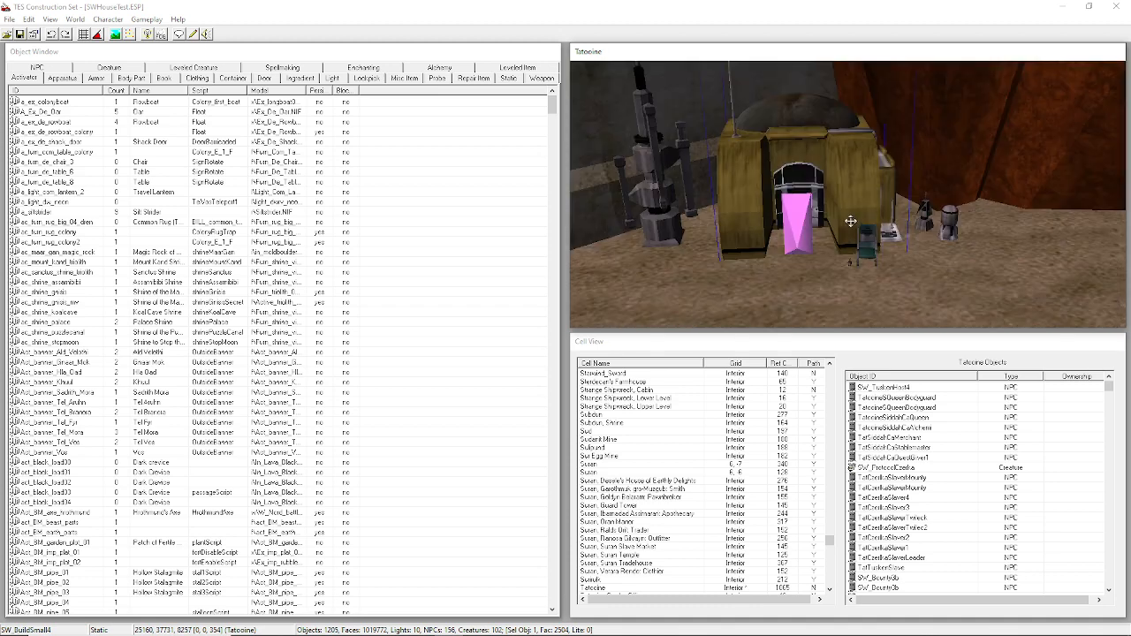
{"action": "middle_click_drag", "start_coordinate": [850, 221], "coordinate": [881, 261], "text": "shift"}
{"action": "key", "text": "d"}
{"action": "middle_click_drag", "start_coordinate": [864, 184], "coordinate": [839, 175]}
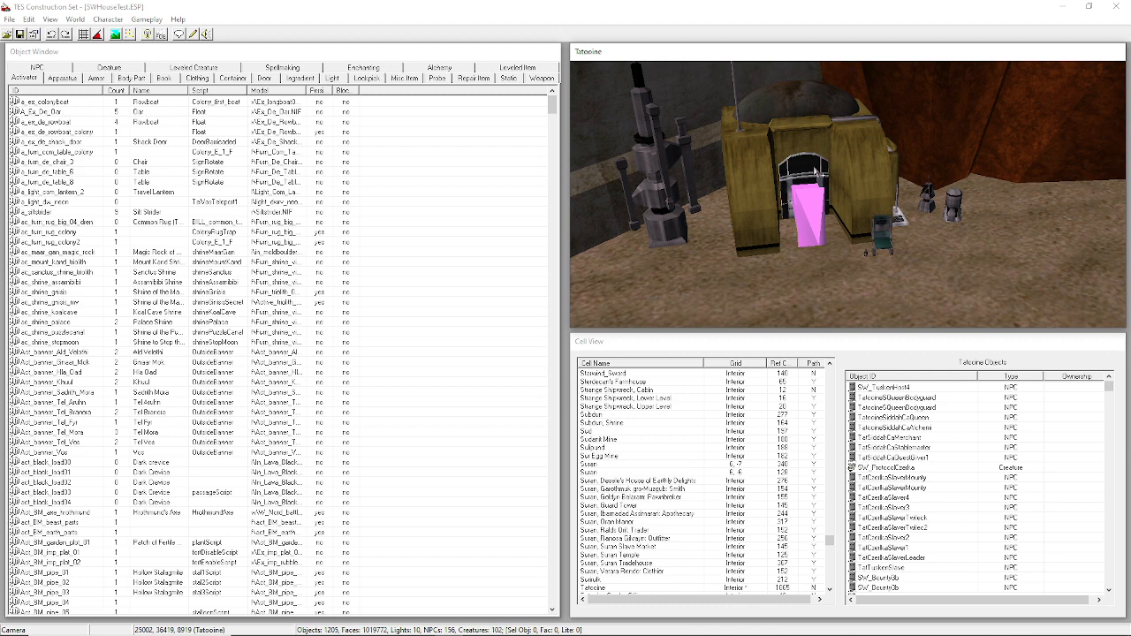
Follow the yellow building's SW_Door1 to its teleport marker in Ignatious' House and close the door's properties without saving.
{"action": "scroll", "coordinate": [716, 513], "scroll_direction": "down", "scroll_amount": 5}
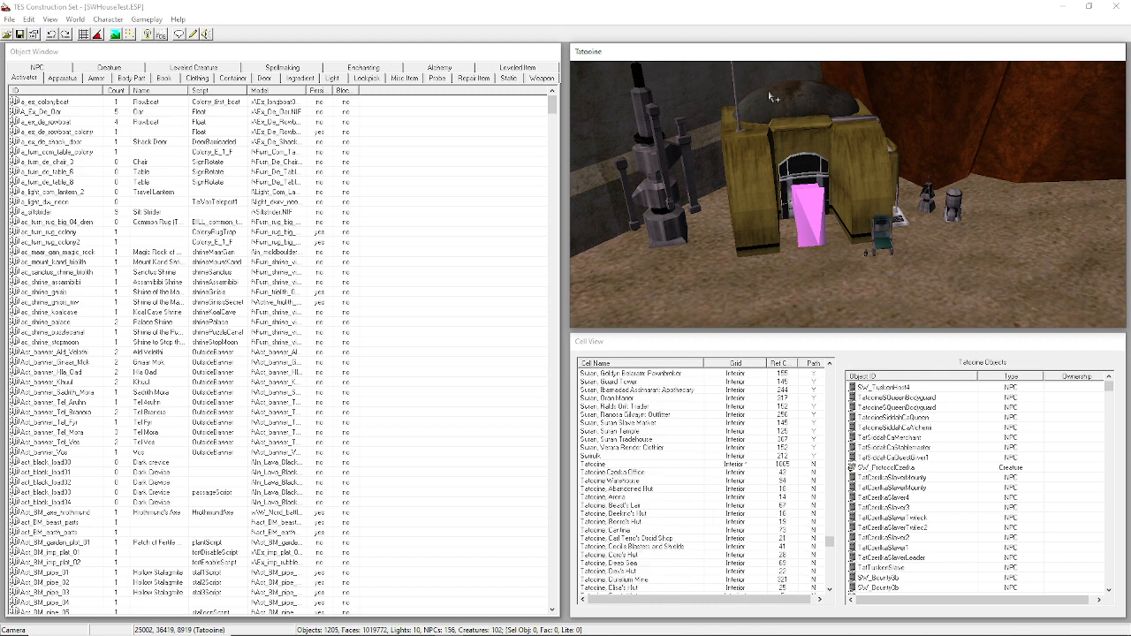
{"action": "scroll", "coordinate": [654, 515], "scroll_direction": "down", "scroll_amount": 4}
{"action": "scroll", "coordinate": [649, 516], "scroll_direction": "up", "scroll_amount": 1}
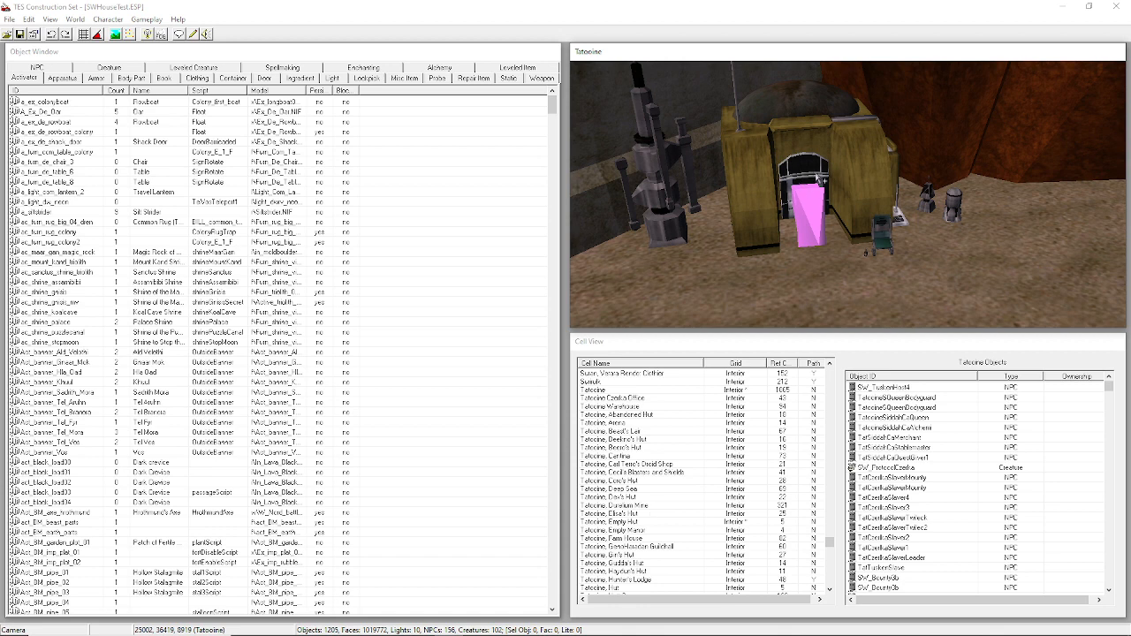
{"action": "left_click", "coordinate": [820, 166]}
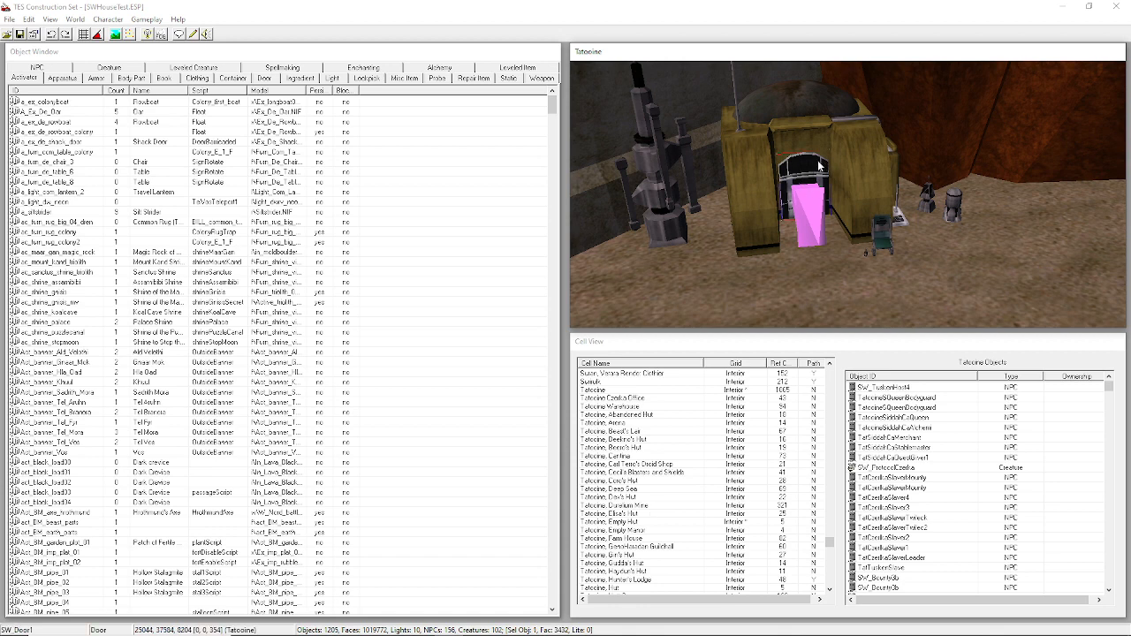
{"action": "double_click", "coordinate": [820, 167]}
{"action": "left_click", "coordinate": [717, 445]}
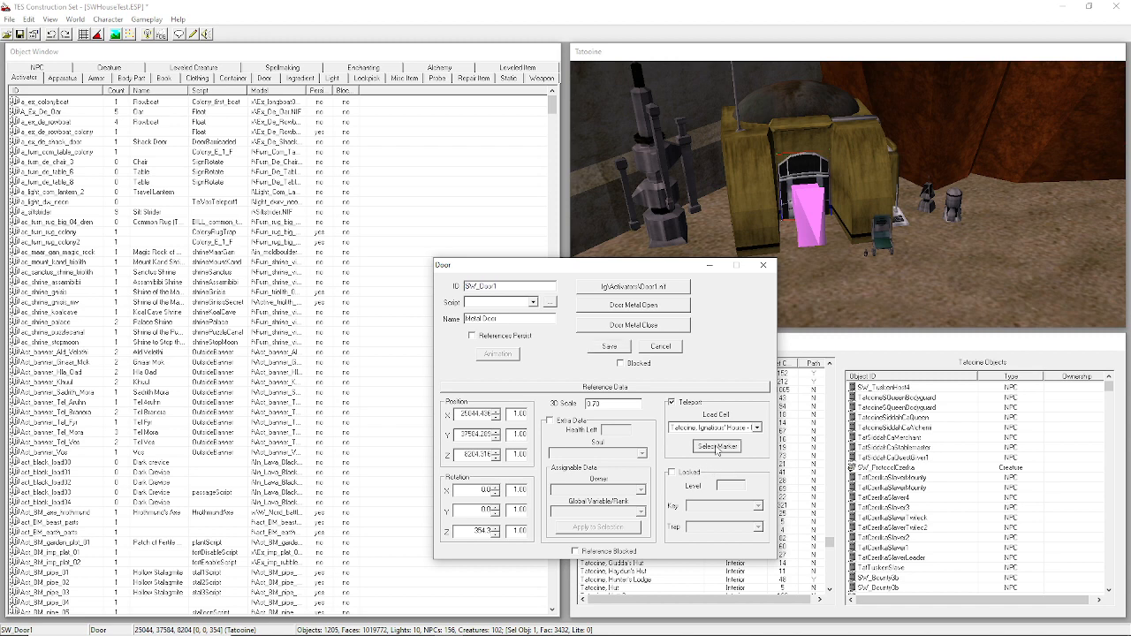
{"action": "left_click", "coordinate": [661, 347]}
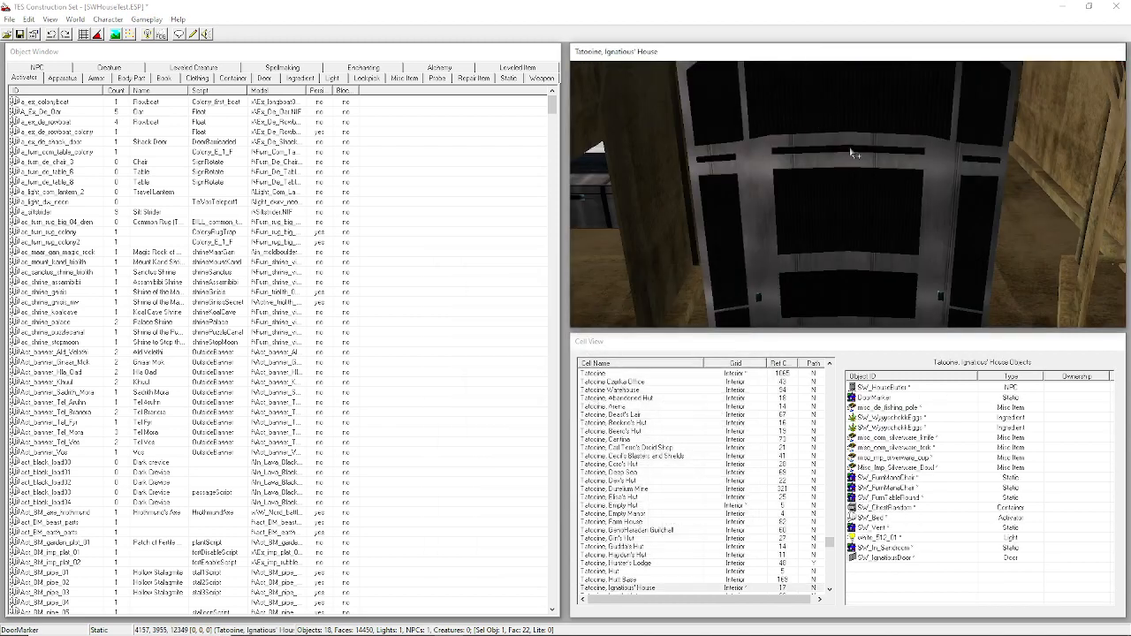
Select the SW_IgnatiousDoor inside the house and examine the door marker and room layout around it.
{"action": "left_click", "coordinate": [858, 163]}
{"action": "key", "text": "shift"}
{"action": "scroll", "coordinate": [833, 222], "scroll_direction": "down", "scroll_amount": 3}
{"action": "key", "text": "shift"}
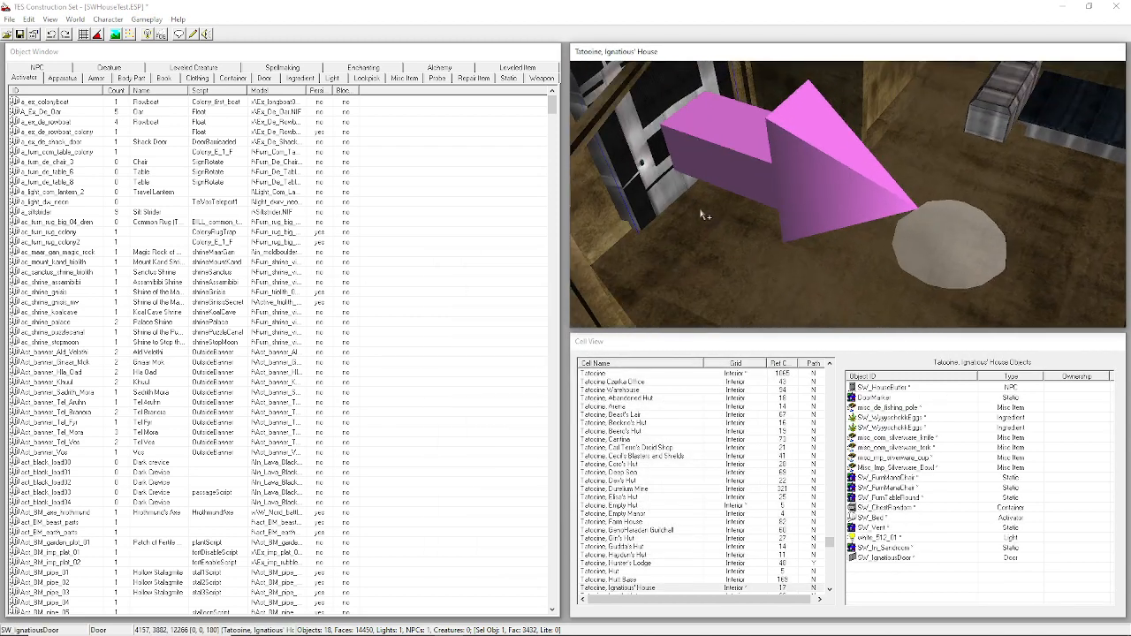
{"action": "scroll", "coordinate": [762, 222], "scroll_direction": "down", "scroll_amount": 3}
{"action": "key", "text": "shift"}
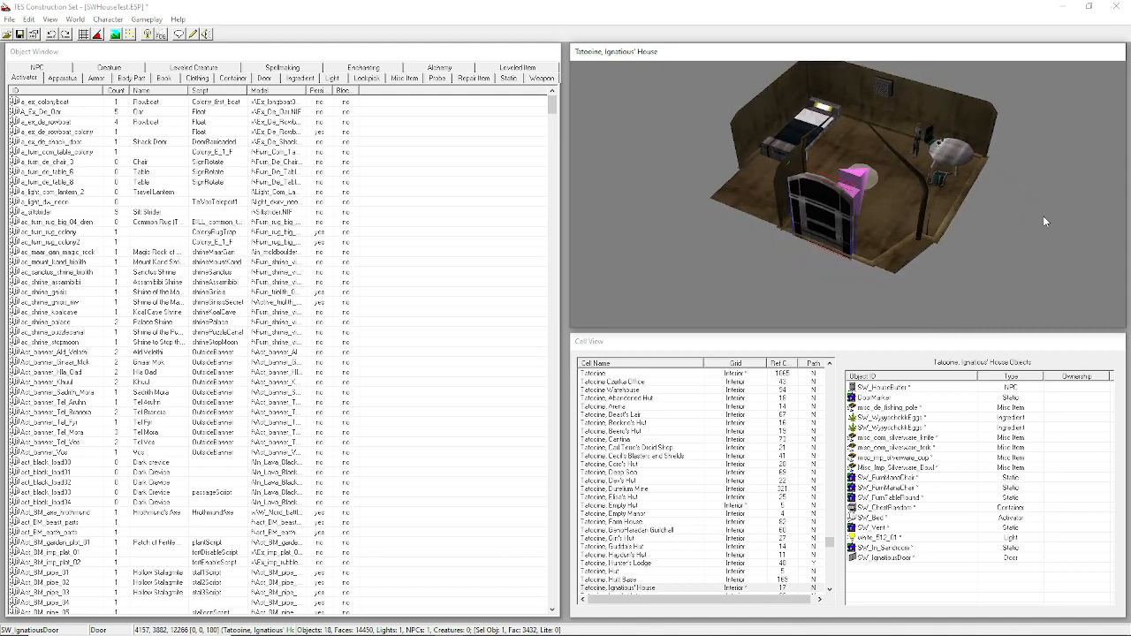
Select the SW_HouseButler NPC beside the table and center the view on it.
{"action": "left_click", "coordinate": [919, 135]}
{"action": "key", "text": "c"}
{"action": "key", "text": "shift"}
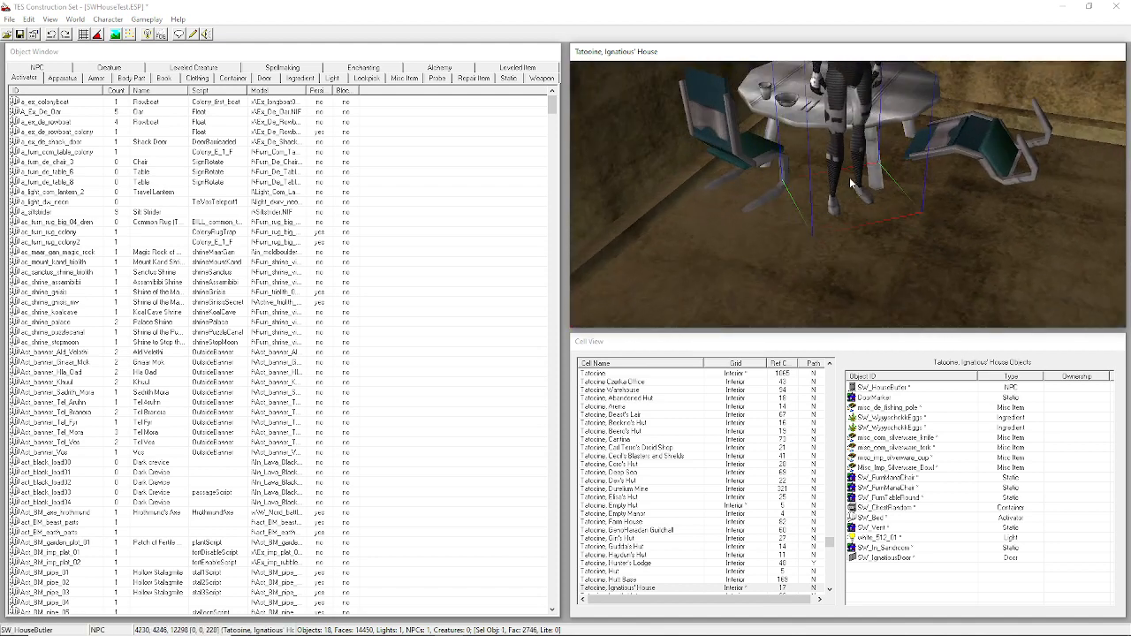
Examine the SW_HouseButler NPC's properties and AI data, and close both without saving.
{"action": "key", "text": "d"}
{"action": "middle_click_drag", "start_coordinate": [843, 121], "coordinate": [855, 230]}
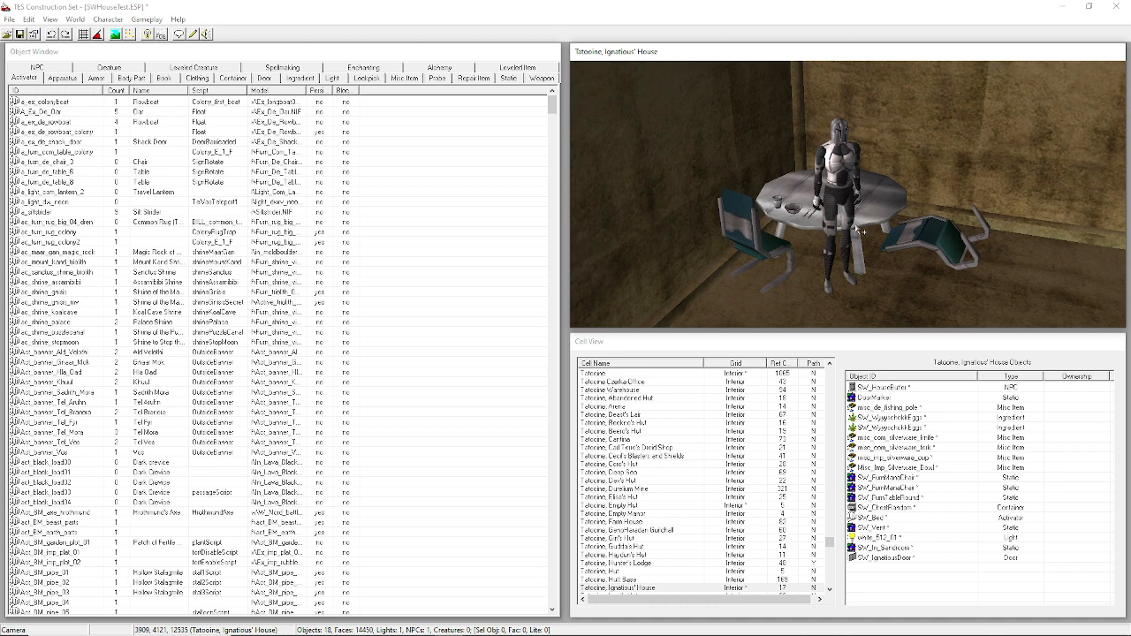
{"action": "double_click", "coordinate": [851, 194]}
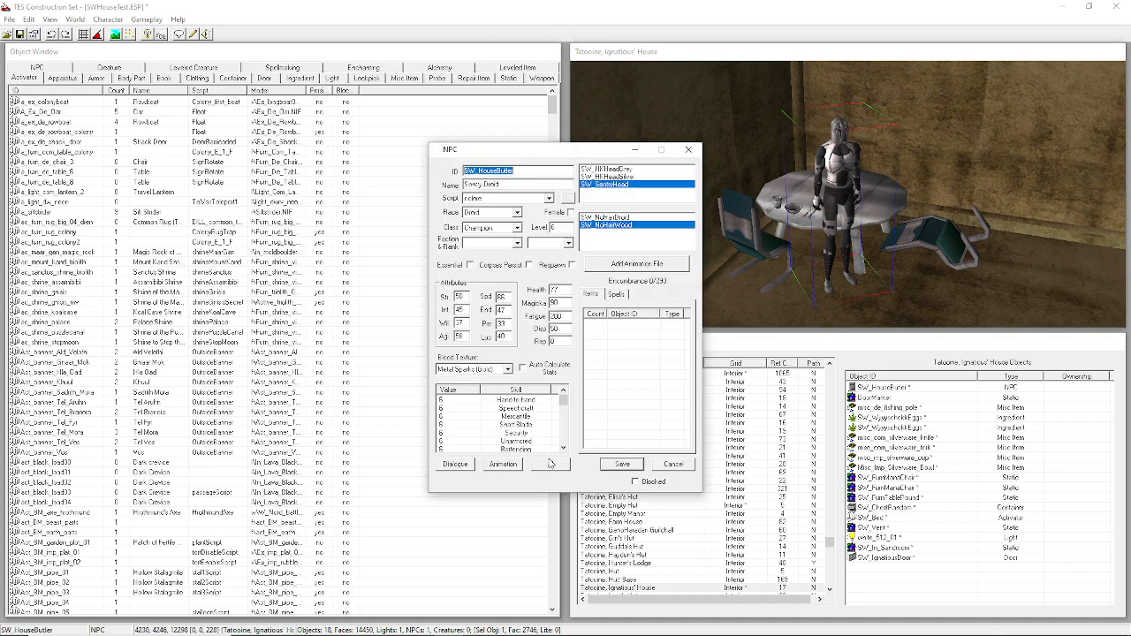
{"action": "left_click", "coordinate": [549, 464]}
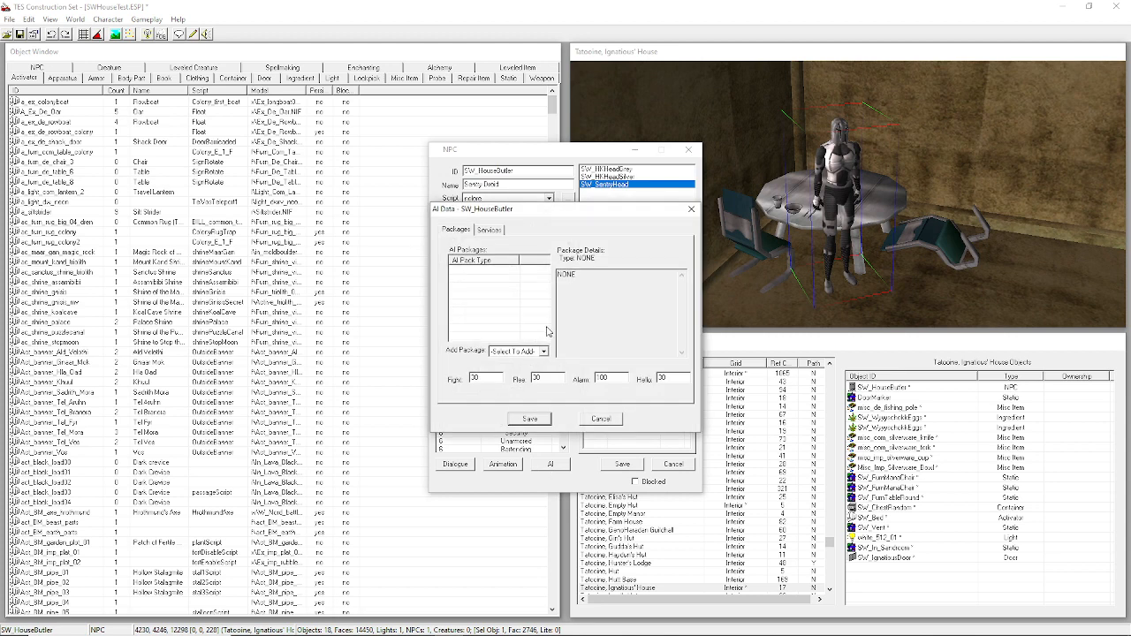
{"action": "left_click", "coordinate": [605, 423]}
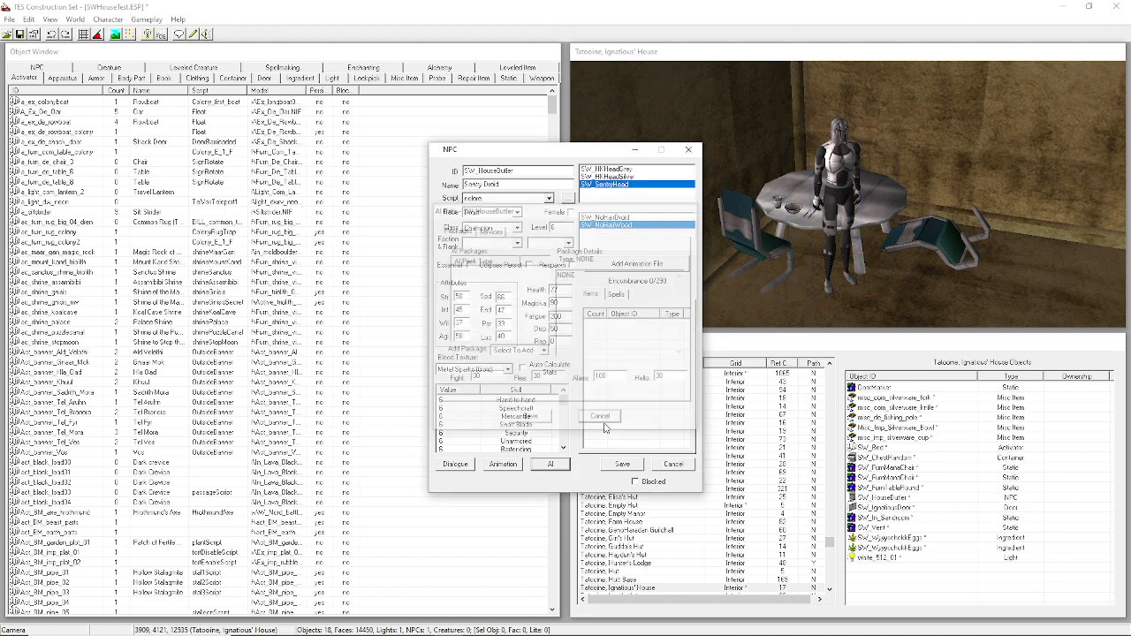
{"action": "left_click", "coordinate": [670, 466]}
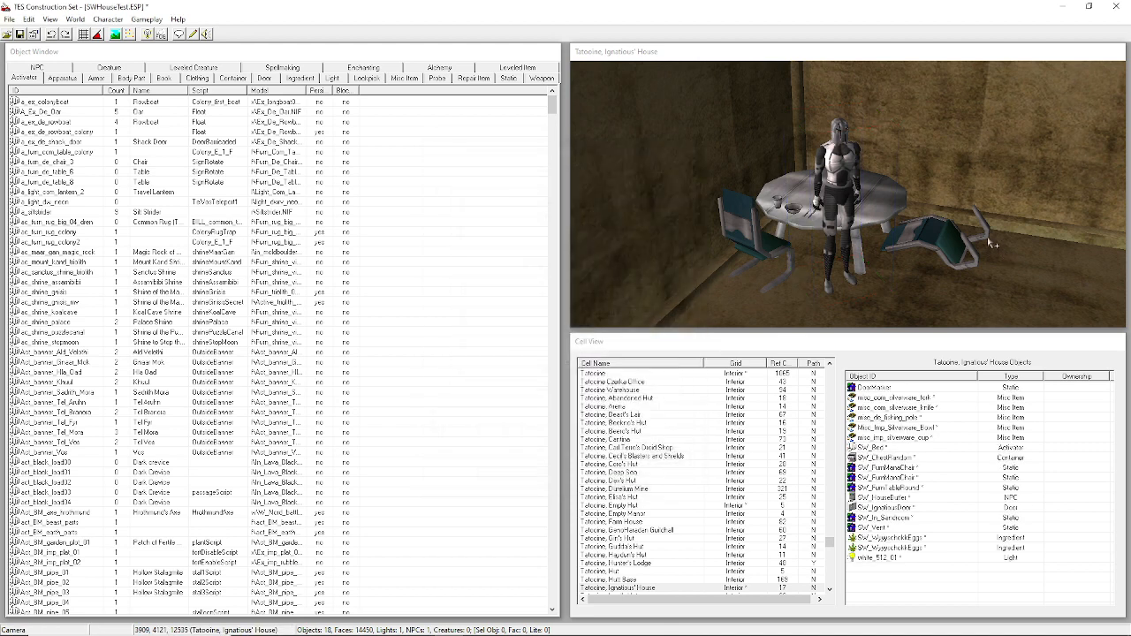
Reopen the SW_HouseButler NPC's properties and set its disposition to 100.
{"action": "double_click", "coordinate": [844, 181]}
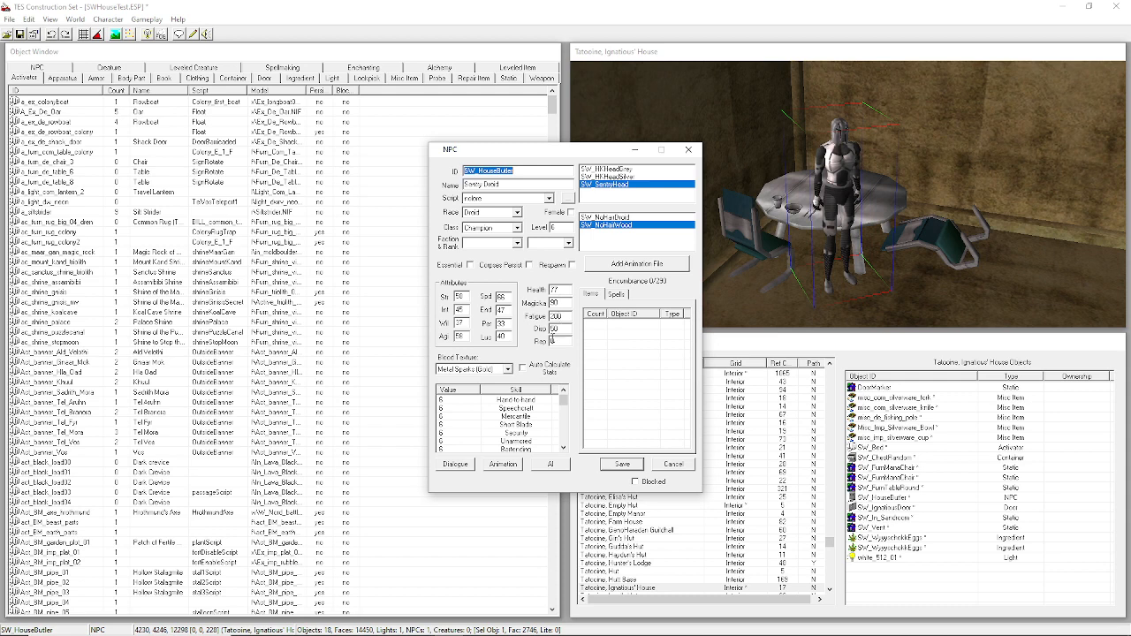
{"action": "double_click", "coordinate": [557, 328]}
{"action": "type", "text": "100"}
Try the Essential, Corpse Persist and Respawn options on the butler, and set its health to 66.
{"action": "left_click", "coordinate": [471, 265]}
{"action": "left_click", "coordinate": [471, 266]}
{"action": "left_click", "coordinate": [529, 265]}
{"action": "double_click", "coordinate": [549, 292]}
{"action": "type", "text": "00"}
{"action": "left_click_drag", "start_coordinate": [562, 288], "coordinate": [545, 289]}
{"action": "type", "text": "66"}
{"action": "left_click", "coordinate": [529, 265]}
{"action": "left_click", "coordinate": [571, 265]}
Examine the butler's item and spell lists.
{"action": "left_click", "coordinate": [618, 296]}
{"action": "left_click", "coordinate": [597, 301]}
{"action": "left_click", "coordinate": [619, 295]}
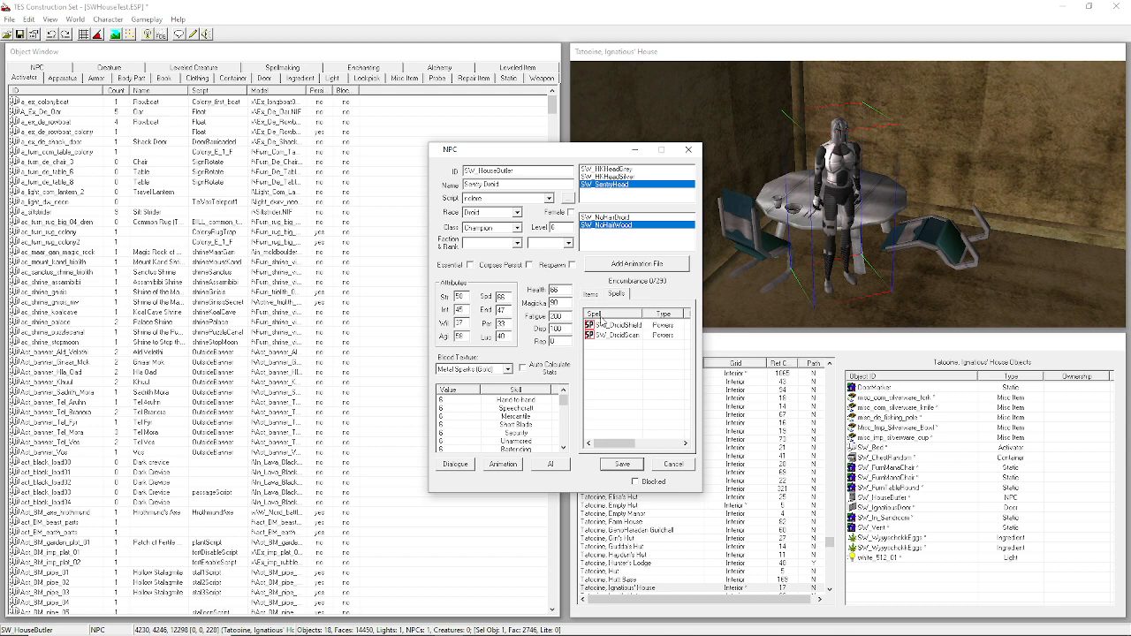
Set the butler's level to 12, auto-calculate its stats and turn automatic calculation off again.
{"action": "double_click", "coordinate": [564, 228]}
{"action": "type", "text": "12"}
{"action": "double_click", "coordinate": [550, 228]}
{"action": "type", "text": "812"}
{"action": "left_click", "coordinate": [552, 366]}
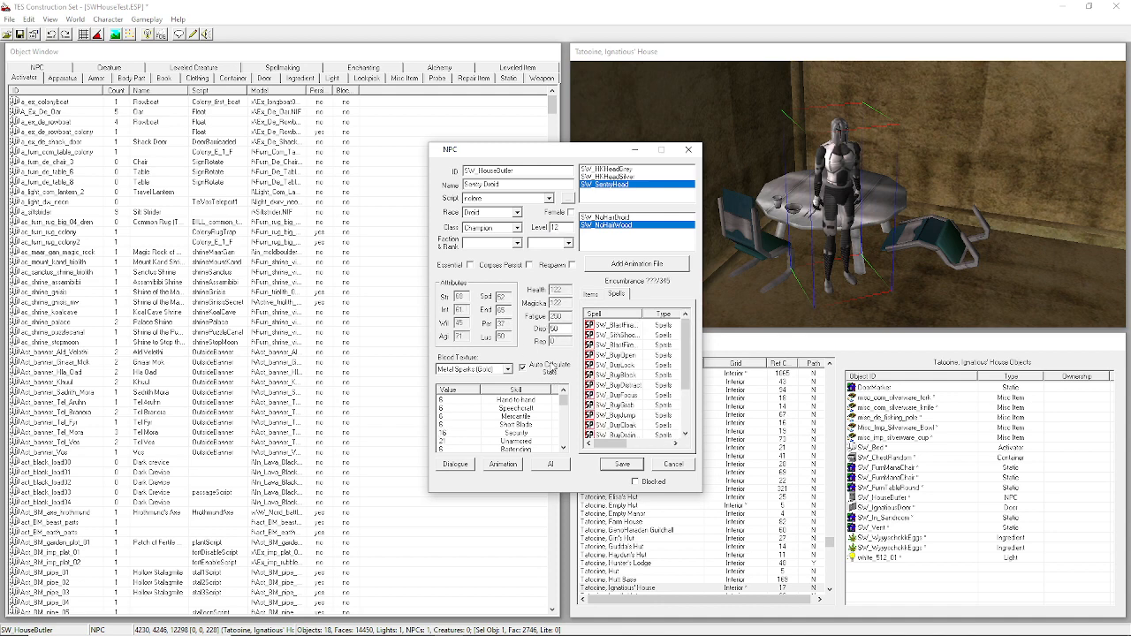
{"action": "left_click", "coordinate": [551, 366]}
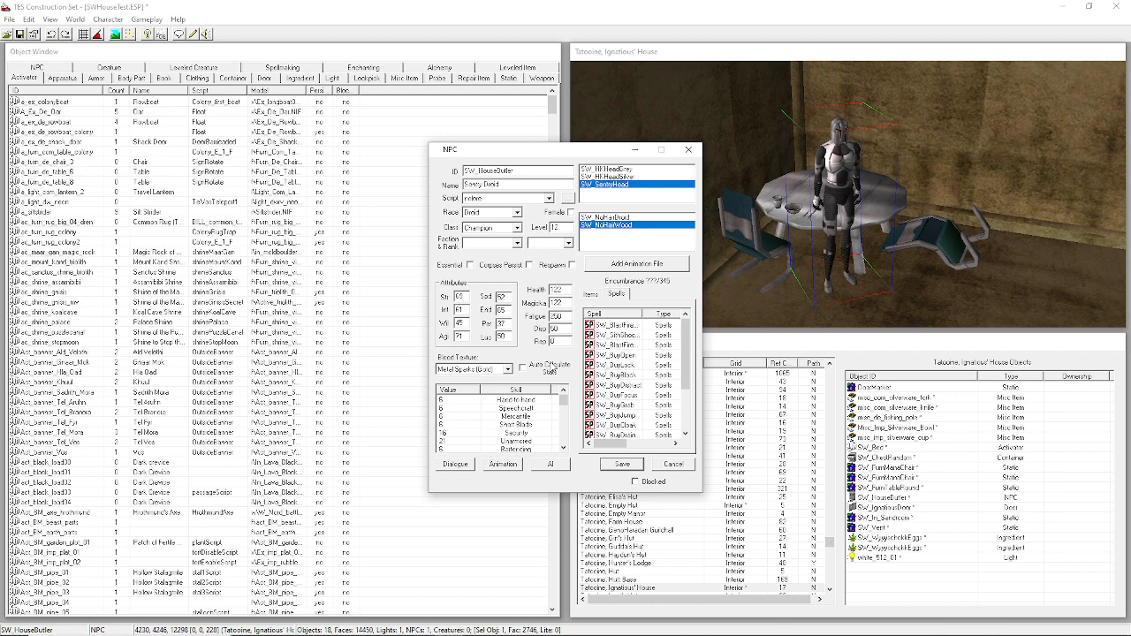
{"action": "left_click", "coordinate": [551, 366]}
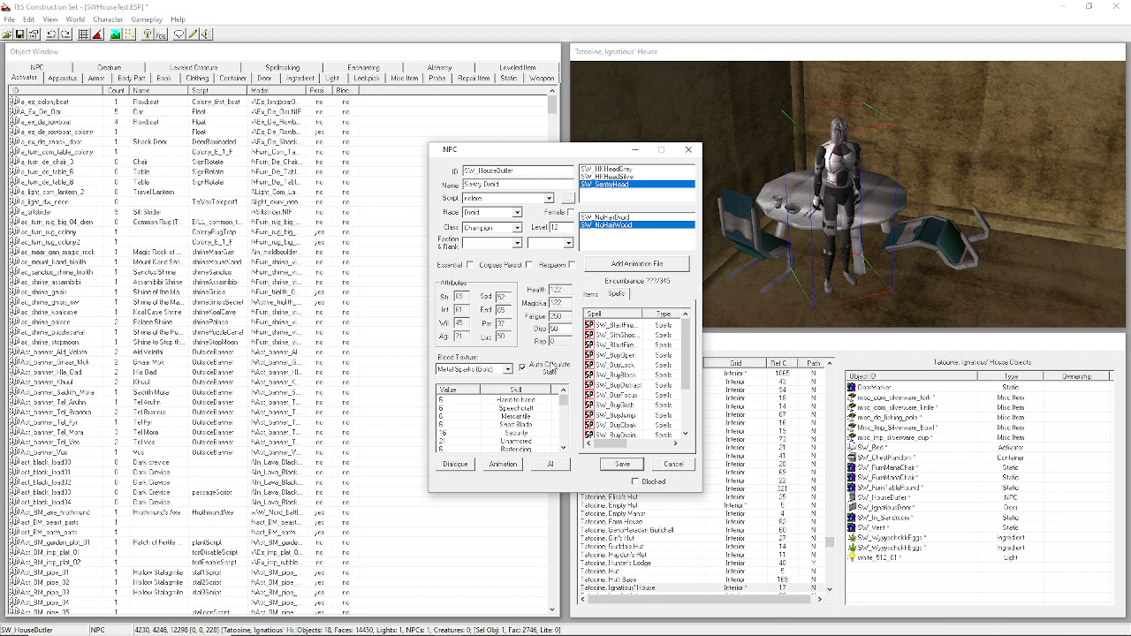
{"action": "left_click", "coordinate": [550, 366]}
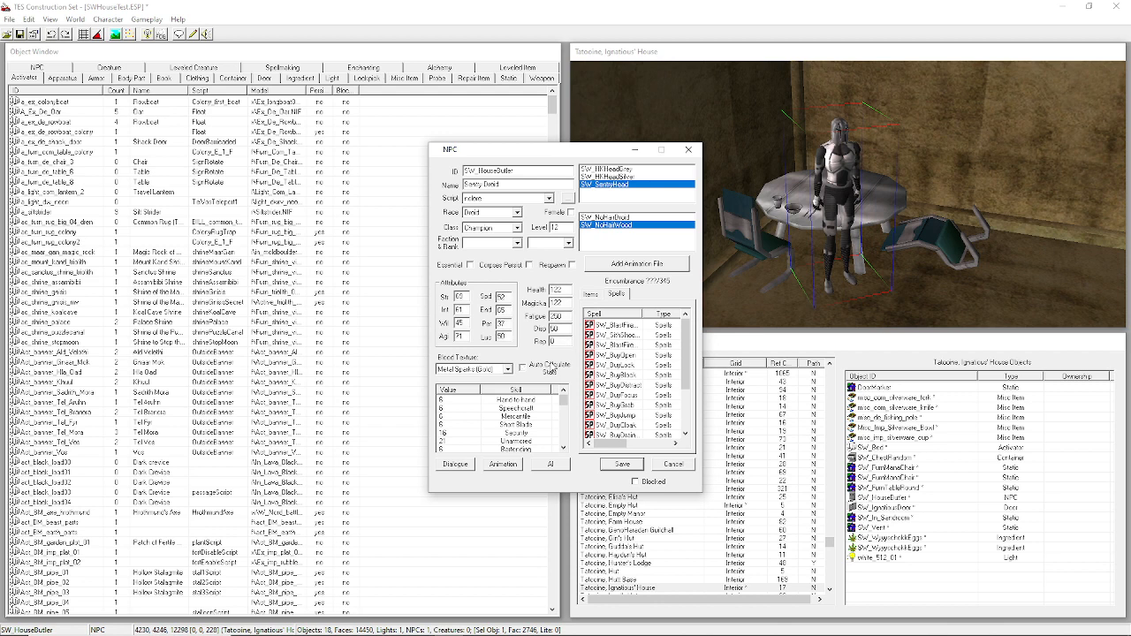
Select the butler's whole spell list, from the first SW_Blast spell to SW_DroidScan, and delete the selection.
{"action": "left_click", "coordinate": [630, 327]}
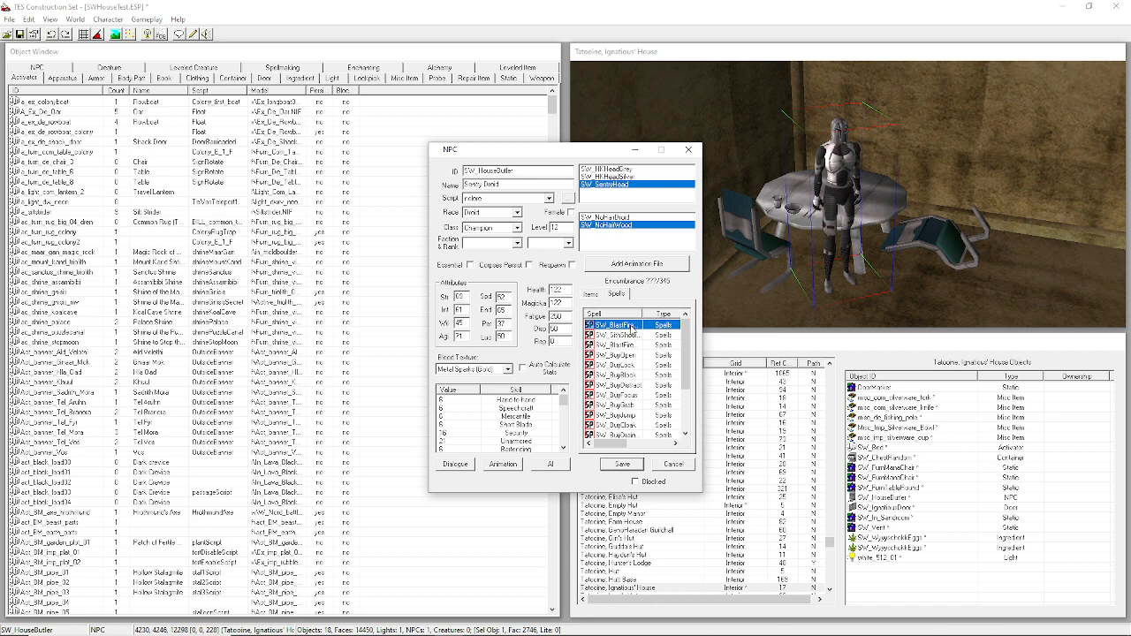
{"action": "scroll", "coordinate": [632, 351], "scroll_direction": "down", "scroll_amount": 1}
{"action": "scroll", "coordinate": [638, 395], "scroll_direction": "down", "scroll_amount": 1}
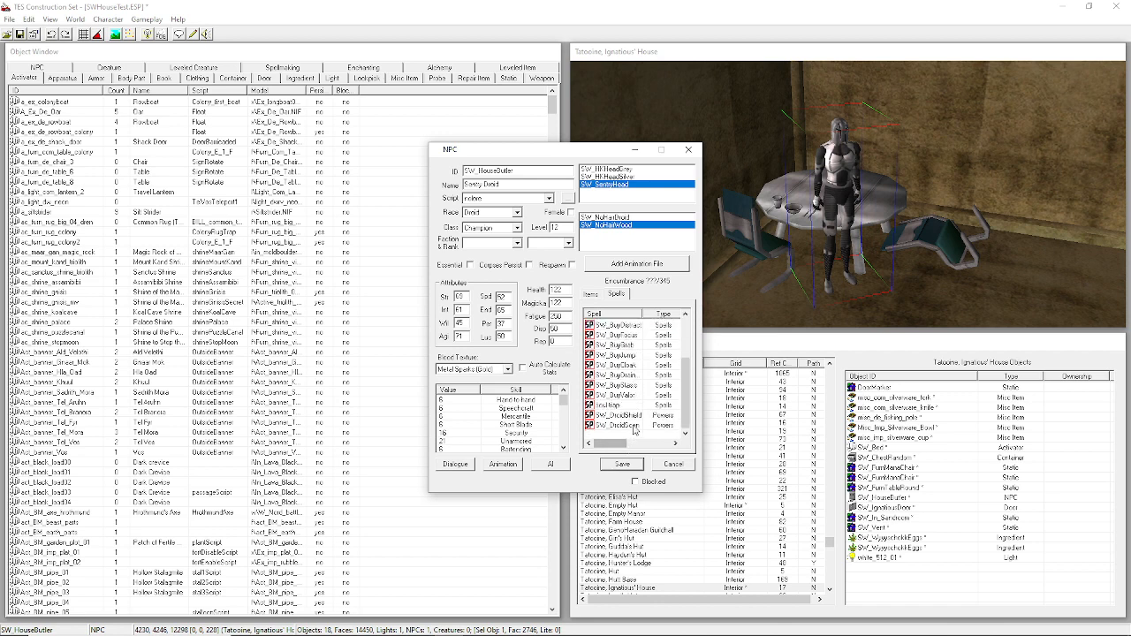
{"action": "left_click", "coordinate": [634, 425], "text": "shift"}
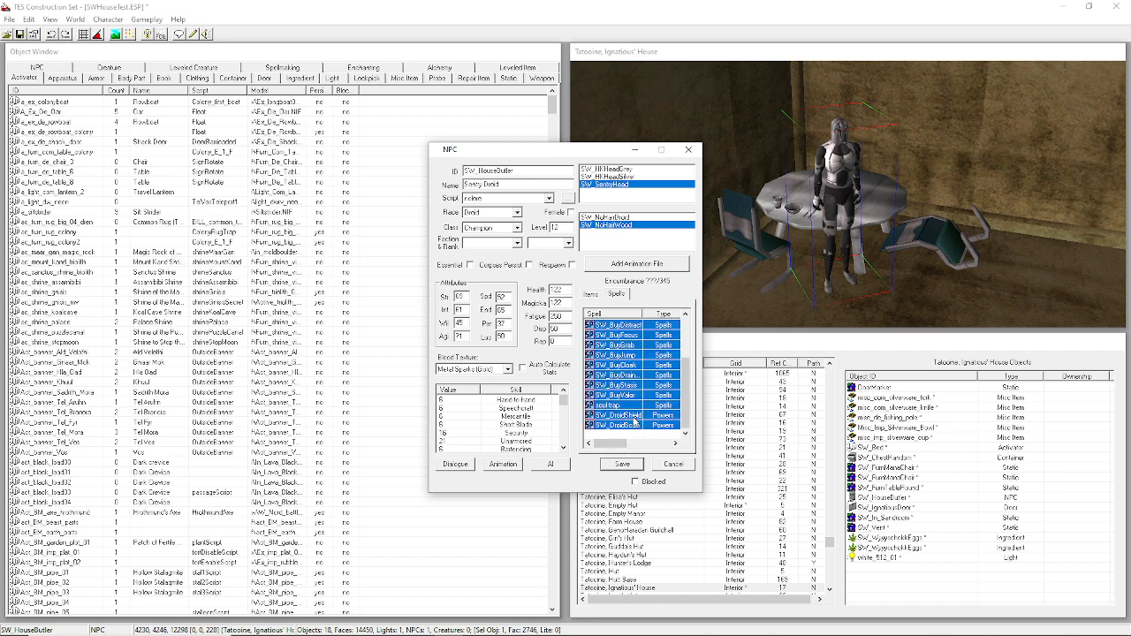
{"action": "scroll", "coordinate": [633, 422], "scroll_direction": "up", "scroll_amount": 1}
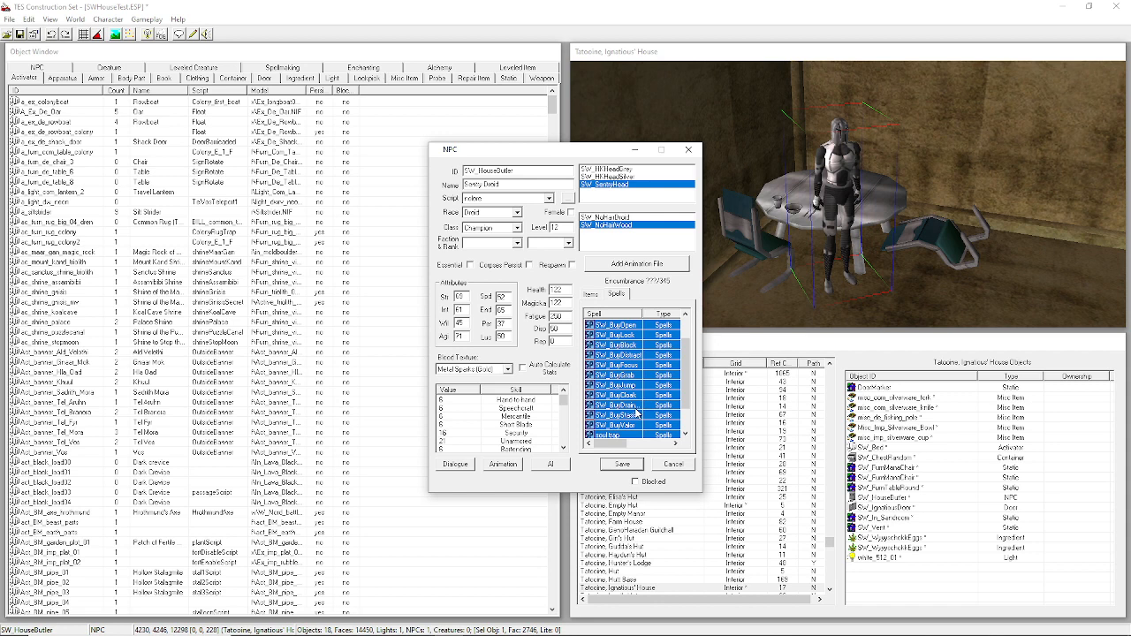
{"action": "key", "text": "Delete"}
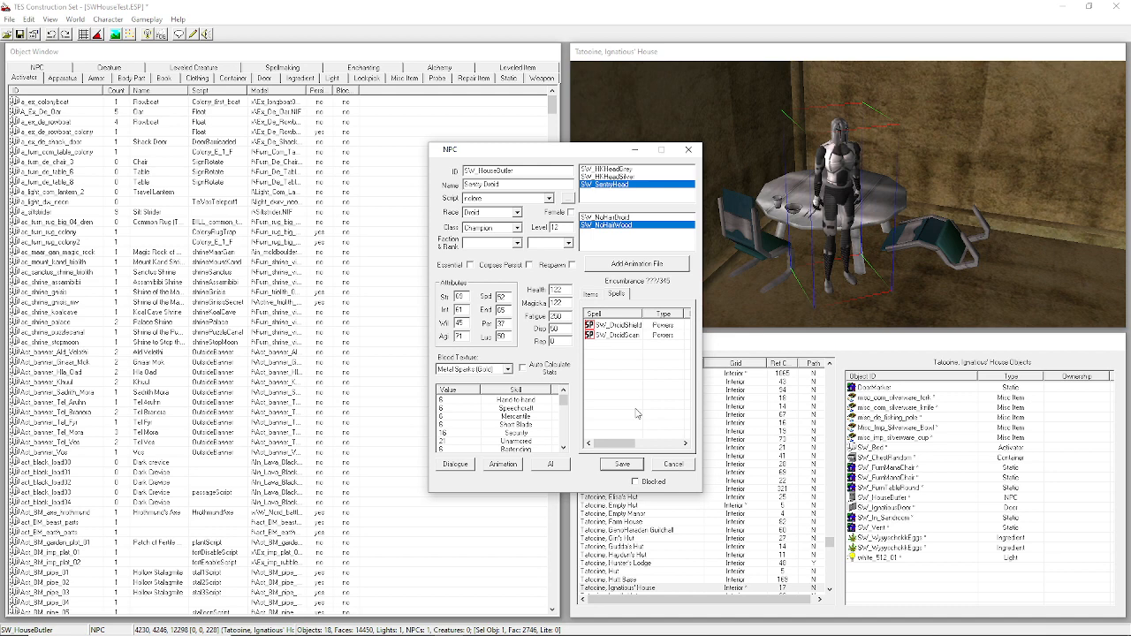
Open the butler's AI data and look through the available package types without adding one.
{"action": "left_click", "coordinate": [546, 465]}
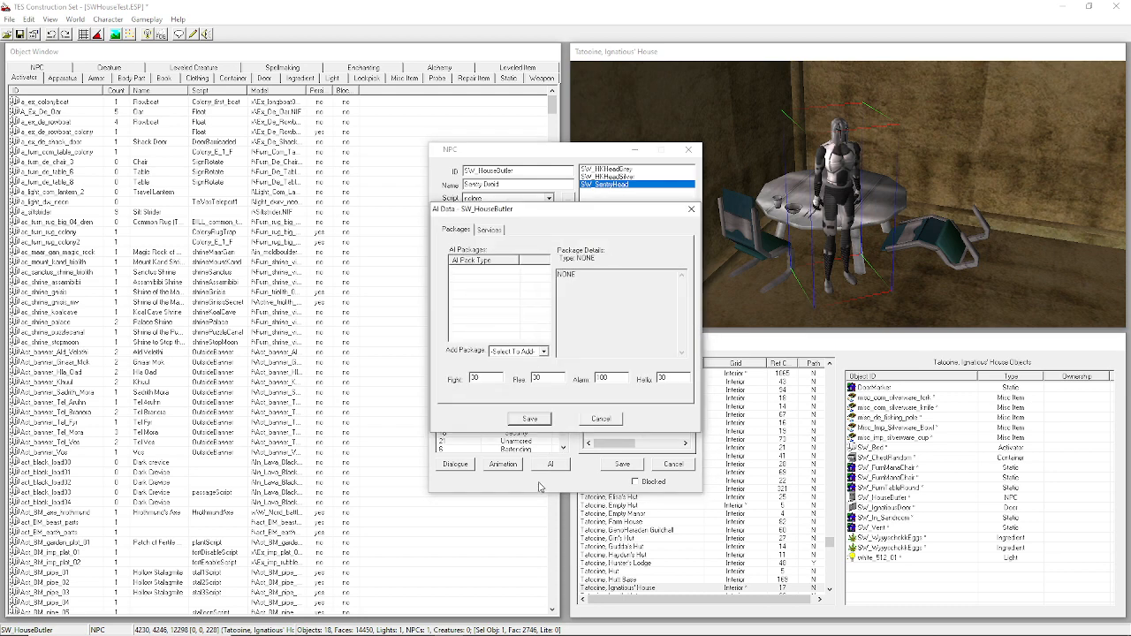
{"action": "left_click", "coordinate": [528, 353]}
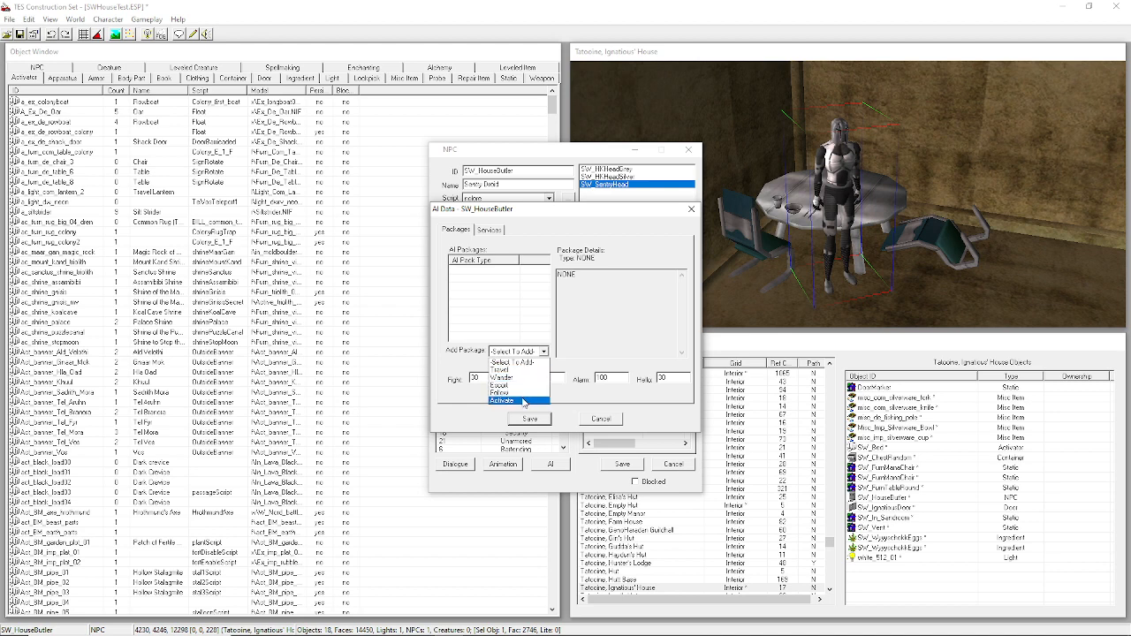
{"action": "left_click", "coordinate": [528, 362]}
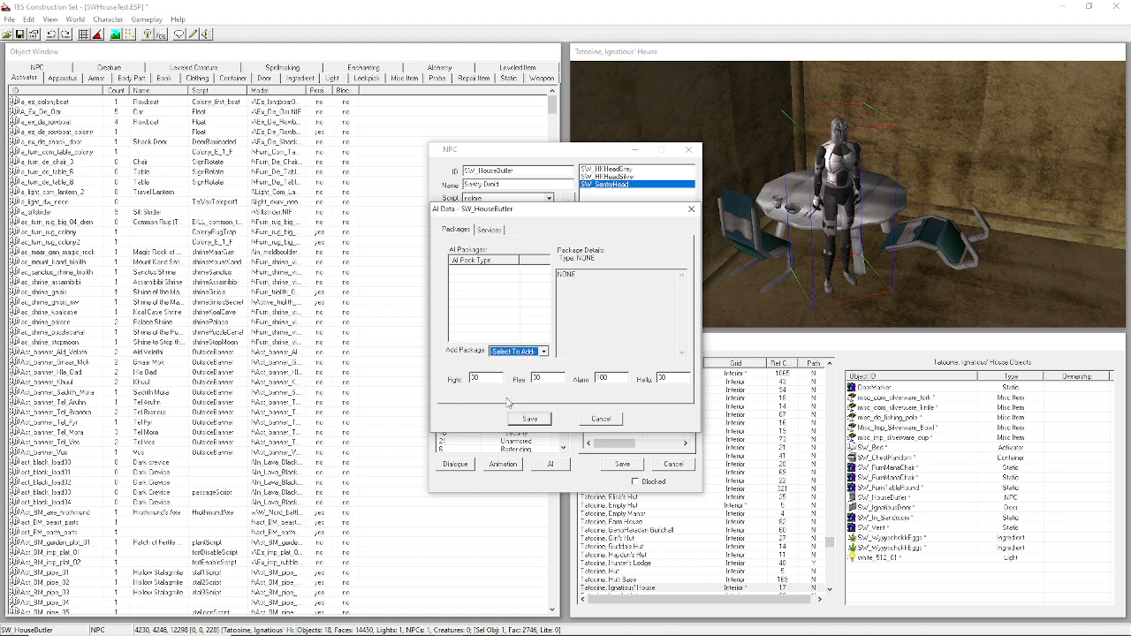
Set the butler's Alarm and Hello values to 0.
{"action": "left_click", "coordinate": [485, 378]}
{"action": "key", "text": "Tab"}
{"action": "left_click", "coordinate": [619, 377]}
{"action": "double_click", "coordinate": [614, 378]}
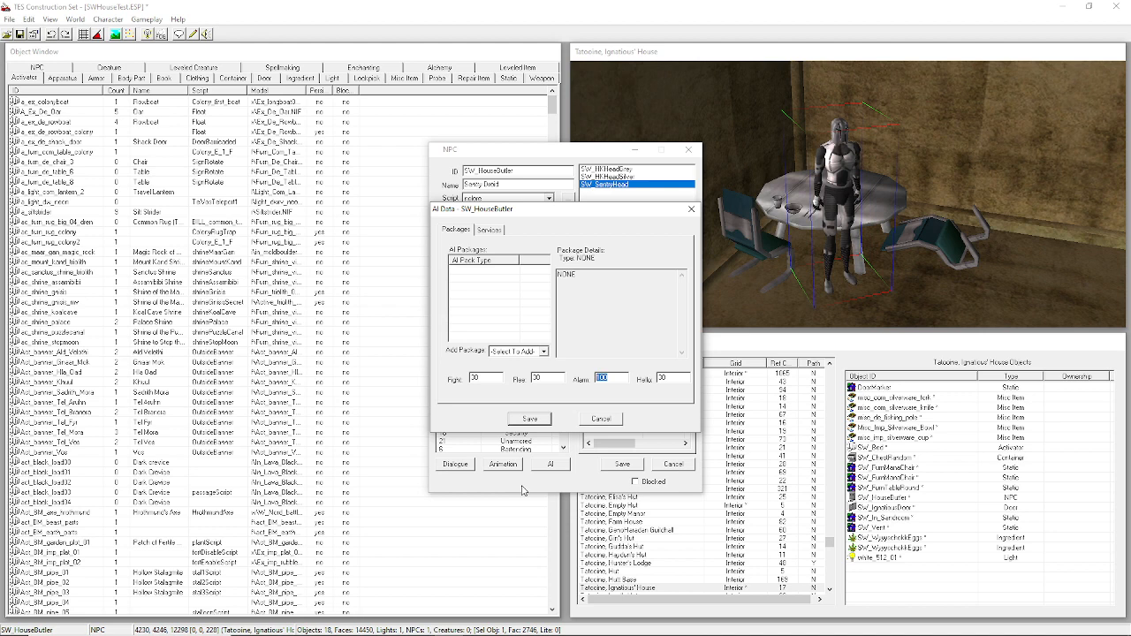
{"action": "type", "text": "0"}
{"action": "key", "text": "Tab"}
{"action": "key", "text": "Tab"}
{"action": "type", "text": "0"}
{"action": "left_click_drag", "start_coordinate": [674, 378], "coordinate": [656, 385]}
{"action": "type", "text": "0"}
Set the butler's Fight and Hello values to 30, and save the AI data and the NPC.
{"action": "key", "text": "shift+Tab"}
{"action": "key", "text": "shift+Tab"}
{"action": "key", "text": "shift+Tab"}
{"action": "type", "text": "30"}
{"action": "double_click", "coordinate": [667, 377]}
{"action": "type", "text": "30"}
{"action": "key", "text": "ctrl+z"}
{"action": "type", "text": "30"}
{"action": "key", "text": "Tab"}
{"action": "key", "text": "Tab"}
{"action": "key", "text": "Tab"}
{"action": "left_click", "coordinate": [529, 419]}
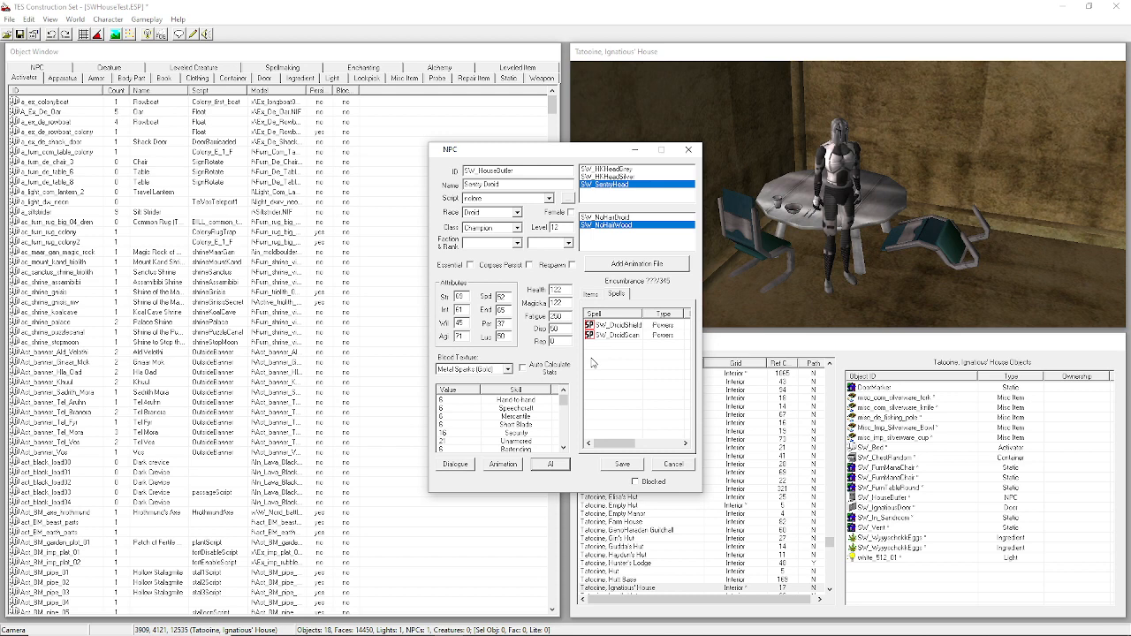
{"action": "left_click", "coordinate": [622, 463]}
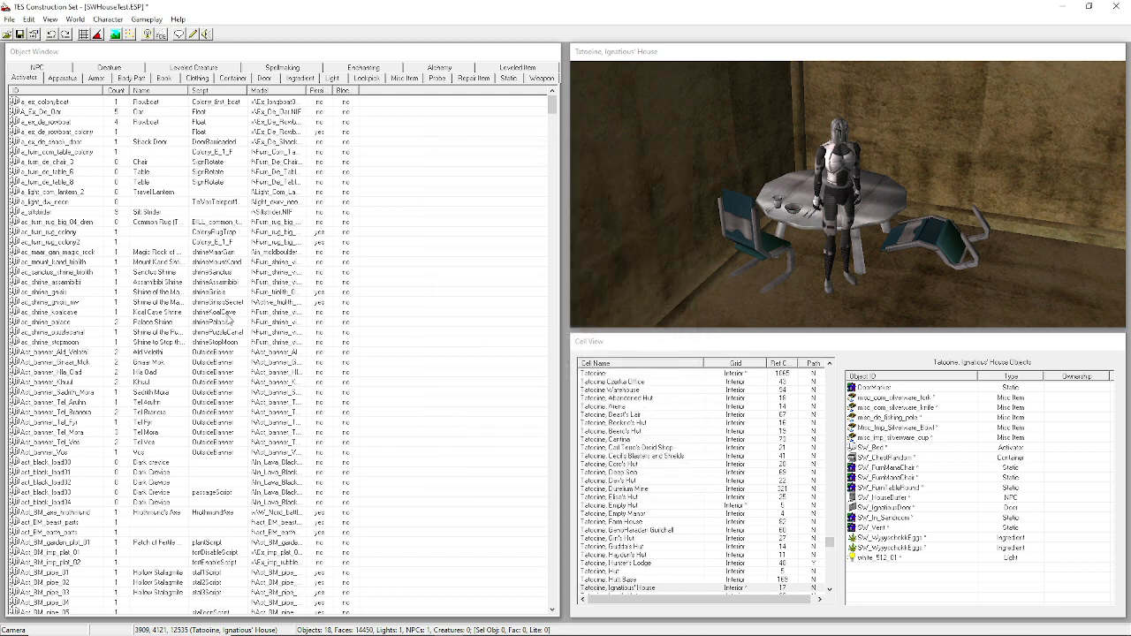
Open the dialogue editor, examine the "a few credits" topic and widen the response list's ID column to fit.
{"action": "left_click", "coordinate": [181, 37]}
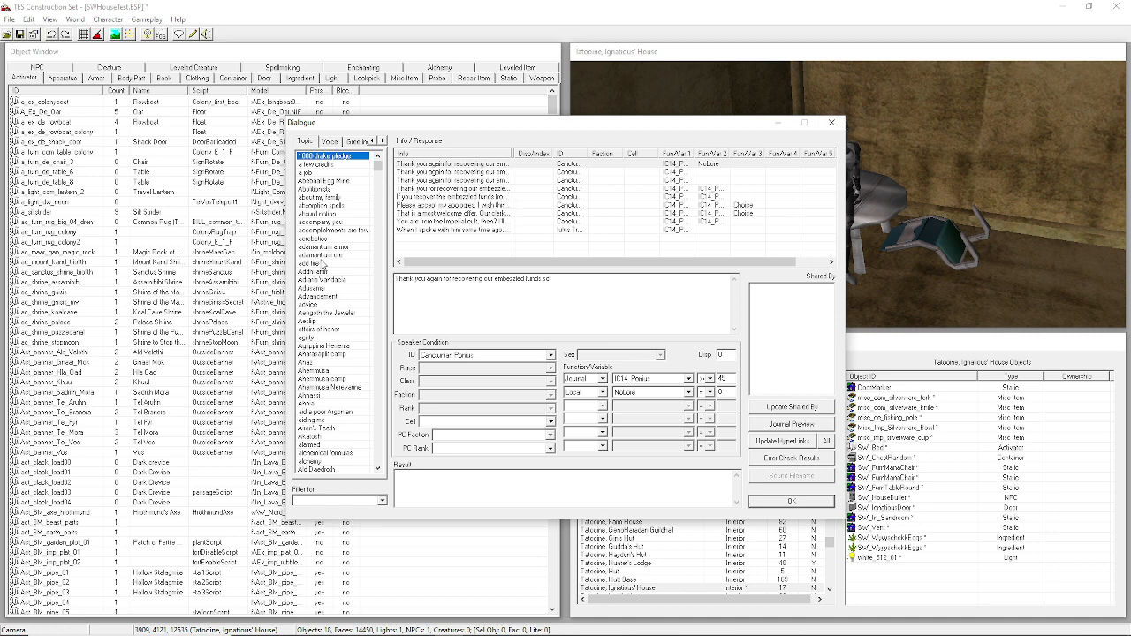
{"action": "left_click_drag", "start_coordinate": [378, 173], "coordinate": [386, 276]}
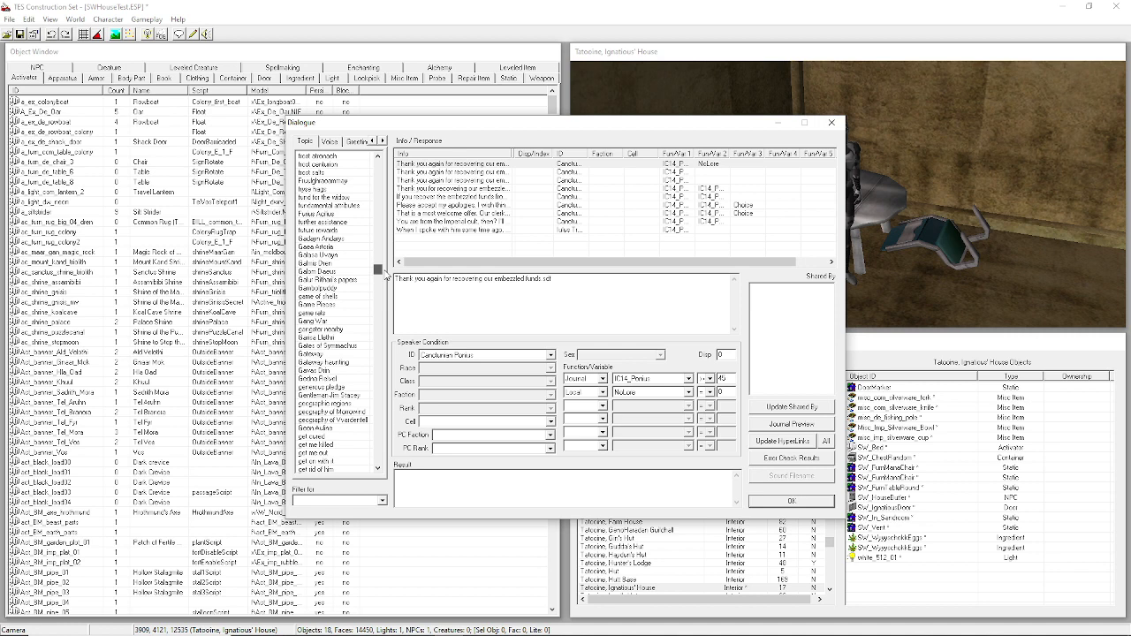
{"action": "left_click_drag", "start_coordinate": [386, 276], "coordinate": [378, 159]}
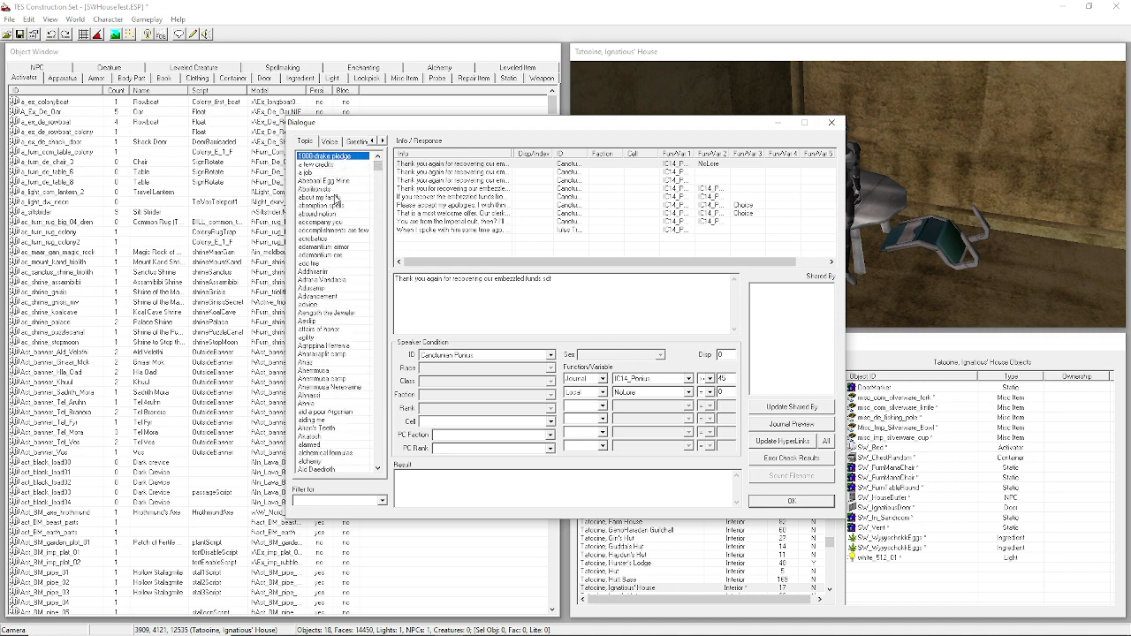
{"action": "left_click", "coordinate": [330, 166]}
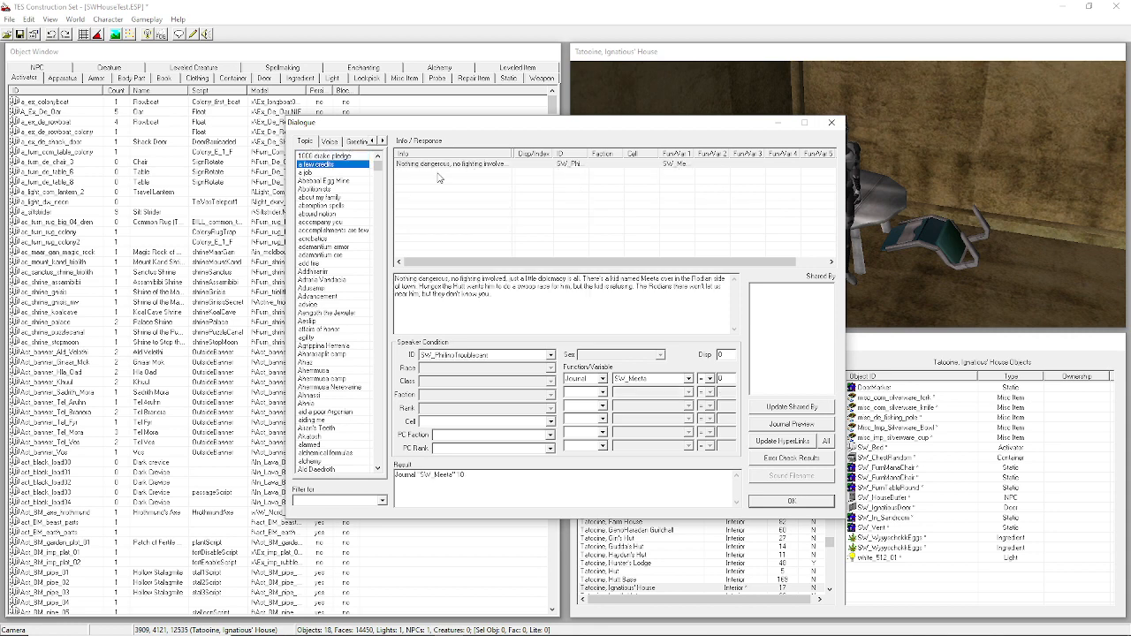
{"action": "double_click", "coordinate": [590, 154]}
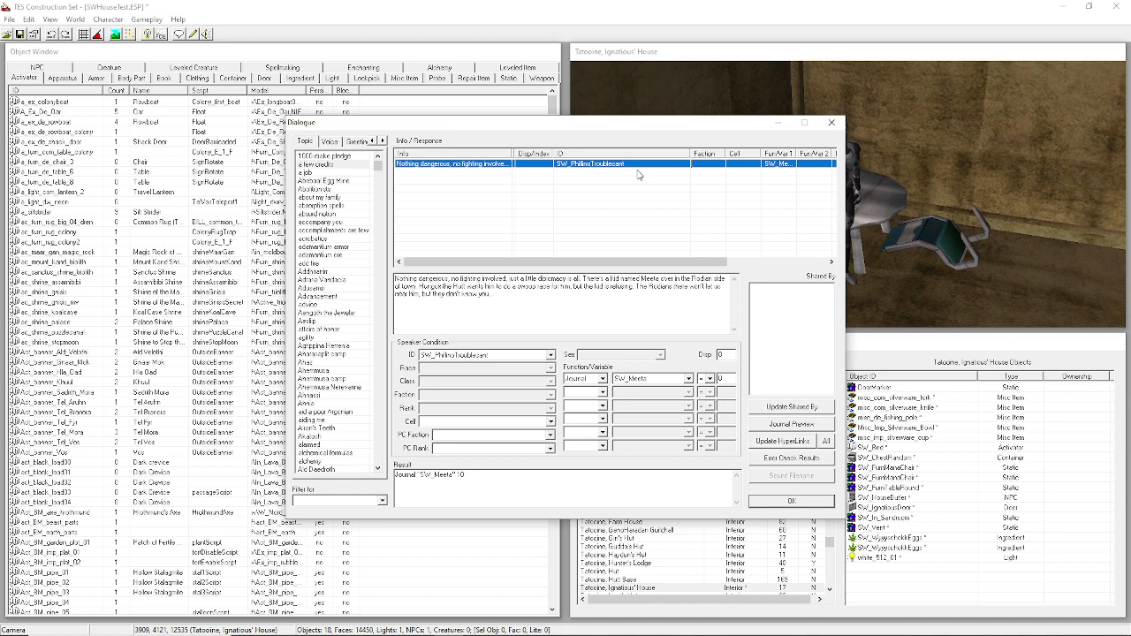
Examine the responses and speaker conditions of topics such as "accompany you", "acrobatics", "adamantium ore", "Ahemmusa camp" and "agility".
{"action": "left_click", "coordinate": [334, 222]}
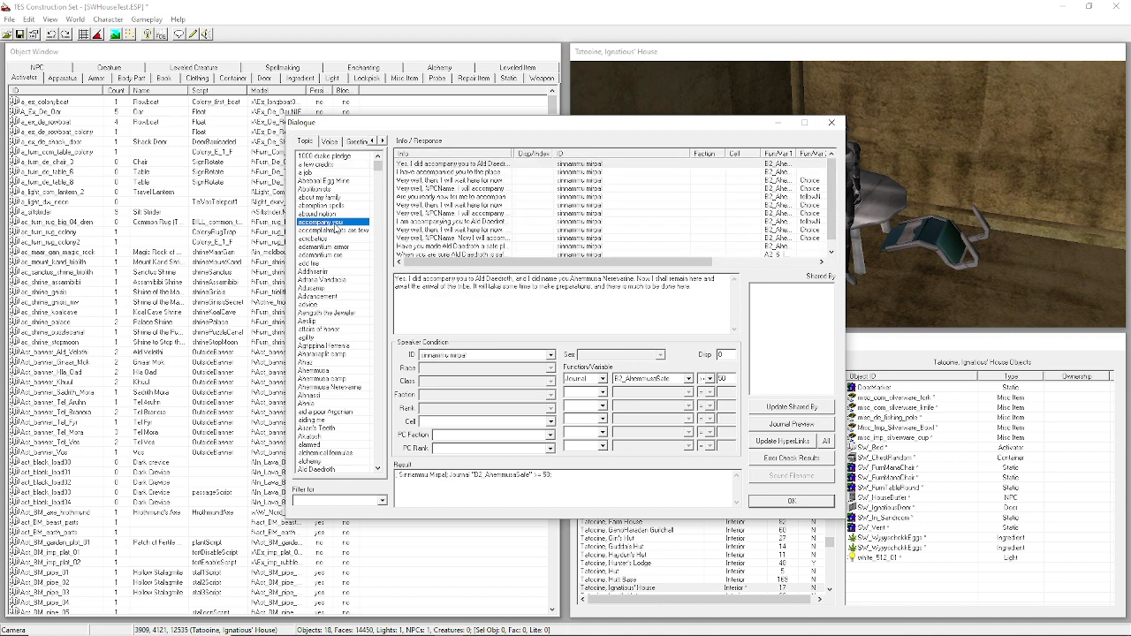
{"action": "scroll", "coordinate": [633, 229], "scroll_direction": "up", "scroll_amount": 1}
{"action": "left_click", "coordinate": [332, 213]}
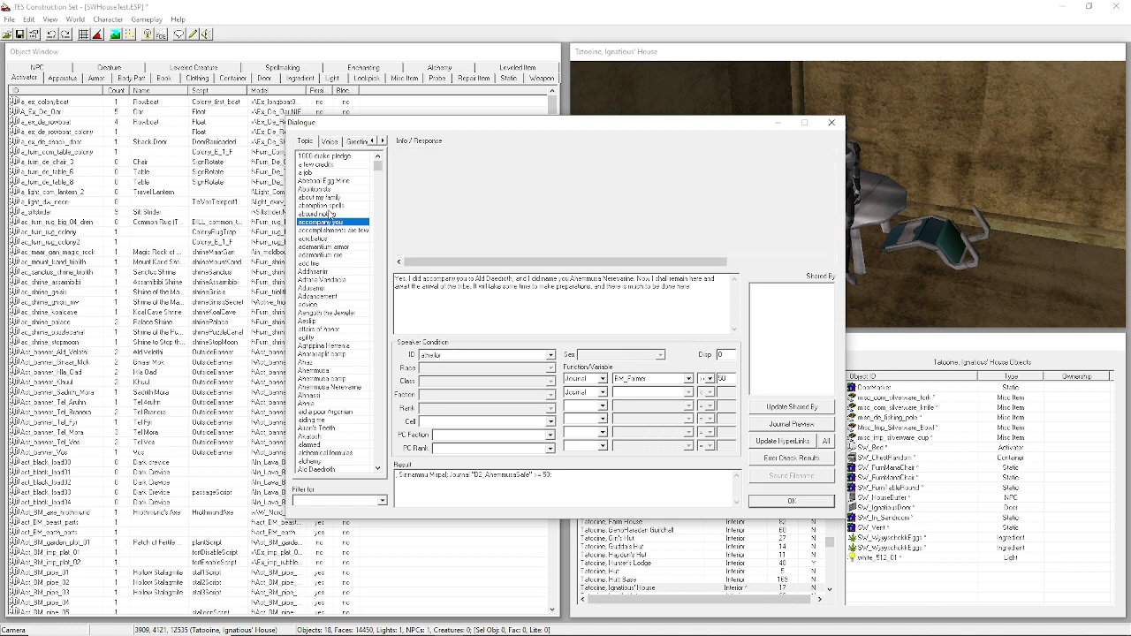
{"action": "left_click", "coordinate": [338, 238]}
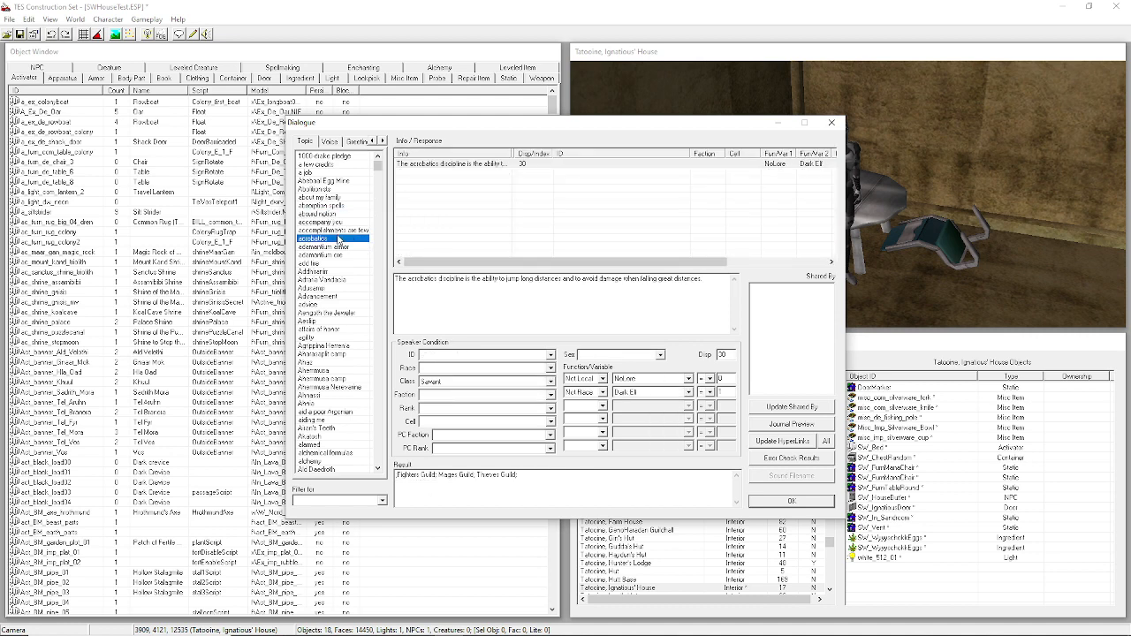
{"action": "left_click", "coordinate": [358, 255]}
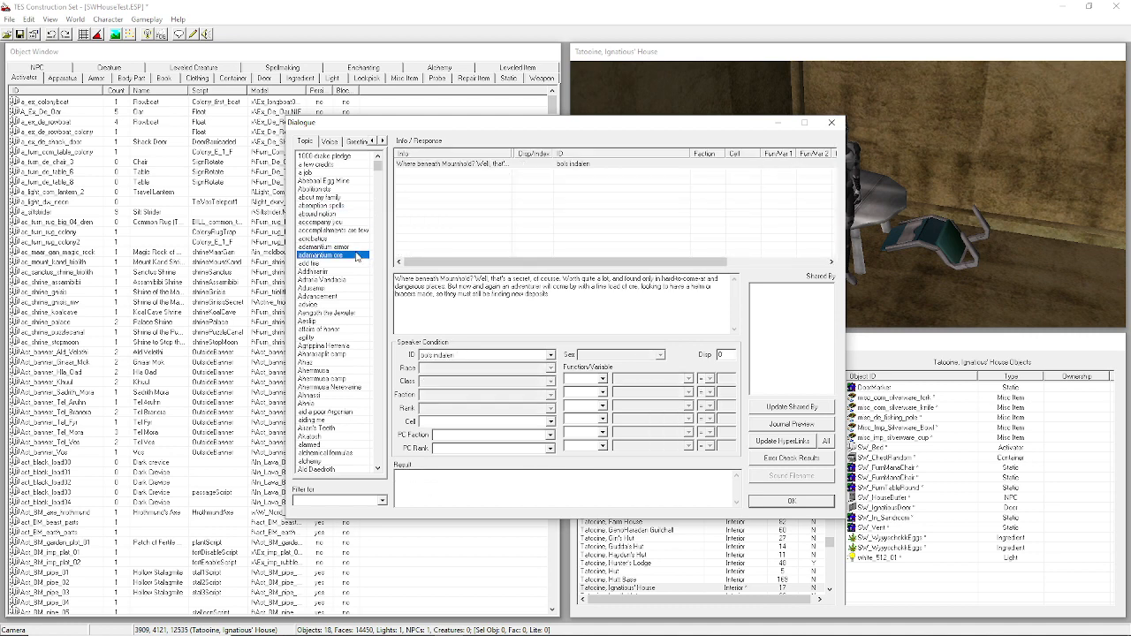
{"action": "left_click", "coordinate": [357, 263]}
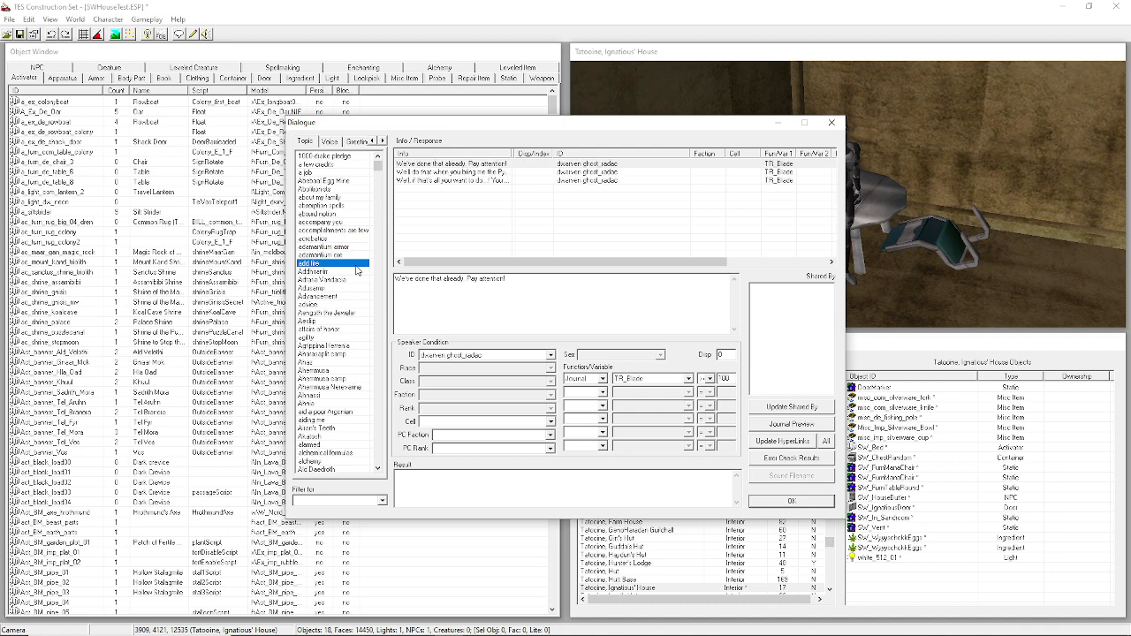
{"action": "left_click", "coordinate": [341, 331]}
{"action": "left_click", "coordinate": [356, 361]}
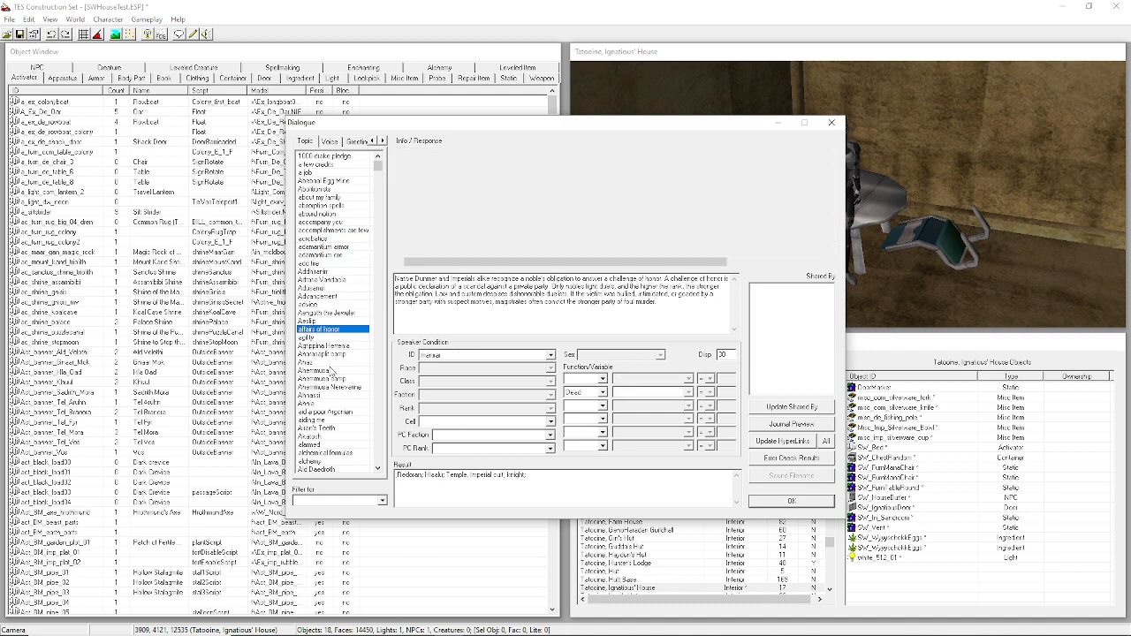
{"action": "left_click", "coordinate": [341, 372]}
{"action": "left_click", "coordinate": [344, 379]}
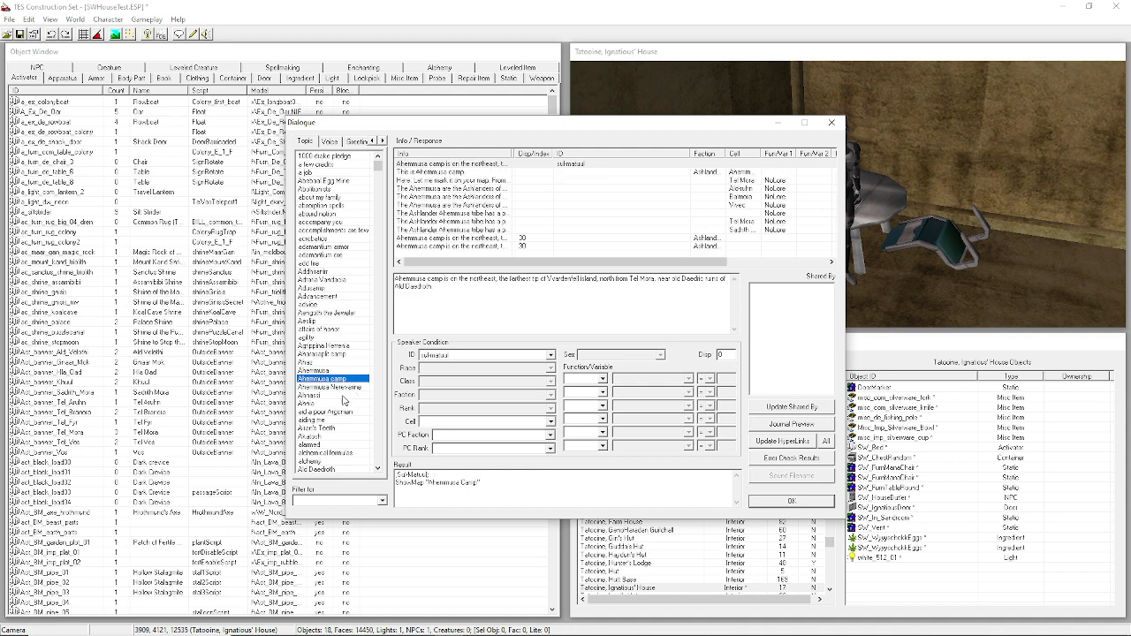
{"action": "left_click", "coordinate": [347, 354]}
{"action": "left_click", "coordinate": [340, 346]}
{"action": "left_click", "coordinate": [326, 338]}
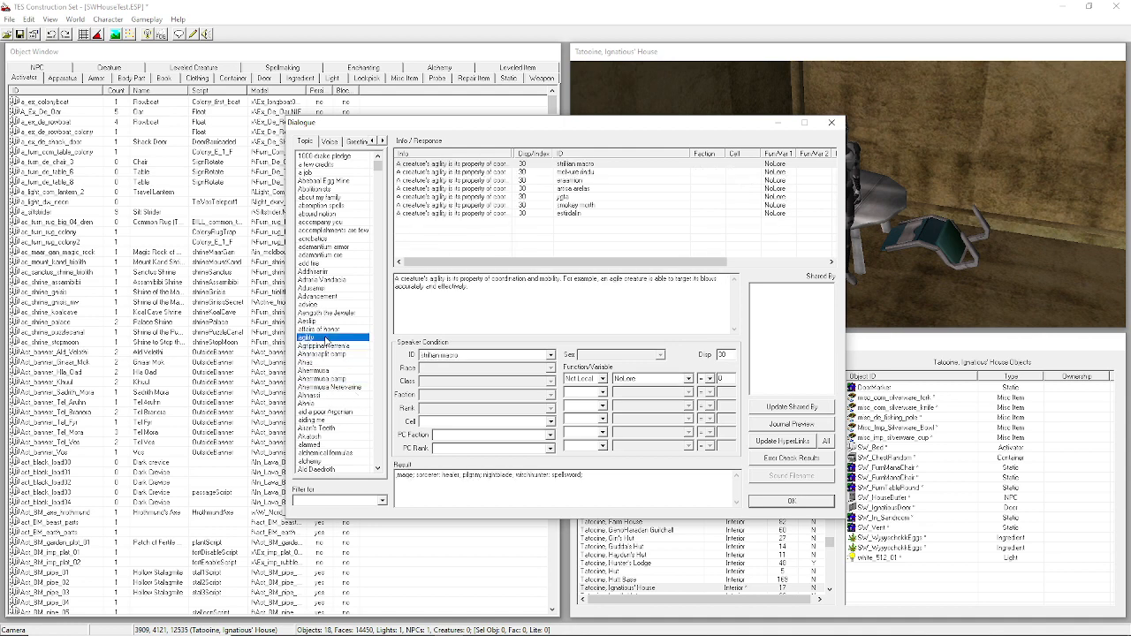
Examine the responses and speaker conditions of the topics "alarmed", "alchemical formulas", "alchemy", "bacta", "axe", "axes" and "Bad Daedra".
{"action": "left_click", "coordinate": [345, 445]}
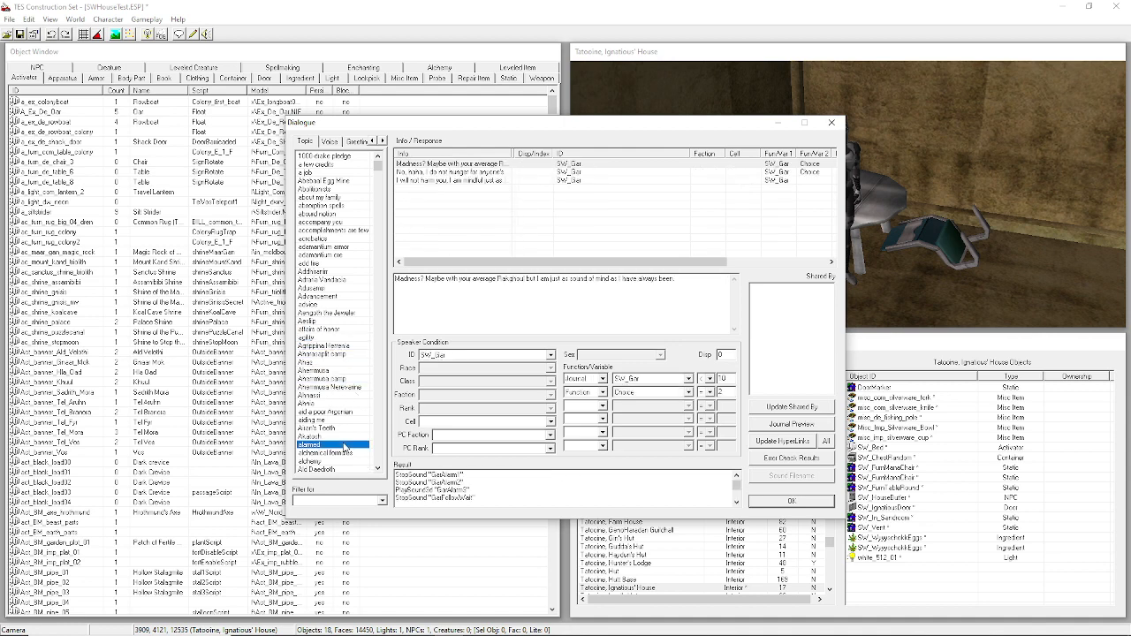
{"action": "left_click", "coordinate": [341, 454]}
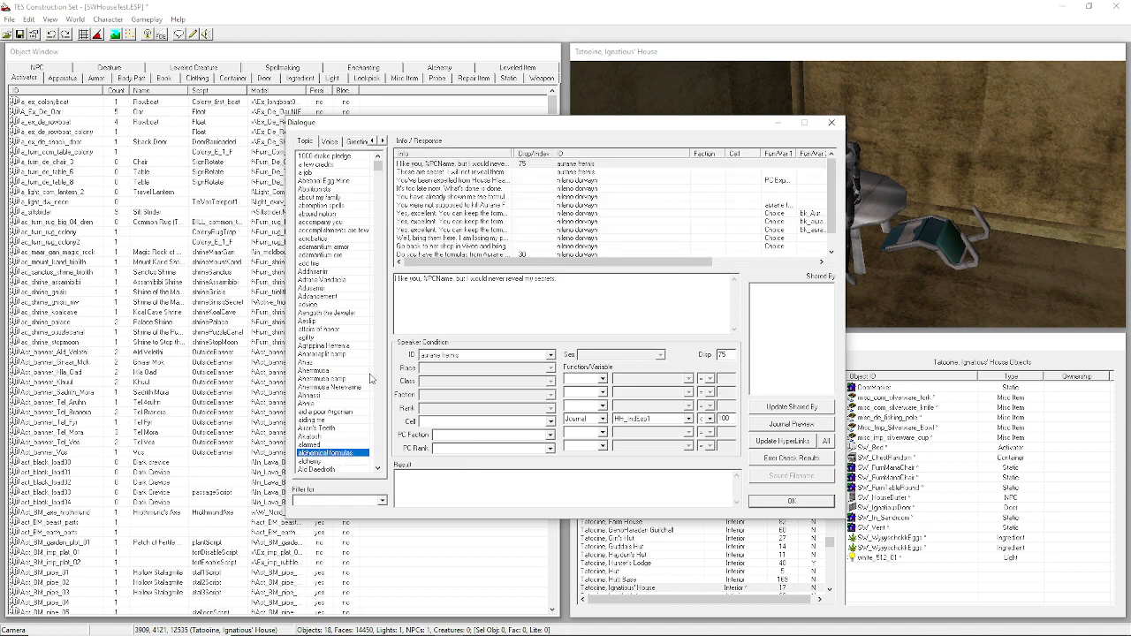
{"action": "scroll", "coordinate": [499, 254], "scroll_direction": "down", "scroll_amount": 1}
{"action": "key", "text": "Down"}
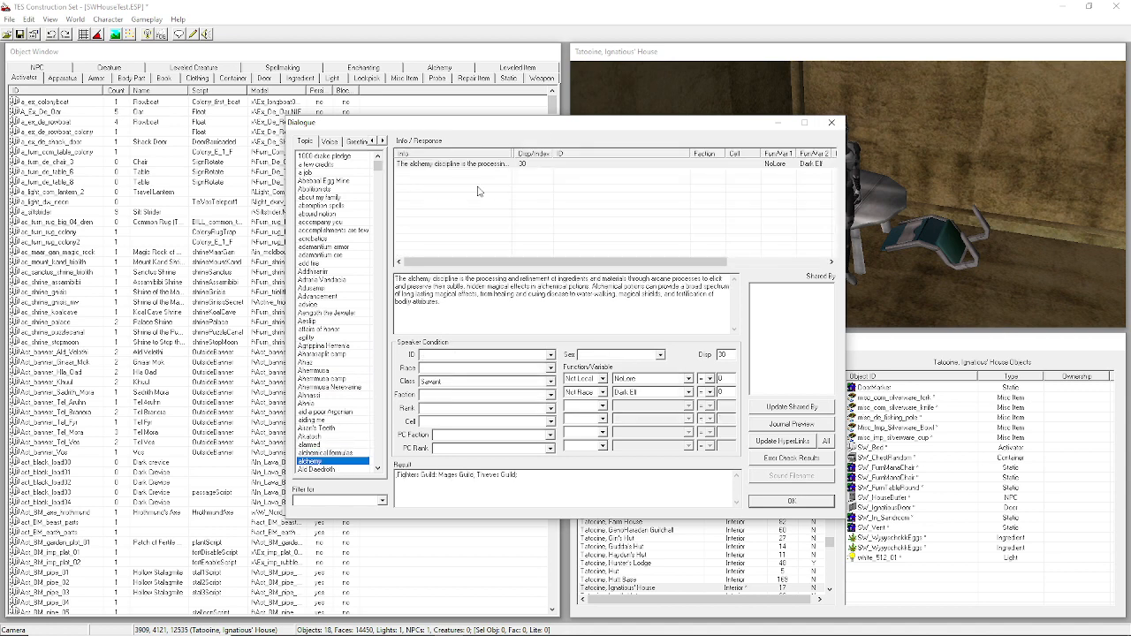
{"action": "left_click_drag", "start_coordinate": [378, 174], "coordinate": [378, 195]}
{"action": "left_click", "coordinate": [323, 297]}
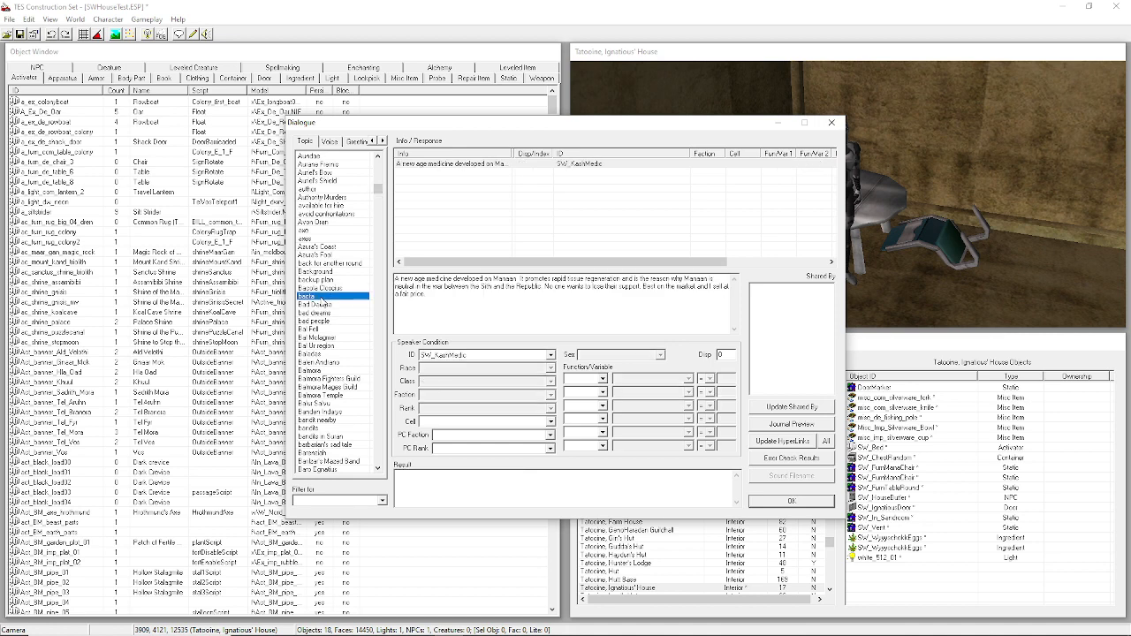
{"action": "left_click", "coordinate": [314, 231]}
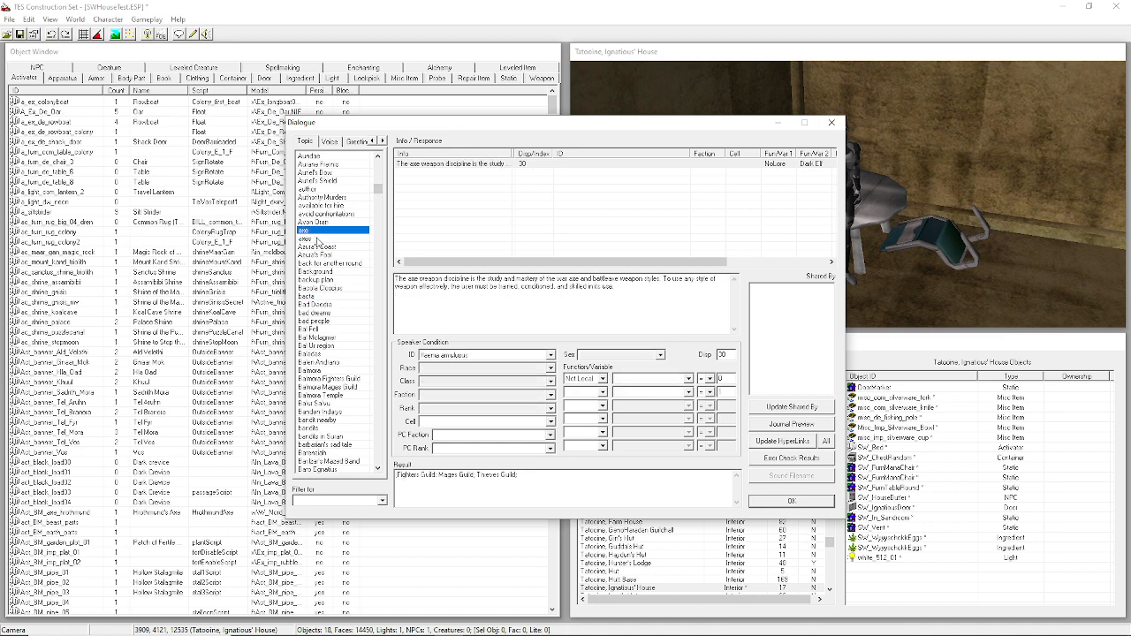
{"action": "left_click", "coordinate": [320, 239]}
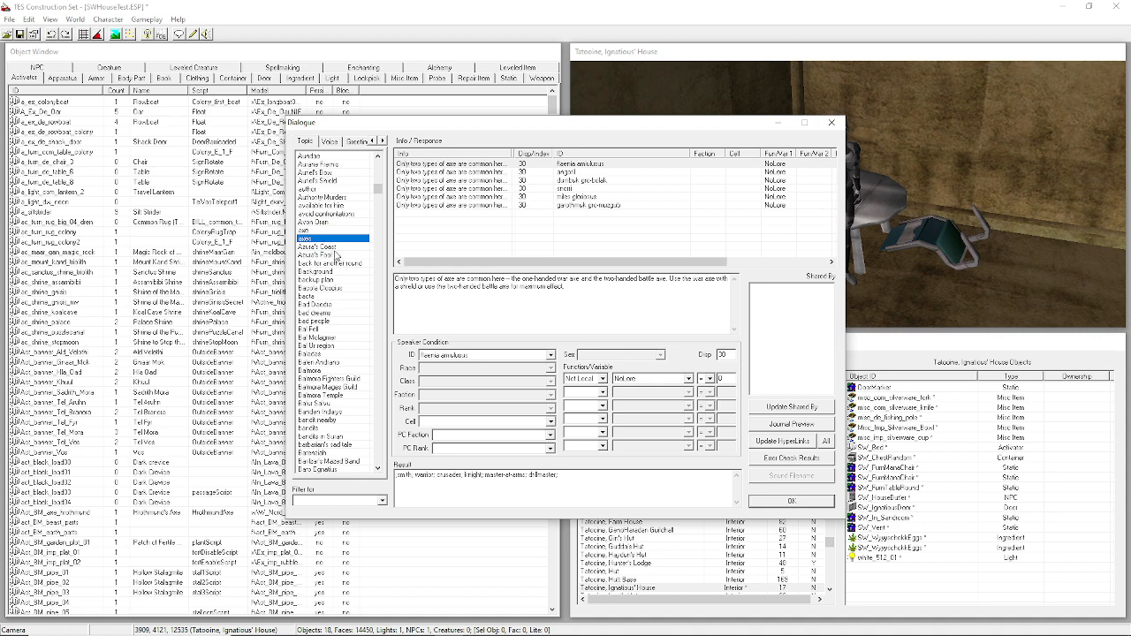
{"action": "left_click", "coordinate": [332, 304]}
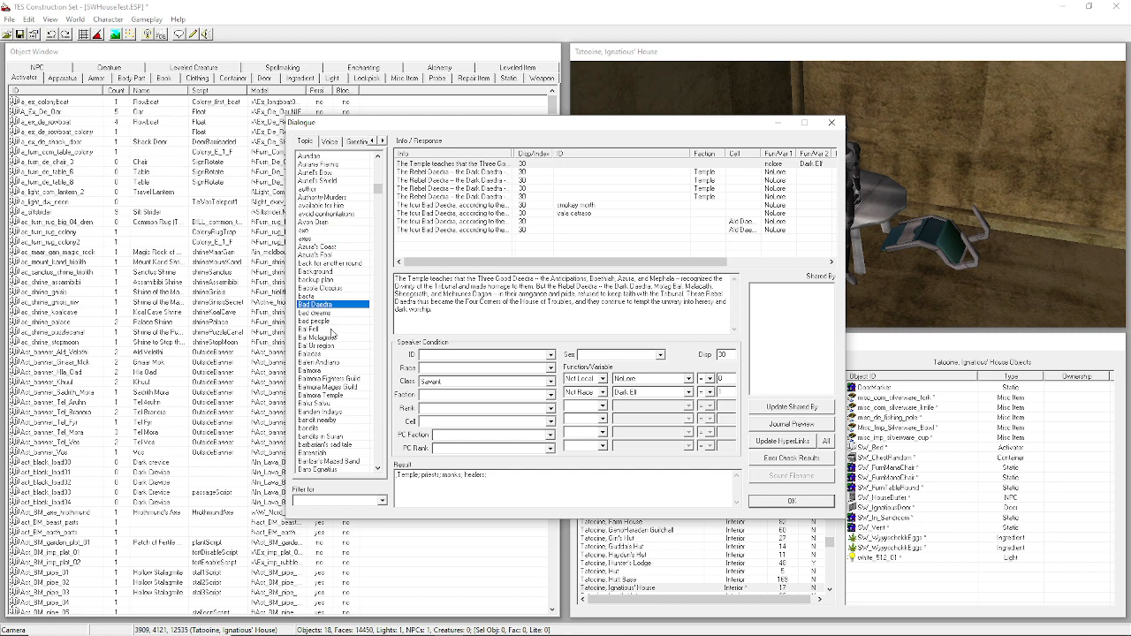
Examine several responses of the "Balmora" topic with their speaker conditions, ending on the last response in the list.
{"action": "left_click", "coordinate": [325, 371]}
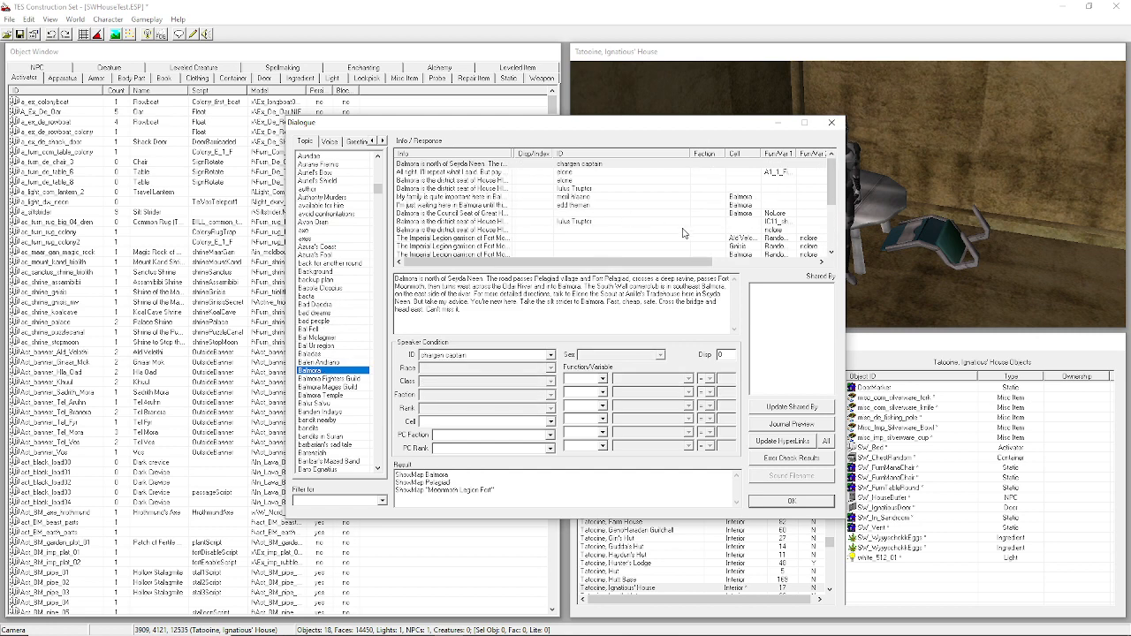
{"action": "mouse_move", "coordinate": [833, 181]}
{"action": "left_mouse_down"}
{"action": "mouse_move", "coordinate": [828, 214]}
{"action": "mouse_move", "coordinate": [828, 165]}
{"action": "left_mouse_up"}
{"action": "left_click", "coordinate": [467, 173]}
{"action": "left_click", "coordinate": [466, 174]}
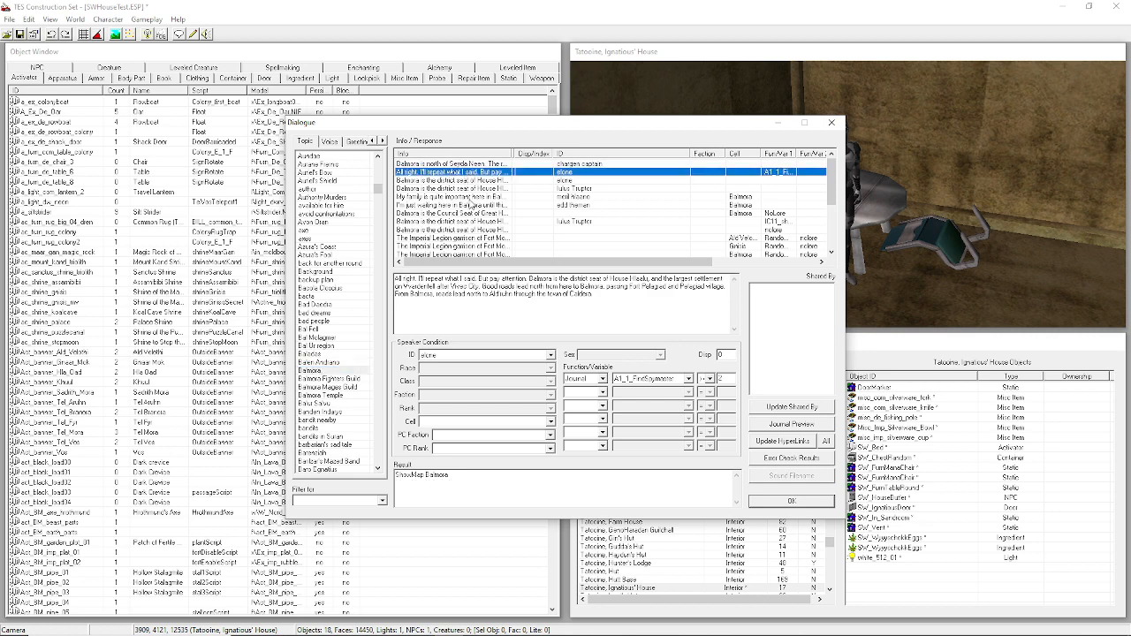
{"action": "left_click", "coordinate": [471, 197]}
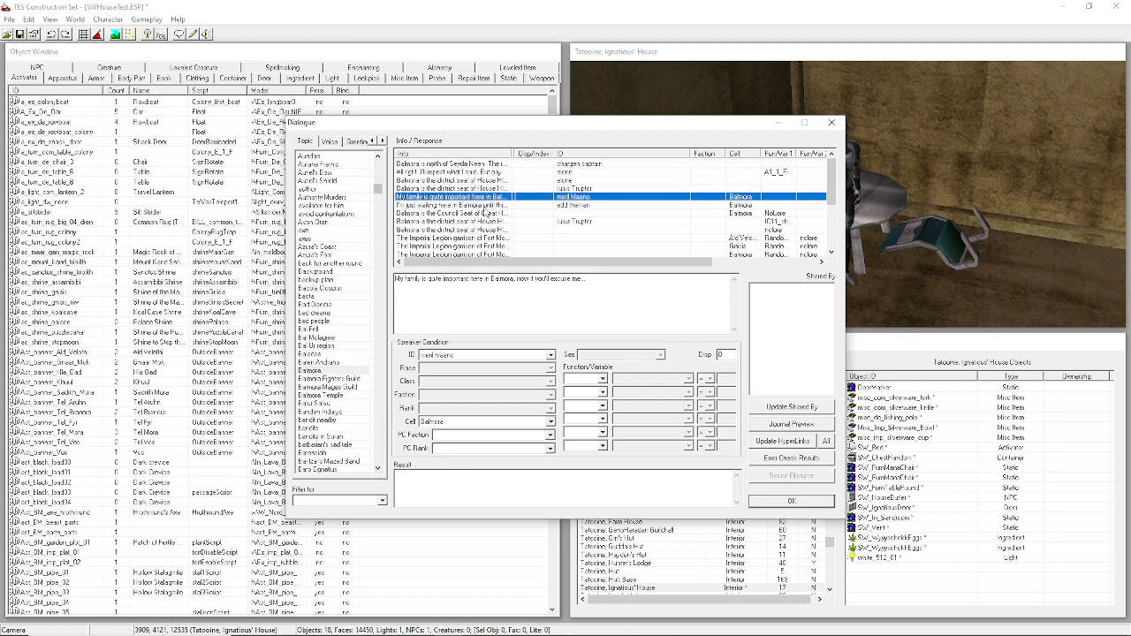
{"action": "scroll", "coordinate": [486, 212], "scroll_direction": "down", "scroll_amount": 3}
{"action": "left_click", "coordinate": [483, 246]}
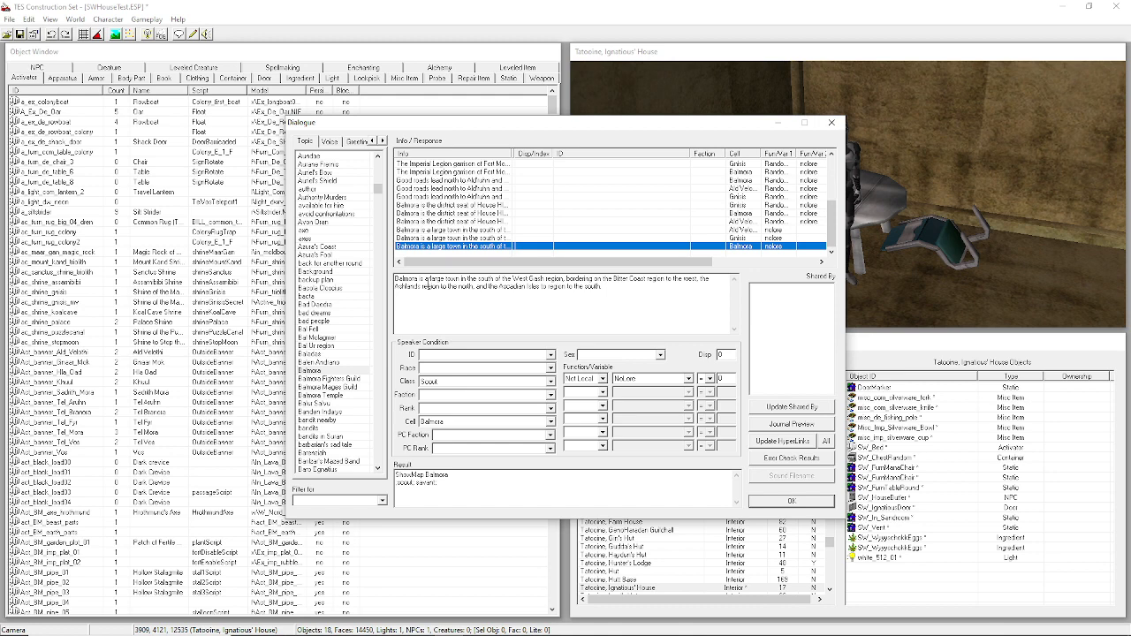
Read the text of the last Balmora response, highlighting its opening clause and the whole passage.
{"action": "left_click_drag", "start_coordinate": [395, 278], "coordinate": [565, 280]}
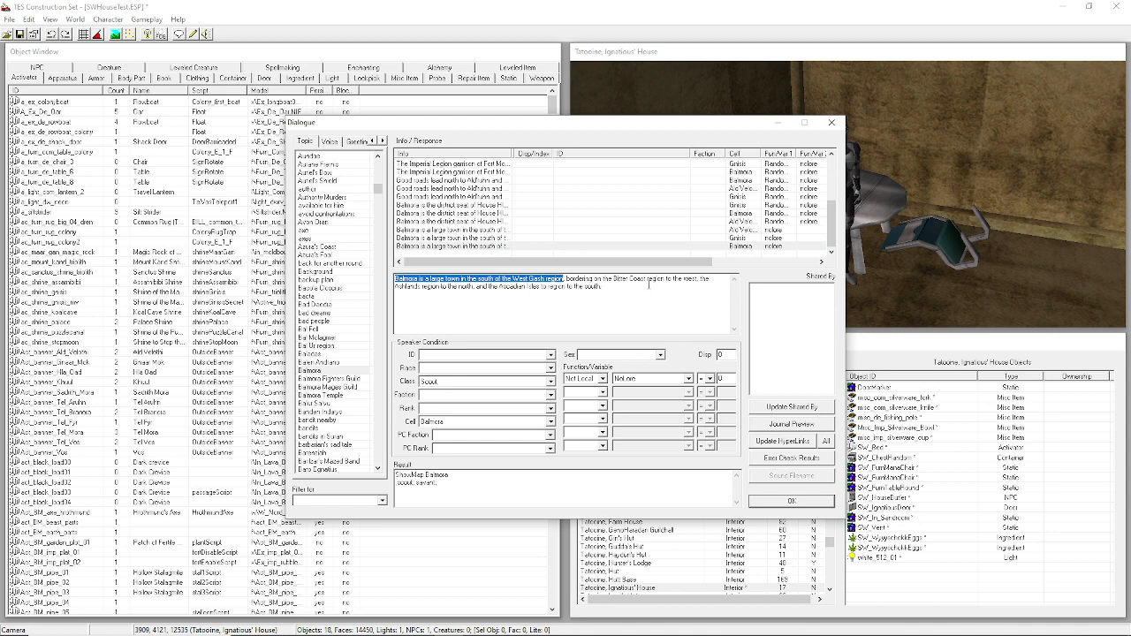
{"action": "left_click_drag", "start_coordinate": [396, 291], "coordinate": [474, 291]}
{"action": "left_click", "coordinate": [494, 297]}
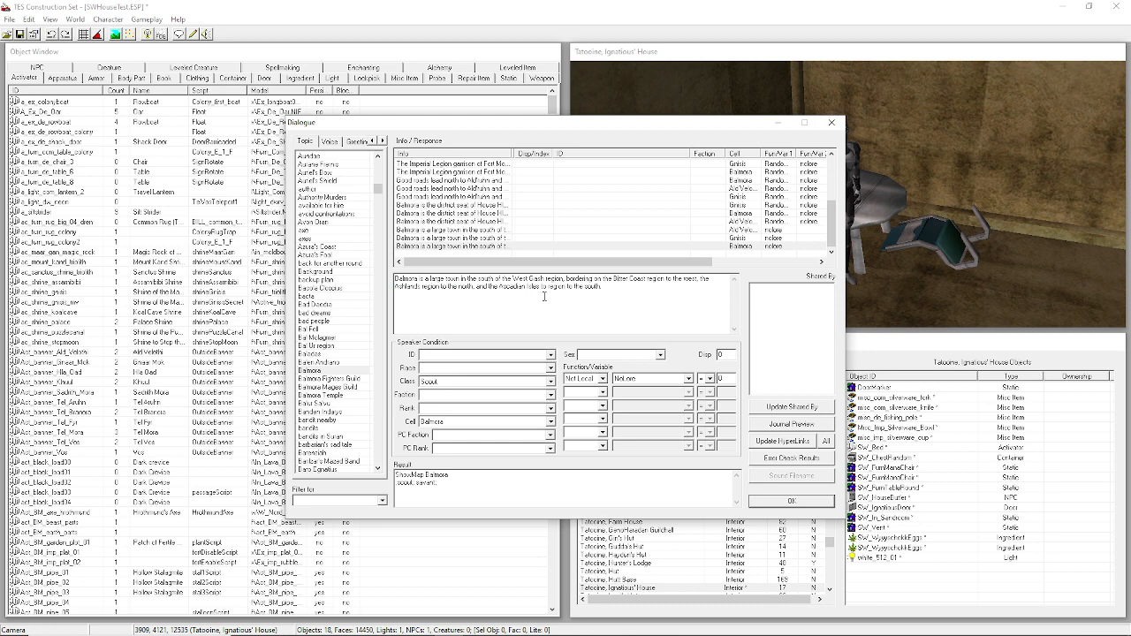
{"action": "key", "text": "ctrl+a"}
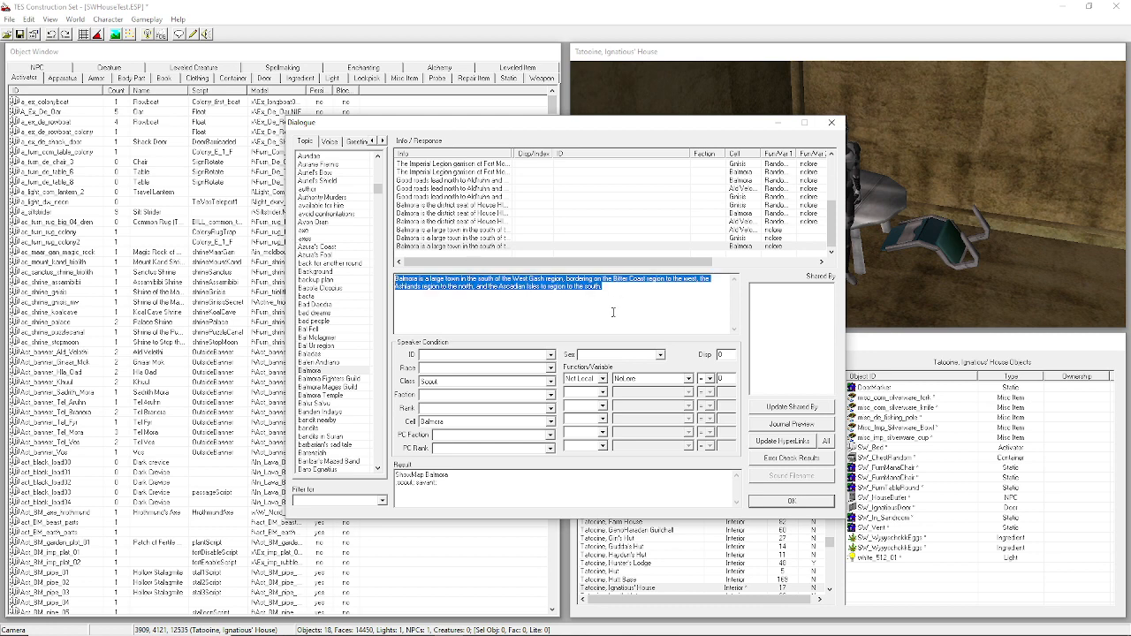
{"action": "left_click", "coordinate": [612, 313]}
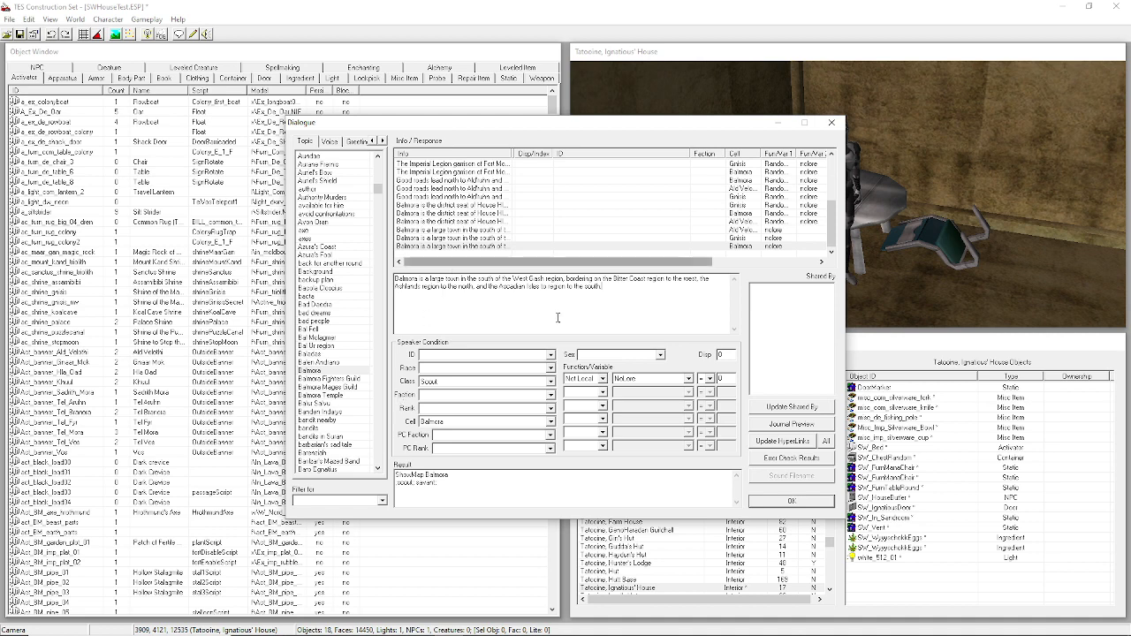
{"action": "left_click_drag", "start_coordinate": [651, 313], "coordinate": [336, 261]}
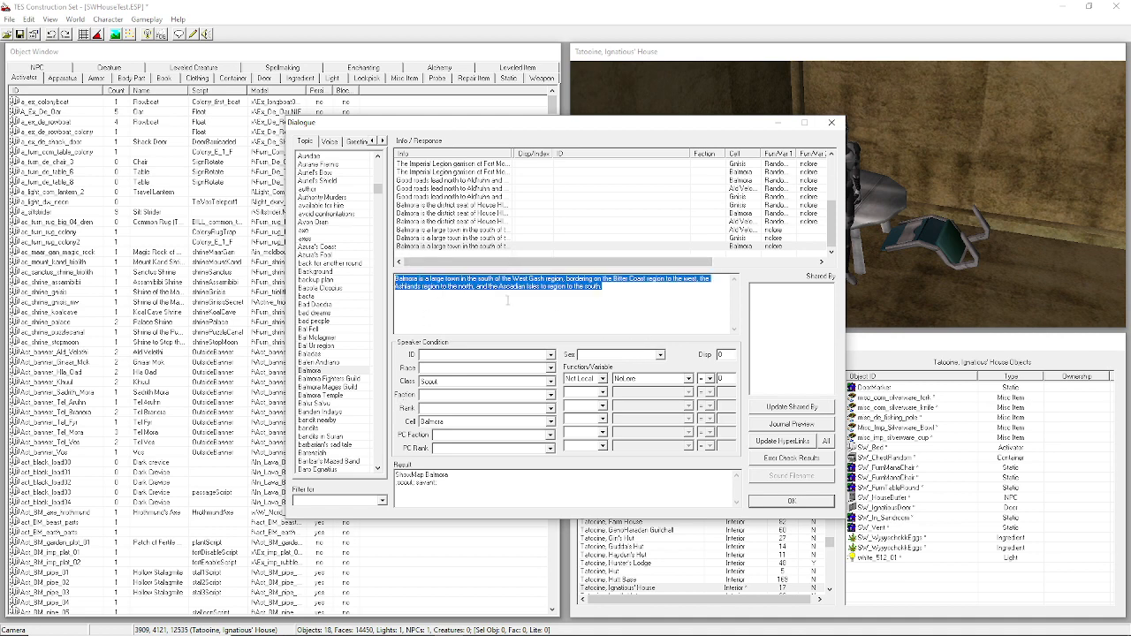
{"action": "left_click", "coordinate": [499, 305]}
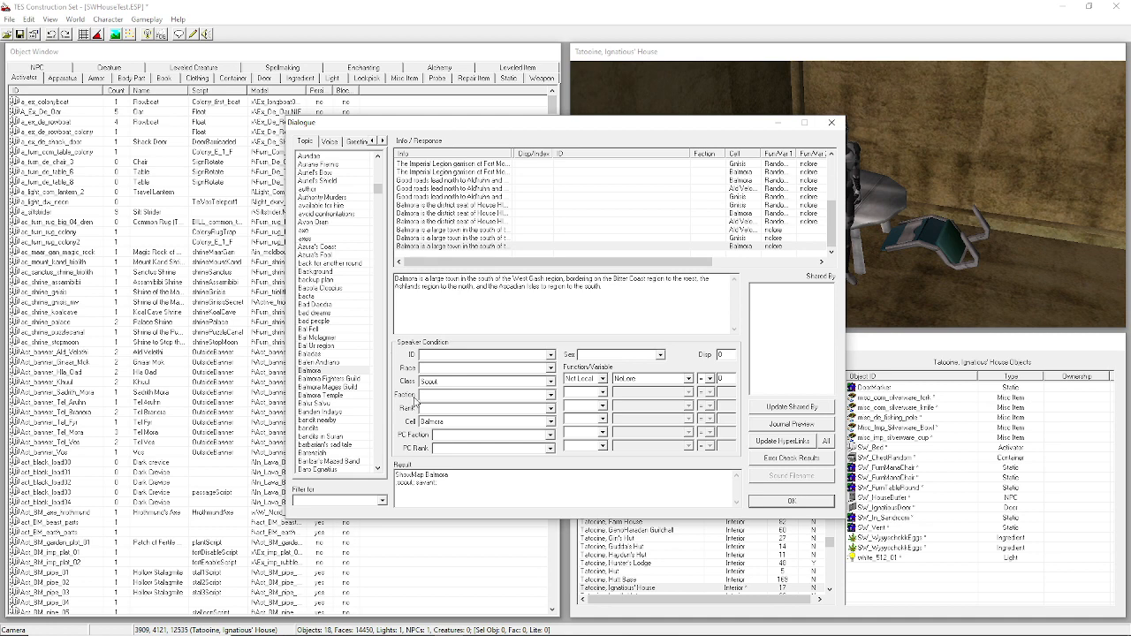
Restrict the last Balmora response to the speaker ID "abbard the wild" and highlight its response text.
{"action": "left_click", "coordinate": [432, 357]}
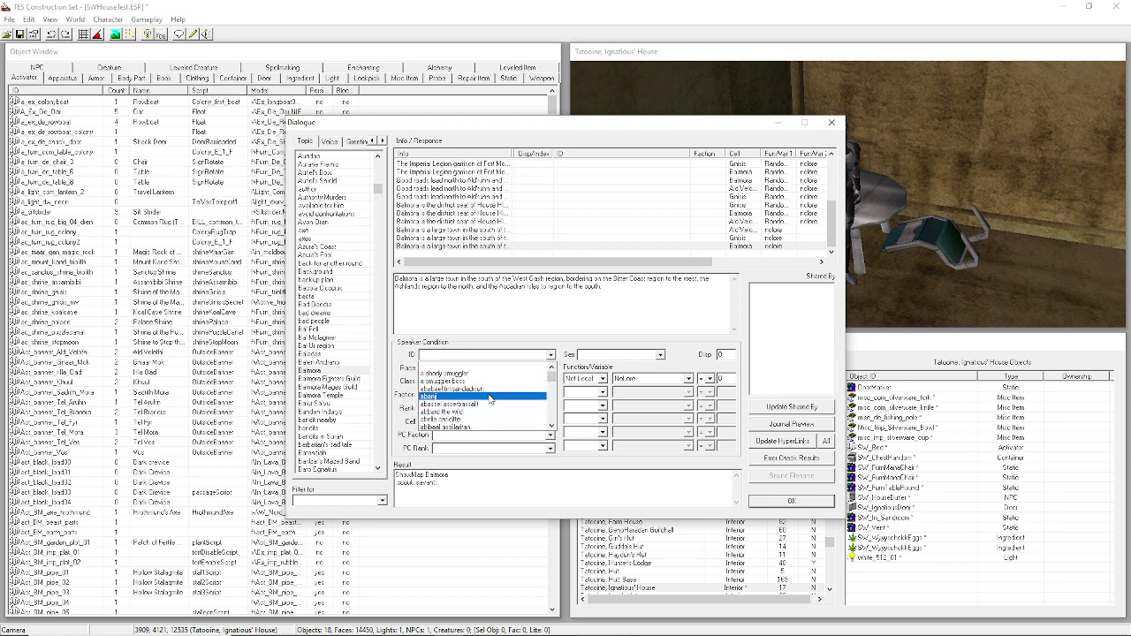
{"action": "left_click", "coordinate": [471, 359]}
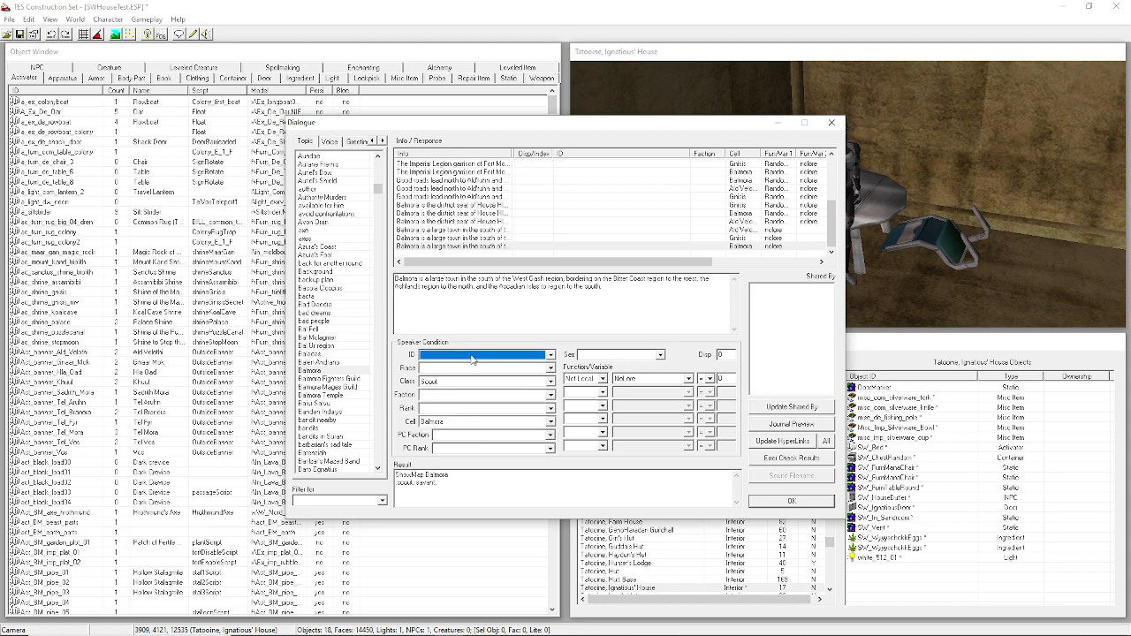
{"action": "left_click", "coordinate": [471, 358]}
{"action": "left_click", "coordinate": [452, 362]}
{"action": "left_click", "coordinate": [451, 361]}
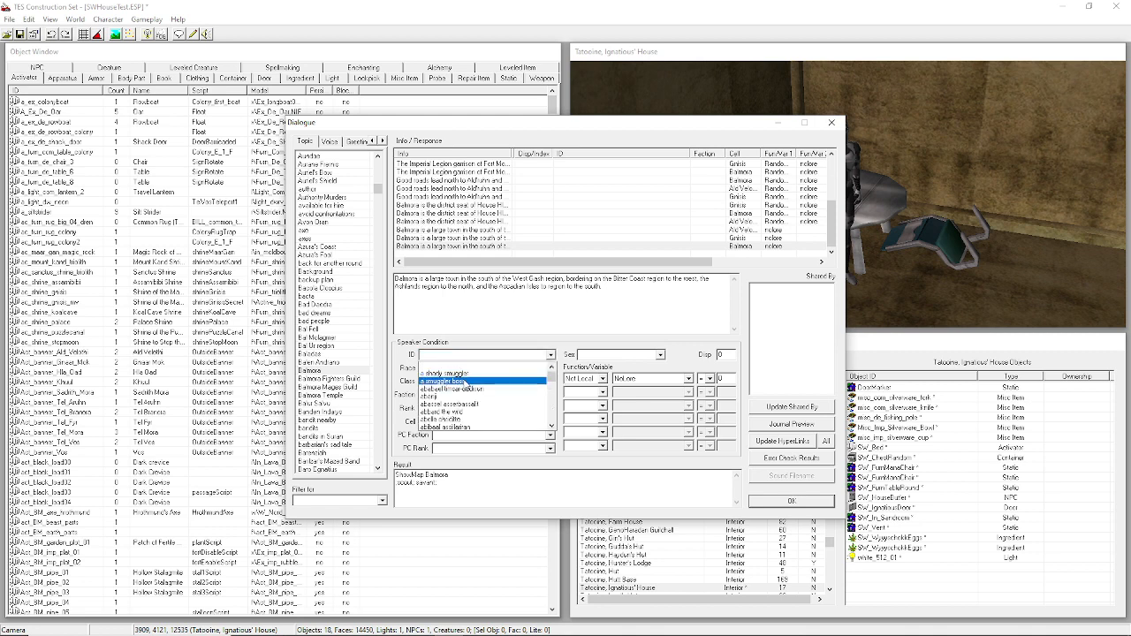
{"action": "left_click", "coordinate": [468, 412]}
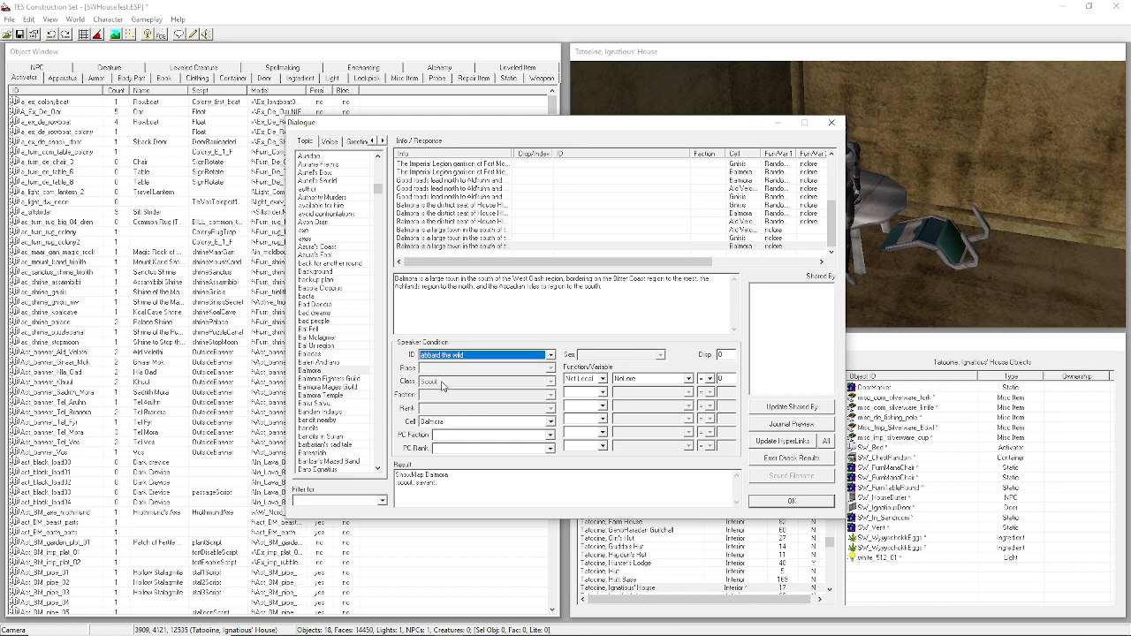
{"action": "left_click", "coordinate": [475, 298]}
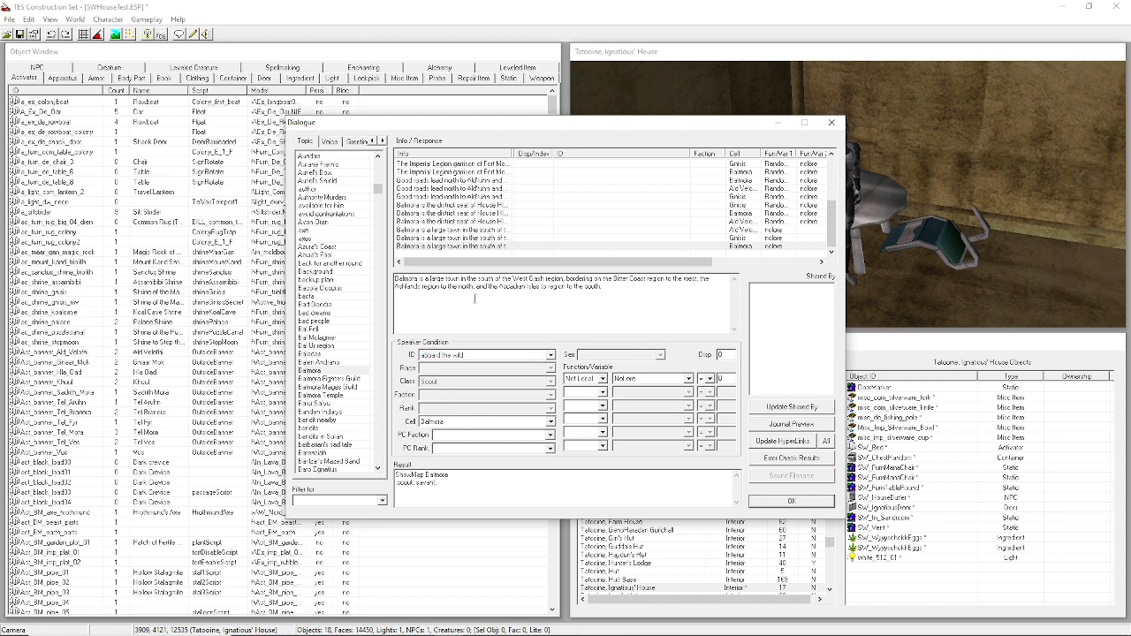
{"action": "key", "text": "ctrl+a"}
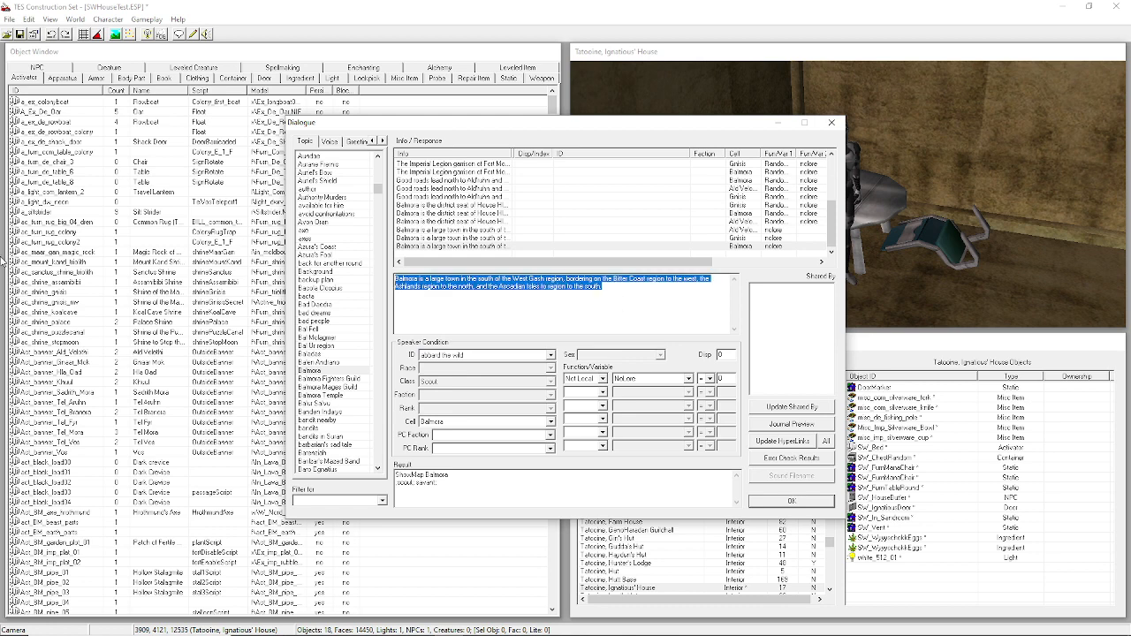
Clear the speaker ID condition of the last Balmora response by choosing the blank entry.
{"action": "left_click", "coordinate": [496, 355]}
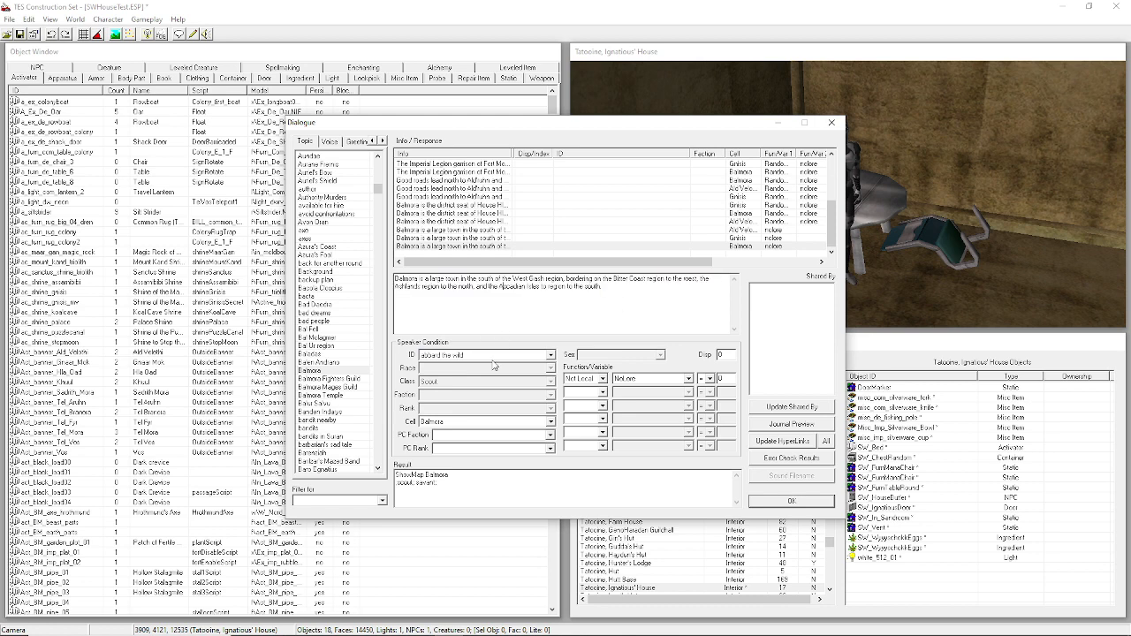
{"action": "scroll", "coordinate": [483, 375], "scroll_direction": "down", "scroll_amount": 3}
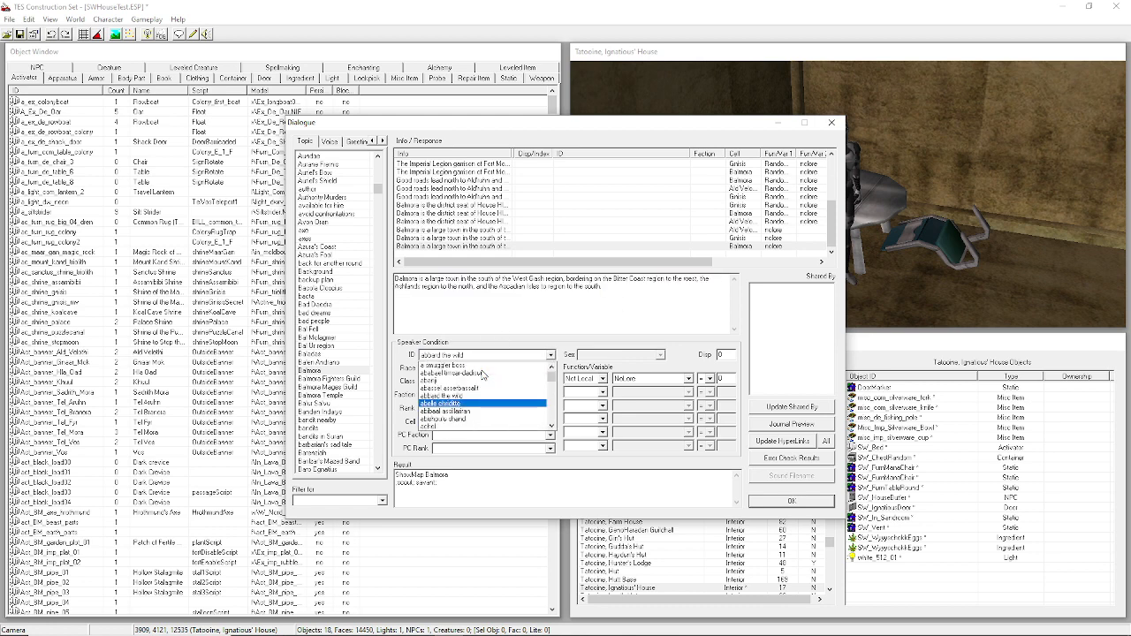
{"action": "scroll", "coordinate": [482, 375], "scroll_direction": "up", "scroll_amount": 2}
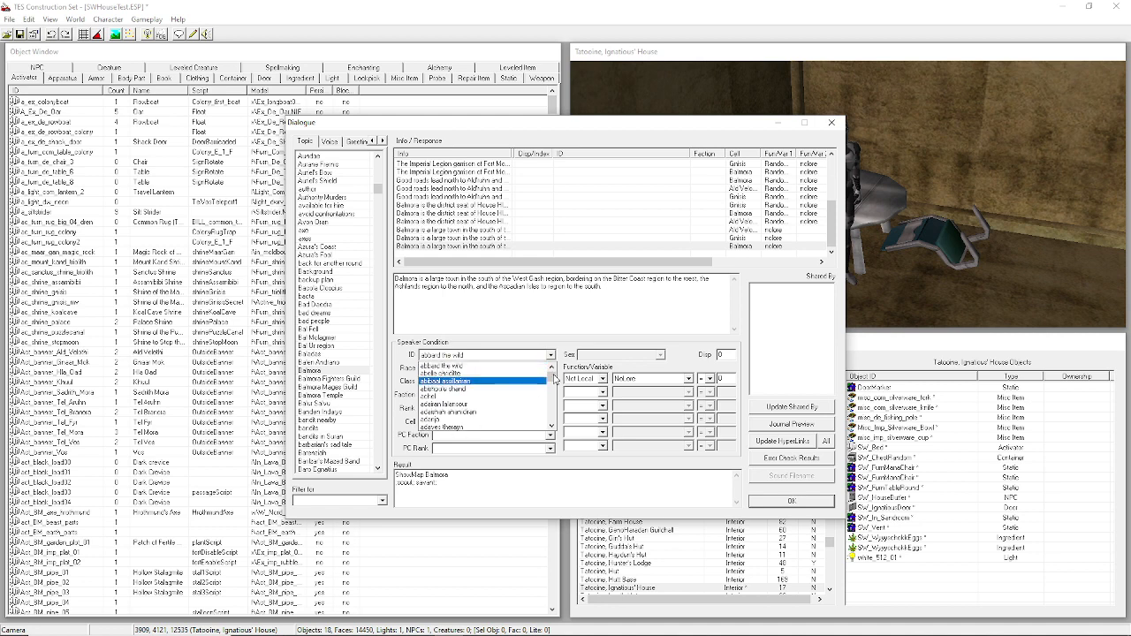
{"action": "scroll", "coordinate": [534, 369], "scroll_direction": "up", "scroll_amount": 2}
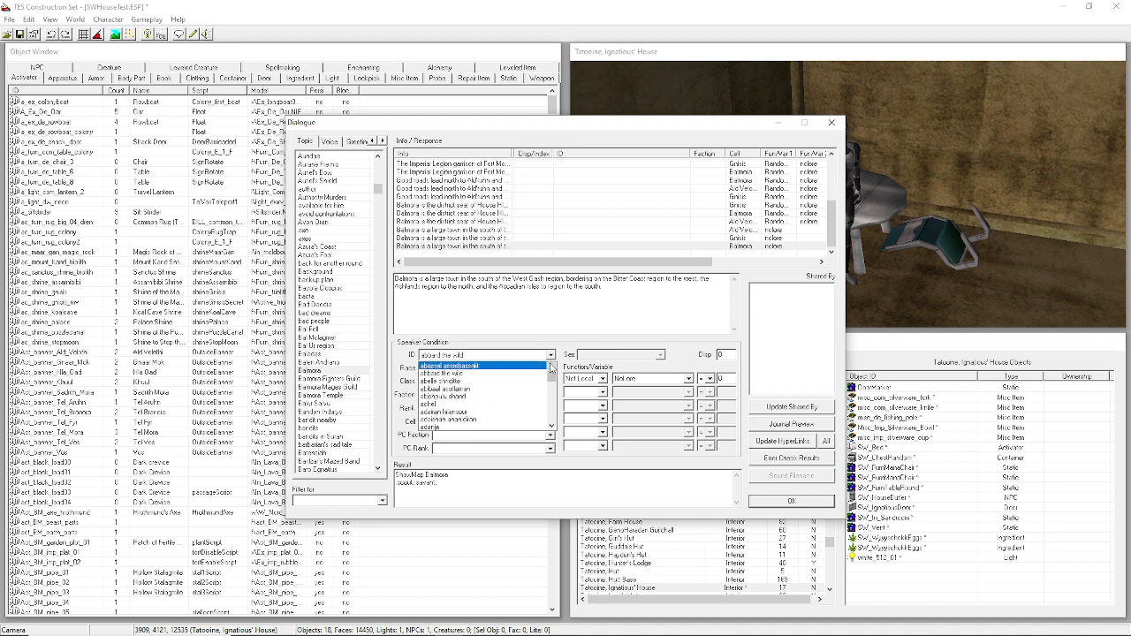
{"action": "left_click", "coordinate": [552, 366]}
{"action": "left_click", "coordinate": [551, 366]}
{"action": "left_click", "coordinate": [552, 366]}
{"action": "left_click", "coordinate": [552, 366]}
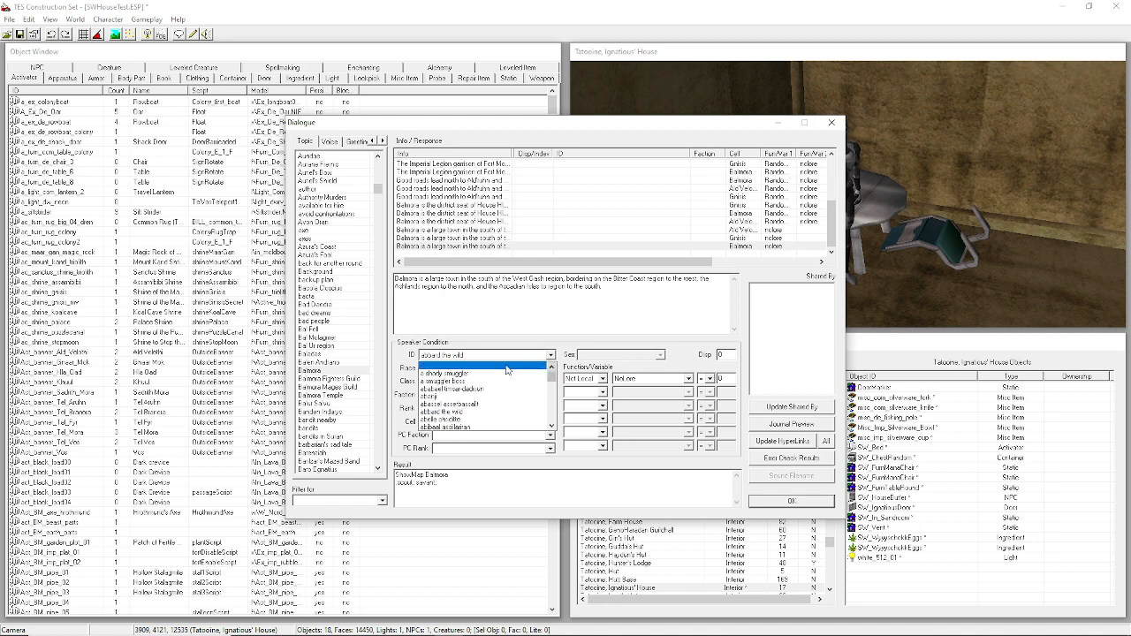
{"action": "left_click", "coordinate": [509, 370]}
Examine the Race choices for the Balmora response's speaker, keep Race blank and highlight the response text.
{"action": "left_click", "coordinate": [470, 369]}
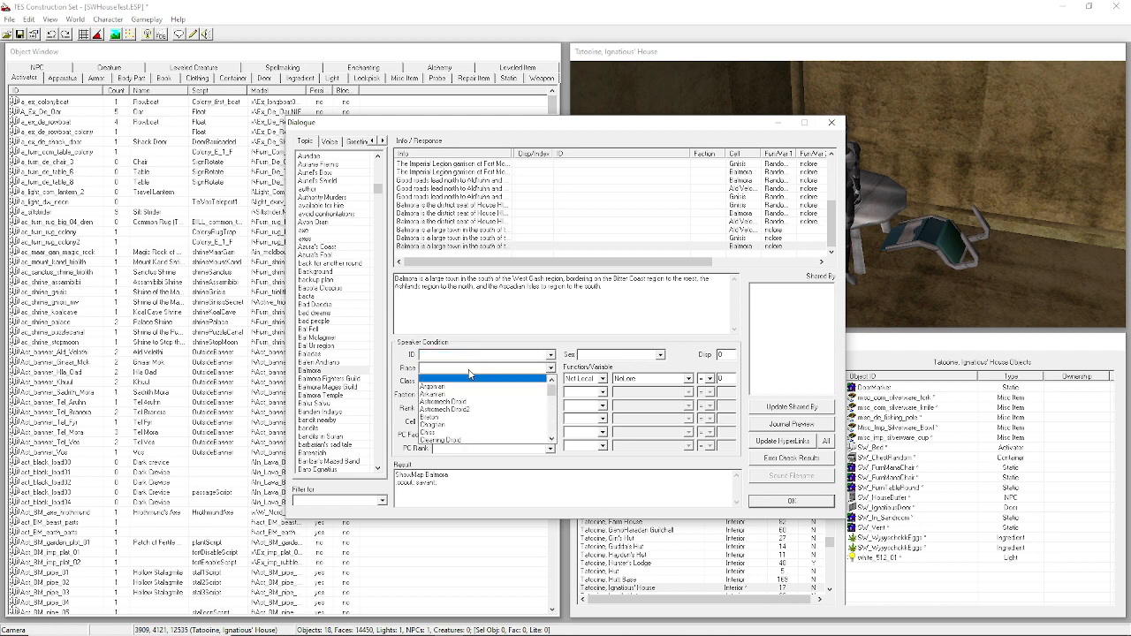
{"action": "left_click", "coordinate": [468, 370]}
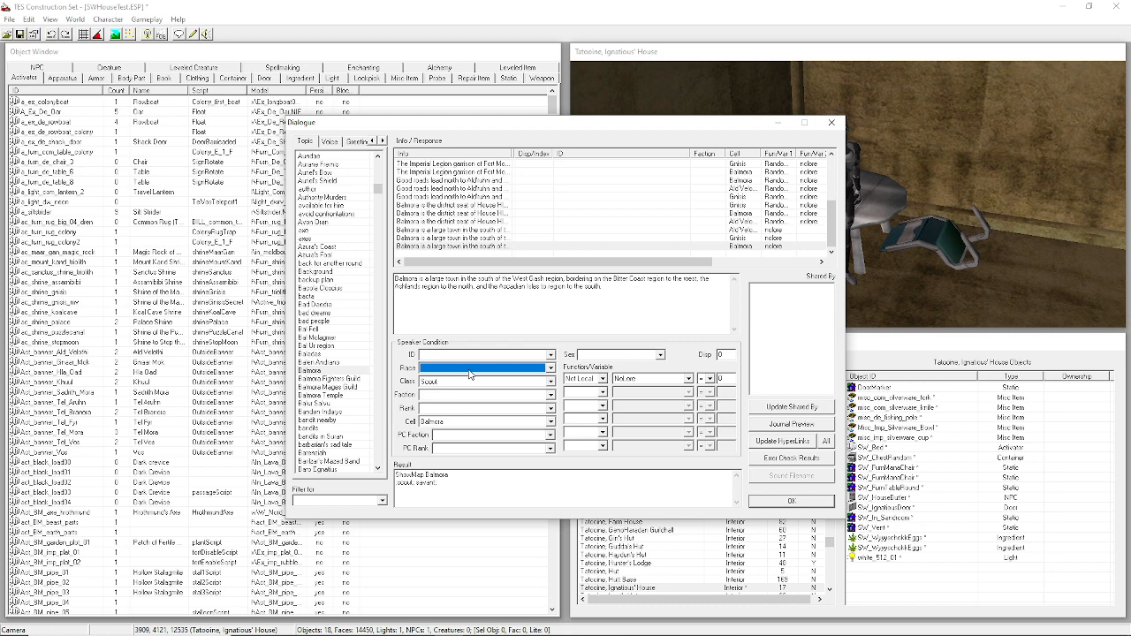
{"action": "left_click", "coordinate": [469, 370]}
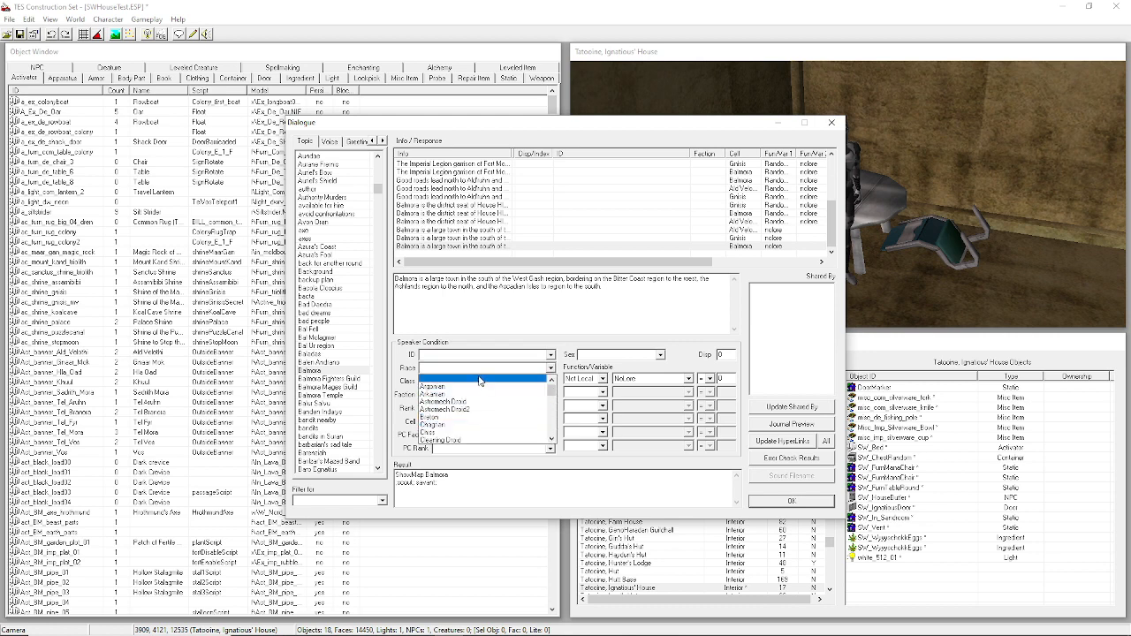
{"action": "left_click", "coordinate": [479, 377]}
{"action": "left_click_drag", "start_coordinate": [603, 286], "coordinate": [394, 277]}
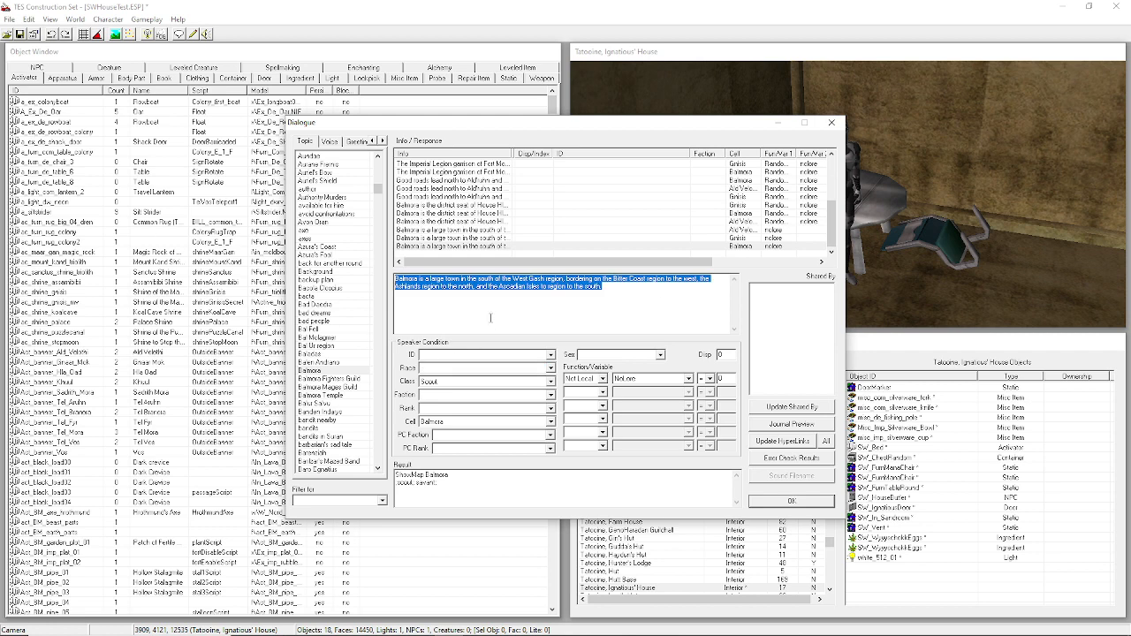
{"action": "left_click", "coordinate": [490, 317]}
Examine the Class choices for the Balmora response's speaker, keep Scout and highlight the text it applies to.
{"action": "left_click", "coordinate": [466, 386]}
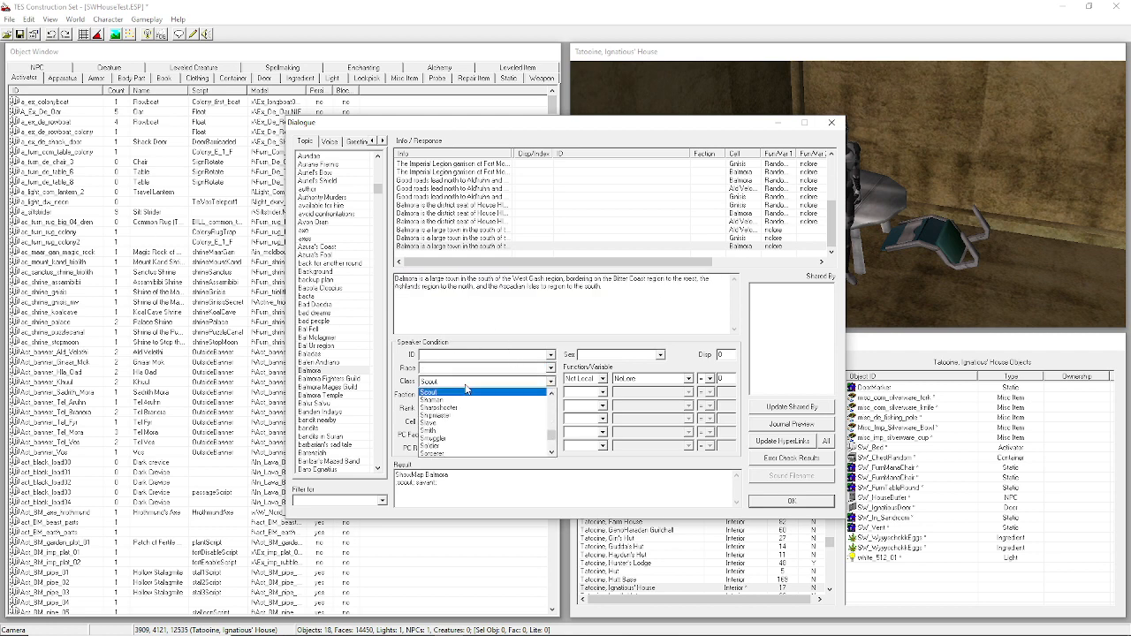
{"action": "left_click", "coordinate": [467, 390]}
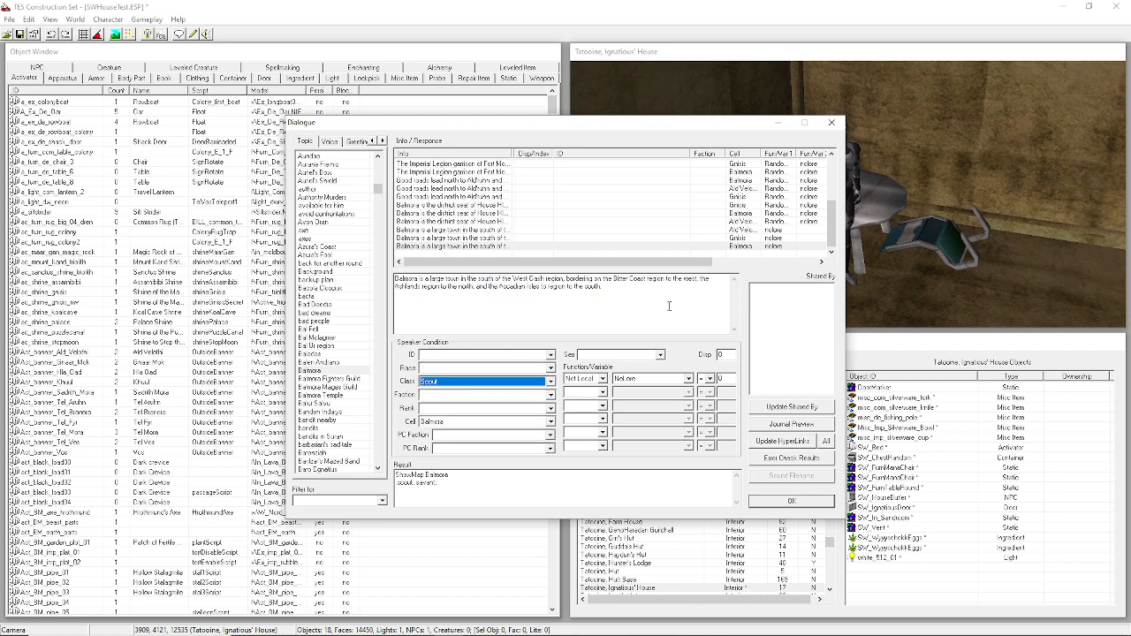
{"action": "left_click_drag", "start_coordinate": [669, 306], "coordinate": [395, 277]}
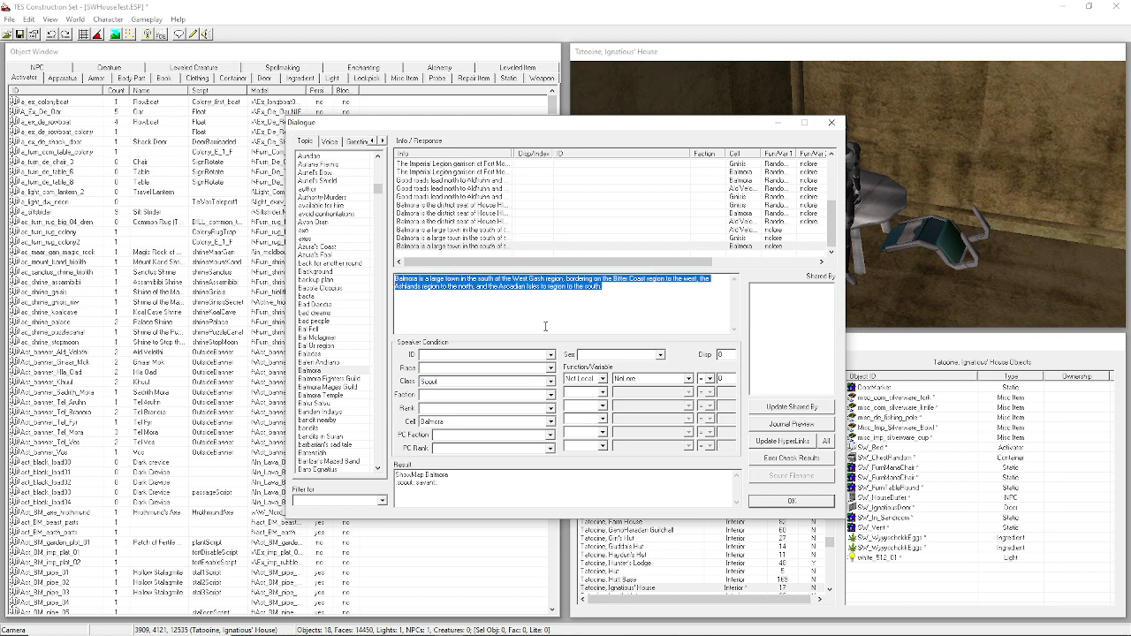
Examine the Faction, Rank and Cell conditions of the Balmora response's speaker, leaving their values as they are.
{"action": "left_click", "coordinate": [475, 395]}
{"action": "left_click", "coordinate": [474, 400]}
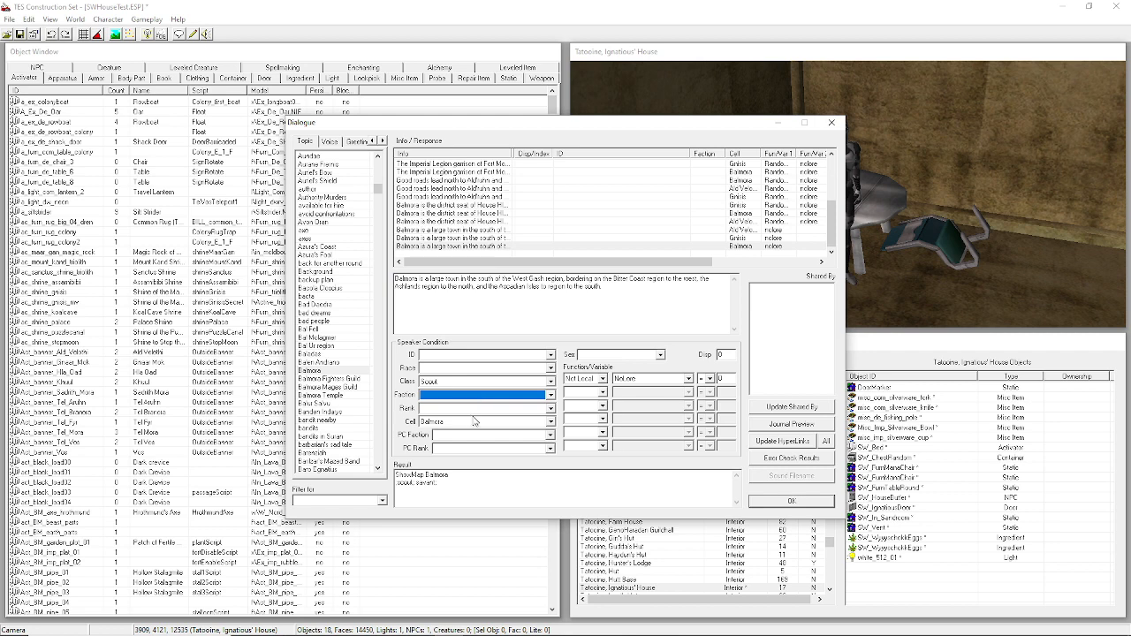
{"action": "left_click", "coordinate": [467, 408]}
{"action": "left_click", "coordinate": [467, 410]}
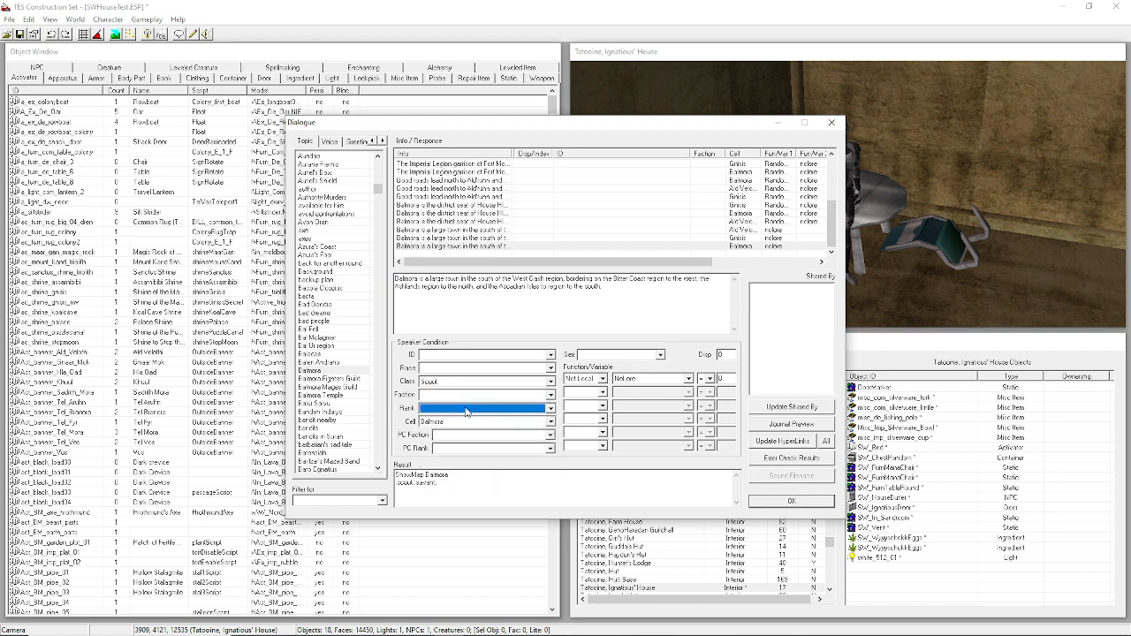
{"action": "left_click", "coordinate": [476, 423]}
{"action": "left_click", "coordinate": [476, 427]}
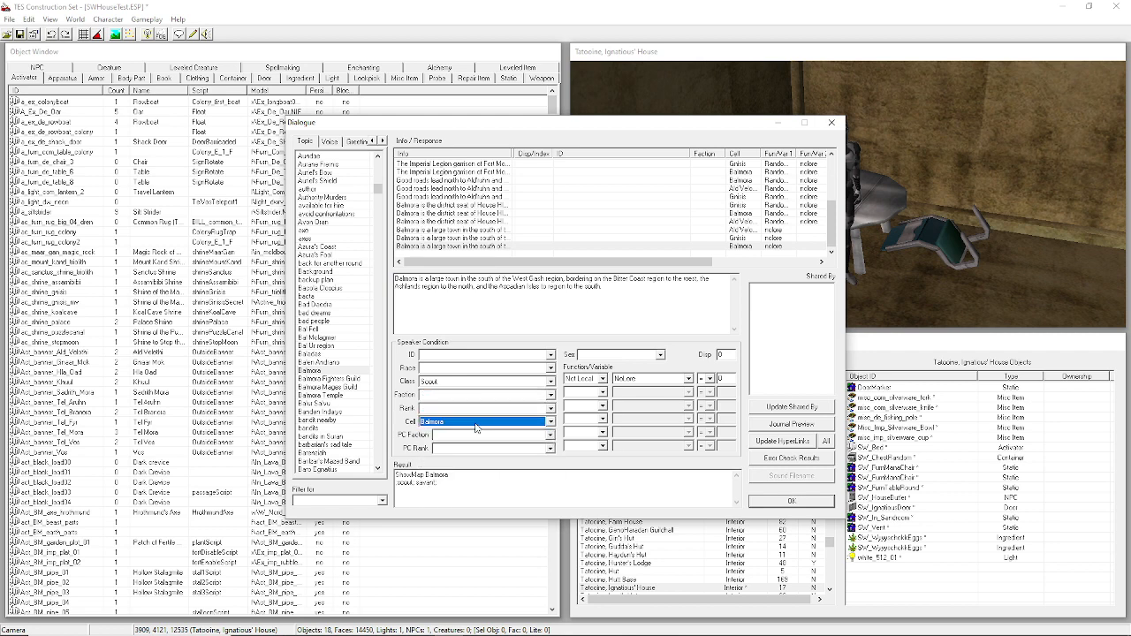
Examine the PC Faction and PC Rank choices of the Balmora response and leave both blank.
{"action": "left_click", "coordinate": [483, 435]}
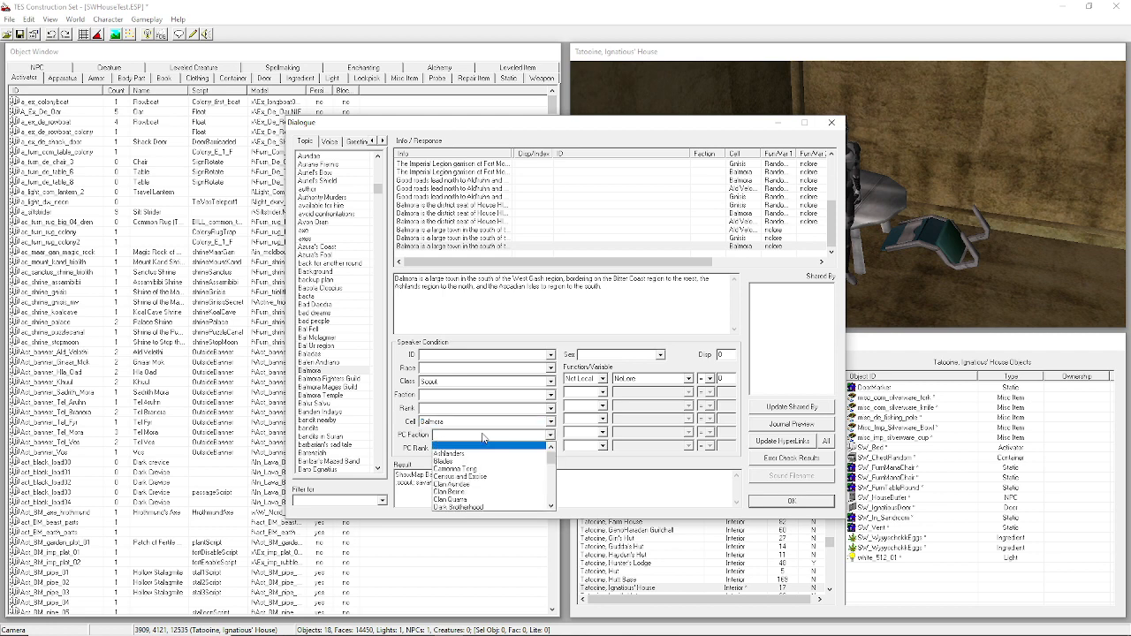
{"action": "left_click", "coordinate": [482, 436]}
{"action": "left_click", "coordinate": [482, 435]}
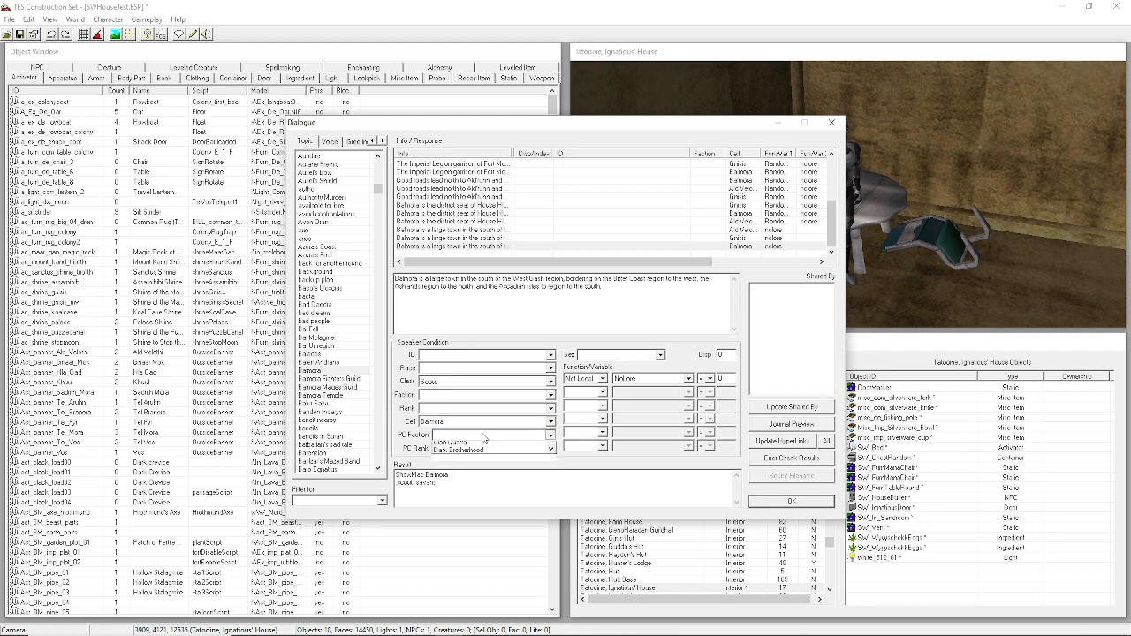
{"action": "left_click", "coordinate": [482, 434]}
{"action": "left_click", "coordinate": [480, 448]}
{"action": "left_click", "coordinate": [481, 448]}
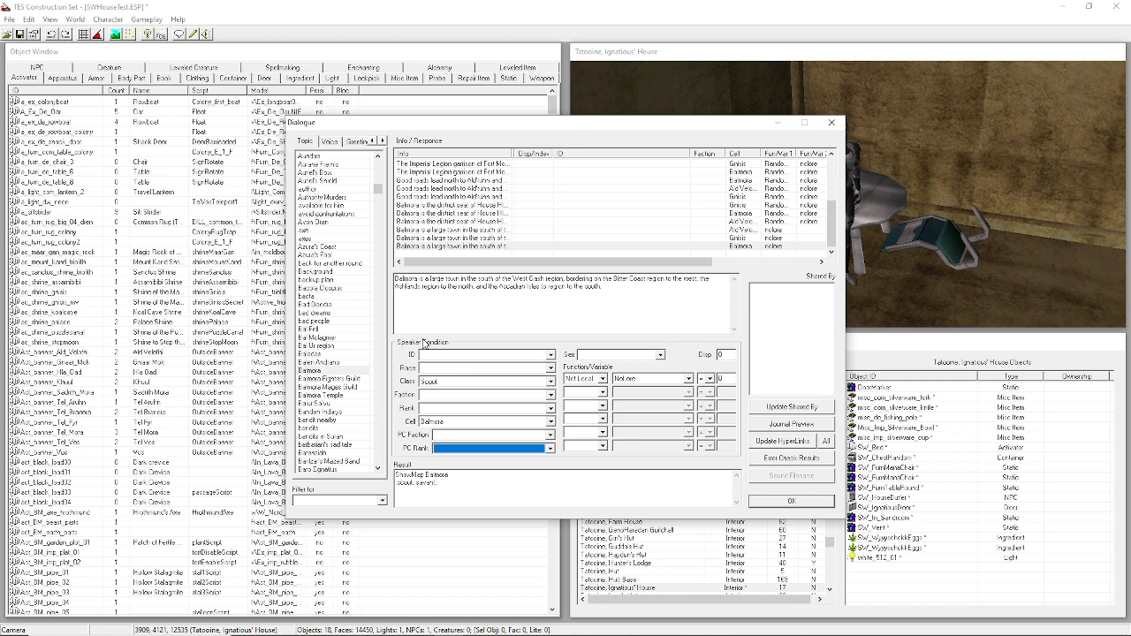
Highlight the Balmora response text and review the Class and Cell conditions that decide who says it.
{"action": "left_click_drag", "start_coordinate": [623, 310], "coordinate": [394, 278]}
{"action": "left_click", "coordinate": [504, 317]}
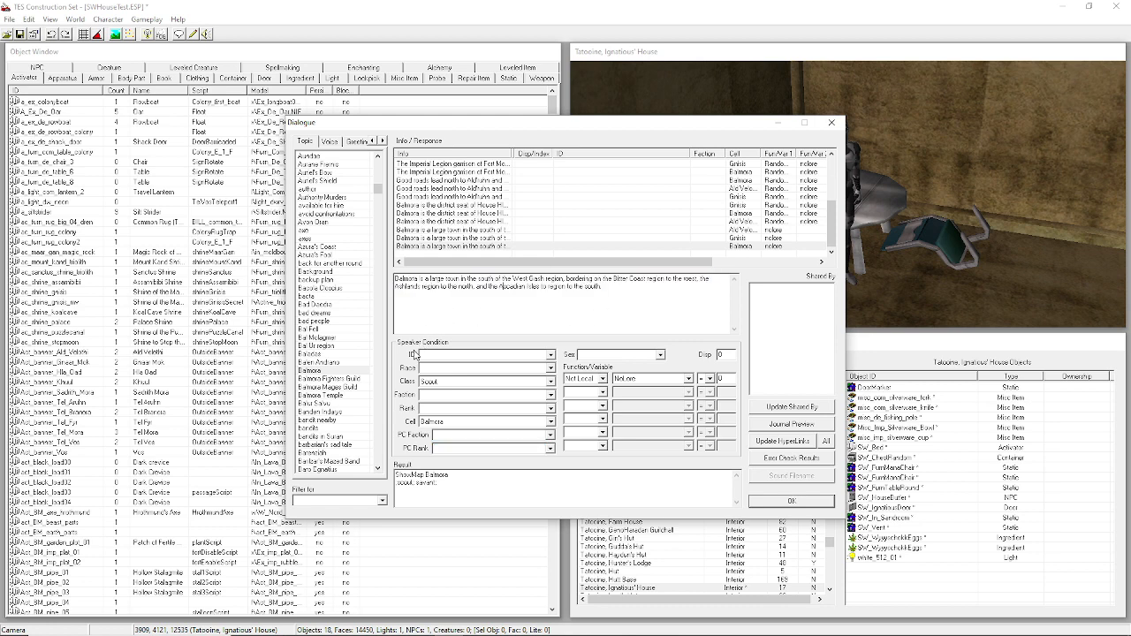
{"action": "left_click", "coordinate": [440, 382]}
{"action": "left_click", "coordinate": [440, 384]}
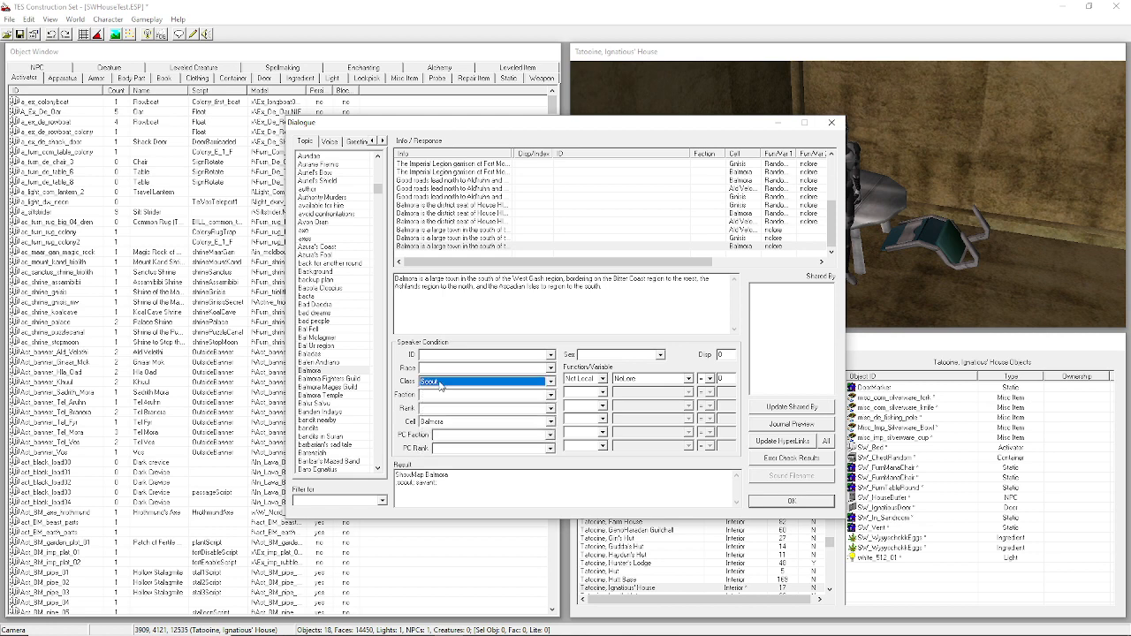
{"action": "left_click", "coordinate": [431, 425]}
{"action": "left_click", "coordinate": [434, 428]}
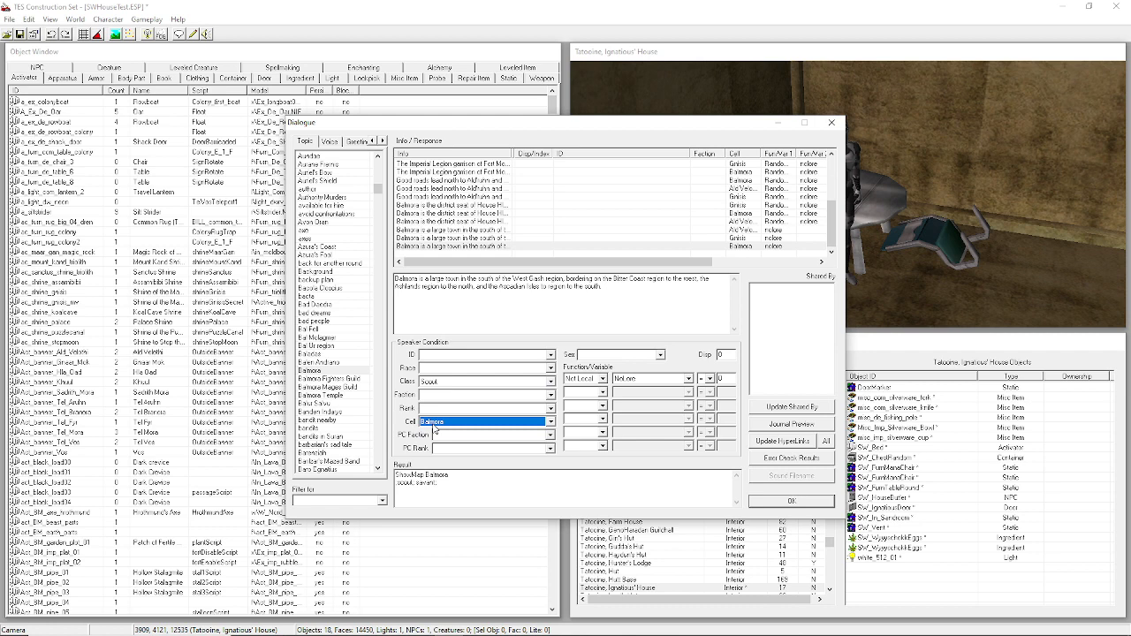
Move the Dialogue window clear of the house scene and examine the speaker's Cell choices, keeping Balmora.
{"action": "left_click", "coordinate": [434, 428]}
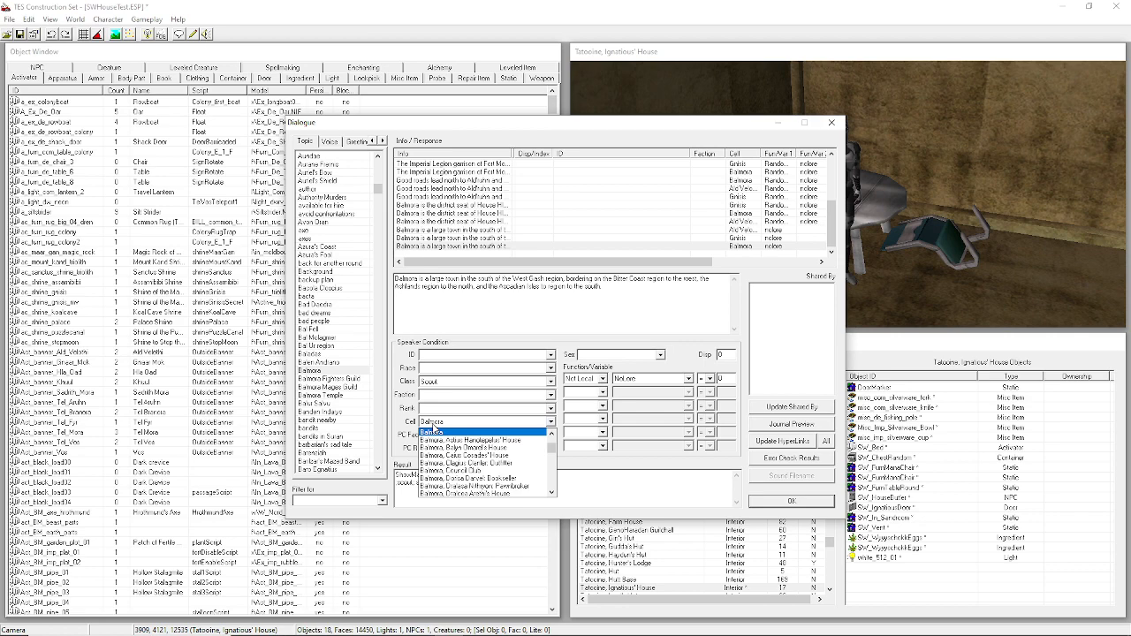
{"action": "left_click", "coordinate": [434, 431]}
{"action": "left_click_drag", "start_coordinate": [694, 128], "coordinate": [407, 48]}
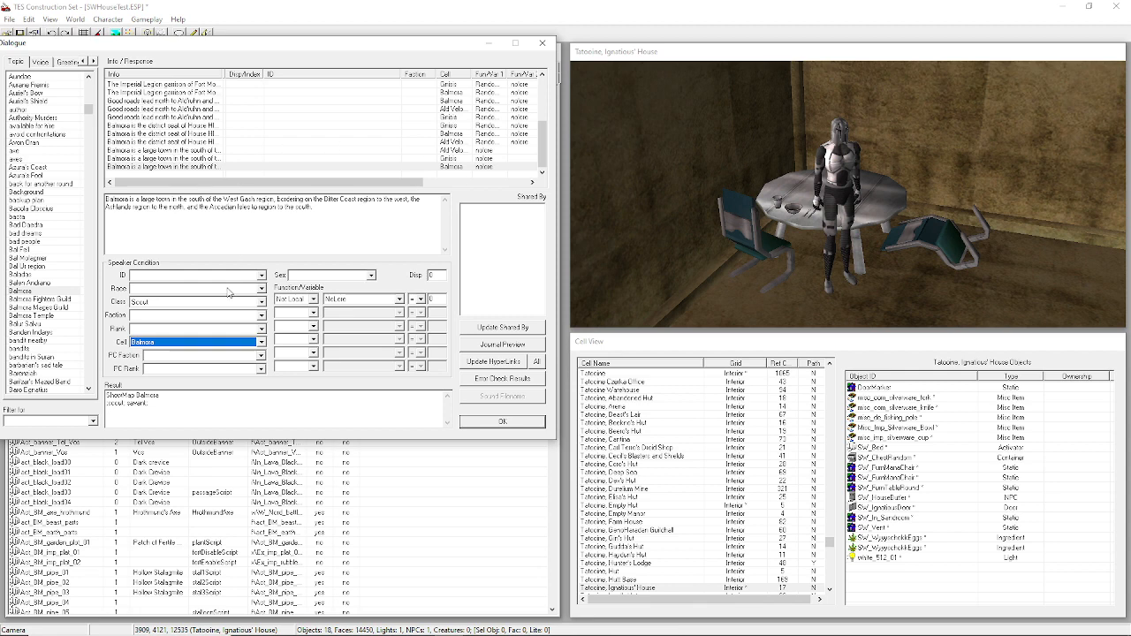
{"action": "left_click", "coordinate": [212, 343]}
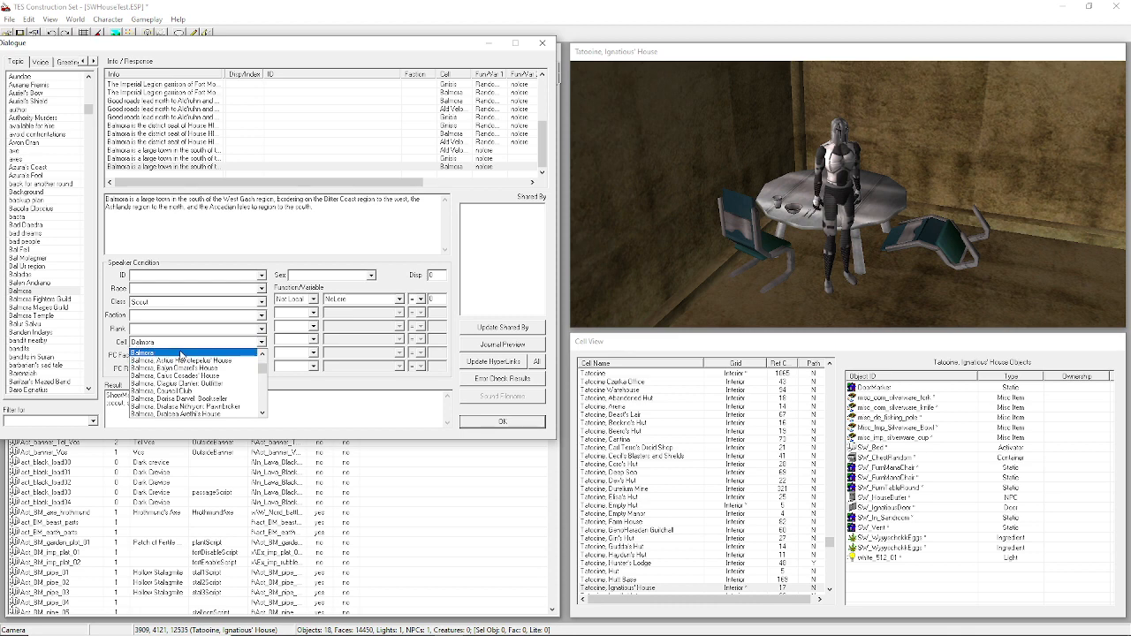
{"action": "left_click", "coordinate": [181, 353]}
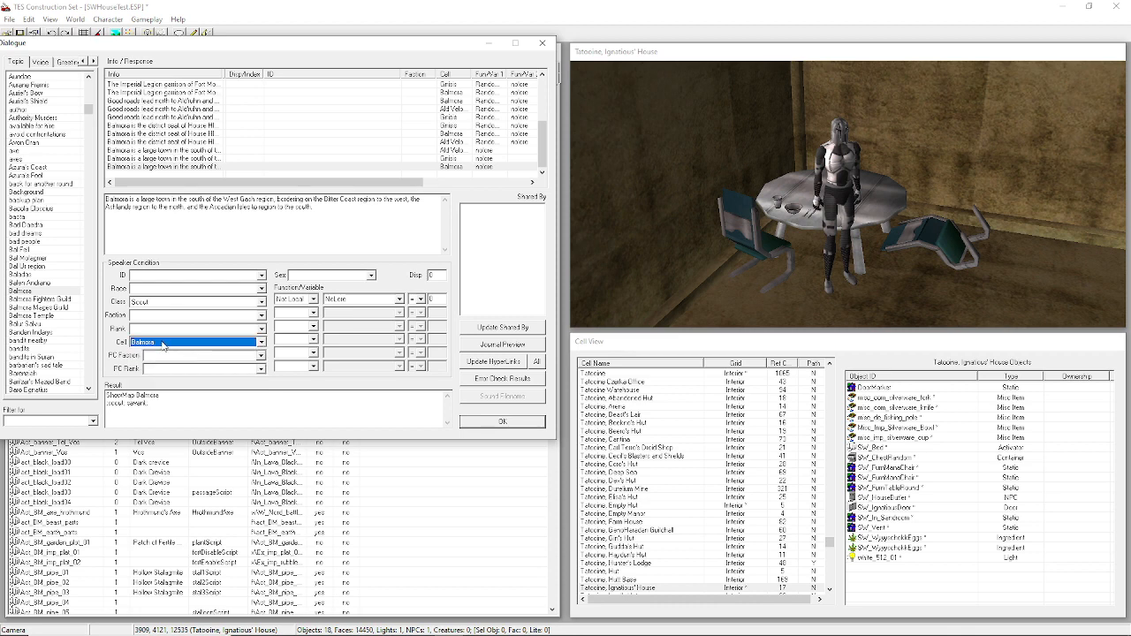
Recheck the speaker's Cell condition, keep Balmora and shift the Dialogue window slightly.
{"action": "left_click", "coordinate": [168, 345]}
{"action": "left_click", "coordinate": [168, 345]}
{"action": "left_click", "coordinate": [199, 342]}
{"action": "left_click", "coordinate": [199, 342]}
{"action": "left_click_drag", "start_coordinate": [327, 49], "coordinate": [377, 51]}
{"action": "left_click", "coordinate": [245, 345]}
{"action": "left_click", "coordinate": [245, 345]}
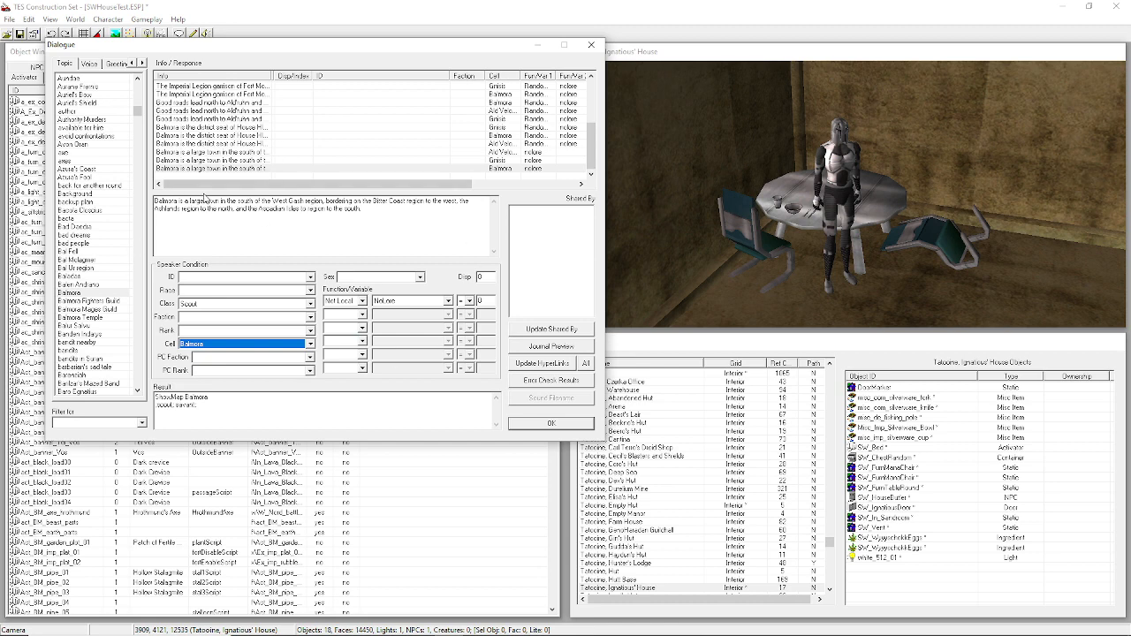
Examine the Sex choices for the Balmora response's speaker and keep the field blank.
{"action": "left_click", "coordinate": [421, 278]}
{"action": "left_click", "coordinate": [421, 277]}
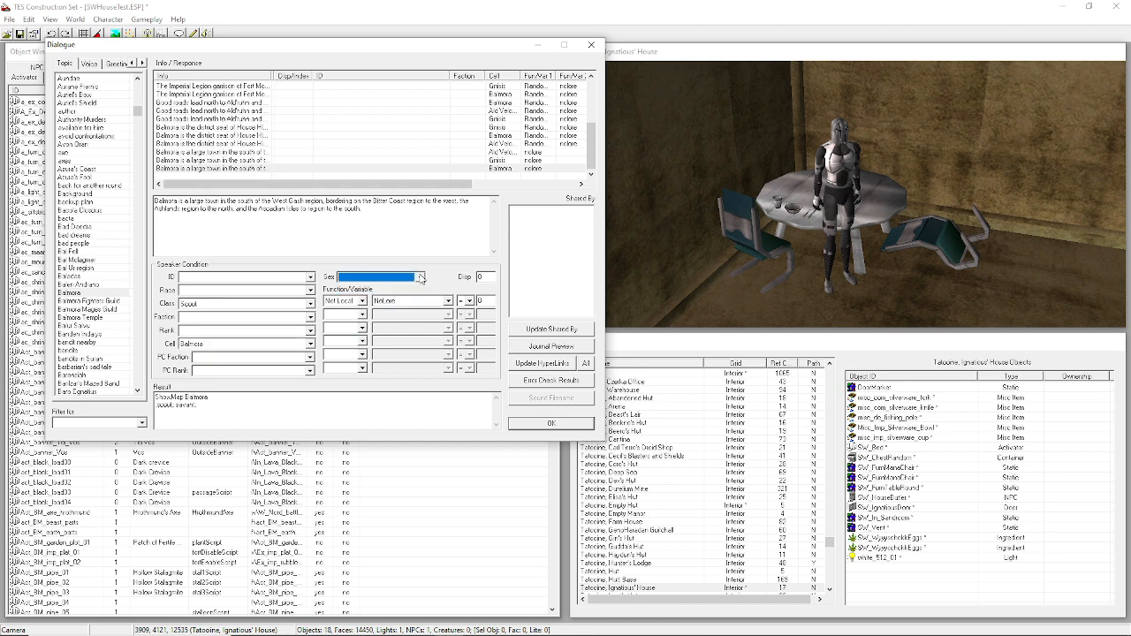
{"action": "left_click", "coordinate": [421, 277]}
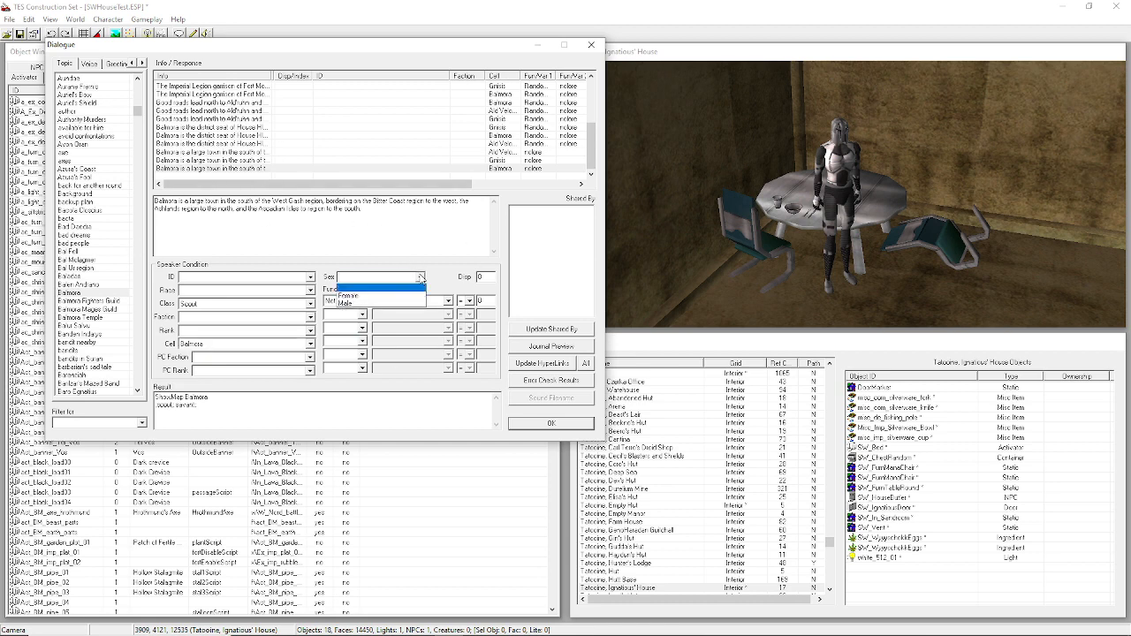
{"action": "left_click", "coordinate": [421, 278]}
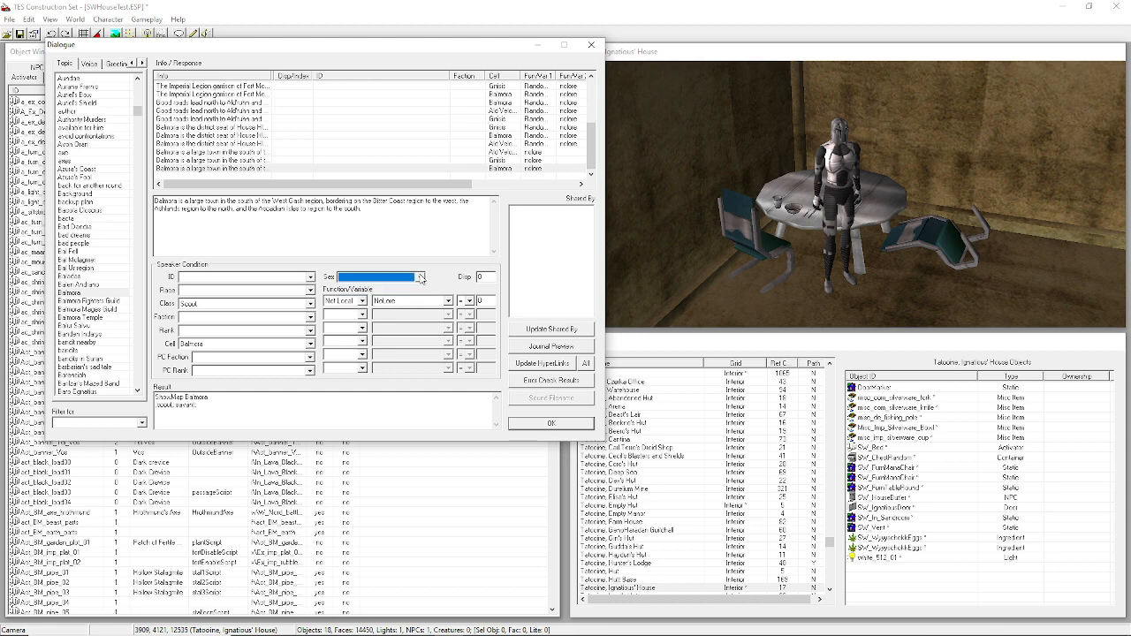
Try a disposition condition of 30 on the Balmora response and reset it to 0.
{"action": "key", "text": "Tab"}
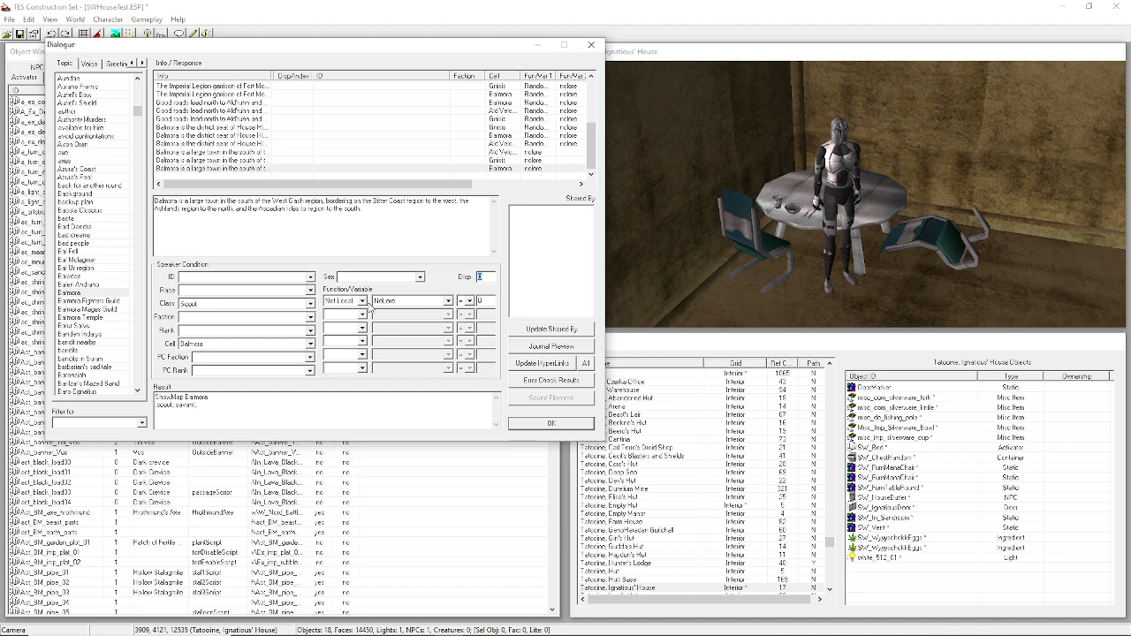
{"action": "type", "text": "3"}
{"action": "left_click_drag", "start_coordinate": [410, 230], "coordinate": [133, 175]}
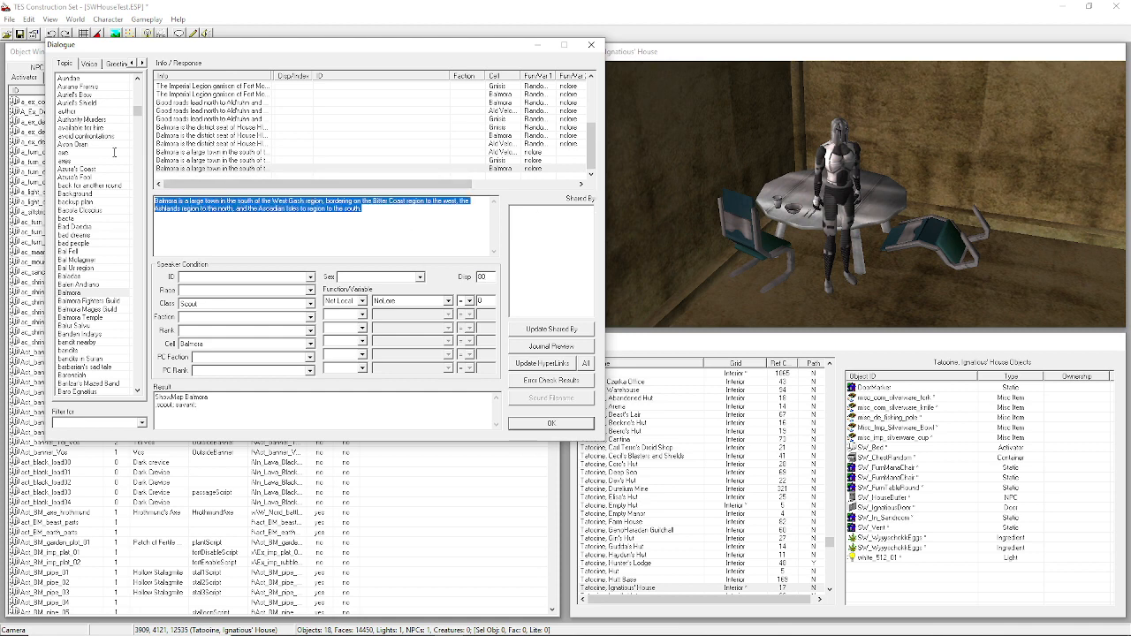
{"action": "left_click", "coordinate": [360, 228]}
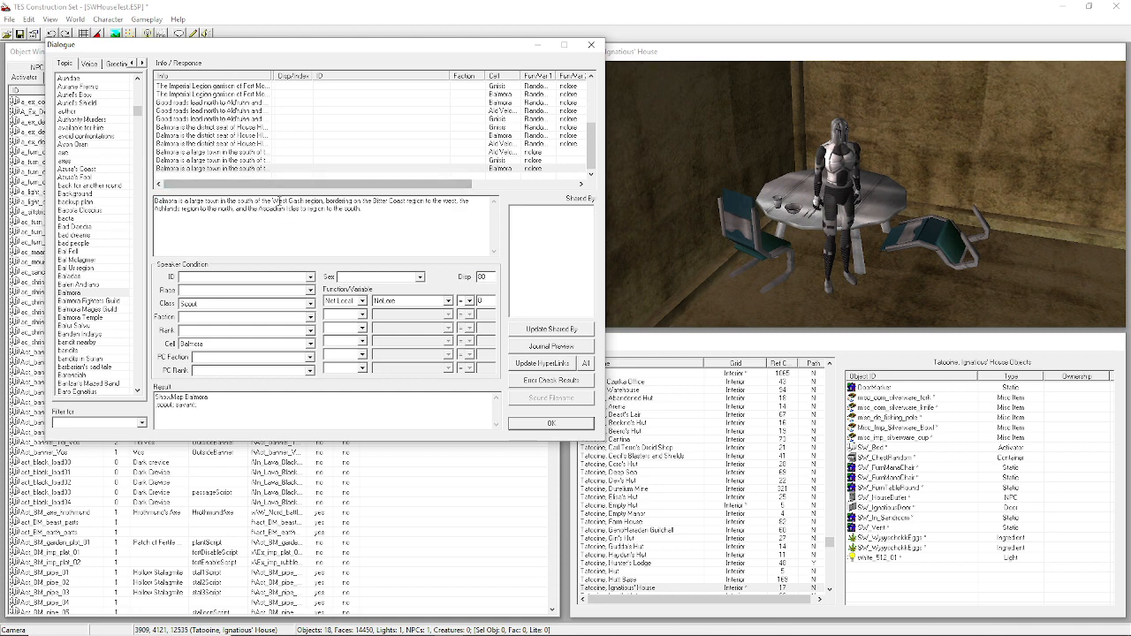
{"action": "left_click_drag", "start_coordinate": [489, 279], "coordinate": [316, 274]}
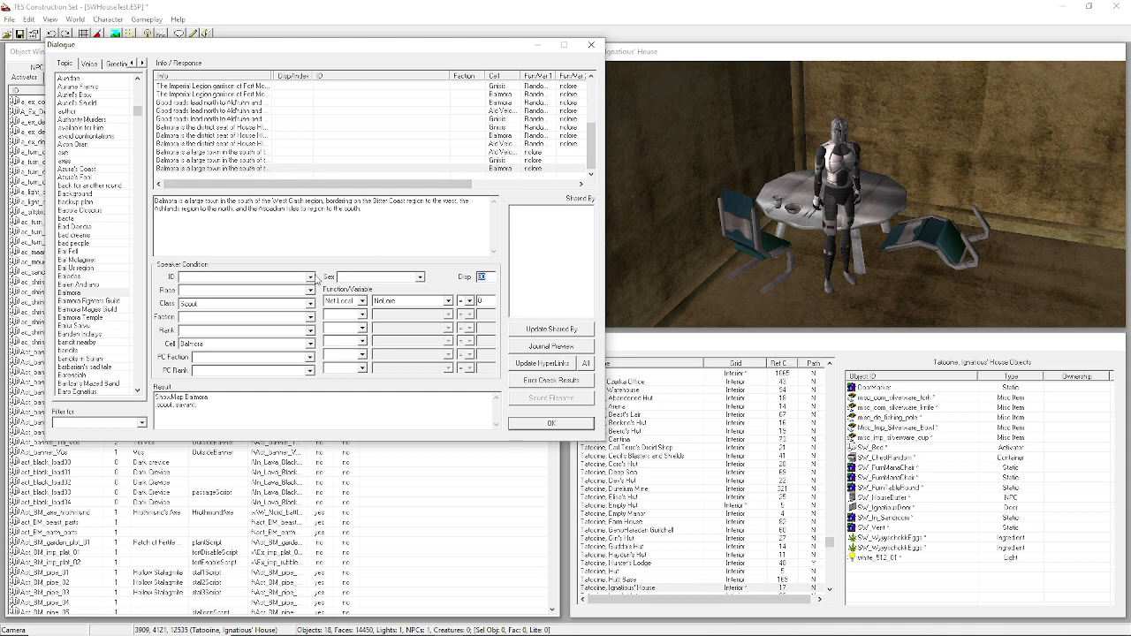
{"action": "type", "text": "0"}
Examine the Balmora response's result script and highlight the response text that triggers it.
{"action": "key", "text": "ctrl+a"}
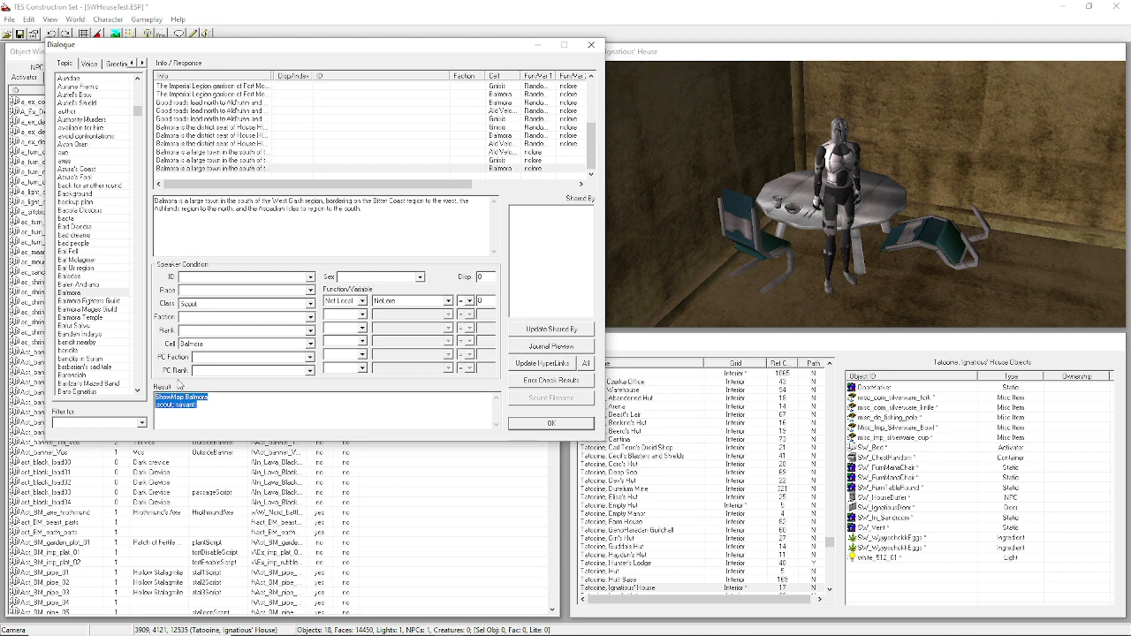
{"action": "left_click", "coordinate": [204, 409]}
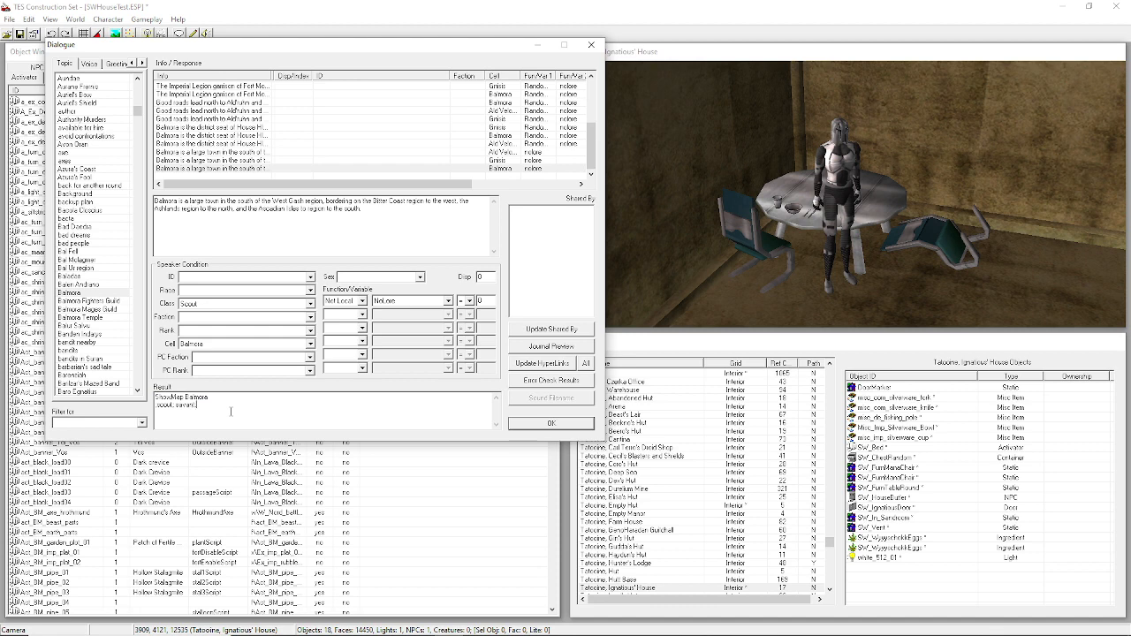
{"action": "key", "text": "ctrl+a"}
{"action": "left_click", "coordinate": [287, 411]}
{"action": "left_click_drag", "start_coordinate": [439, 234], "coordinate": [155, 200]}
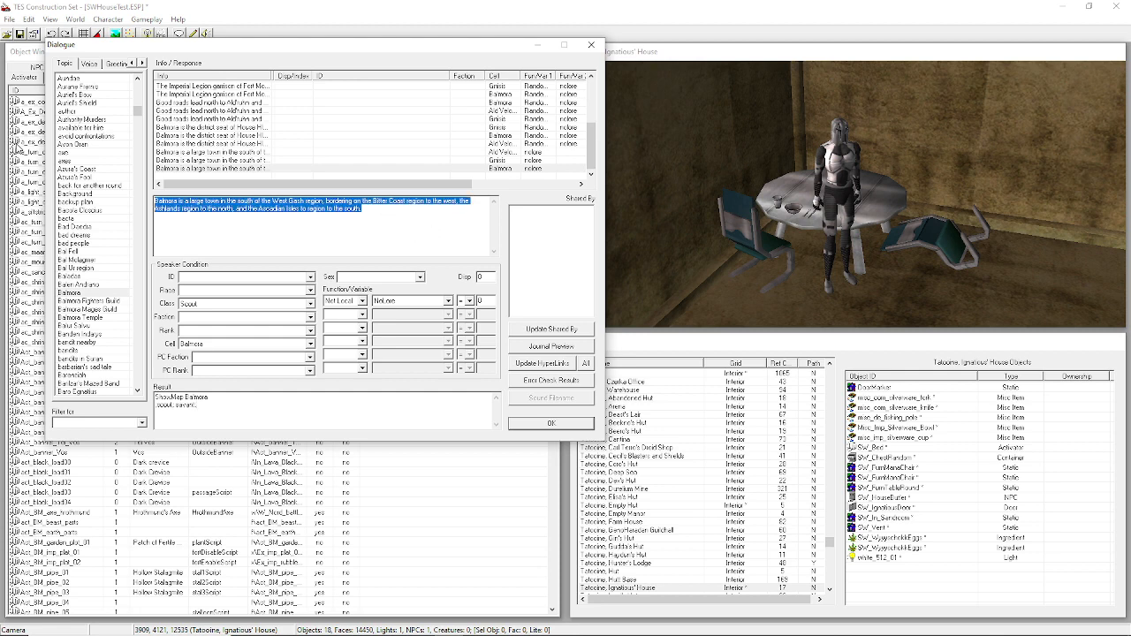
{"action": "left_click", "coordinate": [377, 228]}
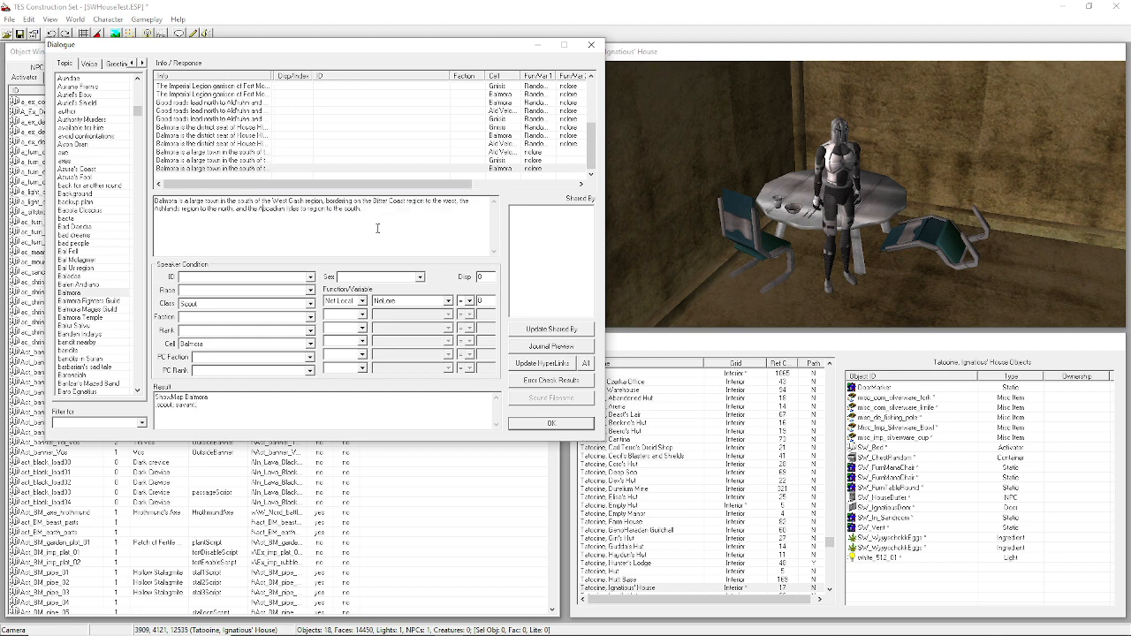
{"action": "key", "text": "ctrl+a"}
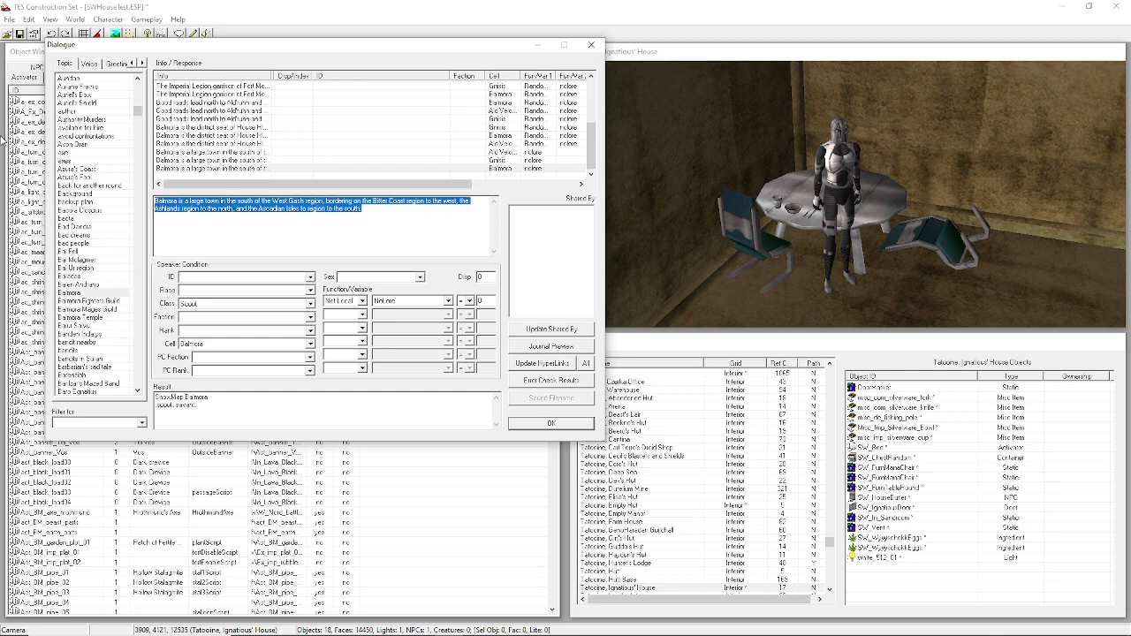
{"action": "left_click", "coordinate": [343, 229]}
Study the ShowMap Balmora command in the response's result script, highlighting the script without editing it.
{"action": "left_click_drag", "start_coordinate": [212, 409], "coordinate": [119, 371]}
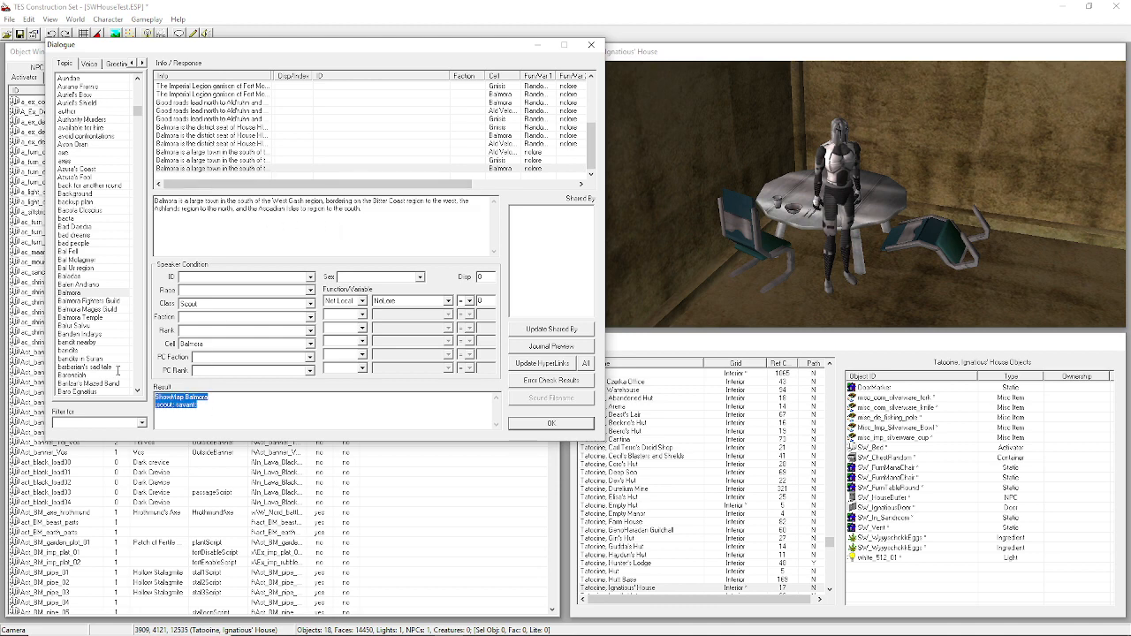
{"action": "left_click", "coordinate": [221, 418]}
{"action": "left_click_drag", "start_coordinate": [221, 418], "coordinate": [138, 386]}
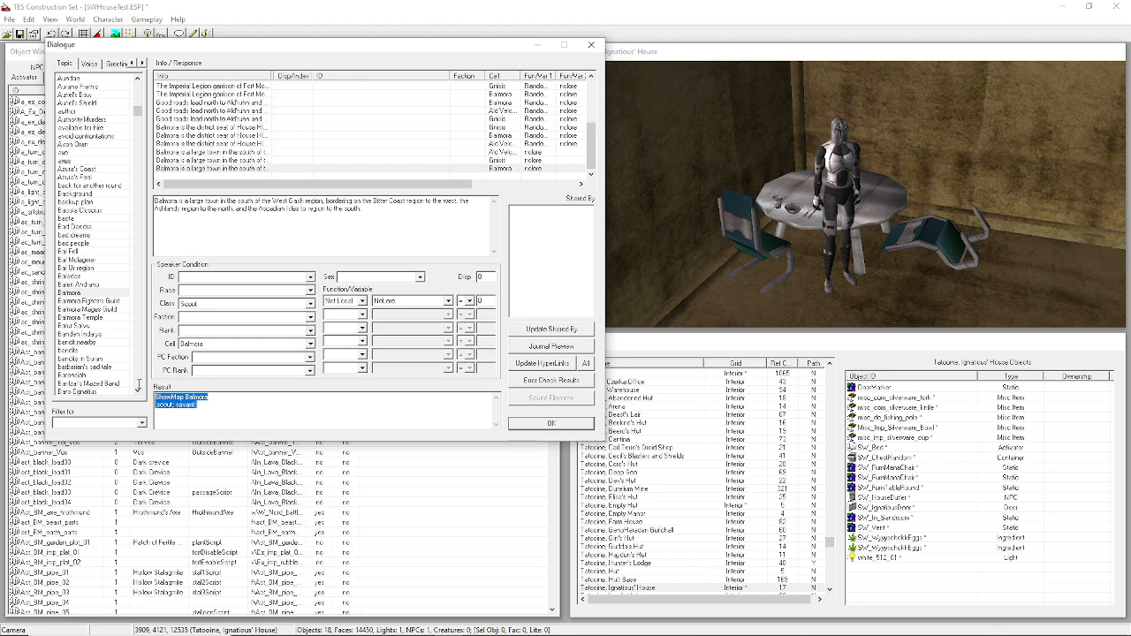
{"action": "left_click", "coordinate": [217, 417]}
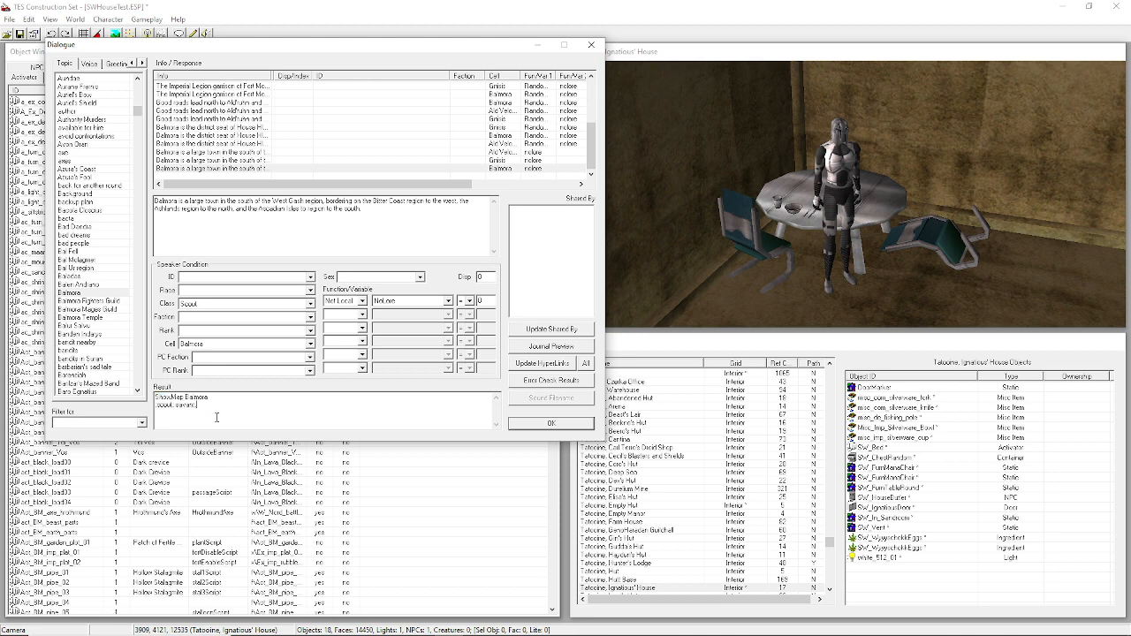
{"action": "left_click_drag", "start_coordinate": [216, 417], "coordinate": [138, 386]}
{"action": "left_click", "coordinate": [210, 417]}
{"action": "left_click_drag", "start_coordinate": [263, 421], "coordinate": [35, 379]}
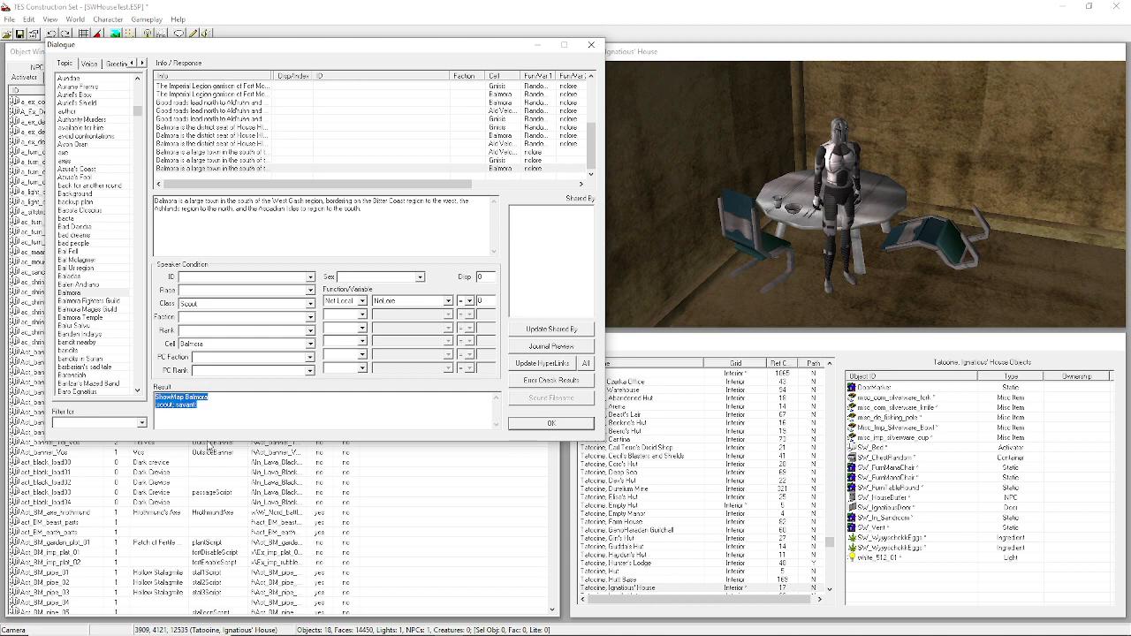
{"action": "left_click", "coordinate": [233, 423]}
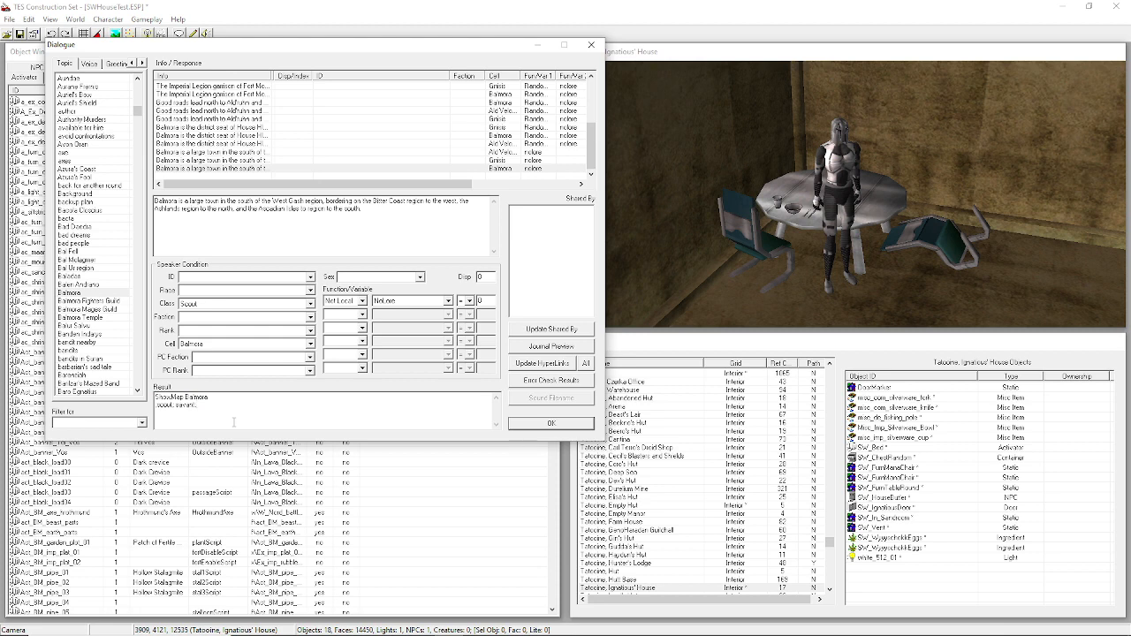
{"action": "key", "text": "ctrl+a"}
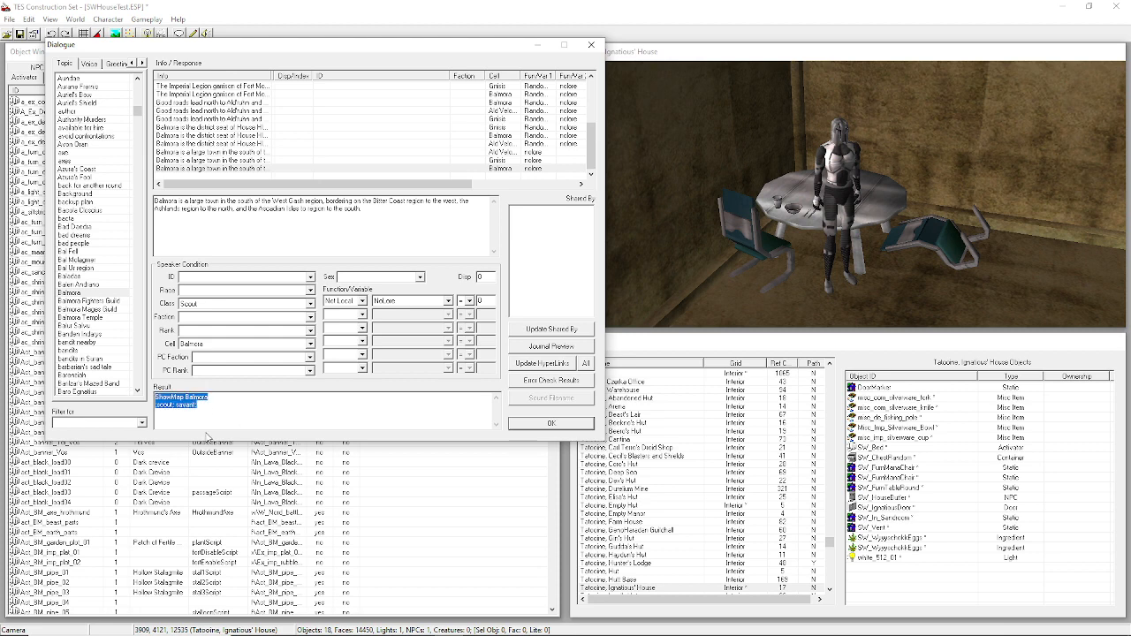
{"action": "left_click", "coordinate": [245, 412]}
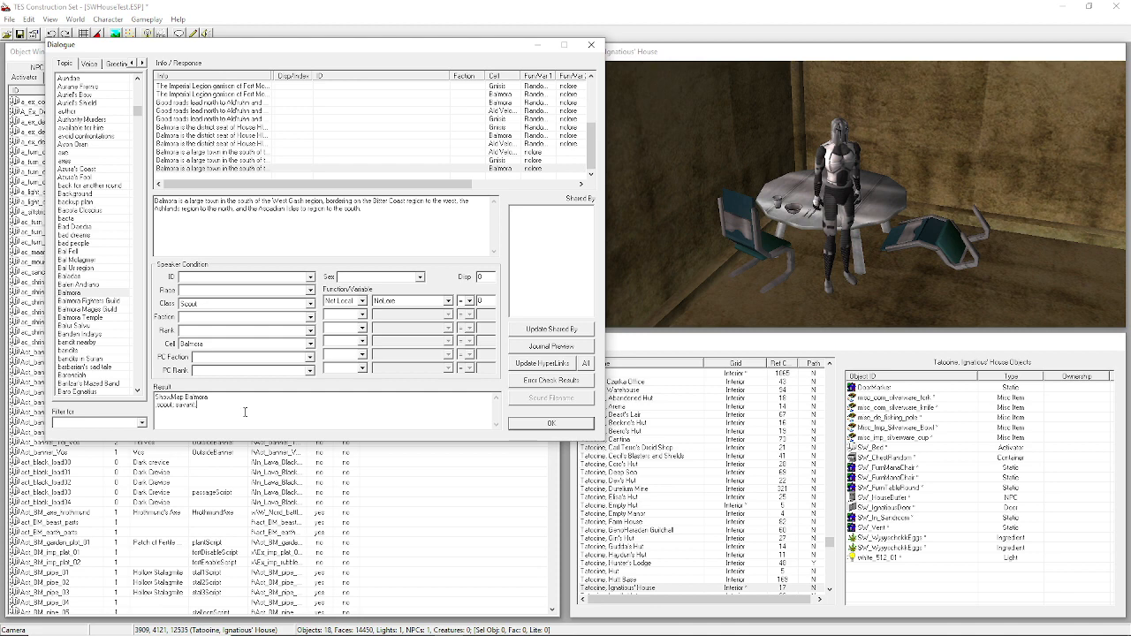
{"action": "left_click_drag", "start_coordinate": [245, 411], "coordinate": [54, 350]}
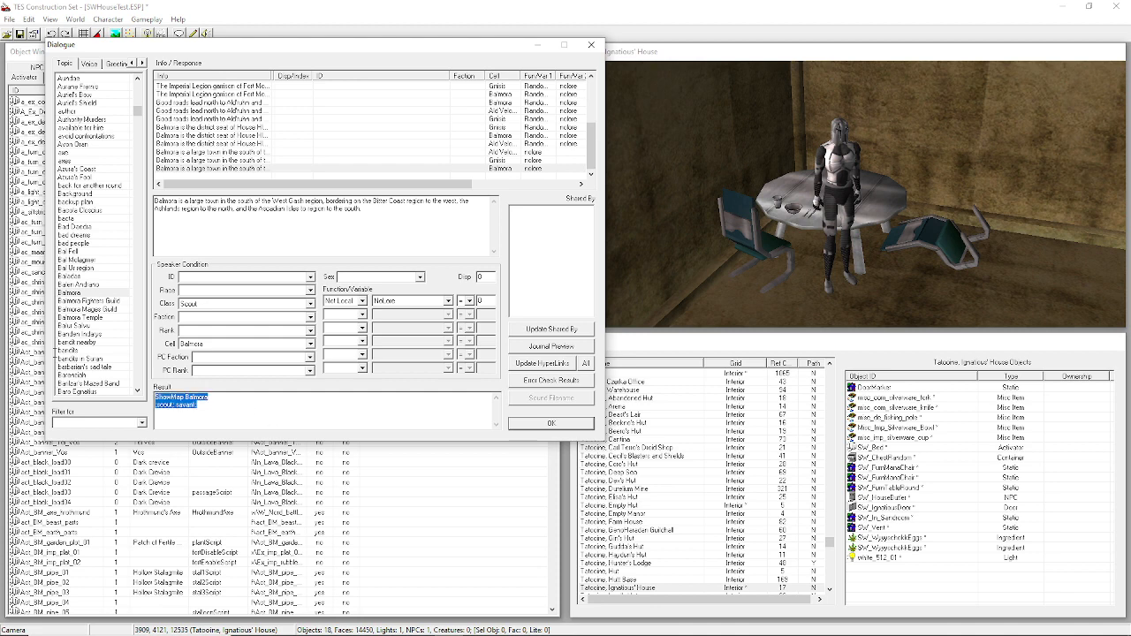
{"action": "left_click", "coordinate": [223, 419]}
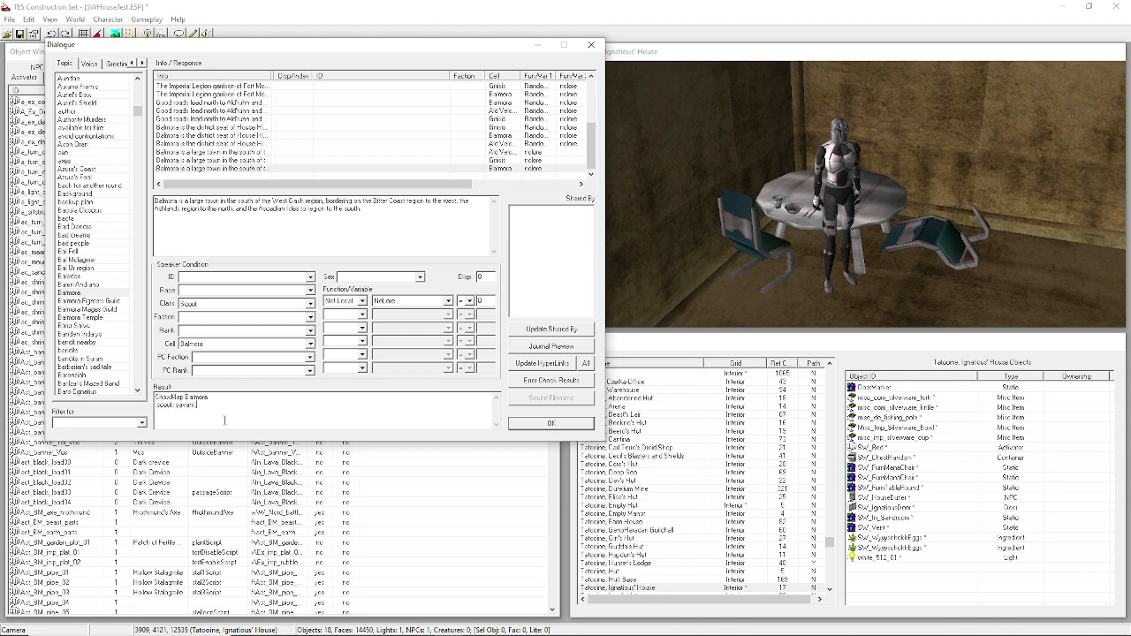
Compare the voice, topic and greeting dialogue categories, viewing the responses in Greeting 1 and Greeting 2.
{"action": "left_click", "coordinate": [91, 64]}
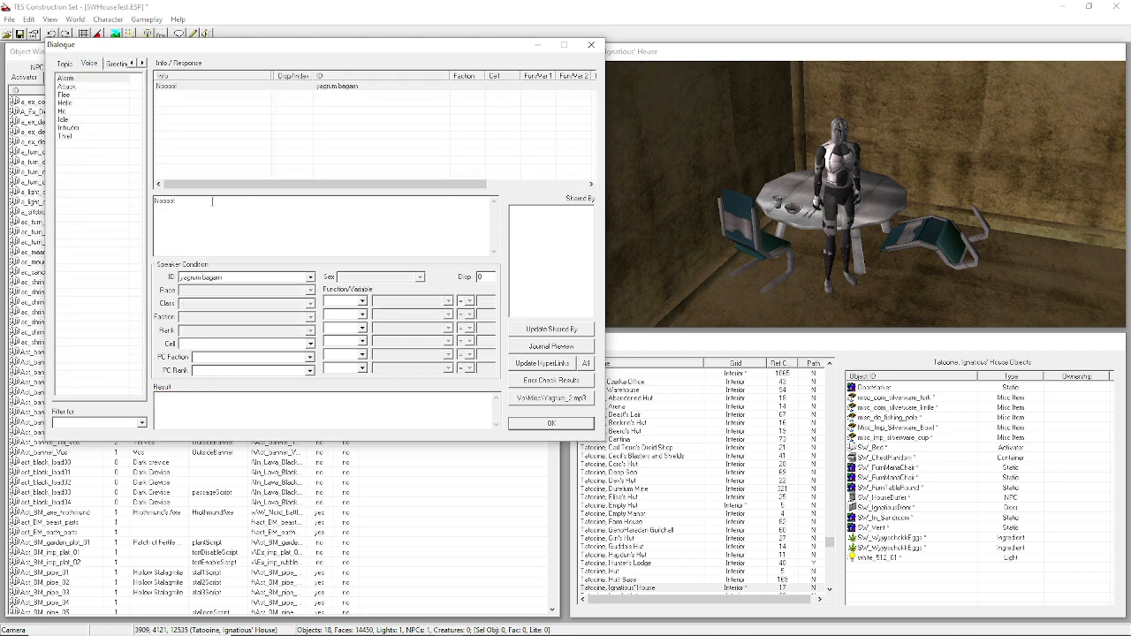
{"action": "left_click", "coordinate": [66, 63]}
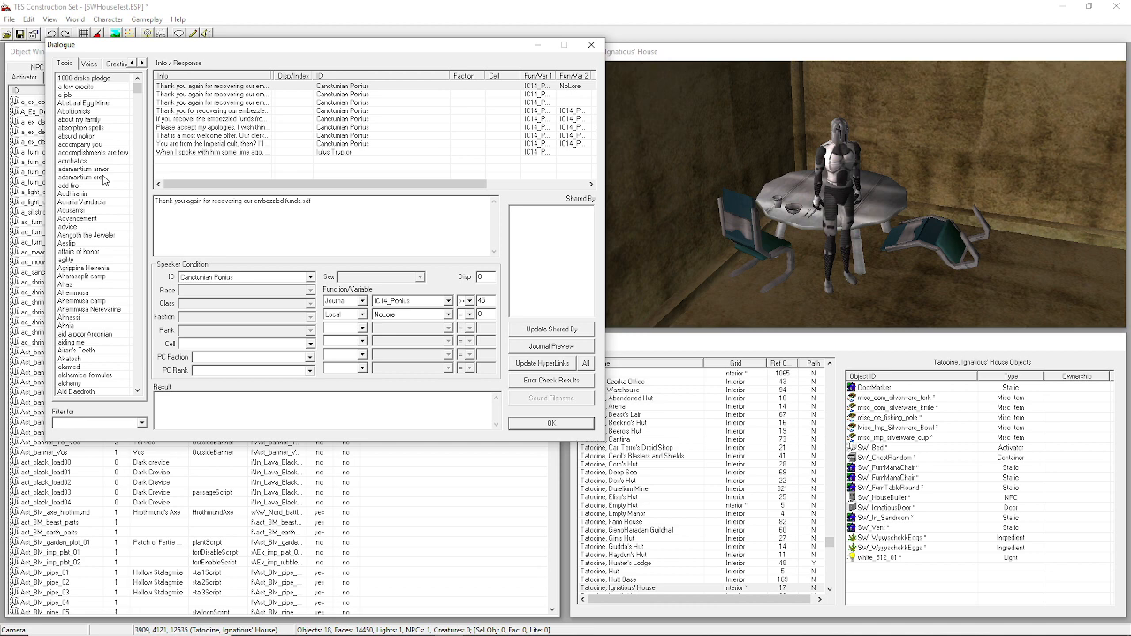
{"action": "left_click", "coordinate": [120, 65]}
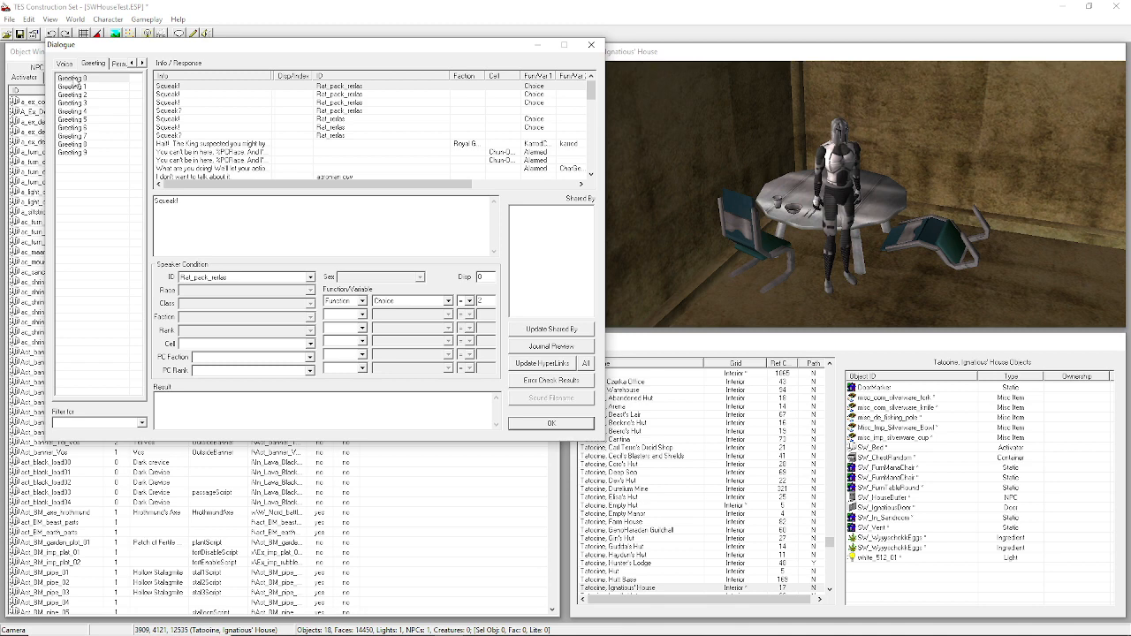
{"action": "left_click", "coordinate": [85, 103]}
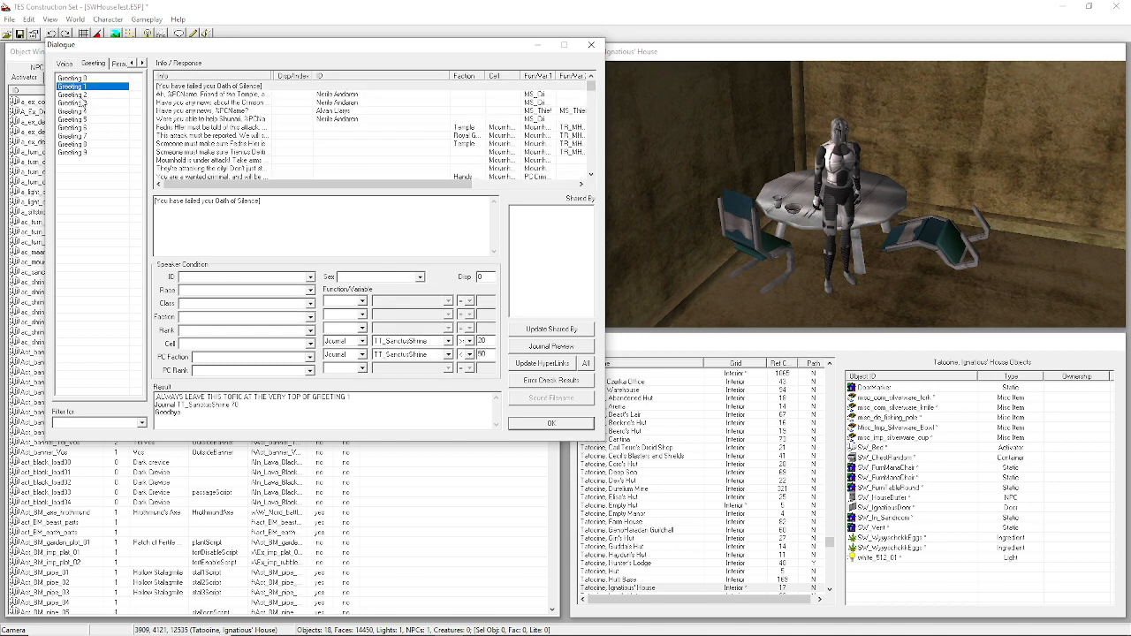
{"action": "left_click", "coordinate": [79, 96]}
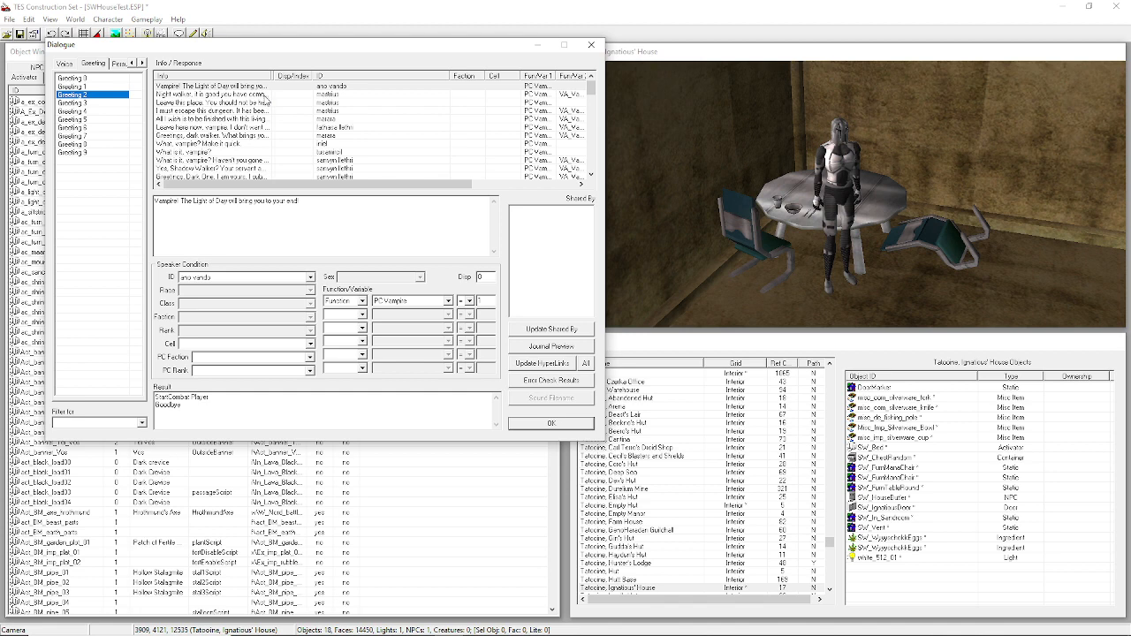
Display the Greeting 7 responses and widen the ID column of the response list.
{"action": "left_click", "coordinate": [86, 128]}
{"action": "left_click", "coordinate": [87, 118]}
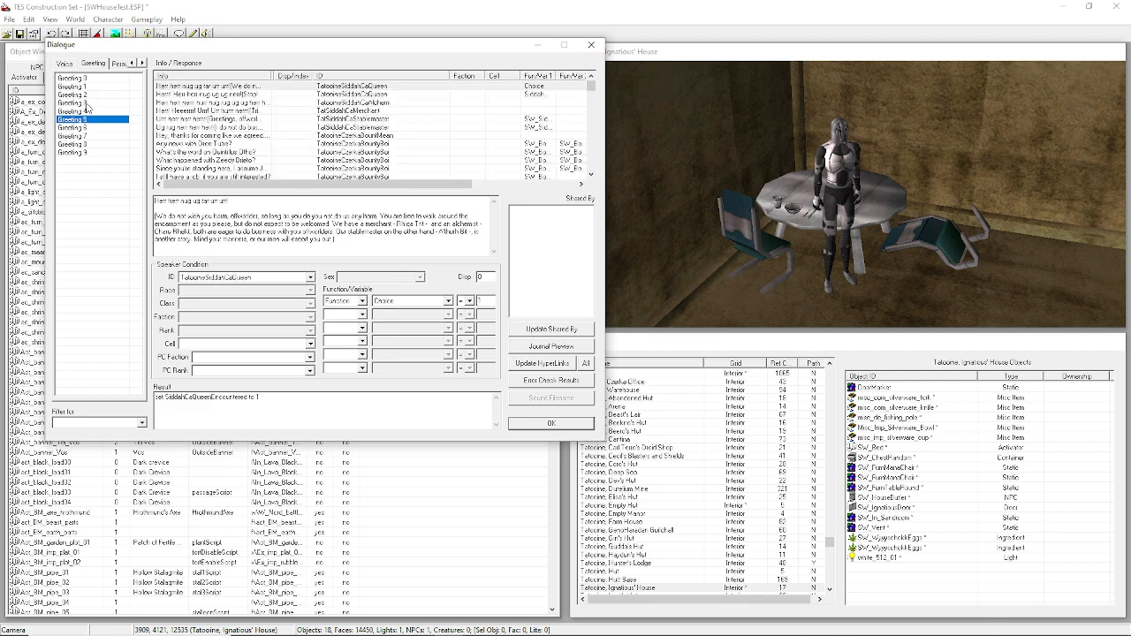
{"action": "left_click", "coordinate": [92, 127]}
{"action": "left_click", "coordinate": [93, 135]}
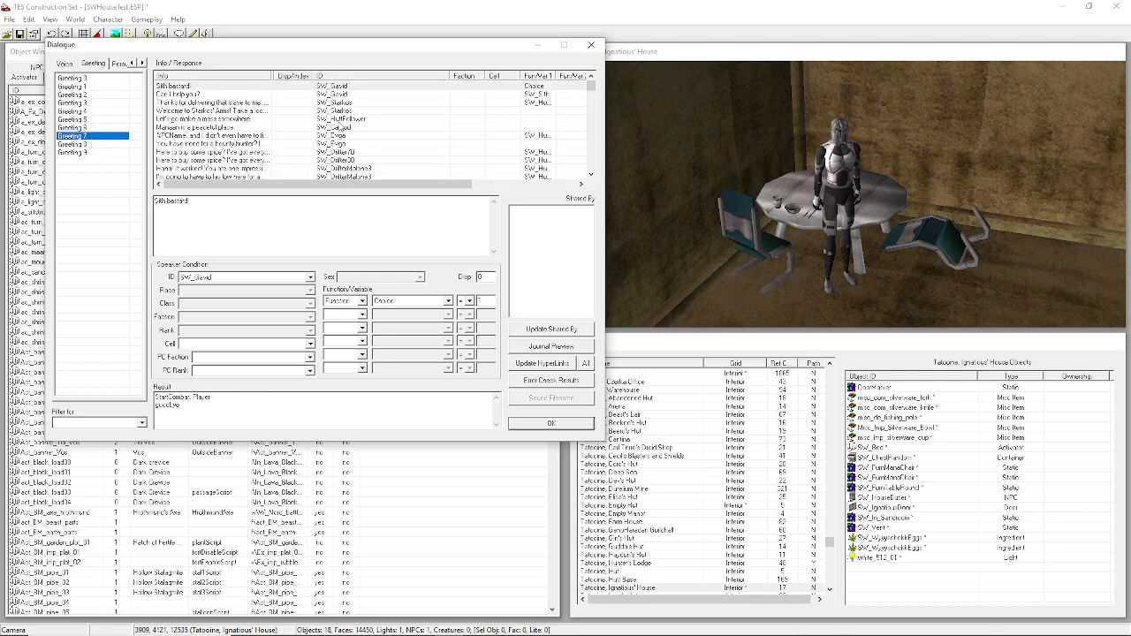
{"action": "double_click", "coordinate": [449, 76]}
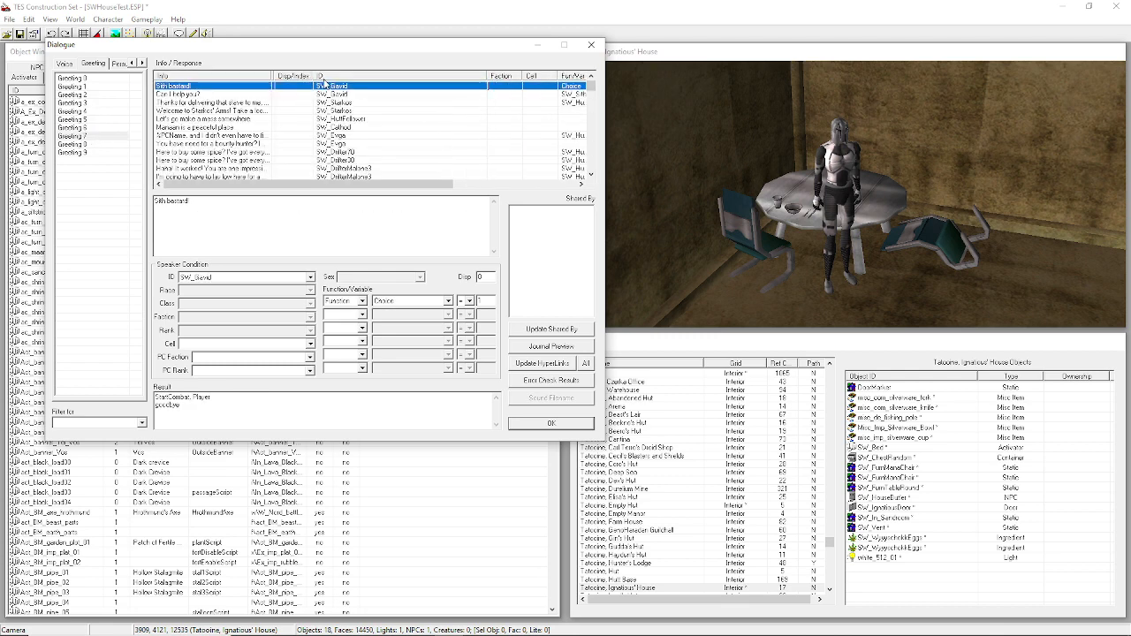
{"action": "mouse_move", "coordinate": [591, 86]}
{"action": "left_mouse_down"}
{"action": "mouse_move", "coordinate": [591, 155]}
{"action": "mouse_move", "coordinate": [592, 81]}
{"action": "left_mouse_up"}
{"action": "left_click_drag", "start_coordinate": [488, 75], "coordinate": [507, 74]}
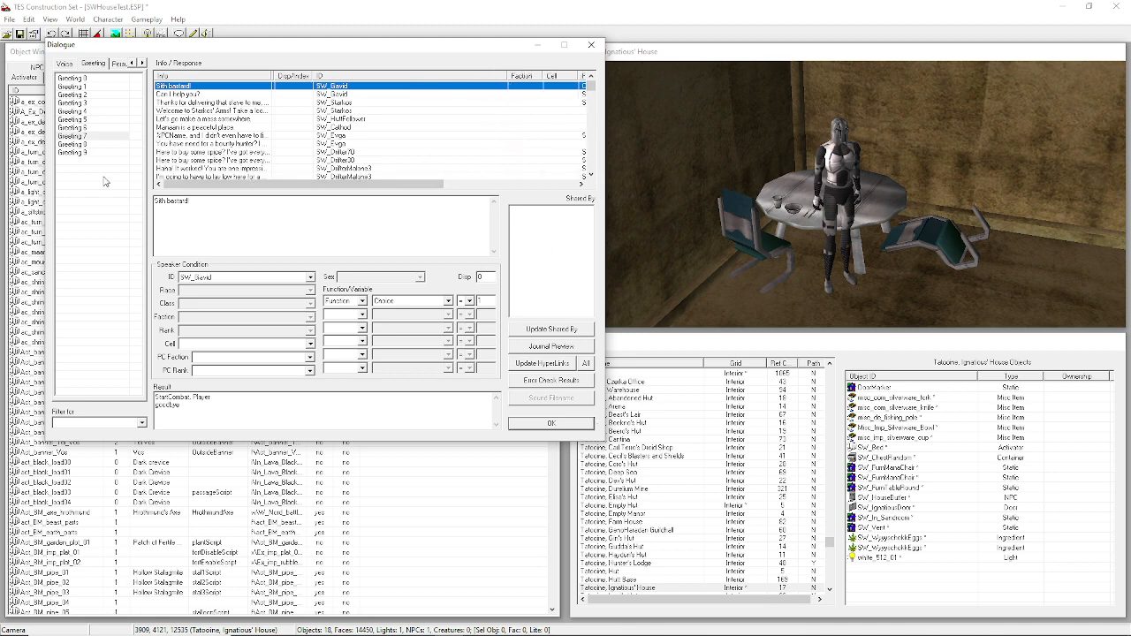
Inspect the house butler NPC's ID and name in its properties and save the record without editing it.
{"action": "left_click", "coordinate": [855, 175]}
{"action": "right_click_drag", "start_coordinate": [855, 156], "coordinate": [630, 229]}
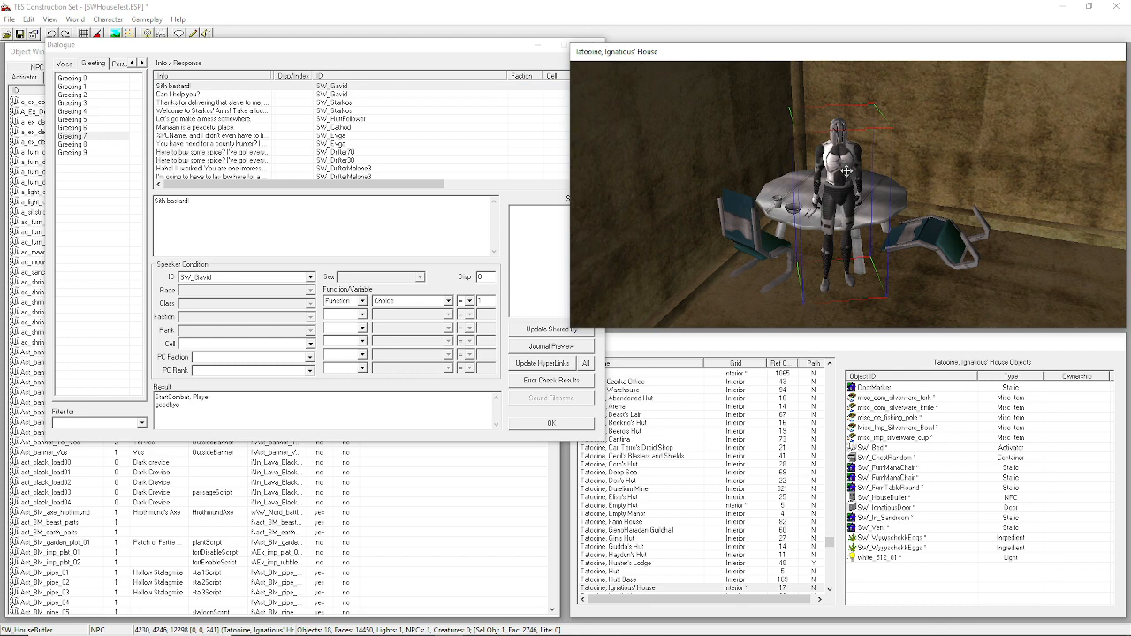
{"action": "double_click", "coordinate": [846, 170]}
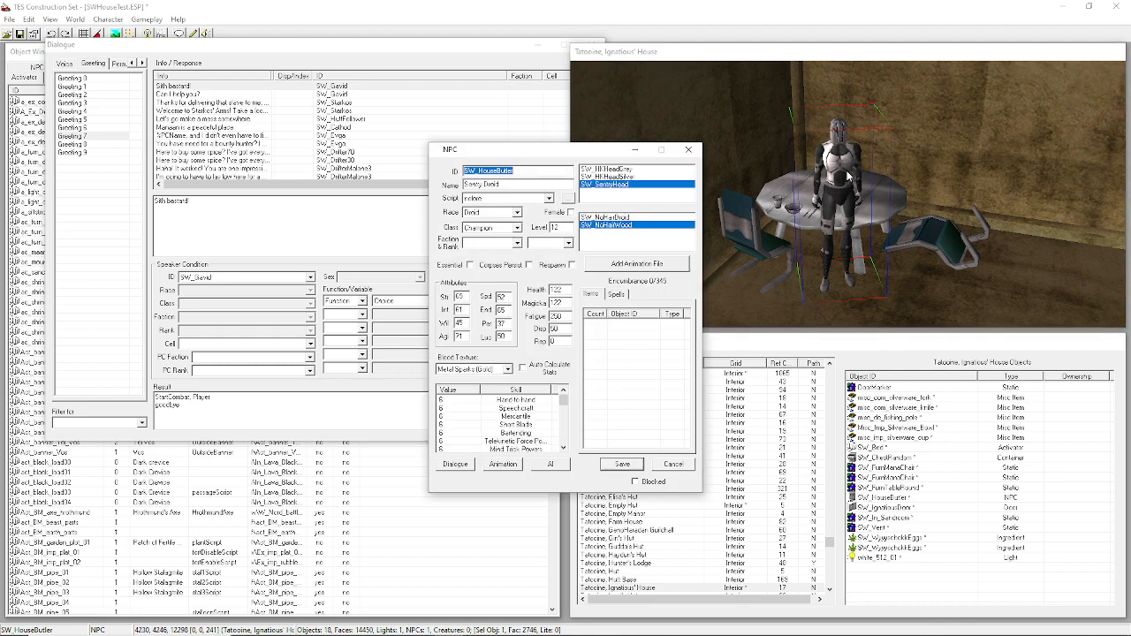
{"action": "key", "text": "Tab"}
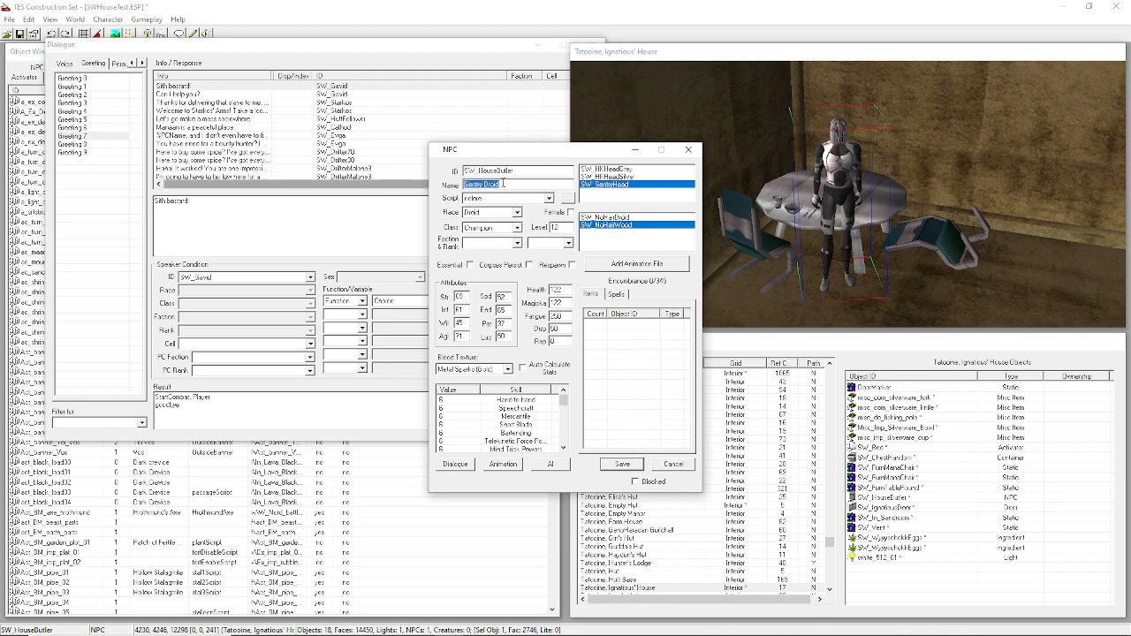
{"action": "key", "text": "shift+Tab"}
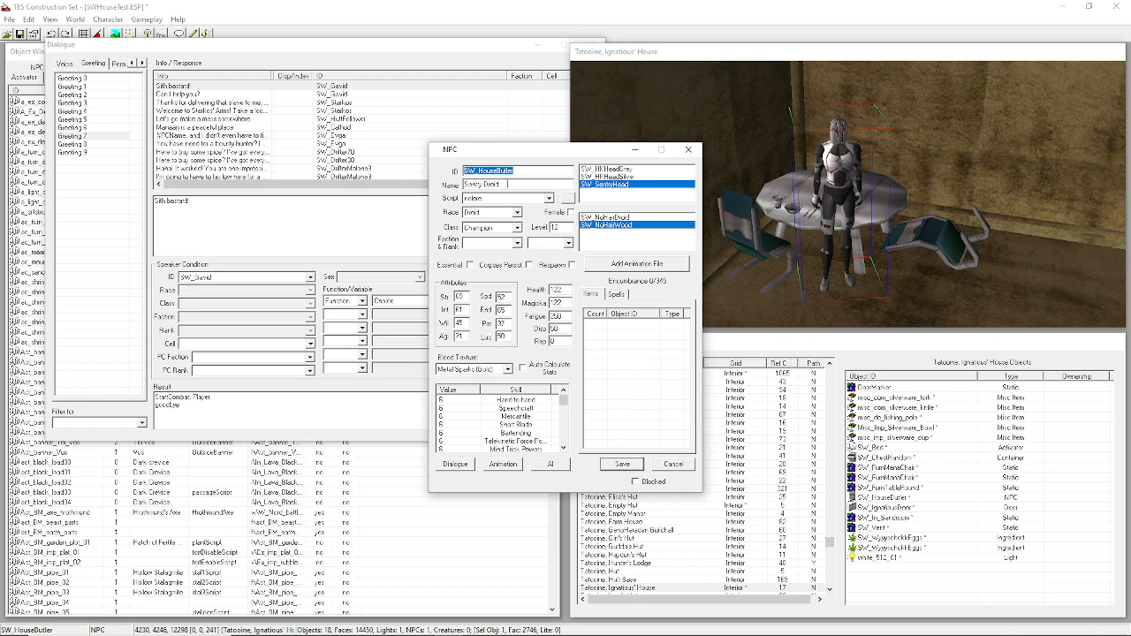
{"action": "key", "text": "Tab"}
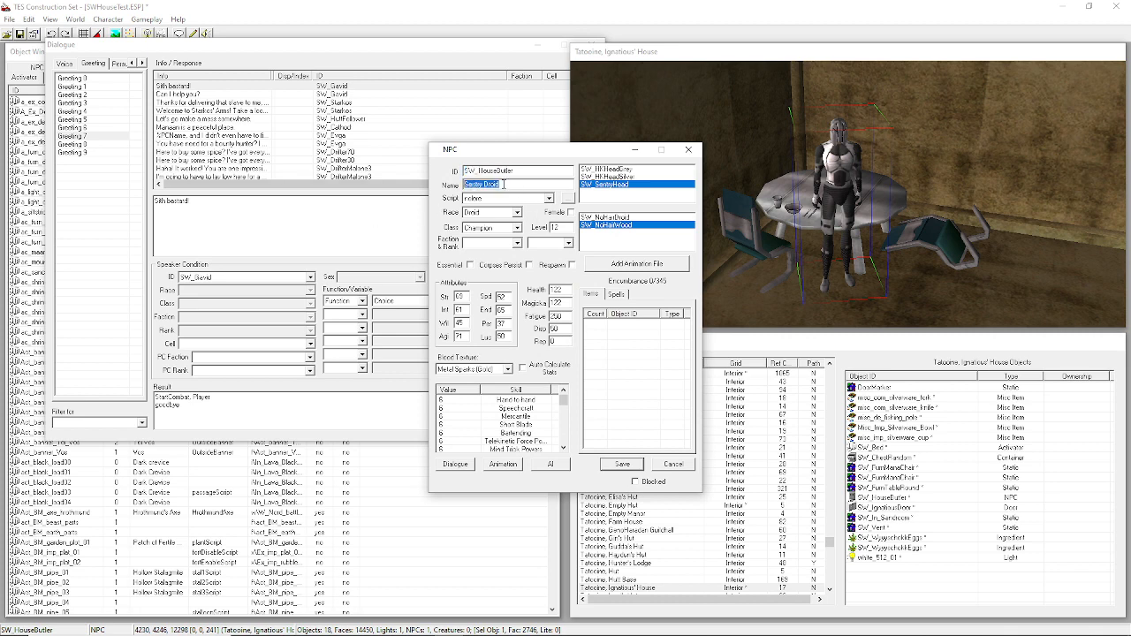
{"action": "key", "text": "shift+Tab"}
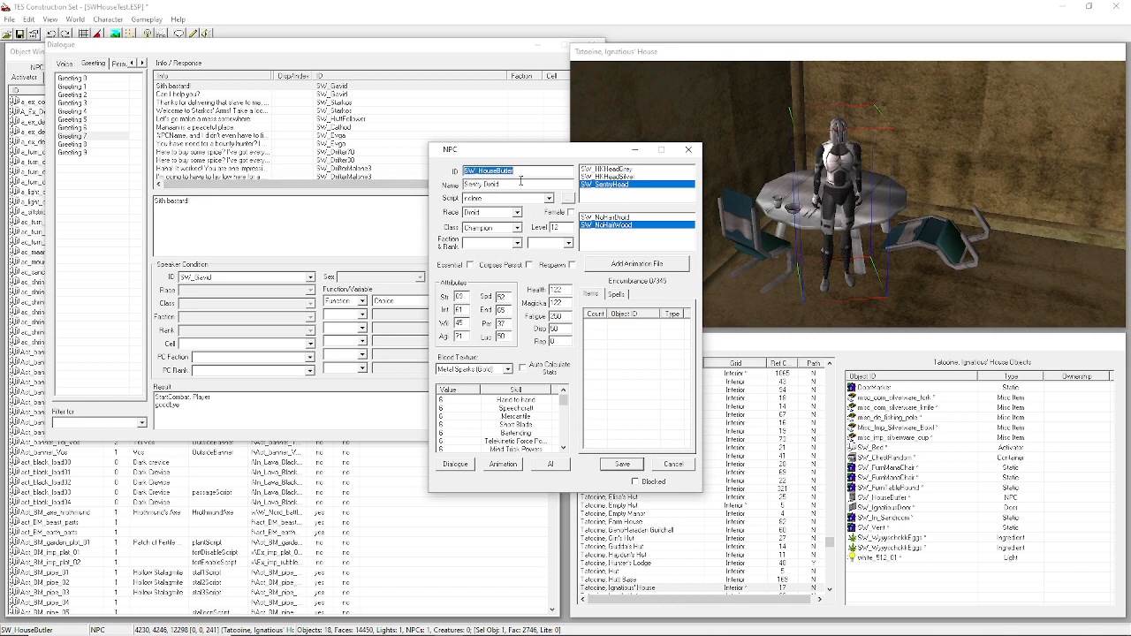
{"action": "key", "text": "Tab"}
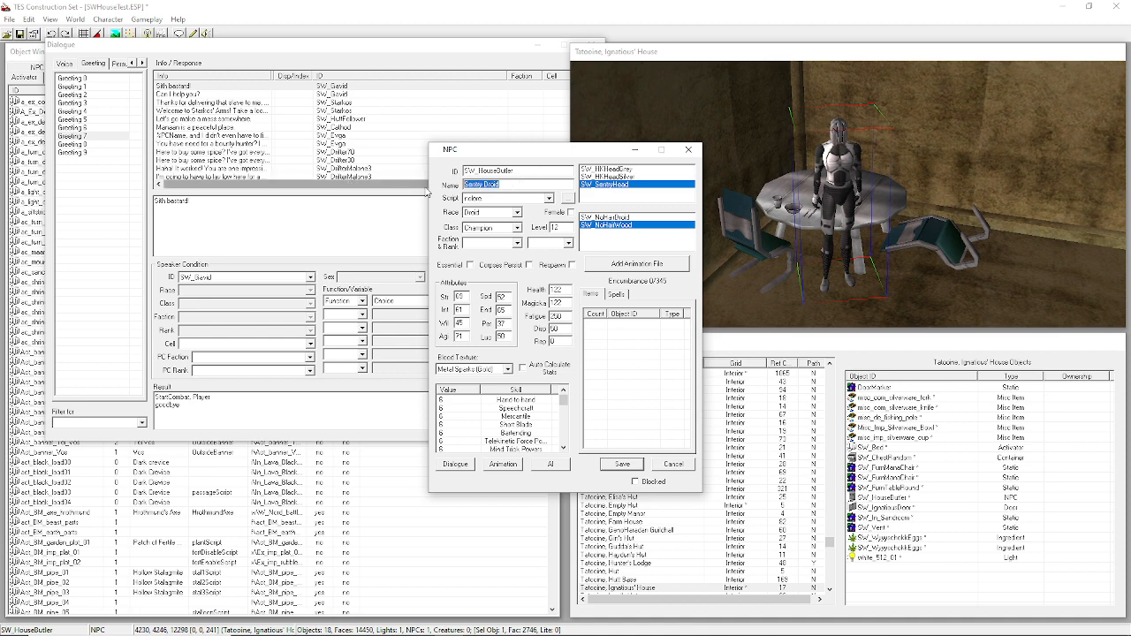
{"action": "key", "text": "shift+Tab"}
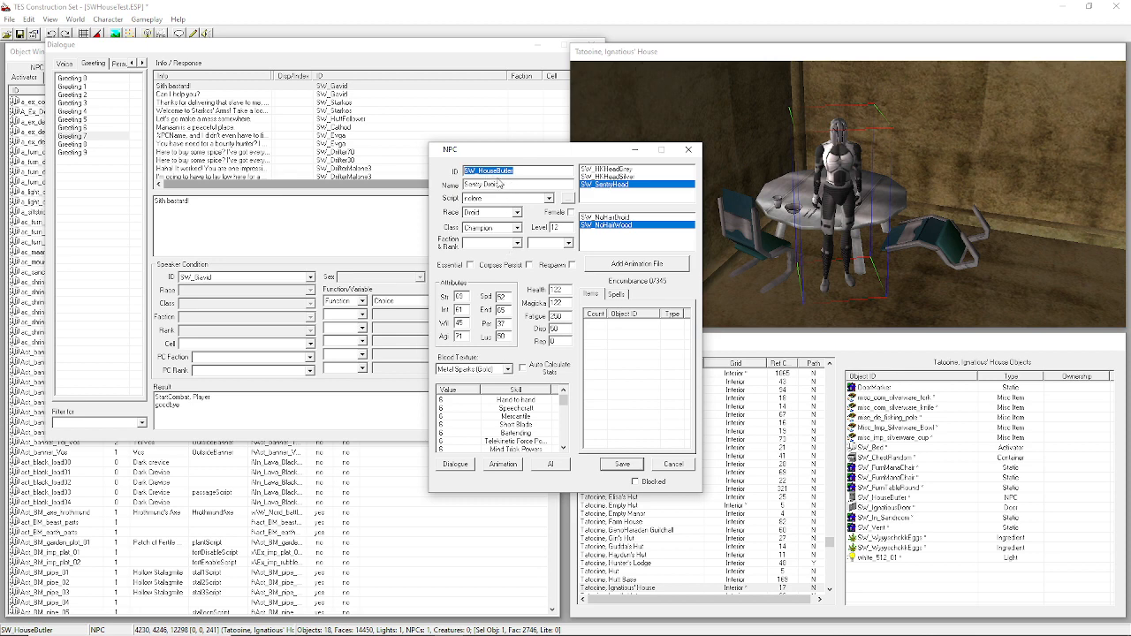
{"action": "left_click", "coordinate": [623, 464]}
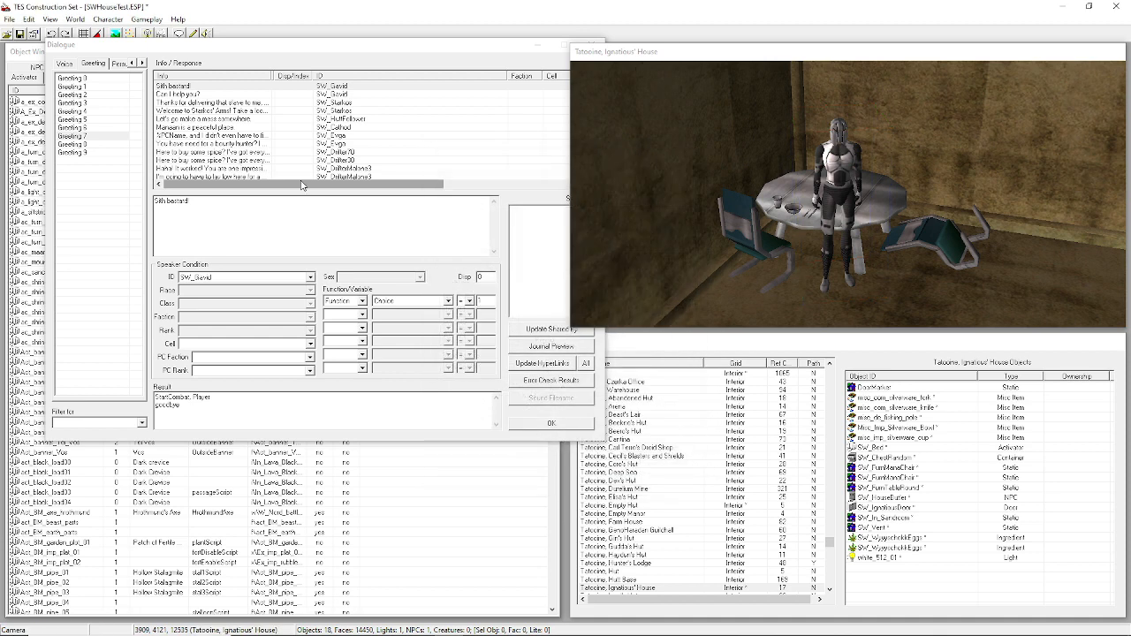
Duplicate the first response in the Greeting 7 list, "Sith bastard!".
{"action": "left_click", "coordinate": [265, 103]}
{"action": "left_click", "coordinate": [241, 86]}
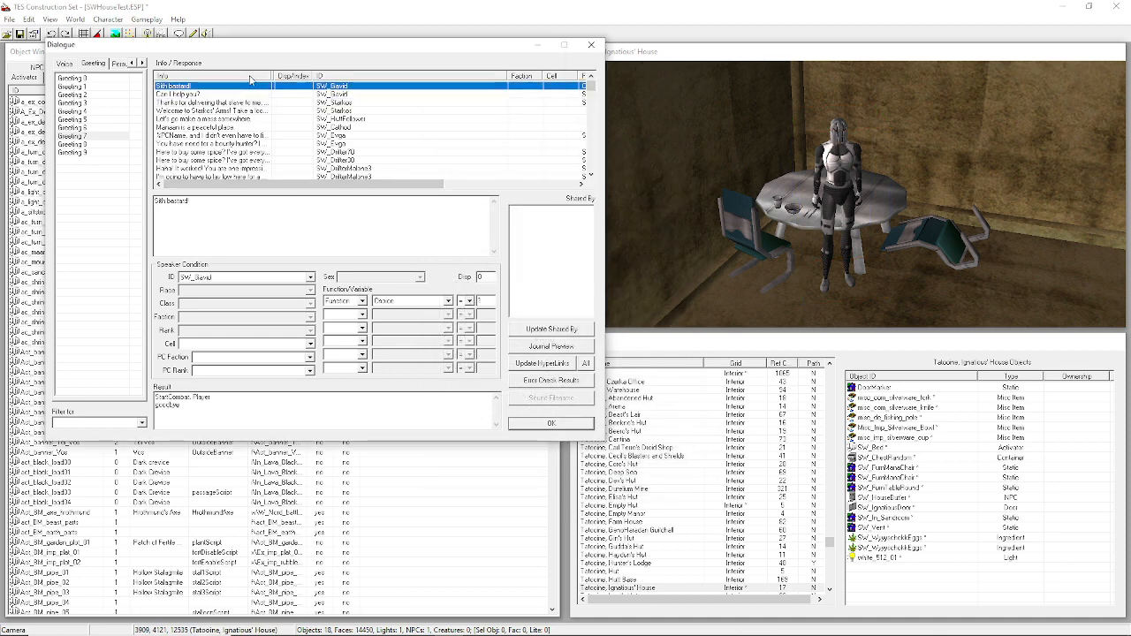
{"action": "right_click", "coordinate": [200, 87]}
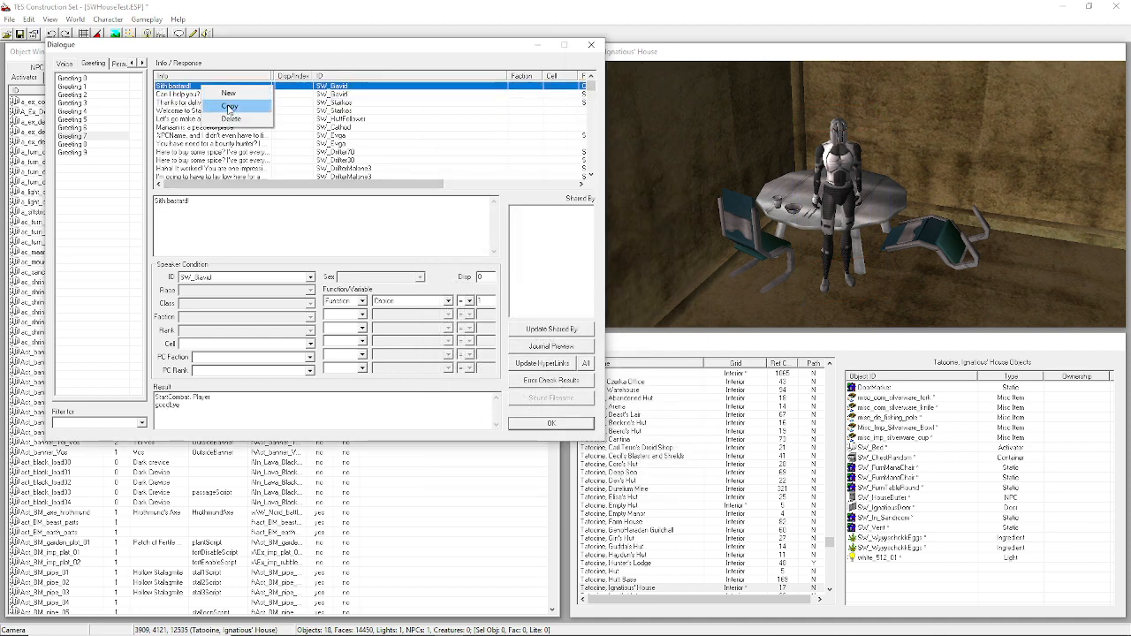
{"action": "left_click", "coordinate": [227, 108]}
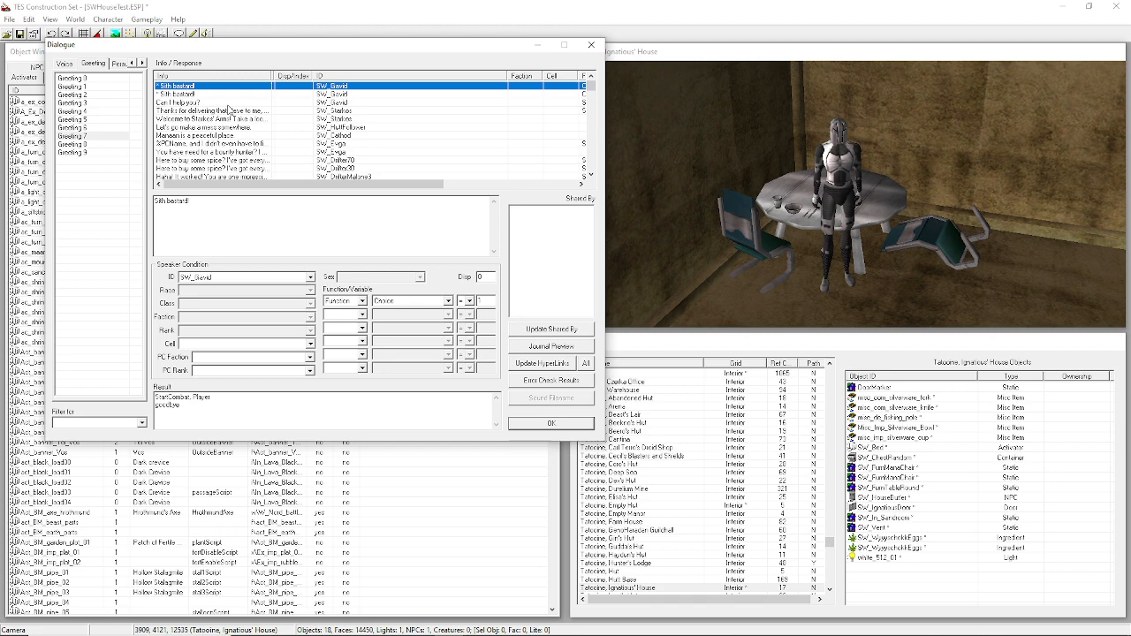
Look through the Greeting 7 responses down to "Manaan is a peaceful place" and return to the topmost copy.
{"action": "key", "text": "Down"}
{"action": "key", "text": "Down"}
{"action": "key", "text": "Down"}
{"action": "key", "text": "Down"}
{"action": "key", "text": "Down"}
{"action": "key", "text": "Down"}
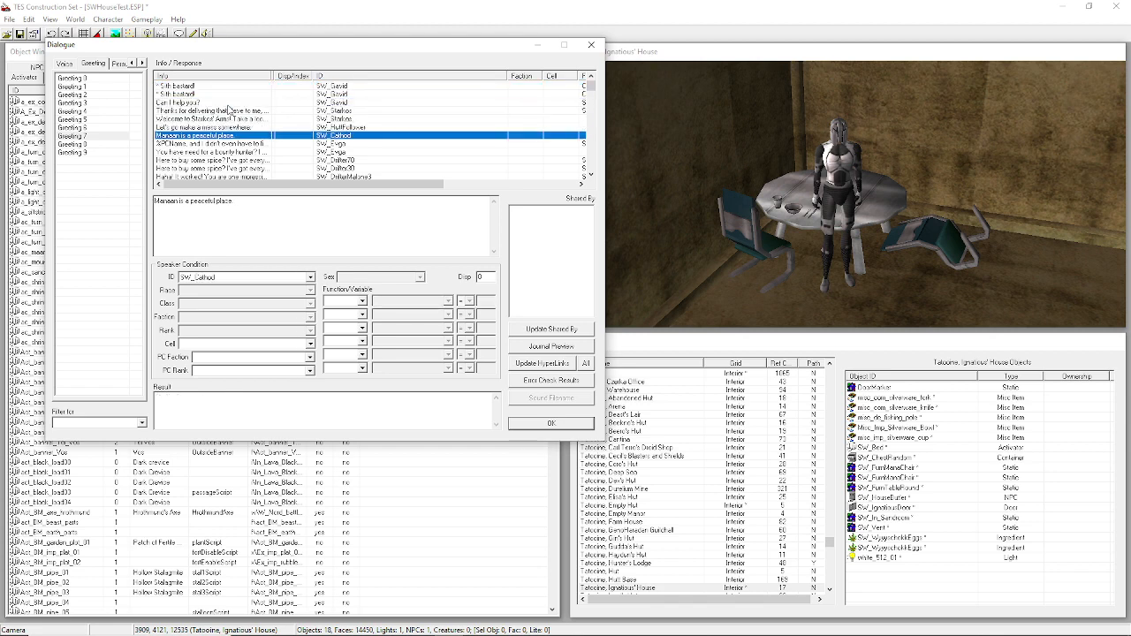
{"action": "key", "text": "Up"}
{"action": "key", "text": "Up"}
{"action": "key", "text": "Up"}
{"action": "key", "text": "Up"}
{"action": "key", "text": "Up"}
{"action": "key", "text": "Up"}
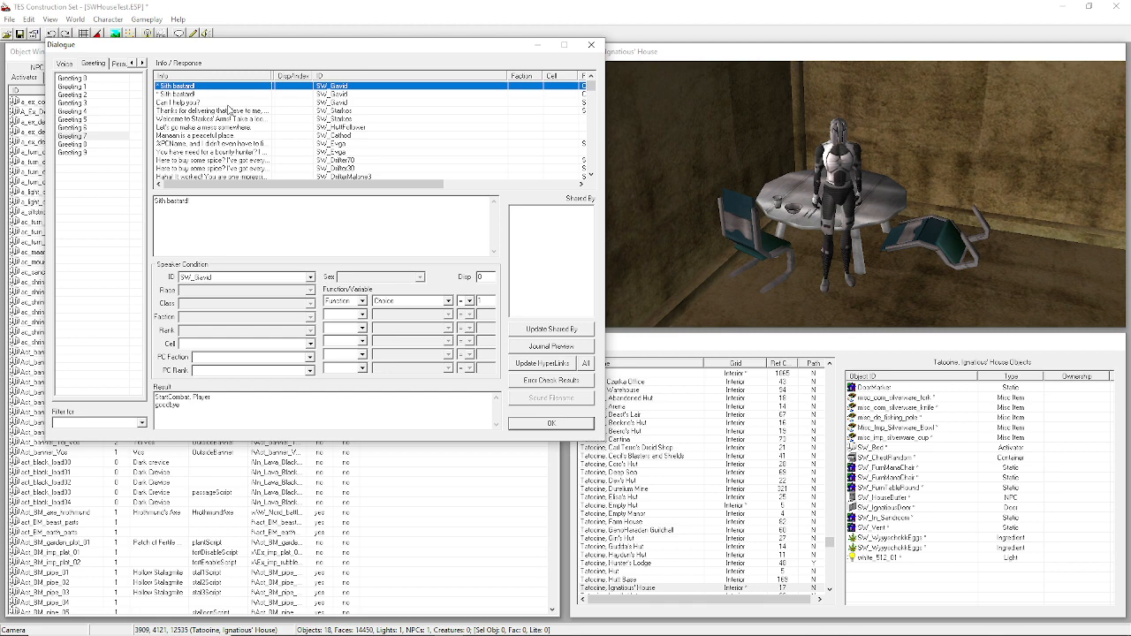
Remove the Choice function condition from the topmost copied response.
{"action": "left_click", "coordinate": [362, 301]}
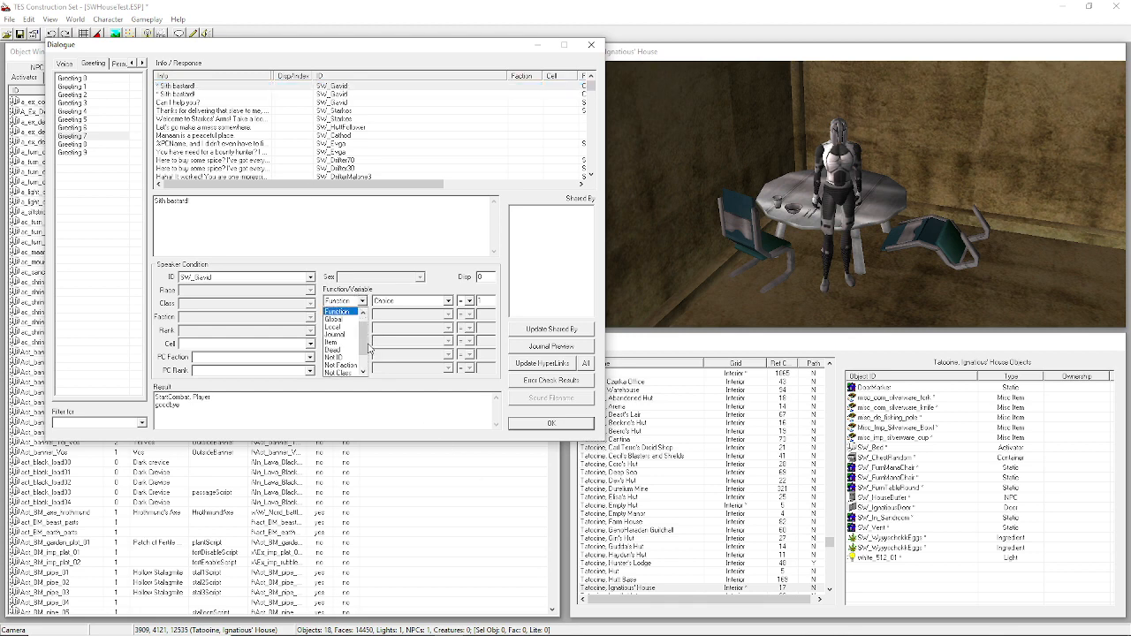
{"action": "left_click_drag", "start_coordinate": [364, 341], "coordinate": [362, 322]}
{"action": "left_click", "coordinate": [352, 312]}
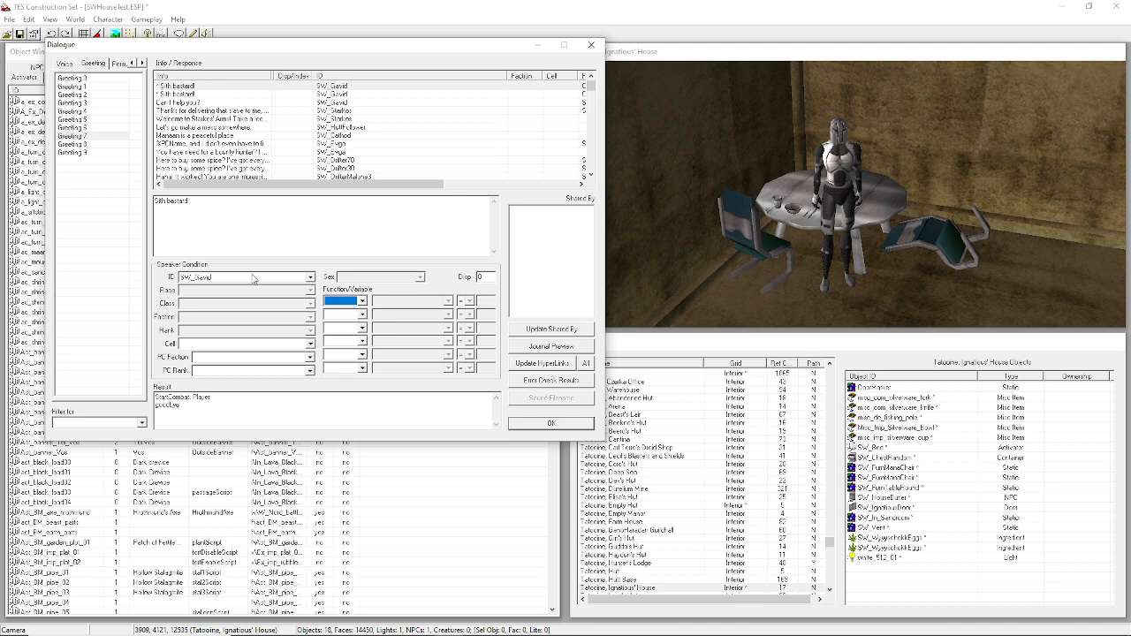
{"action": "left_click", "coordinate": [288, 247]}
Delete the copied response's result script and its response text.
{"action": "left_click_drag", "start_coordinate": [255, 403], "coordinate": [155, 393]}
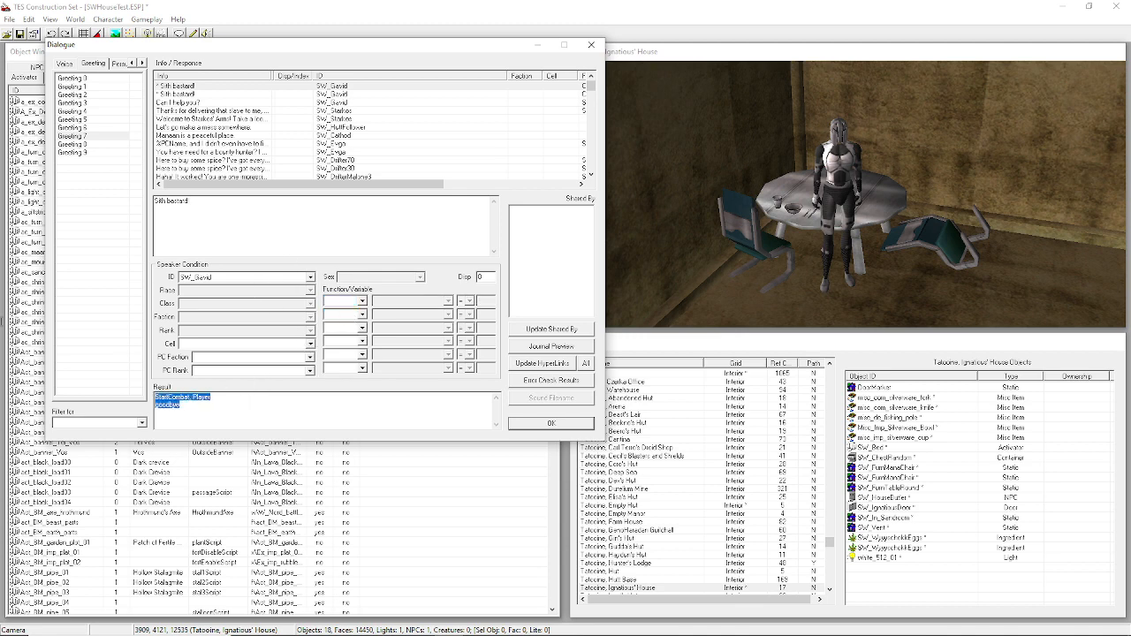
{"action": "key", "text": "Delete"}
{"action": "left_click_drag", "start_coordinate": [191, 201], "coordinate": [3, 225]}
{"action": "key", "text": "Delete"}
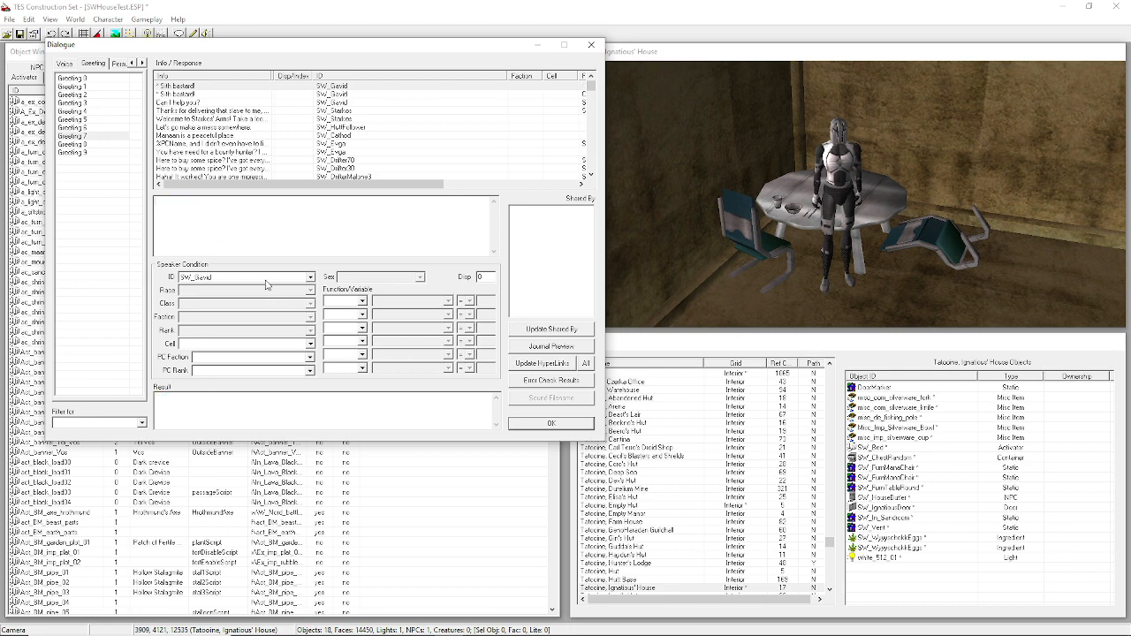
Set the copied response's speaker ID condition to SW_HouseButler.
{"action": "left_click", "coordinate": [266, 279]}
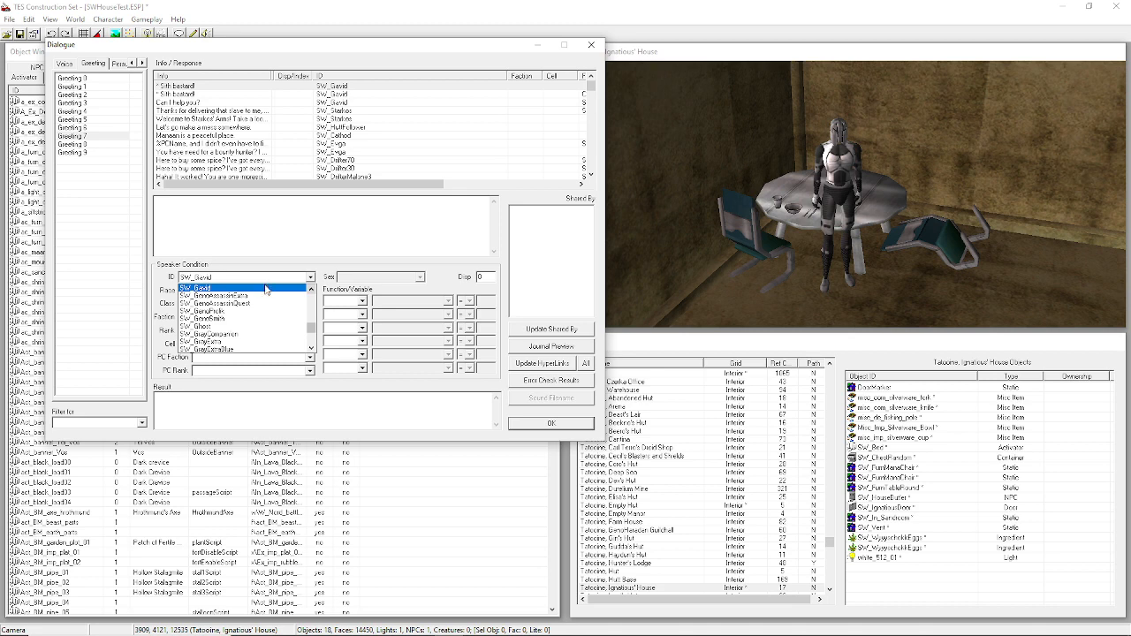
{"action": "type", "text": "sw_hou"}
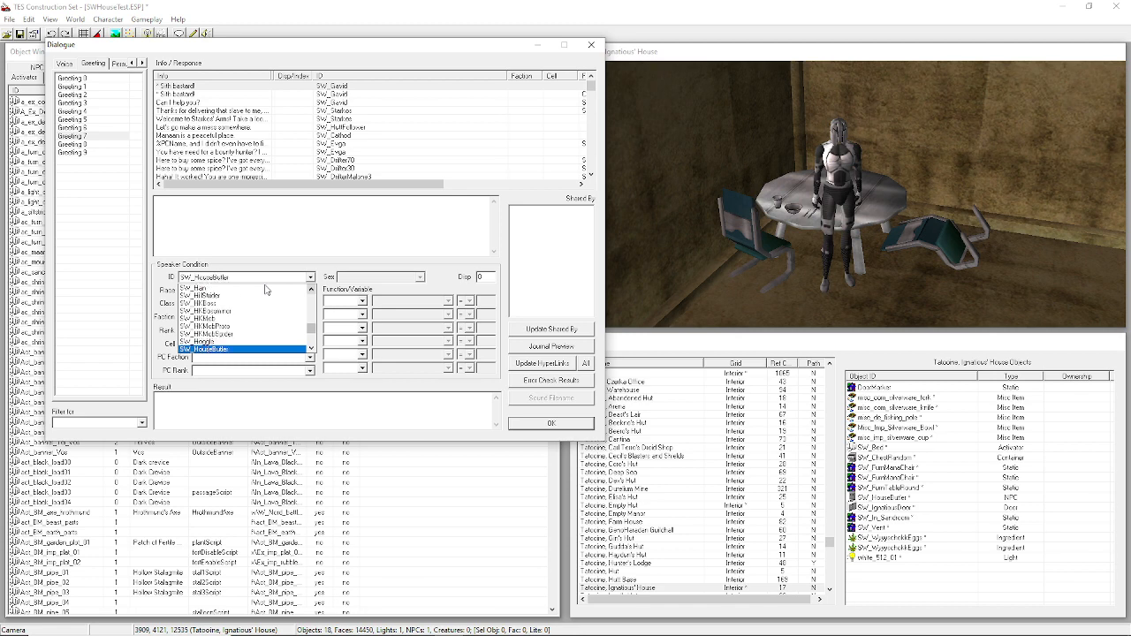
{"action": "left_click", "coordinate": [230, 350]}
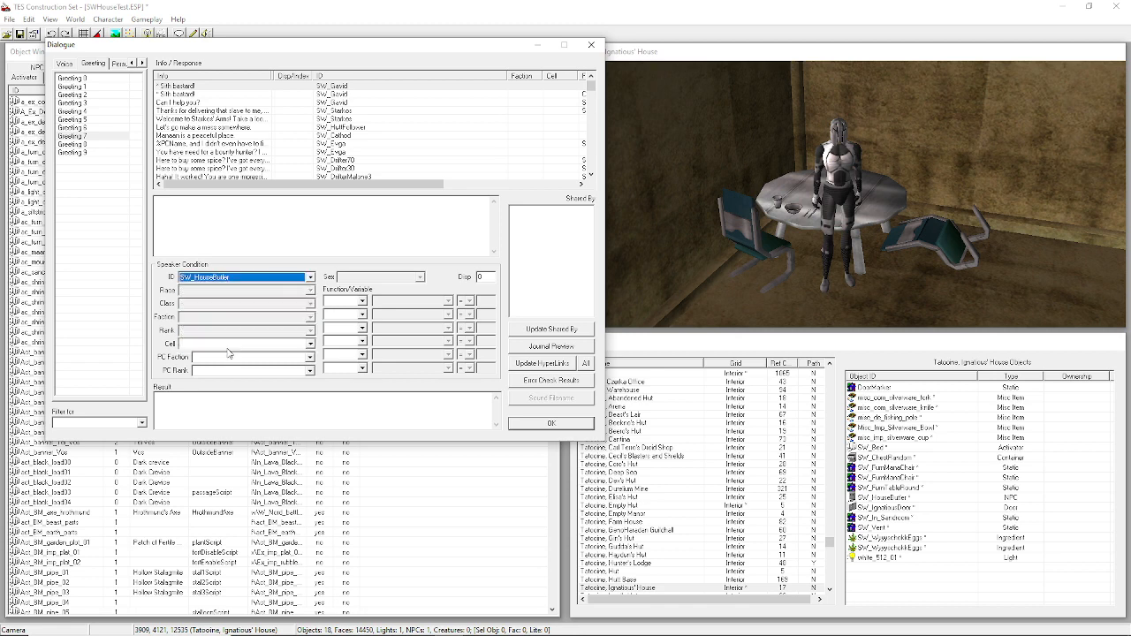
Write "Greeting: What can I do for you, master?" as the butler's response text.
{"action": "left_click", "coordinate": [304, 227]}
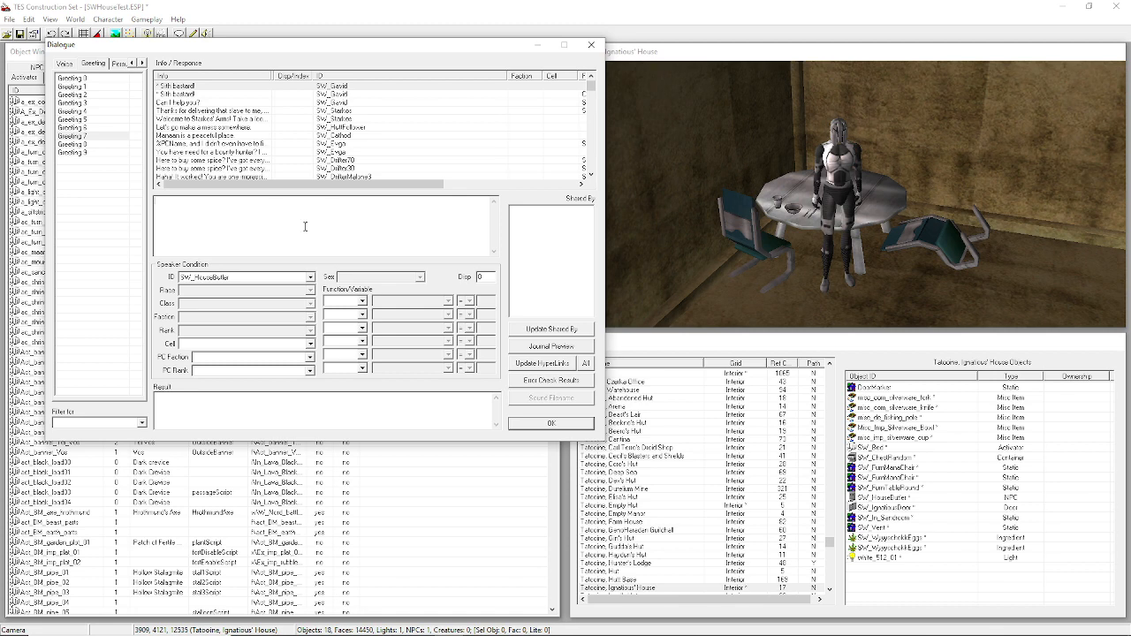
{"action": "type", "text": "Hi I'm Sentry Droid and I'm your butler."}
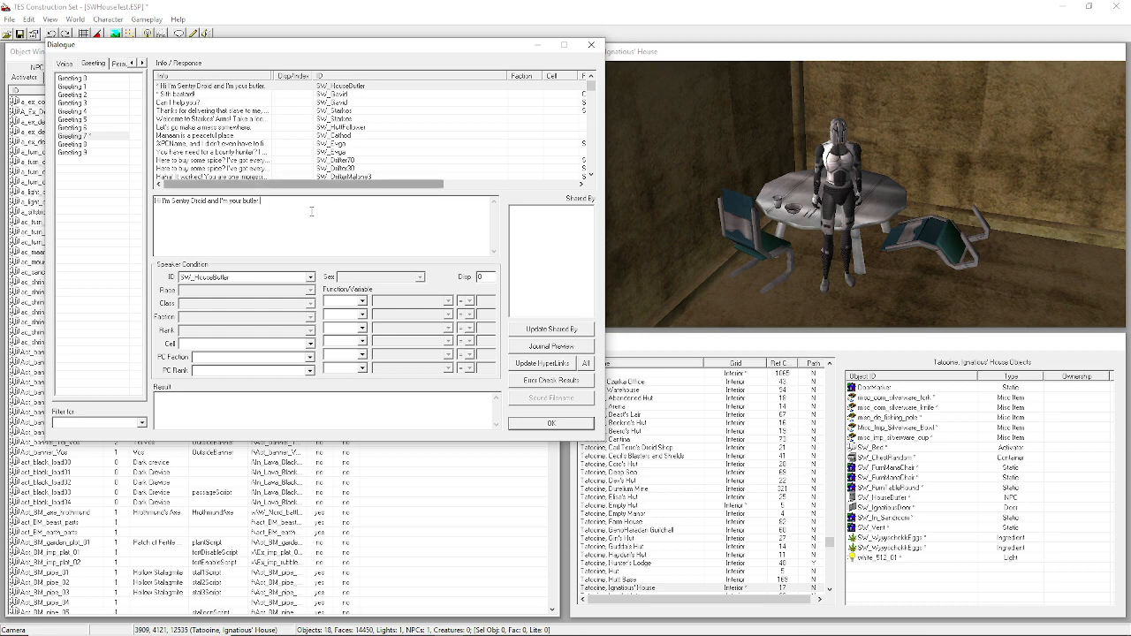
{"action": "left_click_drag", "start_coordinate": [311, 212], "coordinate": [4, 203]}
{"action": "type", "text": "Greeting"}
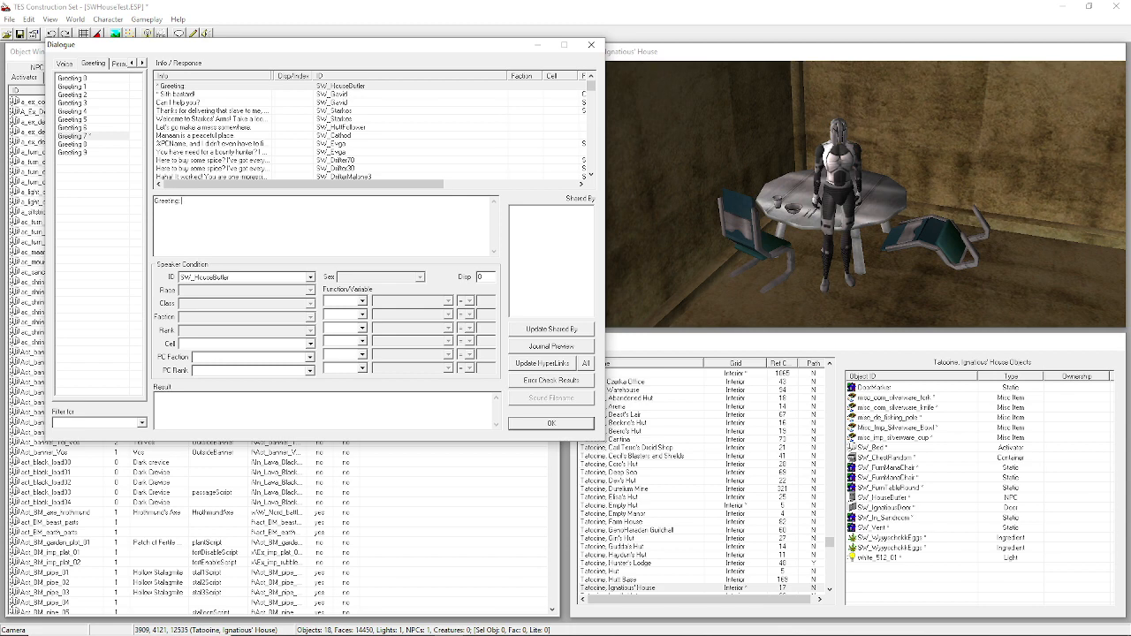
{"action": "type", "text": ": What can I do for you, master?"}
Reselect the butler's new greeting in the response list and check its speaker ID condition.
{"action": "left_click", "coordinate": [168, 94]}
{"action": "left_click", "coordinate": [175, 87]}
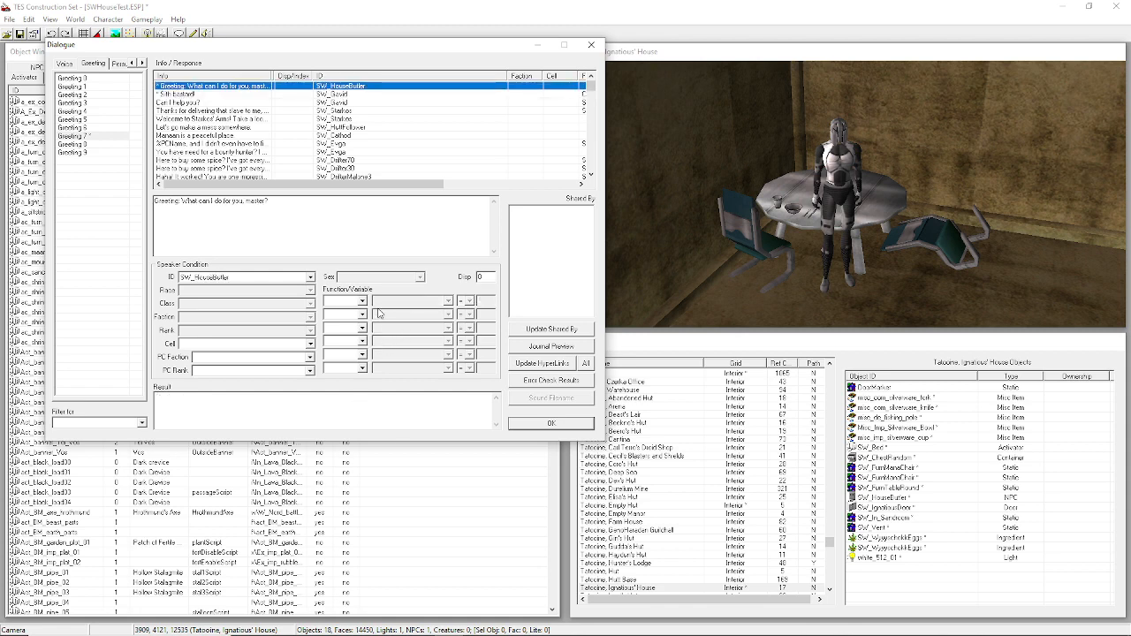
{"action": "double_click", "coordinate": [251, 282]}
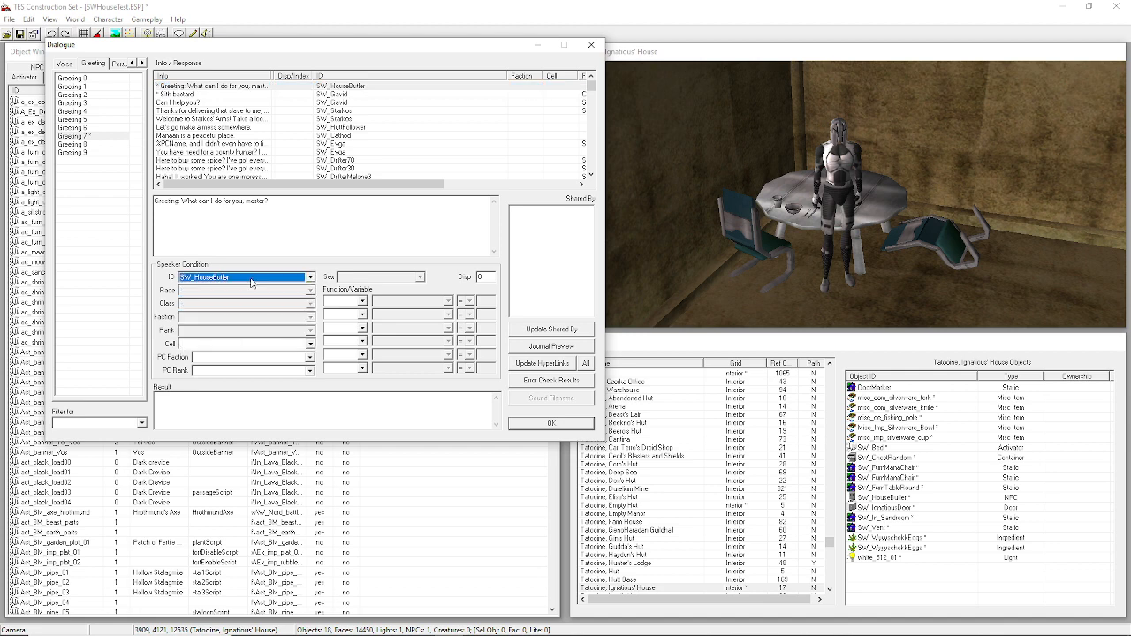
{"action": "left_click_drag", "start_coordinate": [313, 207], "coordinate": [18, 230]}
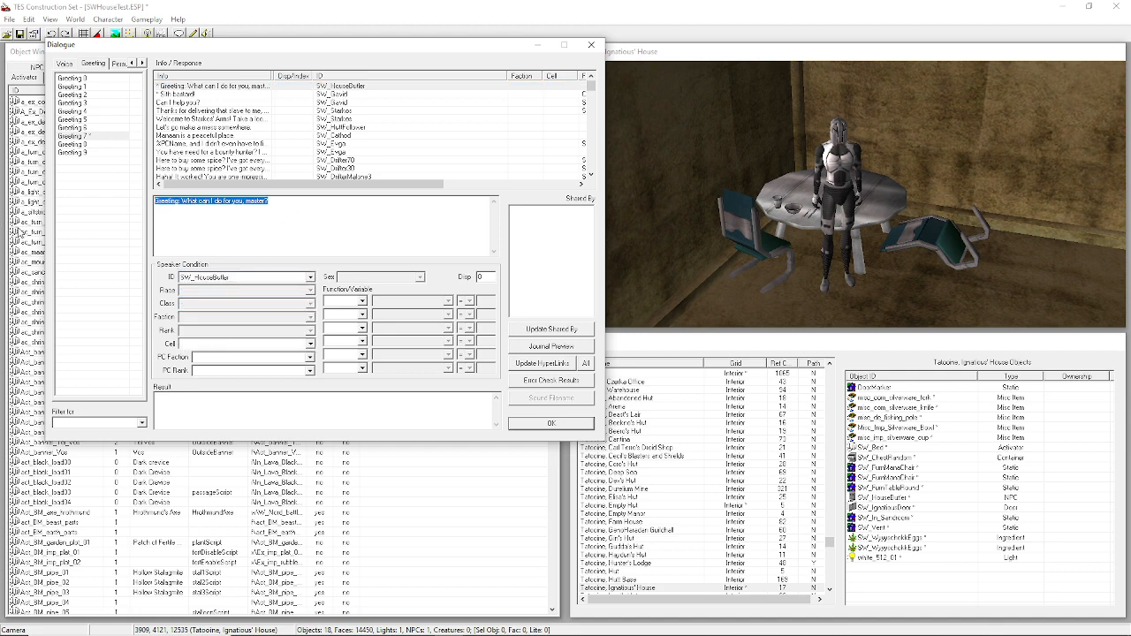
{"action": "left_click", "coordinate": [345, 232]}
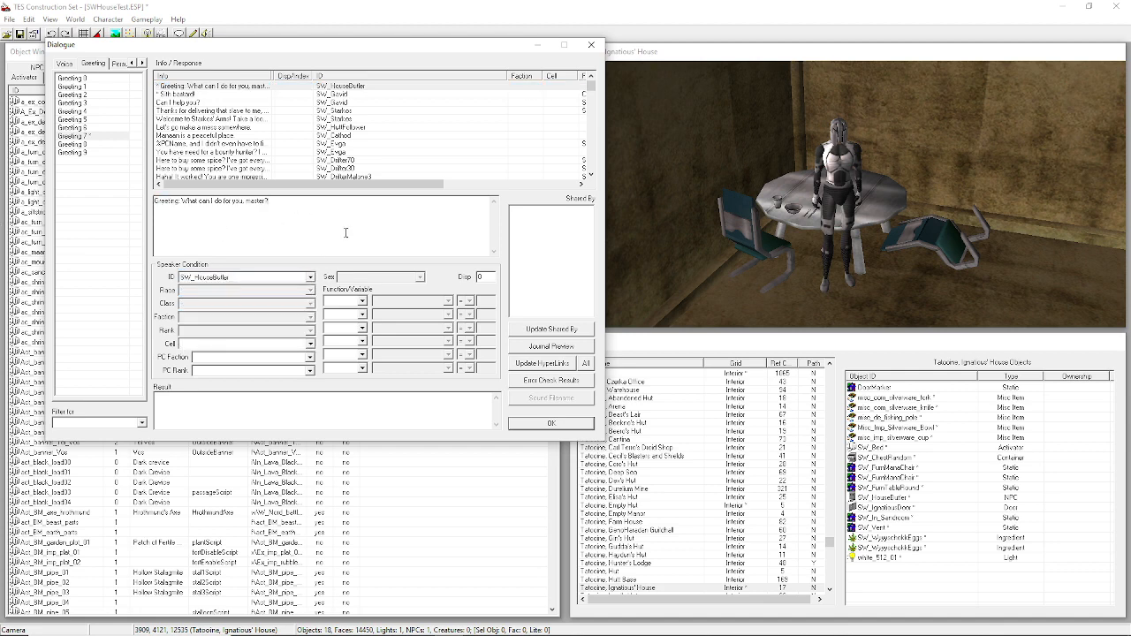
{"action": "left_click_drag", "start_coordinate": [351, 227], "coordinate": [91, 224]}
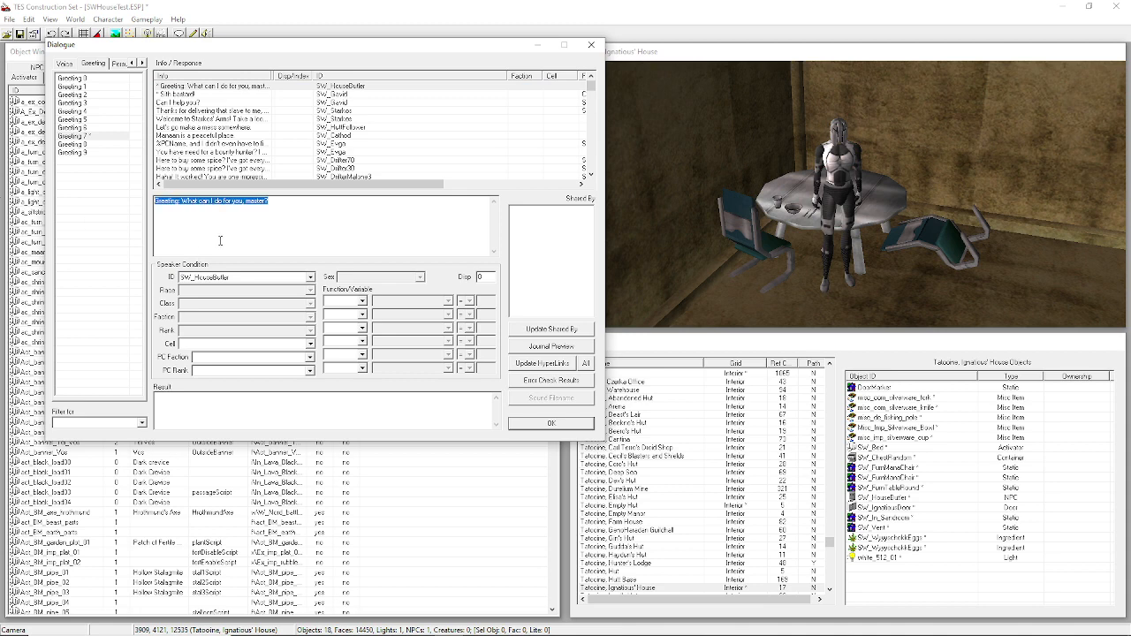
{"action": "left_click", "coordinate": [256, 232]}
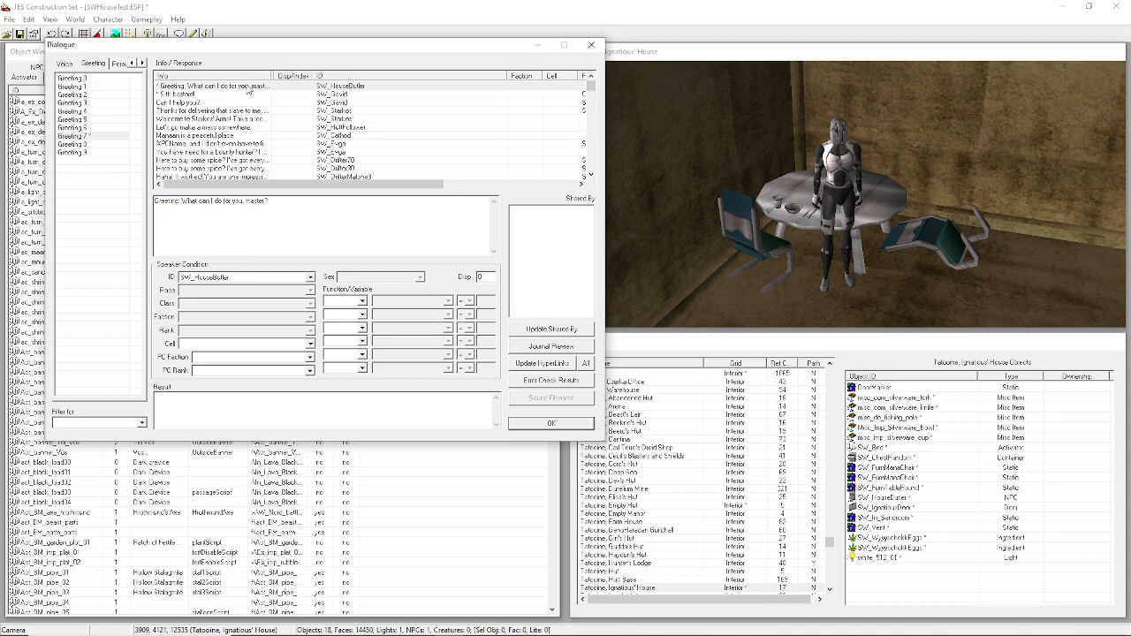
Duplicate the SW_HouseButler greeting response and compare the two copies.
{"action": "left_click", "coordinate": [367, 87]}
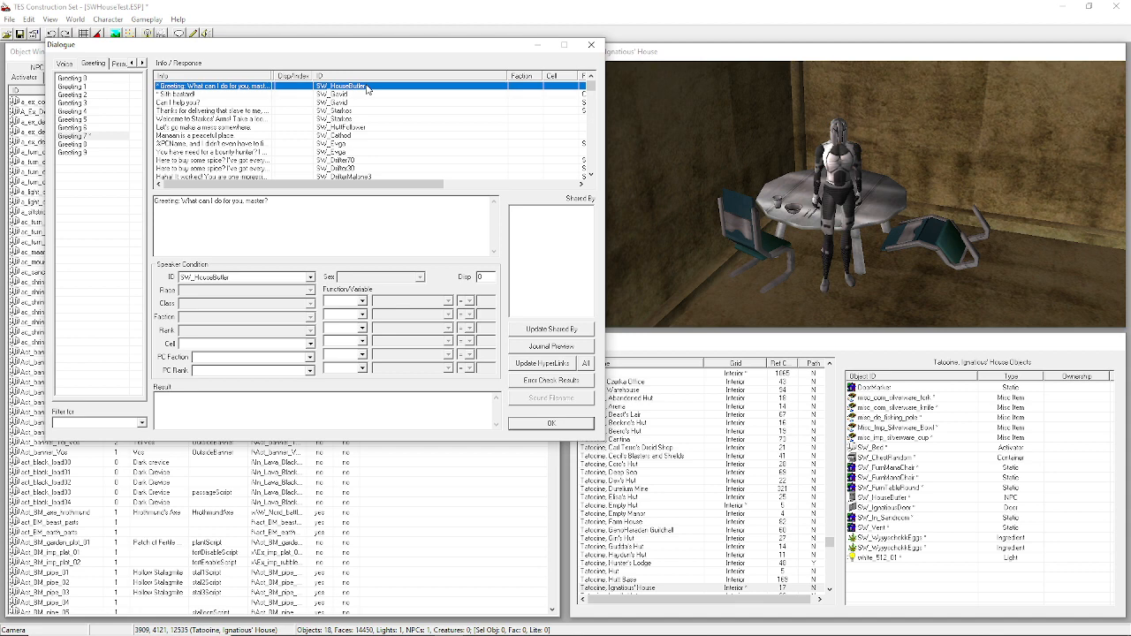
{"action": "right_click", "coordinate": [368, 88]}
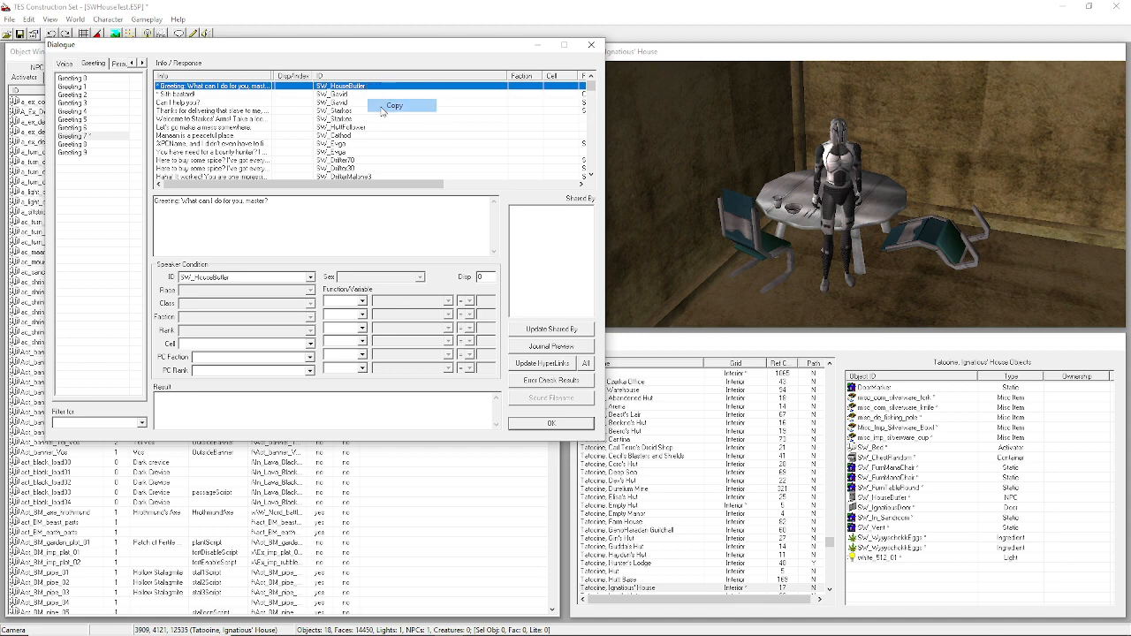
{"action": "left_click", "coordinate": [388, 103]}
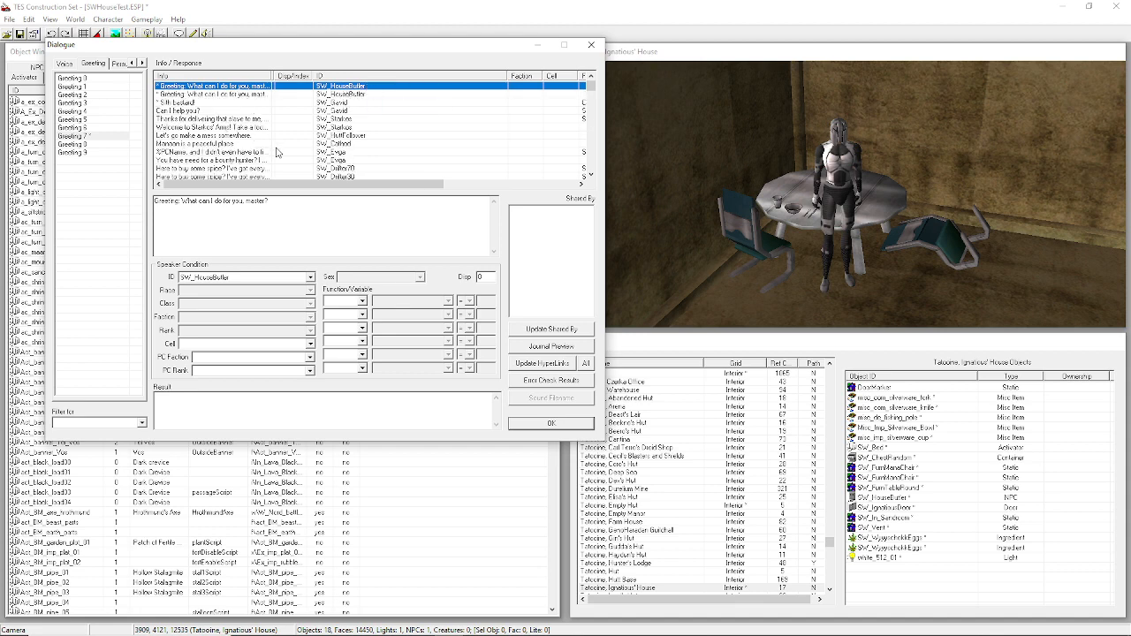
{"action": "left_click", "coordinate": [244, 93]}
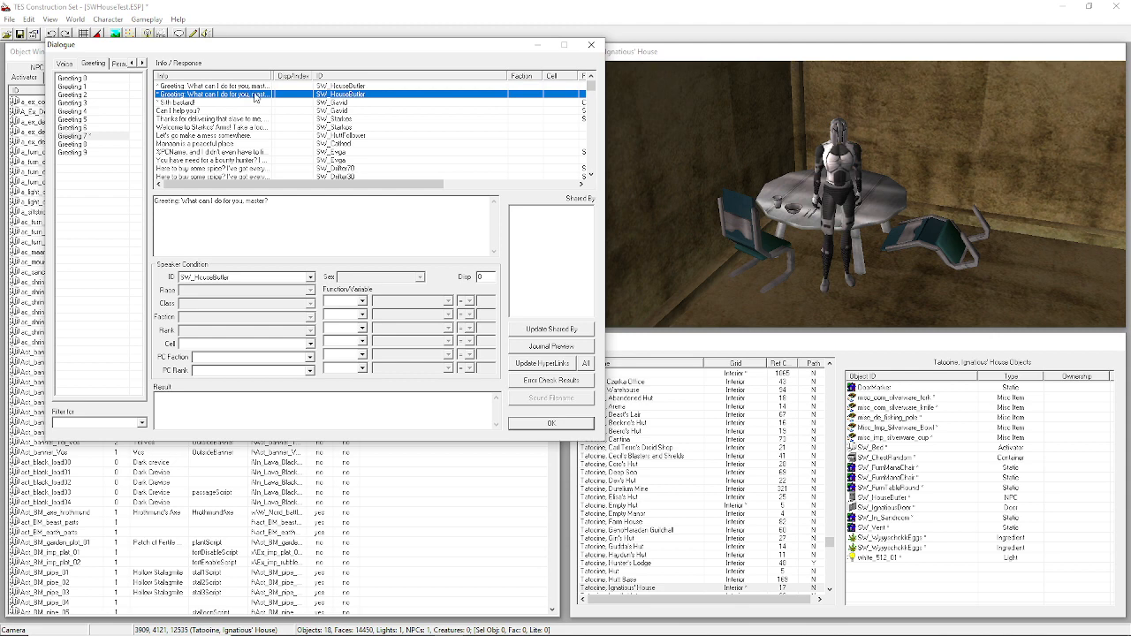
{"action": "left_click", "coordinate": [251, 87]}
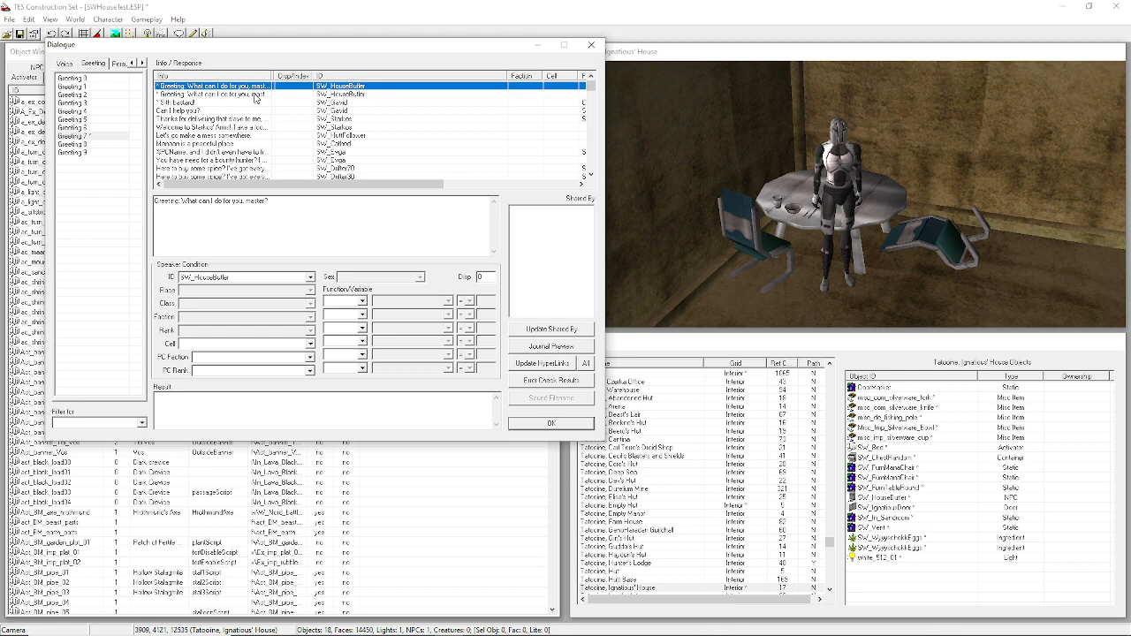
{"action": "left_click", "coordinate": [253, 93]}
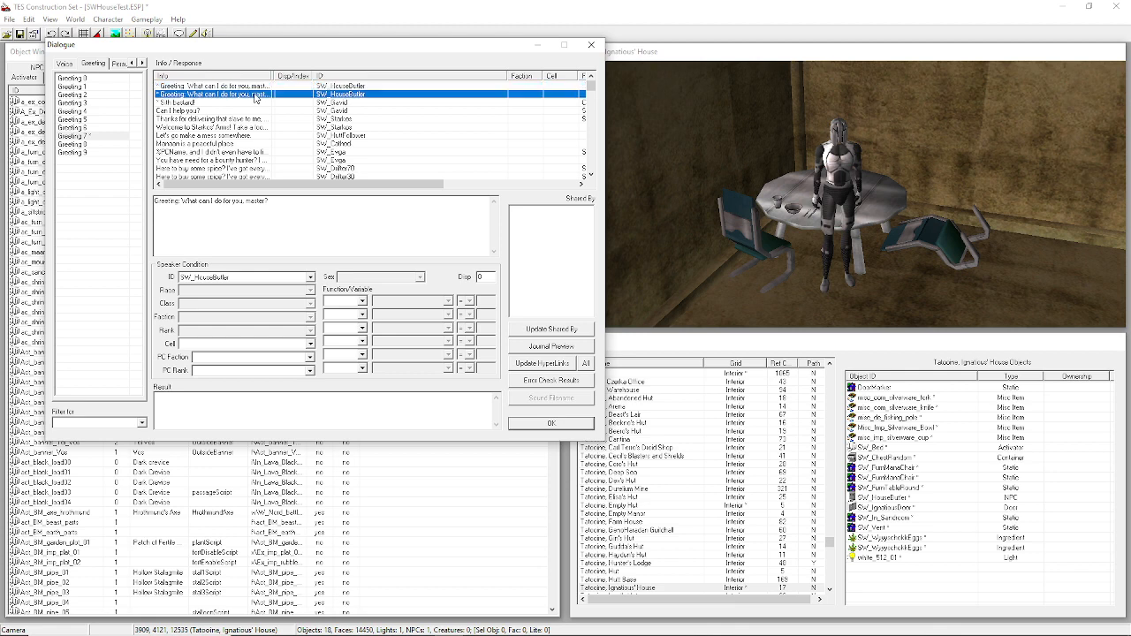
{"action": "left_click", "coordinate": [248, 88]}
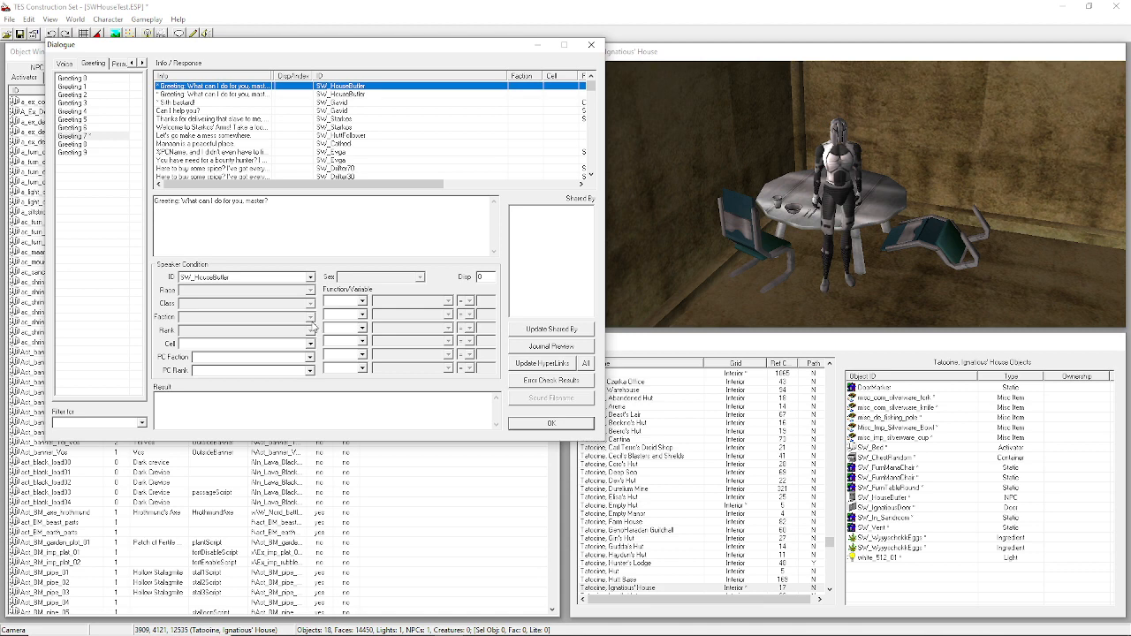
{"action": "left_click", "coordinate": [256, 95]}
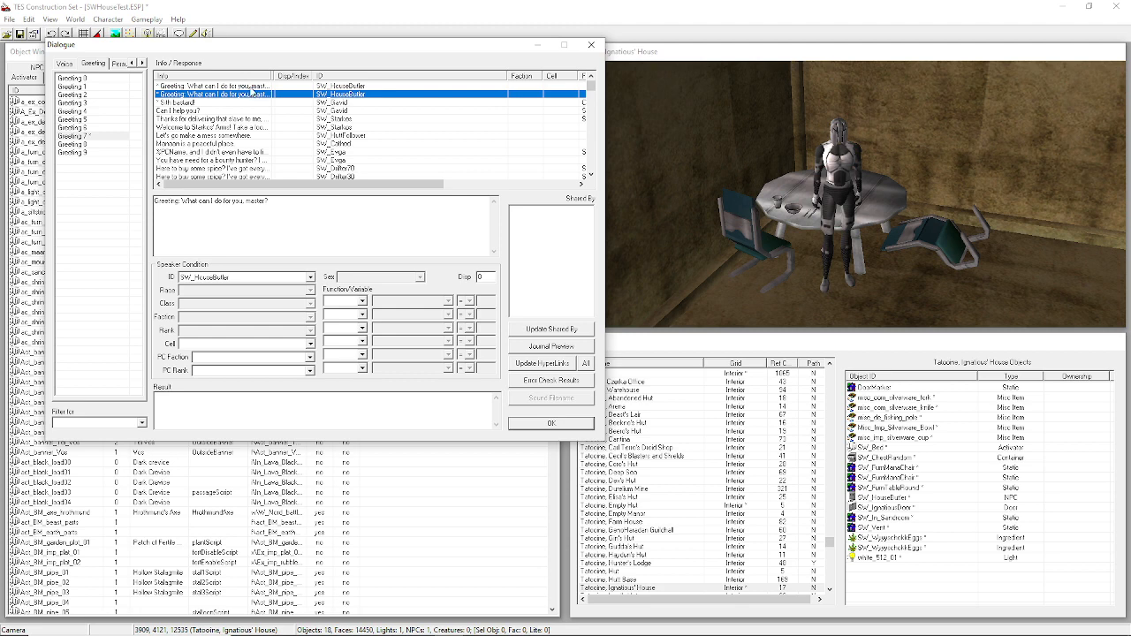
{"action": "left_click", "coordinate": [250, 87]}
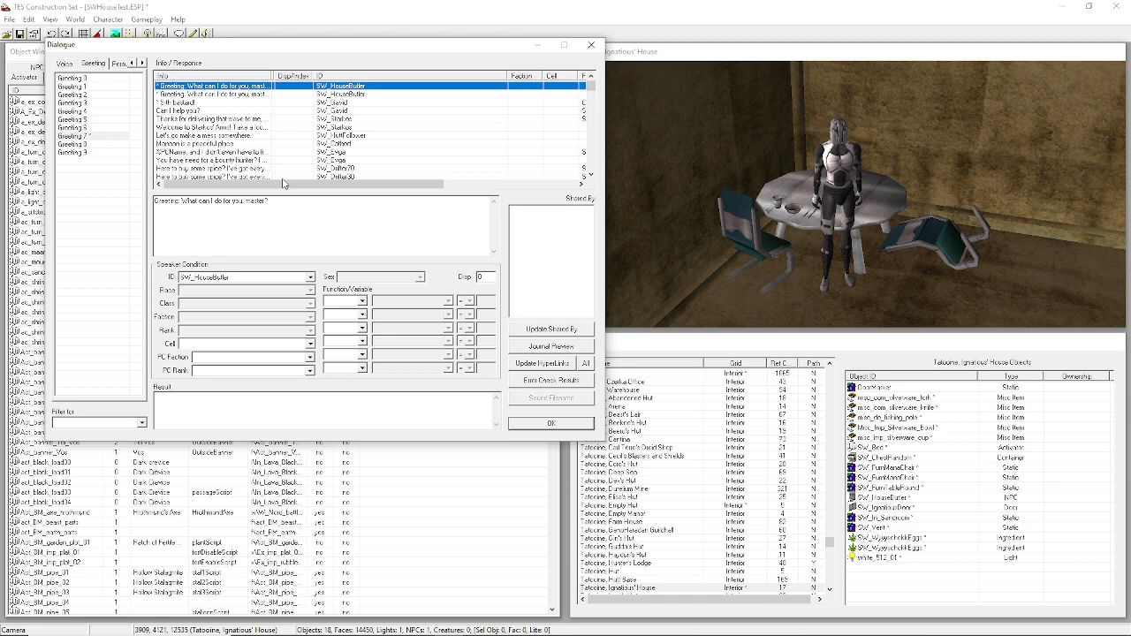
Delete the upper copy of the butler's greeting and select the remaining one.
{"action": "key", "text": "Delete"}
{"action": "left_click", "coordinate": [236, 93]}
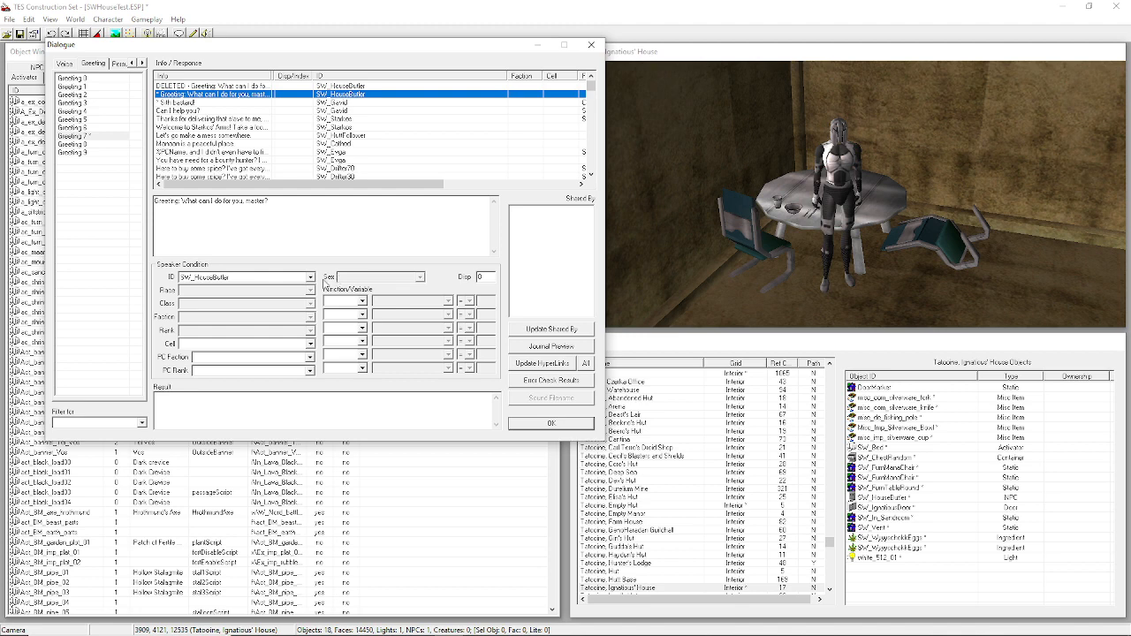
Open Notepad, narrow its window and place it beside the Dialogue window.
{"action": "key", "text": "super"}
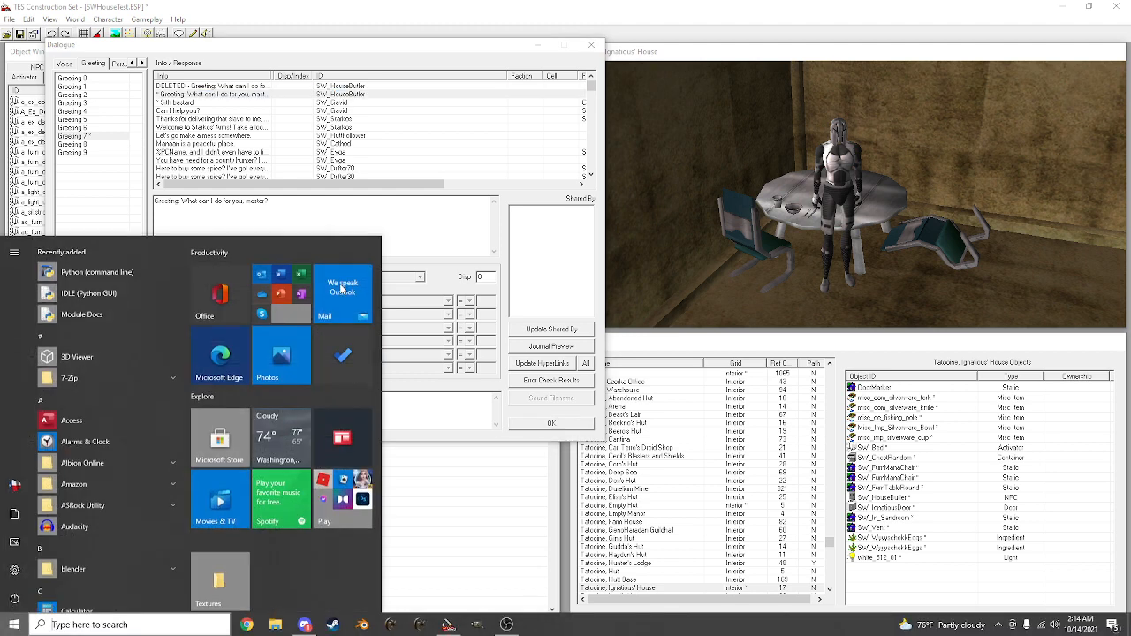
{"action": "type", "text": "notepad"}
{"action": "key", "text": "Return"}
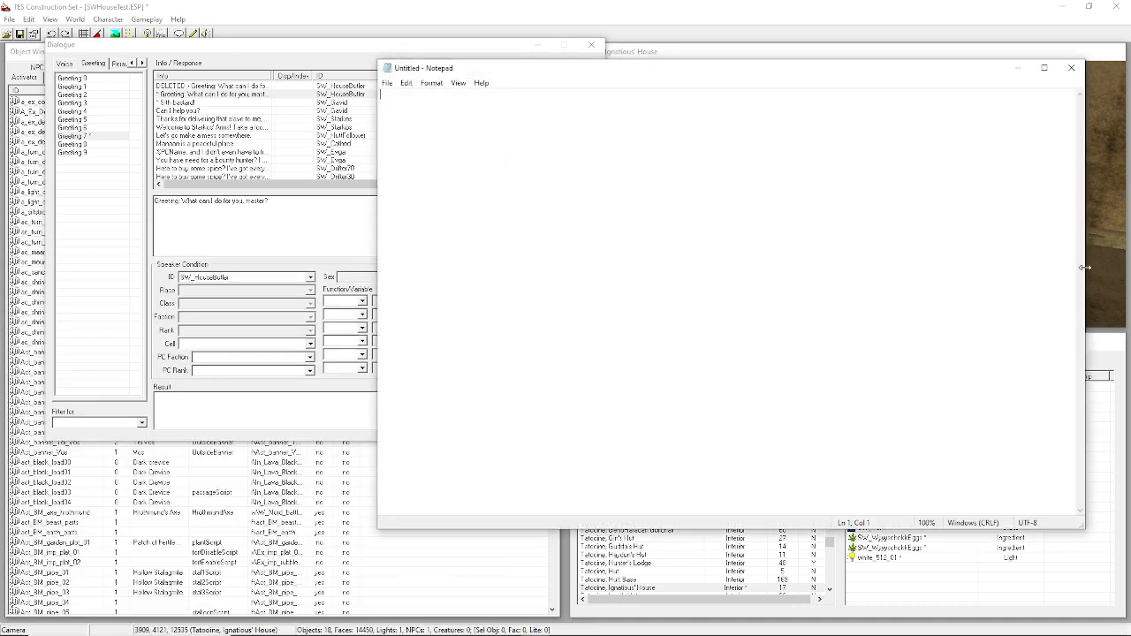
{"action": "left_click_drag", "start_coordinate": [1084, 269], "coordinate": [736, 239]}
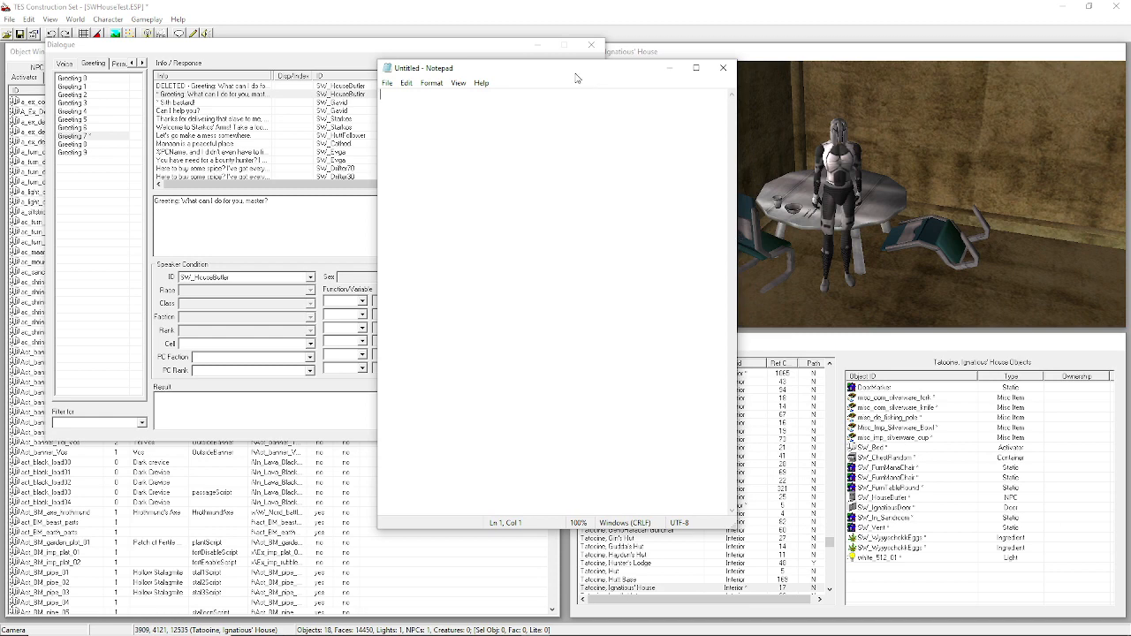
{"action": "left_click_drag", "start_coordinate": [577, 76], "coordinate": [907, 87]}
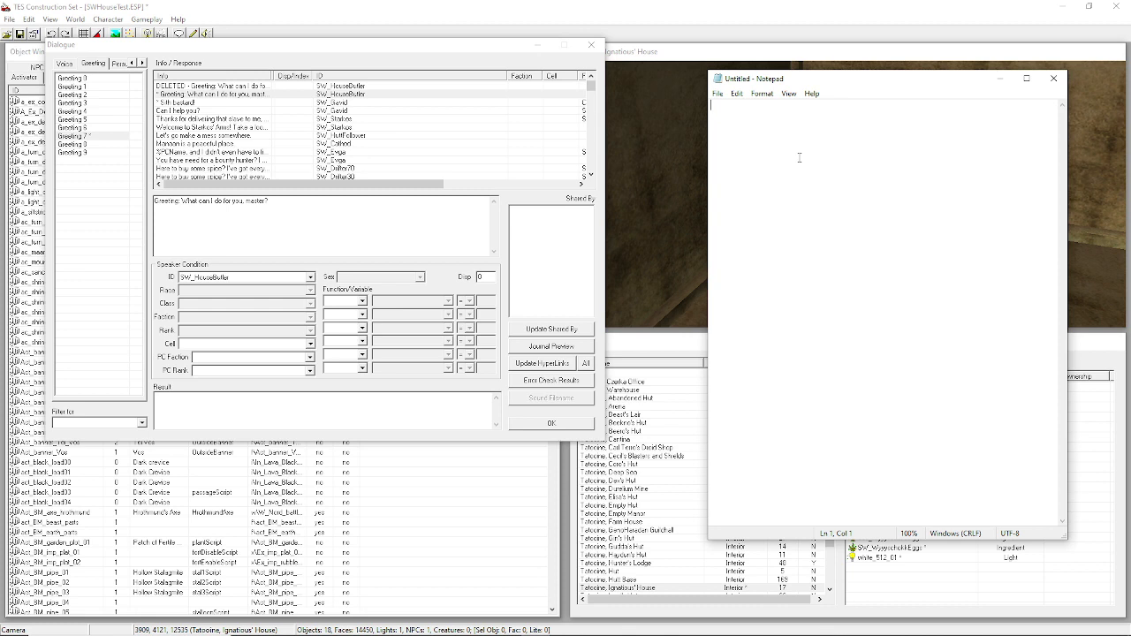
Draft journal note 5: "I was told when I bought my house that Carl Terro can sell me a sentry droid for my home.".
{"action": "type", "text": "S"}
{"action": "type", "text": "I ha"}
{"action": "key", "text": "BackSpace"}
{"action": "key", "text": "BackSpace"}
{"action": "key", "text": "BackSpace"}
{"action": "key", "text": "BackSpace"}
{"action": "type", "text": "Carl Terro"}
{"action": "key", "text": "BackSpace"}
{"action": "key", "text": "BackSpace"}
{"action": "key", "text": "BackSpace"}
{"action": "key", "text": "BackSpace"}
{"action": "key", "text": "BackSpace"}
{"action": "key", "text": "BackSpace"}
{"action": "key", "text": "BackSpace"}
{"action": "key", "text": "BackSpace"}
{"action": "key", "text": "BackSpace"}
{"action": "key", "text": "BackSpace"}
{"action": "type", "text": "I was told when I bought my house that"}
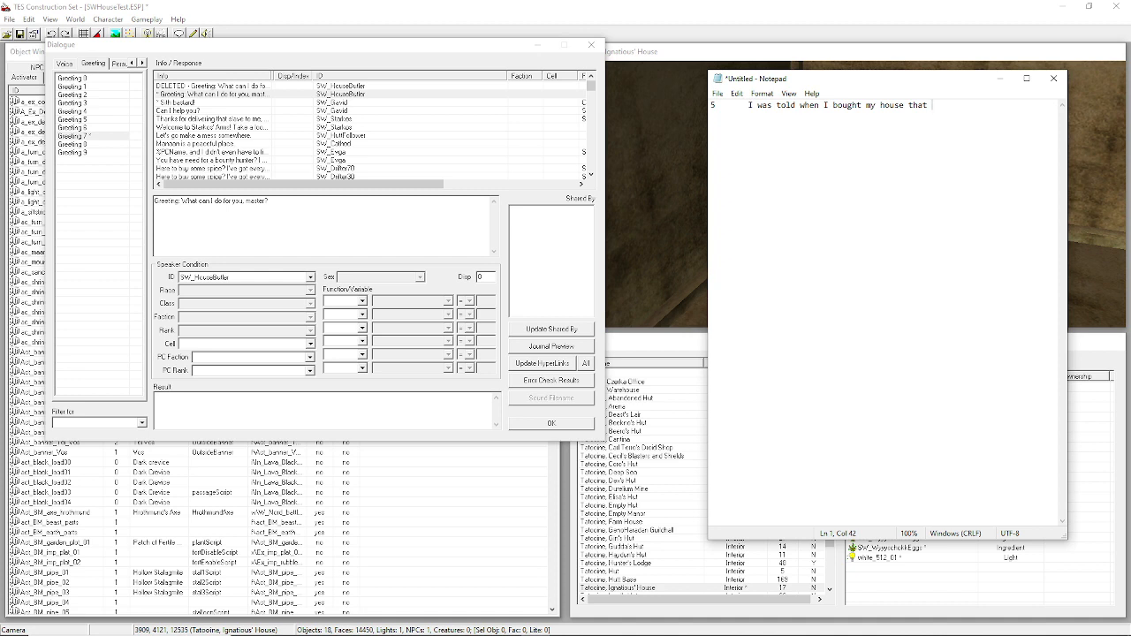
{"action": "type", "text": "Carl Terro can sell me a sse"}
{"action": "key", "text": "BackSpace"}
{"action": "key", "text": "BackSpace"}
{"action": "type", "text": "entry droid"}
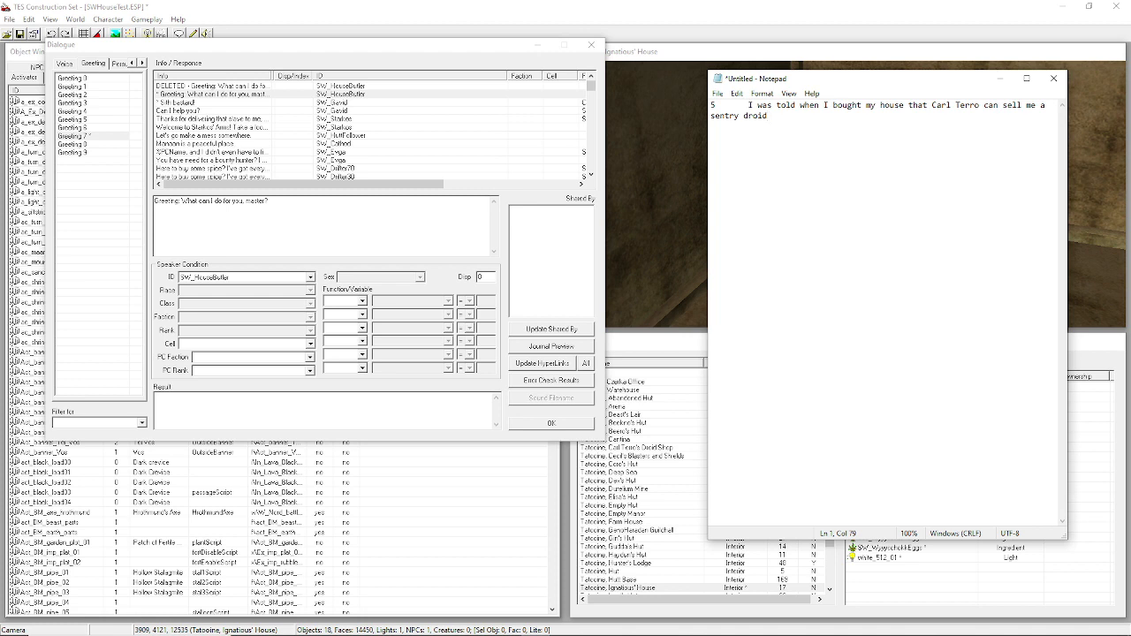
{"action": "type", "text": "for my home"}
{"action": "type", "text": ".  "}
Draft journal note 10 below: "I spoken to Carl Terro, and have bought the Sentry Droid for 100 credits.".
{"action": "type", "text": "10\t"}
{"action": "type", "text": "I"}
{"action": "type", "text": " spoken to Carl Te"}
{"action": "type", "text": "rro"}
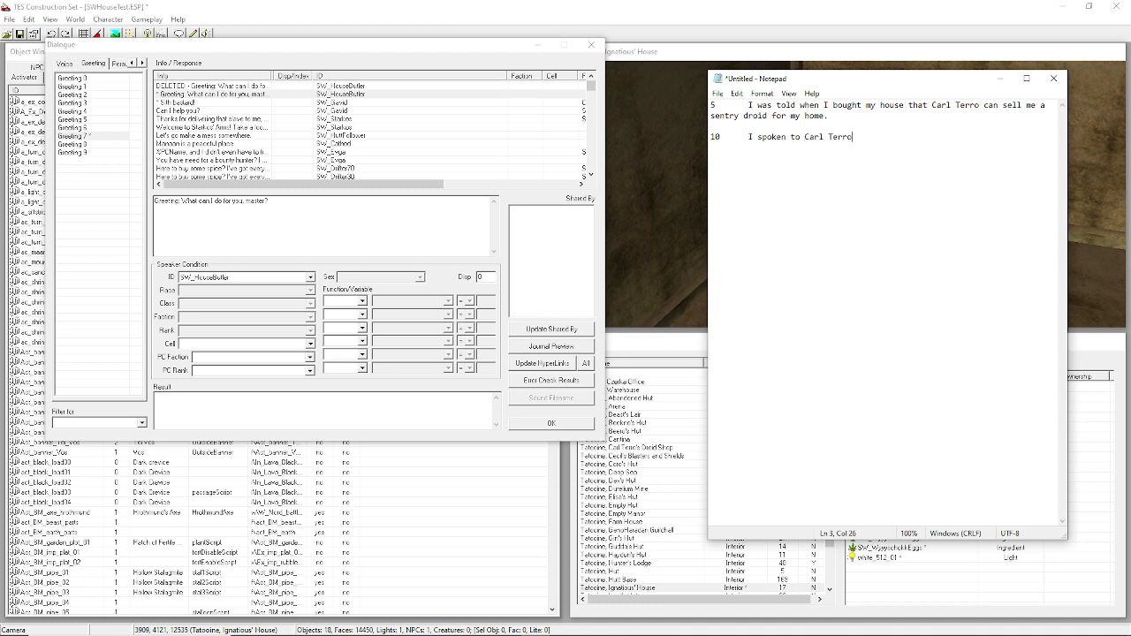
{"action": "type", "text": ", and have bought the Sentry Droid for 100 credits."}
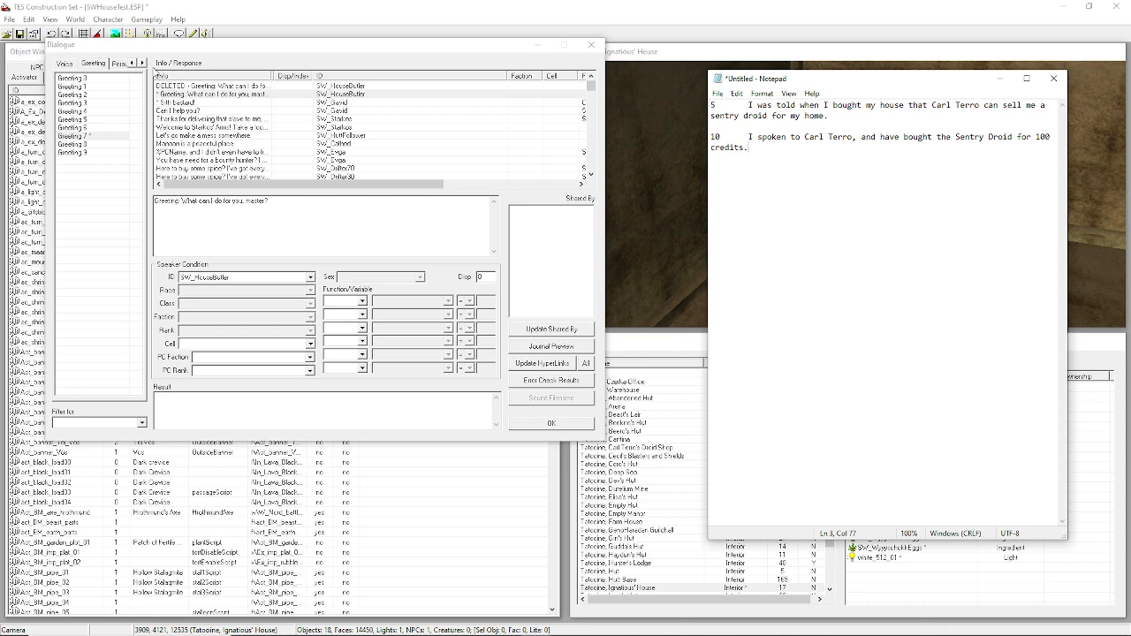
Switch back to the TES Construction Set and create a new journal topic named SW_HouseDroid.
{"action": "left_click", "coordinate": [428, 53]}
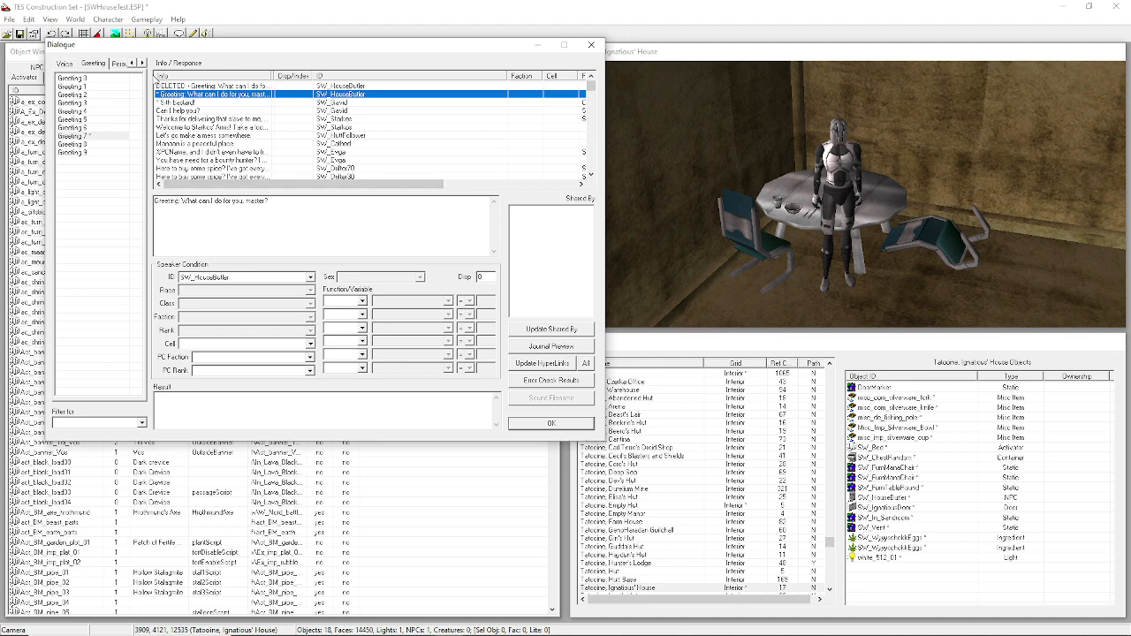
{"action": "left_click", "coordinate": [142, 62]}
{"action": "left_click", "coordinate": [142, 62]}
{"action": "left_click", "coordinate": [106, 67]}
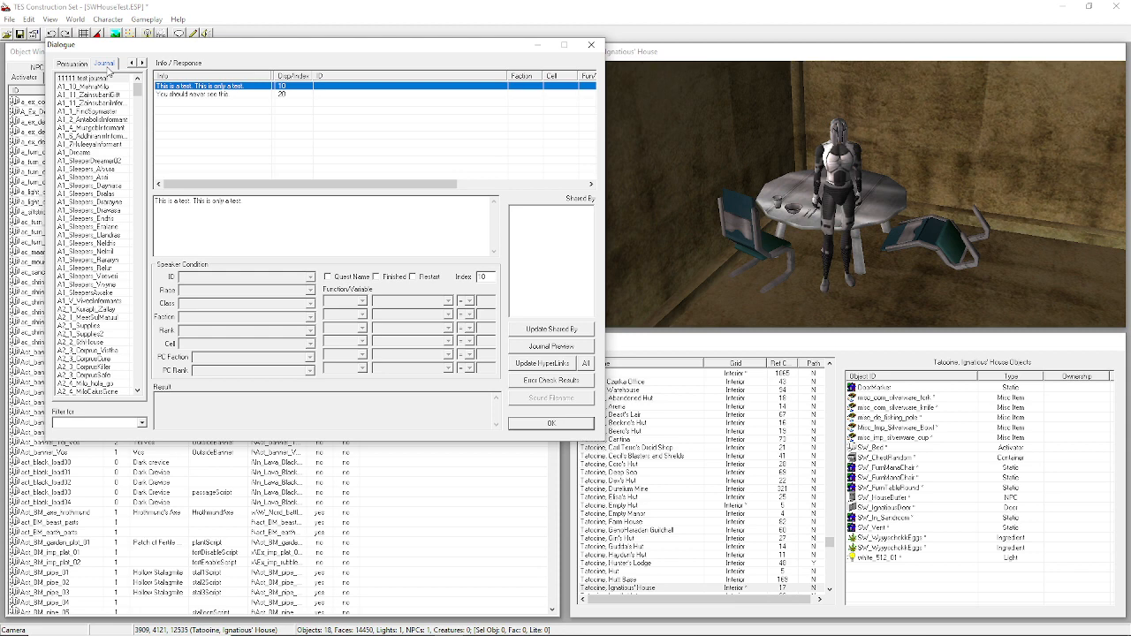
{"action": "right_click", "coordinate": [110, 81]}
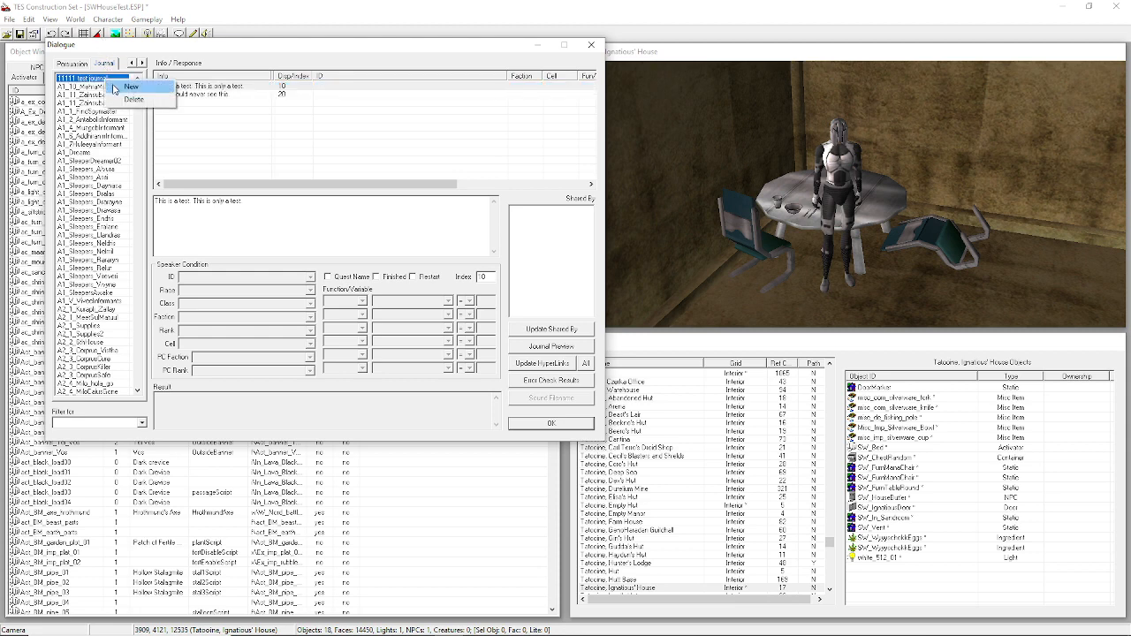
{"action": "left_click", "coordinate": [115, 87]}
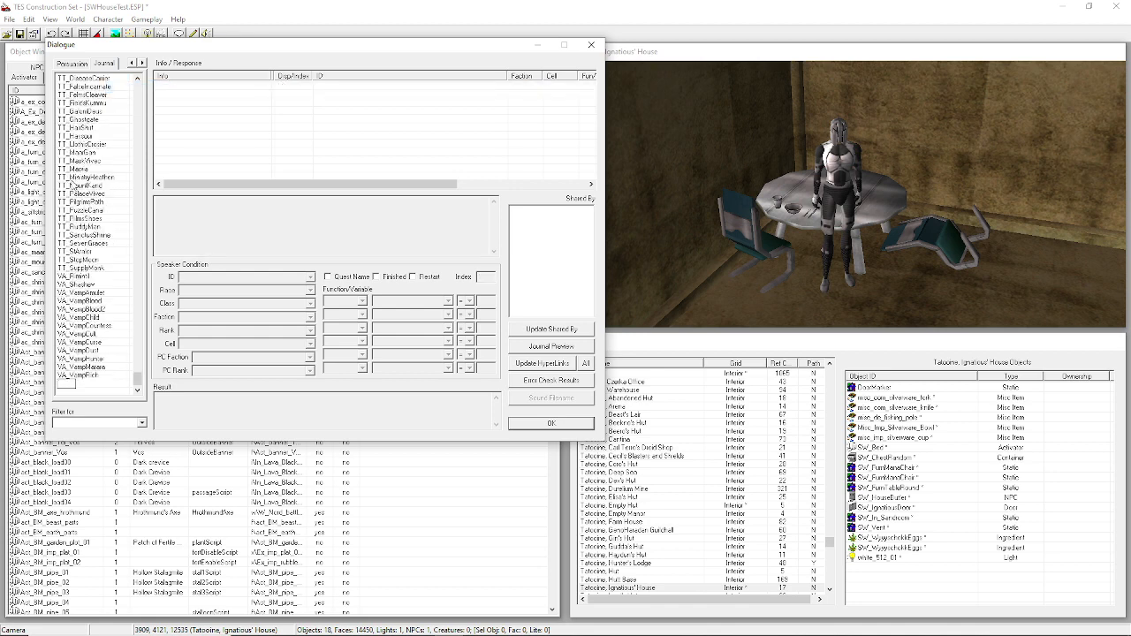
{"action": "type", "text": "SW_Housedroid"}
{"action": "key", "text": "Return"}
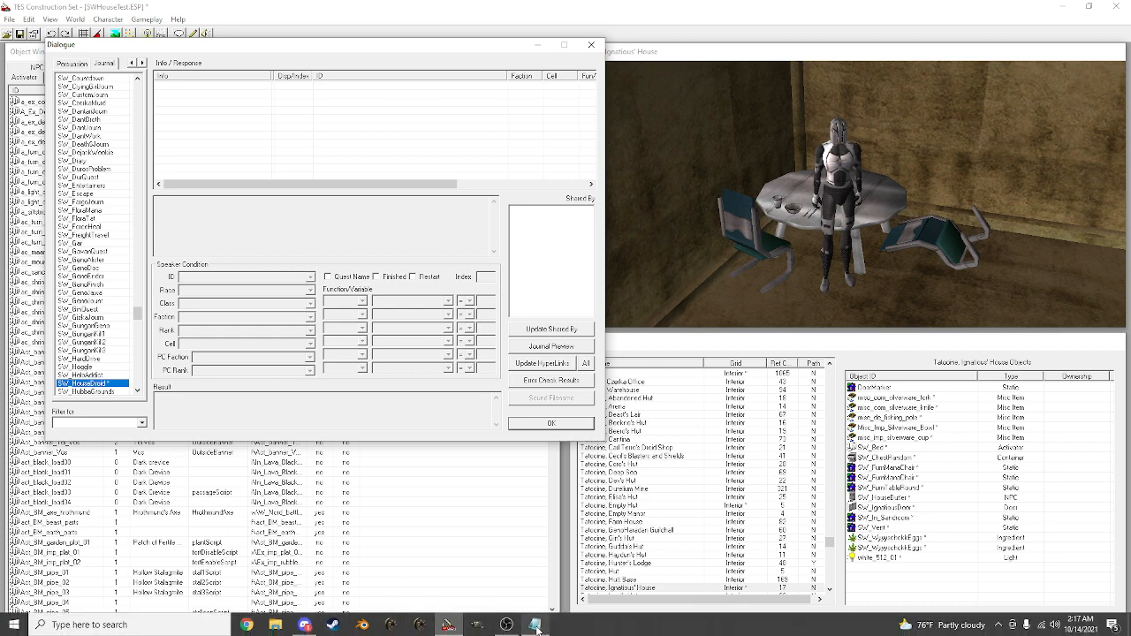
In Notepad, add the journal ID SW_HouseDroid and the quest title "A Butler for my Home" above the drafted notes.
{"action": "left_click", "coordinate": [536, 626]}
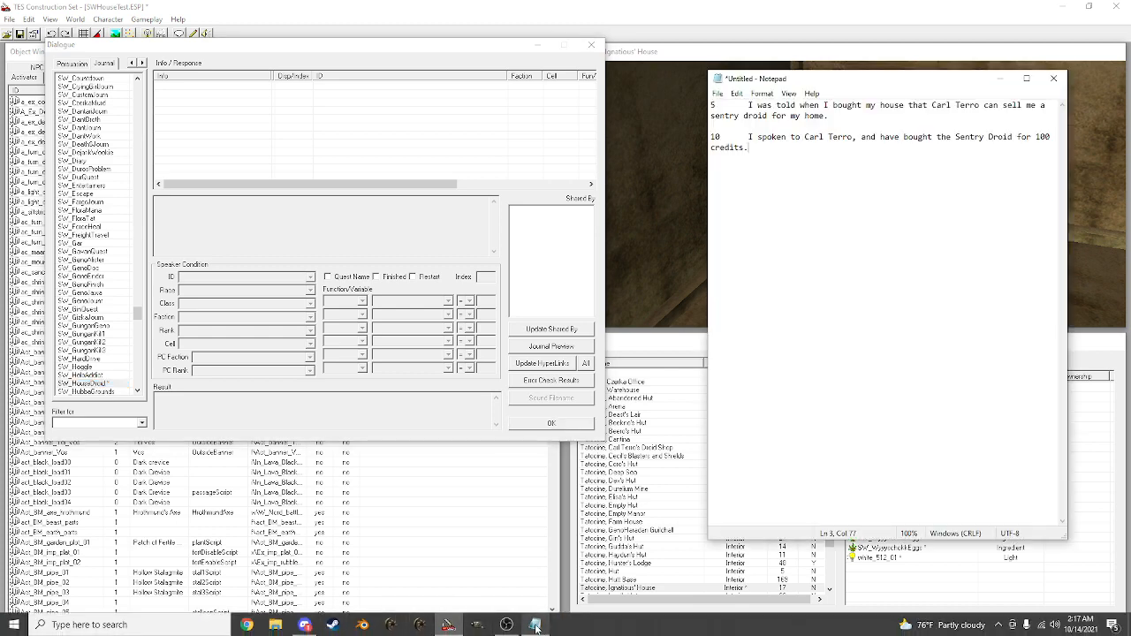
{"action": "left_click", "coordinate": [712, 105]}
{"action": "key", "text": "Return"}
{"action": "key", "text": "Return"}
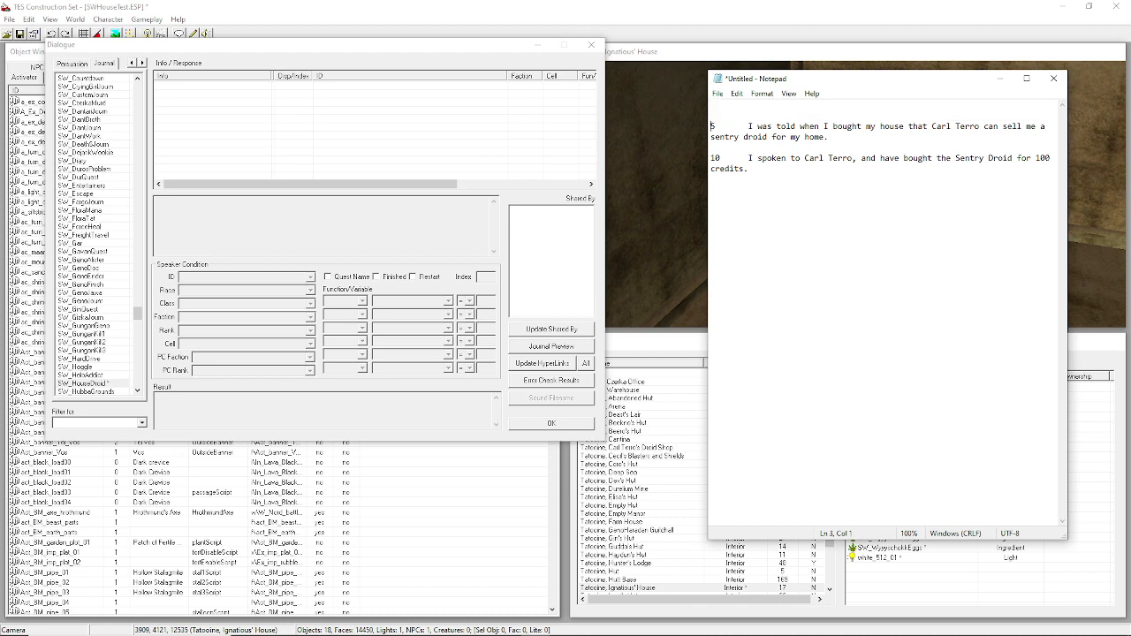
{"action": "key", "text": "Up"}
{"action": "type", "text": "SW_HouseDroid"}
{"action": "key", "text": "Return"}
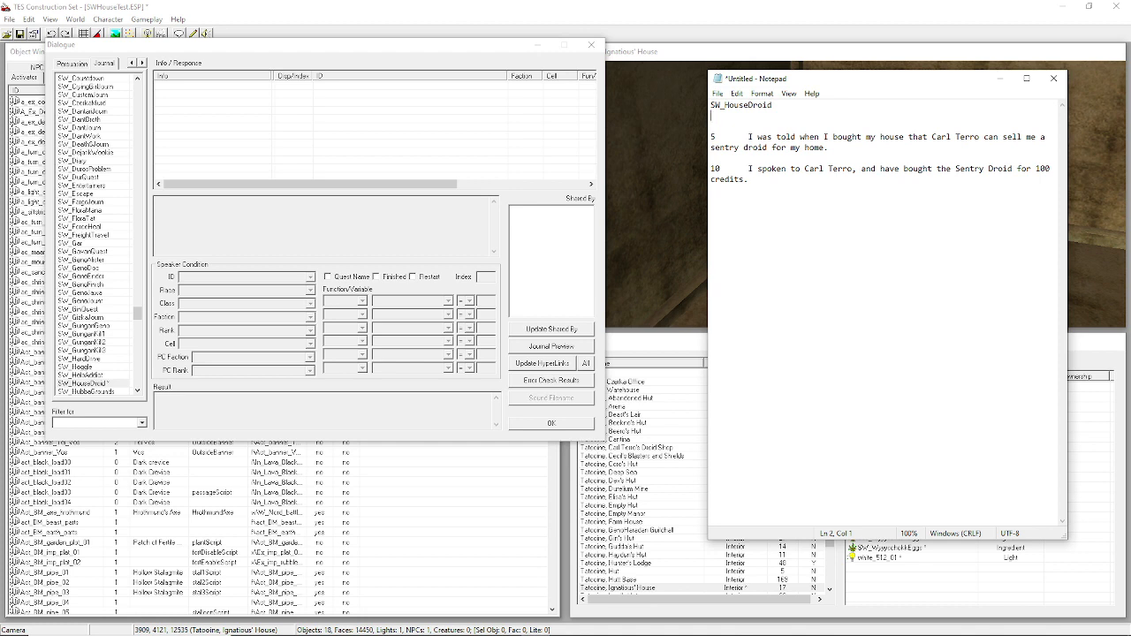
{"action": "type", "text": "A Butler for my Home"}
Copy the title "A Butler for my Home" into a new SW_HouseDroid journal entry in the TES Construction Set and flag it as Quest Name.
{"action": "left_click_drag", "start_coordinate": [822, 116], "coordinate": [708, 116]}
{"action": "key", "text": "ctrl+c"}
{"action": "left_click", "coordinate": [385, 139]}
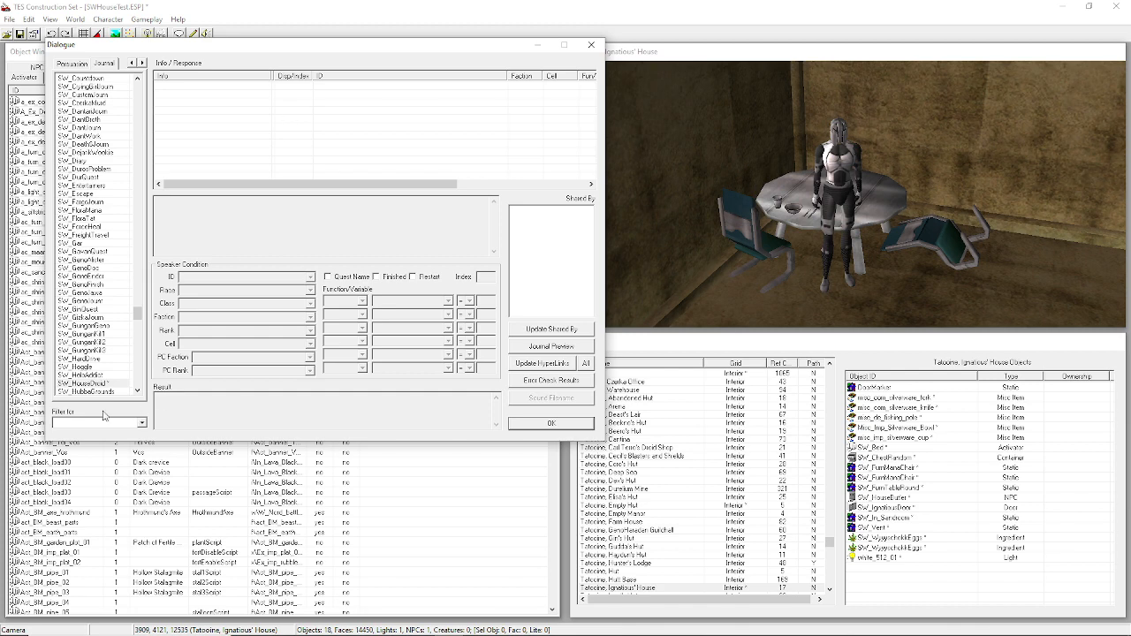
{"action": "left_click", "coordinate": [85, 384]}
{"action": "right_click", "coordinate": [274, 113]}
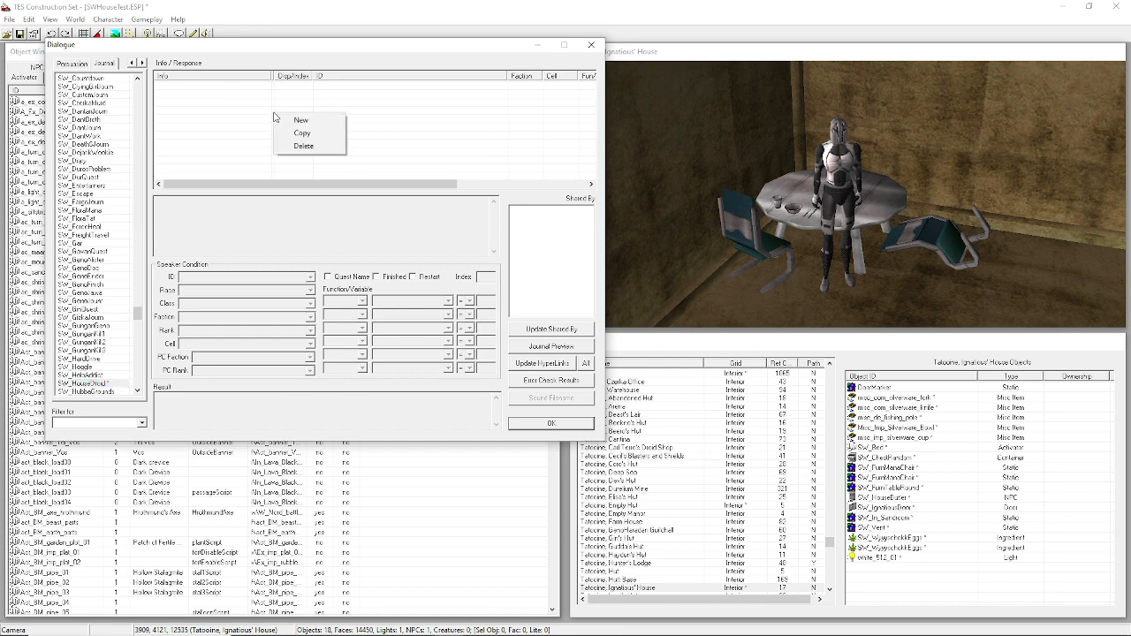
{"action": "left_click", "coordinate": [289, 121]}
{"action": "key", "text": "ctrl+v"}
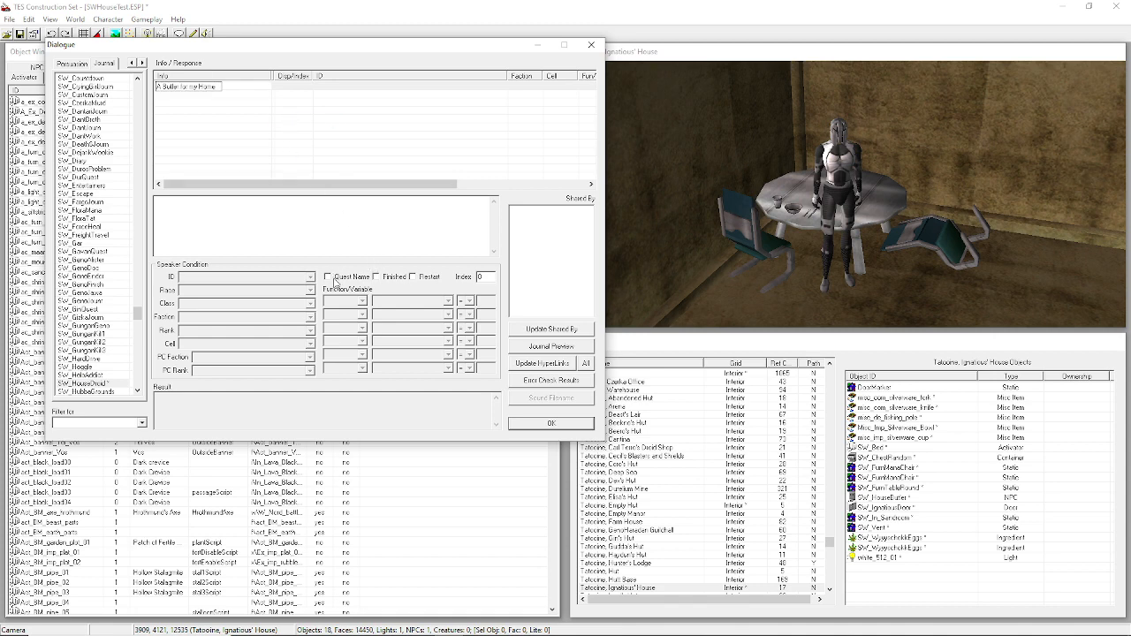
{"action": "left_click", "coordinate": [334, 281]}
{"action": "left_click", "coordinate": [283, 121]}
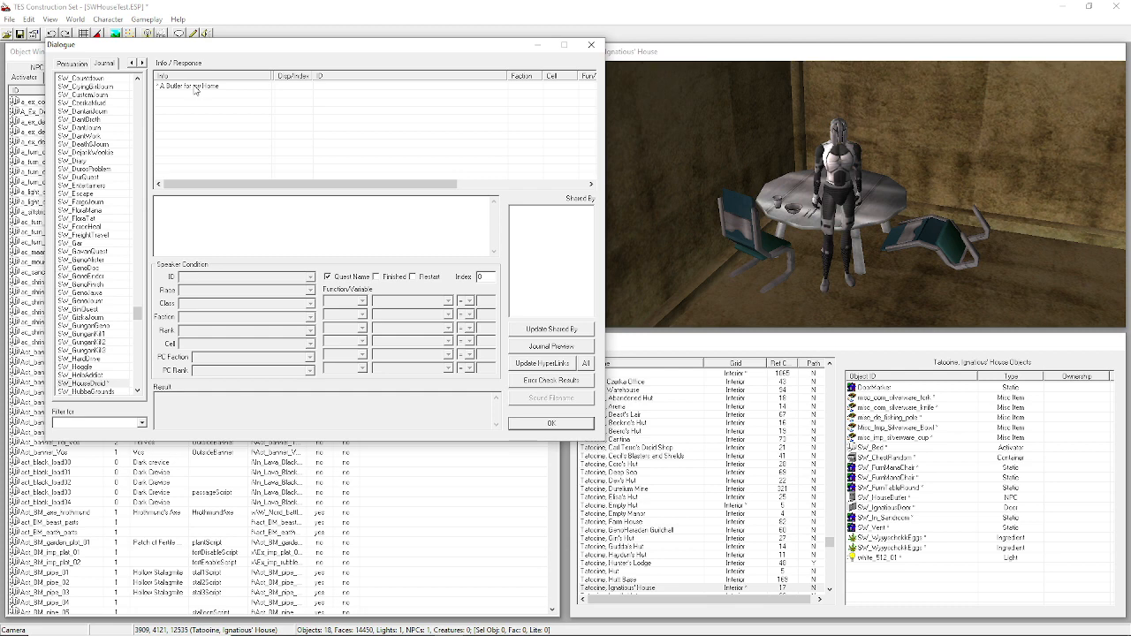
{"action": "left_click", "coordinate": [104, 384]}
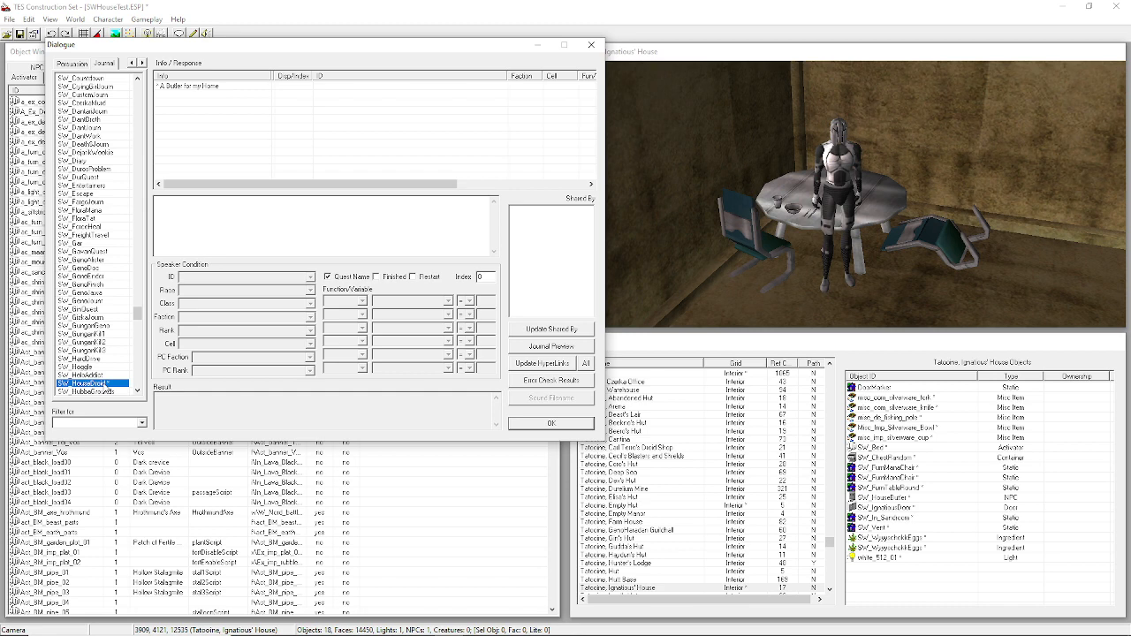
Add a new entry below the quest title in the SW_HouseDroid journal, with the placeholder text "asdf".
{"action": "left_click", "coordinate": [213, 86]}
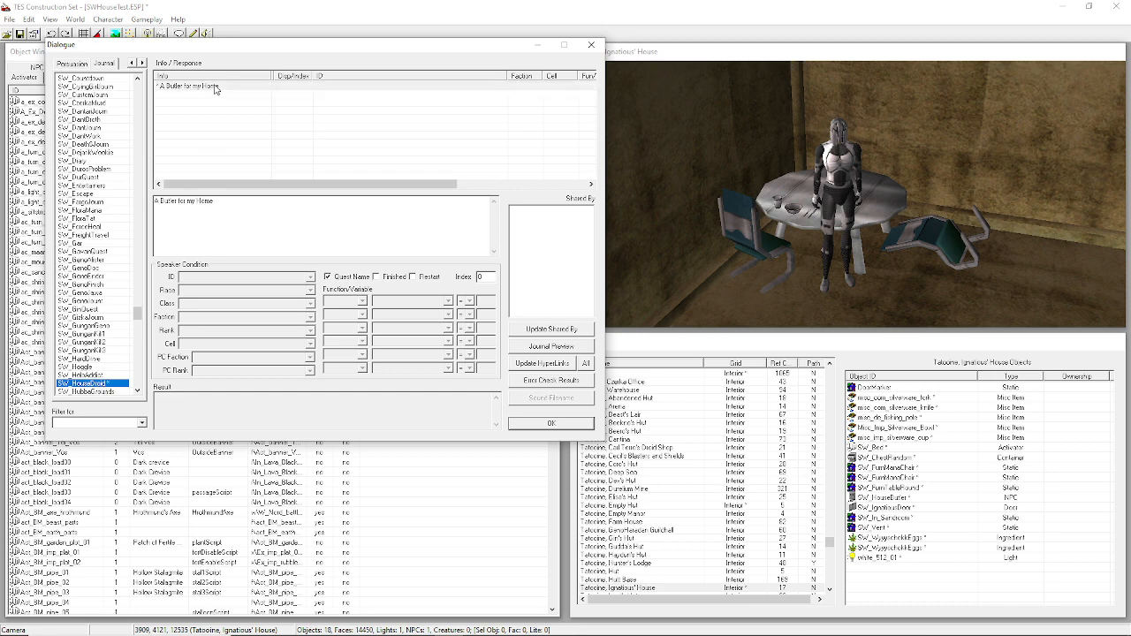
{"action": "left_click", "coordinate": [214, 86]}
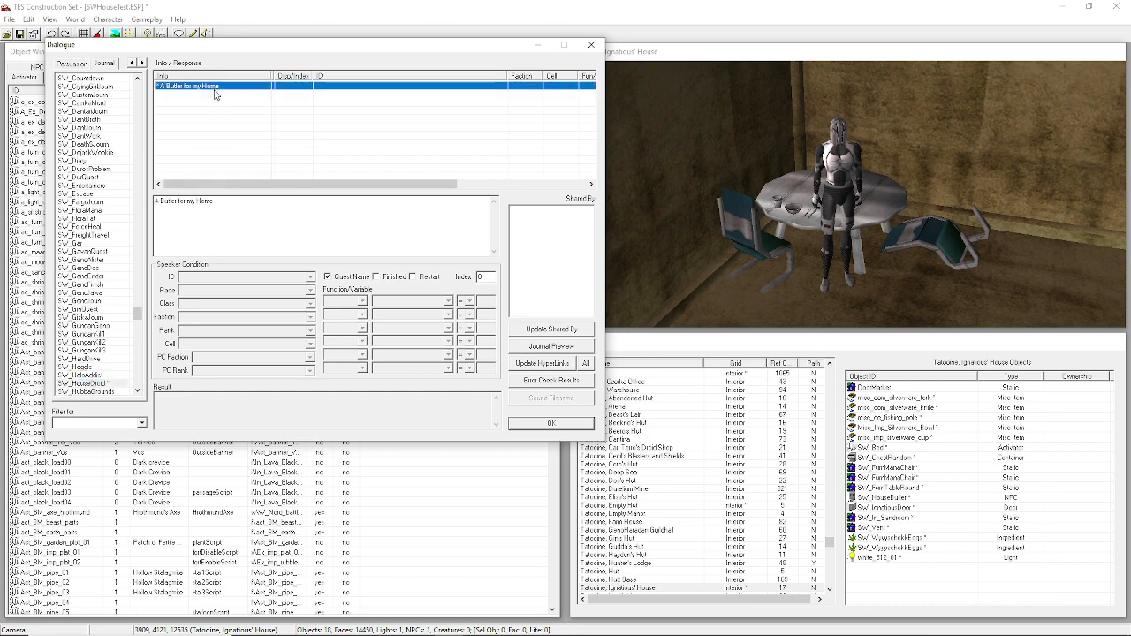
{"action": "right_click", "coordinate": [220, 138]}
{"action": "left_click", "coordinate": [235, 146]}
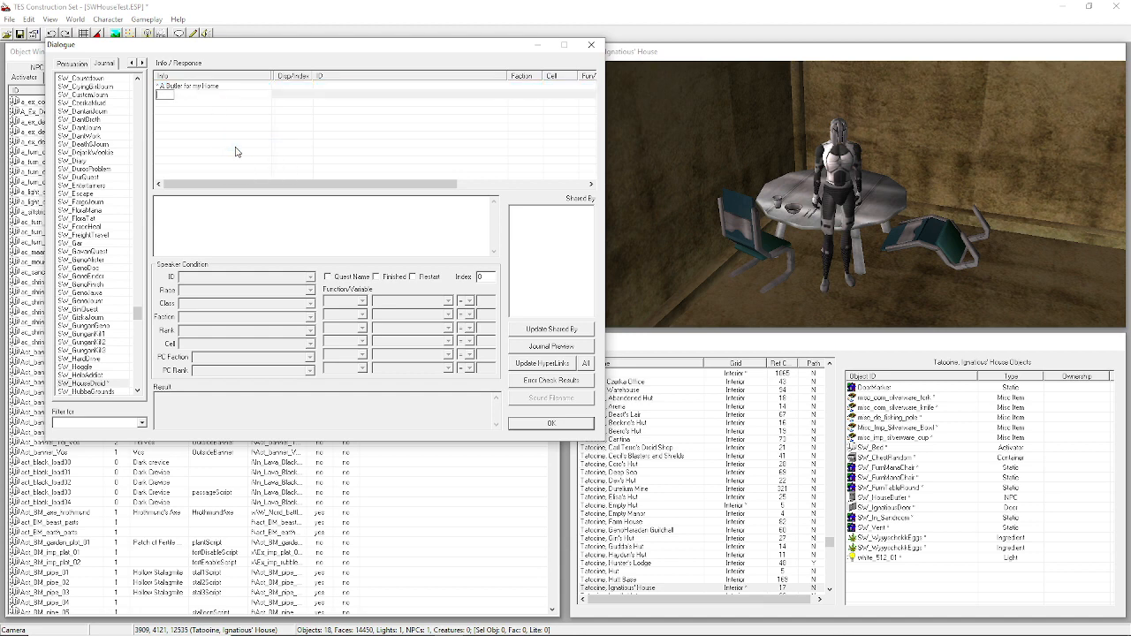
{"action": "type", "text": "asdf"}
{"action": "key", "text": "Return"}
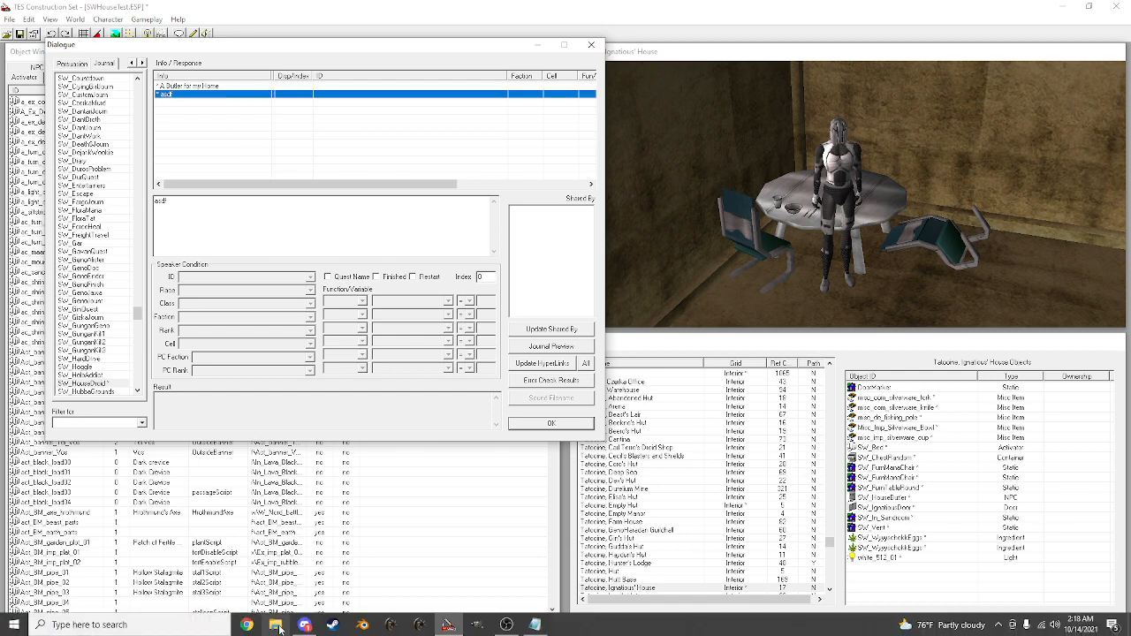
Replace the "asdf" placeholder with note 5 from Notepad: "I was told when I bought my house that Carl Terro can sell me a sentry droid for my home.".
{"action": "left_click", "coordinate": [535, 629]}
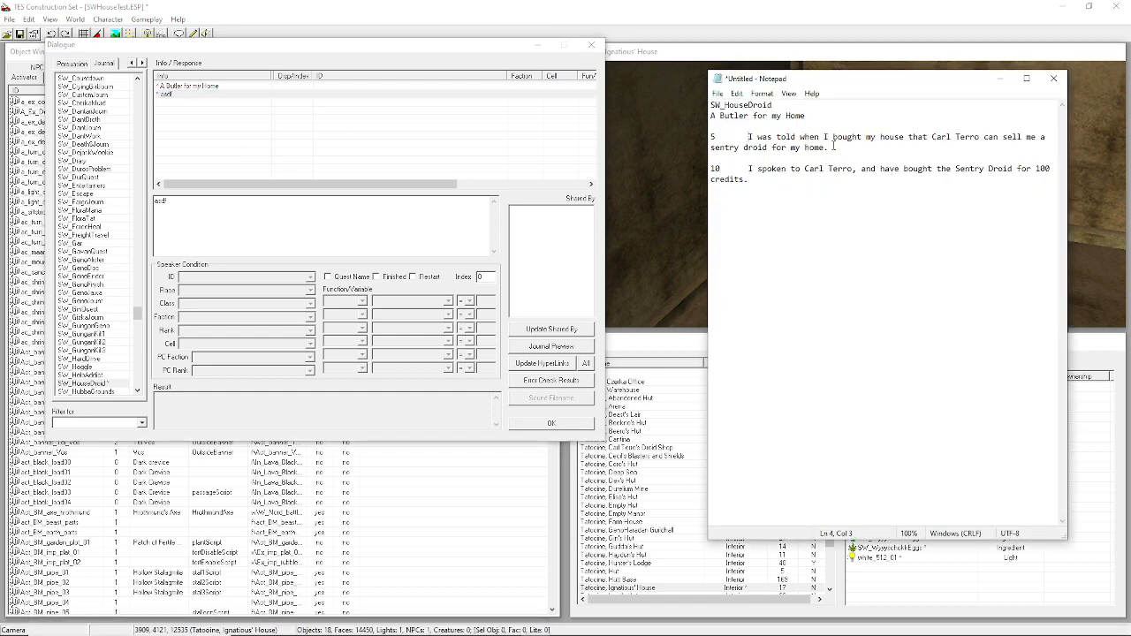
{"action": "left_click_drag", "start_coordinate": [830, 147], "coordinate": [748, 137]}
{"action": "key", "text": "ctrl+c"}
{"action": "left_click", "coordinate": [209, 138]}
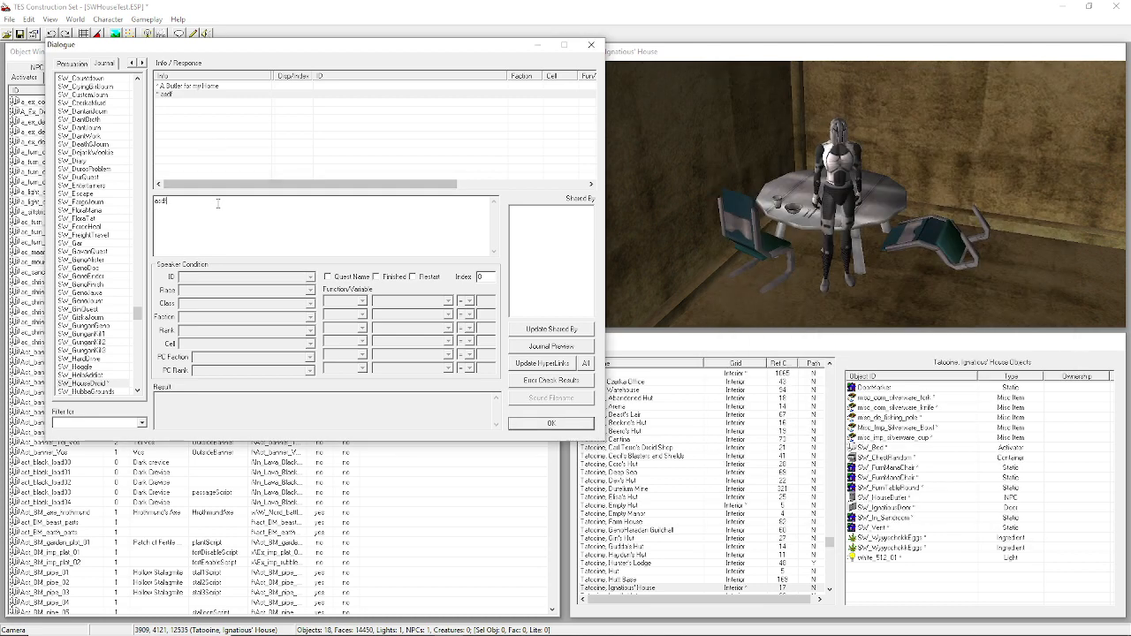
{"action": "double_click", "coordinate": [161, 201]}
{"action": "key", "text": "ctrl+v"}
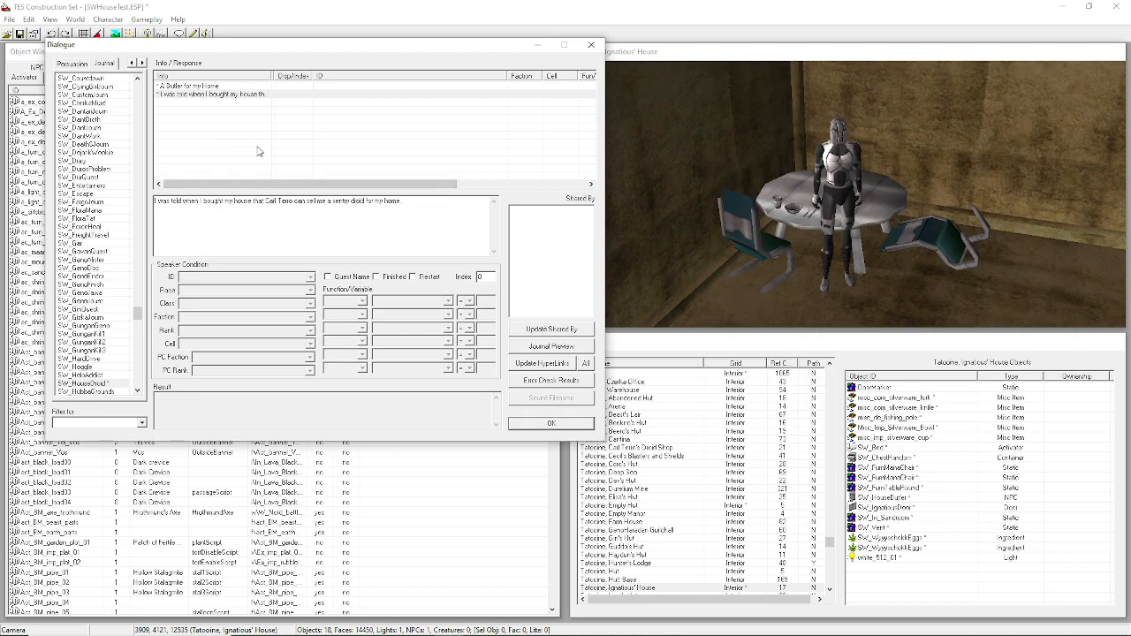
{"action": "left_click", "coordinate": [205, 94]}
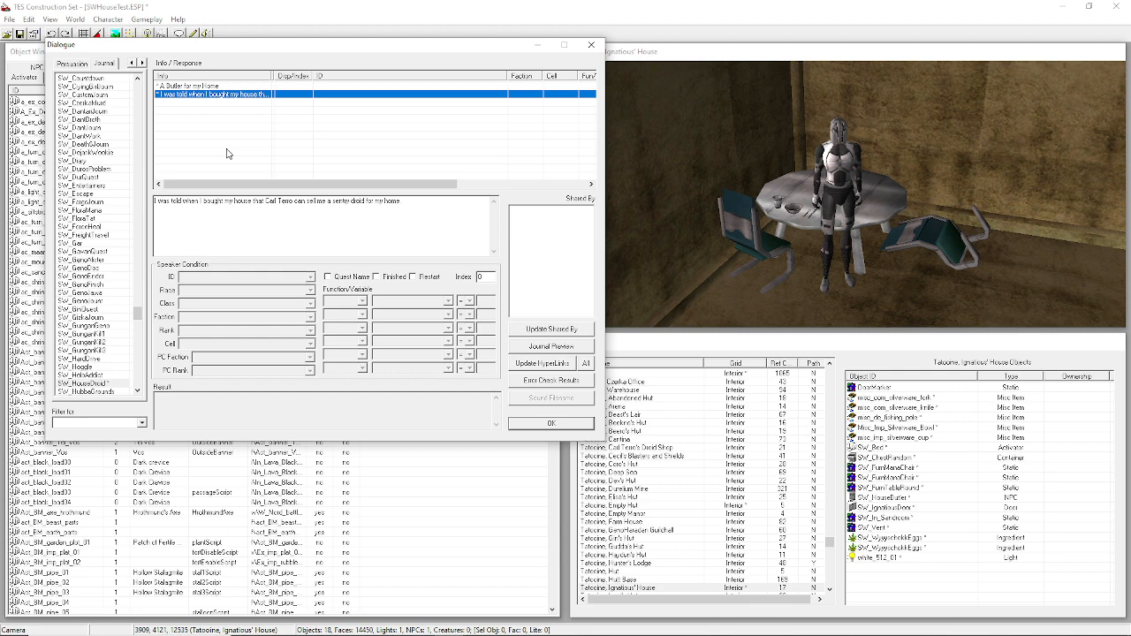
{"action": "key", "text": "Tab"}
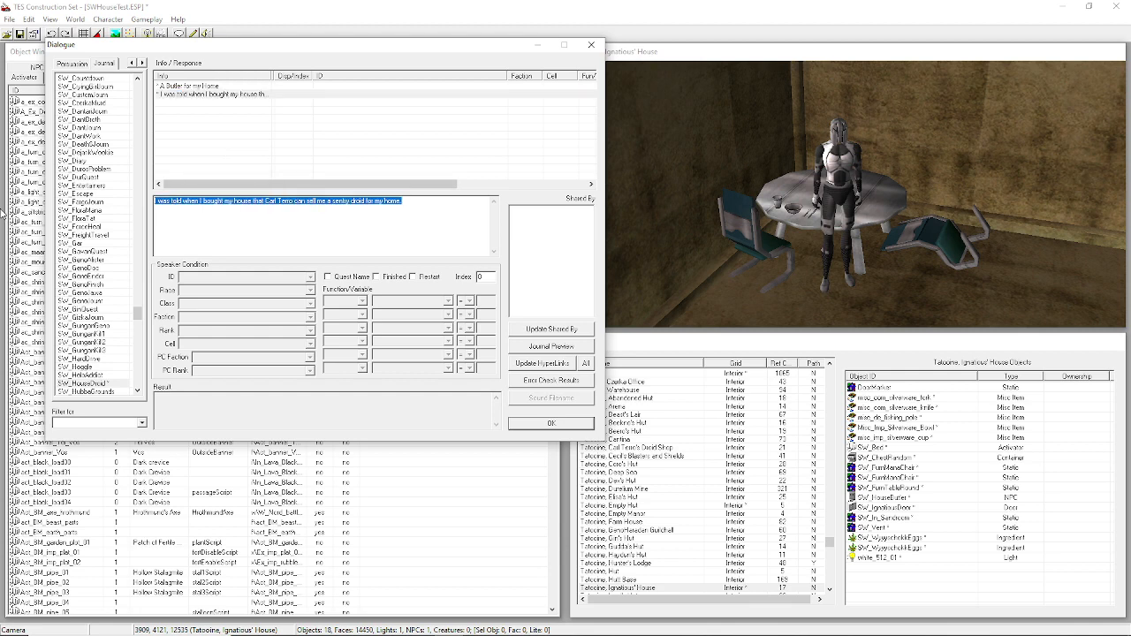
{"action": "left_click", "coordinate": [194, 88]}
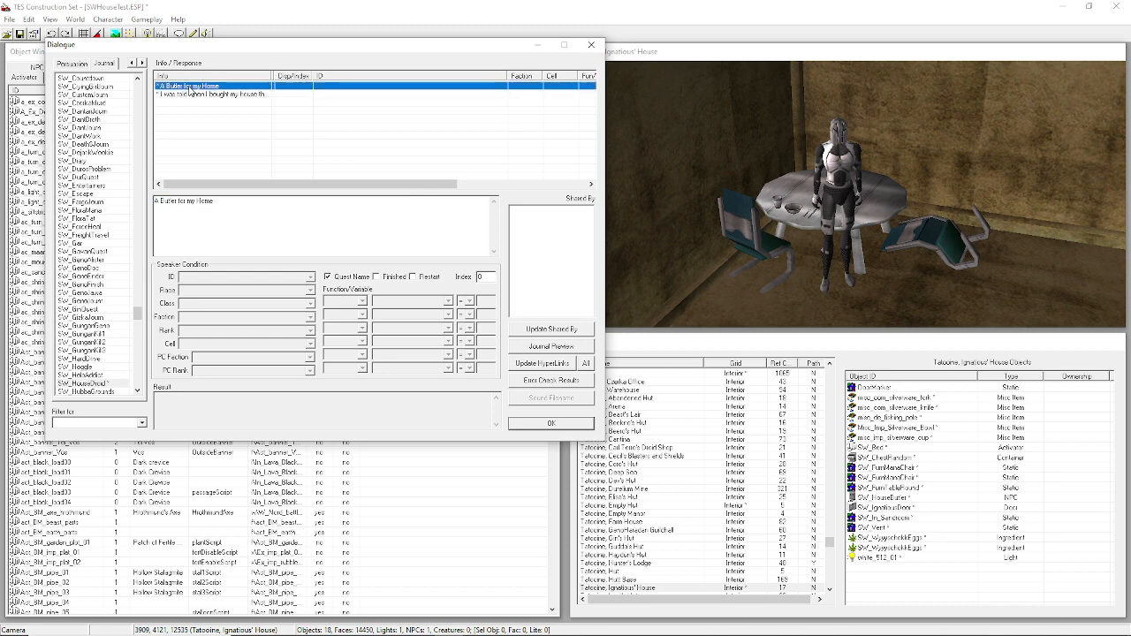
Check the note numbers in Notepad and set the "I was told when I bought my house" journal entry's index to 5.
{"action": "left_click", "coordinate": [196, 94]}
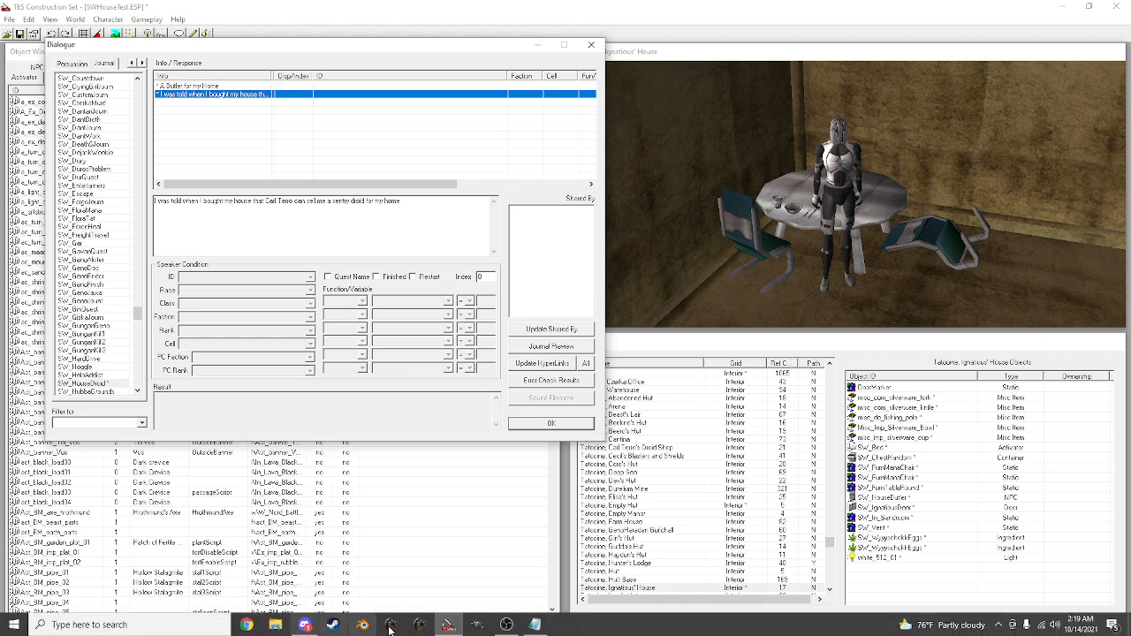
{"action": "left_click", "coordinate": [535, 625]}
{"action": "key", "text": "Home"}
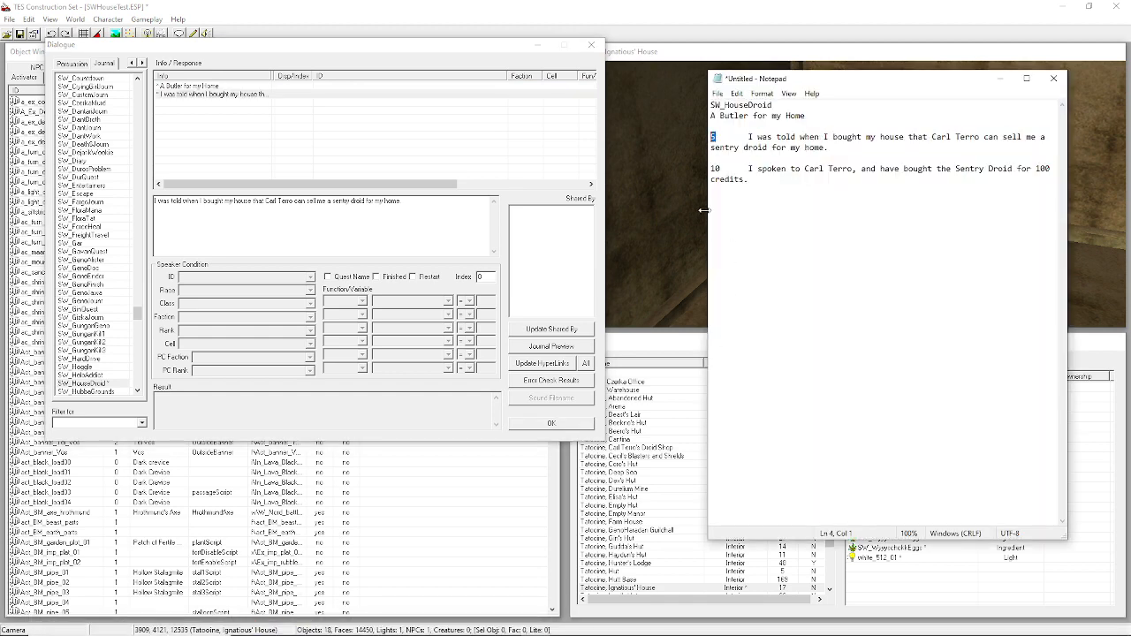
{"action": "key", "text": "Down"}
{"action": "key", "text": "Down"}
{"action": "key", "text": "shift+Down"}
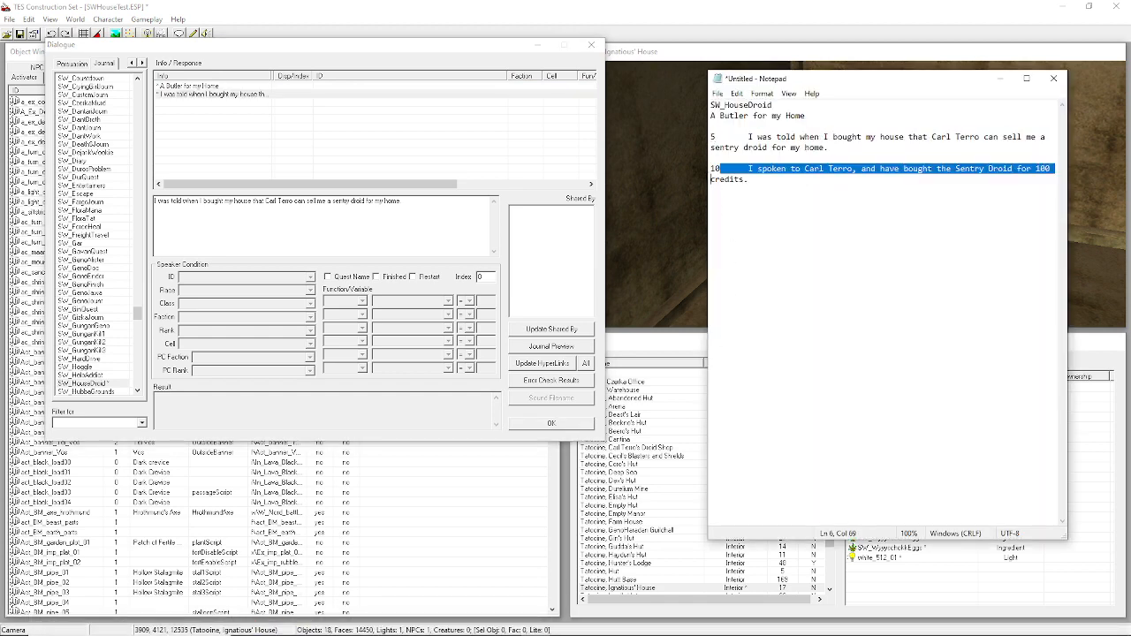
{"action": "left_click", "coordinate": [712, 138]}
{"action": "left_click", "coordinate": [415, 148]}
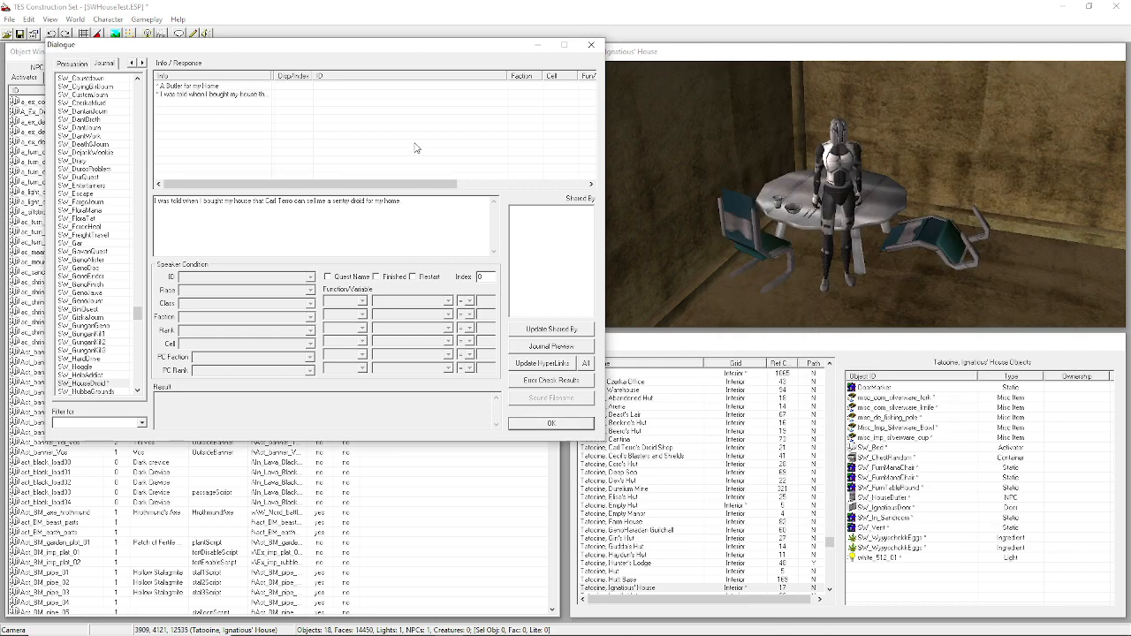
{"action": "double_click", "coordinate": [486, 278]}
{"action": "type", "text": "5"}
{"action": "left_click", "coordinate": [106, 383]}
{"action": "left_click", "coordinate": [284, 136]}
{"action": "left_click", "coordinate": [244, 94]}
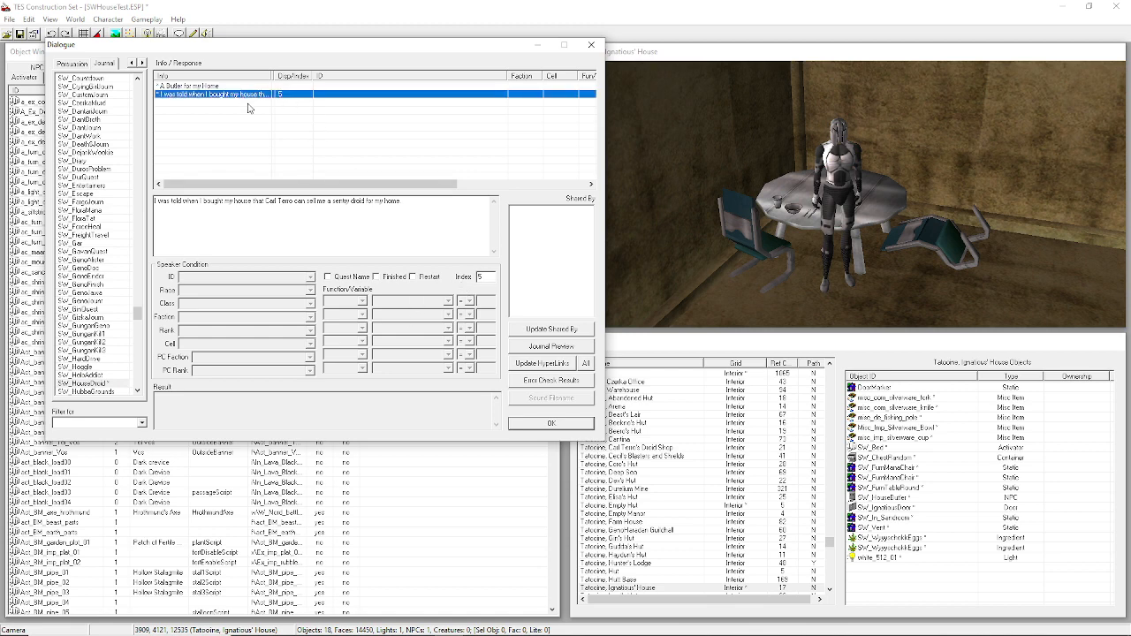
{"action": "left_click", "coordinate": [461, 221]}
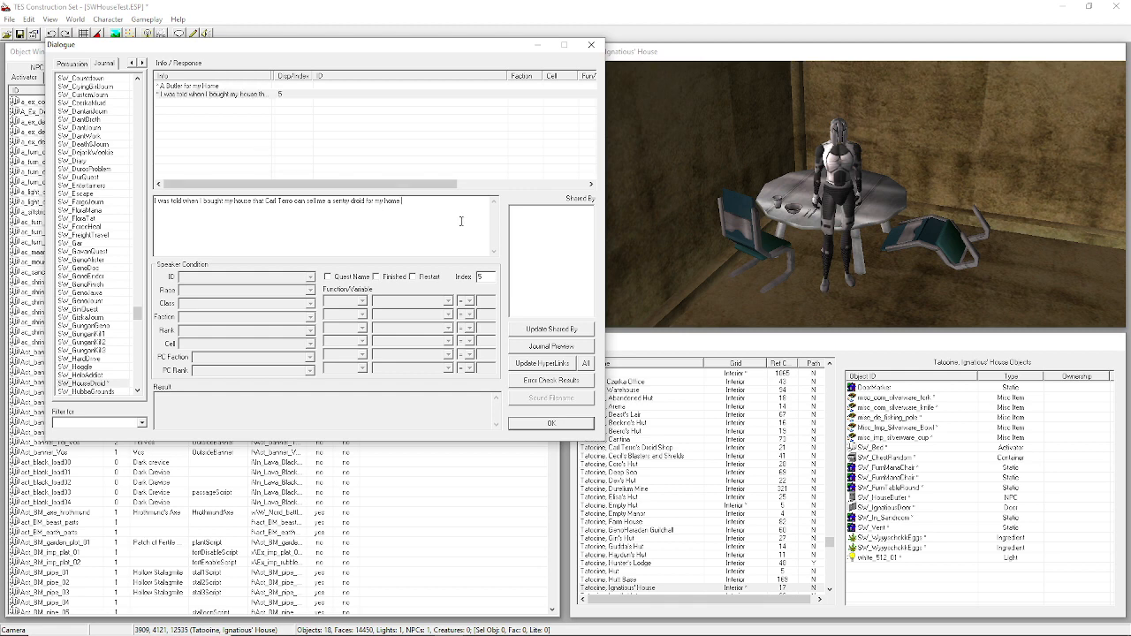
{"action": "left_click_drag", "start_coordinate": [460, 221], "coordinate": [65, 250]}
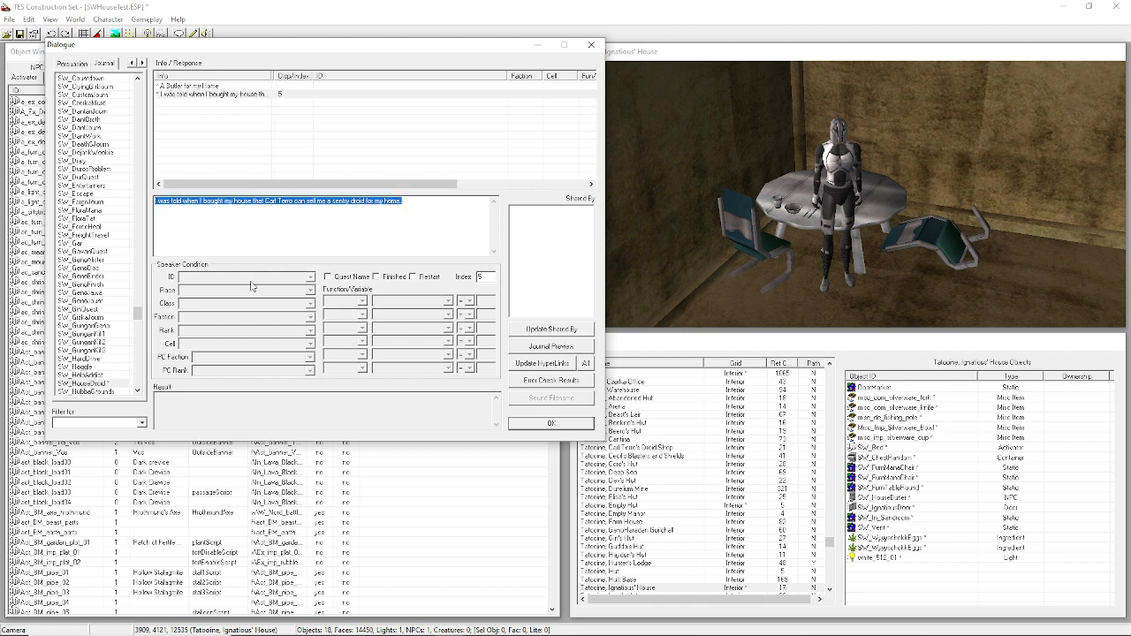
{"action": "left_click", "coordinate": [321, 246]}
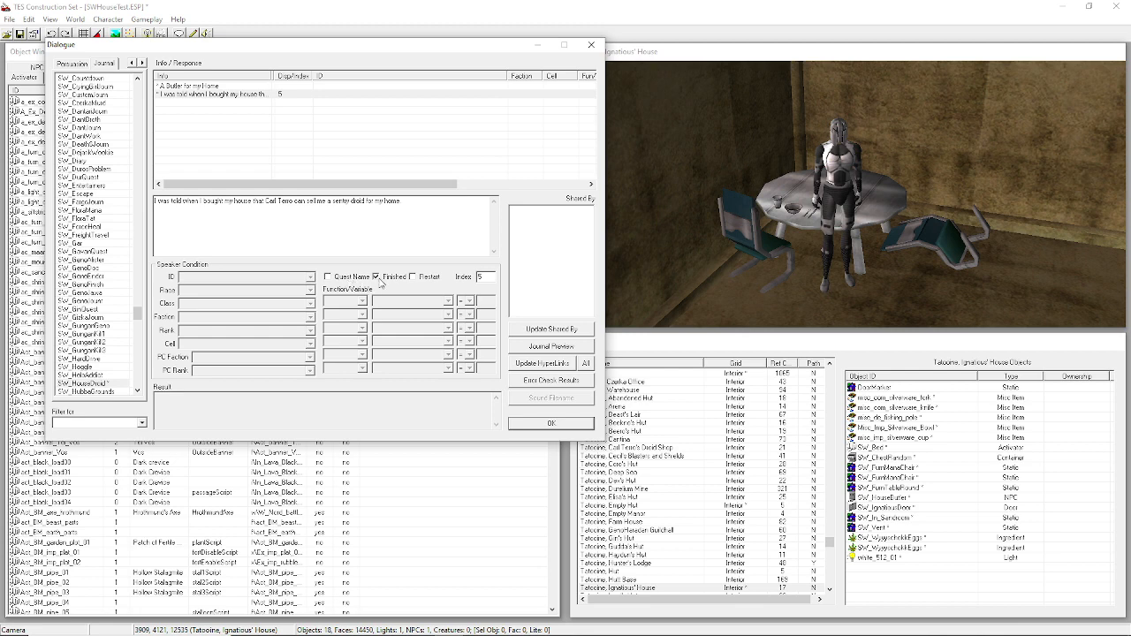
{"action": "left_click", "coordinate": [377, 277]}
{"action": "left_click", "coordinate": [415, 278]}
{"action": "left_click", "coordinate": [399, 278]}
Add another empty entry to the SW_HouseDroid journal and set its index to 10.
{"action": "right_click", "coordinate": [273, 115]}
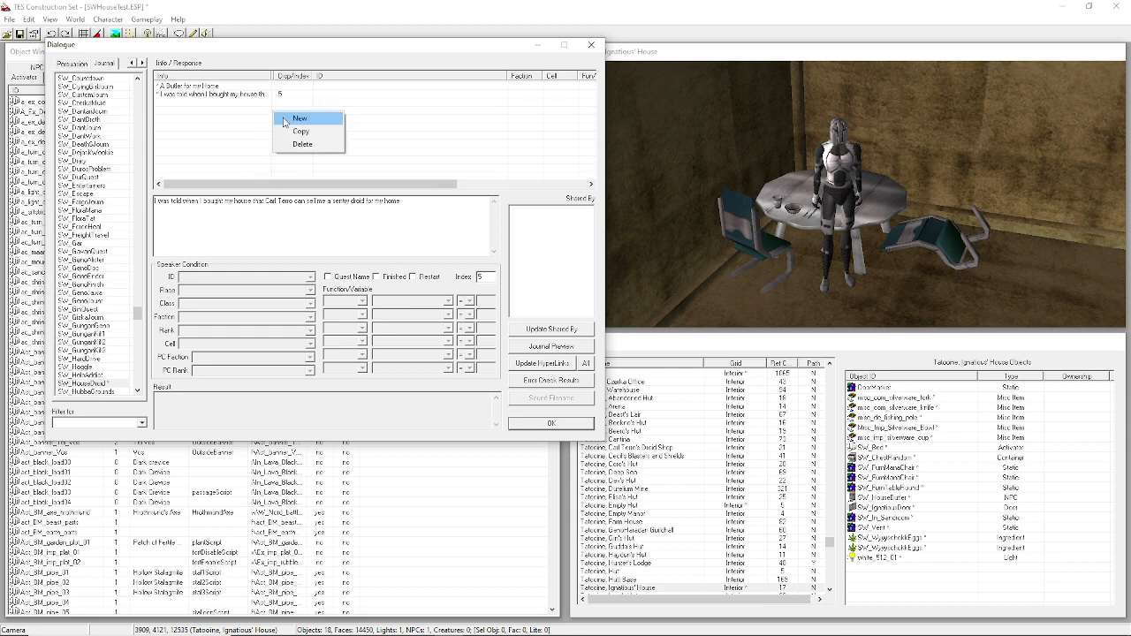
{"action": "left_click", "coordinate": [292, 116]}
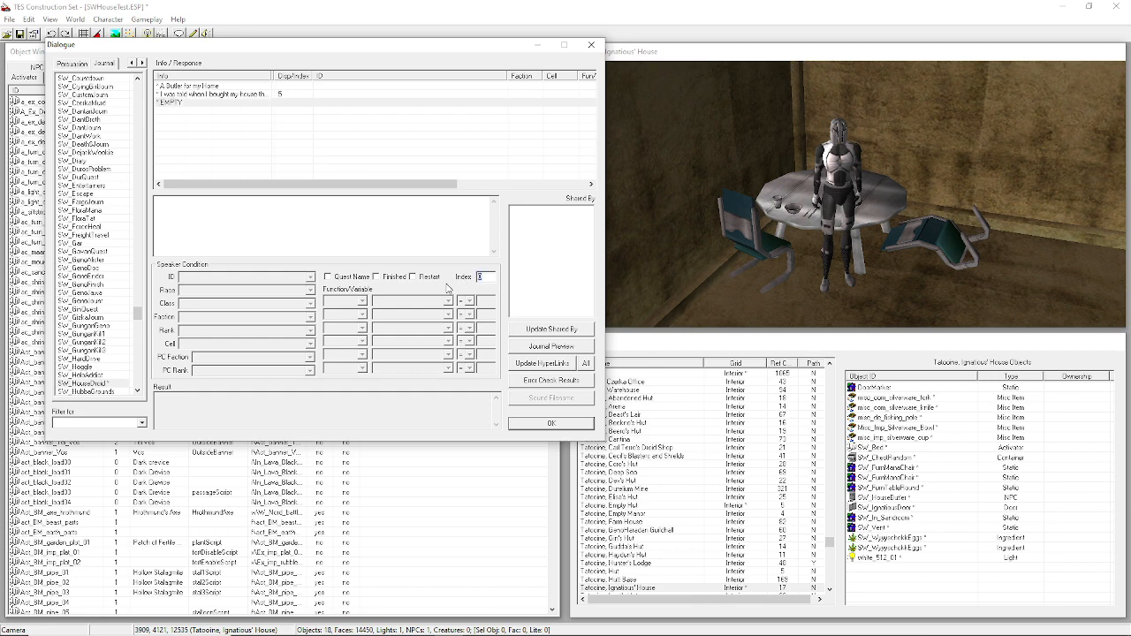
{"action": "type", "text": "20"}
{"action": "left_click_drag", "start_coordinate": [492, 276], "coordinate": [475, 277]}
{"action": "type", "text": "10"}
{"action": "left_click", "coordinate": [272, 123]}
{"action": "left_click", "coordinate": [245, 104]}
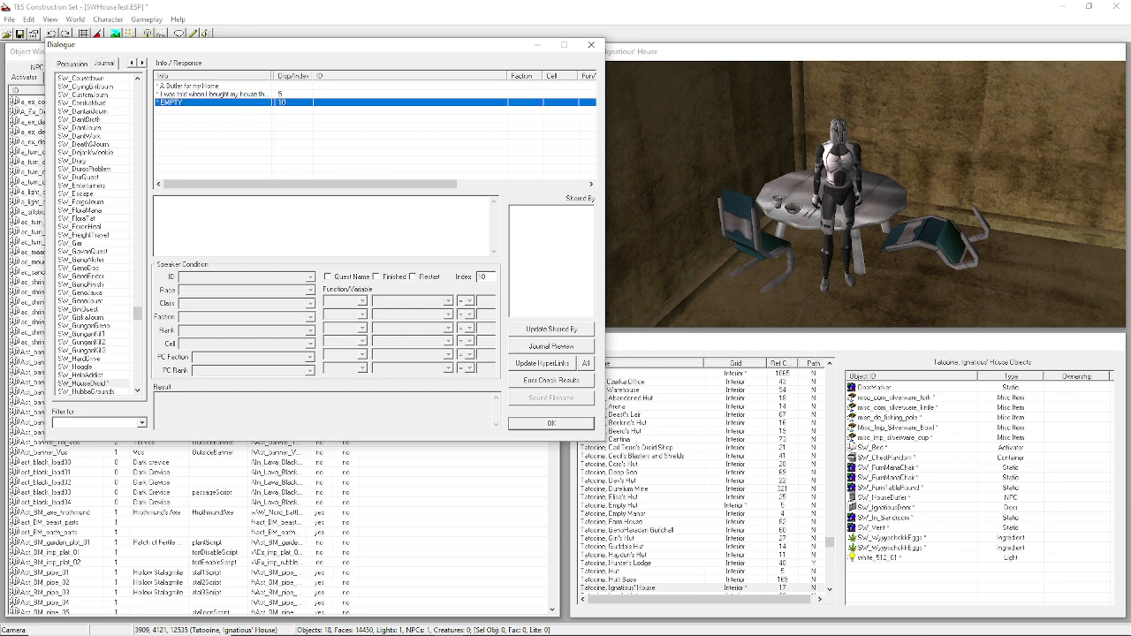
Copy note 10 from Notepad into the empty journal entry: "I spoken to Carl Terro, and have bought the Sentry Droid for 100 credits.".
{"action": "mouse_move", "coordinate": [351, 634]}
{"action": "left_click", "coordinate": [535, 624]}
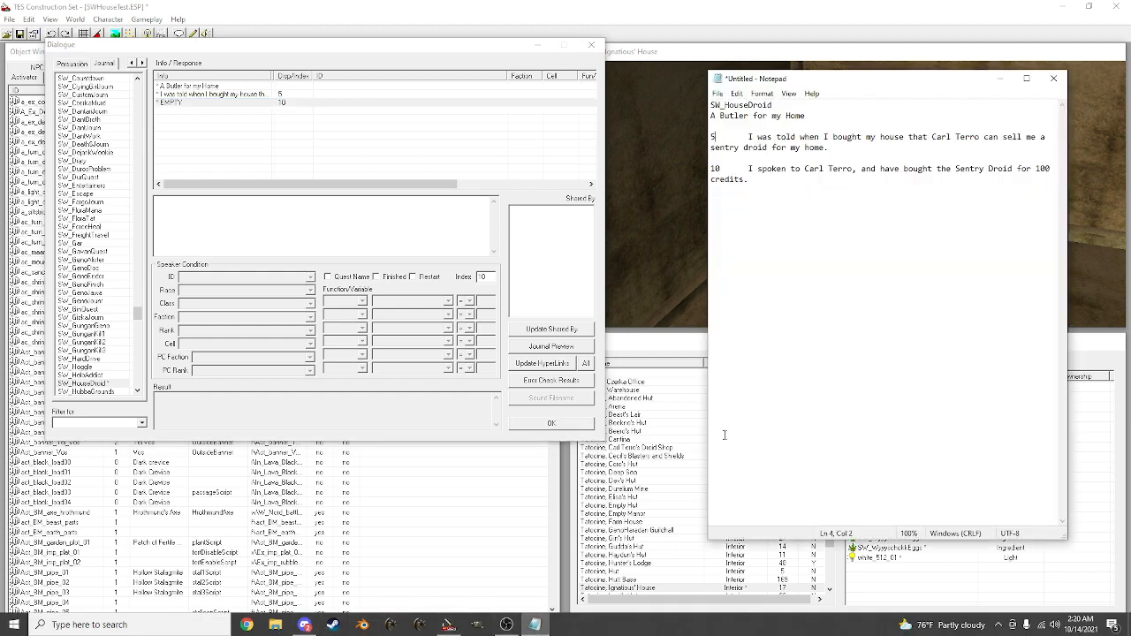
{"action": "left_click_drag", "start_coordinate": [749, 179], "coordinate": [749, 168]}
{"action": "left_click", "coordinate": [773, 203]}
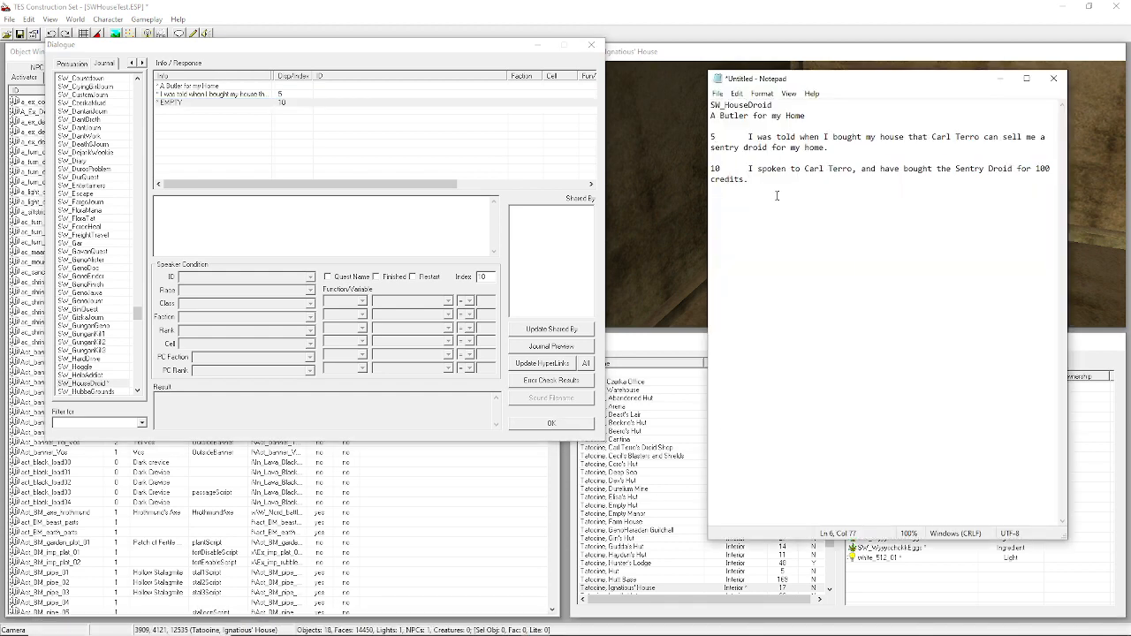
{"action": "left_click", "coordinate": [262, 104]}
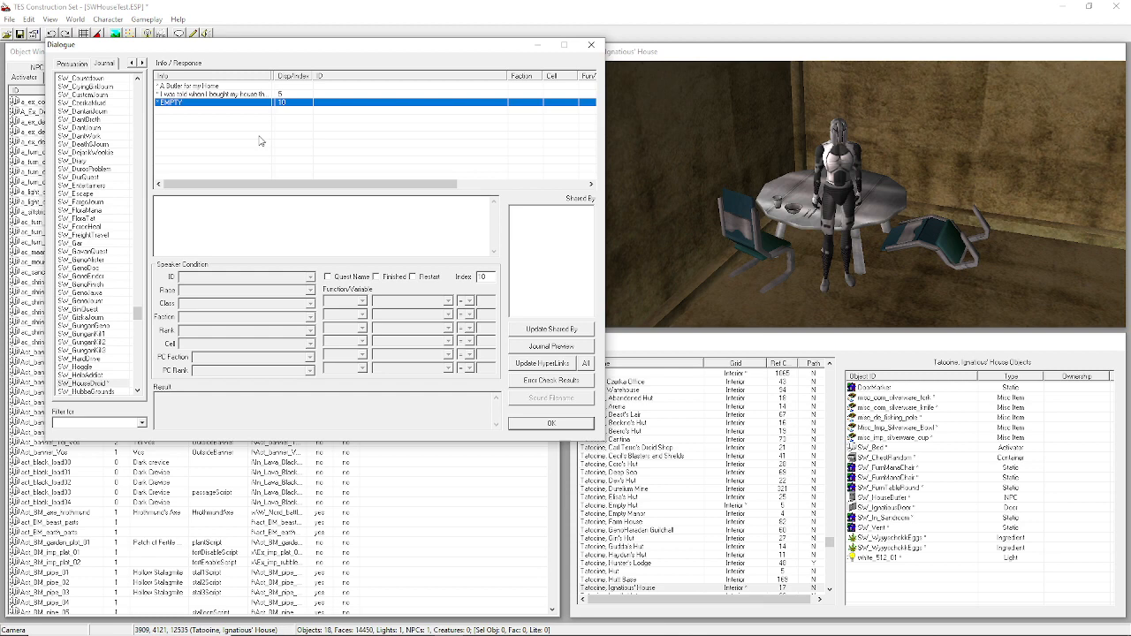
{"action": "left_click", "coordinate": [283, 199]}
{"action": "type", "text": "I spoken to Cal Terro, and have bought the Sentry Droid for 100 credits."}
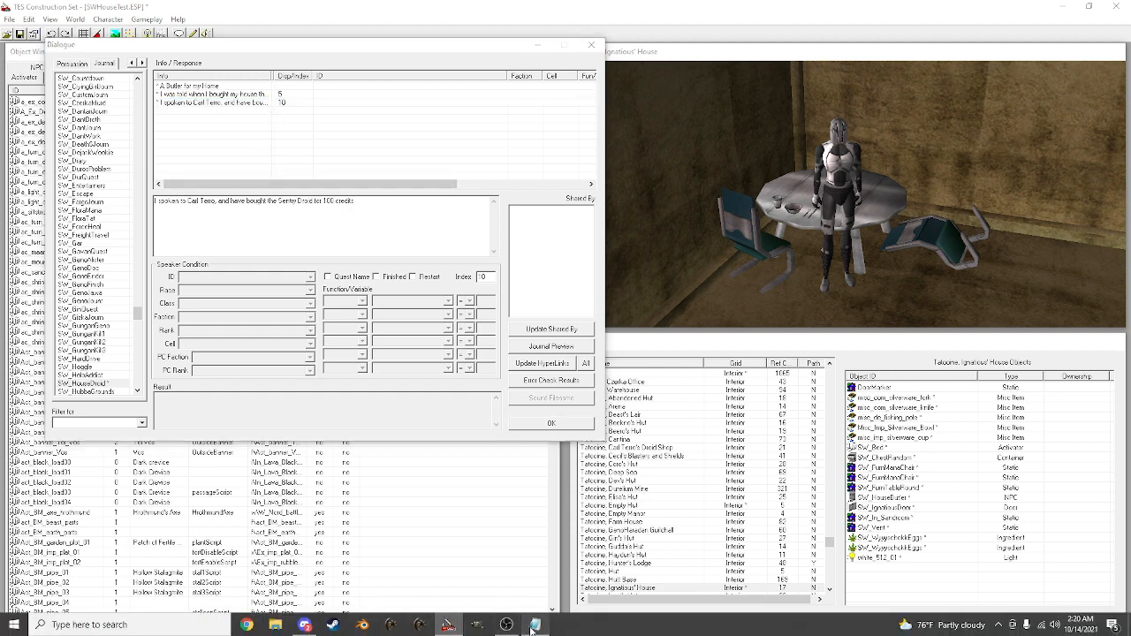
Review the drafted quest notes in Notepad, examining the number and wording of note 10.
{"action": "left_click", "coordinate": [533, 626]}
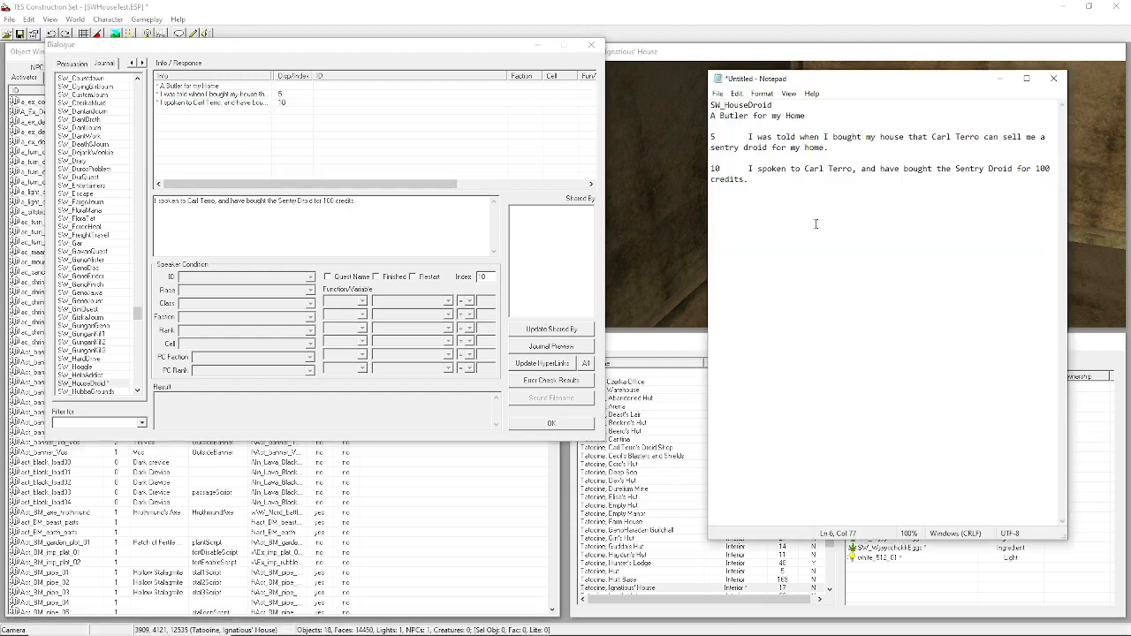
{"action": "key", "text": "ctrl+a"}
{"action": "left_click", "coordinate": [877, 204]}
{"action": "key", "text": "ctrl+a"}
{"action": "left_click", "coordinate": [795, 196]}
{"action": "double_click", "coordinate": [716, 168]}
{"action": "left_click", "coordinate": [768, 176]}
{"action": "left_click_drag", "start_coordinate": [723, 169], "coordinate": [711, 169]}
{"action": "left_click", "coordinate": [784, 175]}
{"action": "left_click_drag", "start_coordinate": [783, 174], "coordinate": [748, 169]}
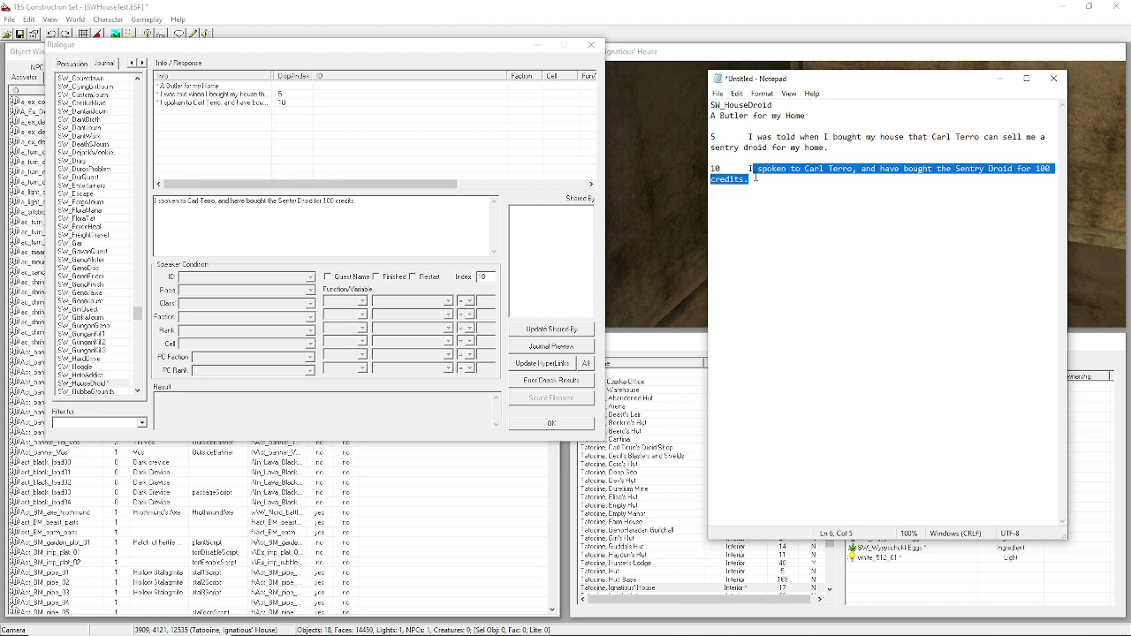
{"action": "left_click", "coordinate": [756, 178]}
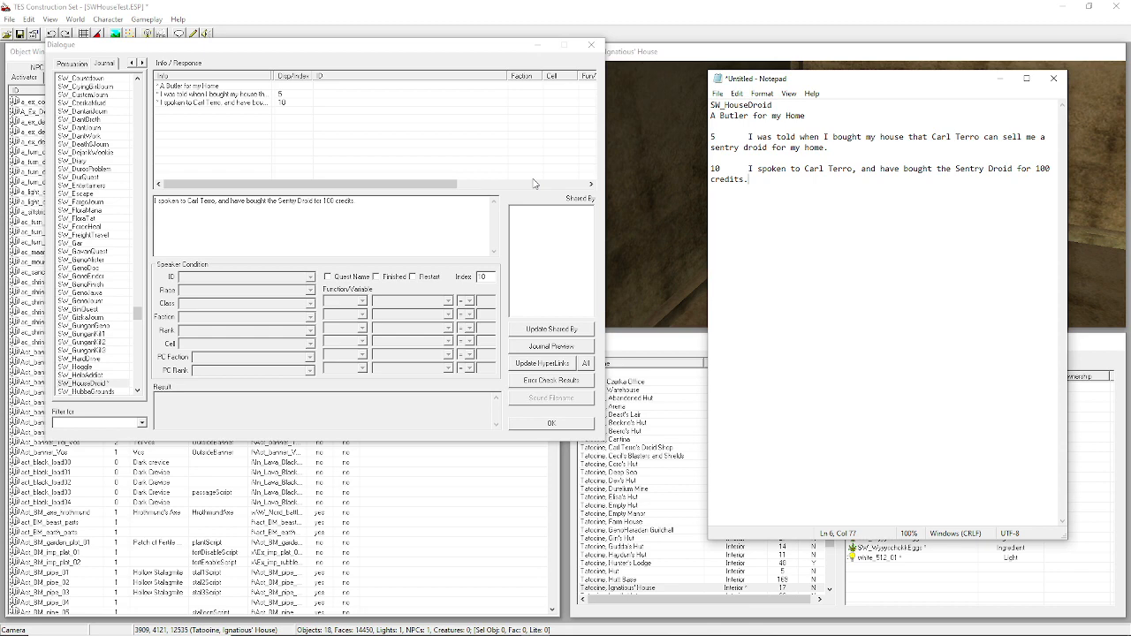
{"action": "left_click", "coordinate": [323, 120]}
{"action": "left_click", "coordinate": [132, 63]}
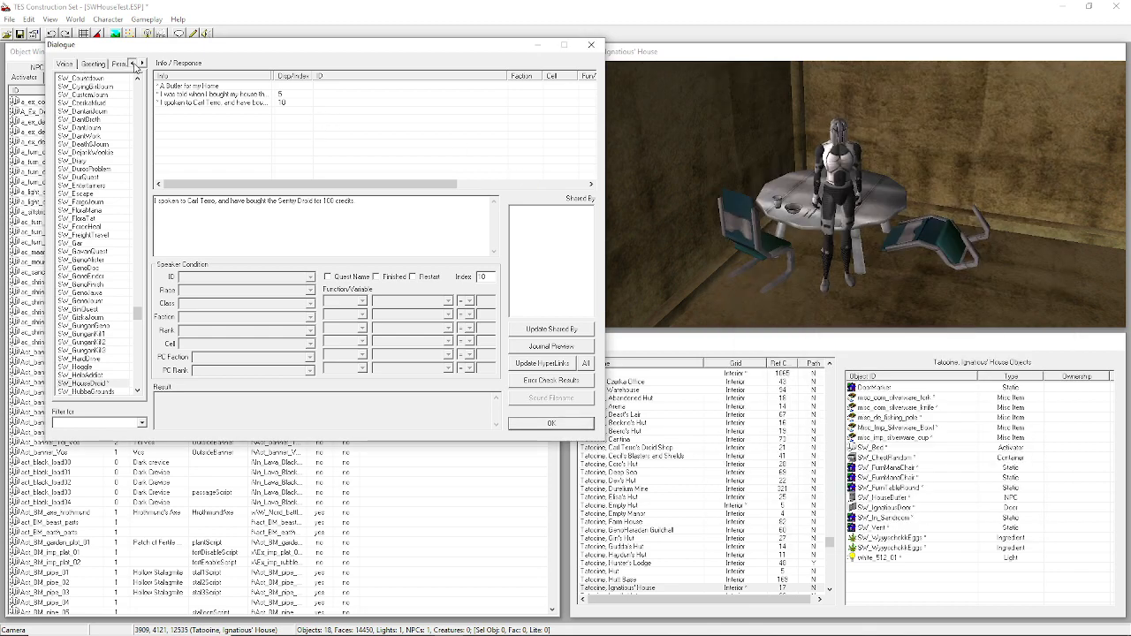
{"action": "left_click", "coordinate": [141, 63]}
{"action": "left_click", "coordinate": [142, 63]}
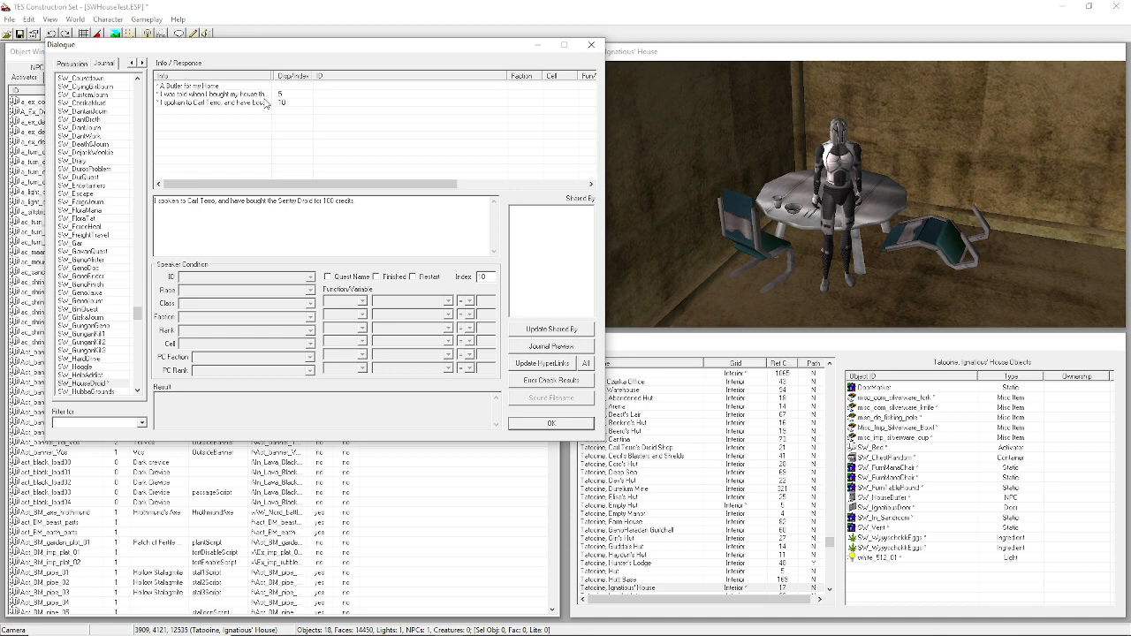
{"action": "left_click", "coordinate": [535, 625]}
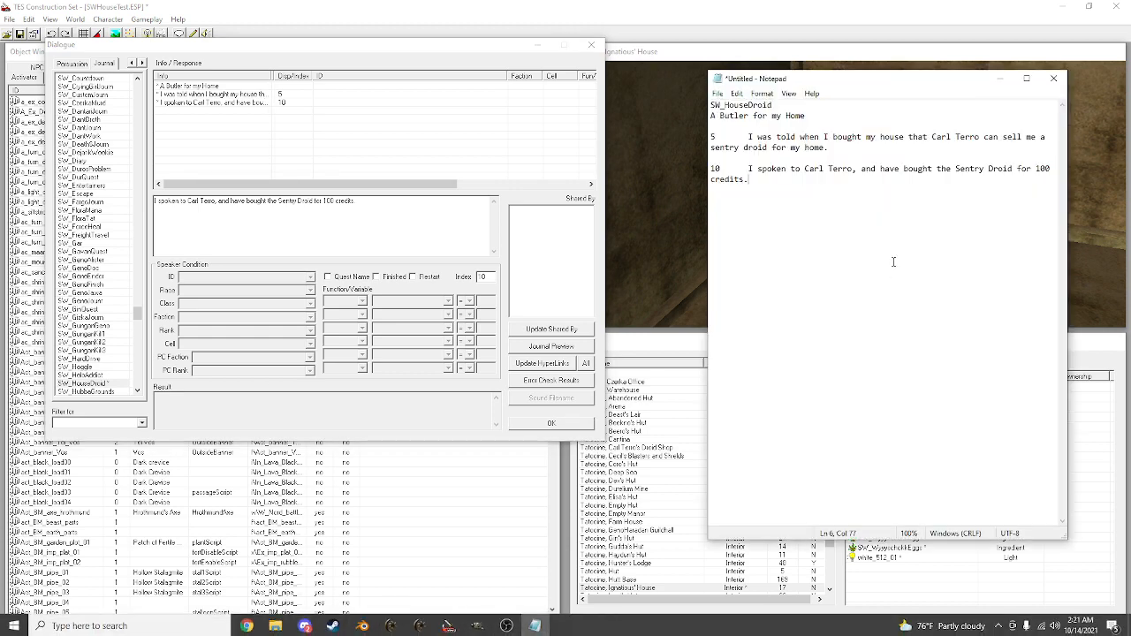
Return to the TES Construction Set and flag the SW_HouseDroid journal entry with index 10 as Finished.
{"action": "left_click", "coordinate": [361, 136]}
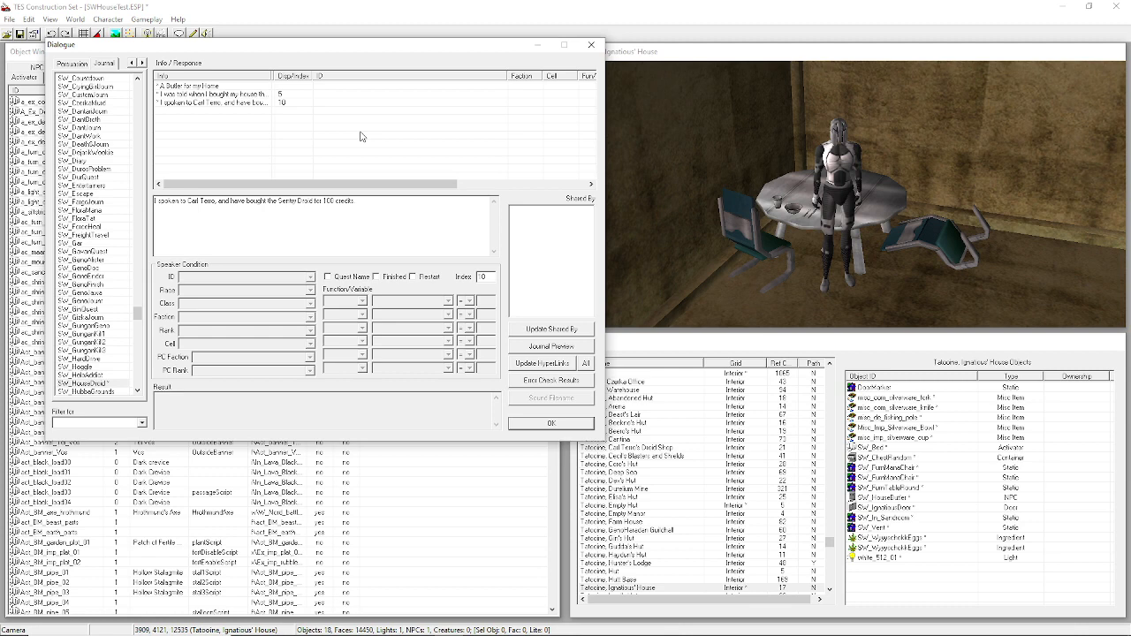
{"action": "left_click", "coordinate": [246, 102]}
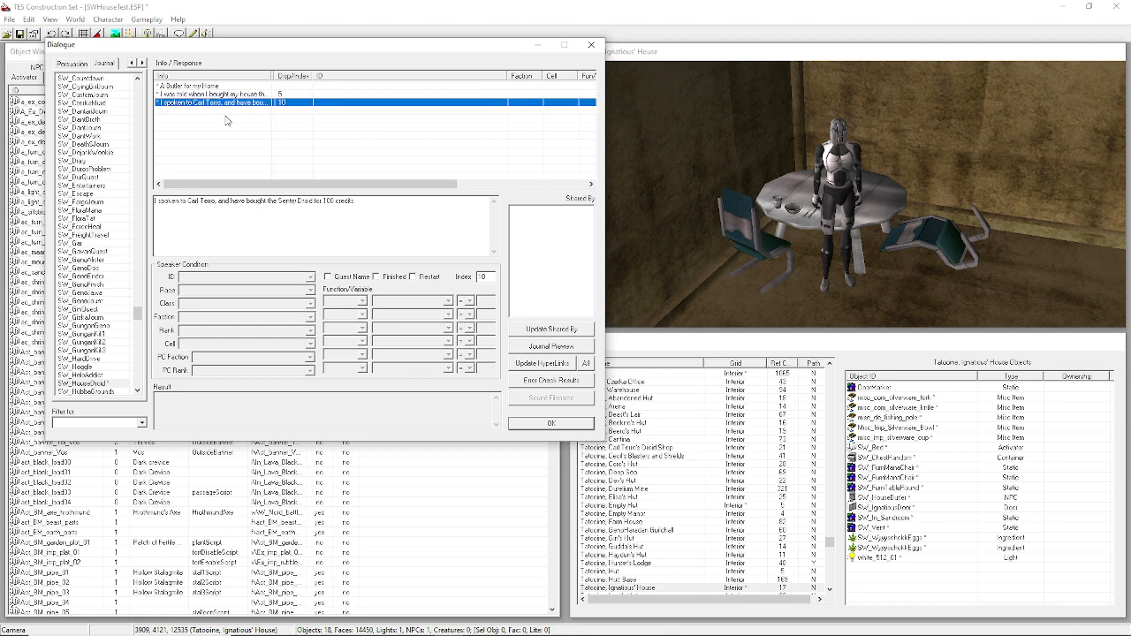
{"action": "left_click", "coordinate": [386, 276]}
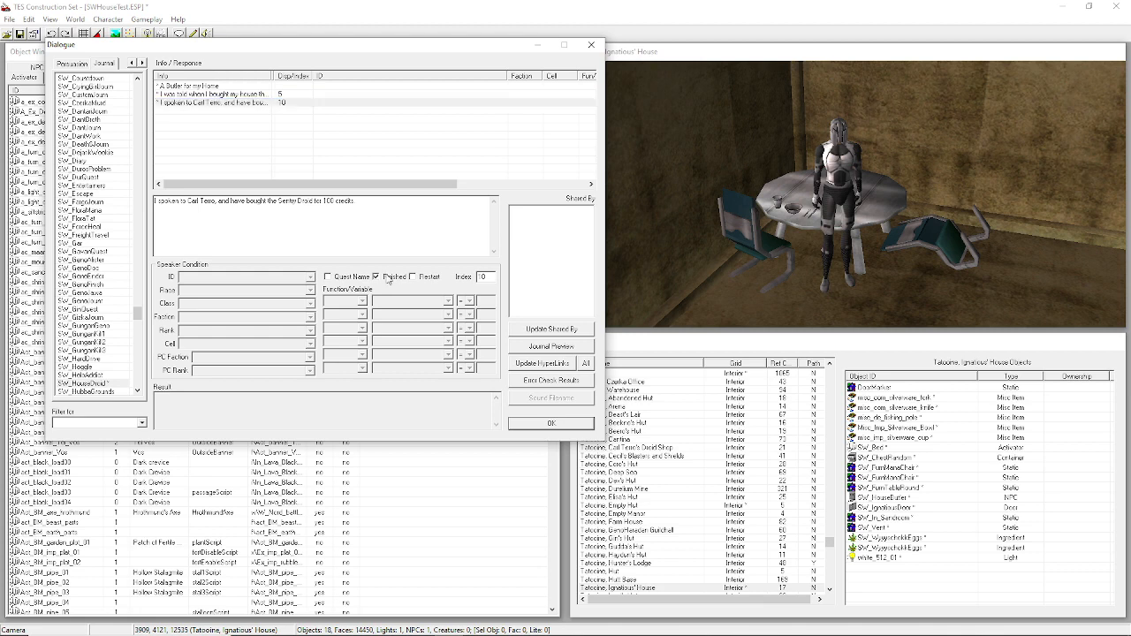
{"action": "left_click_drag", "start_coordinate": [332, 217], "coordinate": [250, 219]}
{"action": "left_click", "coordinate": [333, 231]}
{"action": "left_click", "coordinate": [202, 87]}
{"action": "left_click", "coordinate": [261, 104]}
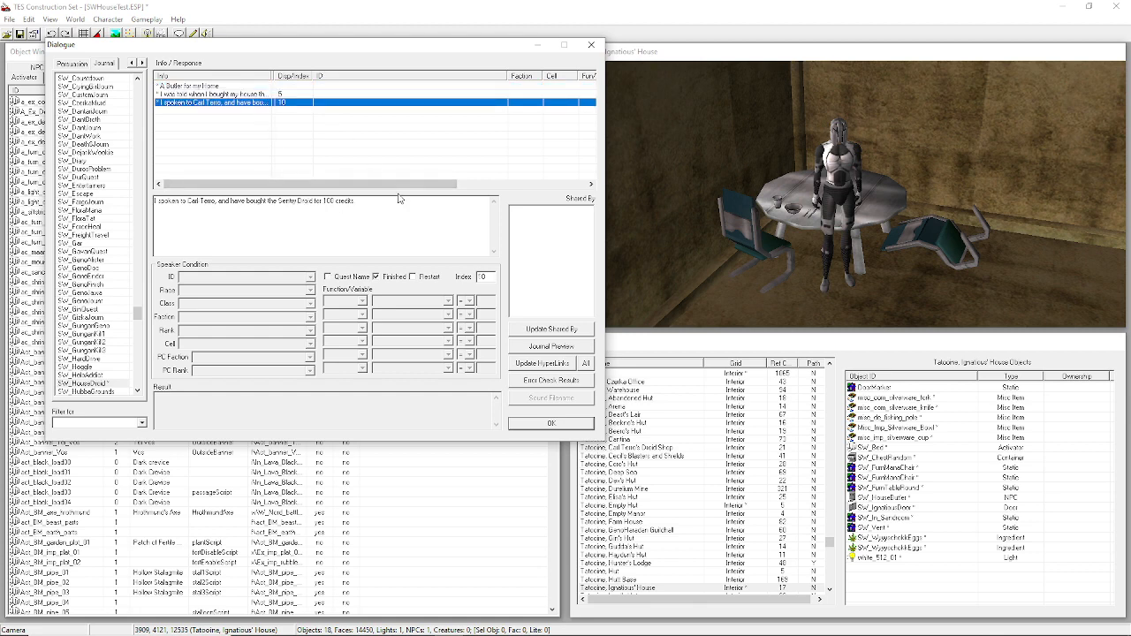
Glance at the Notepad quest notes, and look through the Topic and Journal categories in the Dialogue window.
{"action": "left_click", "coordinate": [380, 139]}
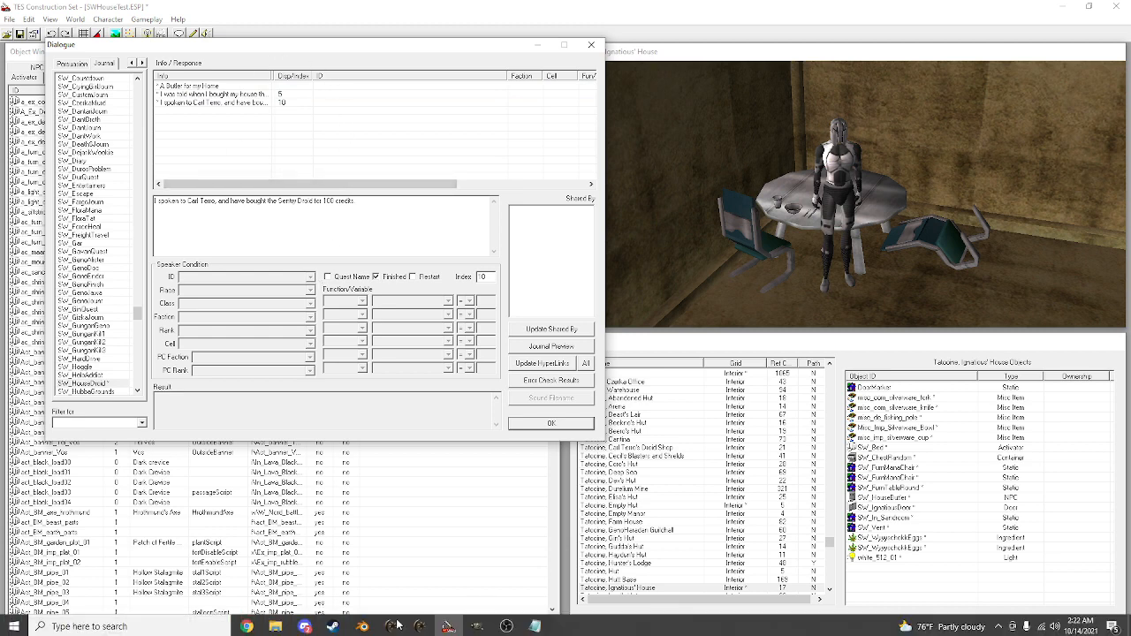
{"action": "left_click", "coordinate": [535, 625]}
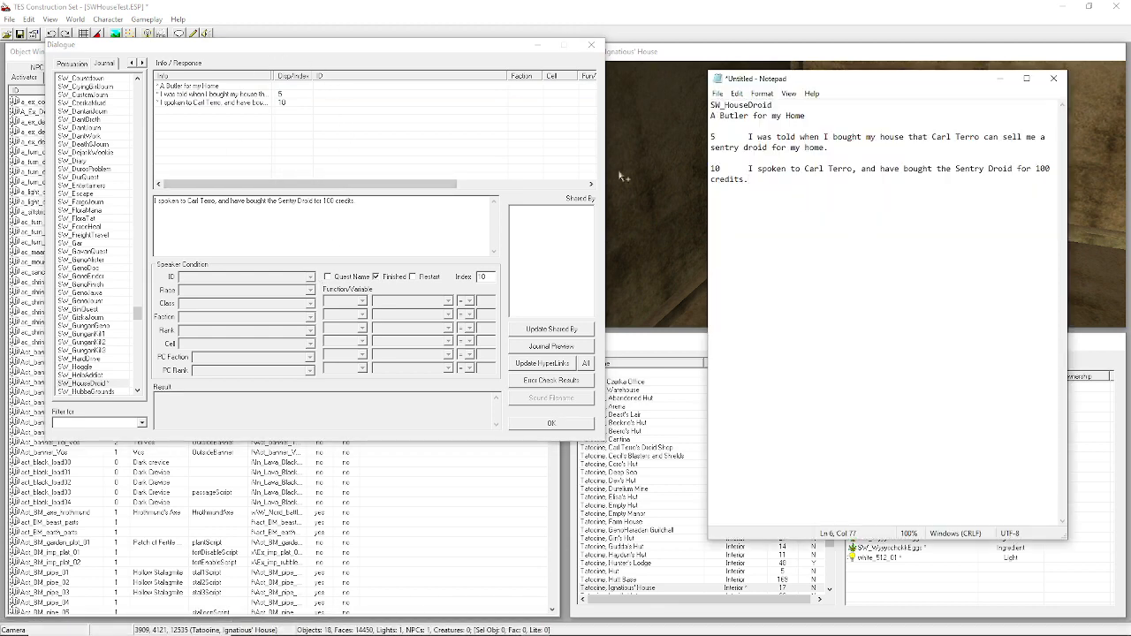
{"action": "left_click", "coordinate": [250, 141]}
{"action": "left_click", "coordinate": [132, 62]}
{"action": "left_click", "coordinate": [131, 62]}
{"action": "left_click", "coordinate": [132, 63]}
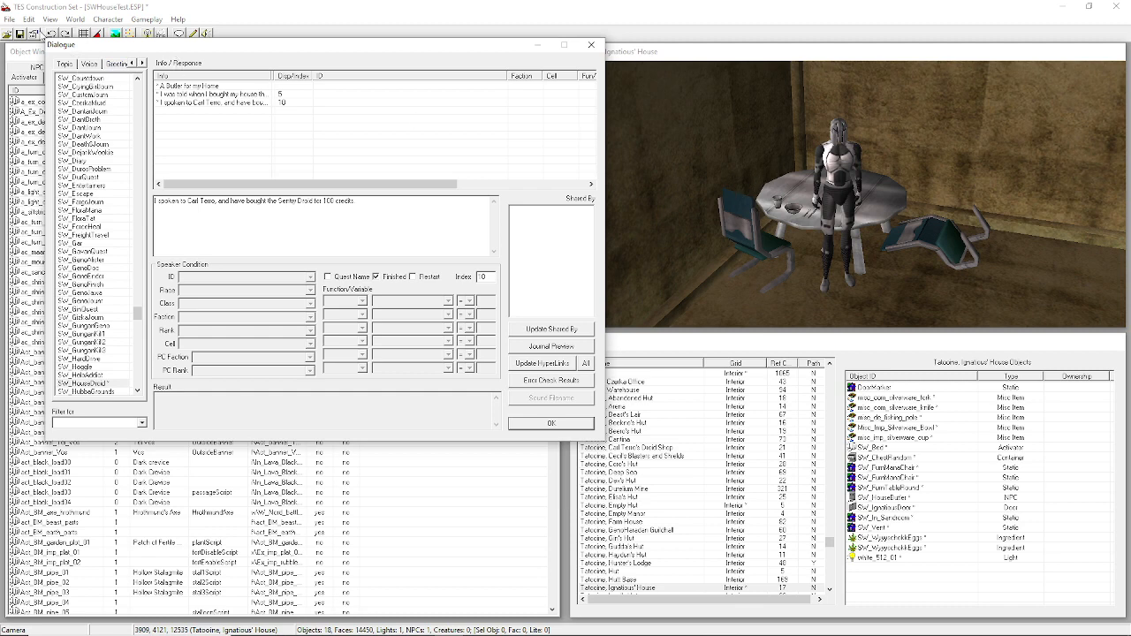
{"action": "left_click", "coordinate": [60, 63]}
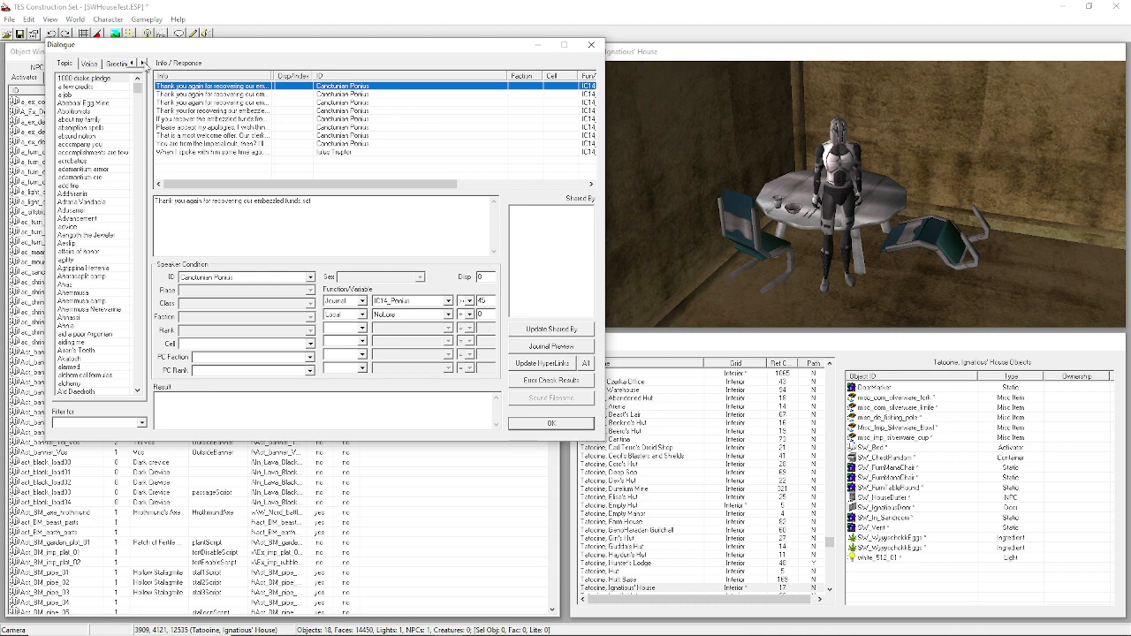
{"action": "left_click", "coordinate": [143, 63]}
{"action": "left_click", "coordinate": [142, 62]}
{"action": "left_click", "coordinate": [142, 62]}
{"action": "left_click", "coordinate": [104, 66]}
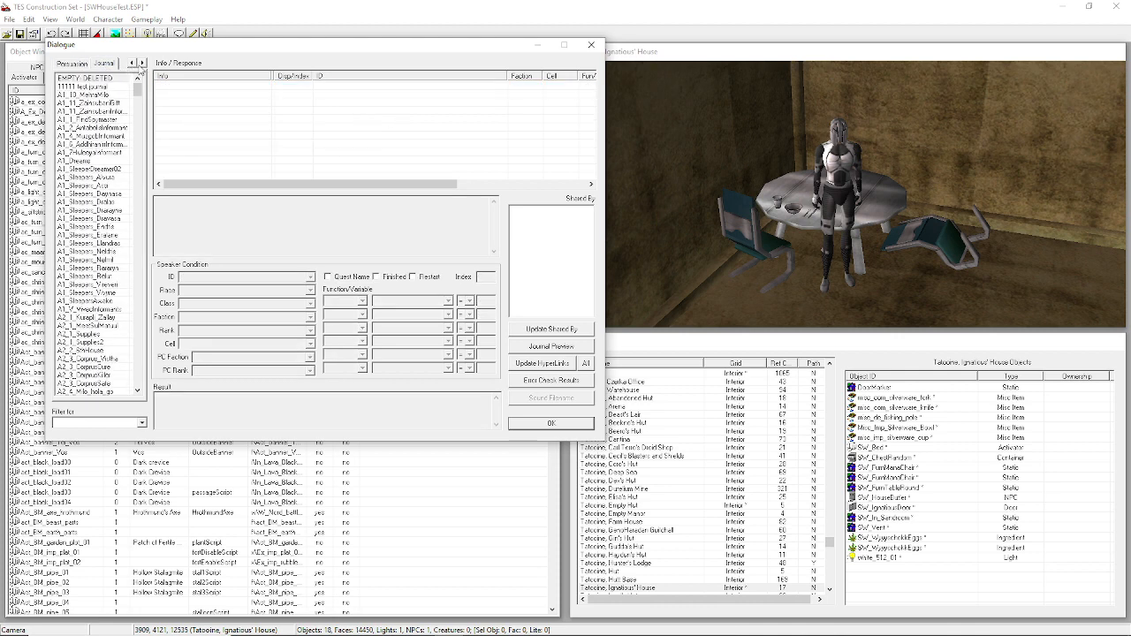
{"action": "left_click", "coordinate": [131, 63]}
{"action": "left_click", "coordinate": [132, 63]}
{"action": "left_click", "coordinate": [132, 63]}
{"action": "left_click", "coordinate": [70, 66]}
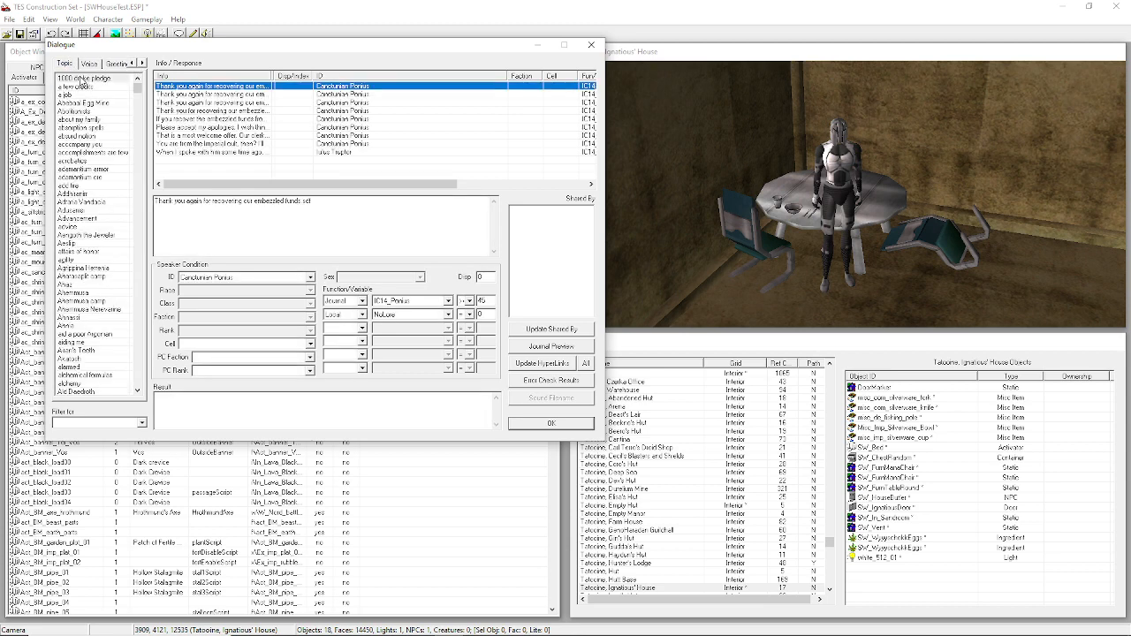
Switch to Notepad and add blank lines below note 10 to separate the next quest's notes.
{"action": "mouse_move", "coordinate": [306, 628]}
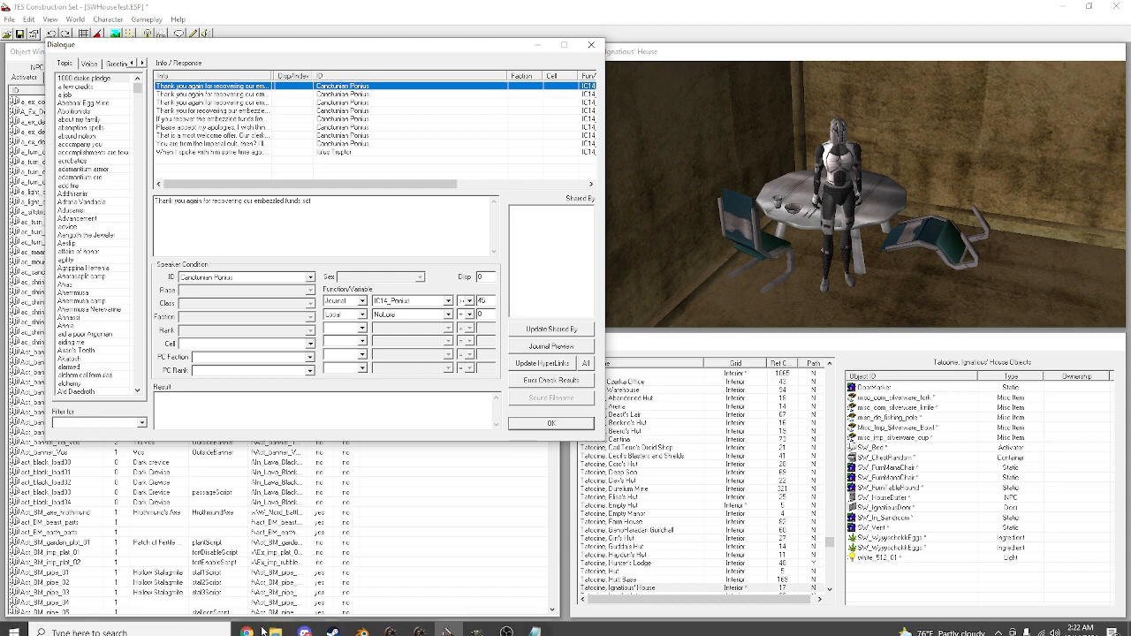
{"action": "left_click", "coordinate": [534, 625]}
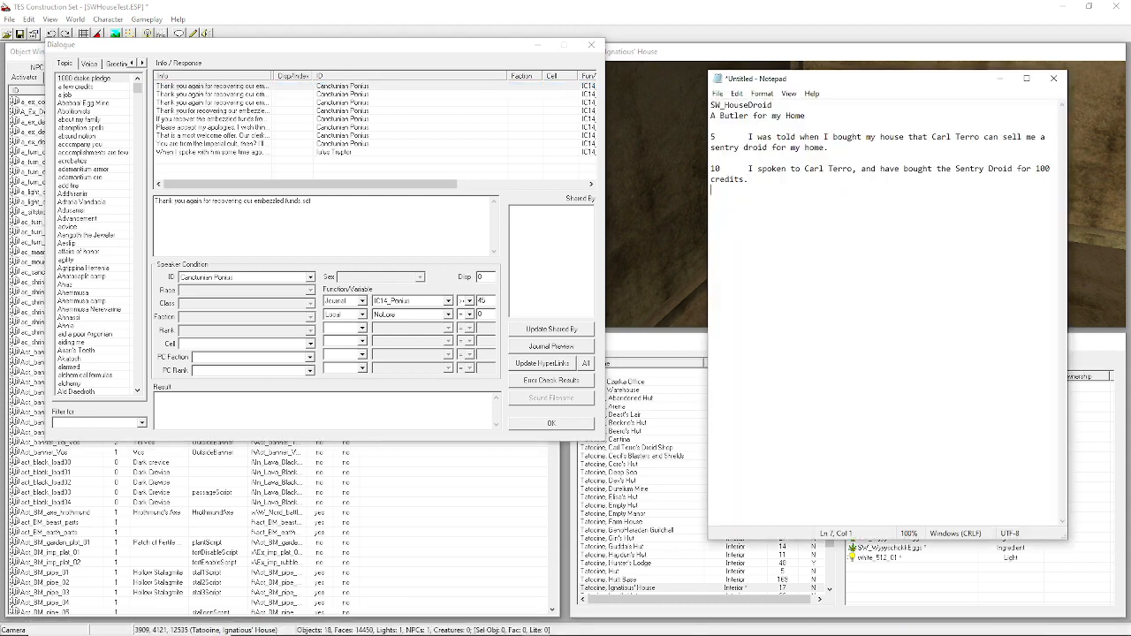
{"action": "key", "text": "Return"}
{"action": "key", "text": "Return"}
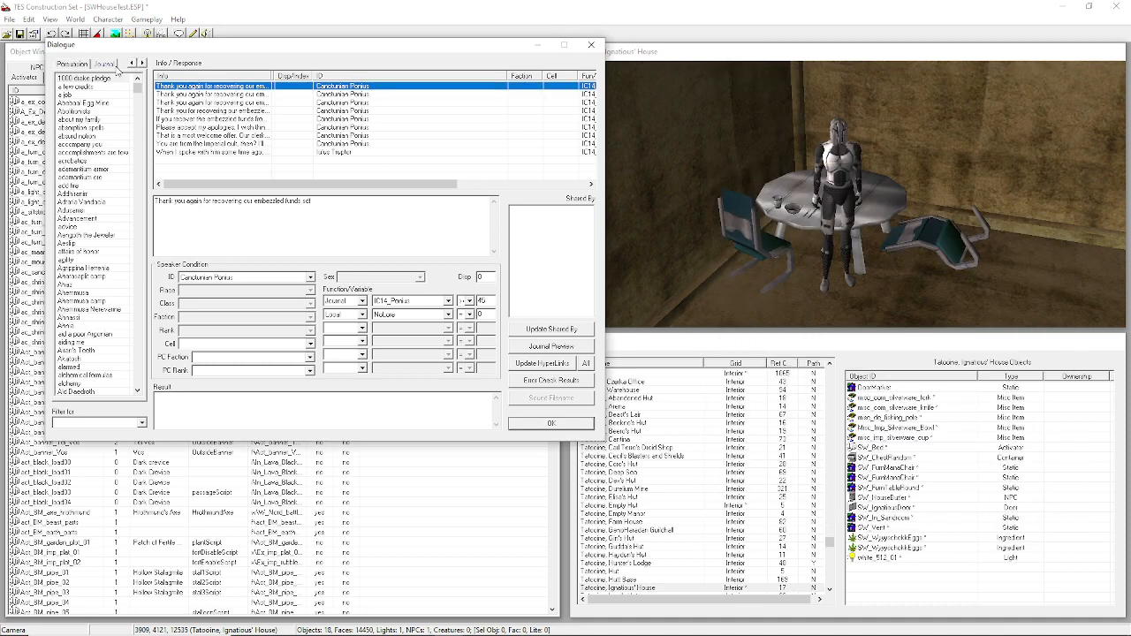
Return to the TES Construction Set and create a new journal named SW_BuyAHouse.
{"action": "left_click", "coordinate": [113, 65]}
{"action": "left_click", "coordinate": [94, 169]}
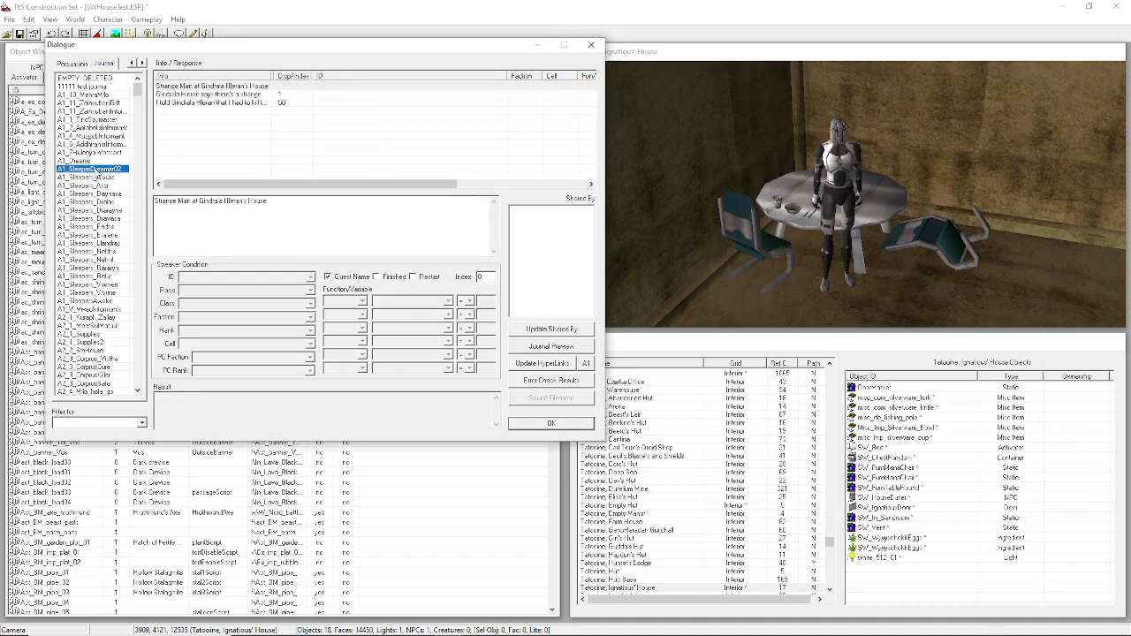
{"action": "type", "text": "sw_b"}
{"action": "left_click", "coordinate": [97, 171]}
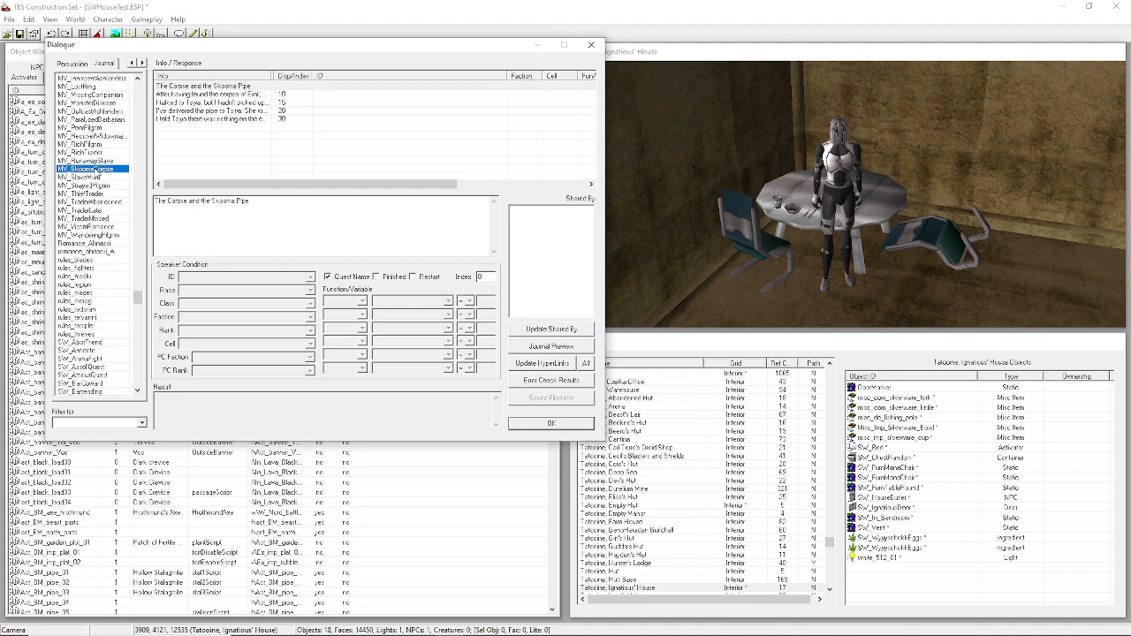
{"action": "type", "text": "sw_ho"}
{"action": "left_click", "coordinate": [96, 168]}
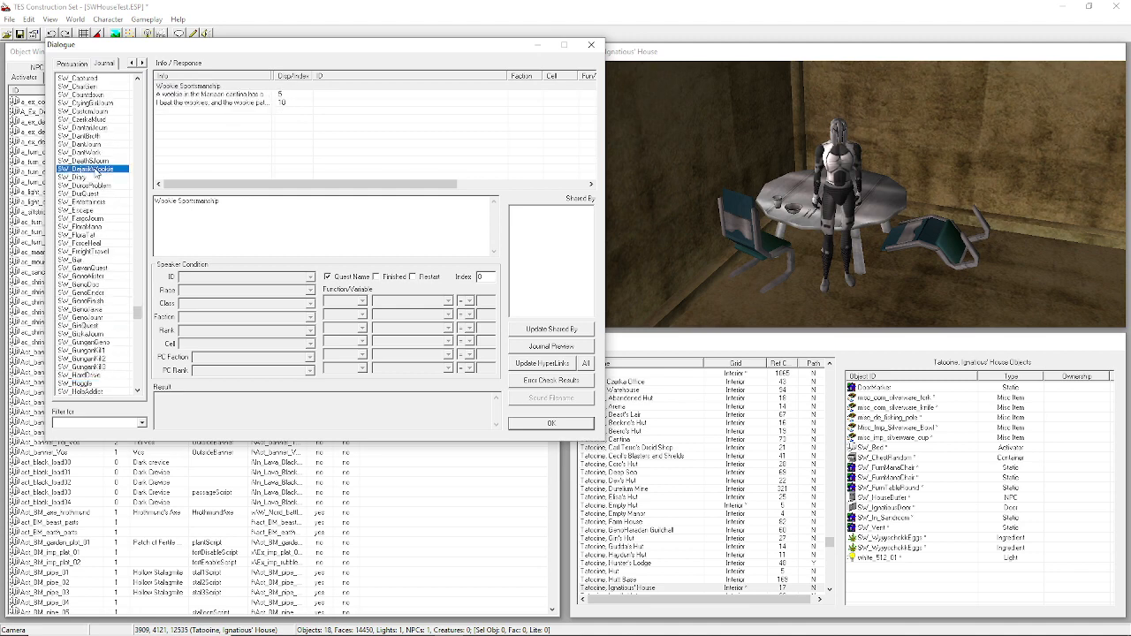
{"action": "right_click", "coordinate": [106, 170]}
{"action": "left_click", "coordinate": [119, 176]}
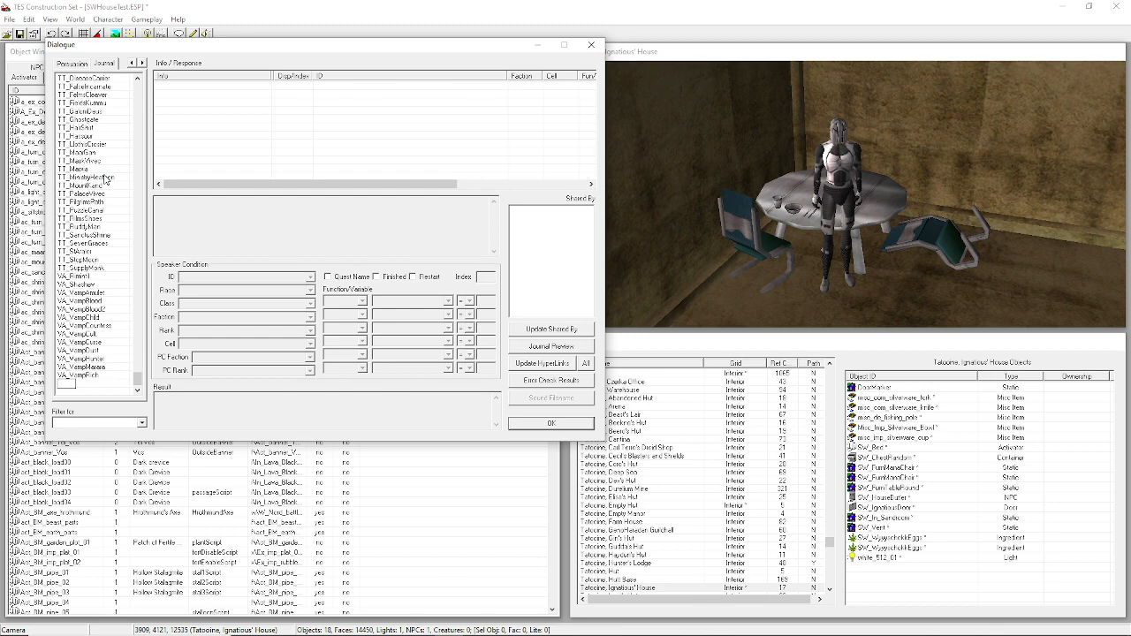
{"action": "type", "text": "SW_BuyAHouseButler"}
{"action": "key", "text": "Return"}
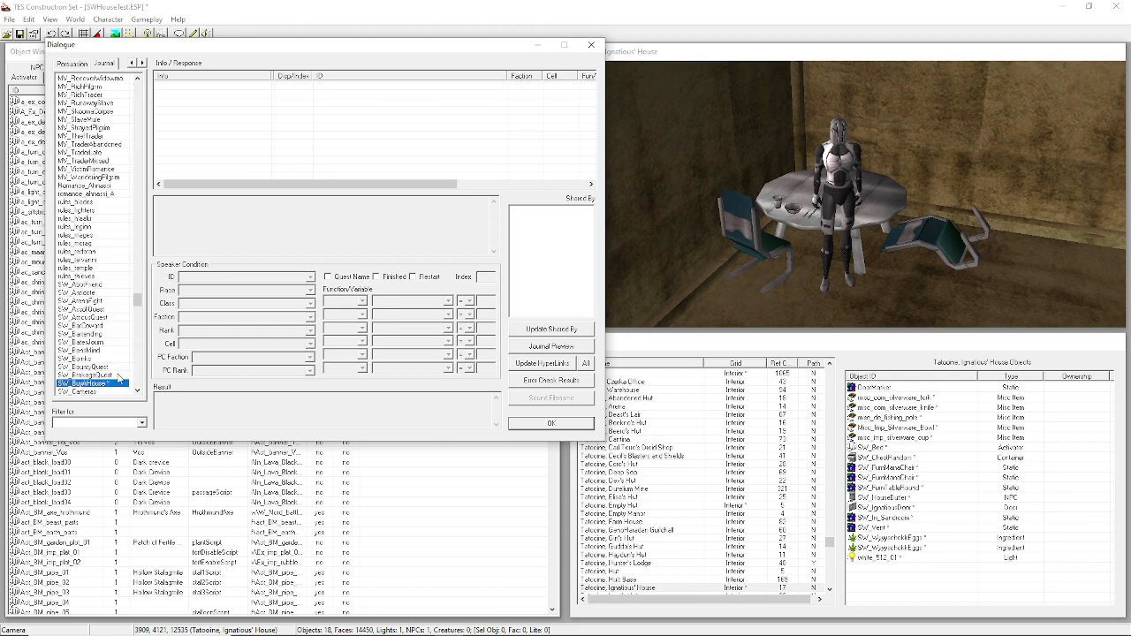
In Notepad, add the heading SW_BuyAHouse with the quest title "My Own Home" below the SW_HouseDroid notes.
{"action": "mouse_move", "coordinate": [331, 631]}
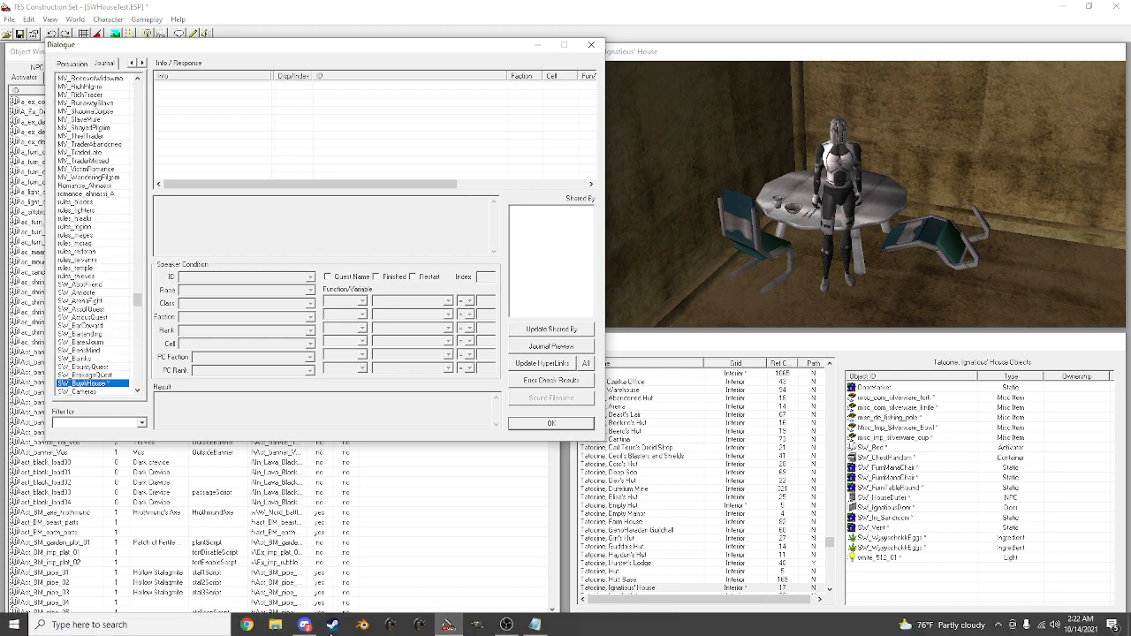
{"action": "left_click", "coordinate": [534, 625]}
{"action": "type", "text": "SW_"}
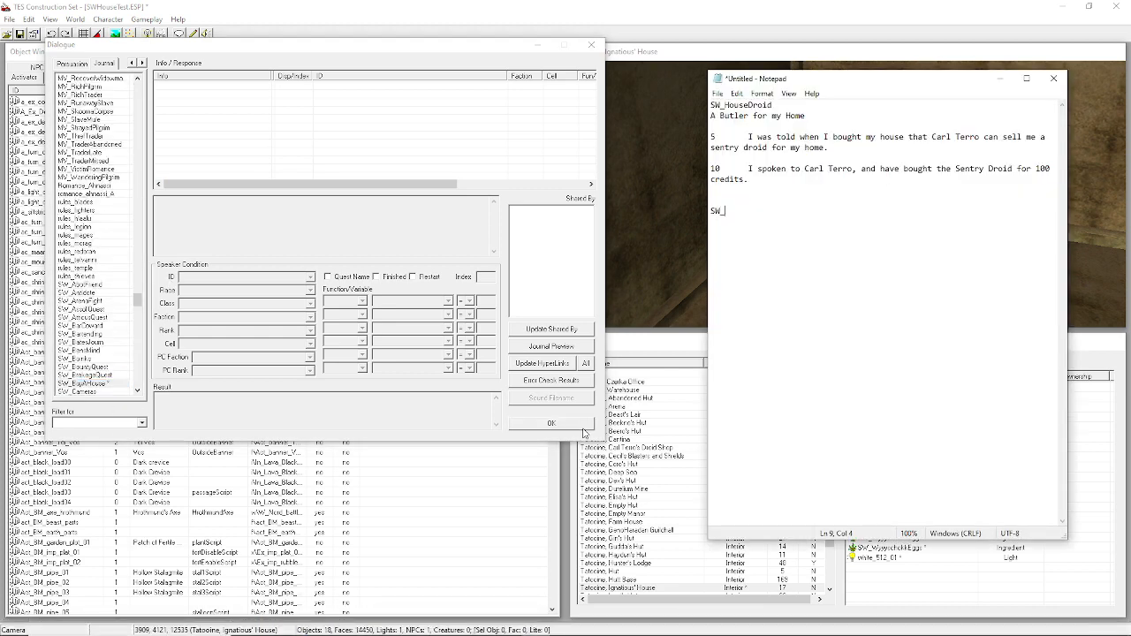
{"action": "type", "text": "BuyAHouse"}
{"action": "key", "text": "Return"}
{"action": "type", "text": "My Own Home"}
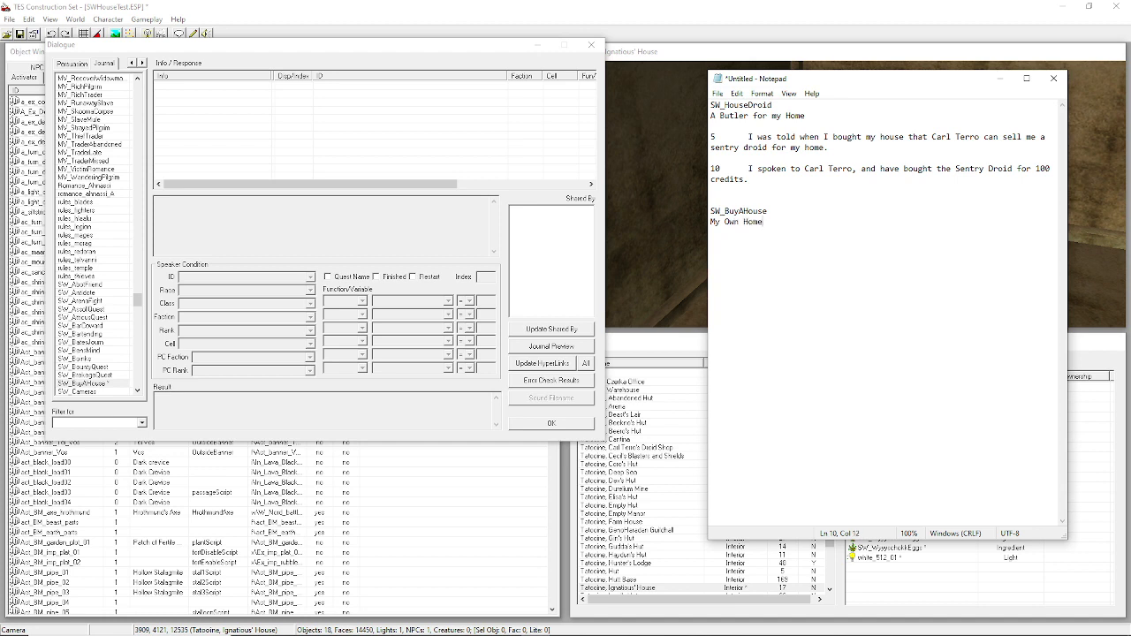
{"action": "key", "text": "Return"}
{"action": "left_click_drag", "start_coordinate": [771, 223], "coordinate": [699, 225]}
{"action": "left_click", "coordinate": [783, 295]}
Write note 5: "I was told at the Tatooine Czerka Office that I could buy a house, I should speak to the desk attendant again if I'm interested.".
{"action": "type", "text": "5\tI was told at the Tatooine Czerka Office that I"}
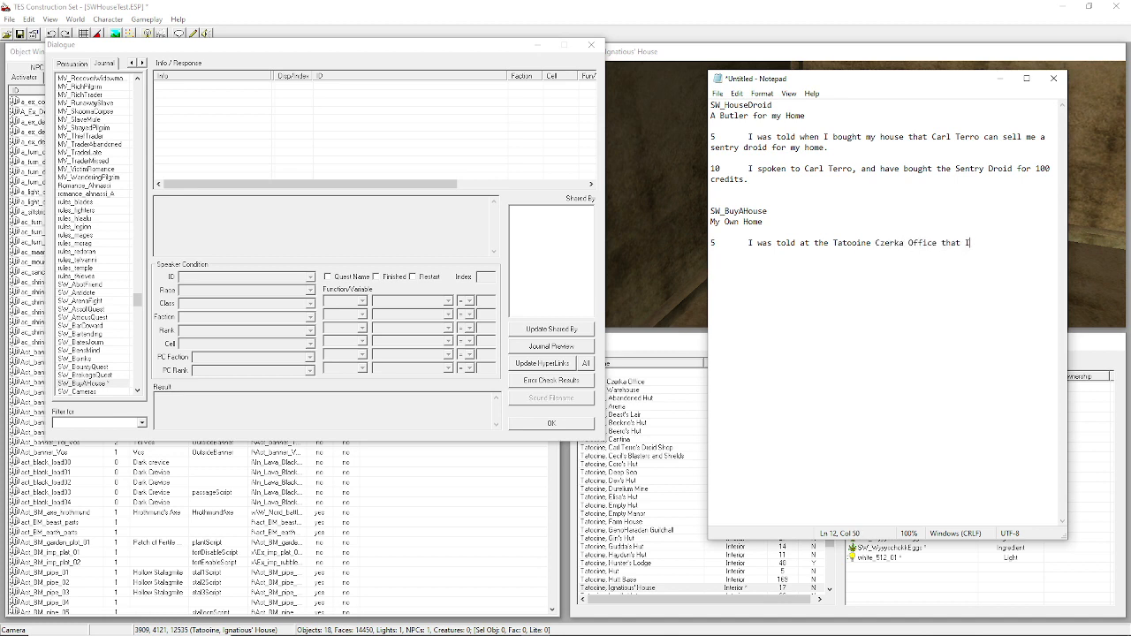
{"action": "type", "text": " could buy a house., I should speak t"}
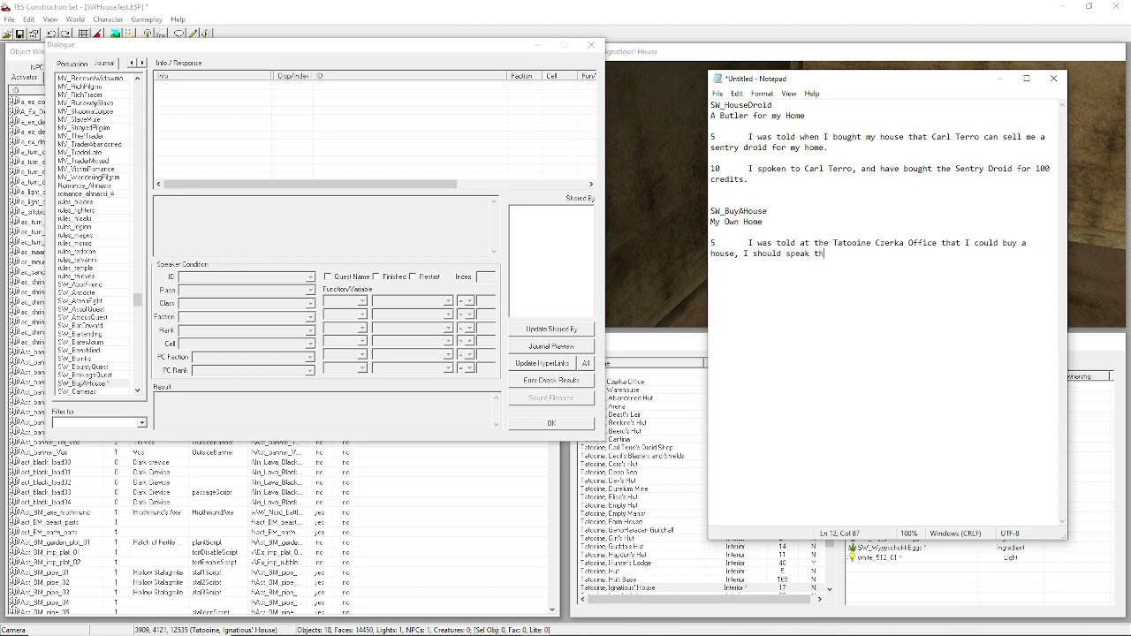
{"action": "type", "text": "o the"}
{"action": "type", "text": "desk attendant again if I'm interested."}
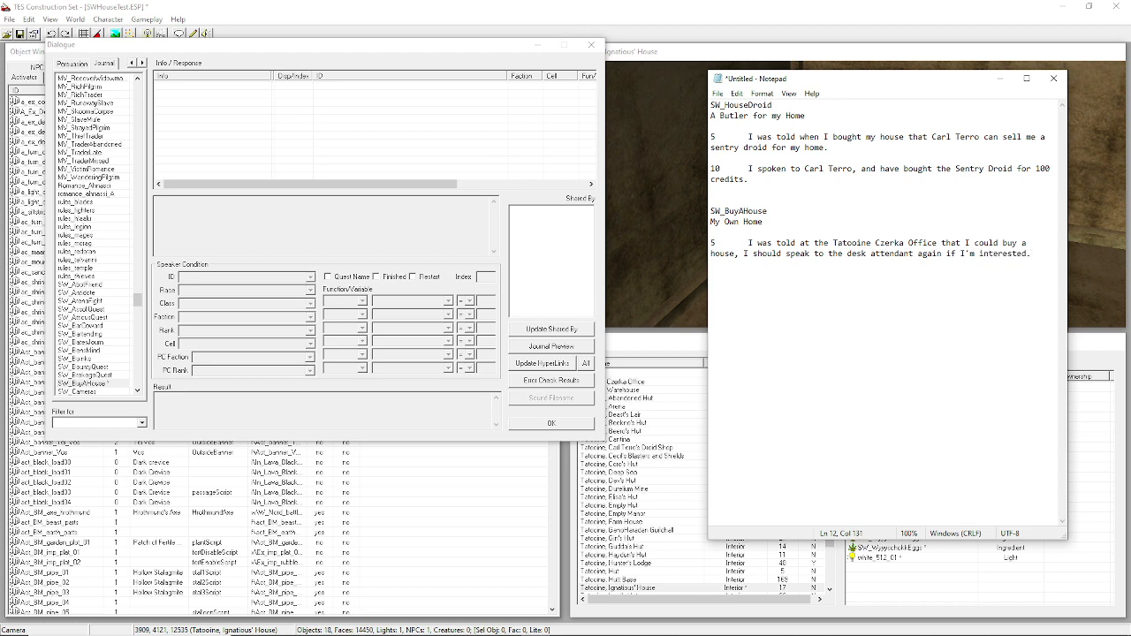
Write note 10 below note 5: "I have bought my own home on Tatooine for 100 credits.".
{"action": "key", "text": "Return"}
{"action": "key", "text": "Return"}
{"action": "type", "text": "10\tI have gout"}
{"action": "key", "text": "BackSpace"}
{"action": "key", "text": "BackSpace"}
{"action": "key", "text": "BackSpace"}
{"action": "key", "text": "BackSpace"}
{"action": "type", "text": "bought my own home on Tatooine"}
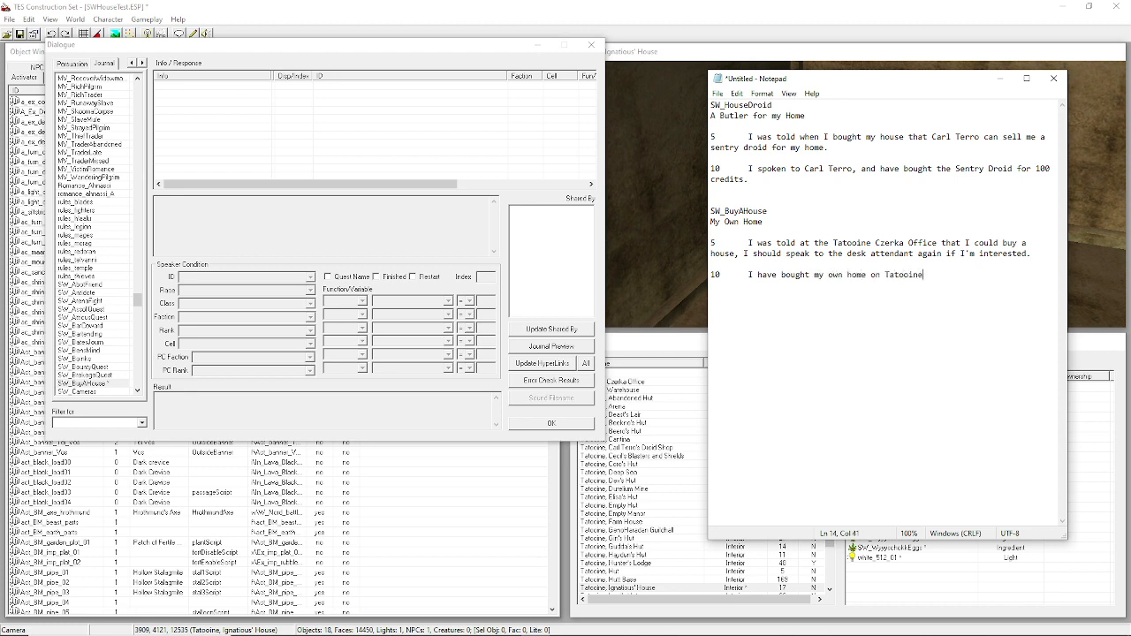
{"action": "type", "text": " for 100 credits."}
{"action": "key", "text": "Return"}
{"action": "key", "text": "Return"}
{"action": "key", "text": "BackSpace"}
In the TES Construction Set, add the entry "My Own Home" to the SW_BuyAHouse journal and flag it as Quest Name.
{"action": "left_click", "coordinate": [371, 82]}
{"action": "right_click", "coordinate": [370, 95]}
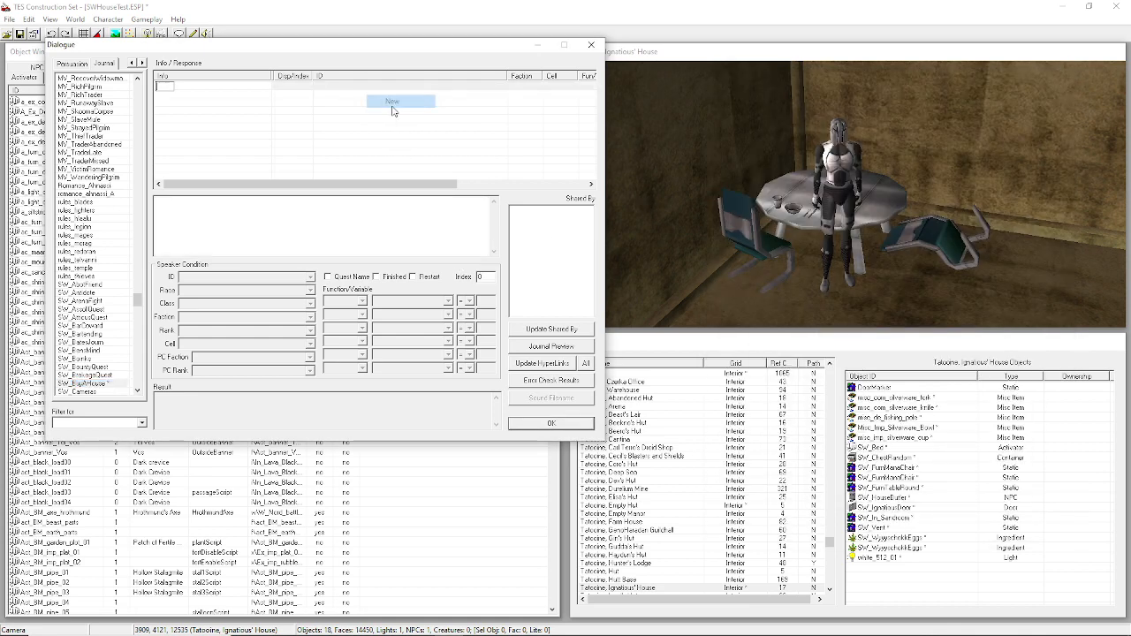
{"action": "left_click", "coordinate": [391, 101]}
{"action": "type", "text": "My Cust"}
{"action": "type", "text": " Home"}
{"action": "key", "text": "Return"}
{"action": "left_click", "coordinate": [357, 281]}
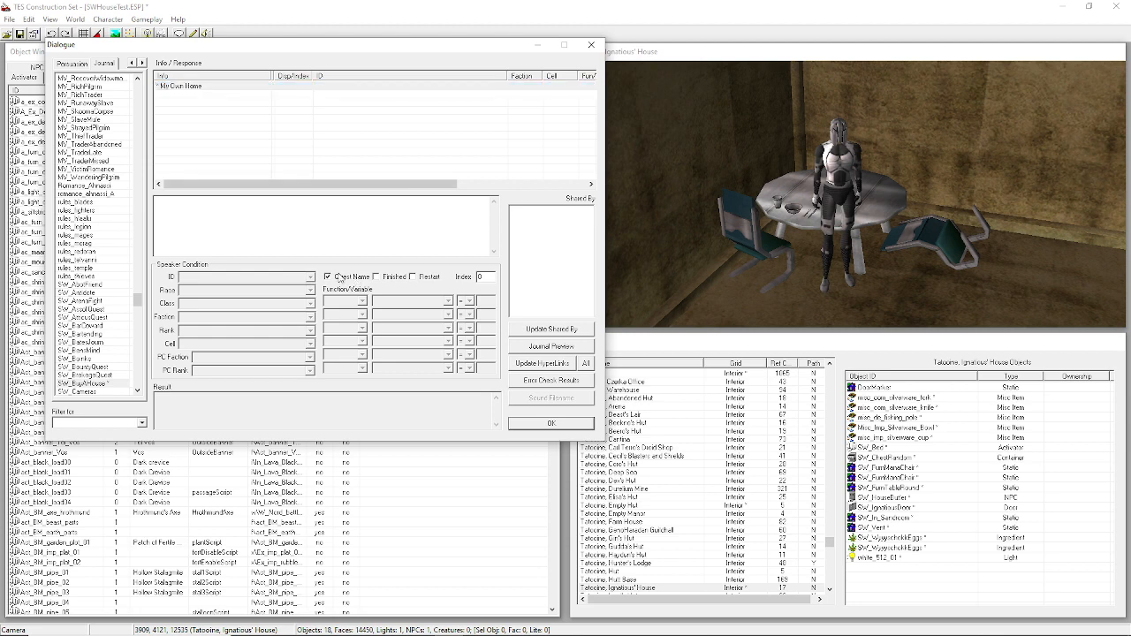
Add an empty entry to the SW_BuyAHouse journal and set its index to 5.
{"action": "right_click", "coordinate": [249, 141]}
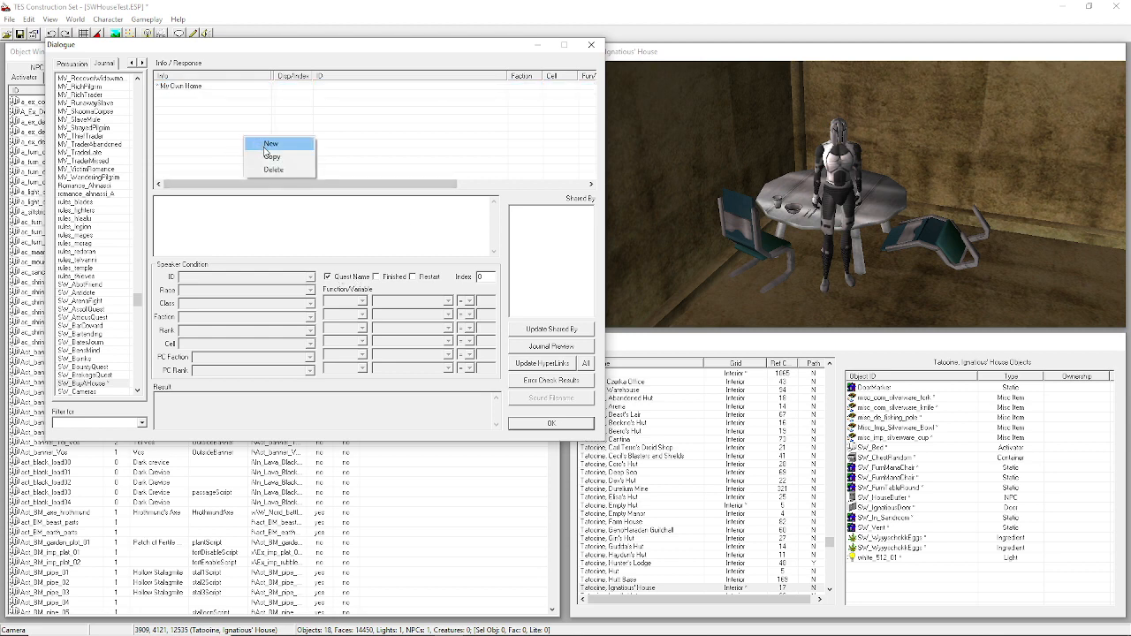
{"action": "left_click", "coordinate": [269, 143]}
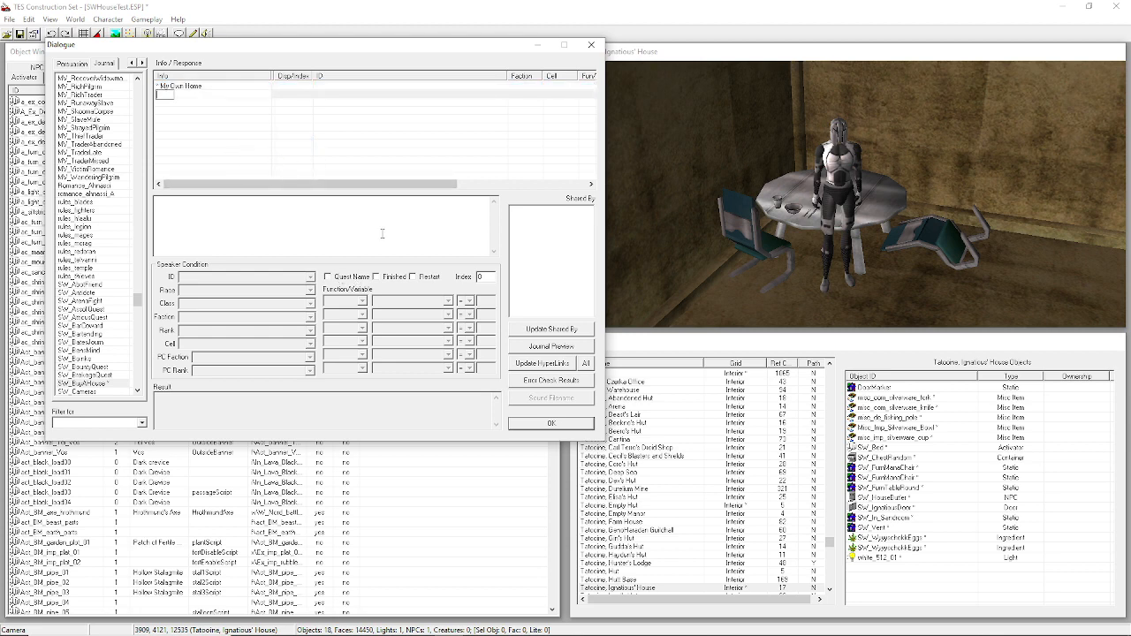
{"action": "left_click", "coordinate": [480, 278]}
{"action": "type", "text": "5"}
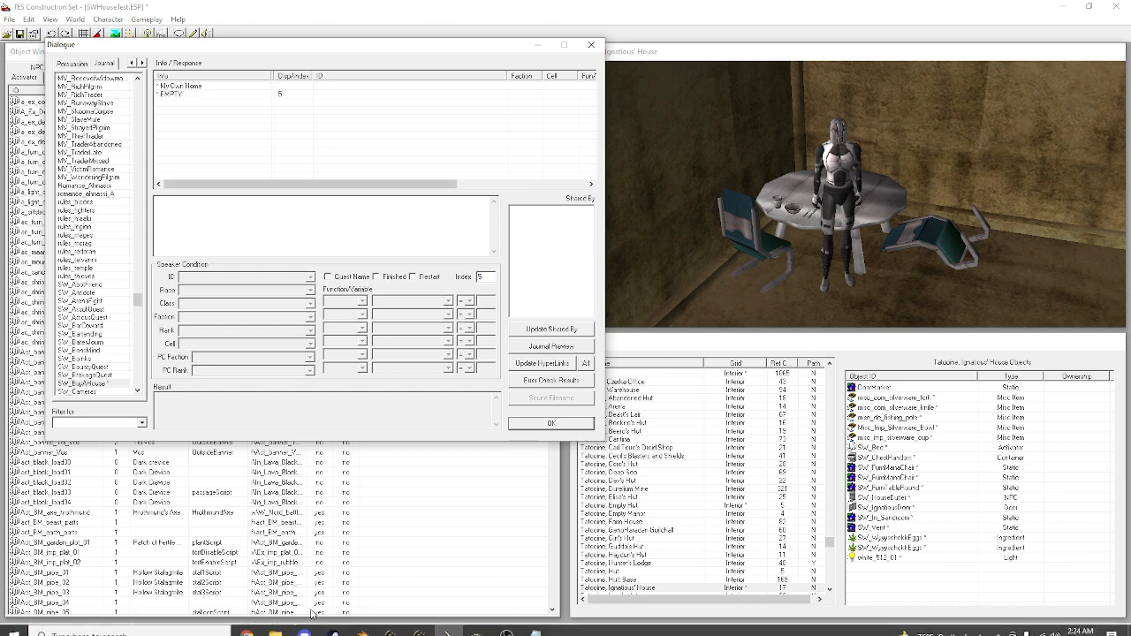
Copy the index 5 text about the Tatooine Czerka Office from the Notepad notes into the empty index 5 entry of the SW_BuyAHouse journal.
{"action": "left_click", "coordinate": [535, 625]}
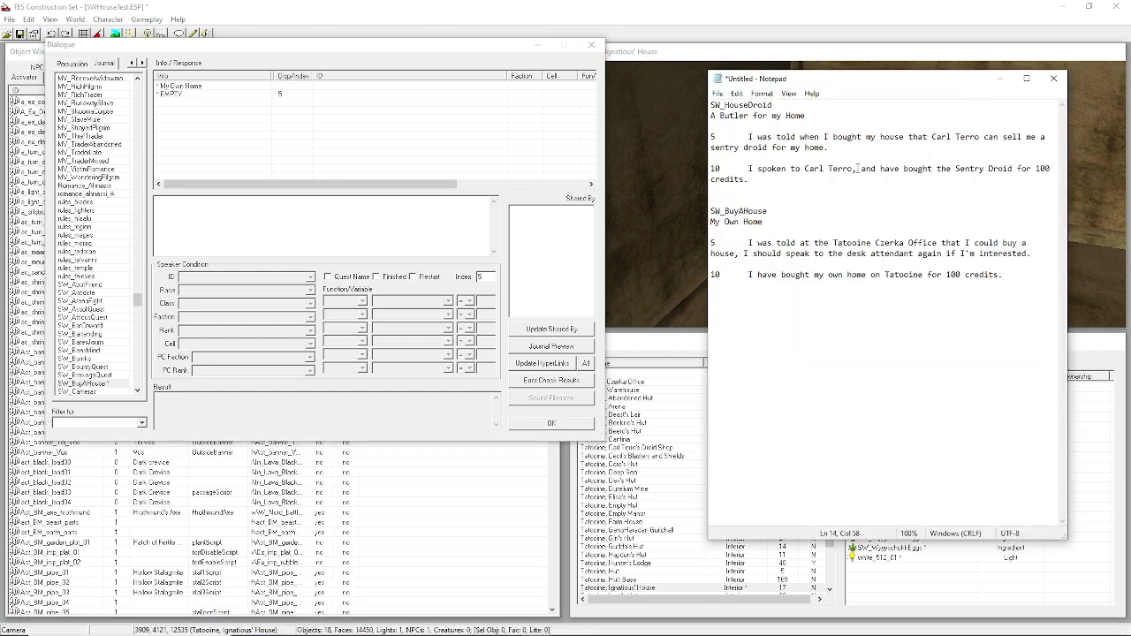
{"action": "left_click_drag", "start_coordinate": [1034, 254], "coordinate": [750, 243]}
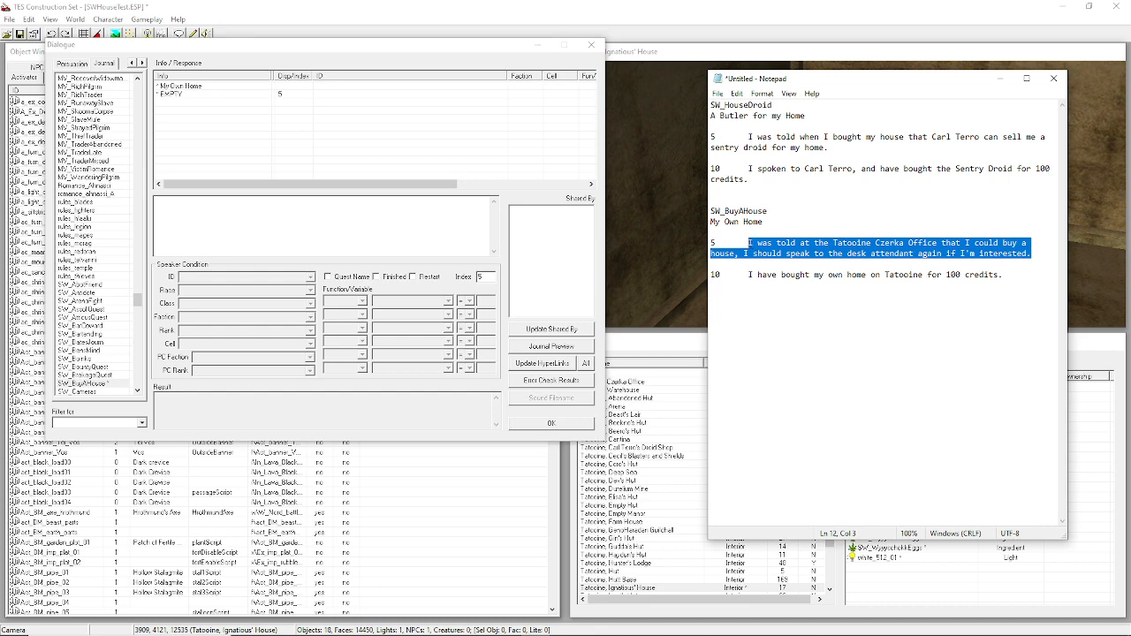
{"action": "left_click", "coordinate": [245, 85]}
{"action": "left_click", "coordinate": [244, 94]}
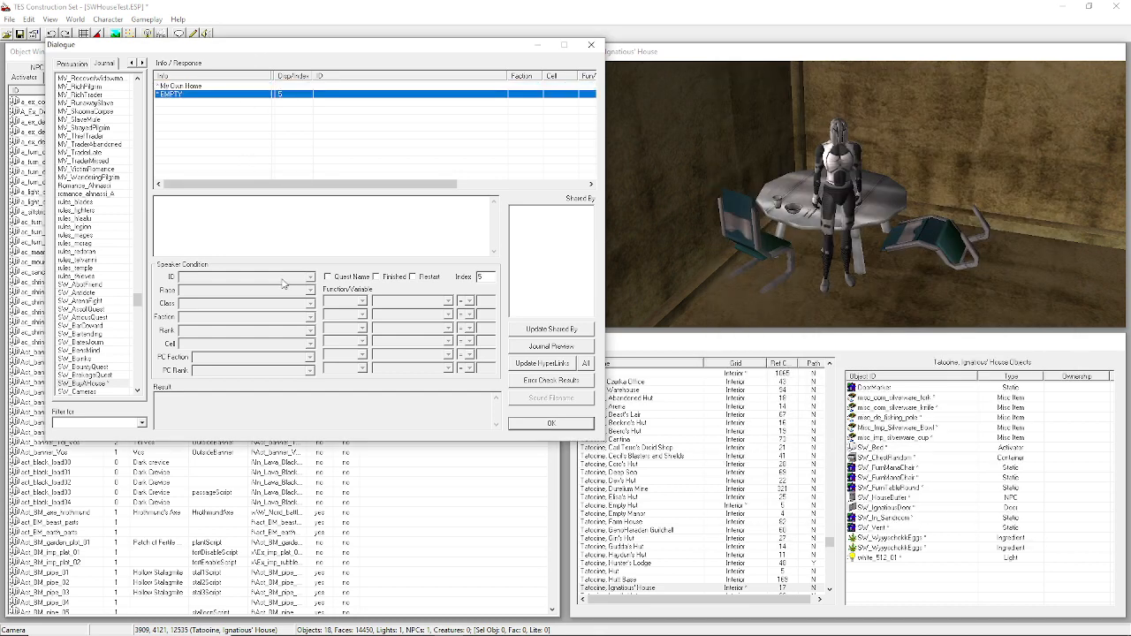
{"action": "left_click", "coordinate": [271, 227]}
{"action": "key", "text": "ctrl+v"}
Add a new entry with index 10 to the SW_BuyAHouse journal.
{"action": "right_click", "coordinate": [252, 124]}
{"action": "left_click", "coordinate": [265, 131]}
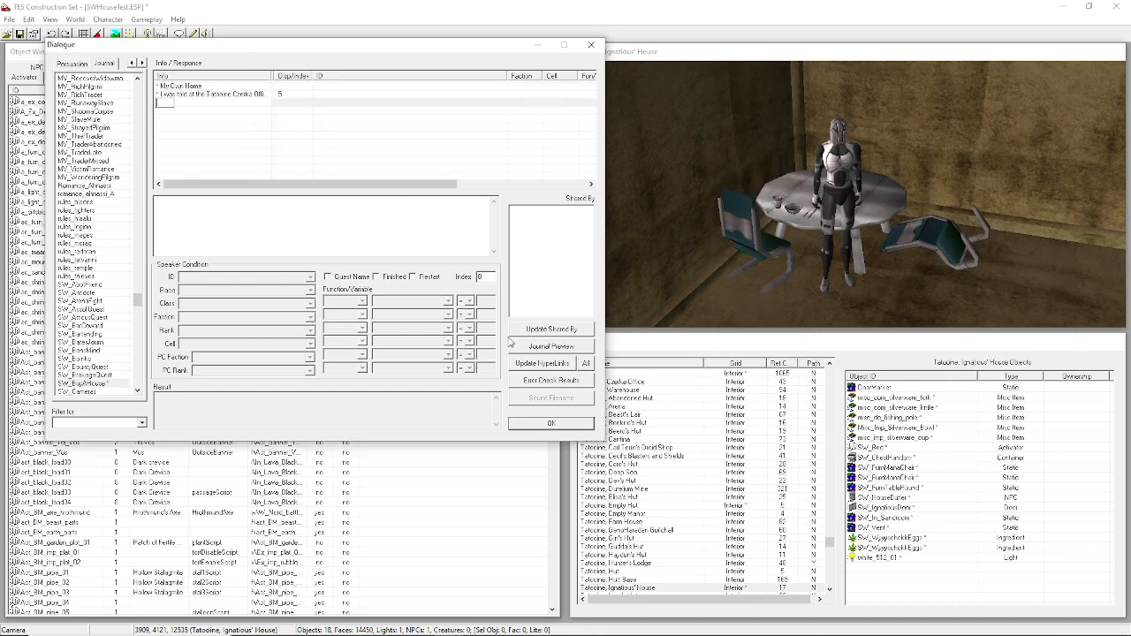
{"action": "type", "text": "10"}
{"action": "left_click", "coordinate": [363, 152]}
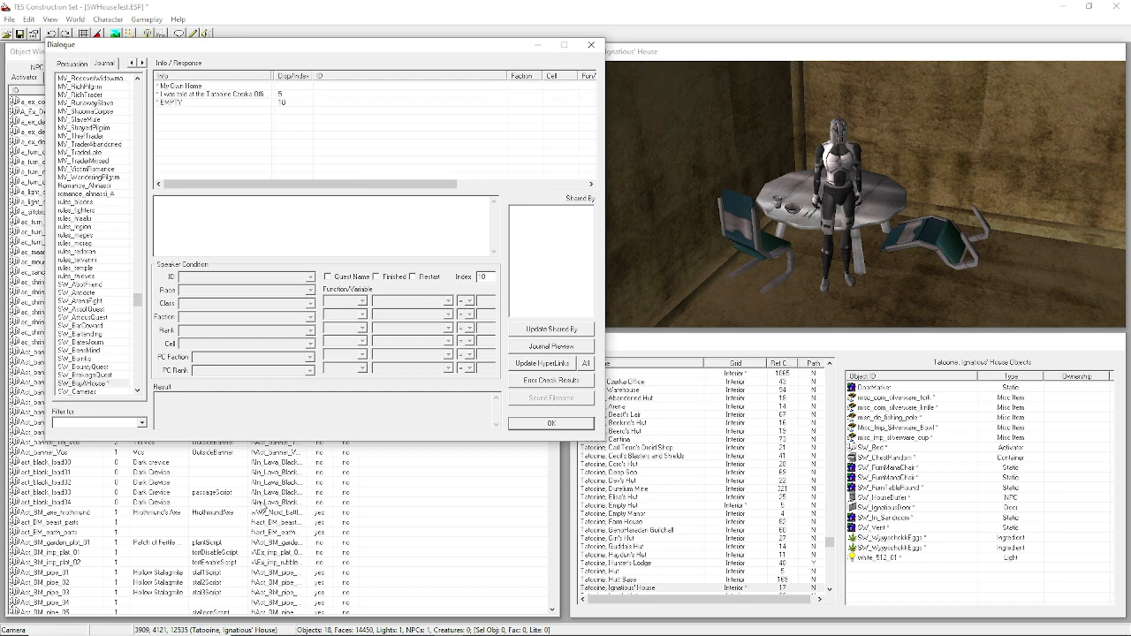
Fill the index 10 journal entry with the Notepad text "I have bought my own home on Tatooine for 100 credits.".
{"action": "mouse_move", "coordinate": [220, 634]}
{"action": "left_click", "coordinate": [535, 629]}
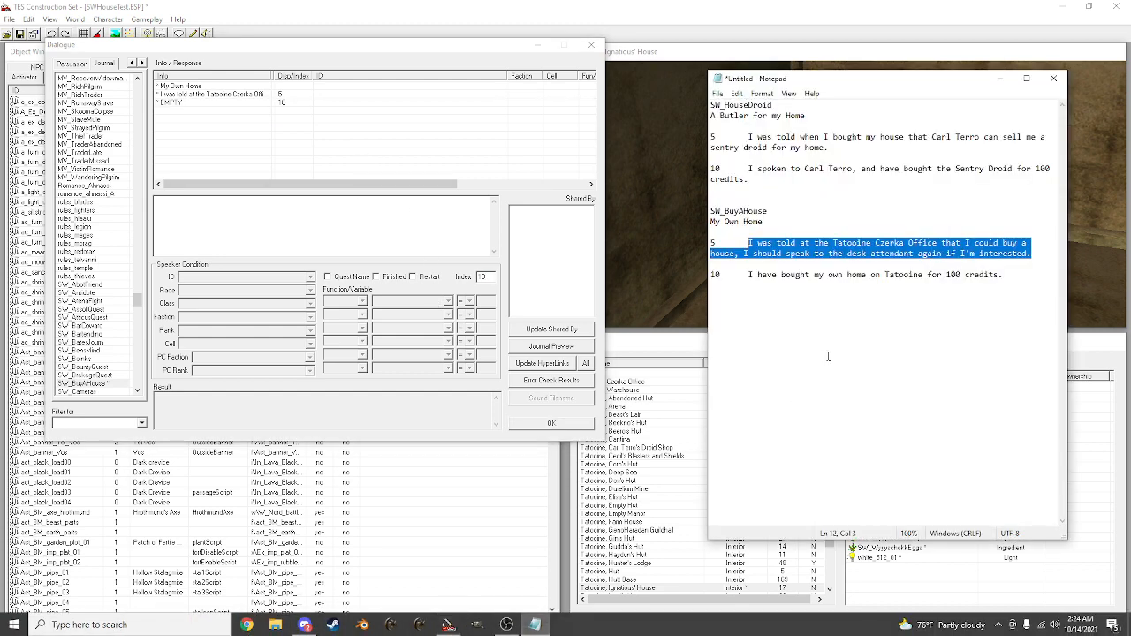
{"action": "left_click_drag", "start_coordinate": [1004, 275], "coordinate": [751, 274]}
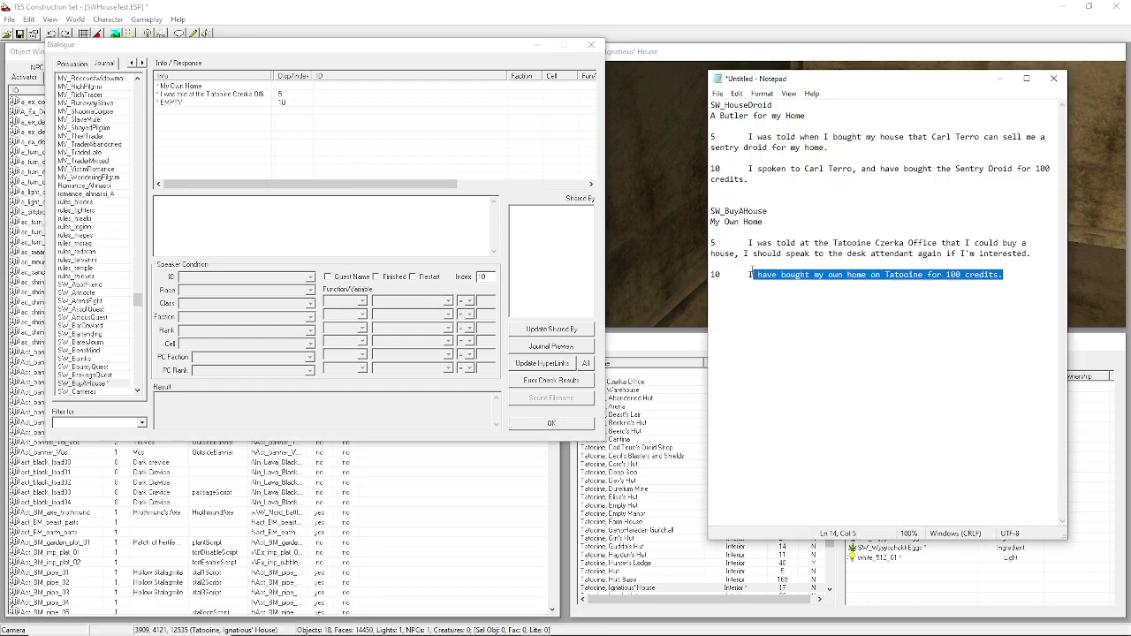
{"action": "left_click", "coordinate": [292, 102]}
{"action": "left_click", "coordinate": [324, 218]}
{"action": "type", "text": "I have bought my own home on Tatooine for 100 credits."}
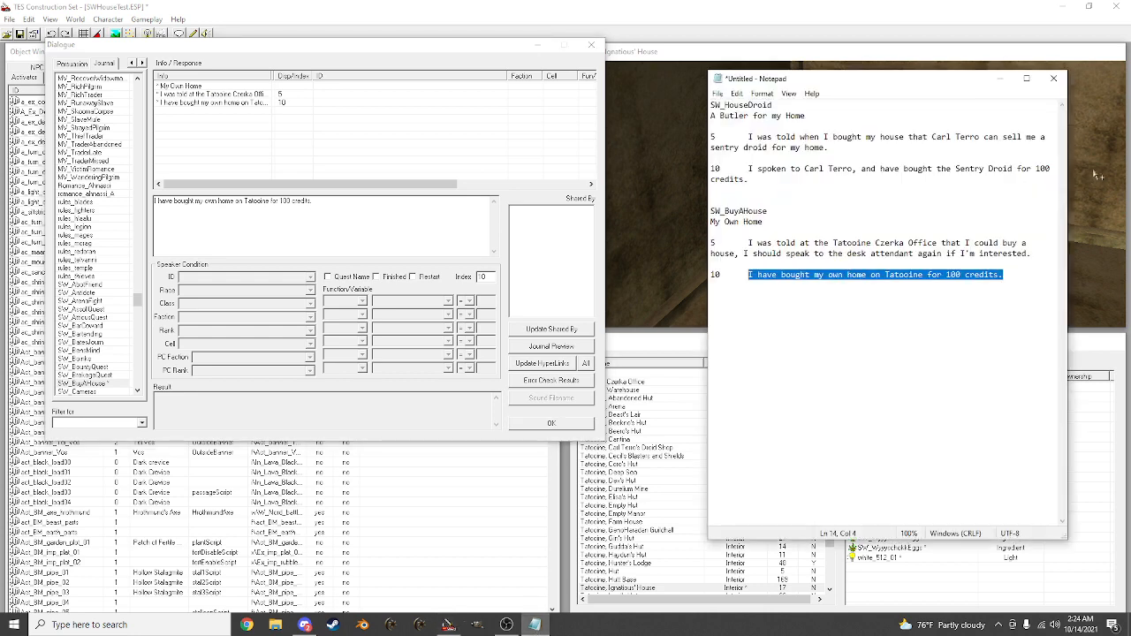
Put the Notepad notes away and close the Dialogue window, accepting the journal entries.
{"action": "left_click", "coordinate": [535, 626]}
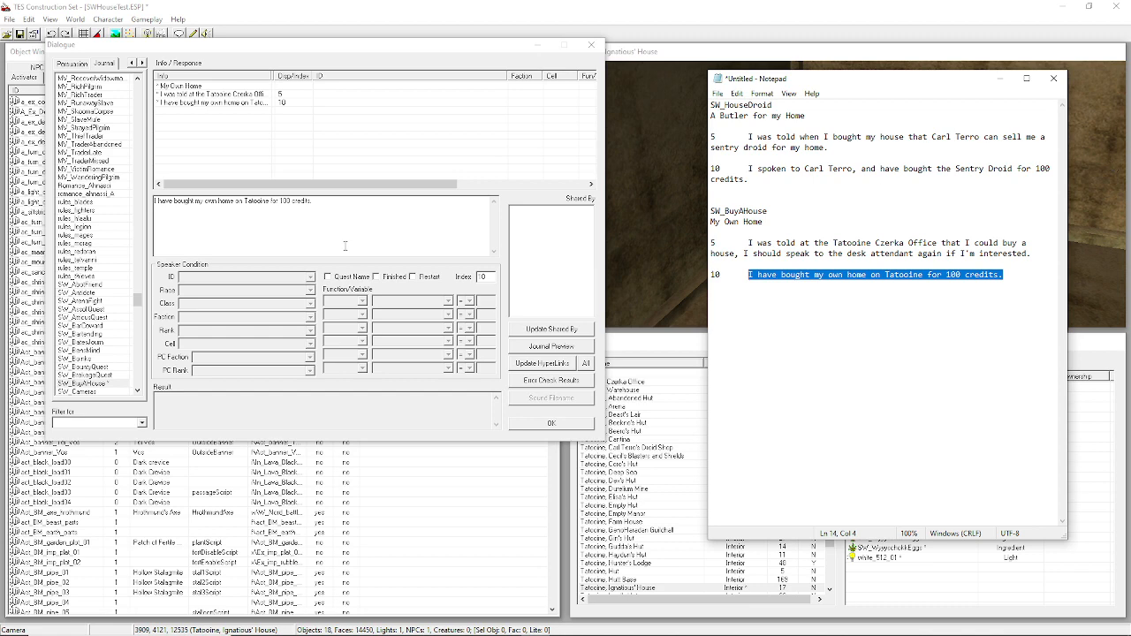
{"action": "left_click", "coordinate": [364, 141]}
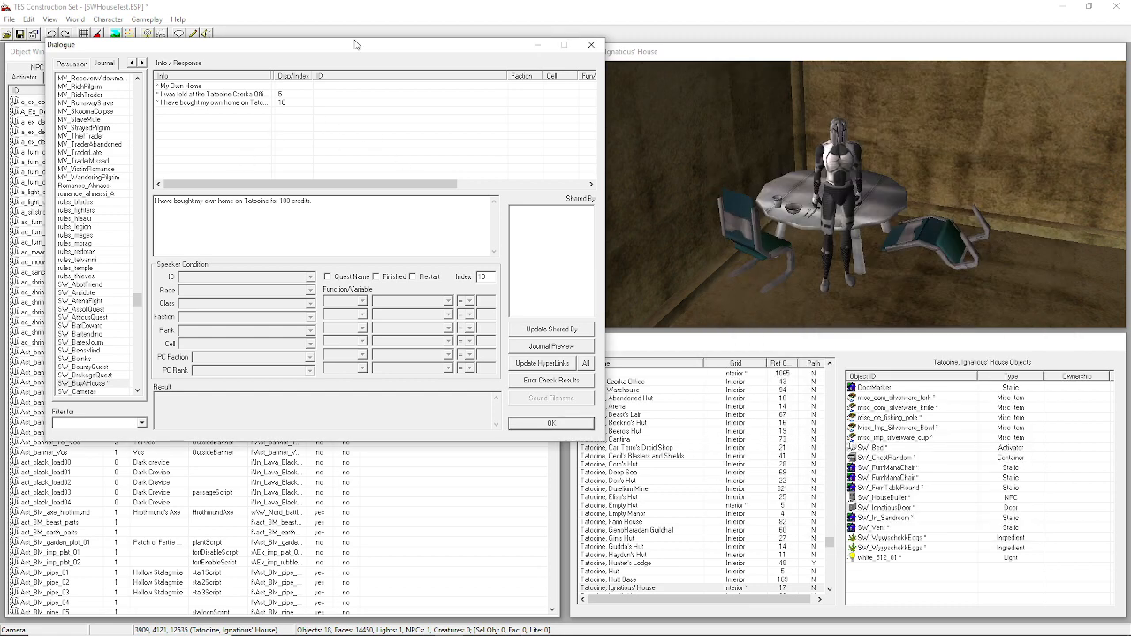
{"action": "left_click", "coordinate": [547, 423]}
Examine the Ignatious' House interior around the butler NPC, including the door, bed and table.
{"action": "left_click", "coordinate": [839, 204]}
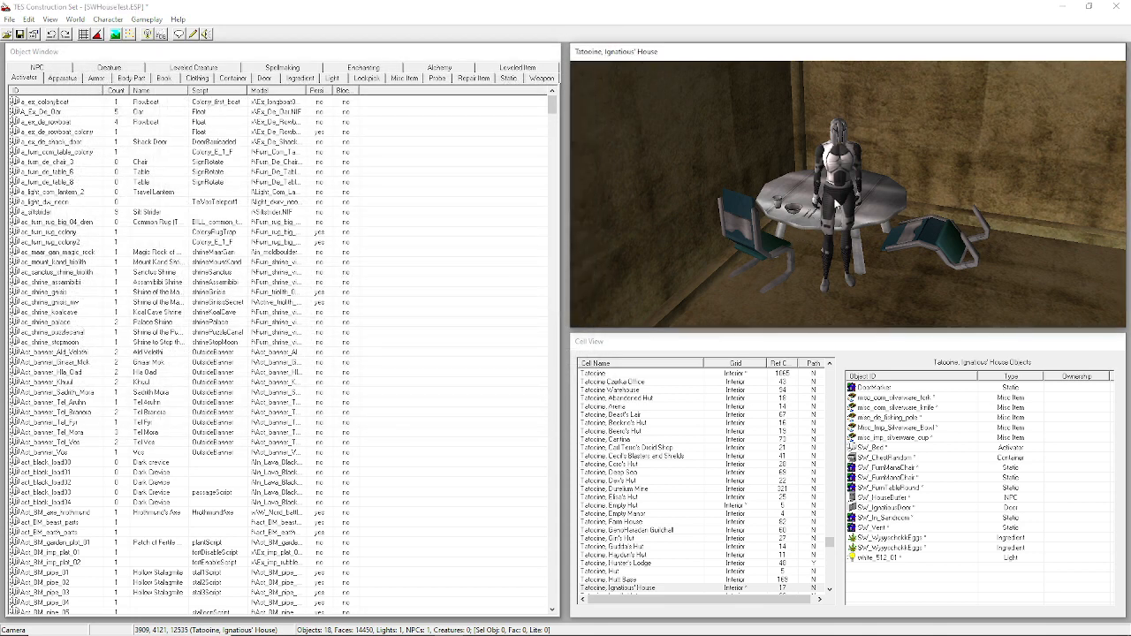
{"action": "left_click", "coordinate": [843, 189]}
{"action": "key", "text": "shift"}
{"action": "scroll", "coordinate": [771, 231], "scroll_direction": "down", "scroll_amount": 5}
{"action": "key", "text": "shift"}
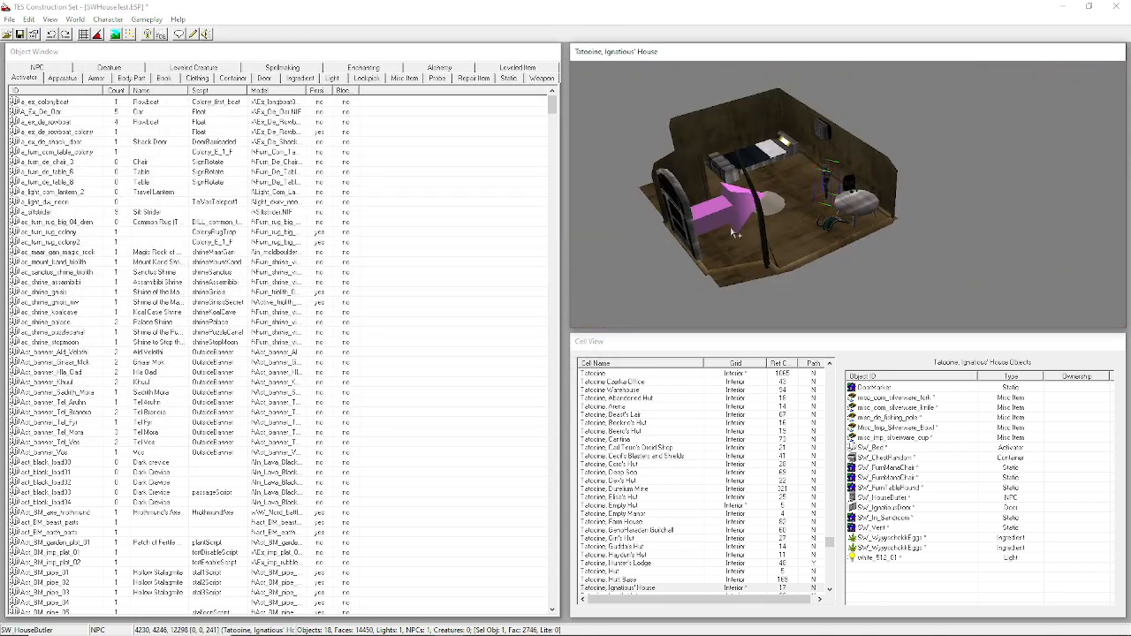
{"action": "left_click", "coordinate": [991, 265]}
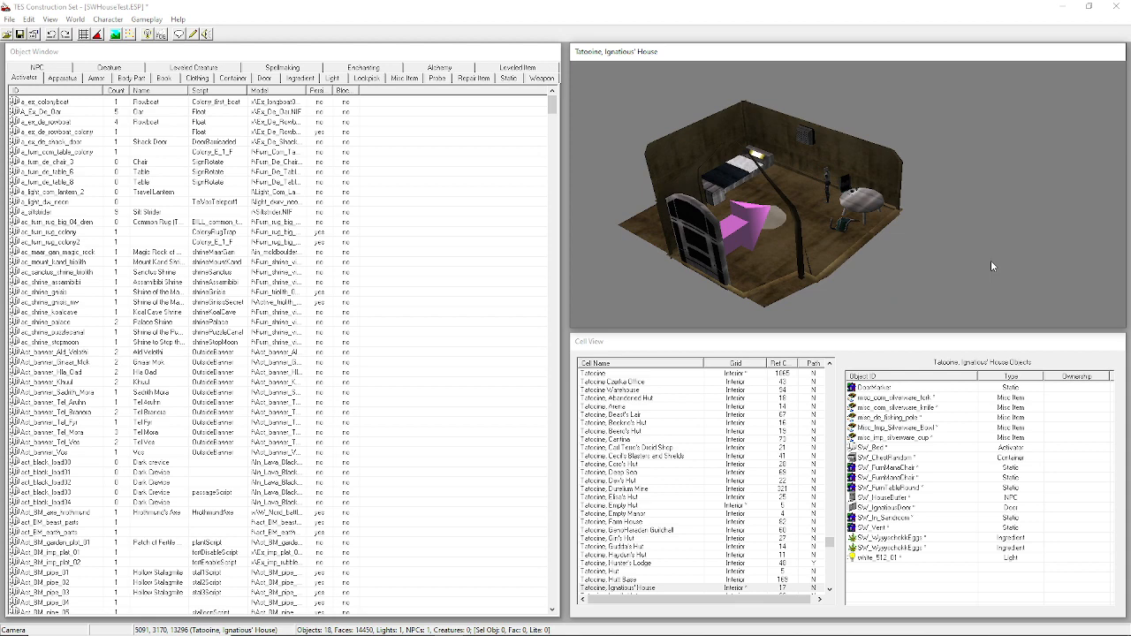
{"action": "scroll", "coordinate": [866, 250], "scroll_direction": "down", "scroll_amount": 1}
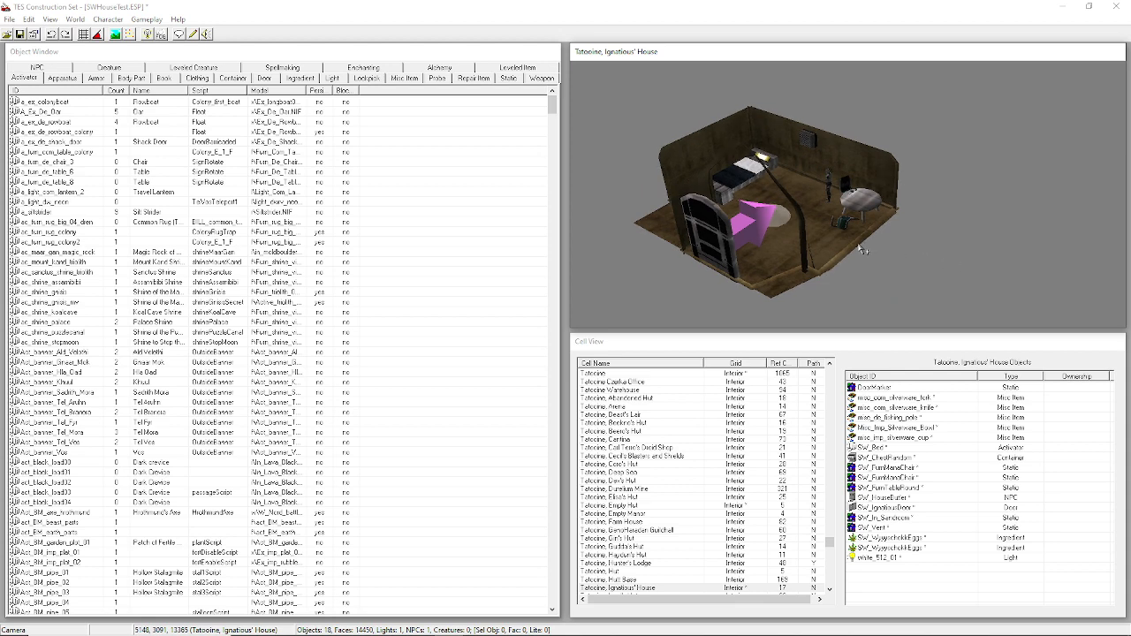
{"action": "scroll", "coordinate": [861, 250], "scroll_direction": "up", "scroll_amount": 2}
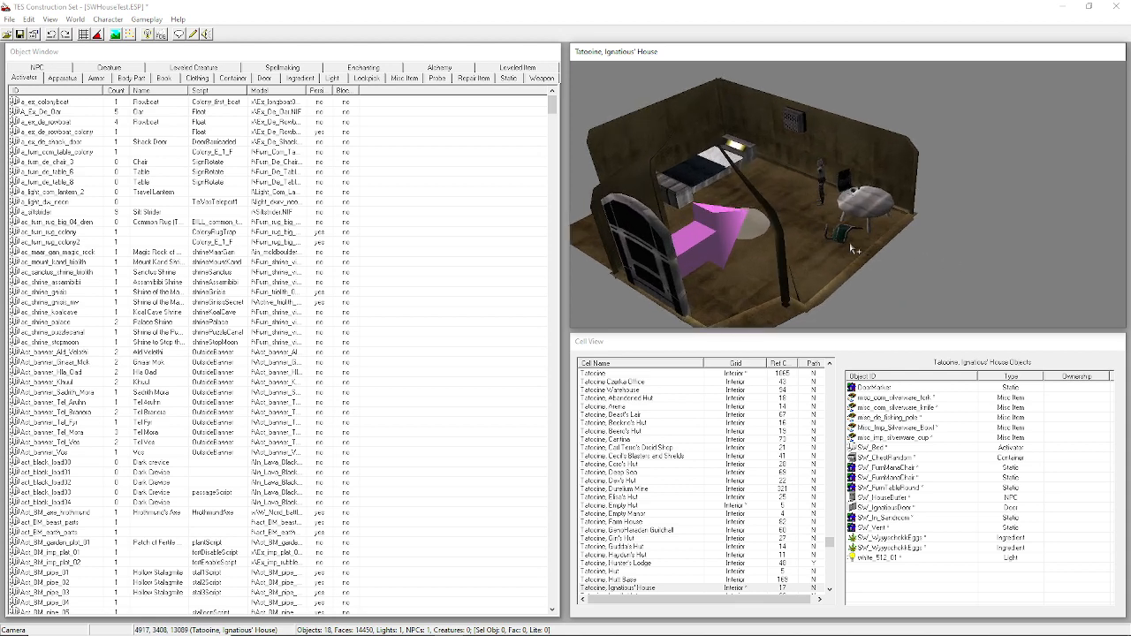
{"action": "middle_click_drag", "start_coordinate": [850, 249], "coordinate": [817, 258], "text": "shift"}
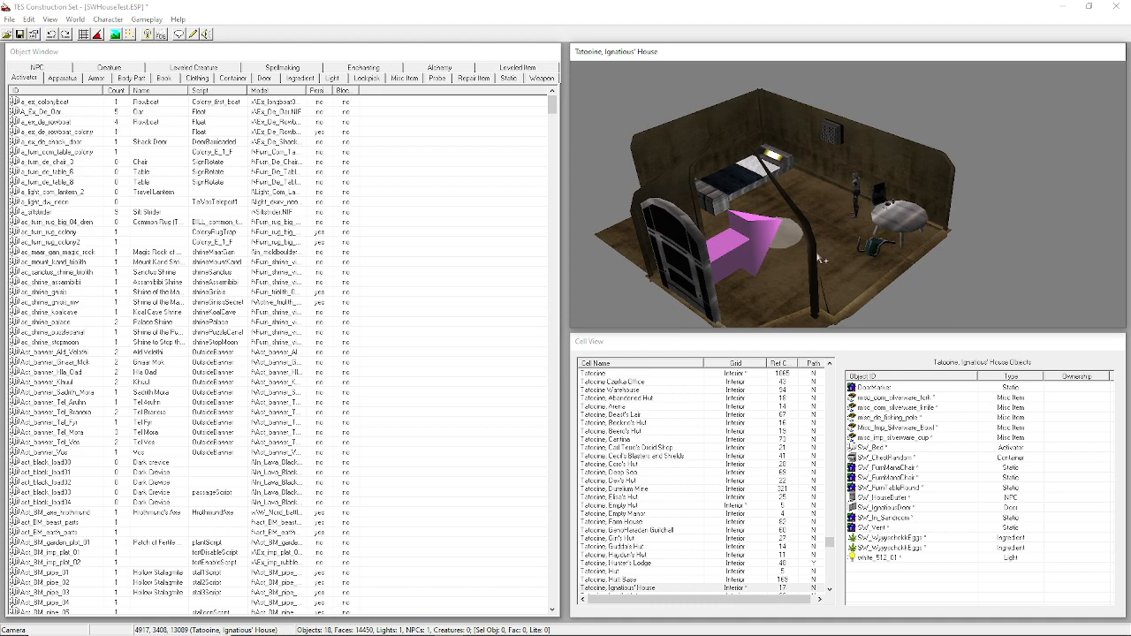
Load the Tatooine Czerka Office cell into the render window.
{"action": "scroll", "coordinate": [678, 580], "scroll_direction": "down", "scroll_amount": 2}
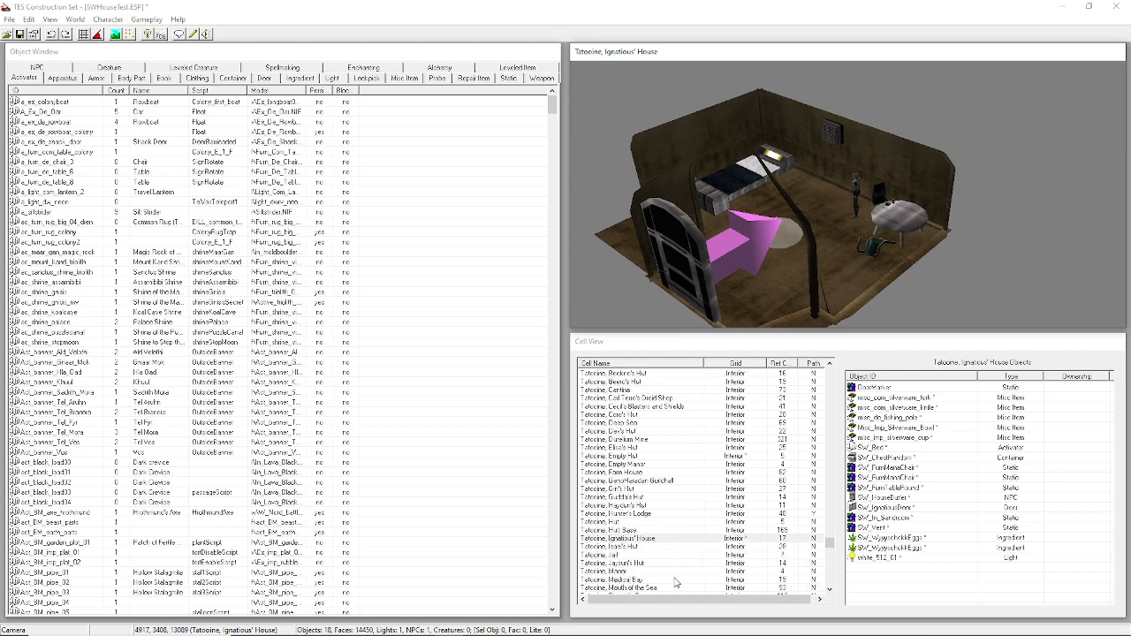
{"action": "scroll", "coordinate": [640, 442], "scroll_direction": "up", "scroll_amount": 3}
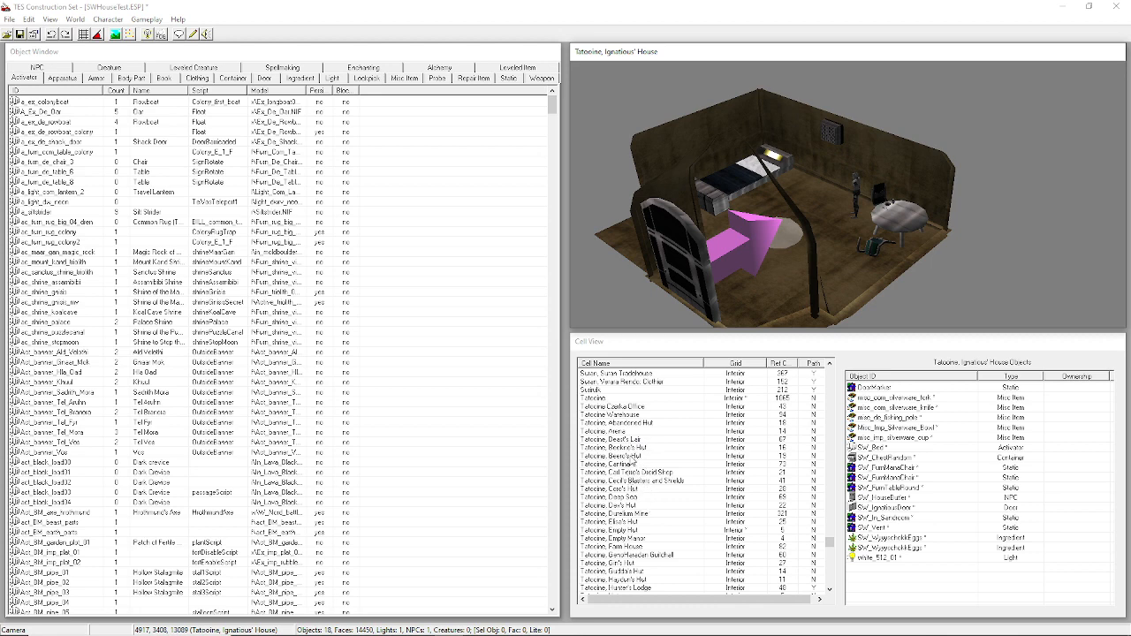
{"action": "left_click", "coordinate": [631, 407]}
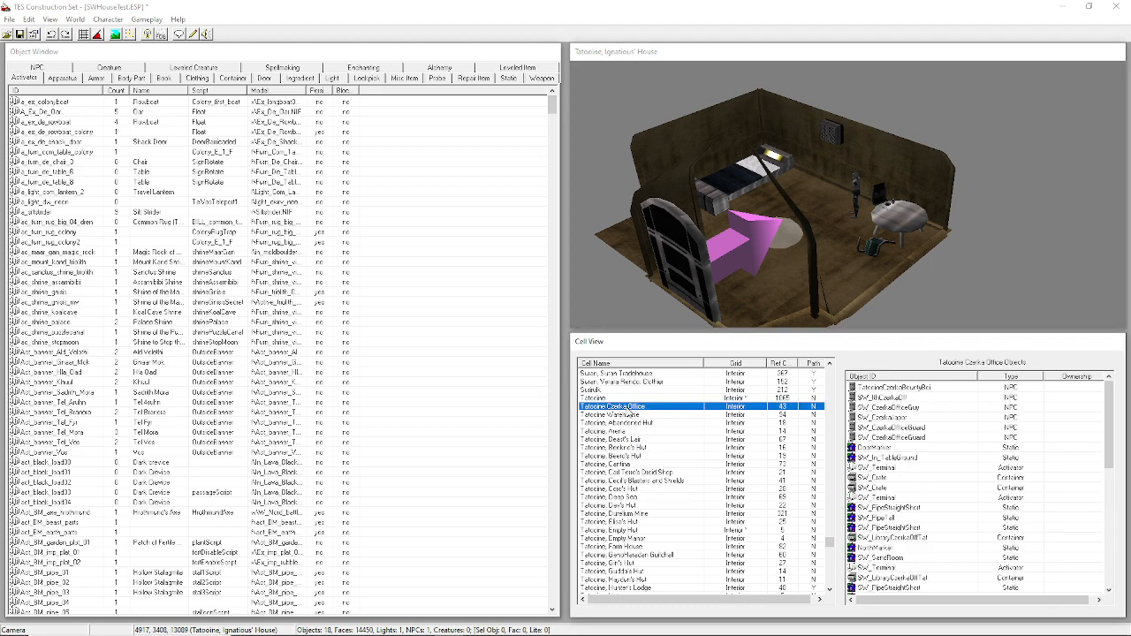
{"action": "double_click", "coordinate": [631, 409]}
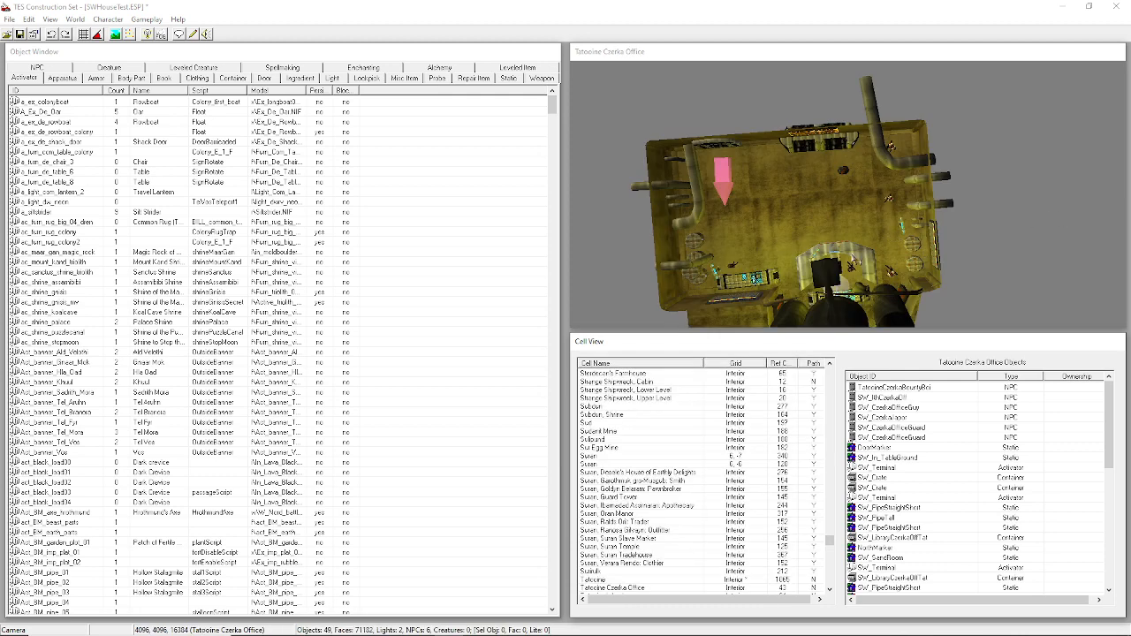
Select the attendant NPC standing behind the Czerka Office's curved desk and inspect him up close to identify his ID.
{"action": "key", "text": "shift"}
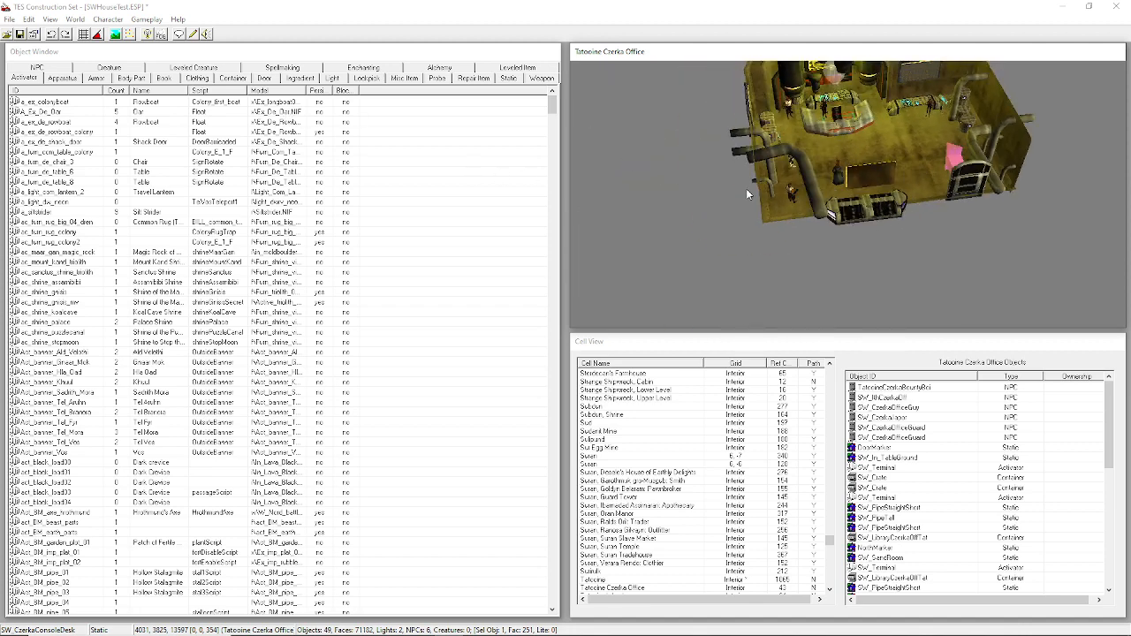
{"action": "left_click", "coordinate": [703, 200]}
{"action": "middle_click_drag", "start_coordinate": [839, 194], "coordinate": [804, 261]}
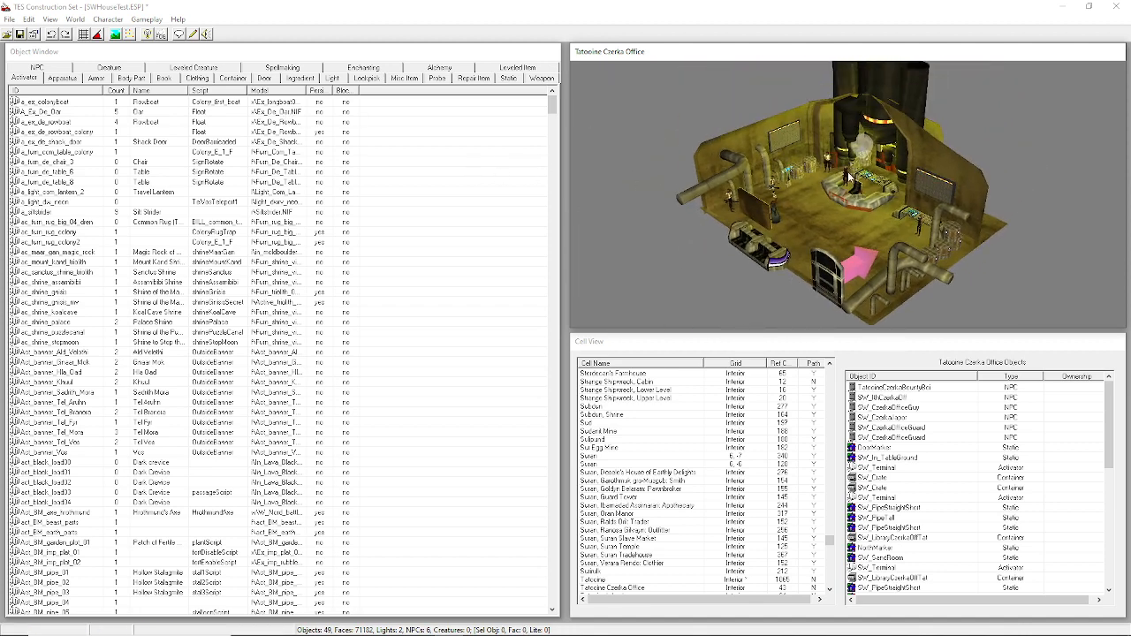
{"action": "left_click", "coordinate": [847, 171]}
{"action": "key", "text": "c"}
{"action": "key", "text": "shift"}
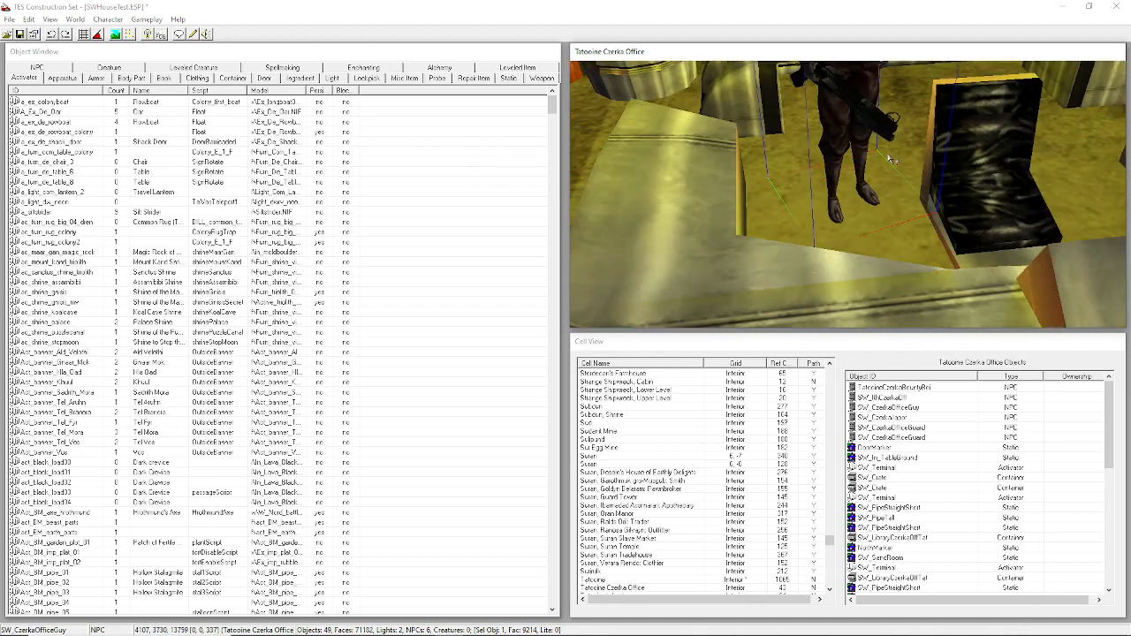
{"action": "scroll", "coordinate": [848, 177], "scroll_direction": "down", "scroll_amount": 3}
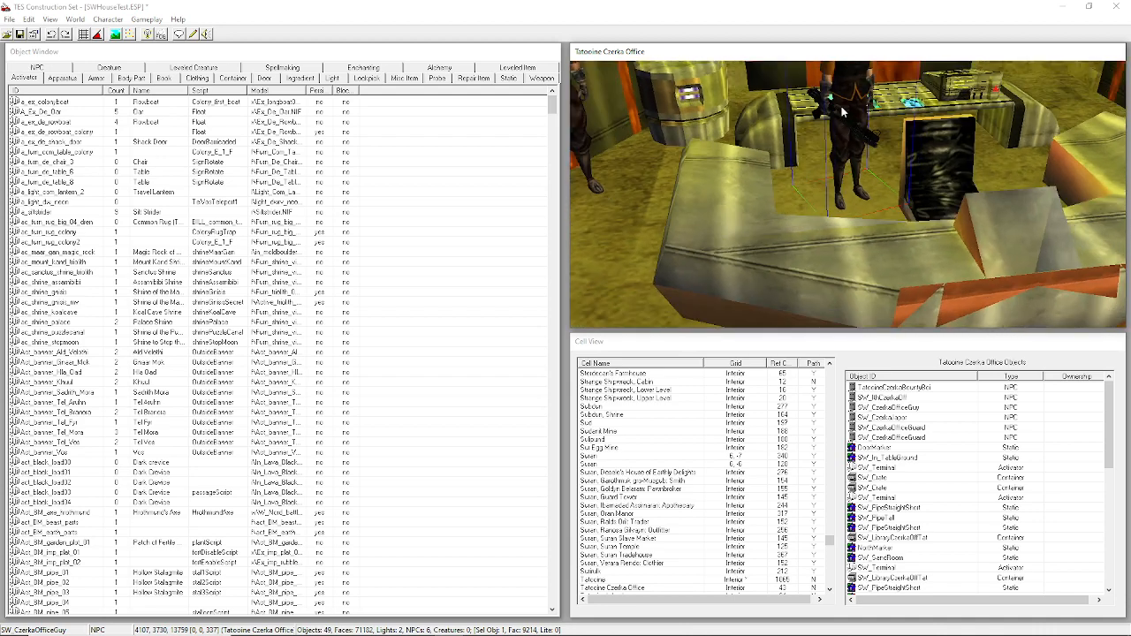
{"action": "key", "text": "d"}
{"action": "middle_click_drag", "start_coordinate": [846, 115], "coordinate": [859, 220]}
{"action": "left_click", "coordinate": [851, 139]}
{"action": "key", "text": "shift"}
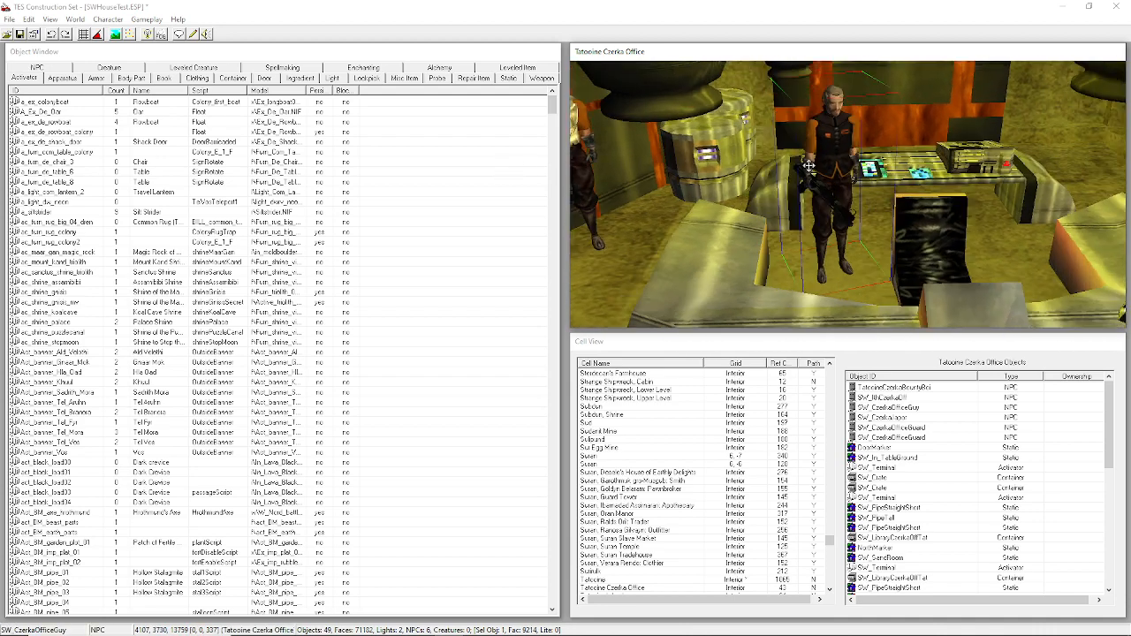
{"action": "key", "text": "shift"}
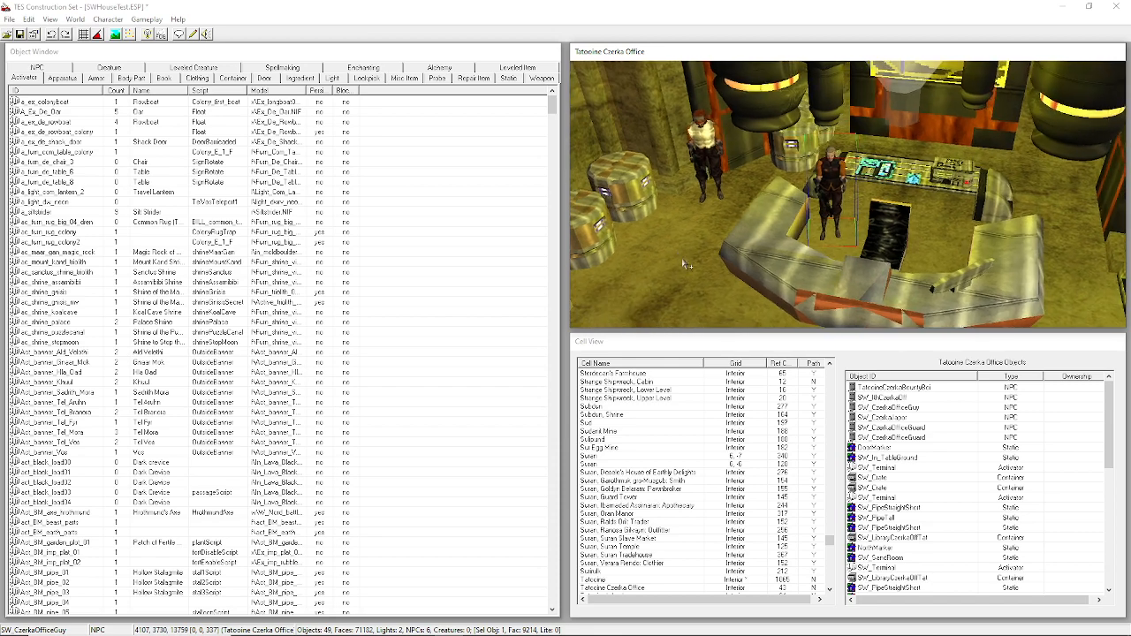
{"action": "key", "text": "shift"}
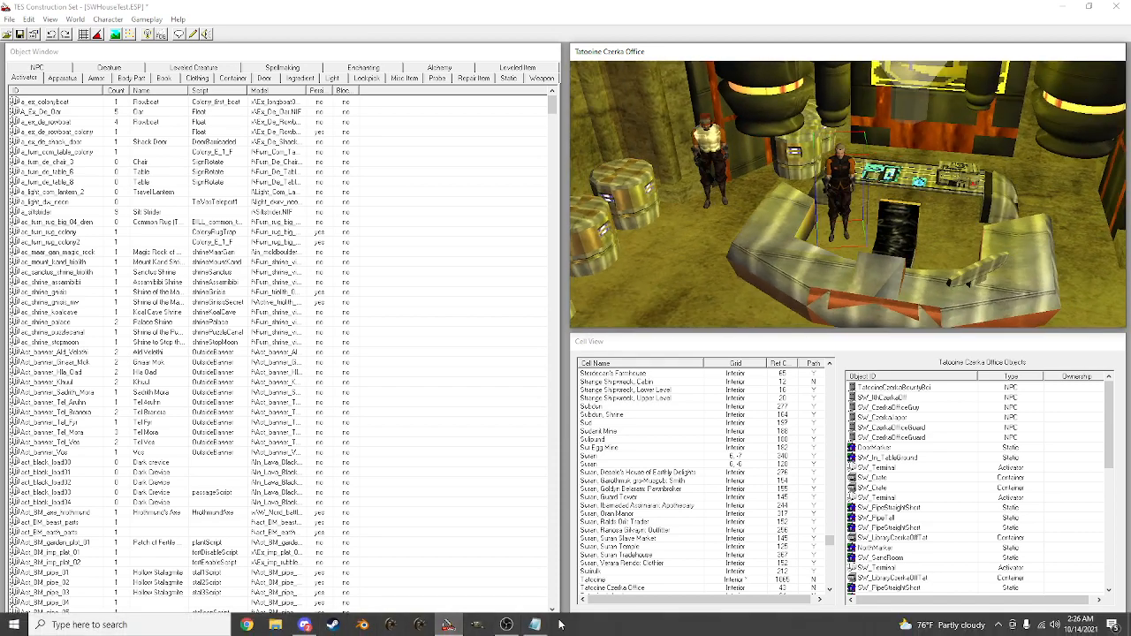
In the Notepad notes, add the NPC ID SW_CzerkaOfficeGuy on a new line under the SW_BuyAHouse index 5 text.
{"action": "left_click", "coordinate": [536, 625]}
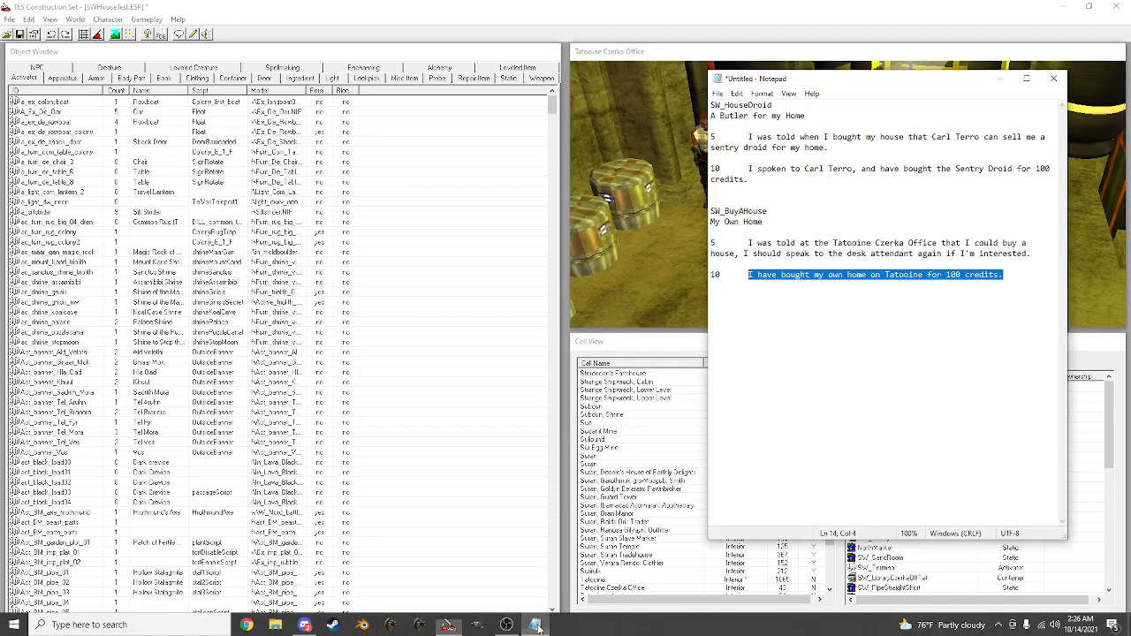
{"action": "left_click", "coordinate": [839, 215]}
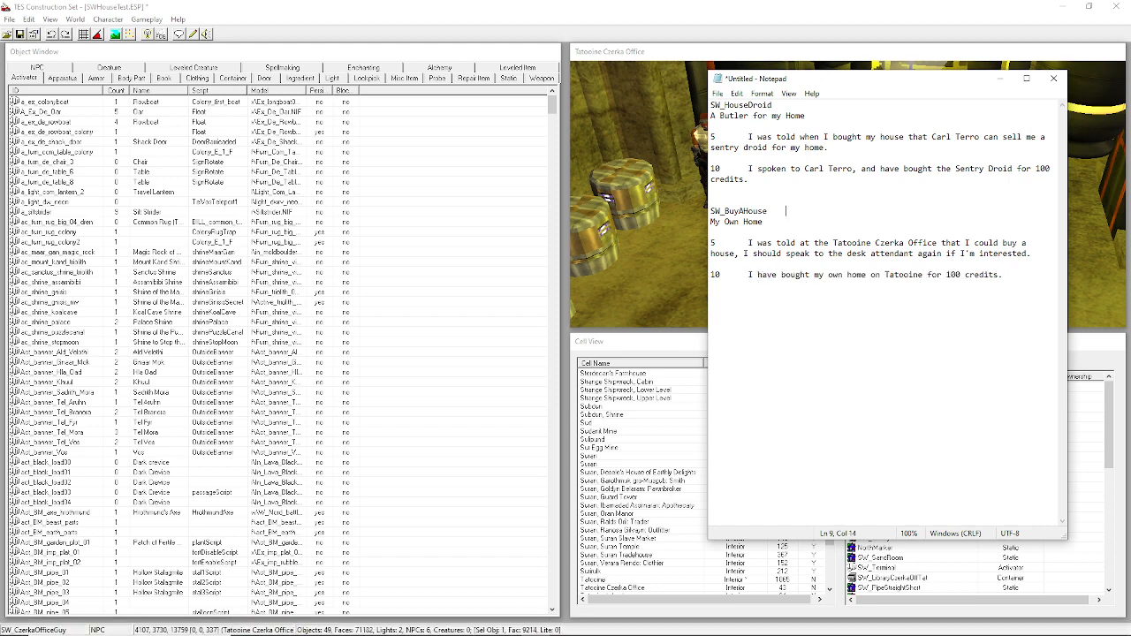
{"action": "key", "text": "BackSpace"}
{"action": "left_click", "coordinate": [1032, 256]}
{"action": "key", "text": "Return"}
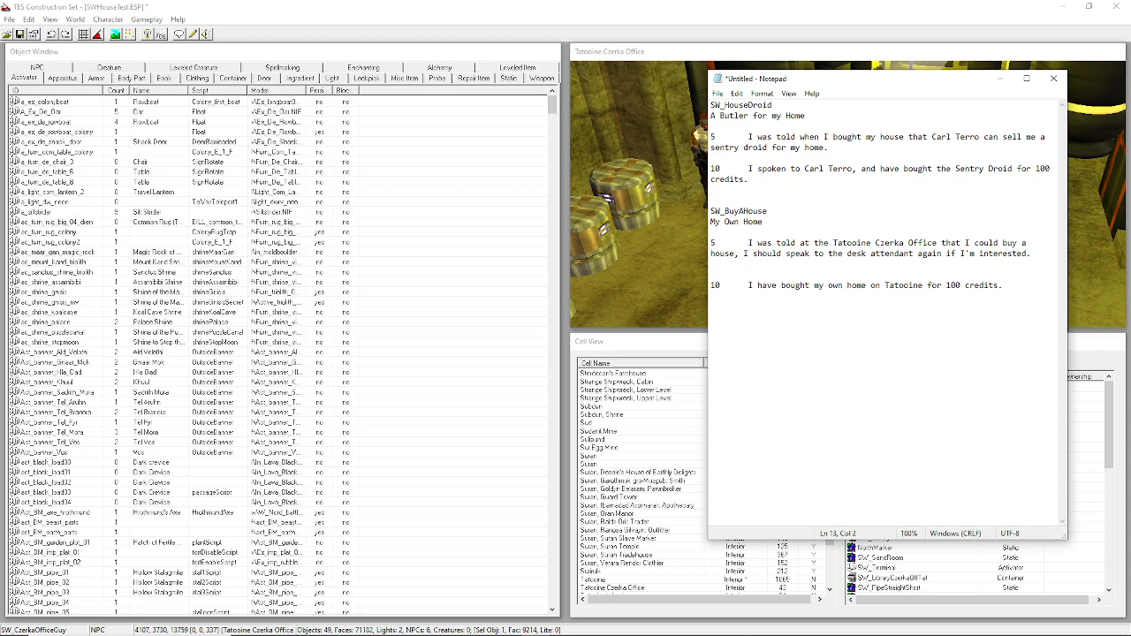
{"action": "type", "text": "SW_CzerkaOfficeGuy"}
{"action": "left_click_drag", "start_coordinate": [913, 254], "coordinate": [847, 255]}
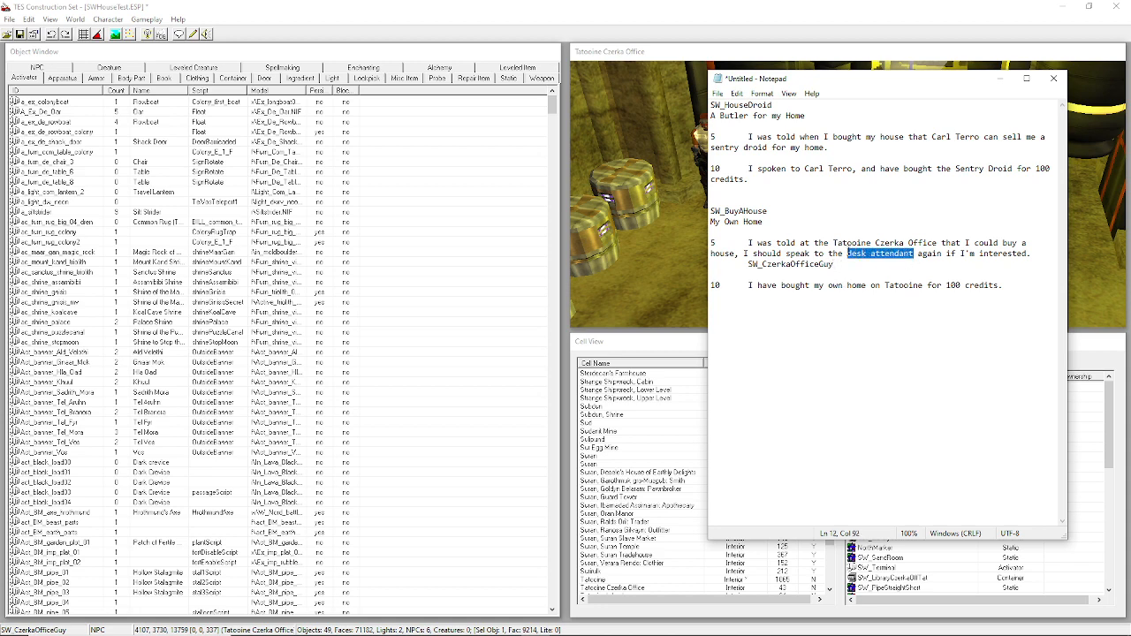
{"action": "left_click", "coordinate": [833, 263]}
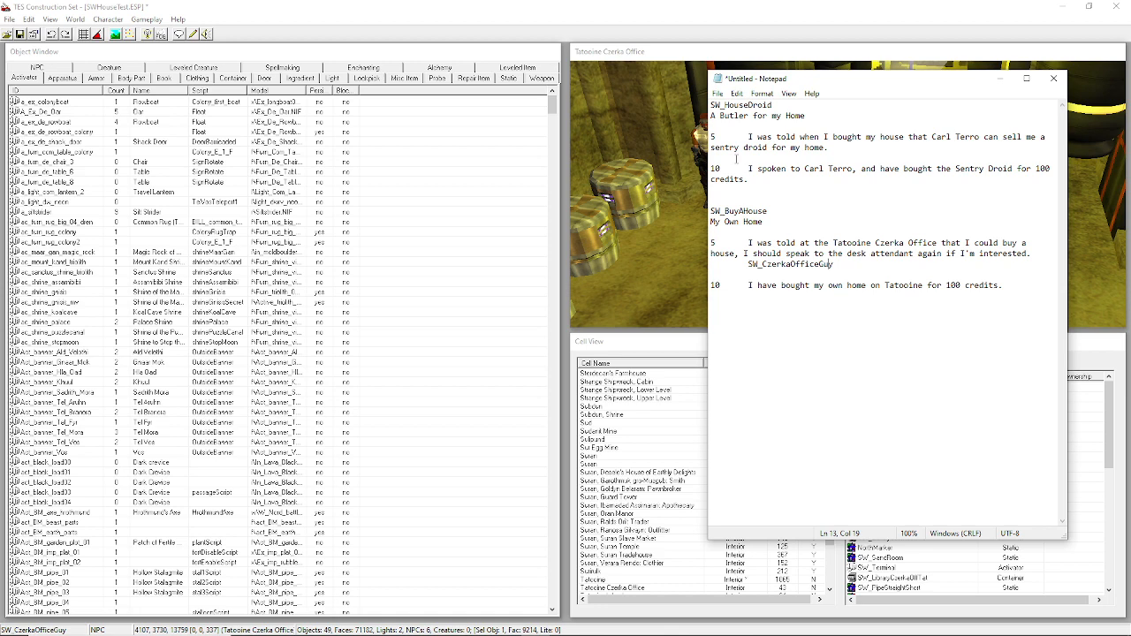
Open the dialogue editor and bring up the existing "buying a house" topic.
{"action": "left_click", "coordinate": [511, 55]}
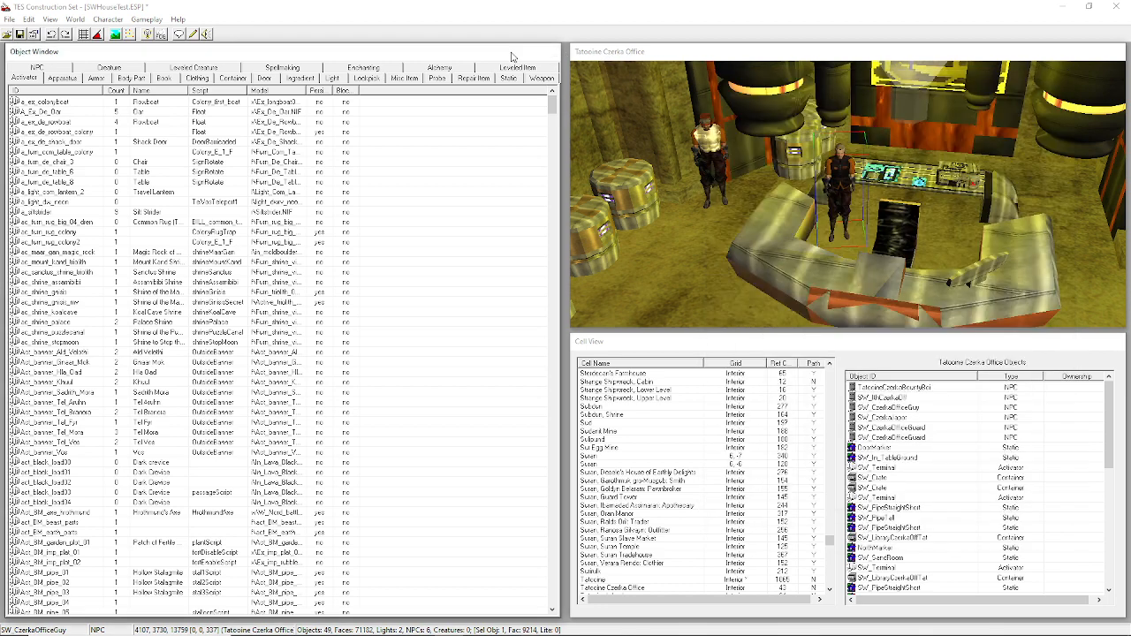
{"action": "left_click", "coordinate": [180, 34]}
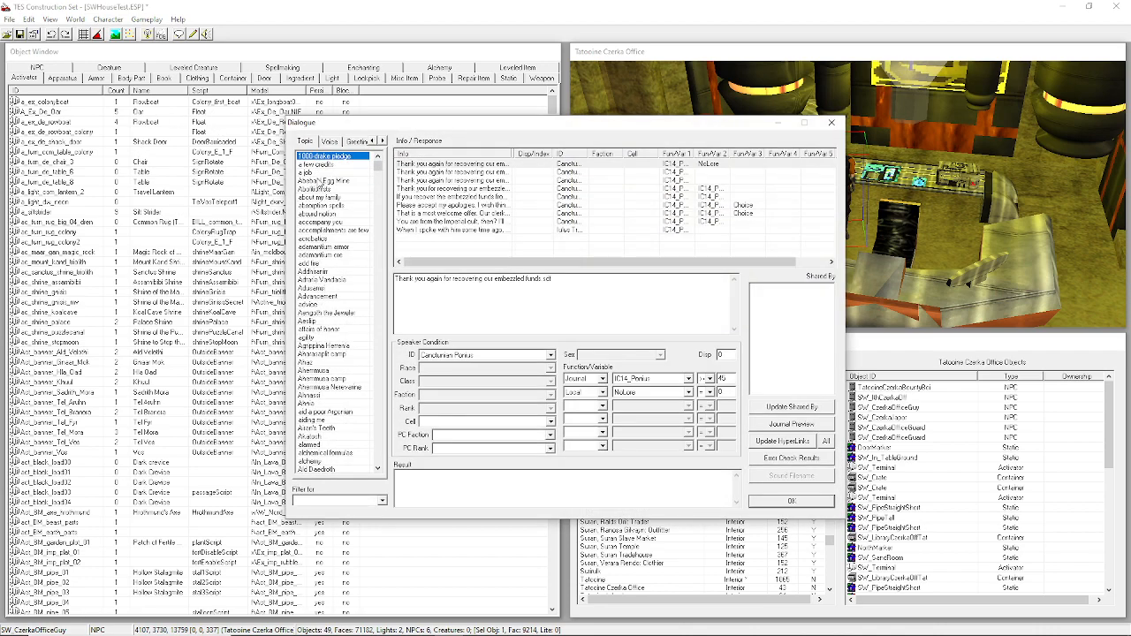
{"action": "right_click", "coordinate": [334, 200]}
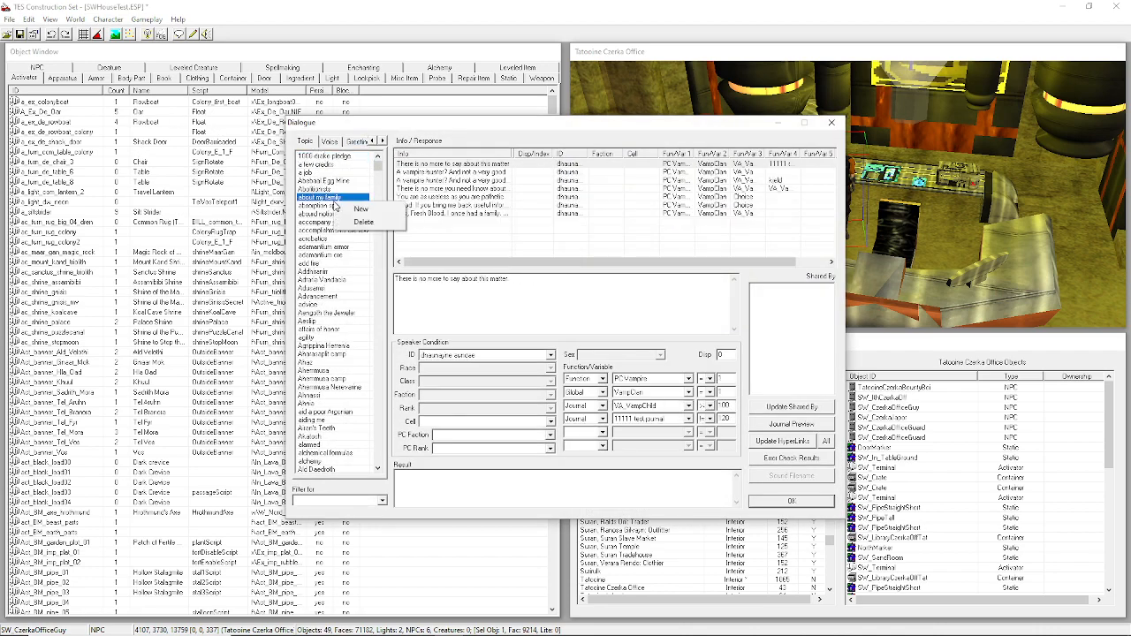
{"action": "left_click", "coordinate": [318, 165]}
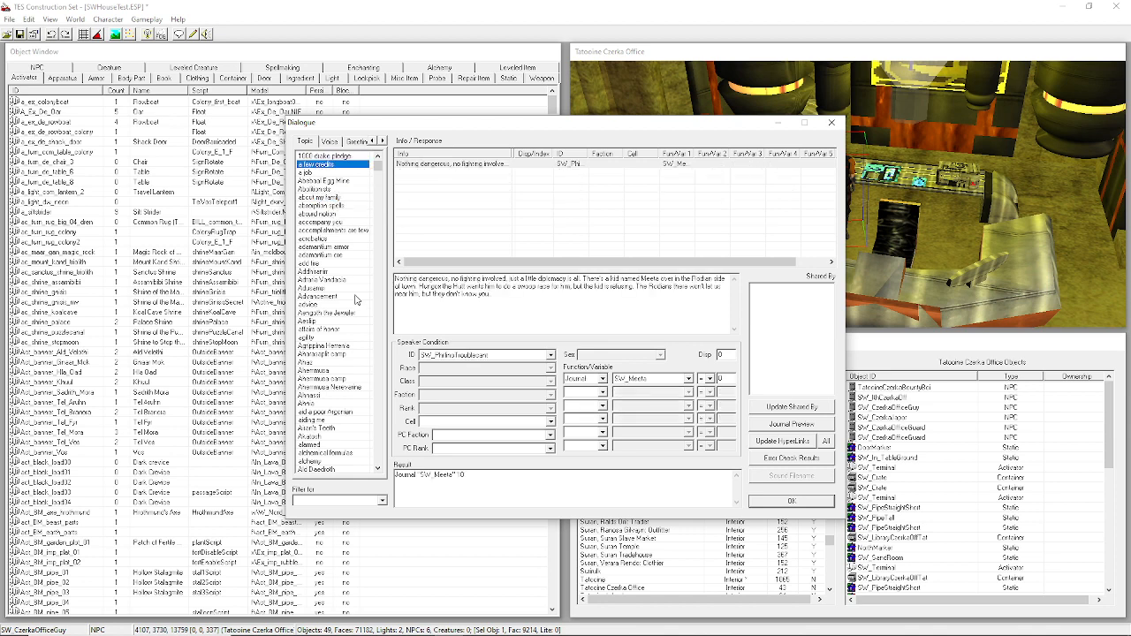
{"action": "left_click", "coordinate": [347, 370]}
{"action": "type", "text": "buying a house"}
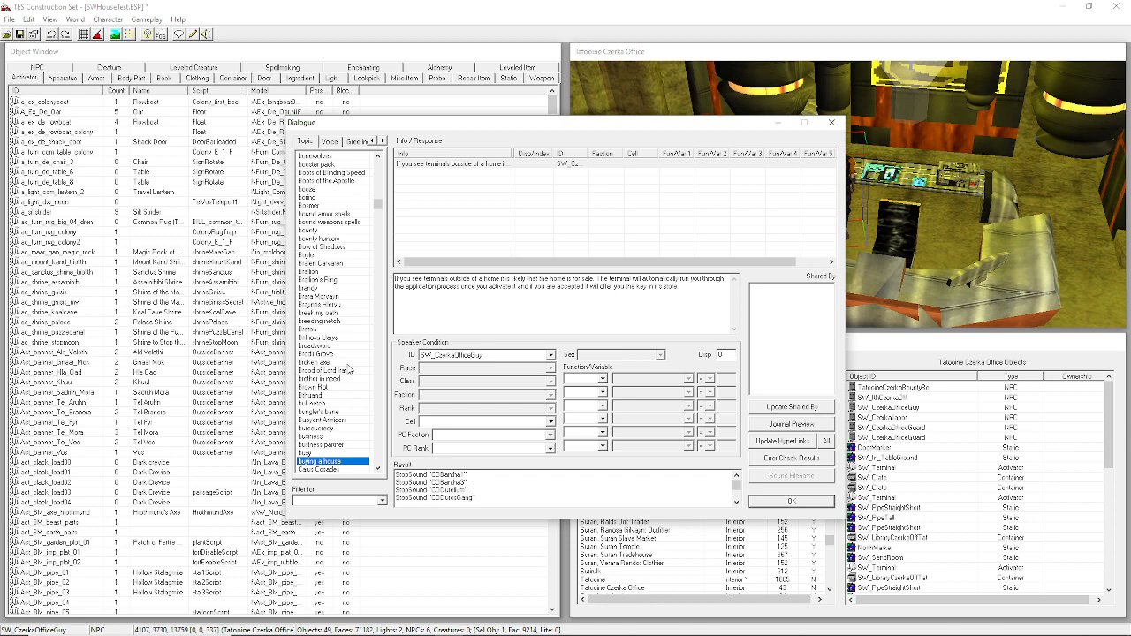
Look through the result script of the "buying a house" response and replace the response text with the placeholder "\\".
{"action": "scroll", "coordinate": [693, 486], "scroll_direction": "down", "scroll_amount": 5}
{"action": "scroll", "coordinate": [683, 495], "scroll_direction": "down", "scroll_amount": 2}
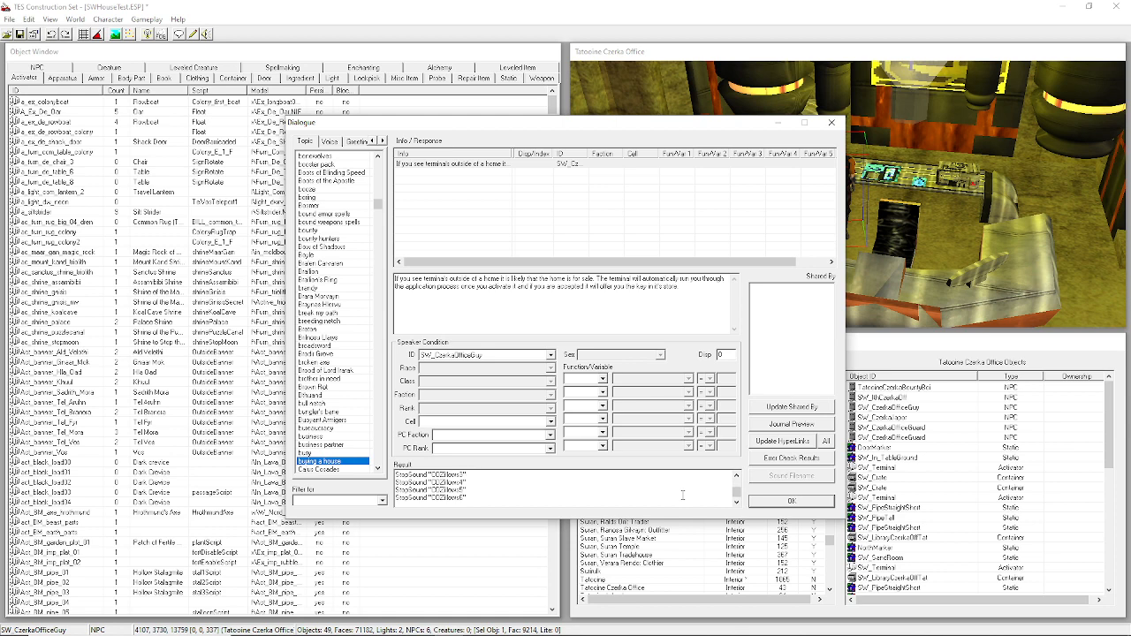
{"action": "scroll", "coordinate": [682, 495], "scroll_direction": "up", "scroll_amount": 2}
{"action": "scroll", "coordinate": [682, 496], "scroll_direction": "up", "scroll_amount": 4}
{"action": "scroll", "coordinate": [682, 495], "scroll_direction": "down", "scroll_amount": 1}
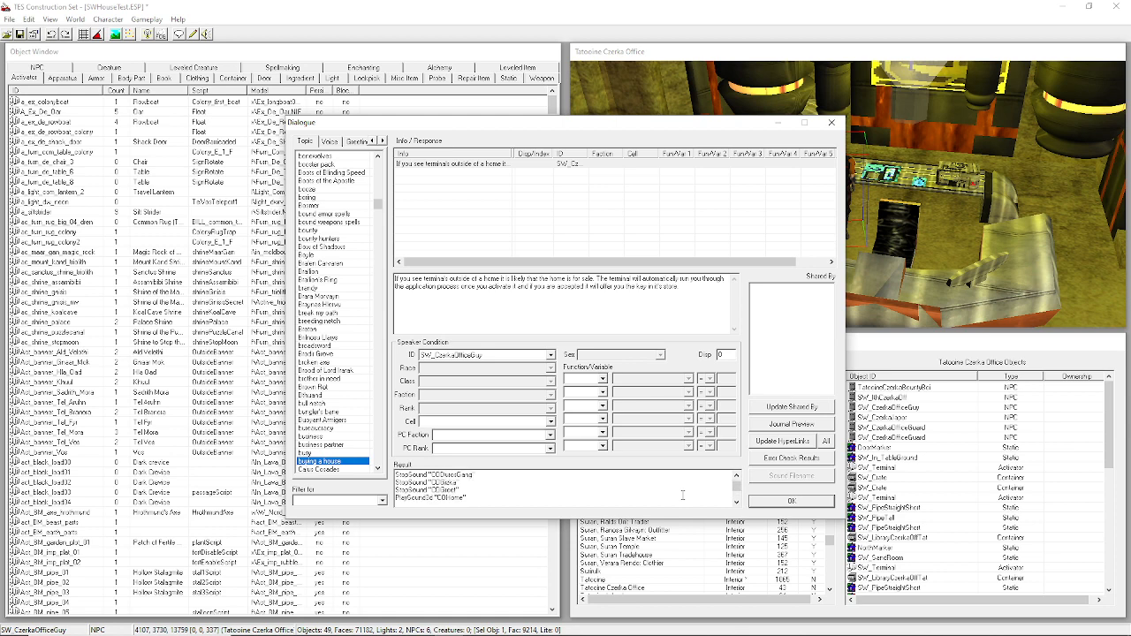
{"action": "scroll", "coordinate": [682, 495], "scroll_direction": "down", "scroll_amount": 1}
{"action": "left_click", "coordinate": [672, 305]}
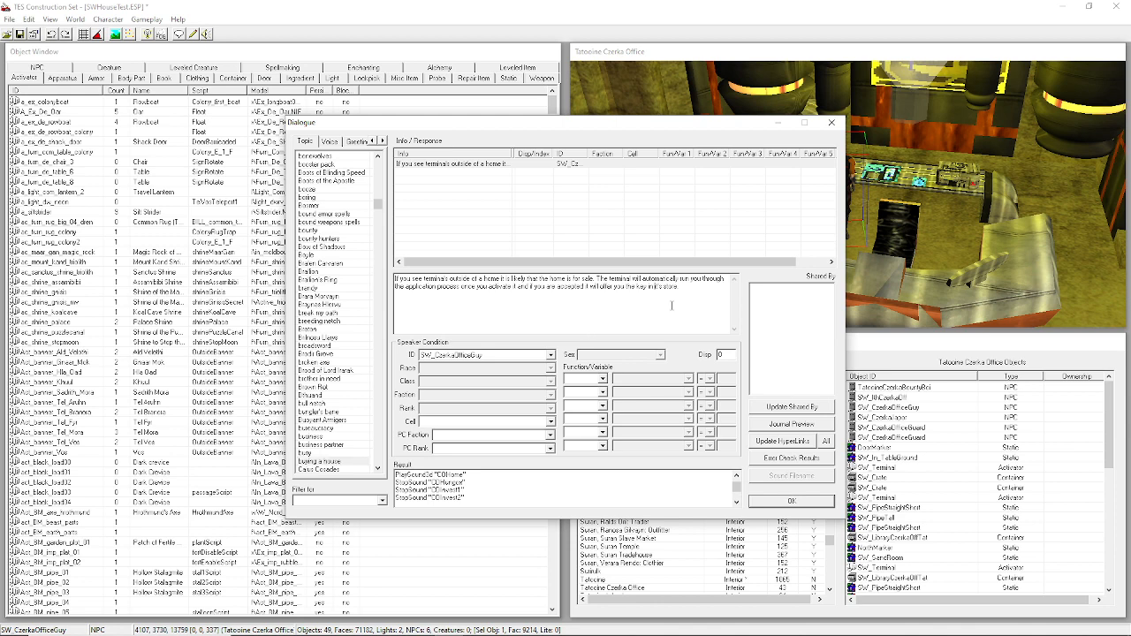
{"action": "key", "text": "ctrl+a"}
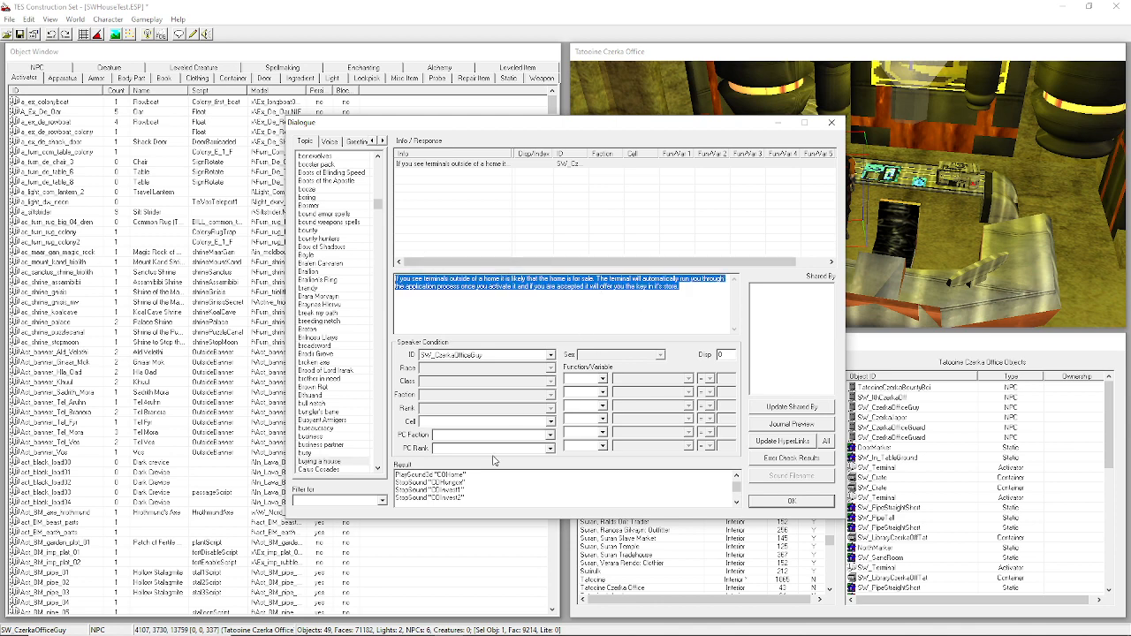
{"action": "type", "text": "\\\\"}
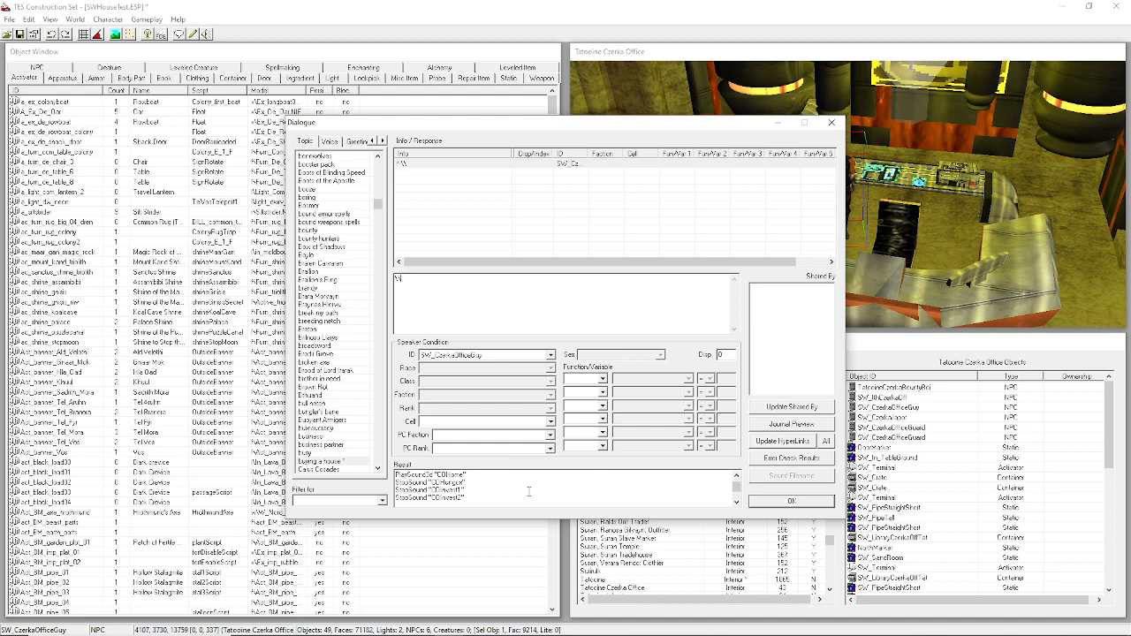
Delete the entire result script of the "buying a house" response.
{"action": "left_click_drag", "start_coordinate": [495, 499], "coordinate": [214, 407]}
{"action": "left_click", "coordinate": [596, 494]}
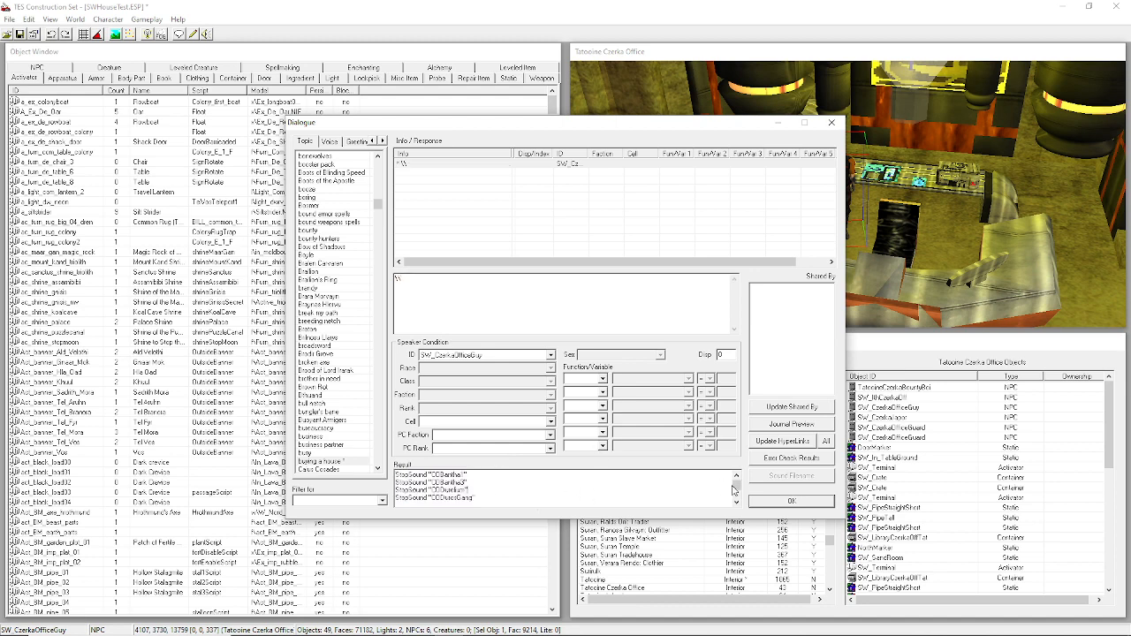
{"action": "left_click_drag", "start_coordinate": [731, 481], "coordinate": [732, 517]}
{"action": "left_click_drag", "start_coordinate": [493, 508], "coordinate": [404, 403]}
{"action": "key", "text": "BackSpace"}
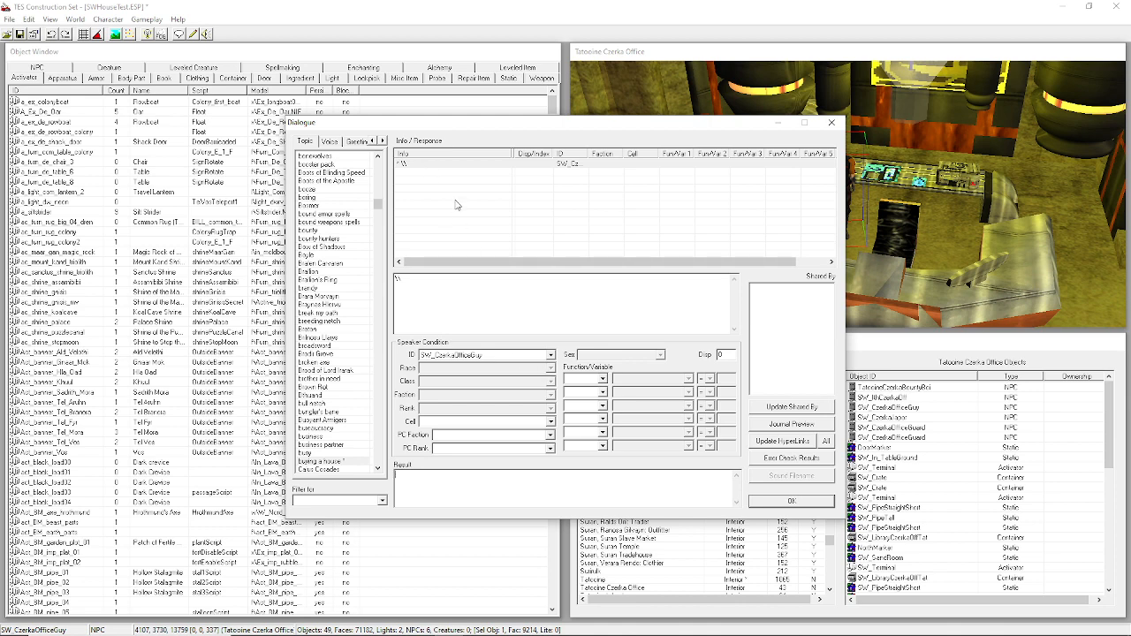
Keep SW_CzerkaOfficeGuy as the response's speaker ID and check it against the NPC ID in the Notepad notes.
{"action": "left_click", "coordinate": [504, 165]}
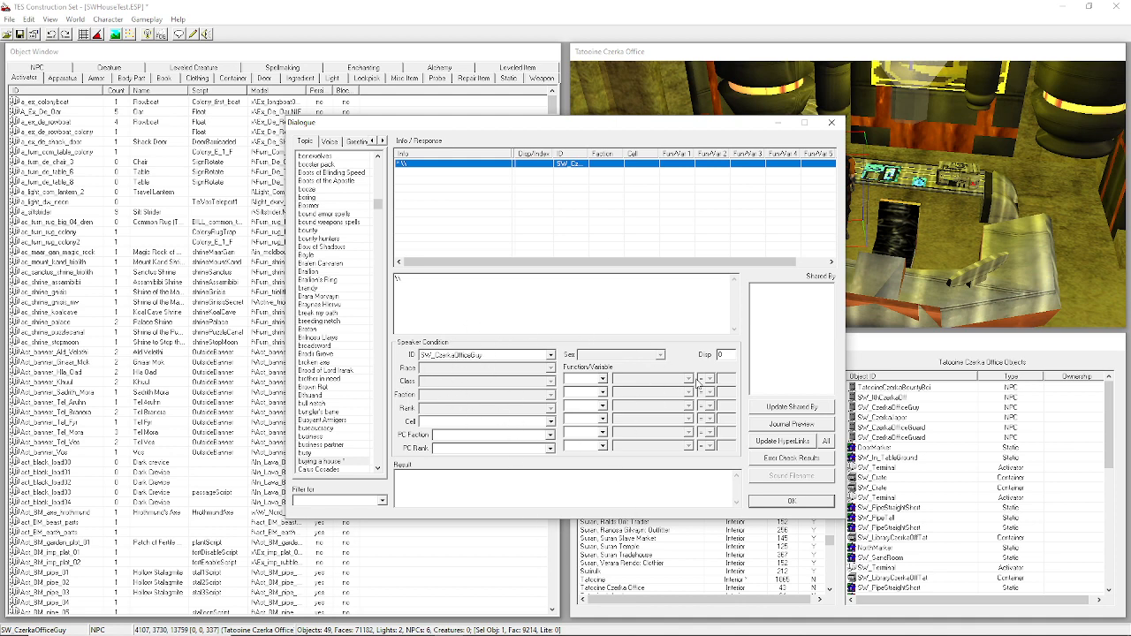
{"action": "left_click", "coordinate": [496, 355]}
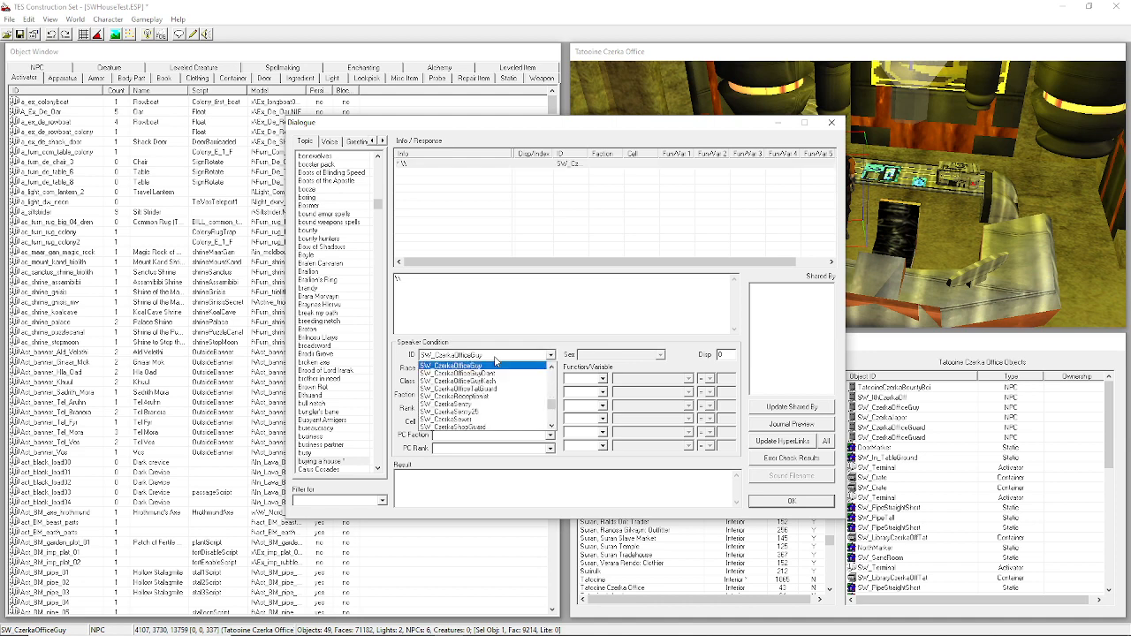
{"action": "left_click", "coordinate": [493, 364]}
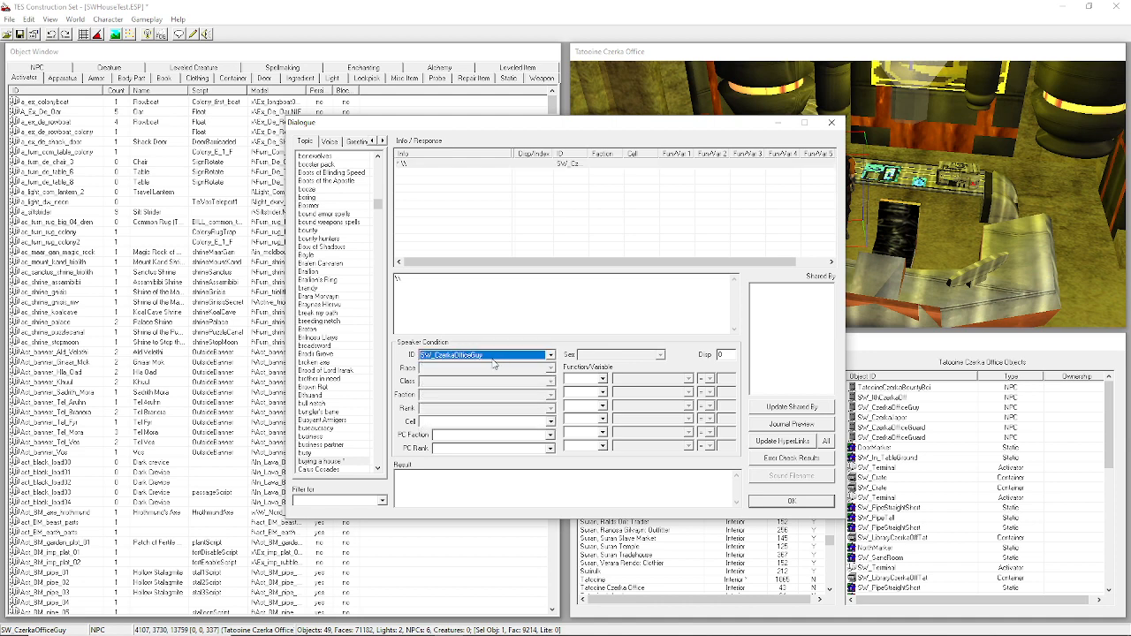
{"action": "mouse_move", "coordinate": [243, 629]}
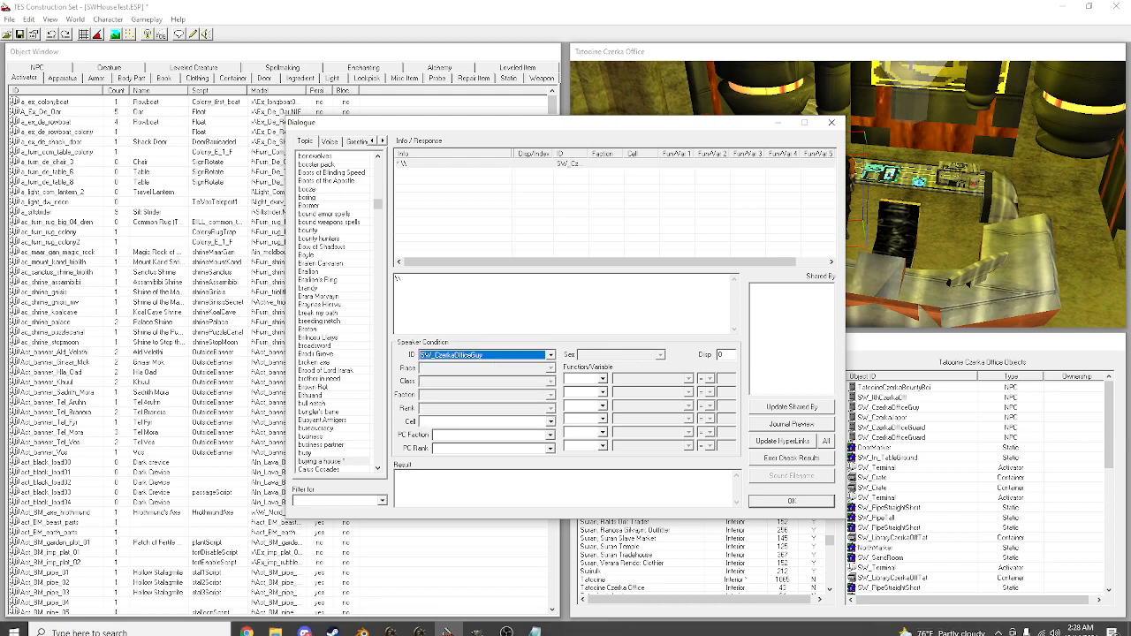
{"action": "left_click", "coordinate": [534, 624]}
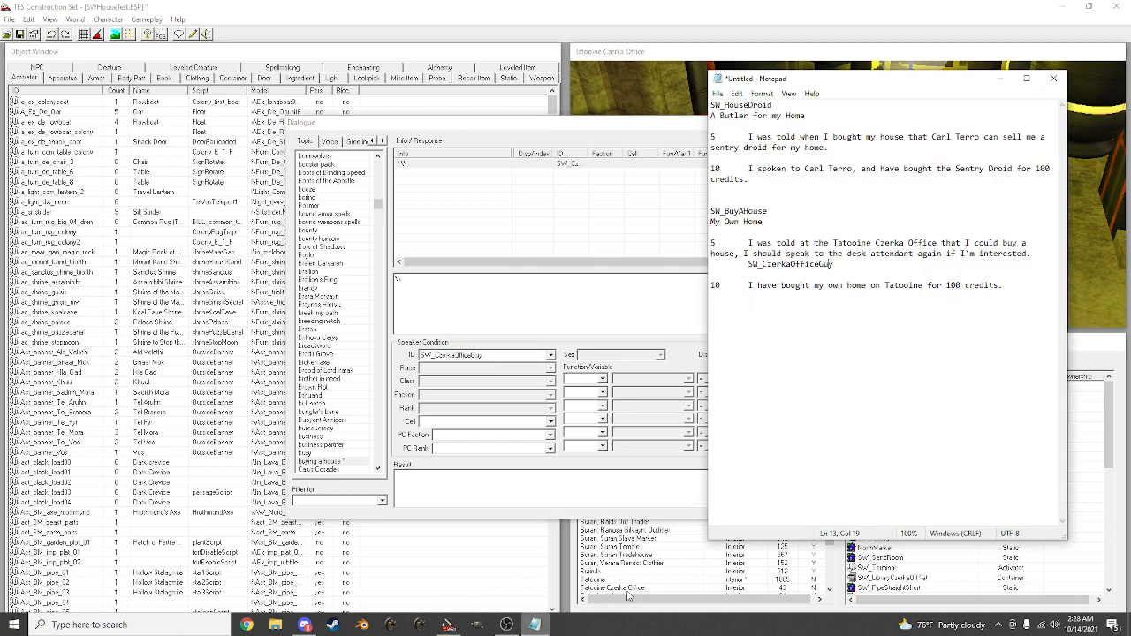
{"action": "left_click_drag", "start_coordinate": [833, 264], "coordinate": [748, 264]}
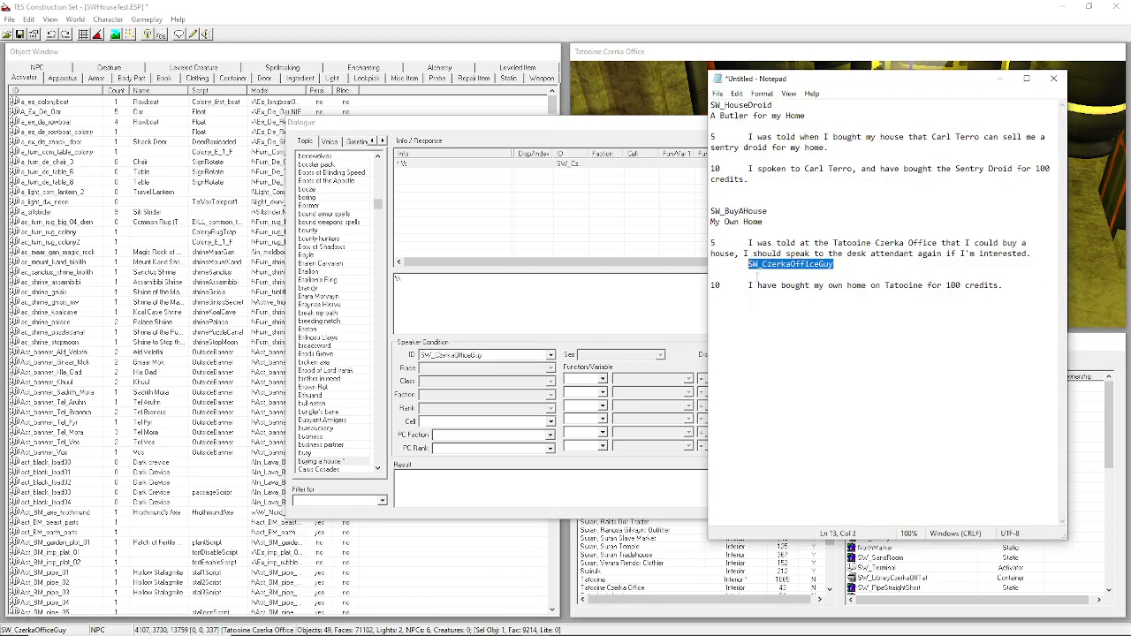
{"action": "left_click", "coordinate": [432, 309]}
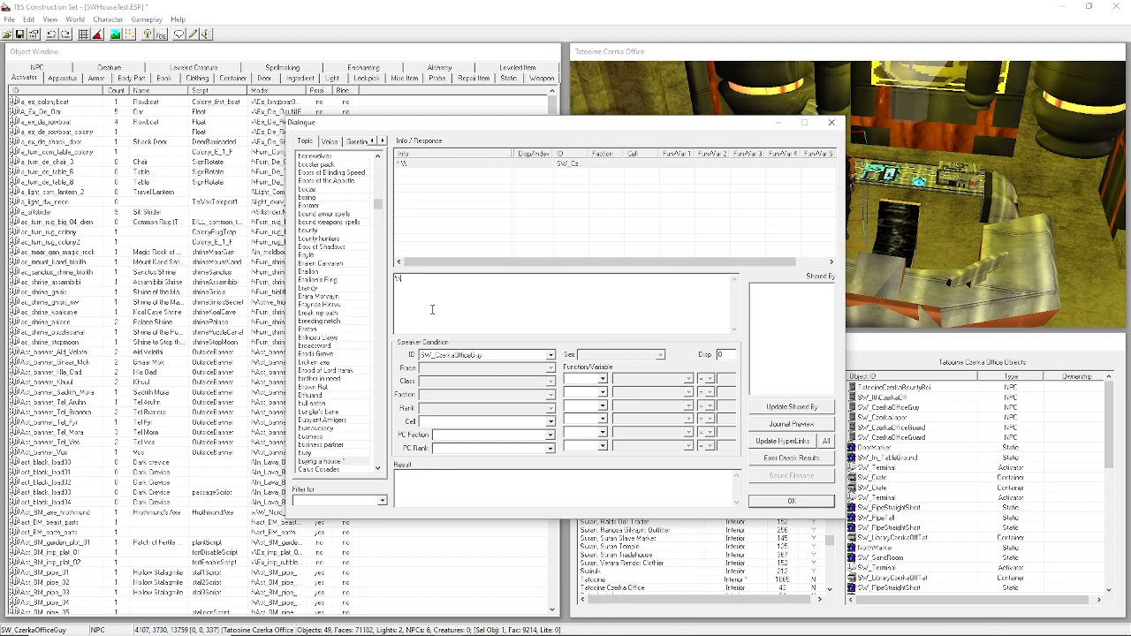
Set the response text to "If you are interested, there is a nice little hut just outside of the walls for sale for 100 credits.".
{"action": "left_click_drag", "start_coordinate": [432, 310], "coordinate": [362, 336]}
{"action": "mouse_move", "coordinate": [292, 626]}
{"action": "left_click", "coordinate": [530, 627]}
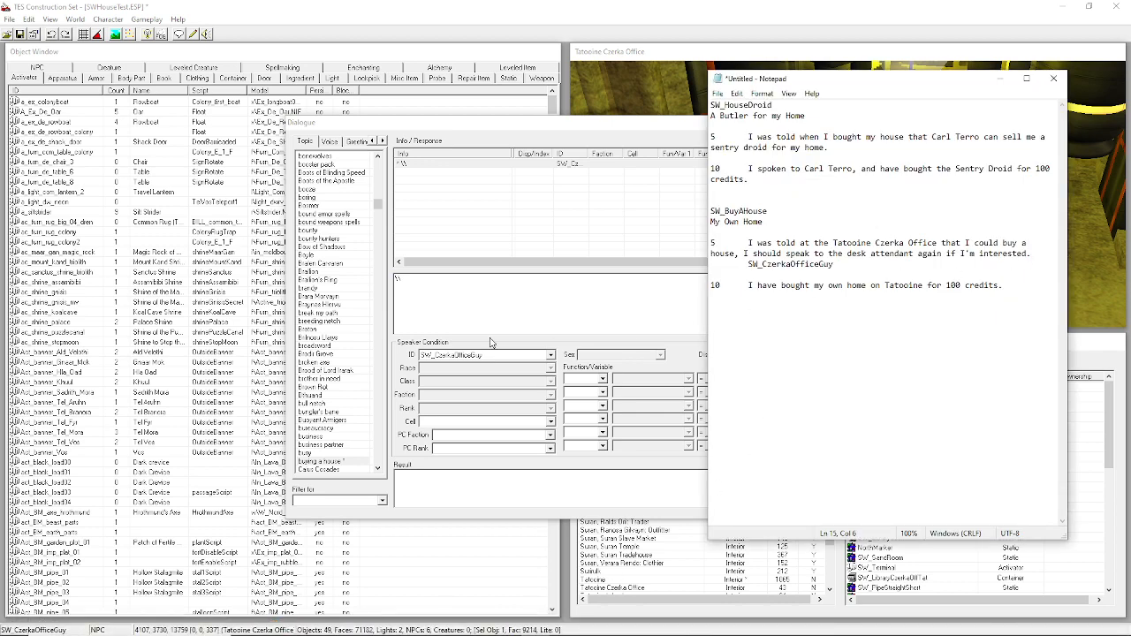
{"action": "left_click_drag", "start_coordinate": [512, 305], "coordinate": [308, 305]}
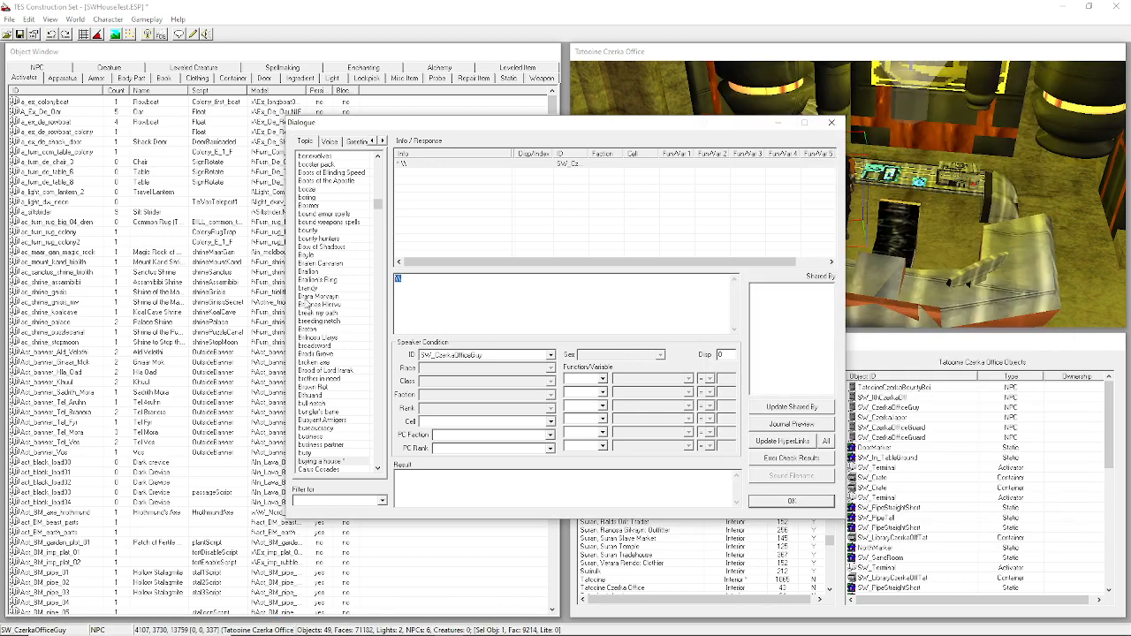
{"action": "key", "text": "BackSpace"}
{"action": "type", "text": "If you are interested, there is a nice little hut just ou"}
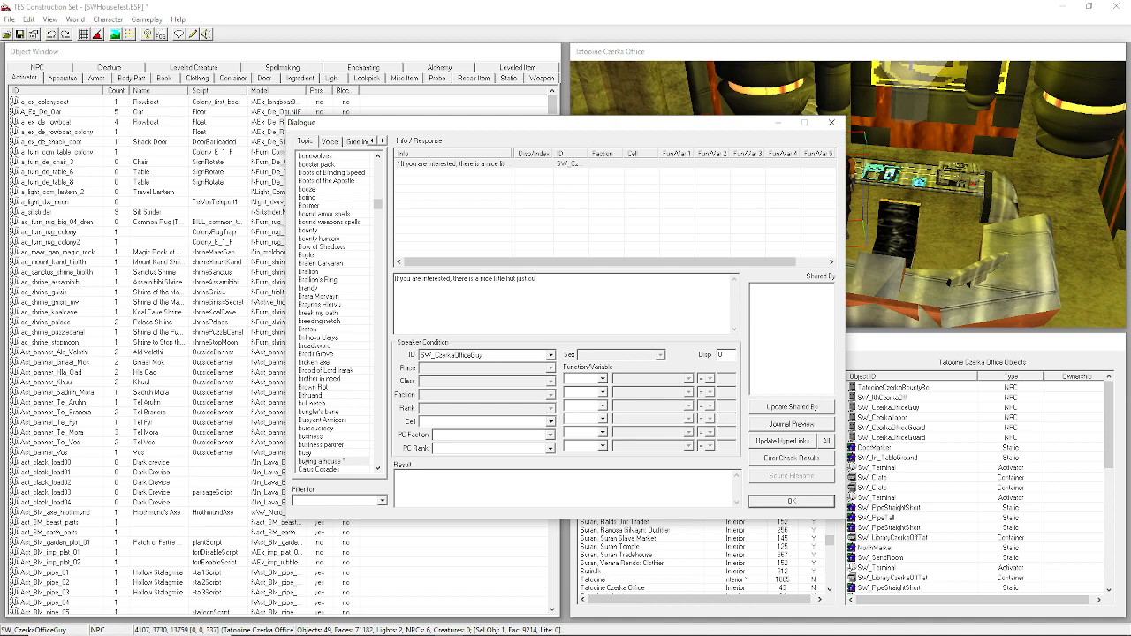
{"action": "type", "text": "tside of the walls for sale for 100 credits."}
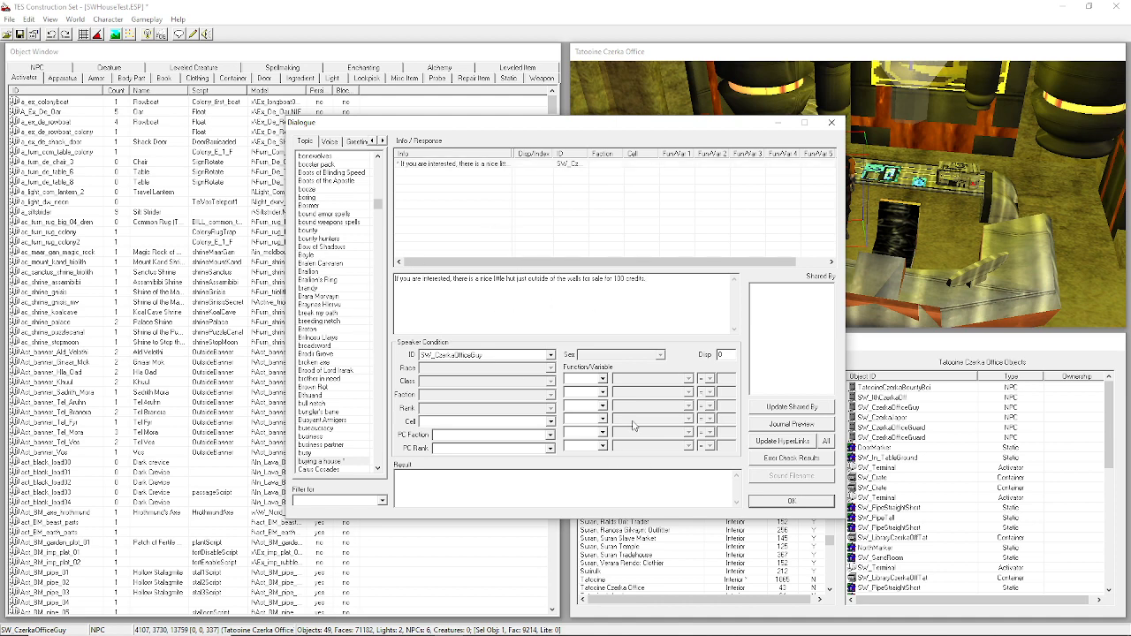
{"action": "triple_click", "coordinate": [628, 283]}
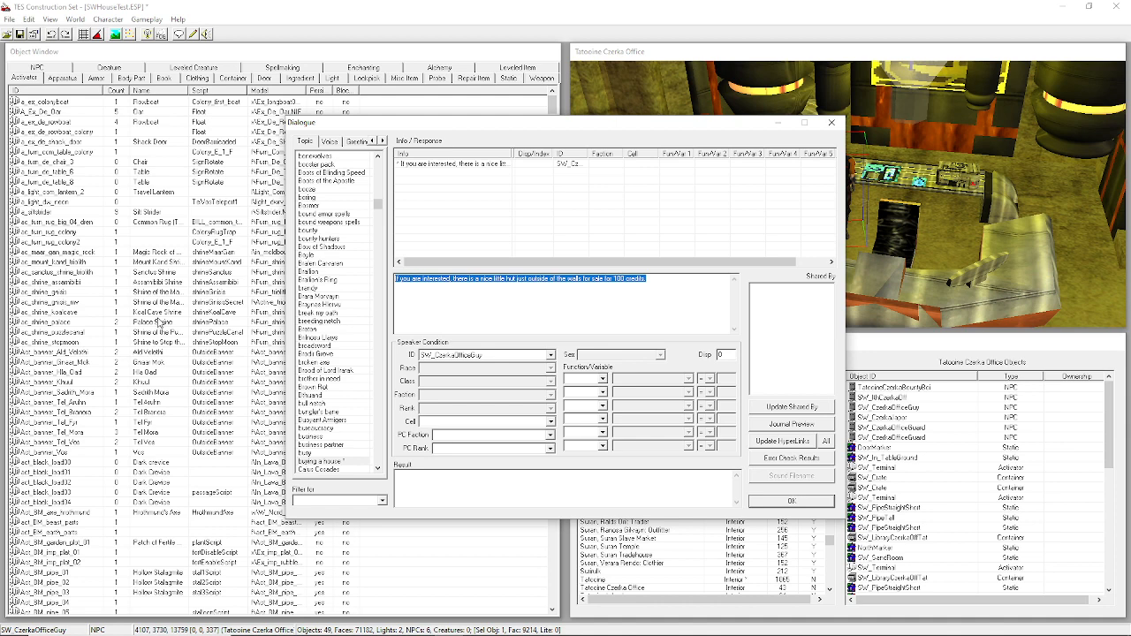
{"action": "left_click", "coordinate": [499, 290]}
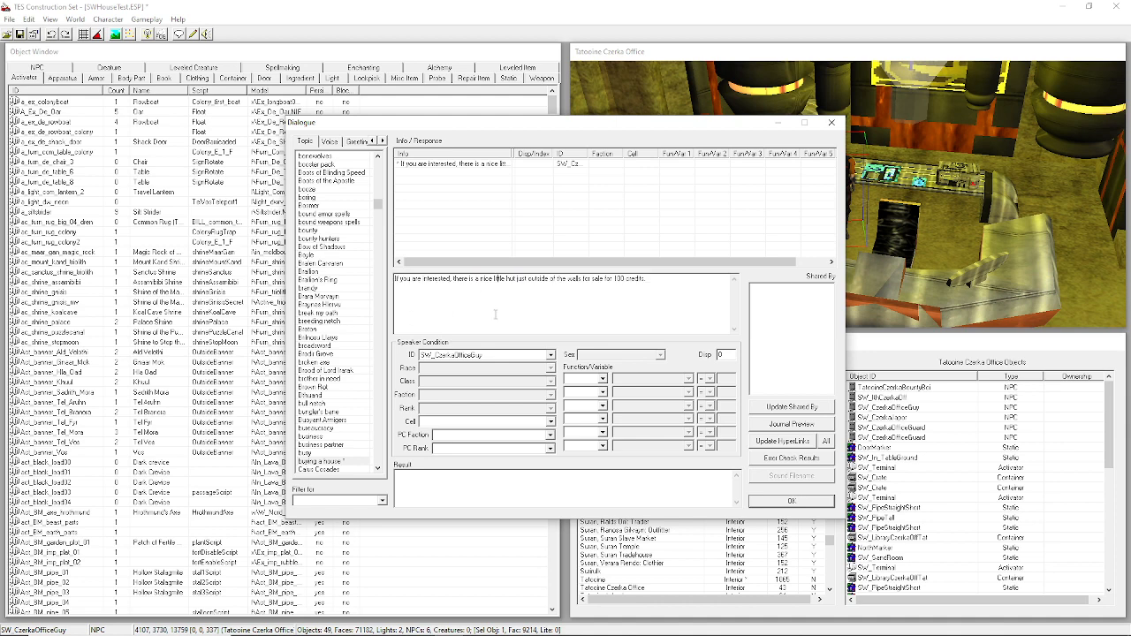
{"action": "left_click", "coordinate": [495, 313]}
{"action": "key", "text": "ctrl+a"}
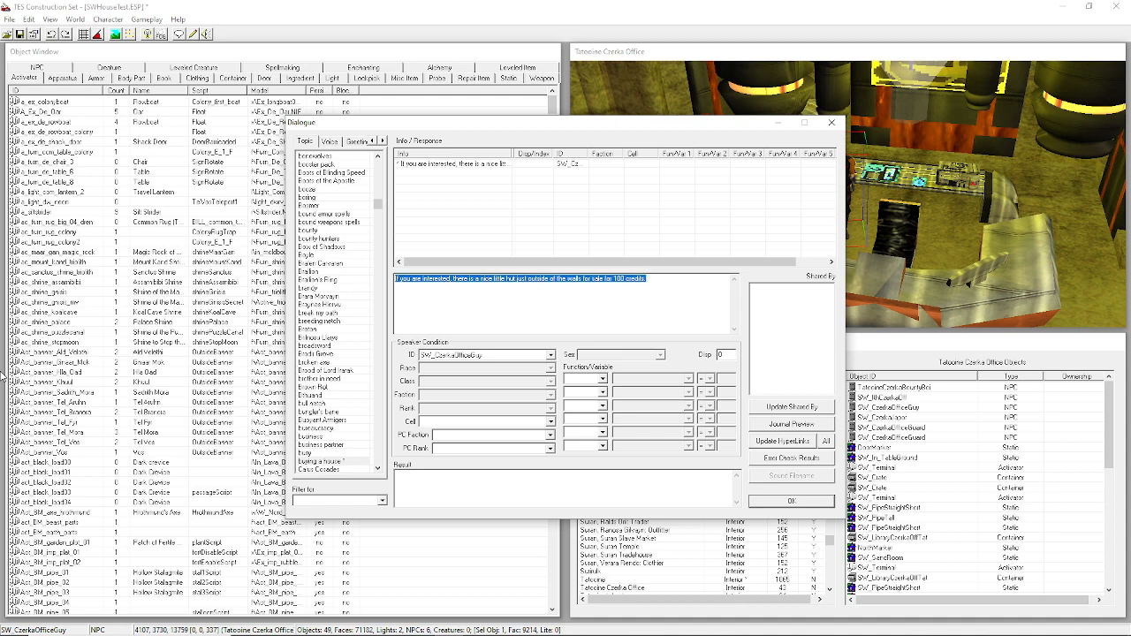
{"action": "left_click", "coordinate": [671, 322]}
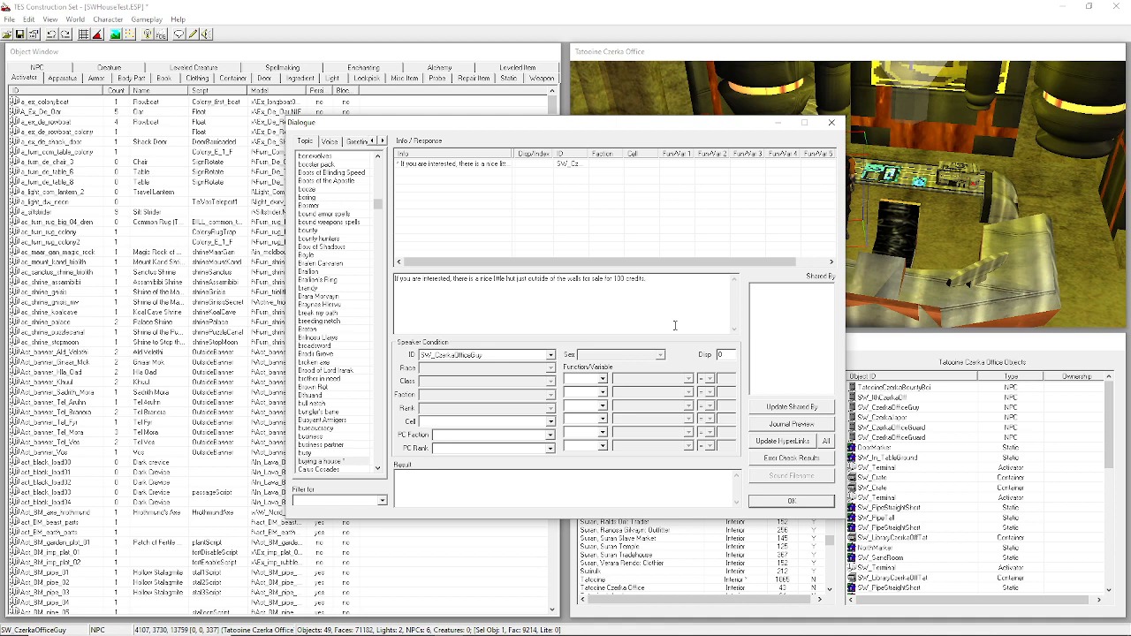
Set the response's first condition to the function Choice equal to 1.
{"action": "left_click", "coordinate": [581, 382]}
{"action": "left_click", "coordinate": [585, 404]}
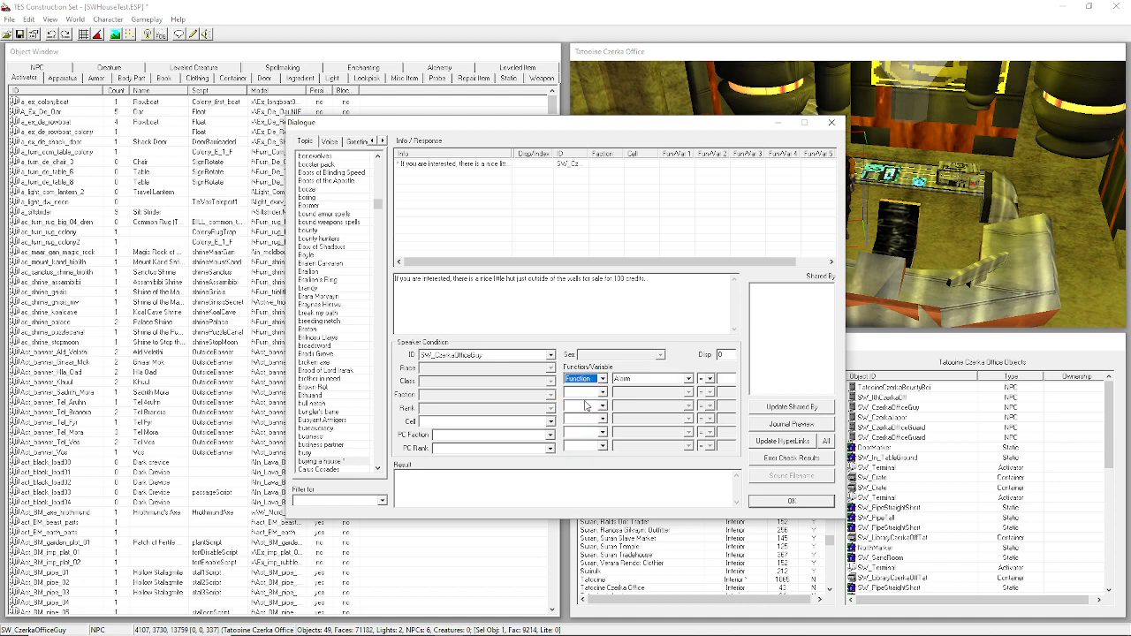
{"action": "left_click", "coordinate": [624, 380]}
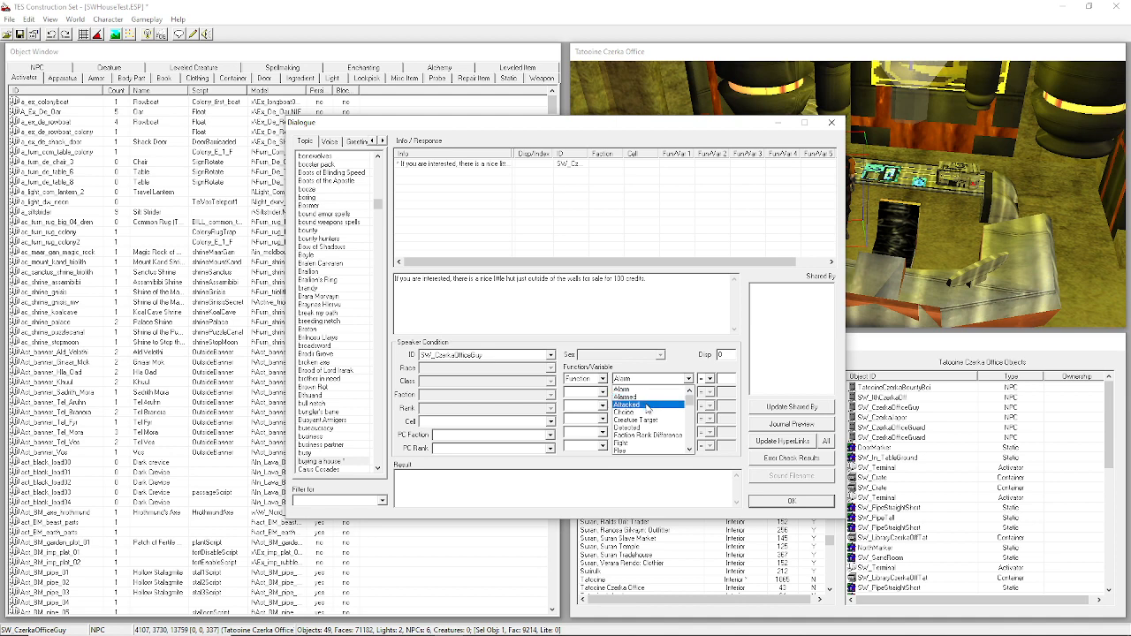
{"action": "left_click", "coordinate": [648, 412]}
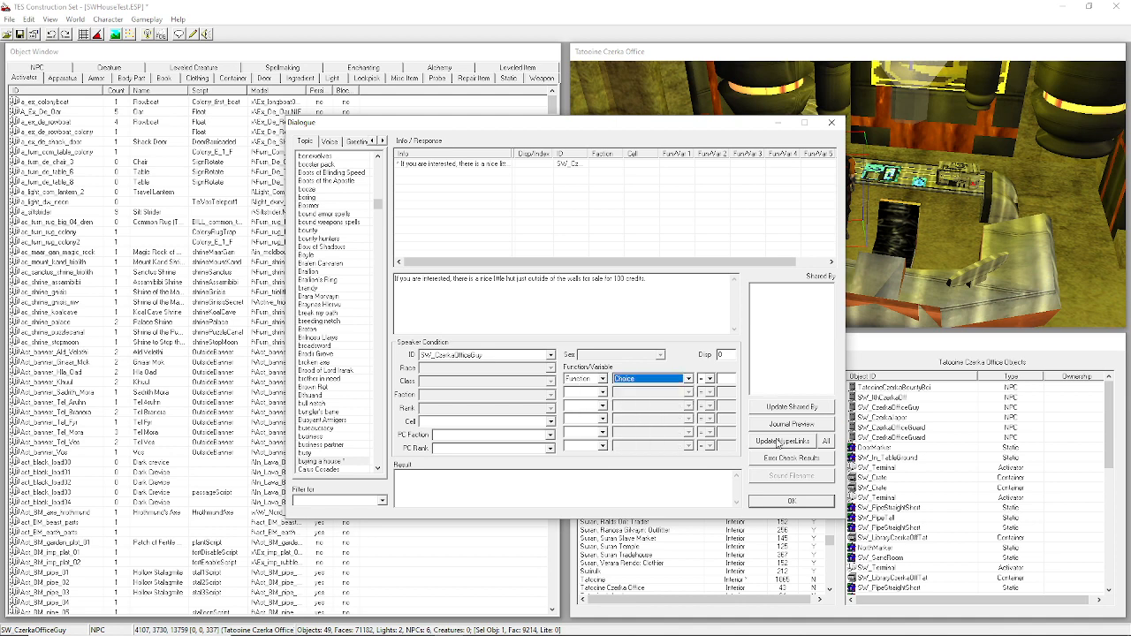
{"action": "left_click", "coordinate": [725, 378]}
{"action": "type", "text": "1"}
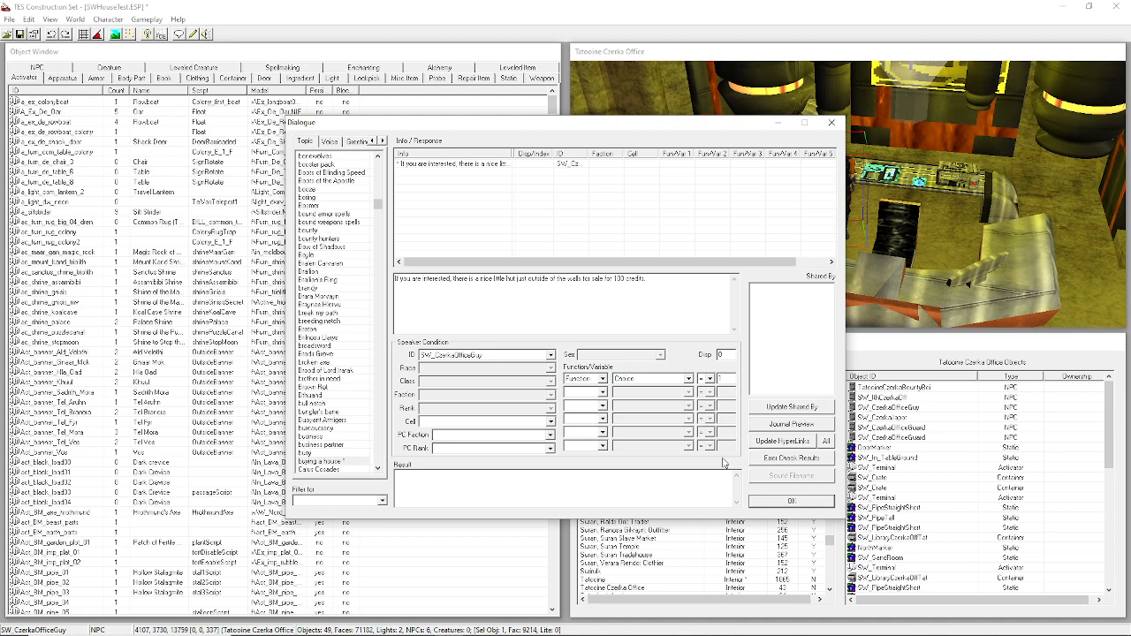
{"action": "left_click", "coordinate": [654, 381]}
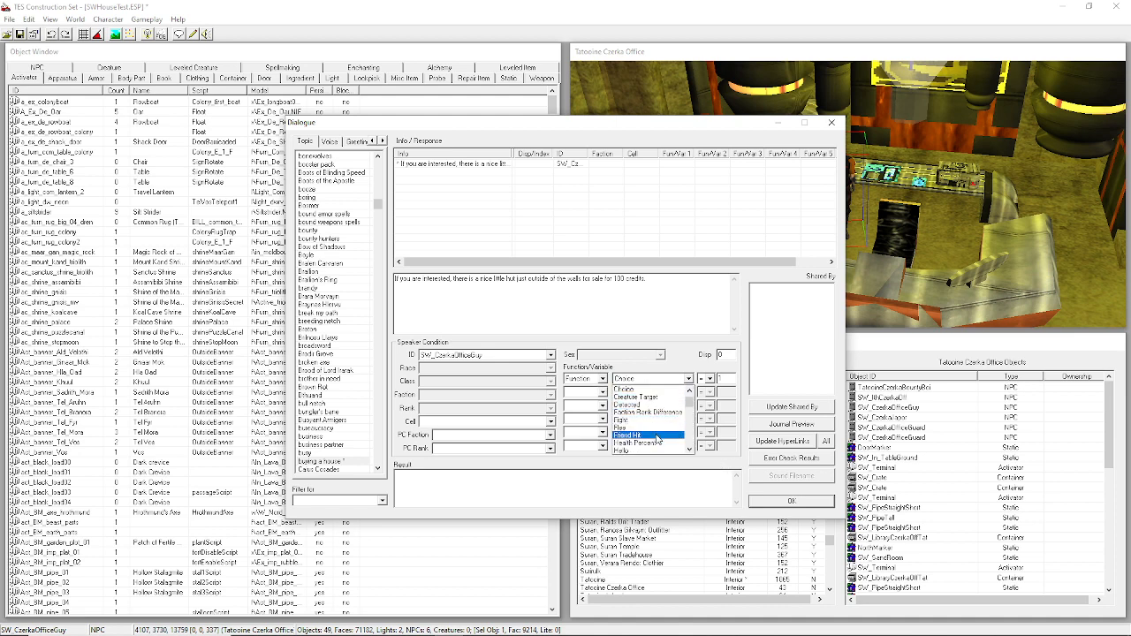
{"action": "left_click", "coordinate": [639, 380]}
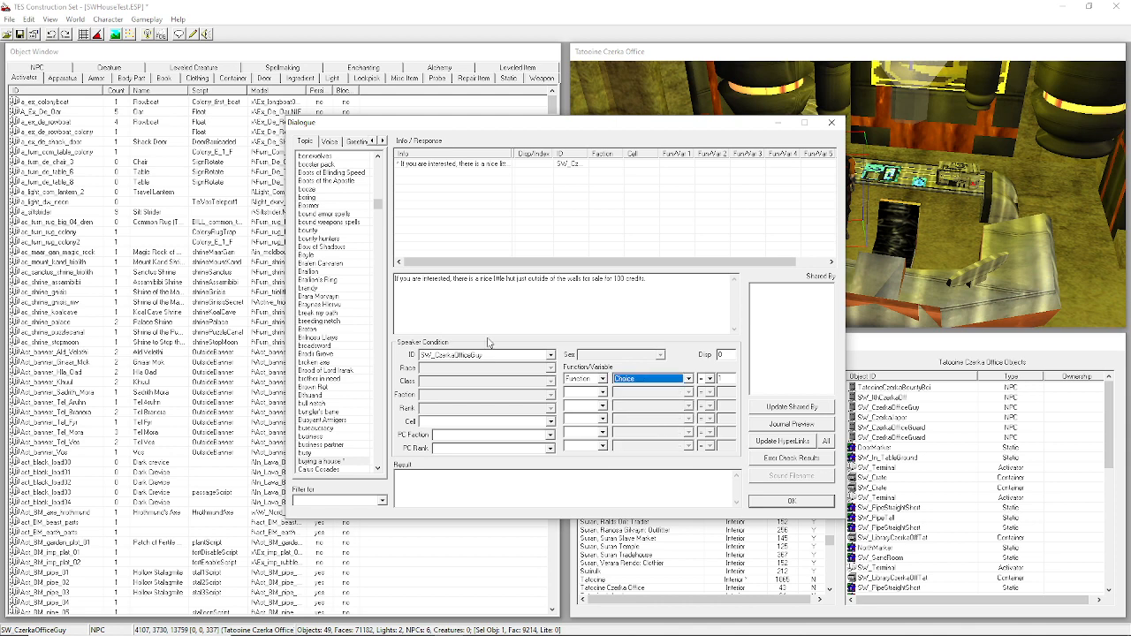
Change the response's first condition to a Journal check on SW_BuyAHouse, taking the journal ID from the Notepad notes.
{"action": "left_click", "coordinate": [587, 379]}
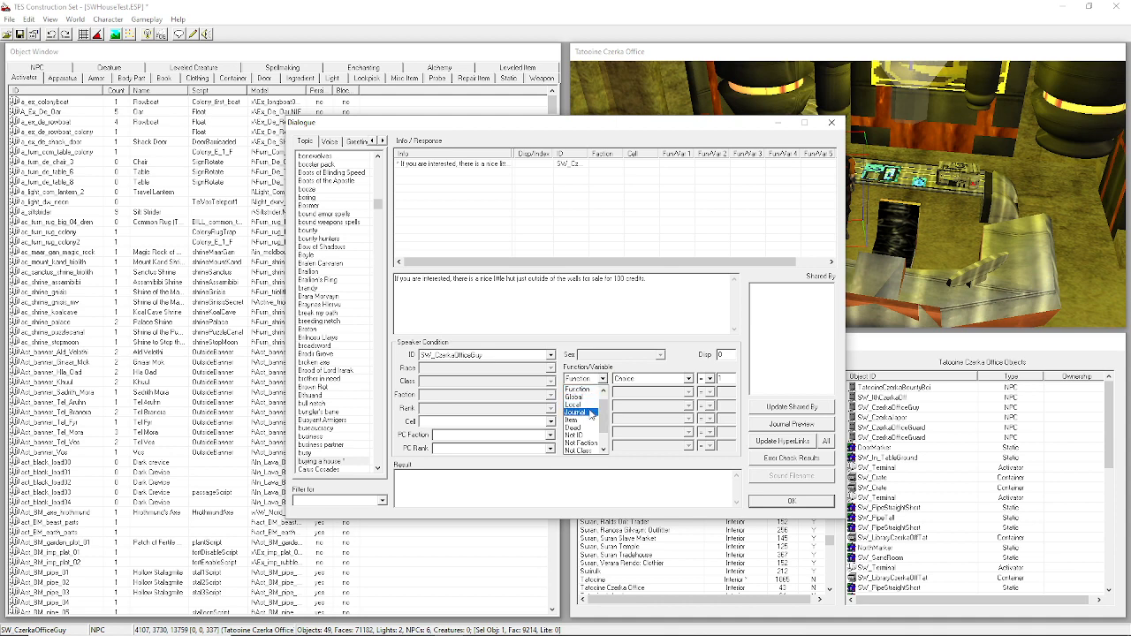
{"action": "left_click", "coordinate": [591, 413]}
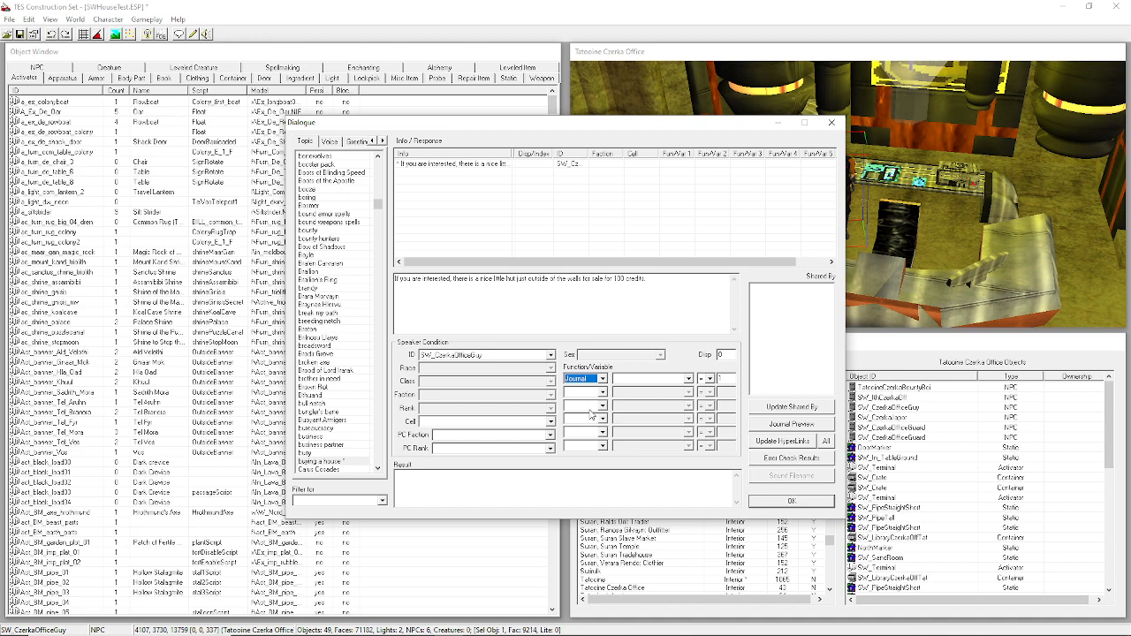
{"action": "mouse_move", "coordinate": [442, 634]}
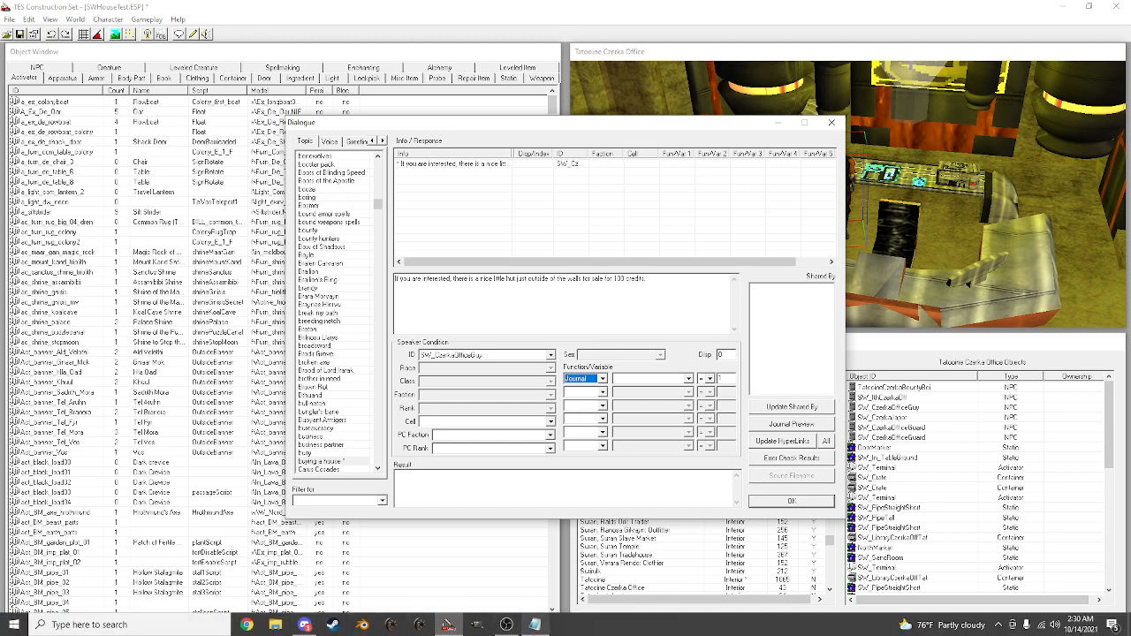
{"action": "left_click", "coordinate": [448, 625]}
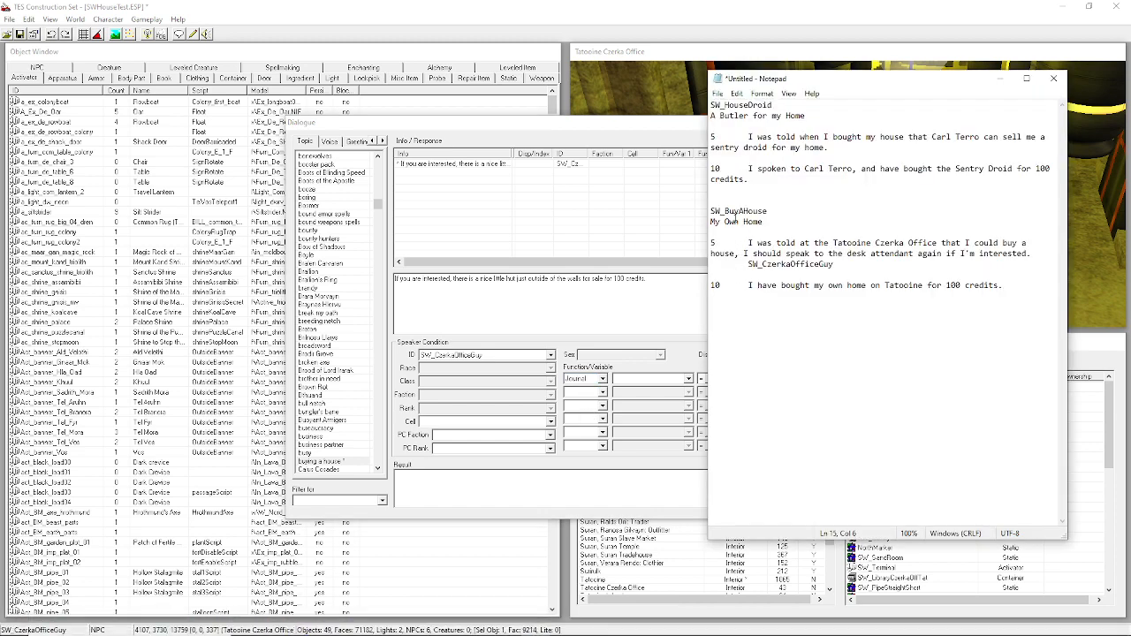
{"action": "left_click", "coordinate": [667, 382]}
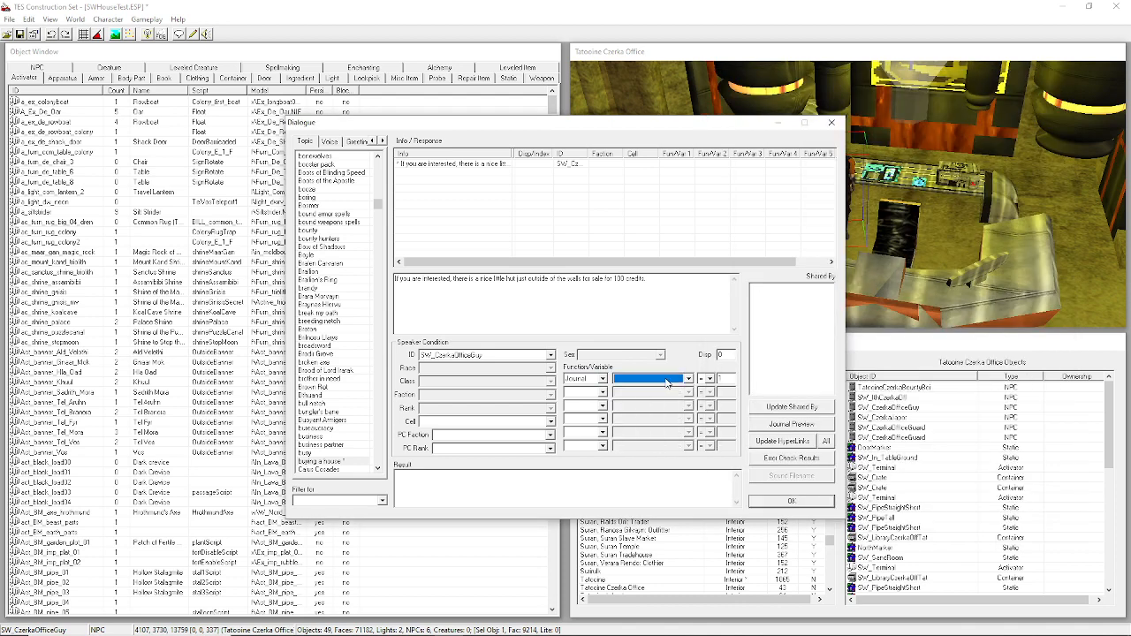
{"action": "type", "text": "sw_bu"}
{"action": "left_click", "coordinate": [629, 379]}
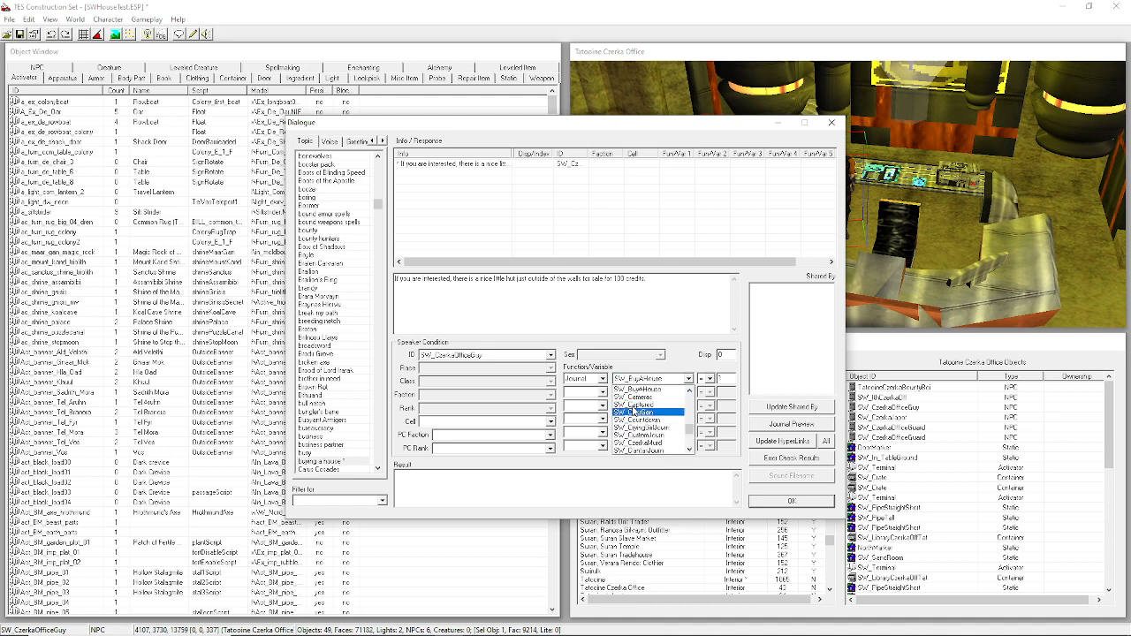
{"action": "left_click", "coordinate": [635, 390]}
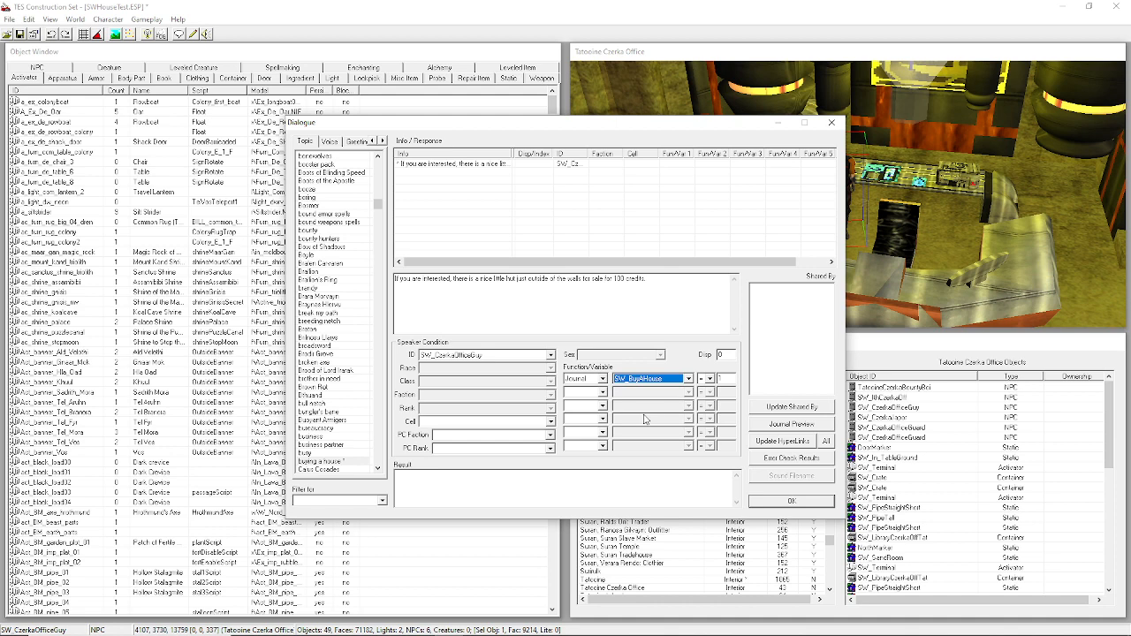
{"action": "key", "text": "Tab"}
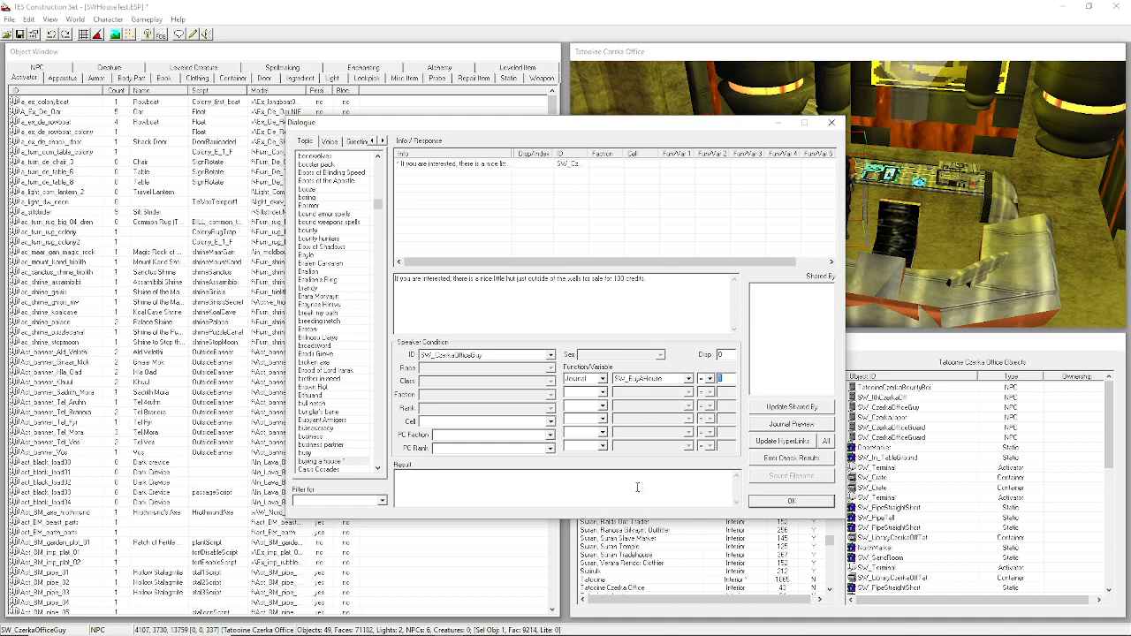
{"action": "type", "text": "35135"}
{"action": "double_click", "coordinate": [733, 378]}
{"action": "type", "text": "5"}
{"action": "double_click", "coordinate": [730, 379]}
{"action": "type", "text": "1"}
{"action": "left_click_drag", "start_coordinate": [730, 379], "coordinate": [684, 387]}
{"action": "type", "text": "-300"}
Set the comparison value of the SW_BuyAHouse journal condition to 0.
{"action": "left_click_drag", "start_coordinate": [733, 378], "coordinate": [649, 380]}
{"action": "key", "text": "BackSpace"}
{"action": "type", "text": "0"}
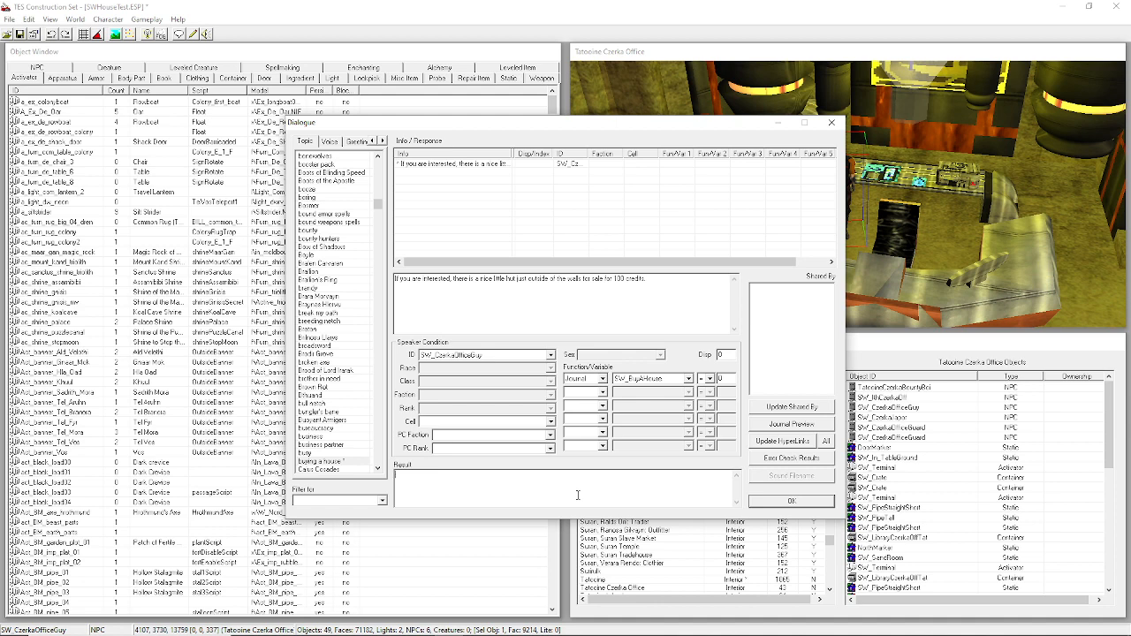
Enter "Journal SW_BuyAHouse 5" as the response's result script, keeping the journal condition's comparison operator as equals.
{"action": "type", "text": "Journal SW_BuyaHouse 5"}
{"action": "left_click", "coordinate": [708, 379]}
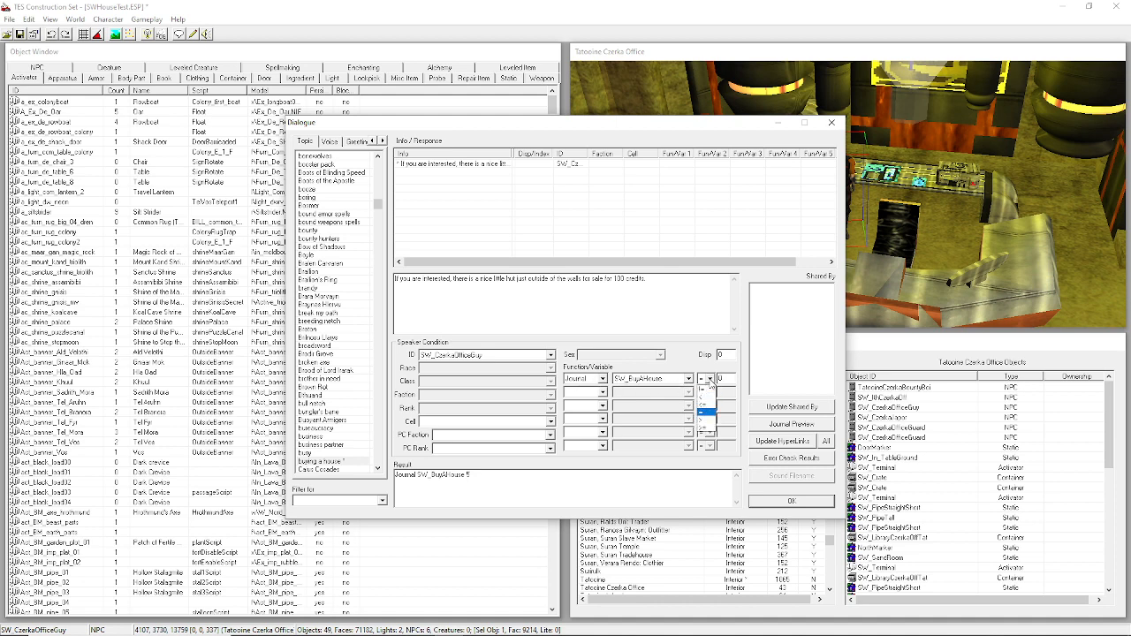
{"action": "left_click", "coordinate": [709, 380]}
{"action": "left_click", "coordinate": [709, 380]}
{"action": "left_click", "coordinate": [709, 380]}
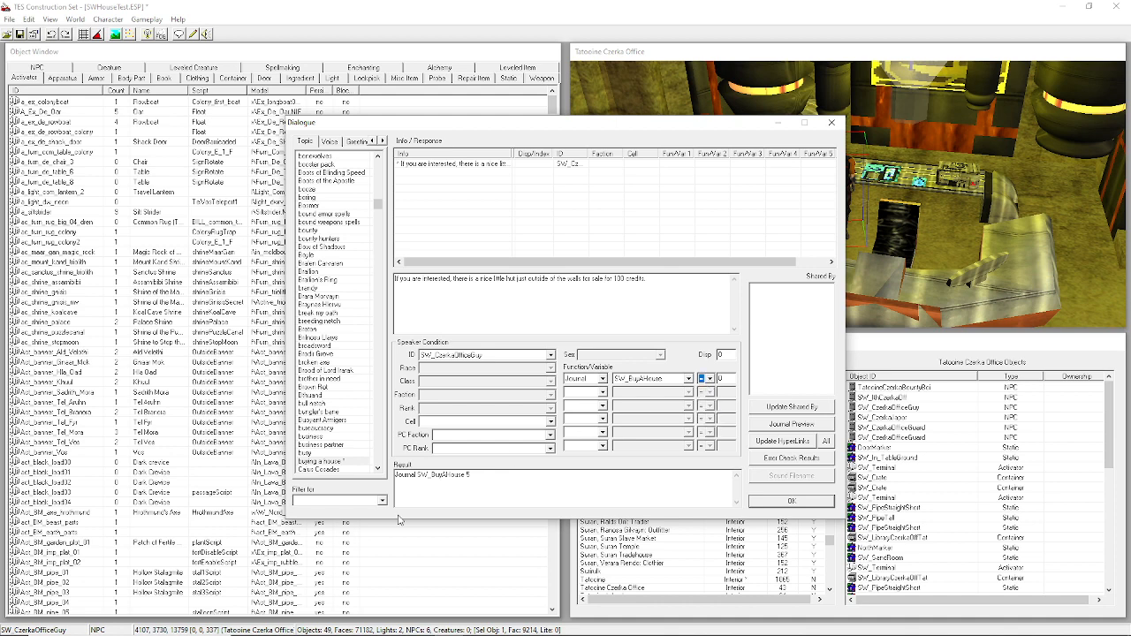
{"action": "left_click", "coordinate": [484, 481]}
{"action": "left_click_drag", "start_coordinate": [416, 476], "coordinate": [461, 473]}
{"action": "left_click", "coordinate": [466, 475]}
{"action": "type", "text": "5"}
Review the "buying a house" response's journal condition and its result script line.
{"action": "left_click_drag", "start_coordinate": [504, 486], "coordinate": [235, 496]}
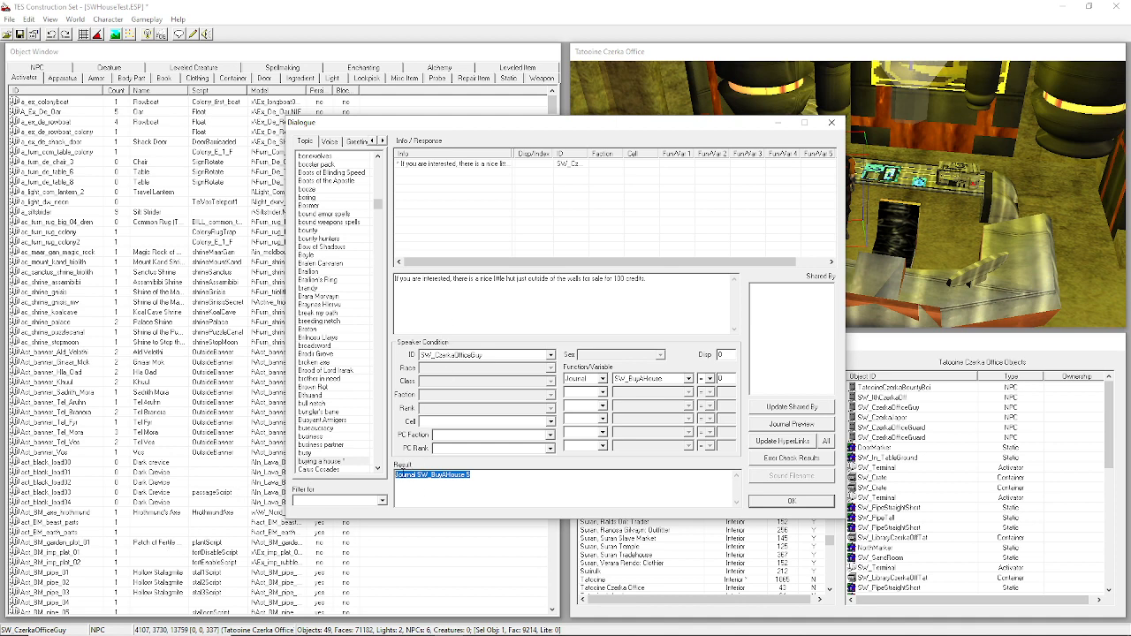
{"action": "left_click", "coordinate": [409, 480]}
{"action": "left_click_drag", "start_coordinate": [538, 480], "coordinate": [4, 538]}
{"action": "left_click", "coordinate": [496, 483]}
{"action": "left_click", "coordinate": [334, 462]}
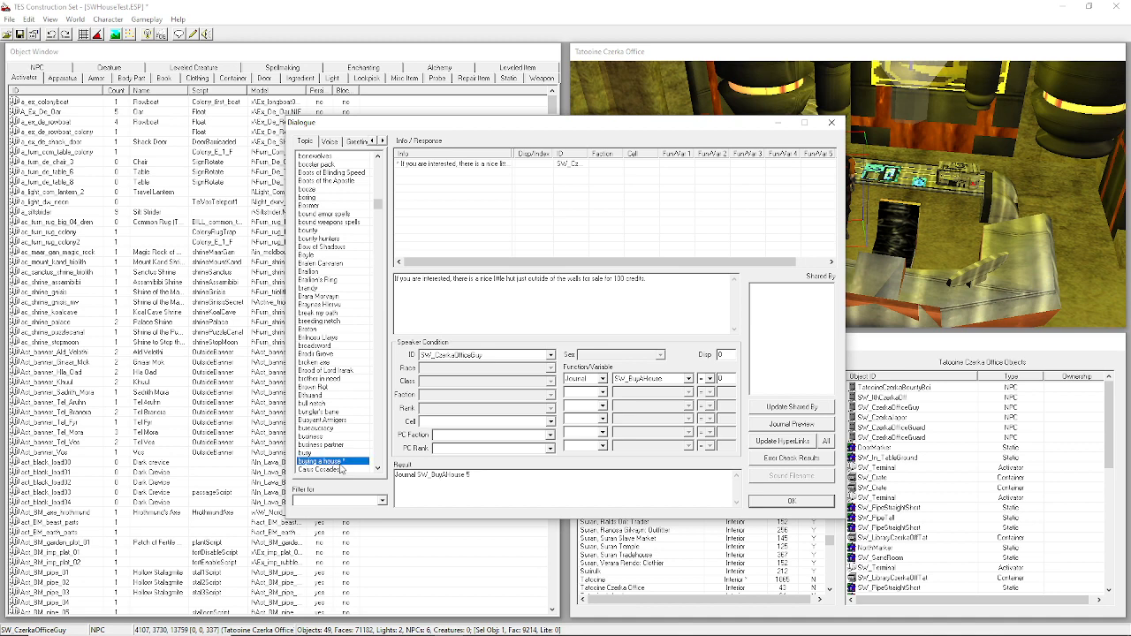
{"action": "left_click", "coordinate": [470, 165]}
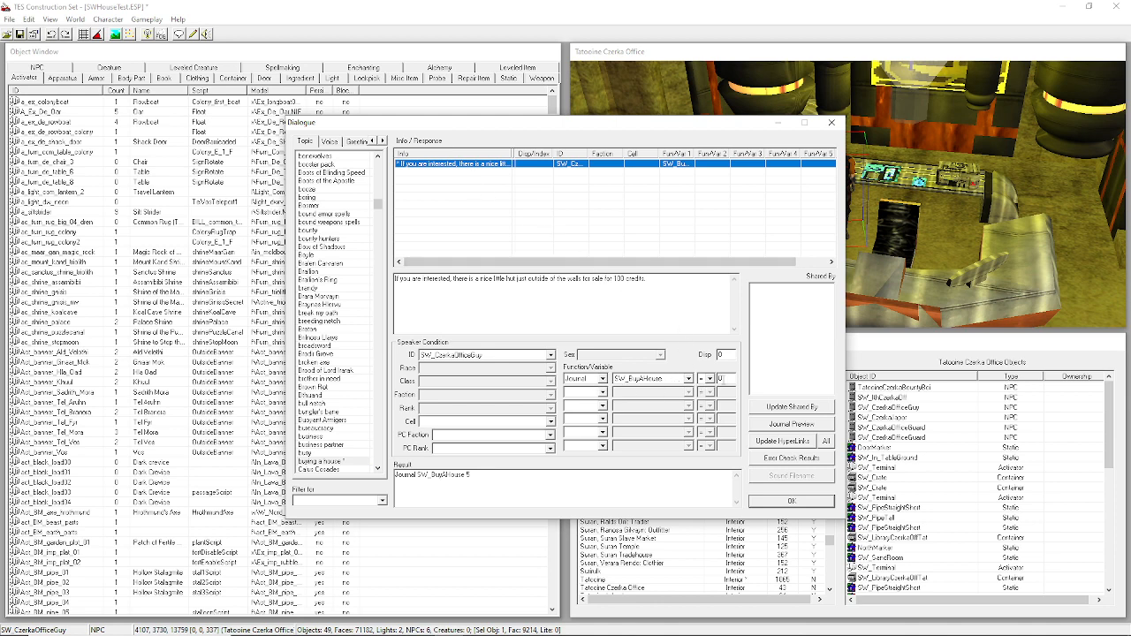
{"action": "left_click_drag", "start_coordinate": [724, 378], "coordinate": [661, 395]}
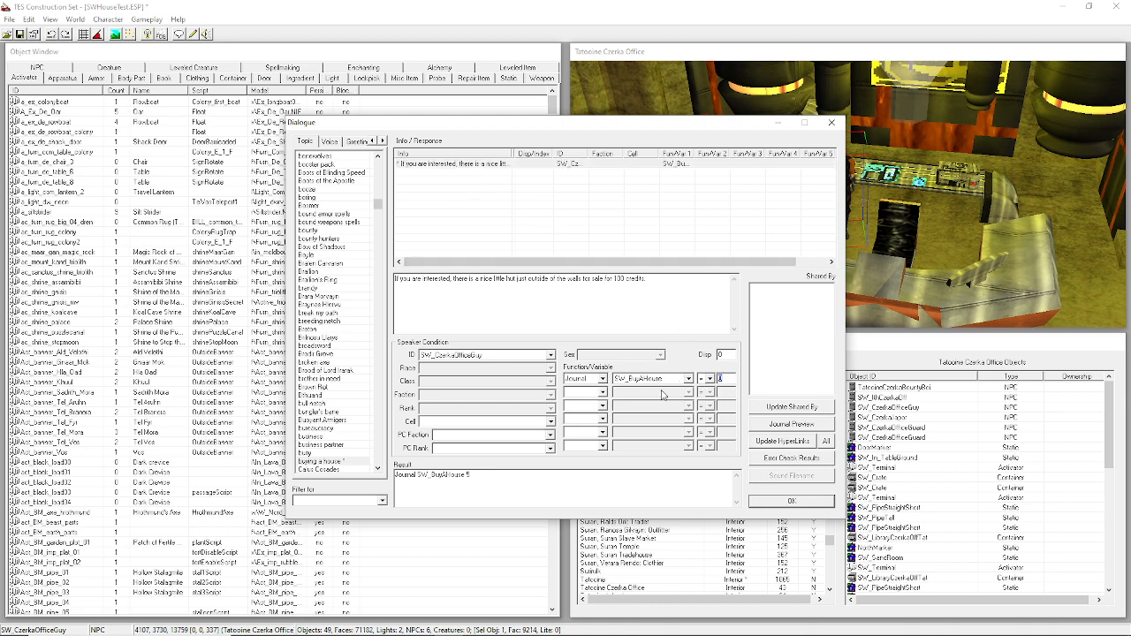
{"action": "left_click", "coordinate": [732, 381]}
{"action": "key", "text": "ctrl+a"}
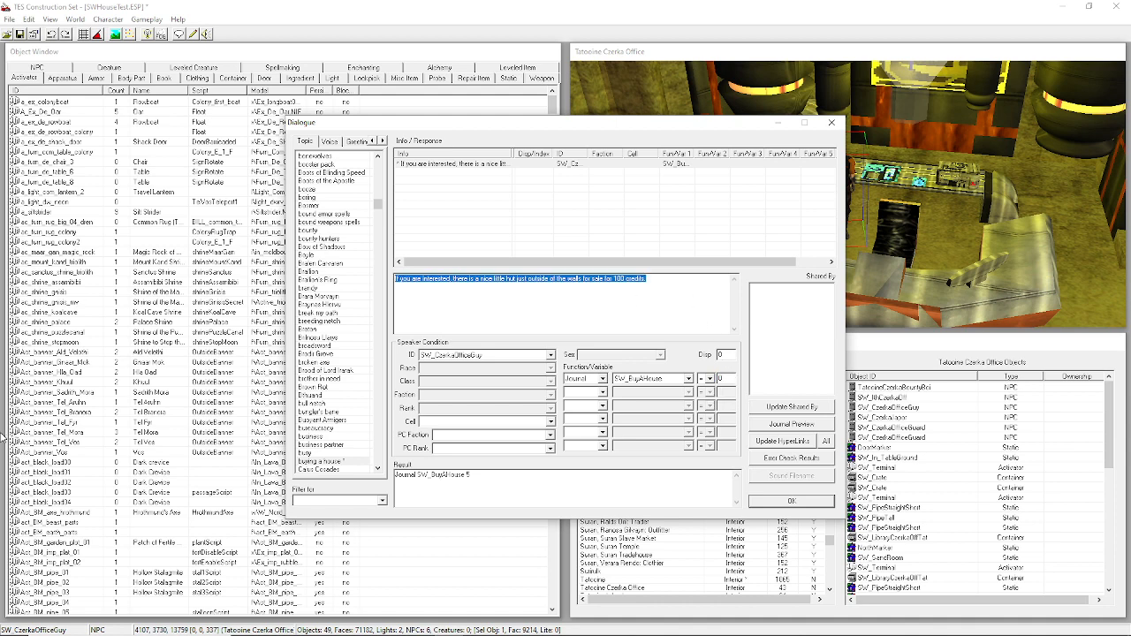
{"action": "left_click", "coordinate": [495, 487]}
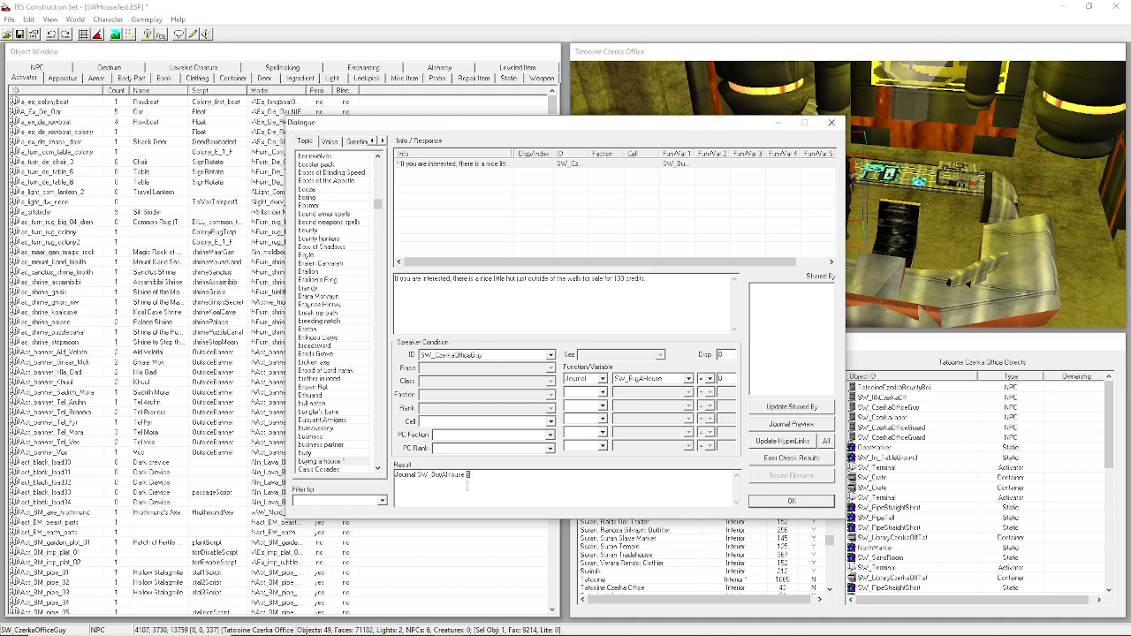
Check the stage 5 journal text of SW_BuyAHouse in the Notepad notes.
{"action": "mouse_move", "coordinate": [423, 630]}
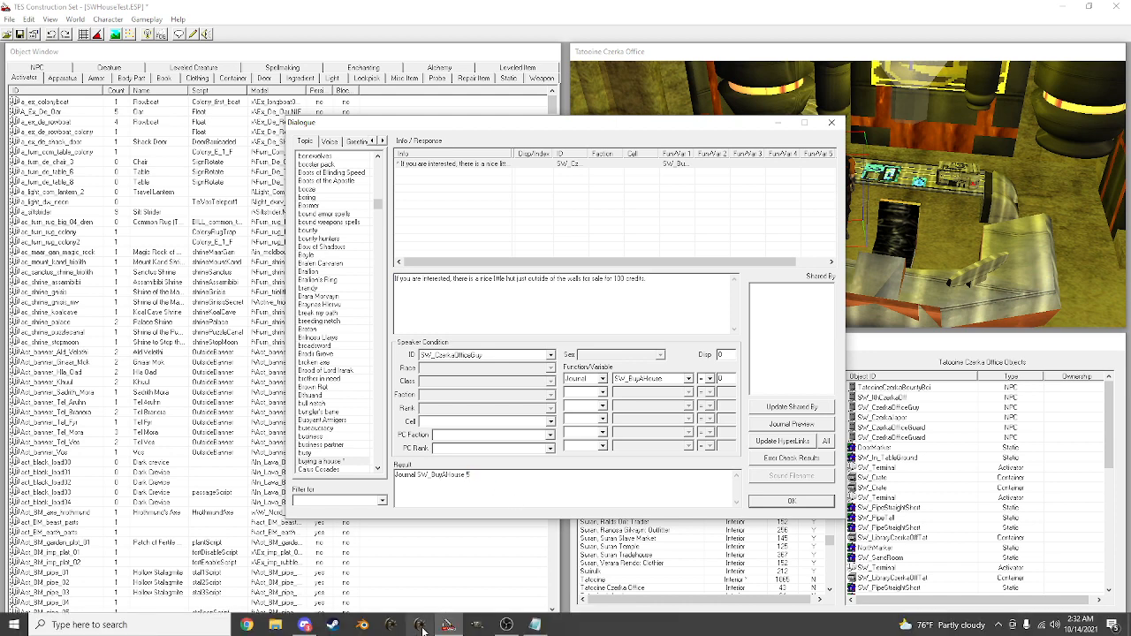
{"action": "left_click", "coordinate": [534, 625]}
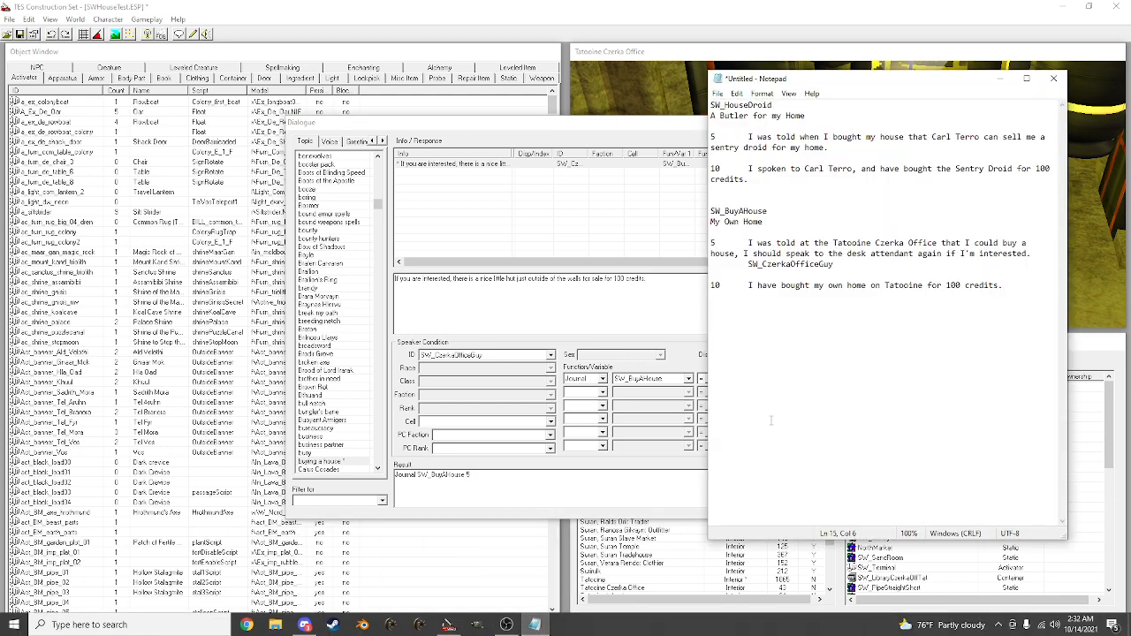
{"action": "left_click_drag", "start_coordinate": [857, 266], "coordinate": [748, 243]}
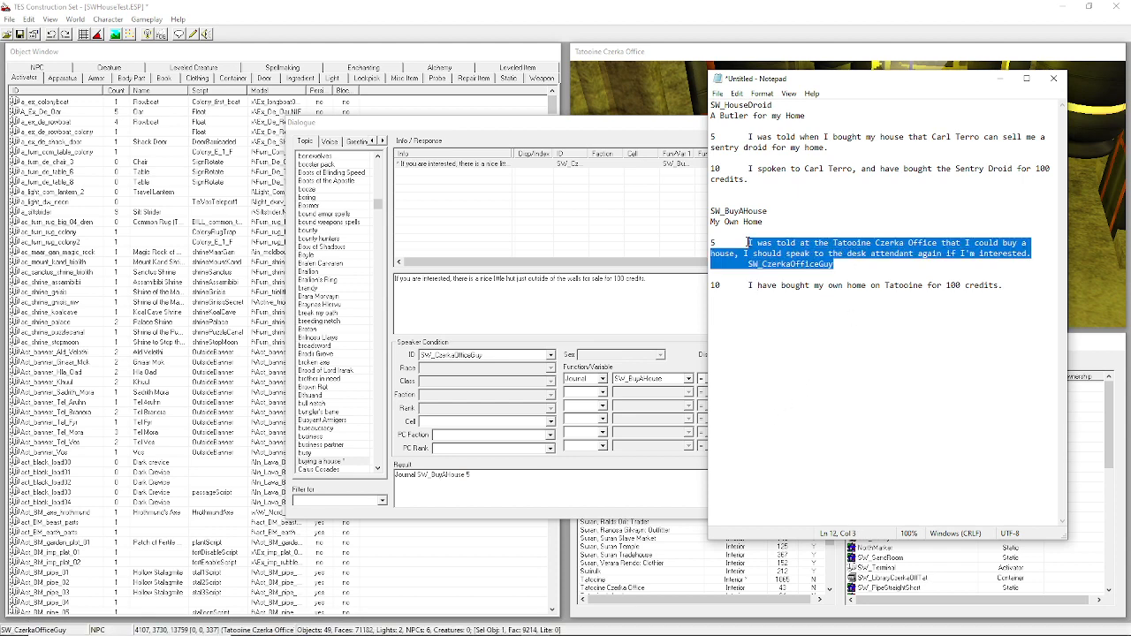
{"action": "left_click", "coordinate": [910, 262]}
{"action": "left_click_drag", "start_coordinate": [1036, 253], "coordinate": [748, 243]}
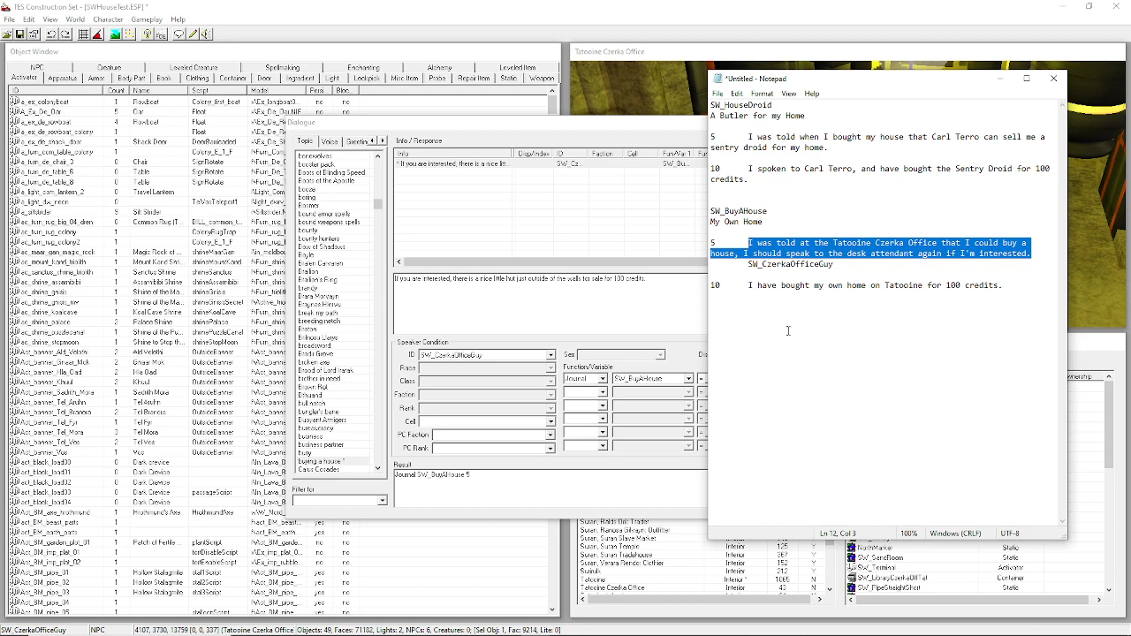
{"action": "left_click", "coordinate": [788, 330]}
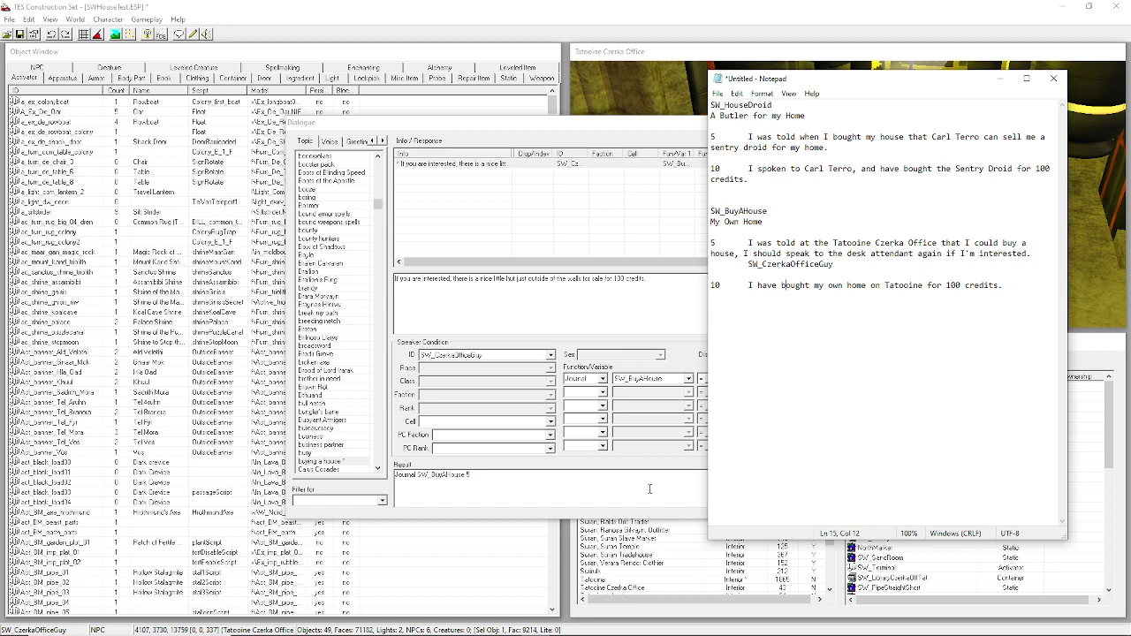
Add a second result script line reading Choice "I would love to buy that little hut." 1.
{"action": "left_click", "coordinate": [649, 489]}
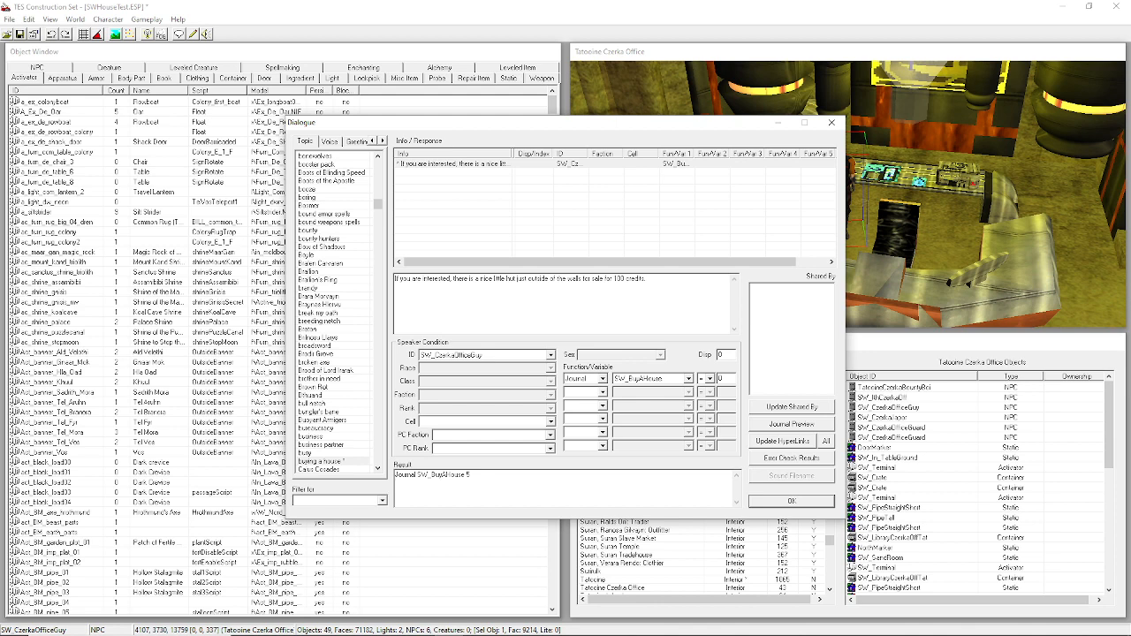
{"action": "key", "text": "Return"}
{"action": "type", "text": "Choice"}
{"action": "type", "text": "\"I would love to buy that little hut"}
{"action": "type", "text": ".\" 1"}
{"action": "left_click_drag", "start_coordinate": [417, 481], "coordinate": [516, 485]}
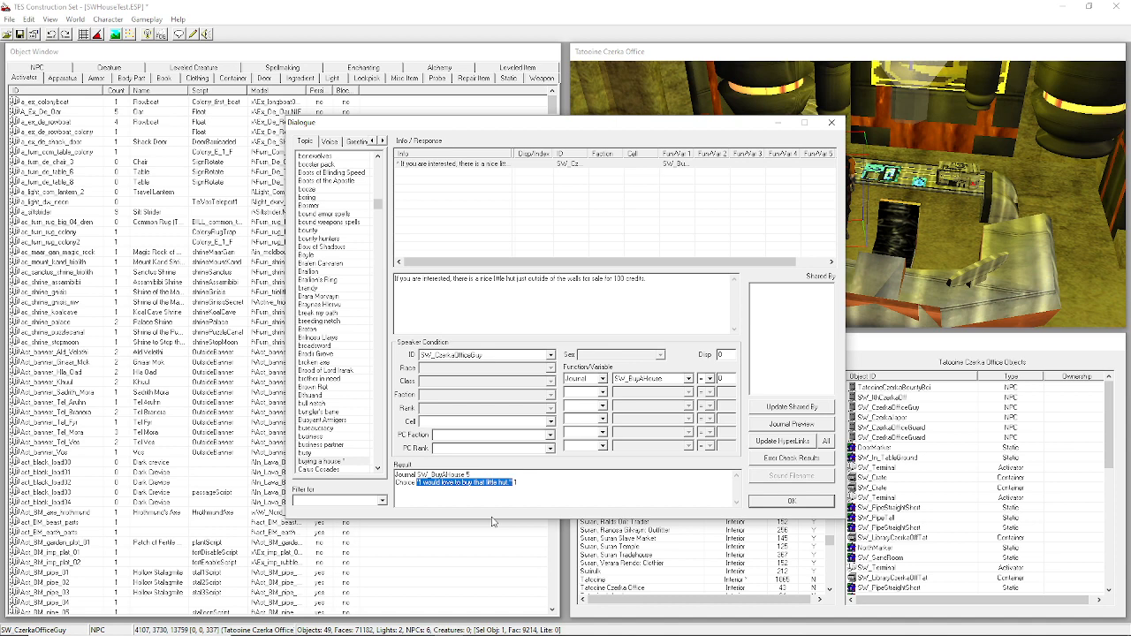
{"action": "left_click", "coordinate": [523, 483]}
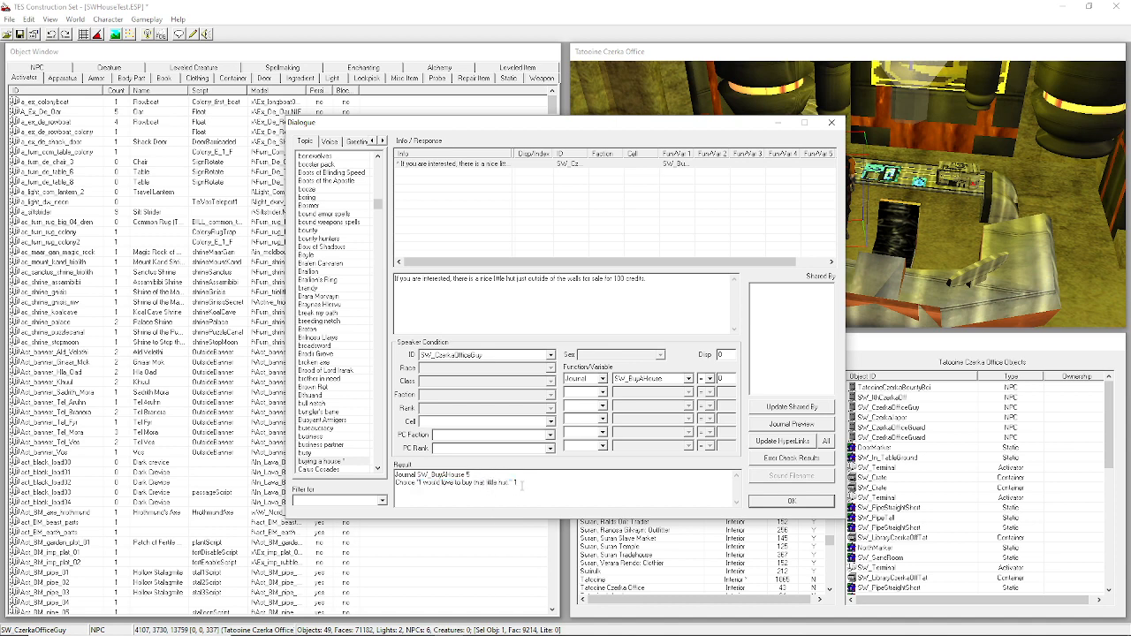
{"action": "double_click", "coordinate": [407, 482]}
{"action": "double_click", "coordinate": [514, 482]}
Extend the Choice line with a second option: "No, I don't want to purchase a home in this shithole." 2.
{"action": "left_click", "coordinate": [532, 496]}
{"action": "type", "text": "\"No I don't want to purchase a home in this shithole.\" 2"}
{"action": "left_click_drag", "start_coordinate": [522, 483], "coordinate": [669, 484]}
{"action": "left_click", "coordinate": [667, 505]}
{"action": "left_click", "coordinate": [527, 483]}
{"action": "type", "text": ","}
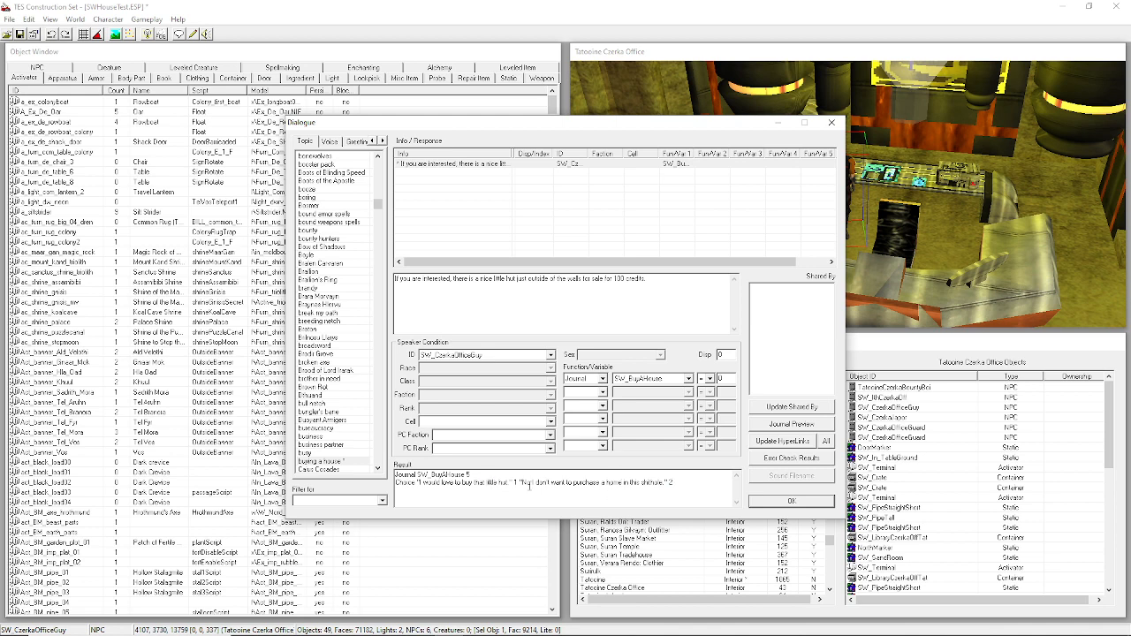
{"action": "left_click_drag", "start_coordinate": [522, 482], "coordinate": [665, 482]}
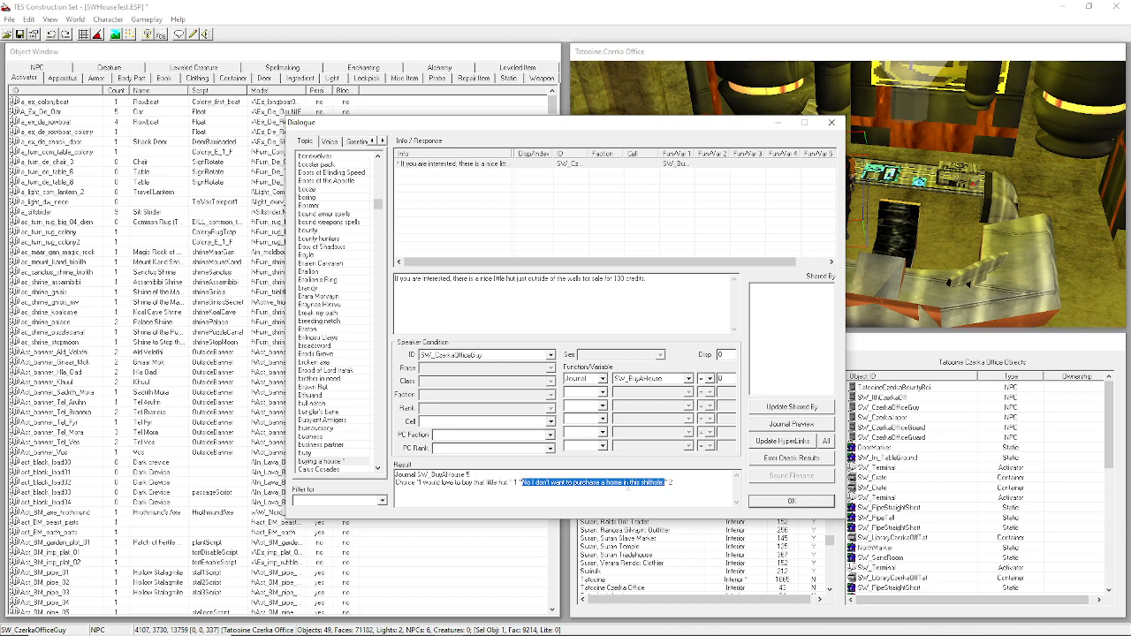
{"action": "left_click", "coordinate": [468, 474]}
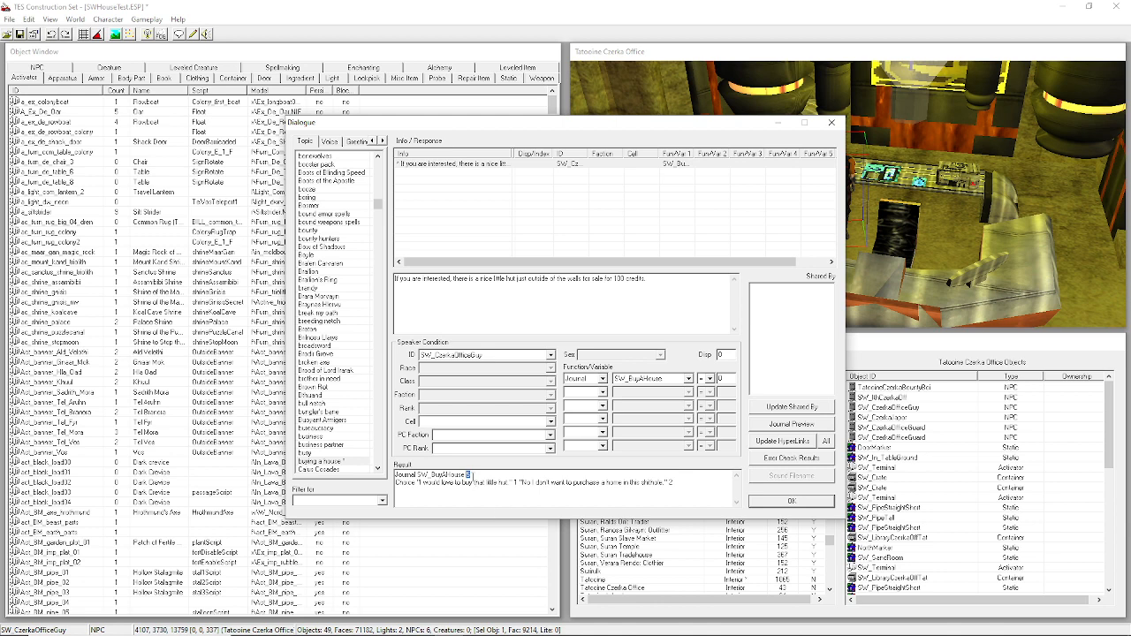
{"action": "left_click_drag", "start_coordinate": [523, 483], "coordinate": [560, 482]}
{"action": "left_click", "coordinate": [571, 484]}
{"action": "type", "text": ","}
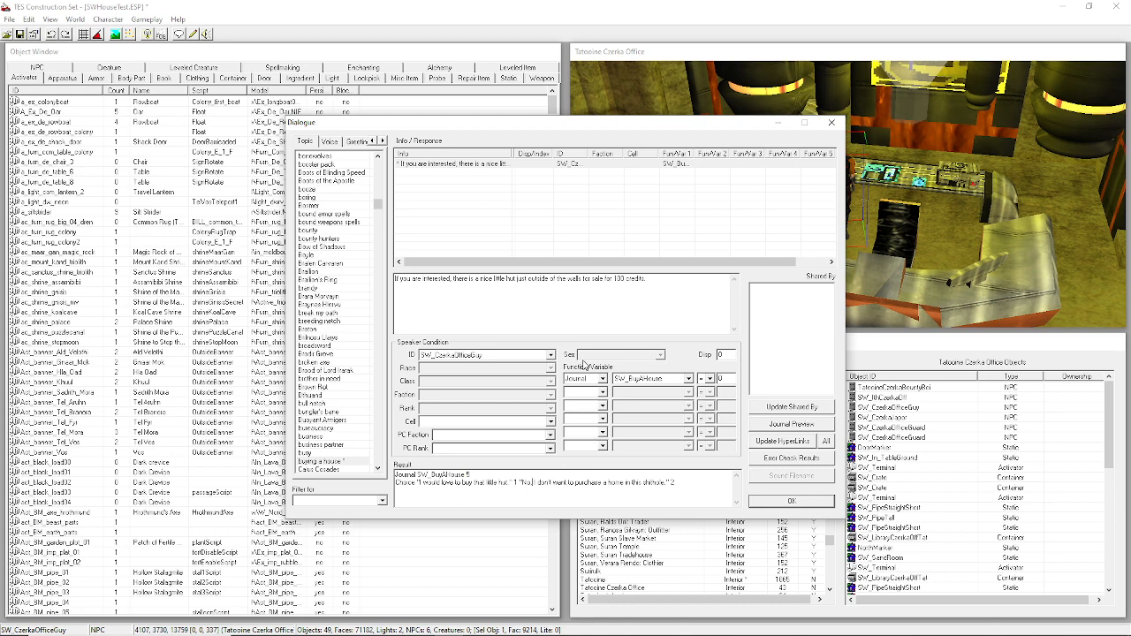
Add a new response to the "buying a house" topic and delete its copied result script.
{"action": "right_click", "coordinate": [501, 166]}
{"action": "left_click", "coordinate": [522, 184]}
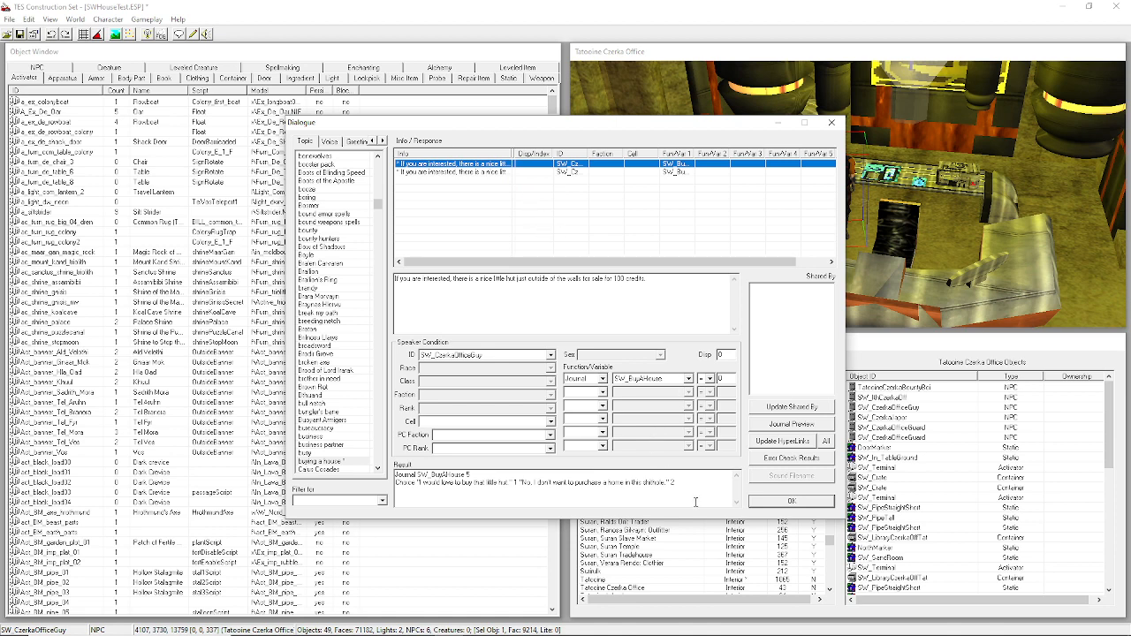
{"action": "left_click_drag", "start_coordinate": [696, 502], "coordinate": [2, 351]}
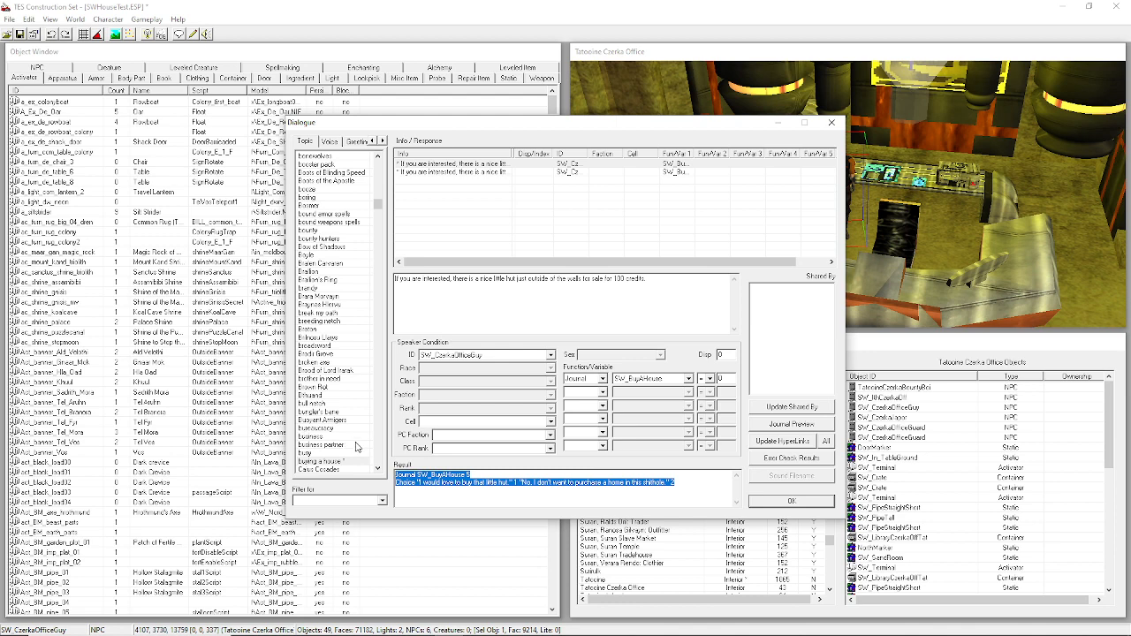
{"action": "key", "text": "Delete"}
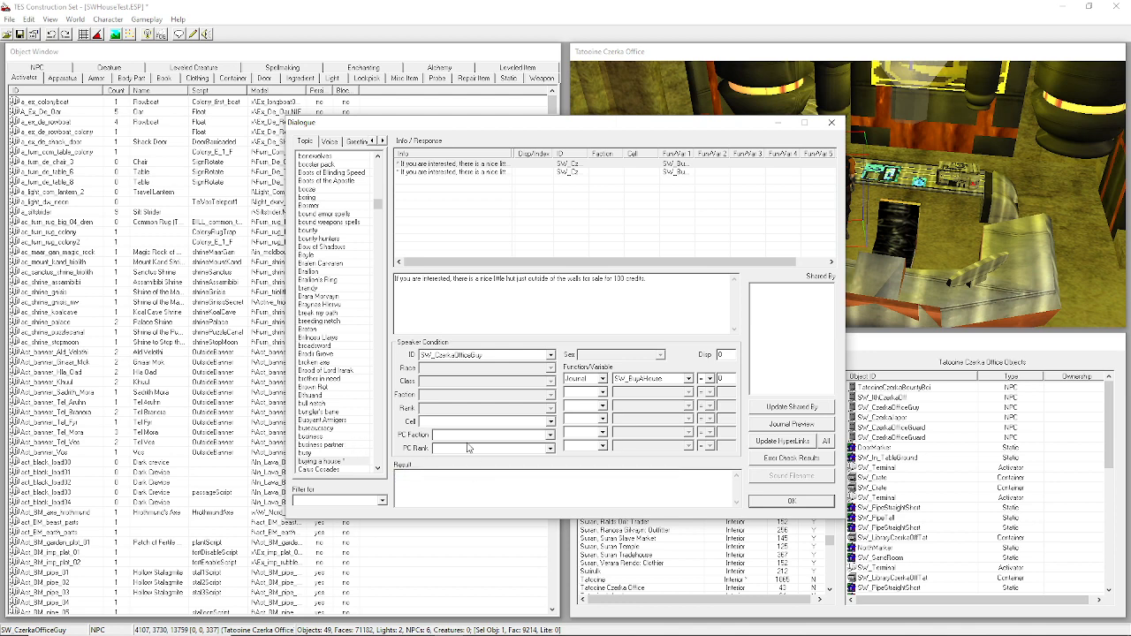
Set the new response's first condition to Function Choice = 2.
{"action": "left_click", "coordinate": [602, 380]}
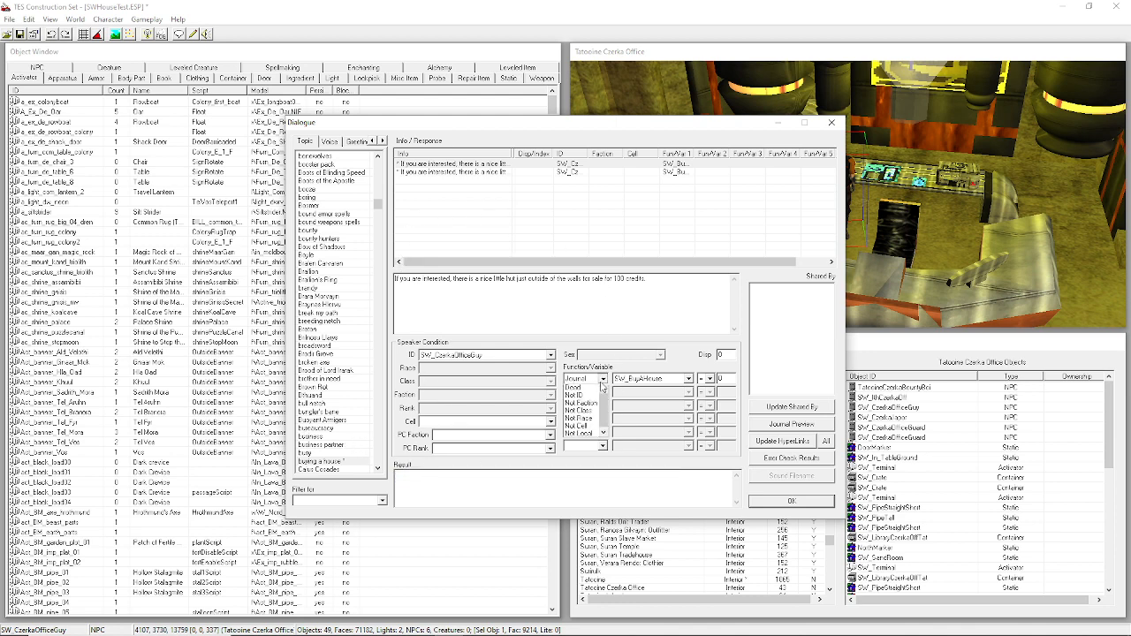
{"action": "left_click", "coordinate": [601, 386]}
{"action": "scroll", "coordinate": [600, 386], "scroll_direction": "up", "scroll_amount": 3}
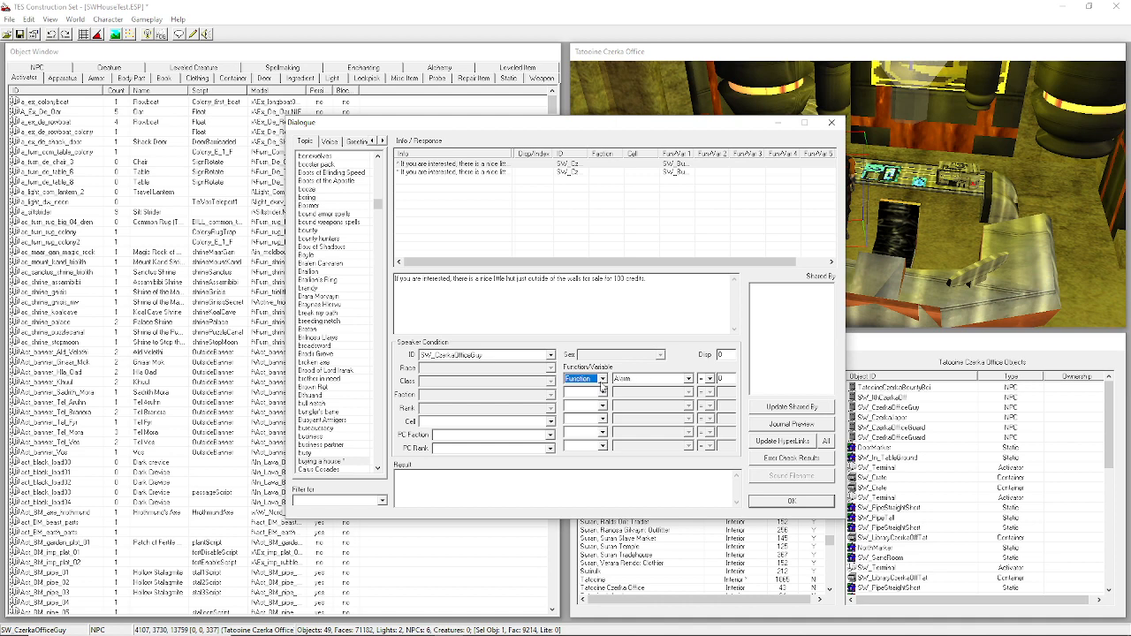
{"action": "left_click", "coordinate": [646, 379]}
{"action": "left_click", "coordinate": [645, 381]}
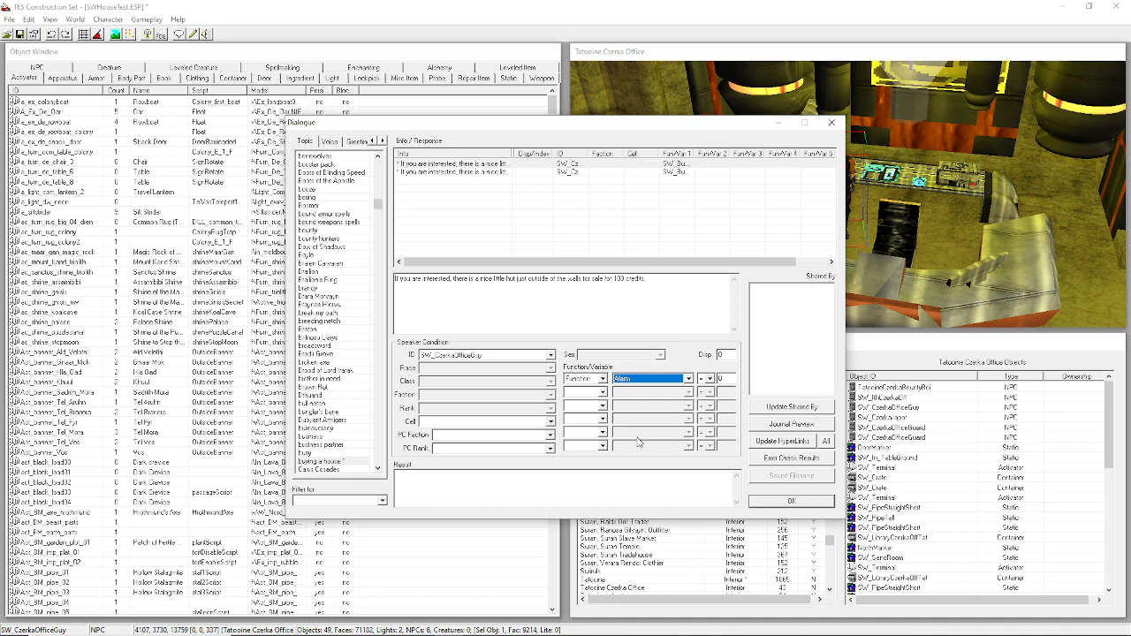
{"action": "key", "text": "c"}
{"action": "left_click_drag", "start_coordinate": [733, 379], "coordinate": [571, 430]}
{"action": "type", "text": "2"}
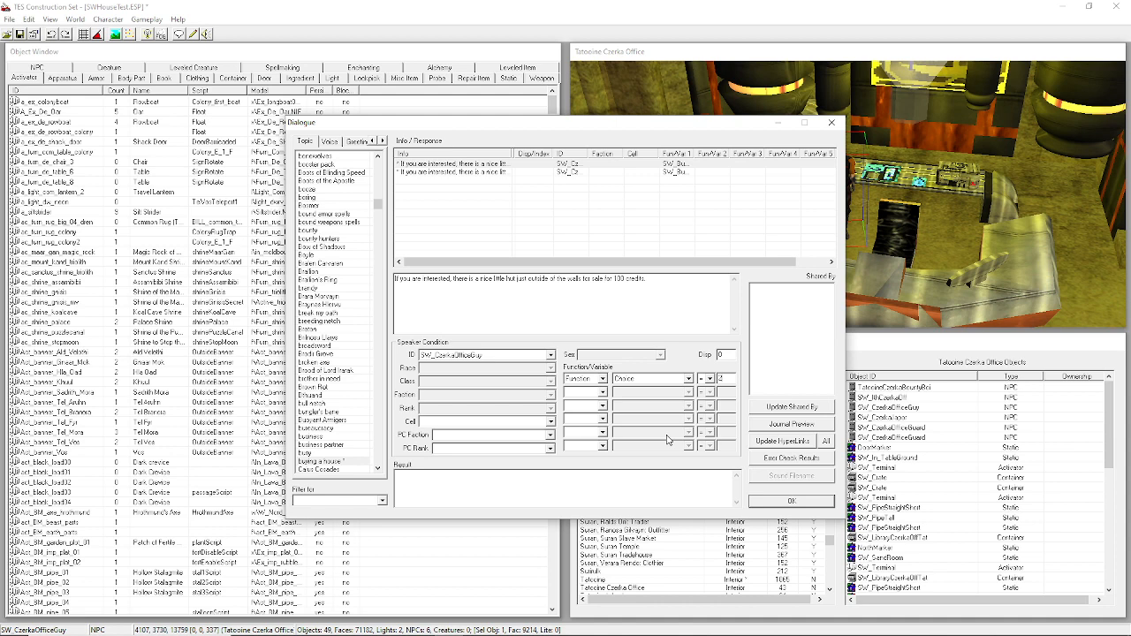
Replace the response text with "Well then you need to catch the next freighter out of here!" and enter goodbye as its result script.
{"action": "left_click_drag", "start_coordinate": [648, 278], "coordinate": [323, 306]}
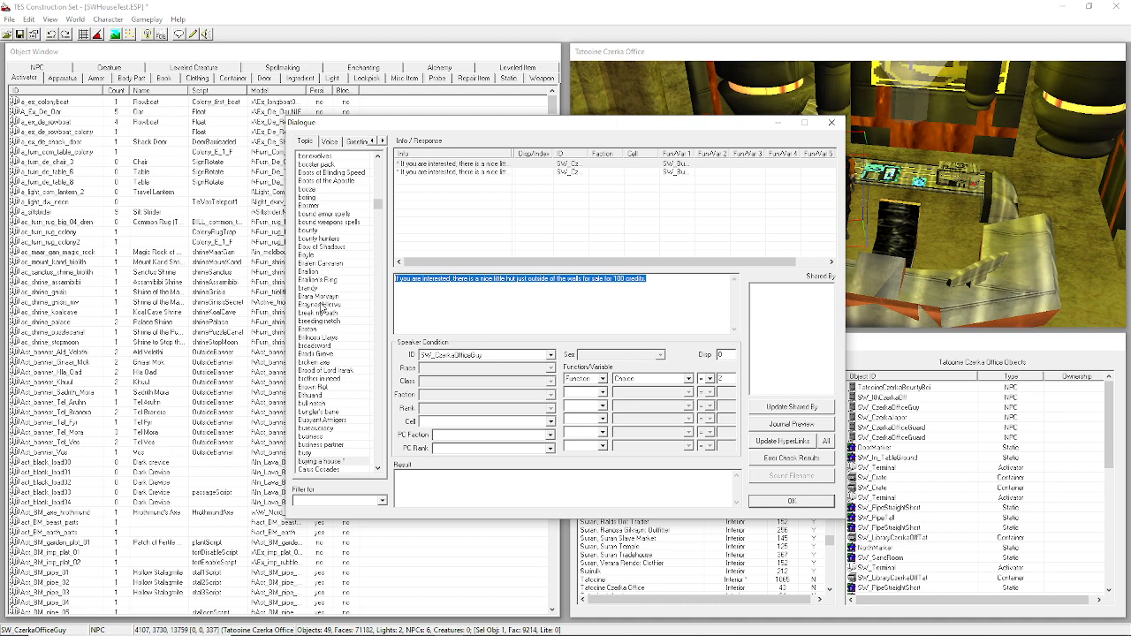
{"action": "type", "text": "W"}
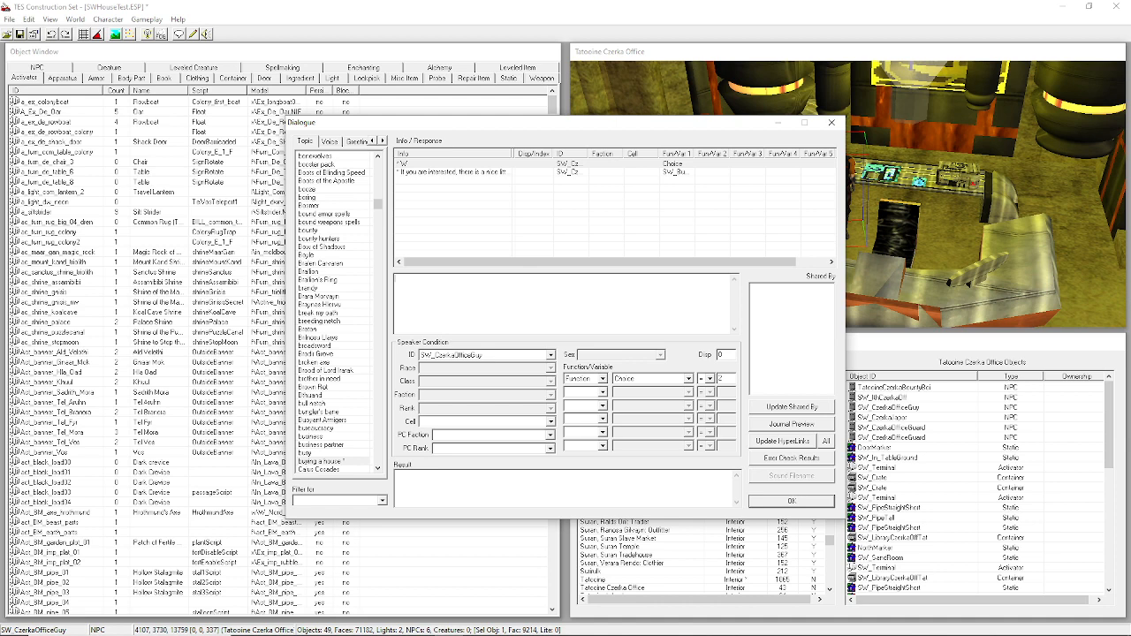
{"action": "type", "text": "ell then you need to catch the ne"}
{"action": "type", "text": "xt freighter out of here!"}
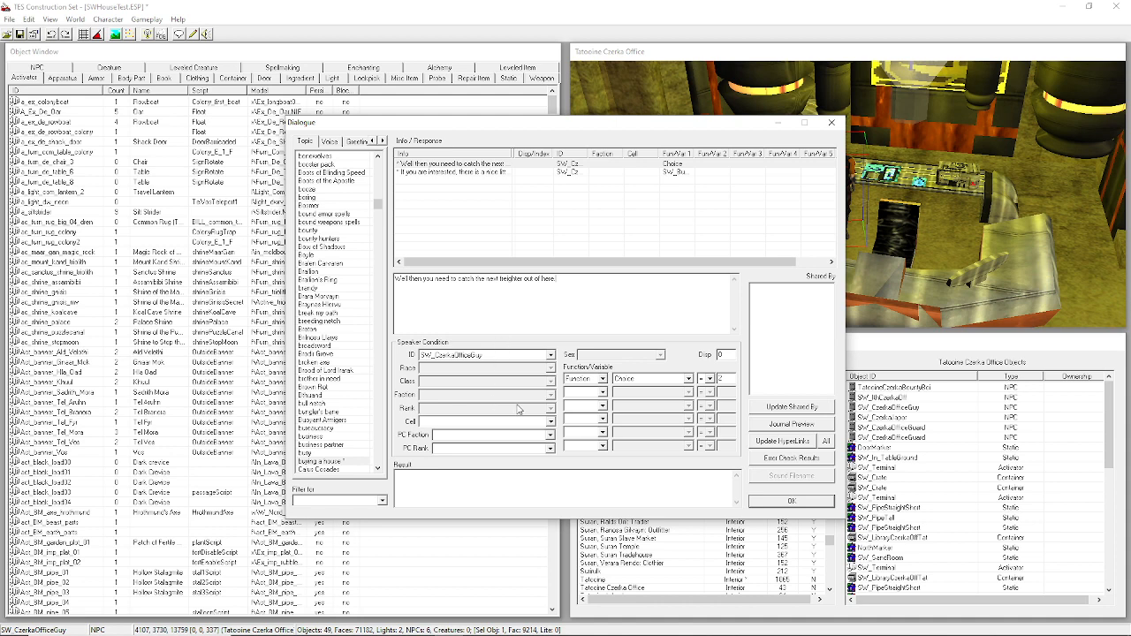
{"action": "left_click", "coordinate": [535, 496]}
{"action": "type", "text": "goodbye"}
Add another response to the "buying a house" topic and set its Choice condition value to 1.
{"action": "right_click", "coordinate": [487, 171]}
{"action": "left_click", "coordinate": [517, 183]}
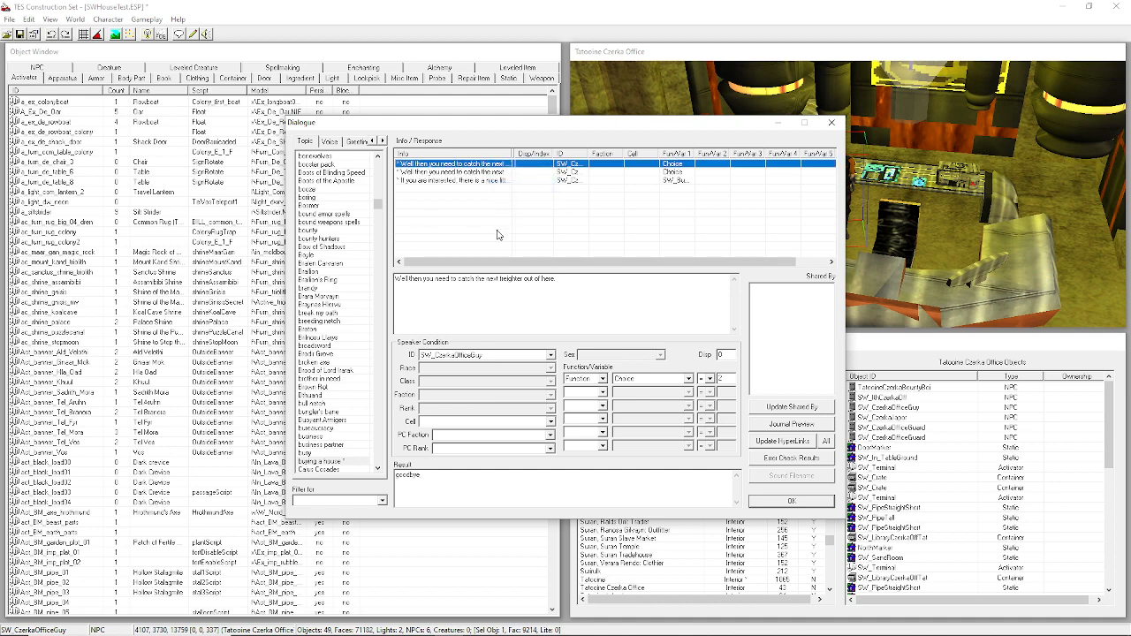
{"action": "left_click_drag", "start_coordinate": [729, 378], "coordinate": [707, 385]}
{"action": "type", "text": "1"}
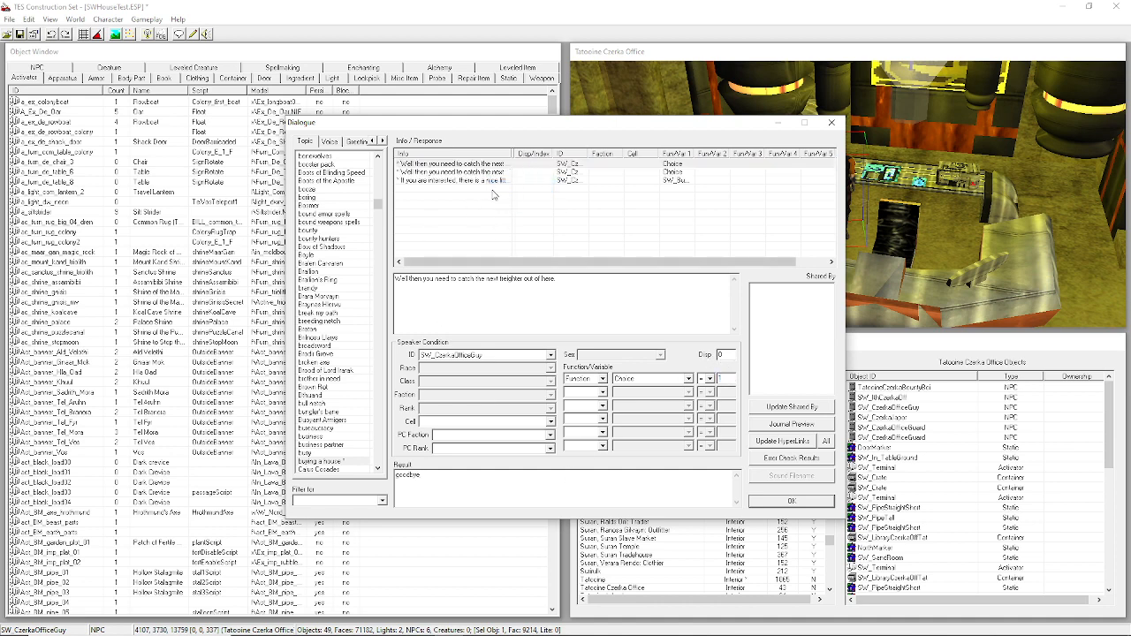
Check which number the hut-buying option has in the Choice line of the "If you are interested" response.
{"action": "left_click", "coordinate": [468, 180]}
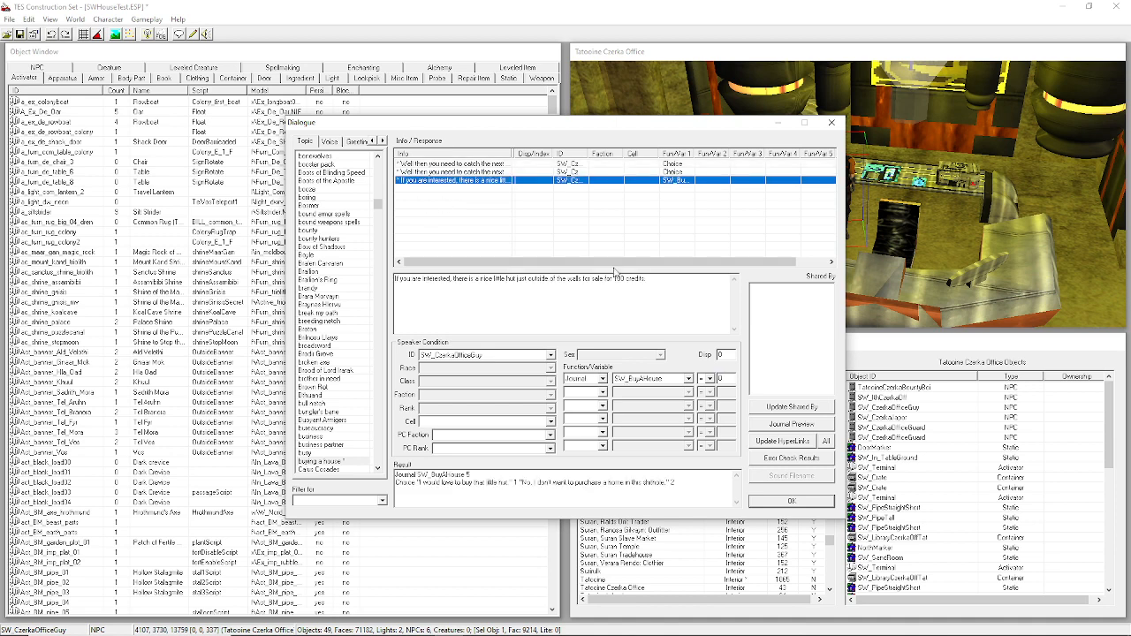
{"action": "left_click_drag", "start_coordinate": [422, 482], "coordinate": [508, 483]}
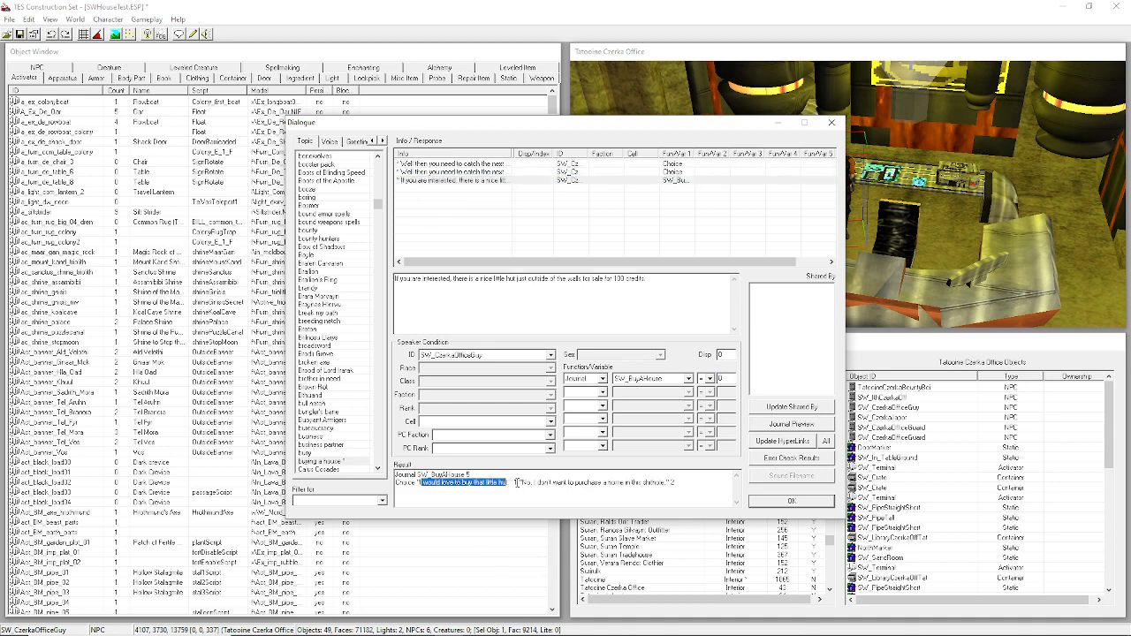
{"action": "double_click", "coordinate": [513, 482]}
Delete the copied goodbye result script from the Choice 1 response.
{"action": "left_click", "coordinate": [488, 164]}
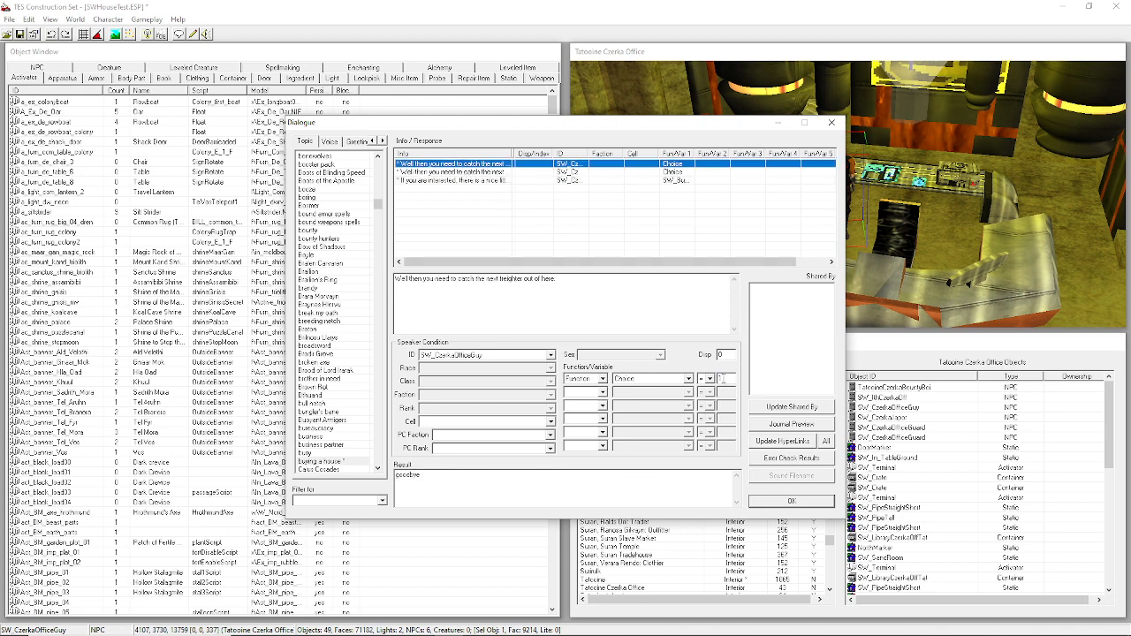
{"action": "double_click", "coordinate": [410, 474]}
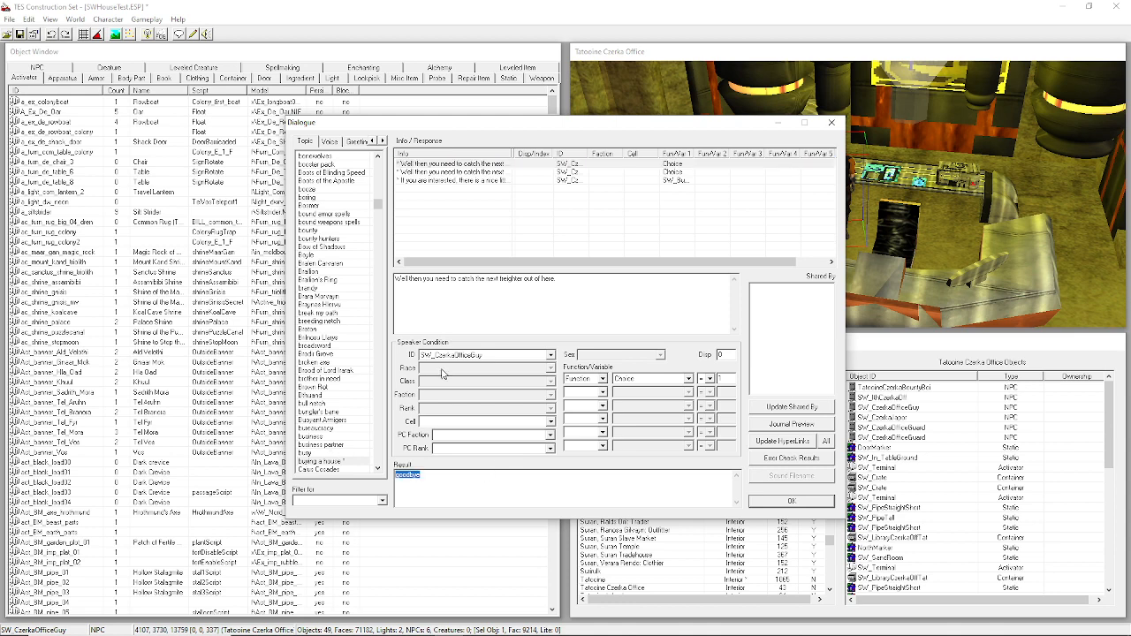
{"action": "key", "text": "Delete"}
Add a second condition to the Choice 1 response requiring Item Gold_001 >= 100.
{"action": "left_click", "coordinate": [579, 393]}
{"action": "key", "text": "i"}
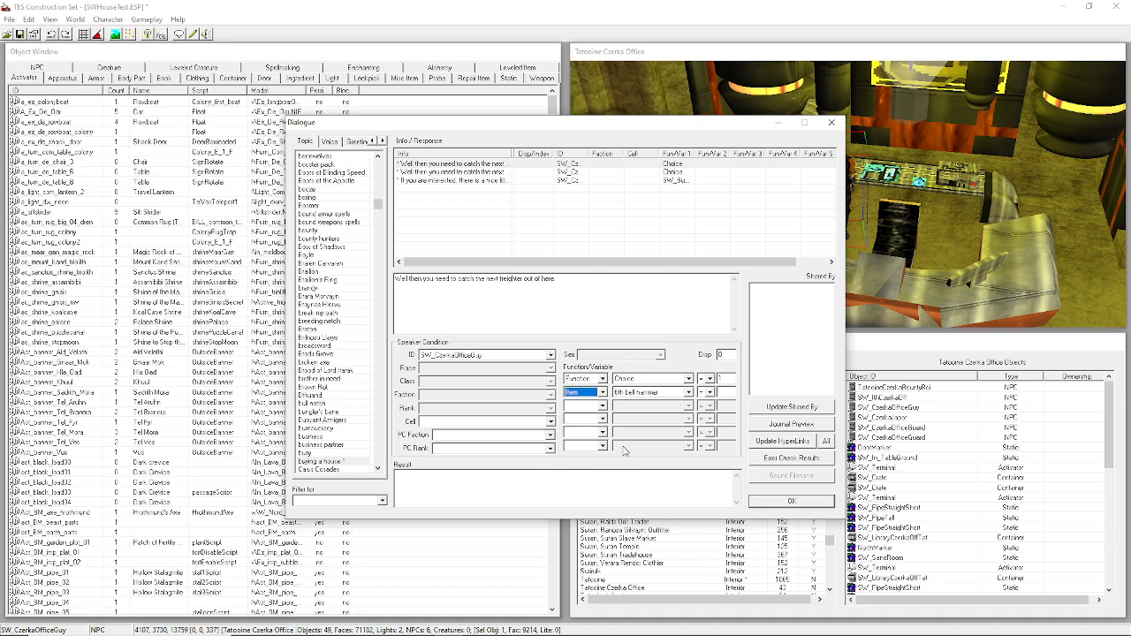
{"action": "left_click", "coordinate": [662, 392]}
{"action": "left_click", "coordinate": [662, 402]}
{"action": "type", "text": "gol"}
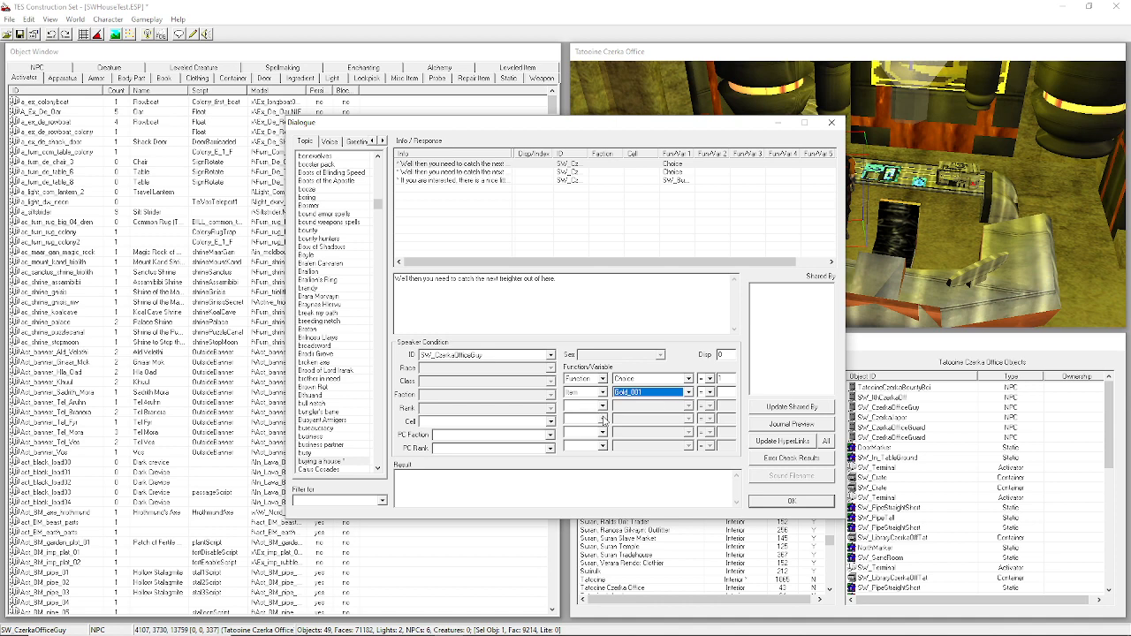
{"action": "left_click", "coordinate": [709, 392]}
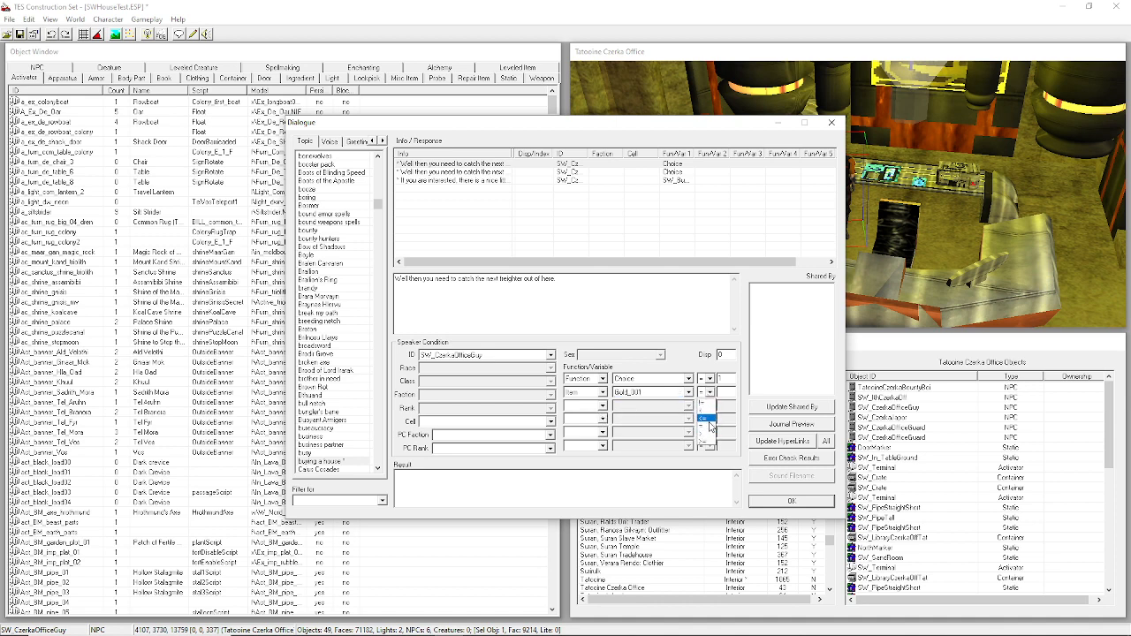
{"action": "left_click", "coordinate": [708, 442]}
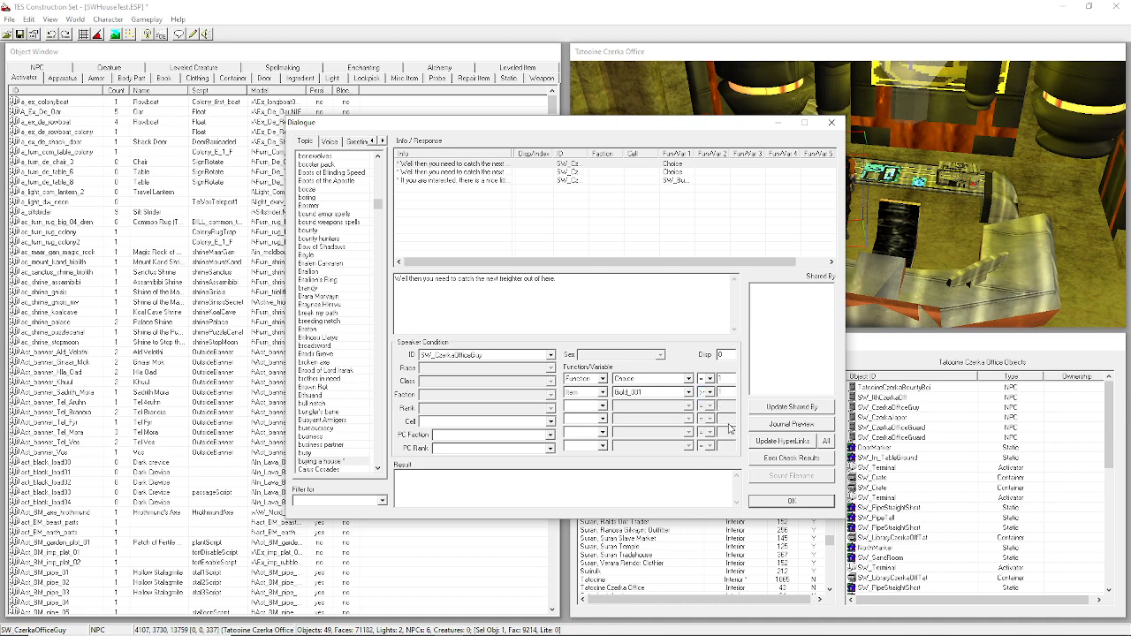
{"action": "type", "text": "100"}
{"action": "left_click", "coordinate": [558, 243]}
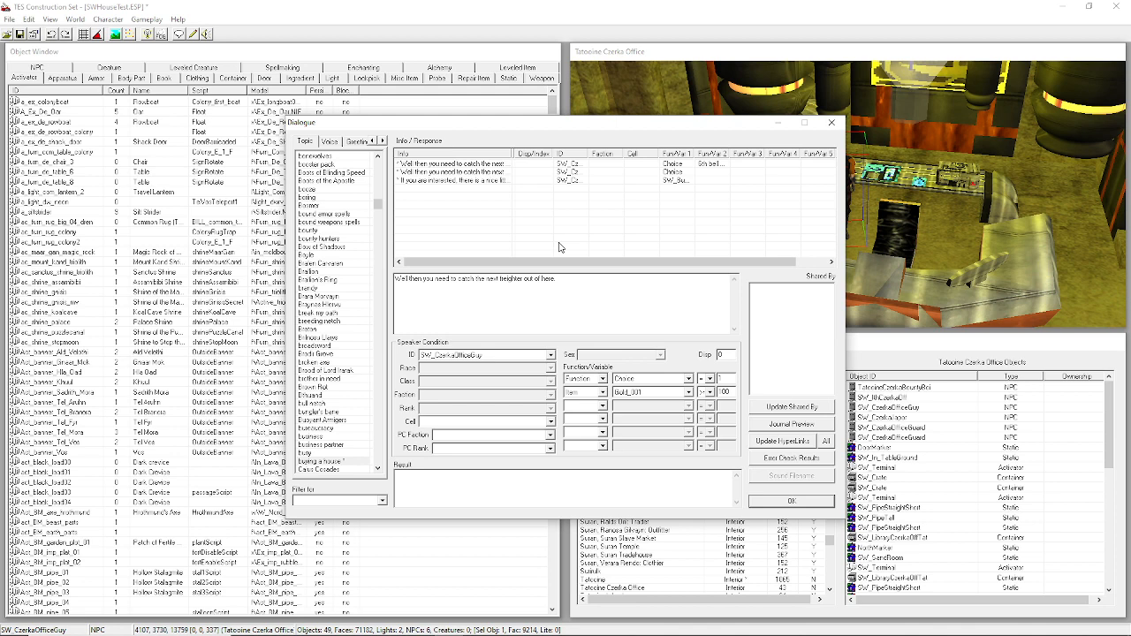
Replace the Choice 1 response text with "That's great! Here's your key, enjoy your new home." and close the dialogue editor.
{"action": "left_click_drag", "start_coordinate": [603, 292], "coordinate": [51, 289]}
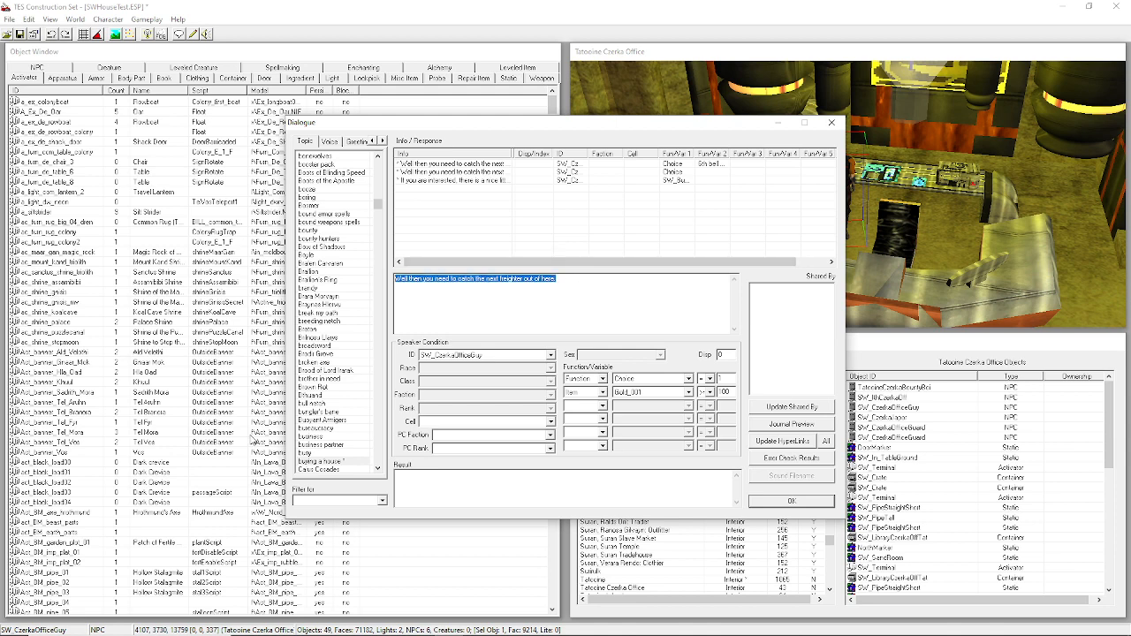
{"action": "key", "text": "Delete"}
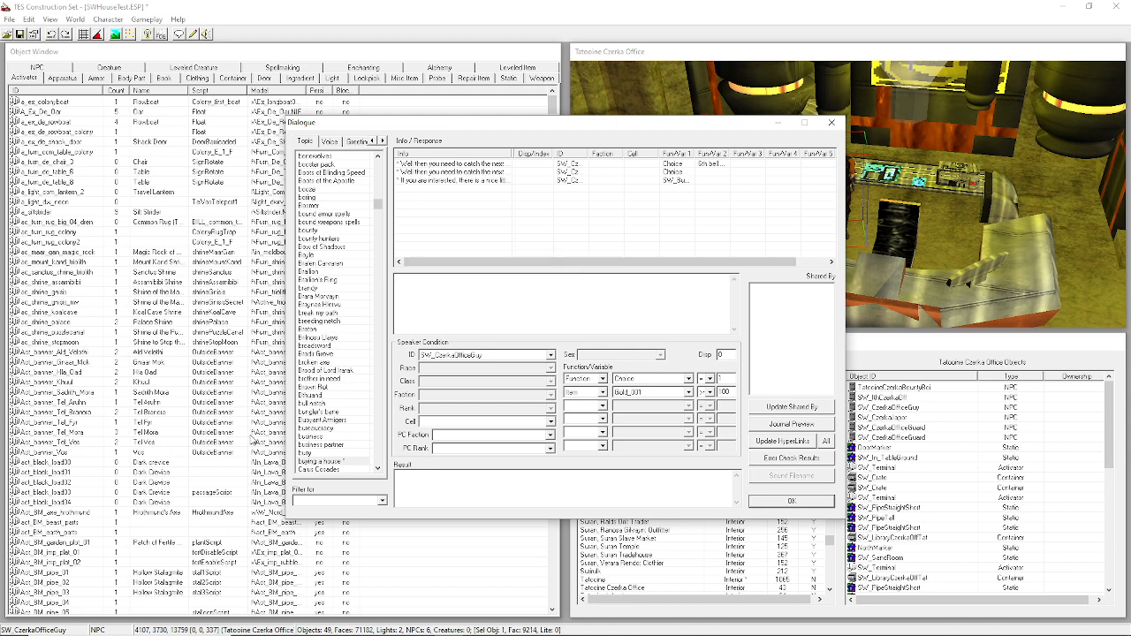
{"action": "type", "text": "That's great! Here's y"}
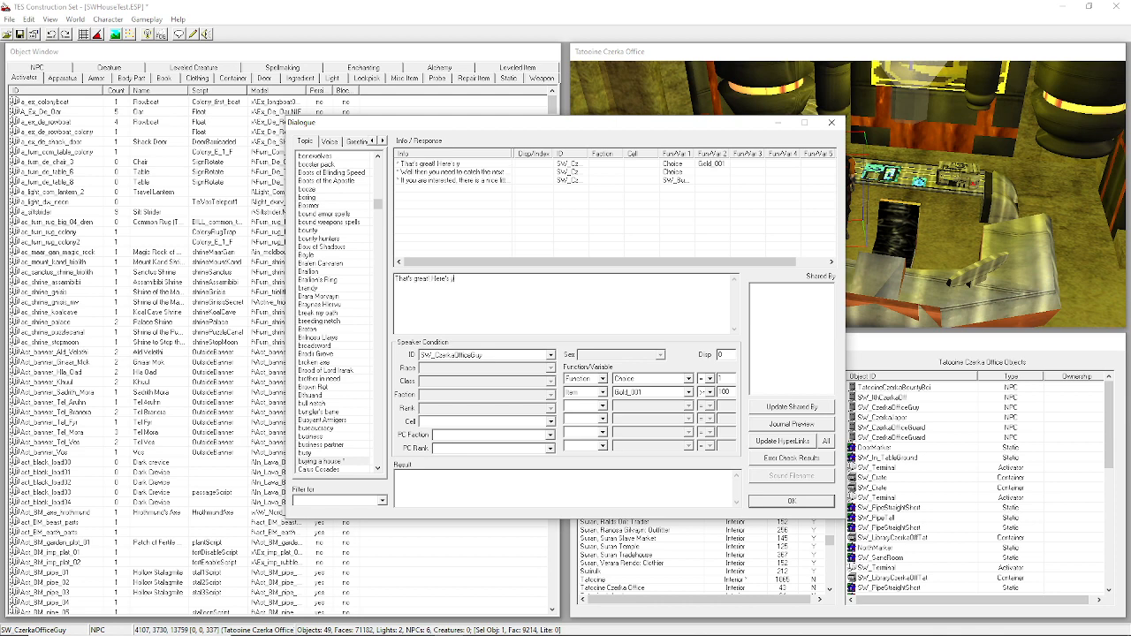
{"action": "type", "text": "our key, enjoy your new home"}
{"action": "left_click_drag", "start_coordinate": [508, 122], "coordinate": [626, 135]}
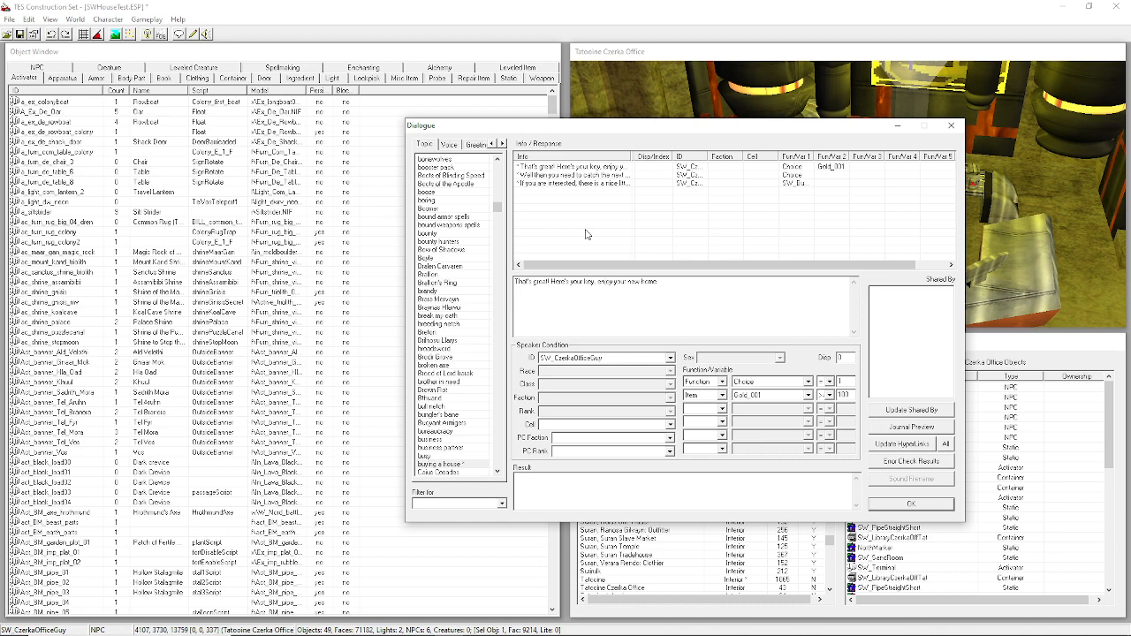
{"action": "left_click", "coordinate": [758, 396]}
{"action": "left_click", "coordinate": [758, 404]}
{"action": "left_click", "coordinate": [897, 509]}
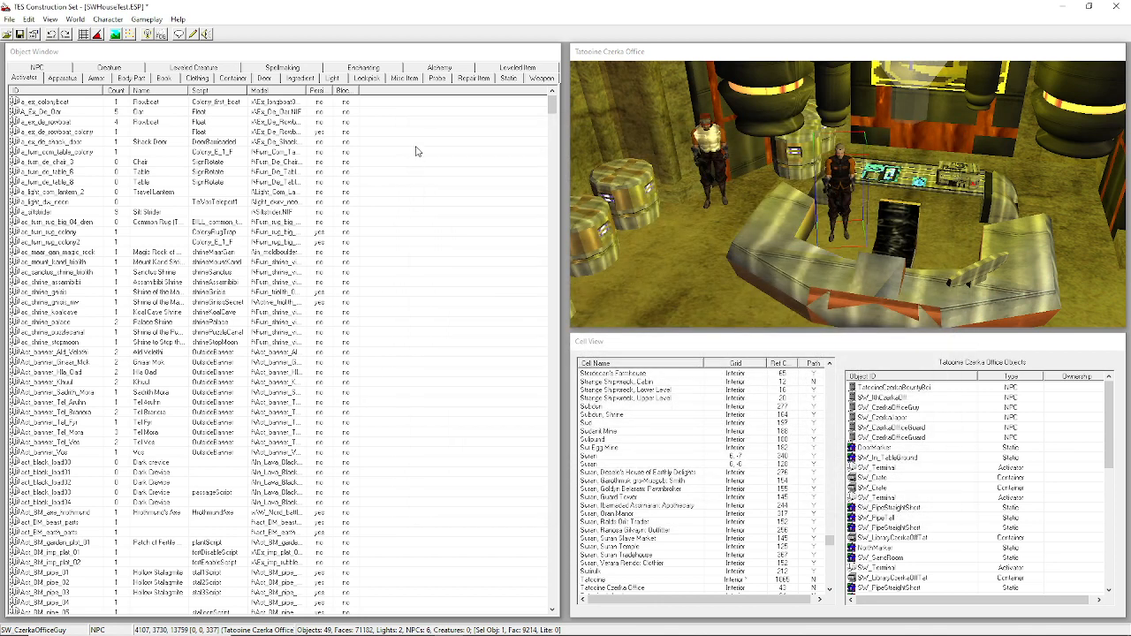
Find the Lift Key SW_KashTerenKey among the misc items and open its properties.
{"action": "left_click", "coordinate": [403, 79]}
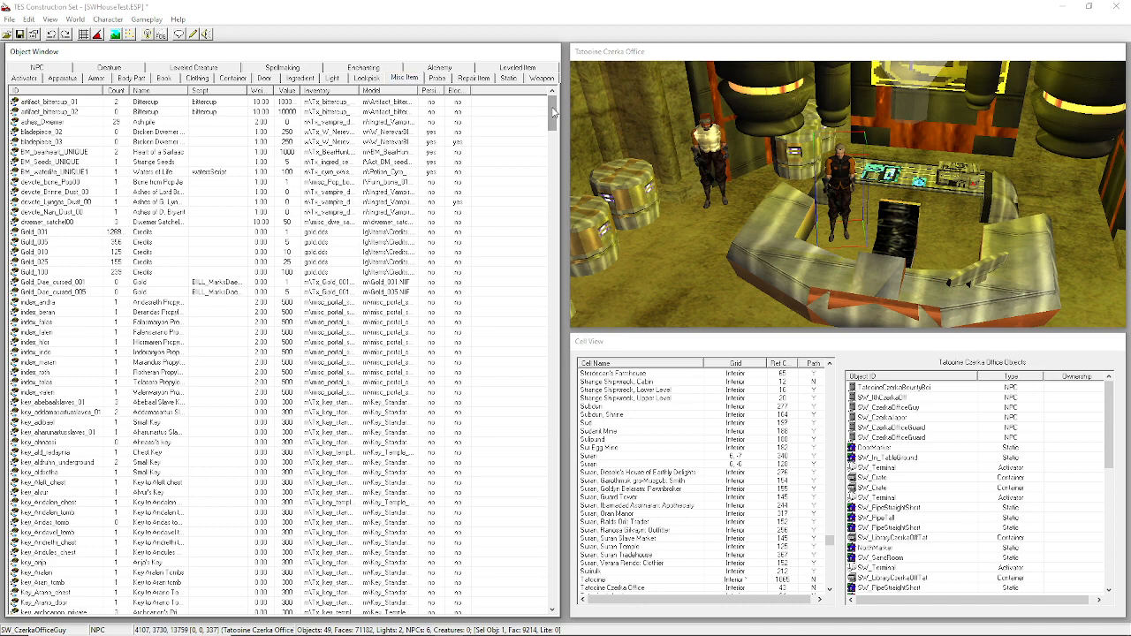
{"action": "left_click_drag", "start_coordinate": [554, 111], "coordinate": [510, 574]}
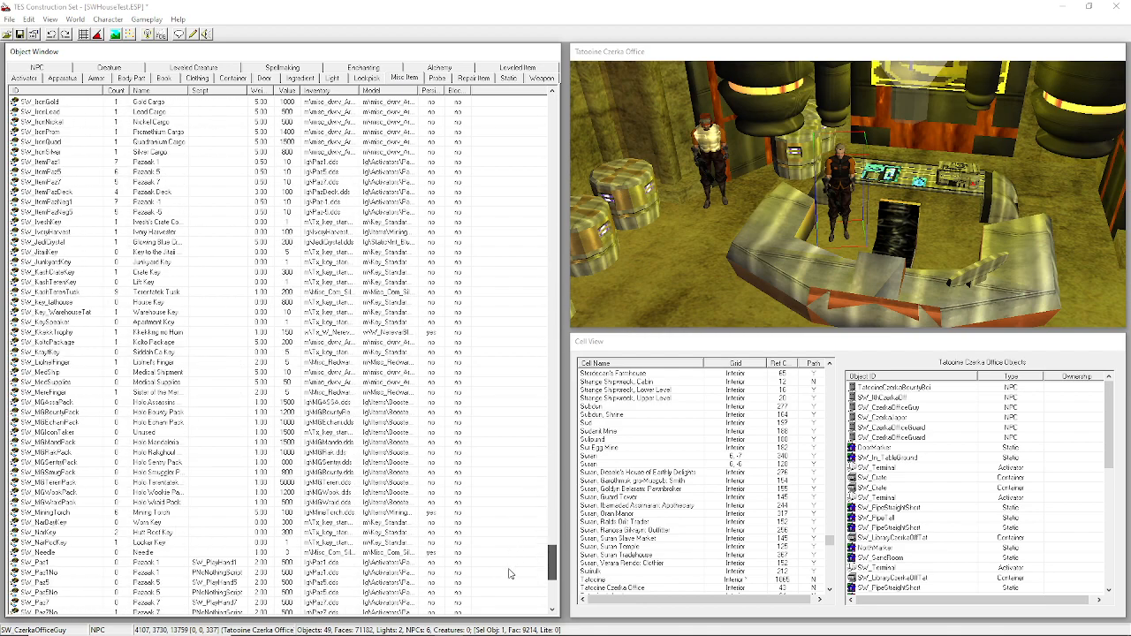
{"action": "scroll", "coordinate": [510, 574], "scroll_direction": "up", "scroll_amount": 1}
{"action": "double_click", "coordinate": [70, 302]}
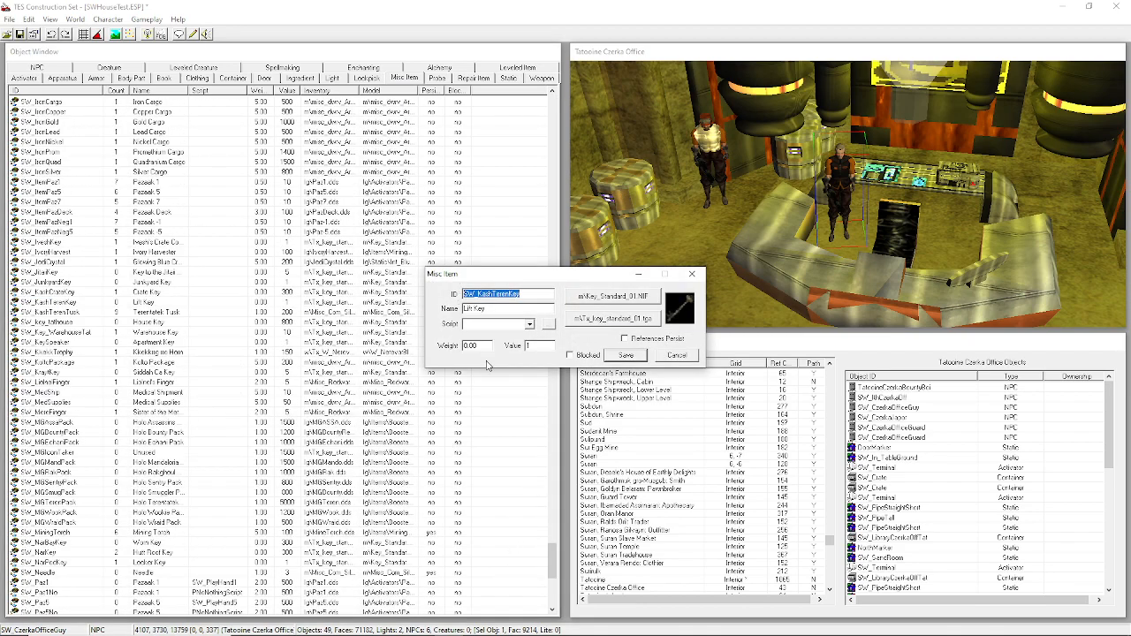
Change the key's ID to SW_MyHouseKey and its name to My House Key.
{"action": "key", "text": "End"}
{"action": "key", "text": "shift+Left"}
{"action": "key", "text": "shift+Left"}
{"action": "key", "text": "shift+Left"}
{"action": "key", "text": "shift+Left"}
{"action": "key", "text": "shift+Left"}
{"action": "key", "text": "shift+Left"}
{"action": "key", "text": "shift+Left"}
{"action": "key", "text": "shift+Left"}
{"action": "key", "text": "shift+Left"}
{"action": "key", "text": "shift+Left"}
{"action": "key", "text": "shift+Left"}
{"action": "key", "text": "shift+Left"}
{"action": "type", "text": "MyHouseKey"}
{"action": "key", "text": "Tab"}
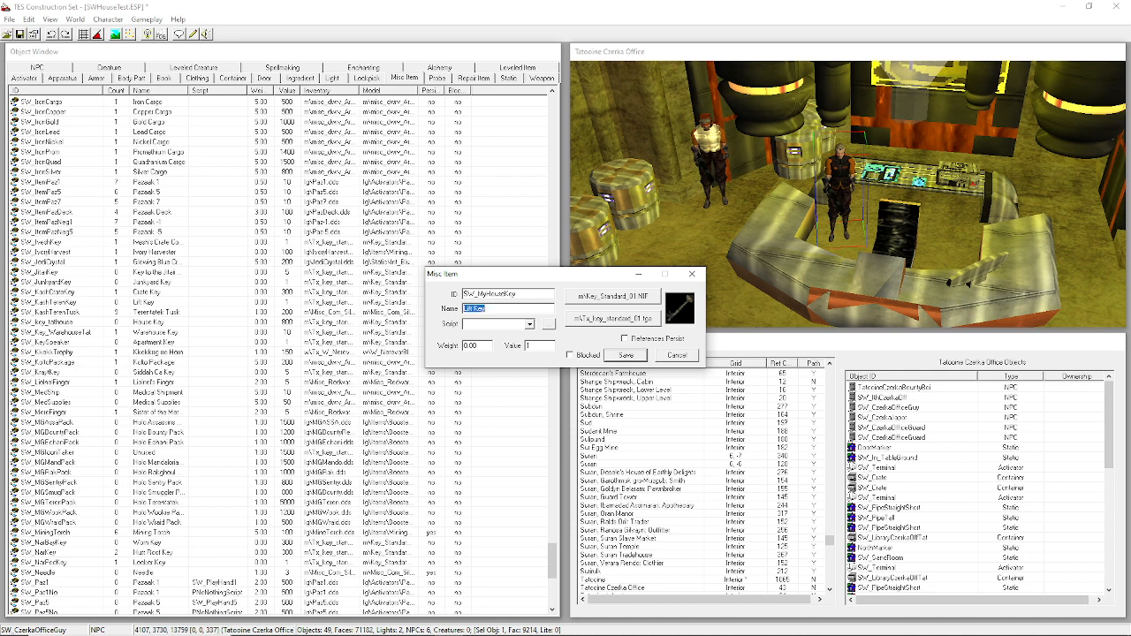
{"action": "type", "text": "My House Key"}
Copy the ID SW_MyHouseKey and paste it on an indented line below the stage 10 entry in the Notepad notes.
{"action": "left_click_drag", "start_coordinate": [534, 294], "coordinate": [371, 307]}
{"action": "key", "text": "ctrl+c"}
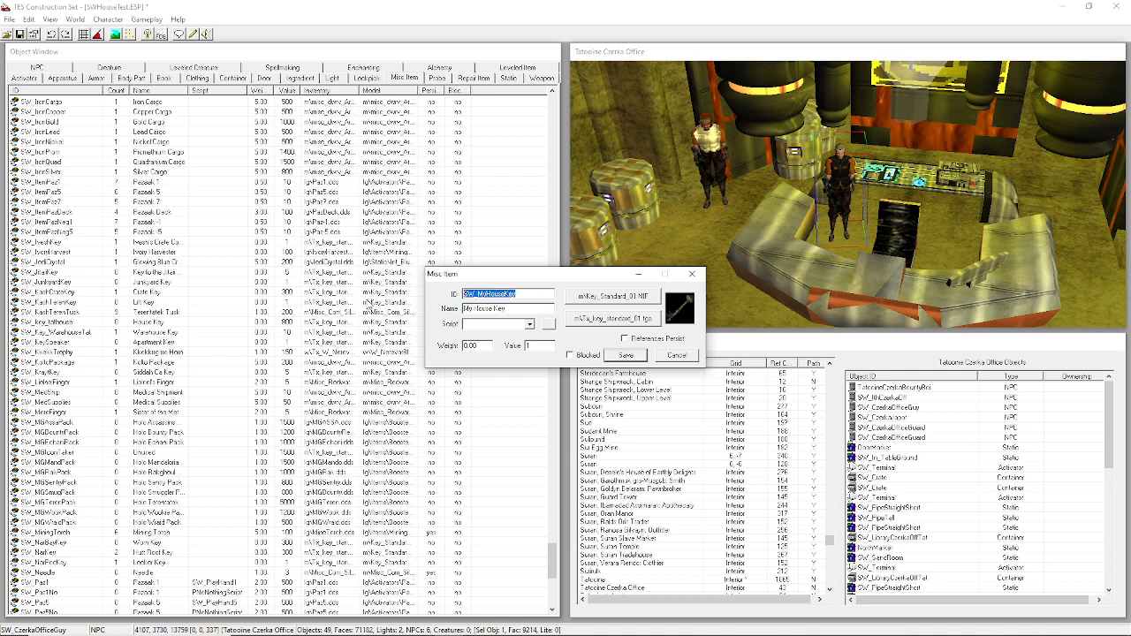
{"action": "left_click", "coordinate": [543, 295]}
{"action": "left_click", "coordinate": [535, 625]}
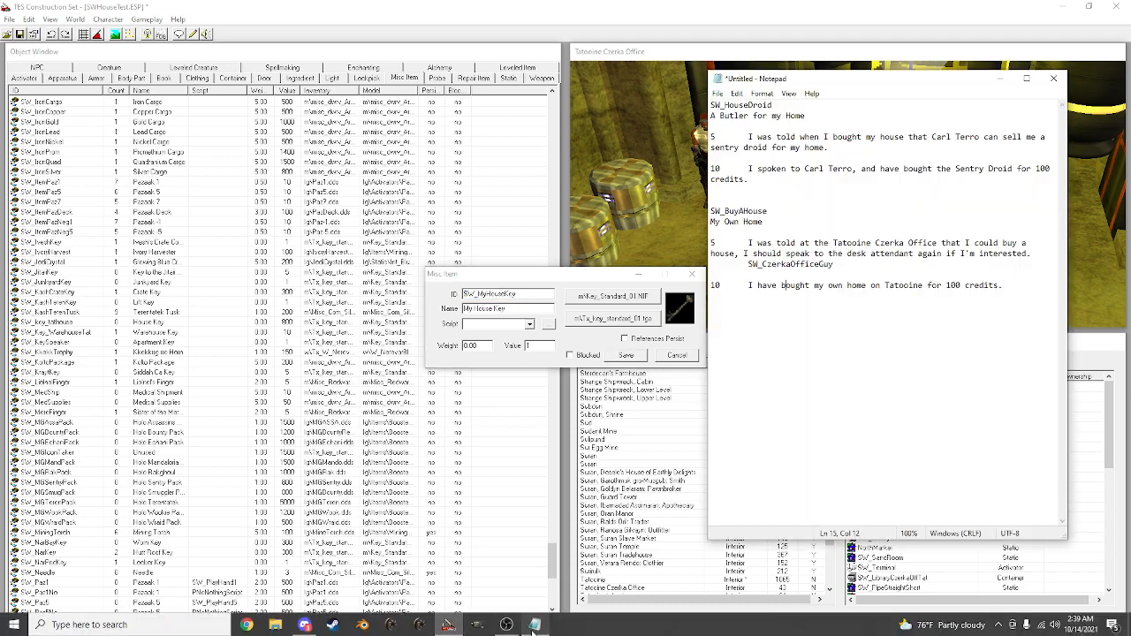
{"action": "left_click", "coordinate": [1020, 285]}
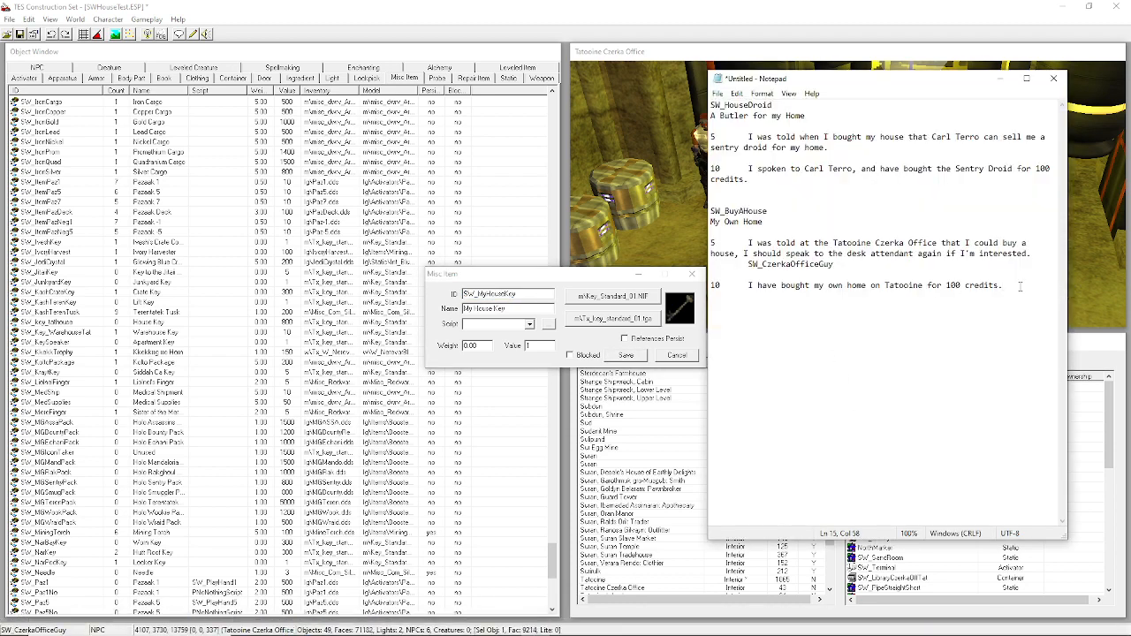
{"action": "key", "text": "Return"}
{"action": "key", "text": "Tab"}
{"action": "key", "text": "ctrl+v"}
Save the edited key as a new object.
{"action": "left_click", "coordinate": [627, 355]}
{"action": "left_click_drag", "start_coordinate": [573, 295], "coordinate": [601, 379]}
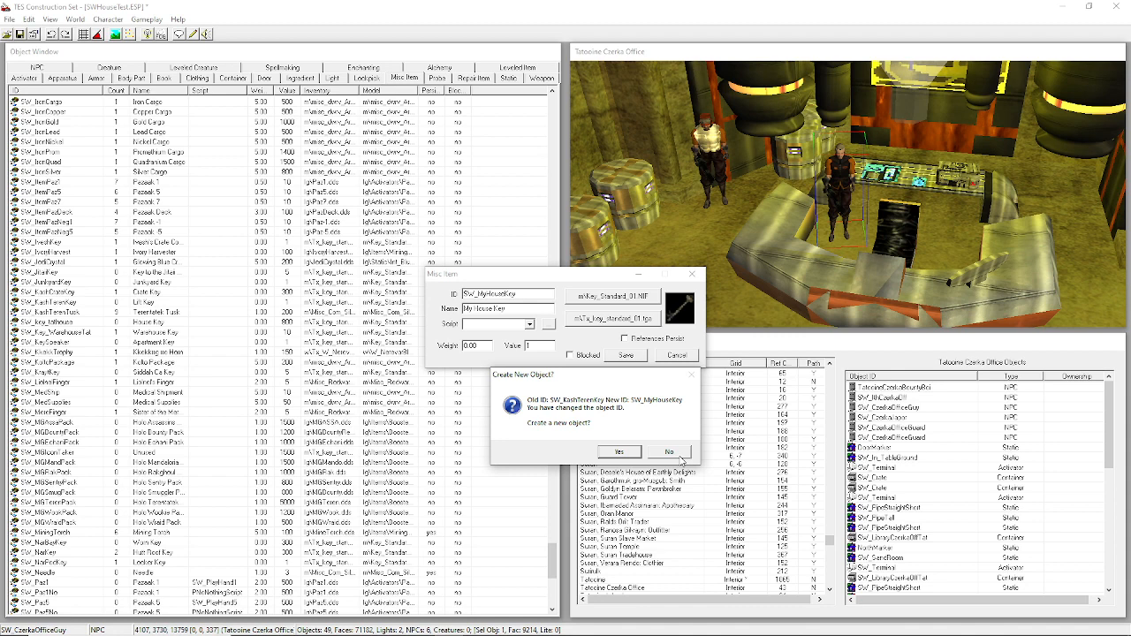
{"action": "left_click", "coordinate": [625, 453]}
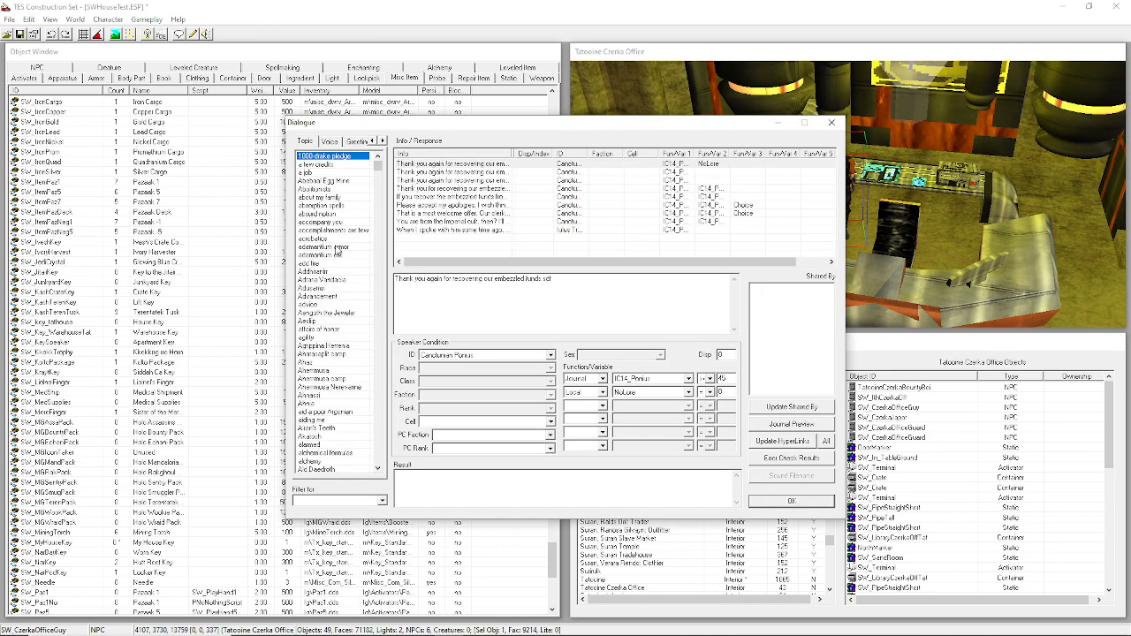
Open the topic "buying a house" and select its "That's great! Here's your key, enjoy your new home." response.
{"action": "left_click", "coordinate": [334, 247]}
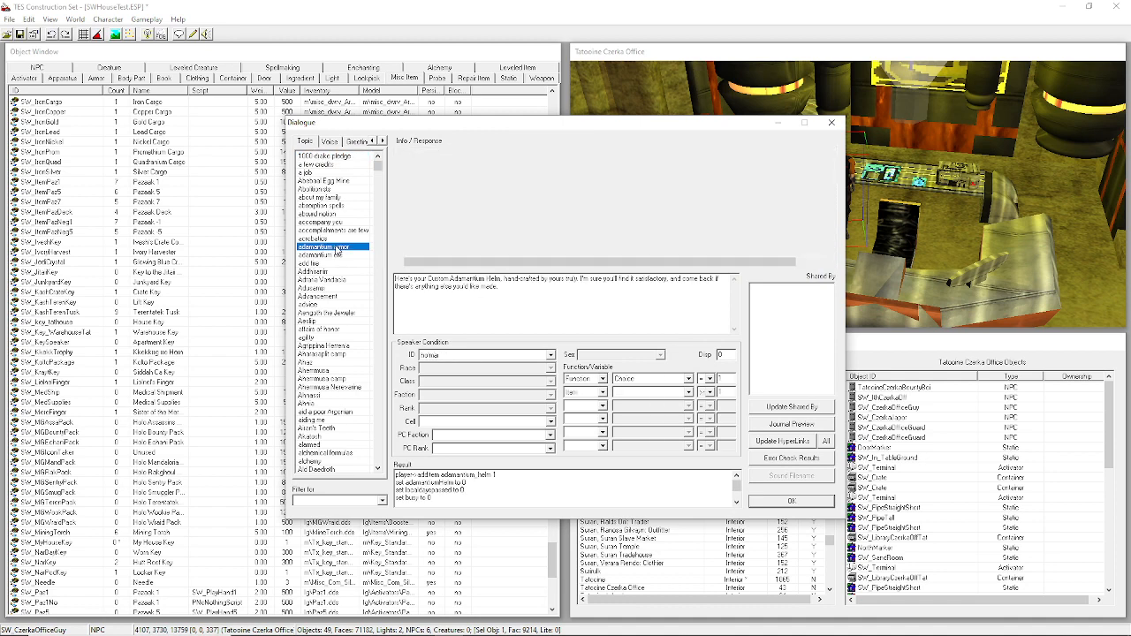
{"action": "type", "text": "buying a house *"}
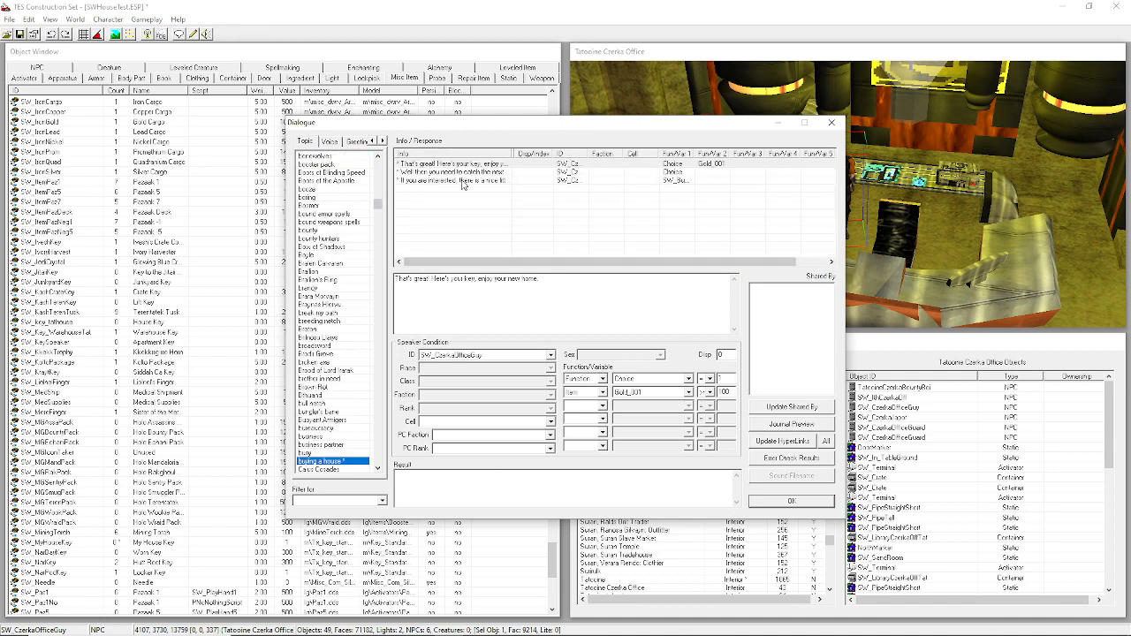
{"action": "left_click", "coordinate": [459, 165]}
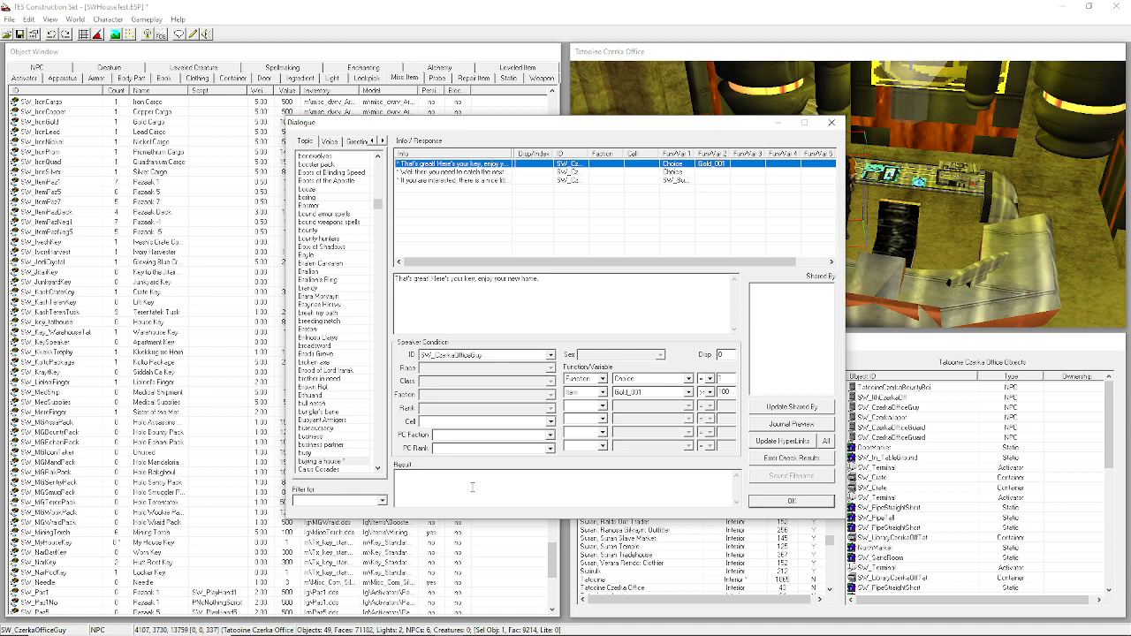
{"action": "left_click", "coordinate": [472, 487]}
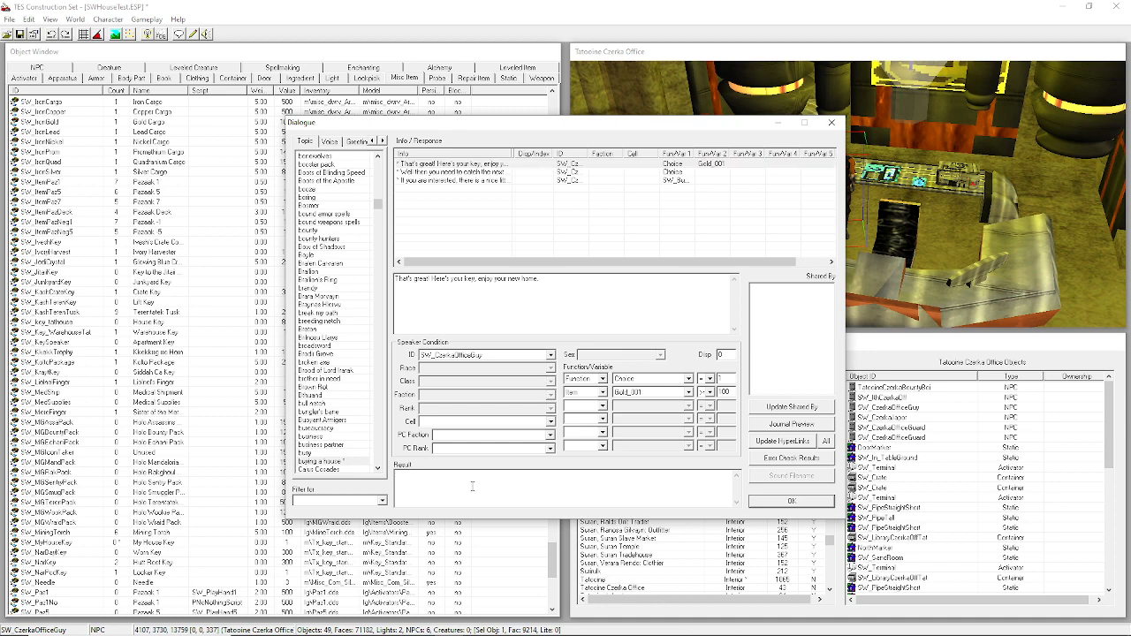
Begin the result script of the "That's great!" response with "player->additem,".
{"action": "type", "text": "player->"}
{"action": "double_click", "coordinate": [404, 474]}
{"action": "left_click", "coordinate": [412, 475]}
{"action": "left_click_drag", "start_coordinate": [417, 475], "coordinate": [545, 495]}
{"action": "left_click", "coordinate": [413, 477]}
{"action": "left_click", "coordinate": [502, 482]}
{"action": "type", "text": "SW_CzerkaOfficeGuy"}
{"action": "key", "text": "shift+Home"}
{"action": "key", "text": "BackSpace"}
{"action": "type", "text": "addItem, SW_Gold001"}
{"action": "key", "text": "BackSpace"}
{"action": "key", "text": "BackSpace"}
{"action": "key", "text": "BackSpace"}
{"action": "key", "text": "BackSpace"}
{"action": "key", "text": "BackSpace"}
{"action": "key", "text": "BackSpace"}
{"action": "key", "text": "BackSpace"}
{"action": "key", "text": "BackSpace"}
{"action": "key", "text": "BackSpace"}
{"action": "key", "text": "BackSpace"}
{"action": "key", "text": "BackSpace"}
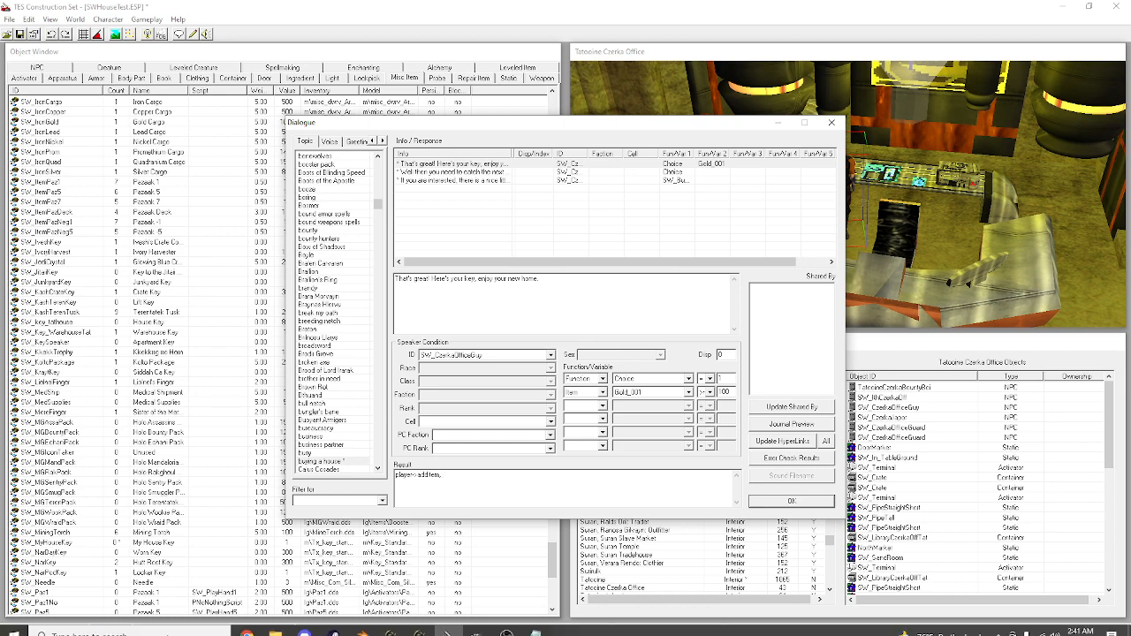
Copy the ID SW_MyHouseKey from the Notepad notes into the additem result line and give it a count of 1.
{"action": "left_click", "coordinate": [534, 625]}
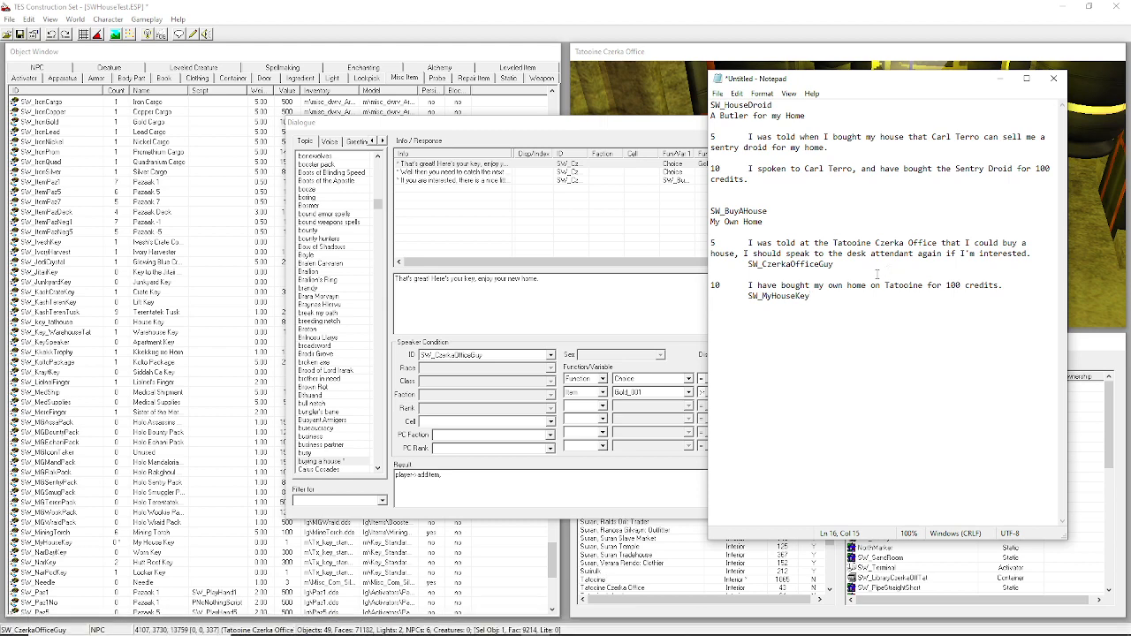
{"action": "left_click_drag", "start_coordinate": [810, 295], "coordinate": [748, 295]}
{"action": "key", "text": "ctrl+c"}
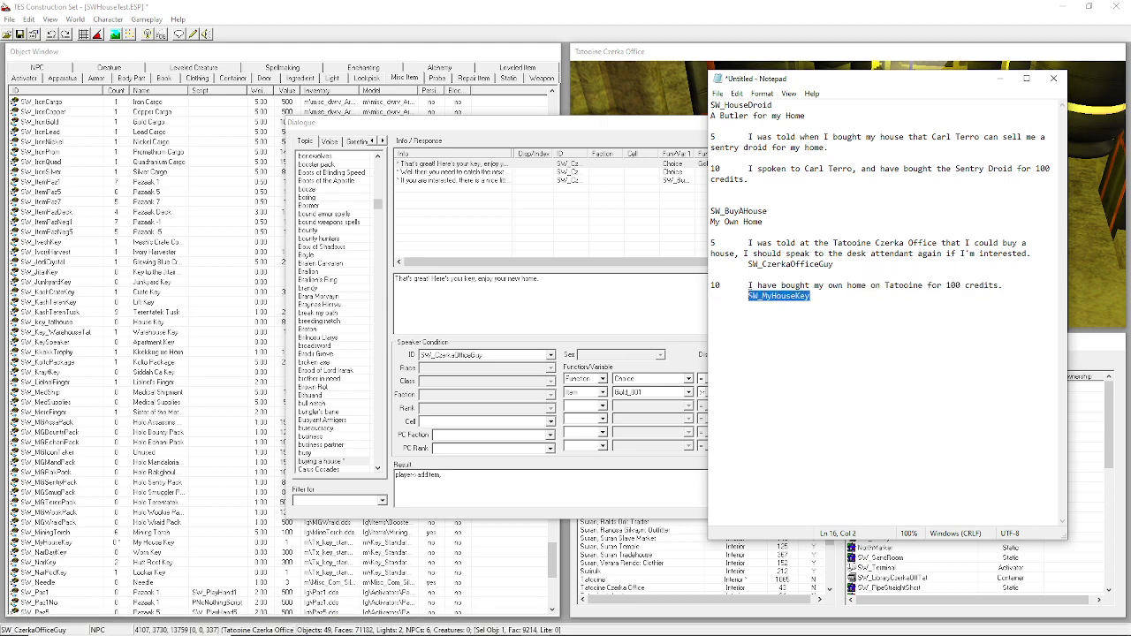
{"action": "left_click", "coordinate": [532, 486]}
{"action": "key", "text": "ctrl+v"}
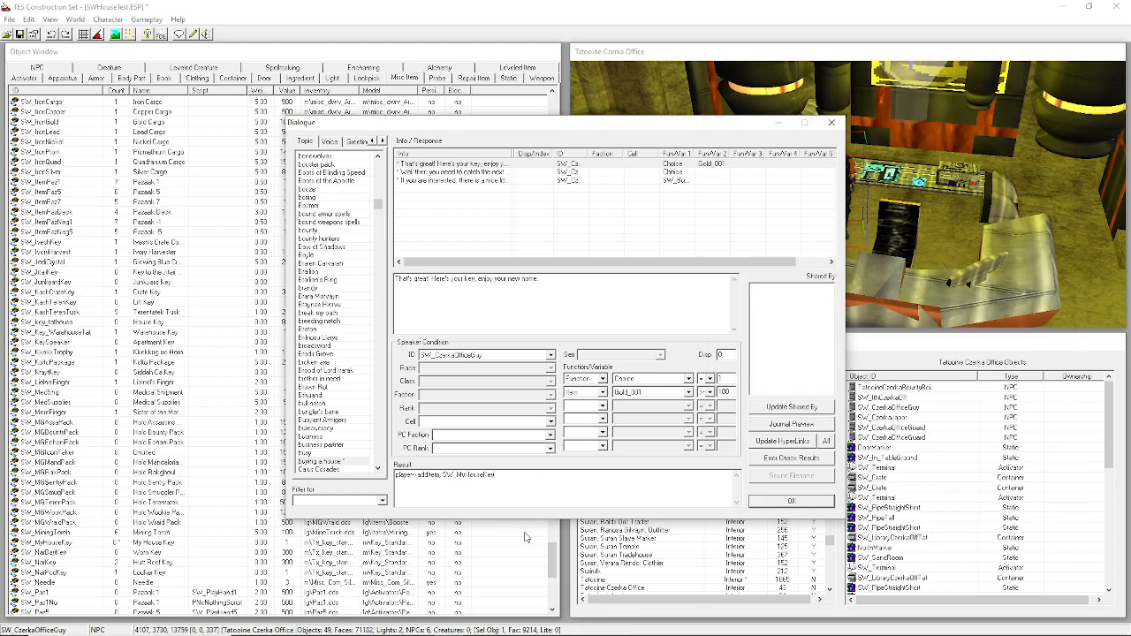
{"action": "type", "text": ", 1"}
Add a second result line reading "player->removeitem, Gold_001, 100".
{"action": "left_click_drag", "start_coordinate": [395, 475], "coordinate": [527, 493]}
{"action": "left_click", "coordinate": [442, 479]}
{"action": "left_click", "coordinate": [525, 489]}
{"action": "key", "text": "Return"}
{"action": "type", "text": "player->removeitem, Gold_001, 100"}
Duplicate the "That's great!" response and set the copy's Gold_001 item condition to less than 100.
{"action": "right_click", "coordinate": [491, 166]}
{"action": "left_click", "coordinate": [510, 200]}
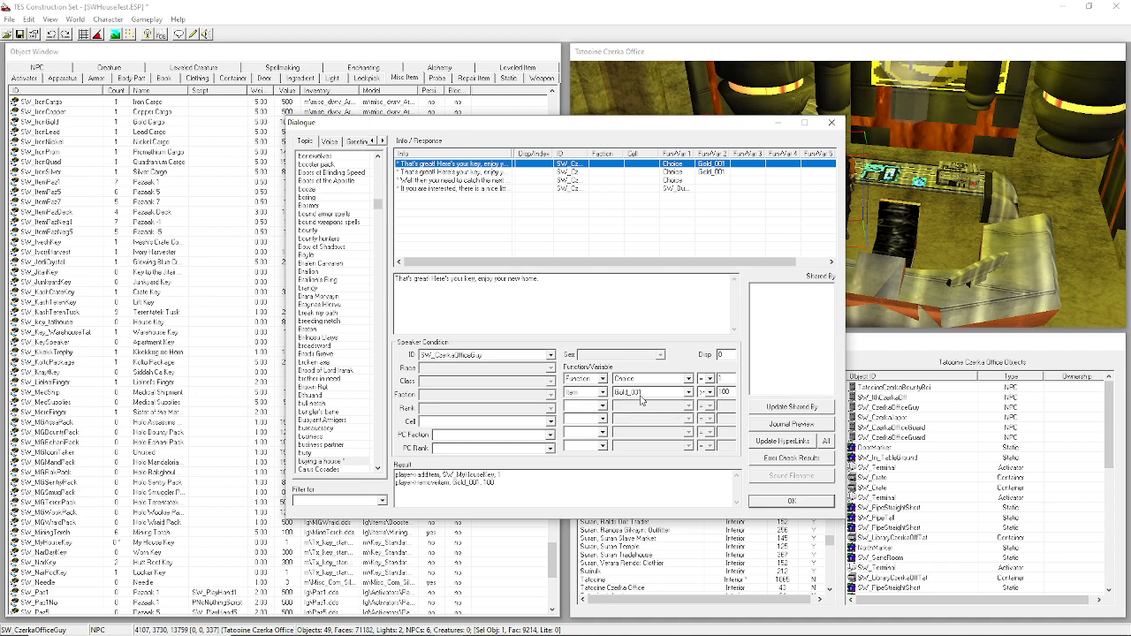
{"action": "left_click", "coordinate": [708, 393]}
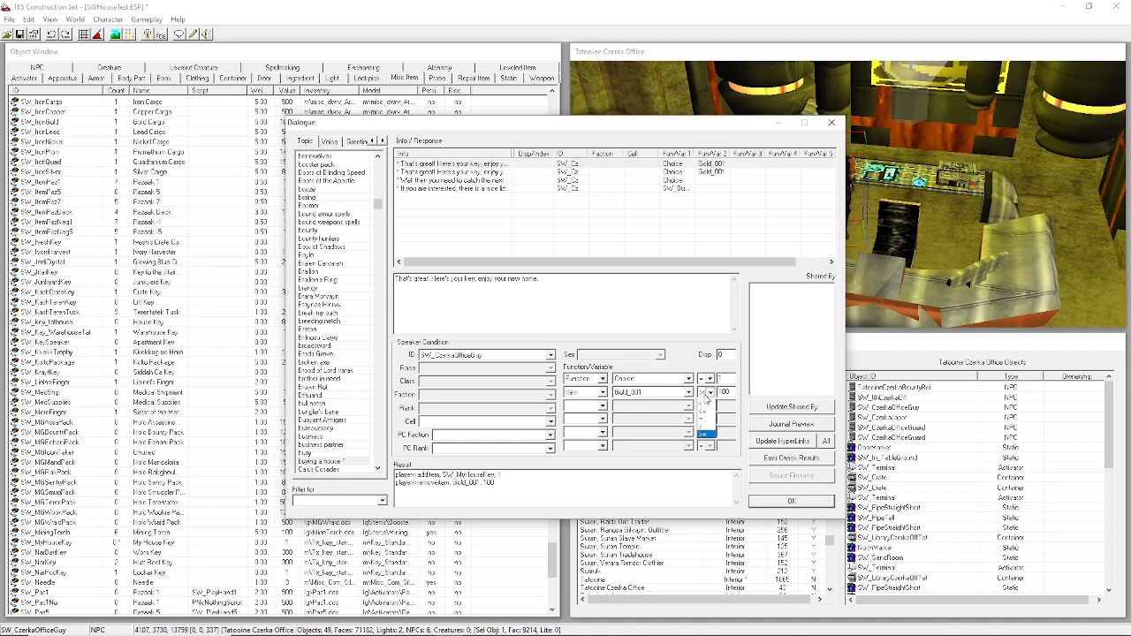
{"action": "left_click", "coordinate": [704, 428]}
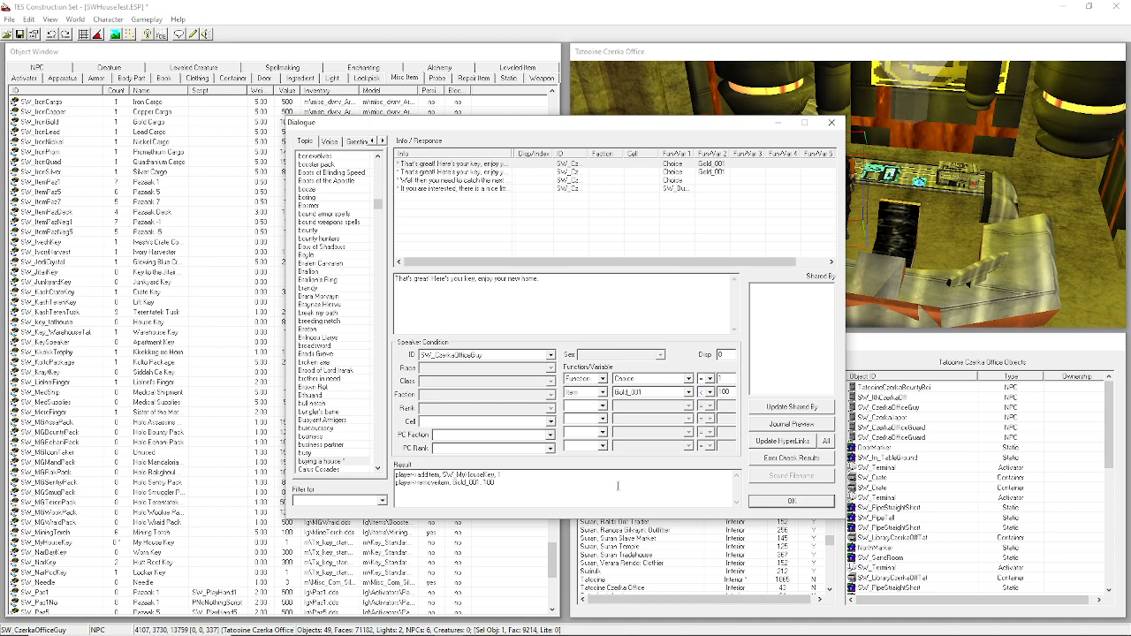
Clear the copied response's result script and replace its text with "Well come back when you can afford it".
{"action": "left_click_drag", "start_coordinate": [587, 485], "coordinate": [394, 473]}
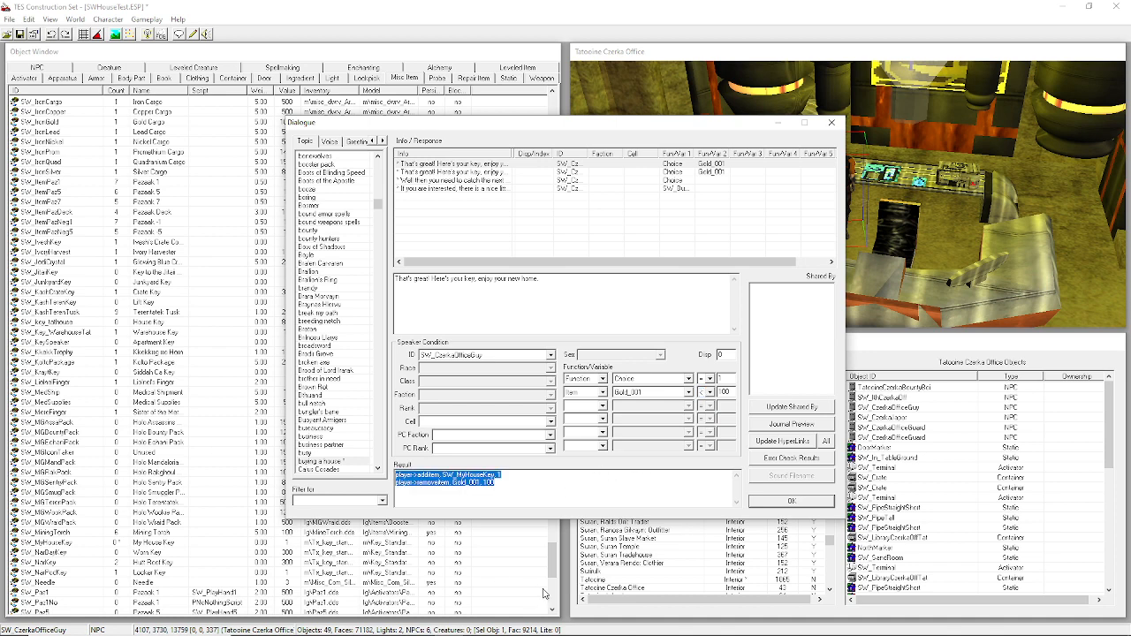
{"action": "key", "text": "Delete"}
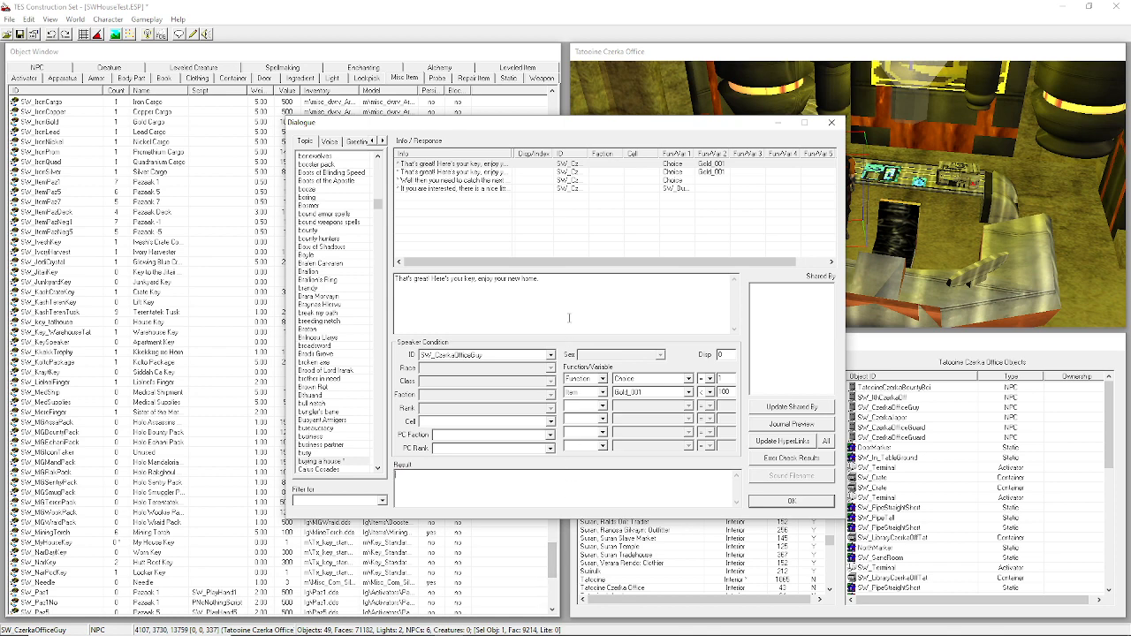
{"action": "left_click_drag", "start_coordinate": [570, 317], "coordinate": [353, 327]}
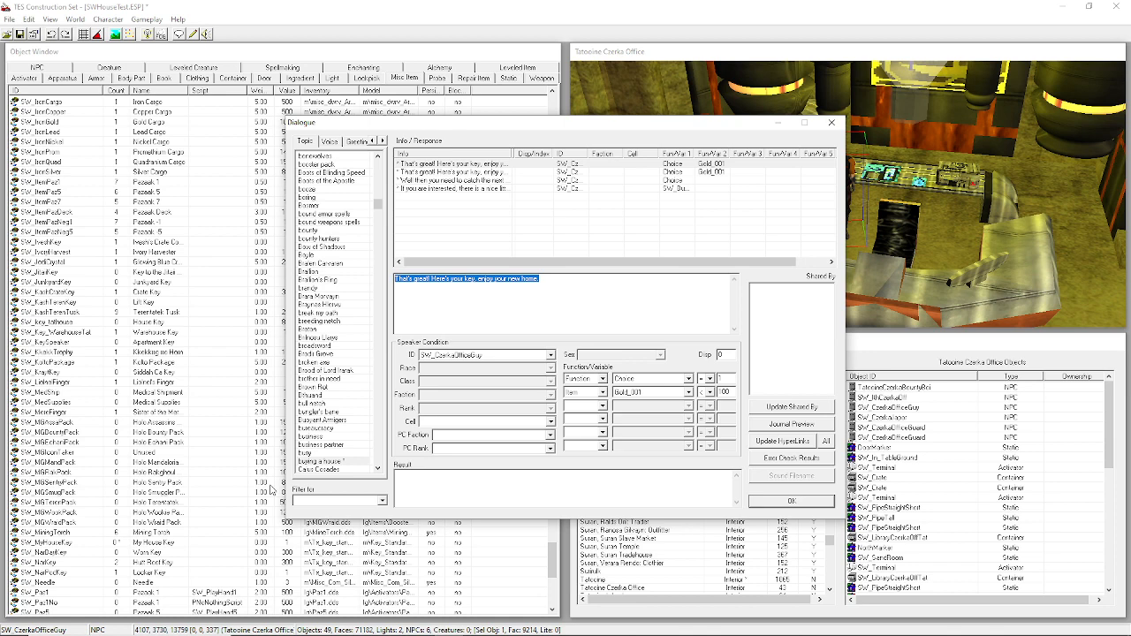
{"action": "type", "text": "Well come back"}
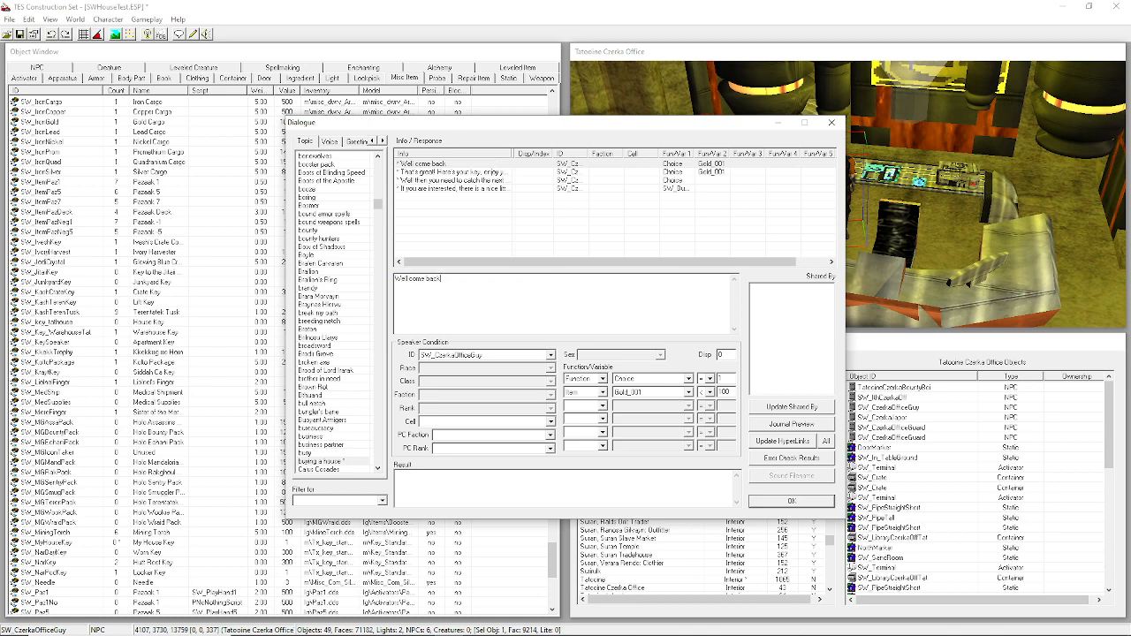
{"action": "type", "text": " when you can afford it"}
Add the line "Journal SW_BuyAHouse 10" to the result script of the "That's great!" response, checking the journal ID in Notepad.
{"action": "left_click", "coordinate": [470, 171]}
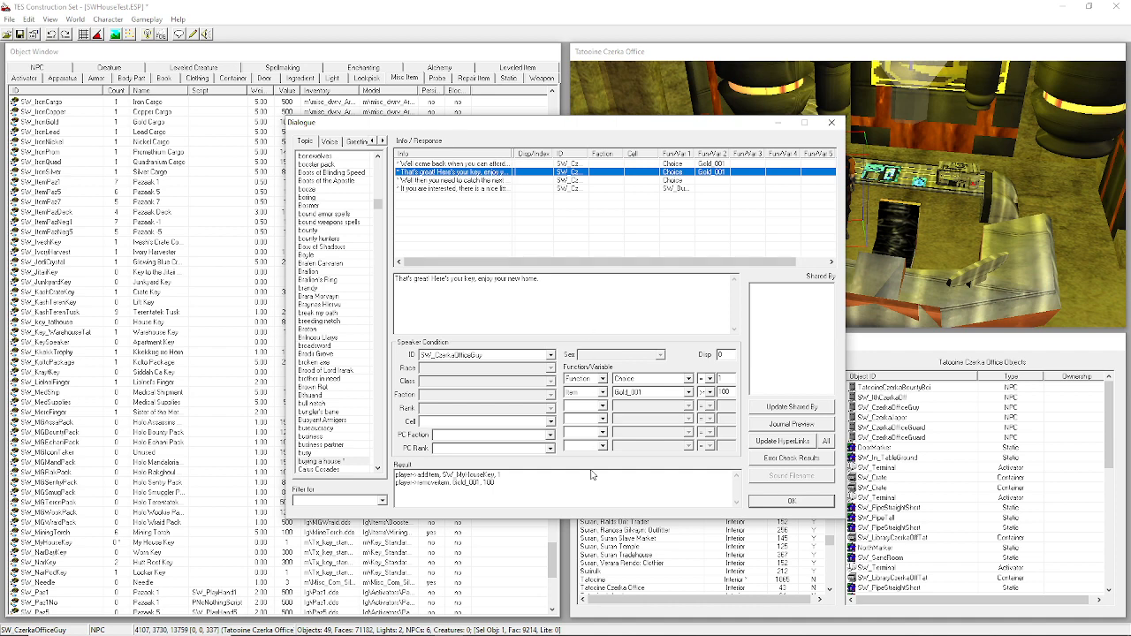
{"action": "left_click", "coordinate": [549, 486]}
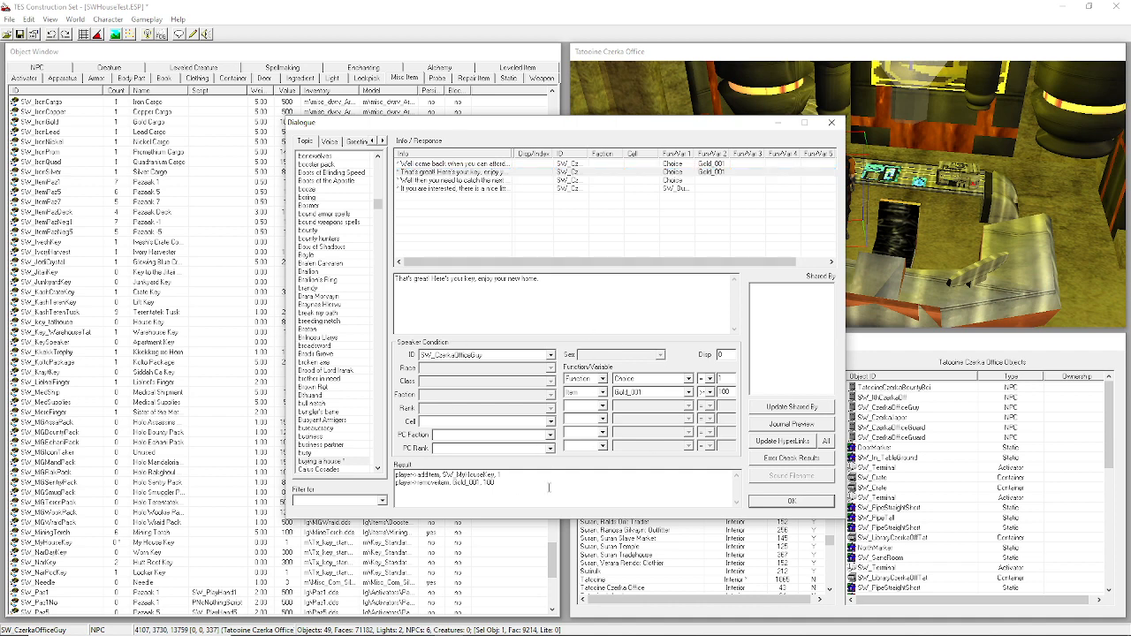
{"action": "type", "text": "Journal SW_"}
{"action": "left_click", "coordinate": [508, 624]}
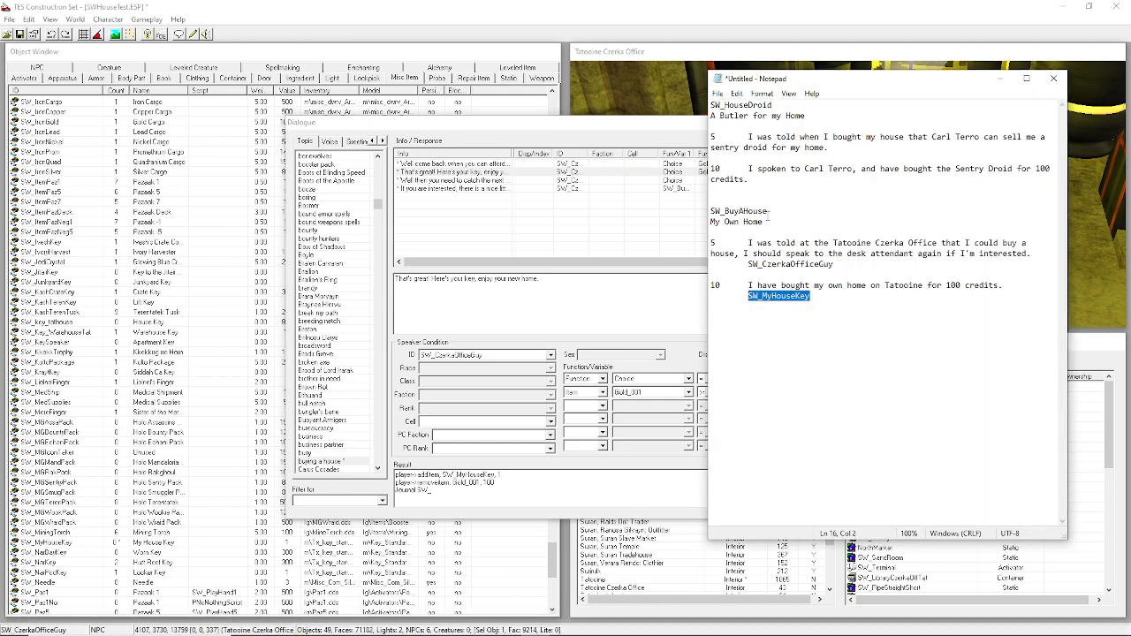
{"action": "left_click", "coordinate": [536, 489]}
{"action": "type", "text": "BuyAHouse 10"}
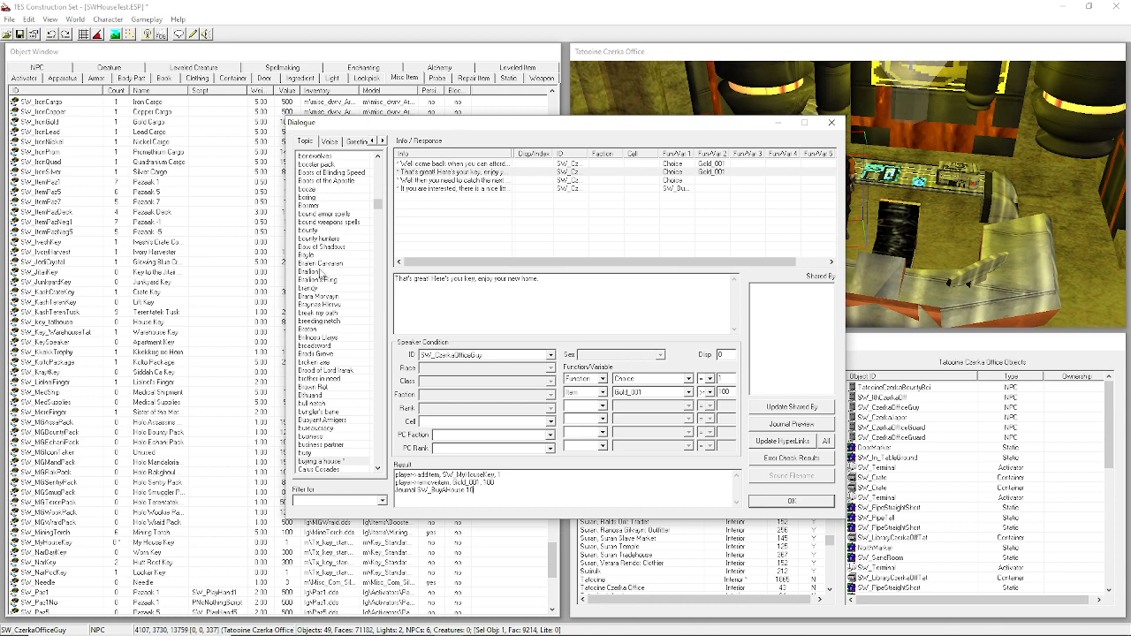
Replace the conditions of the "Well come back when you can afford it" response with Journal SW_BuyAHouse = 10.
{"action": "left_click", "coordinate": [469, 165]}
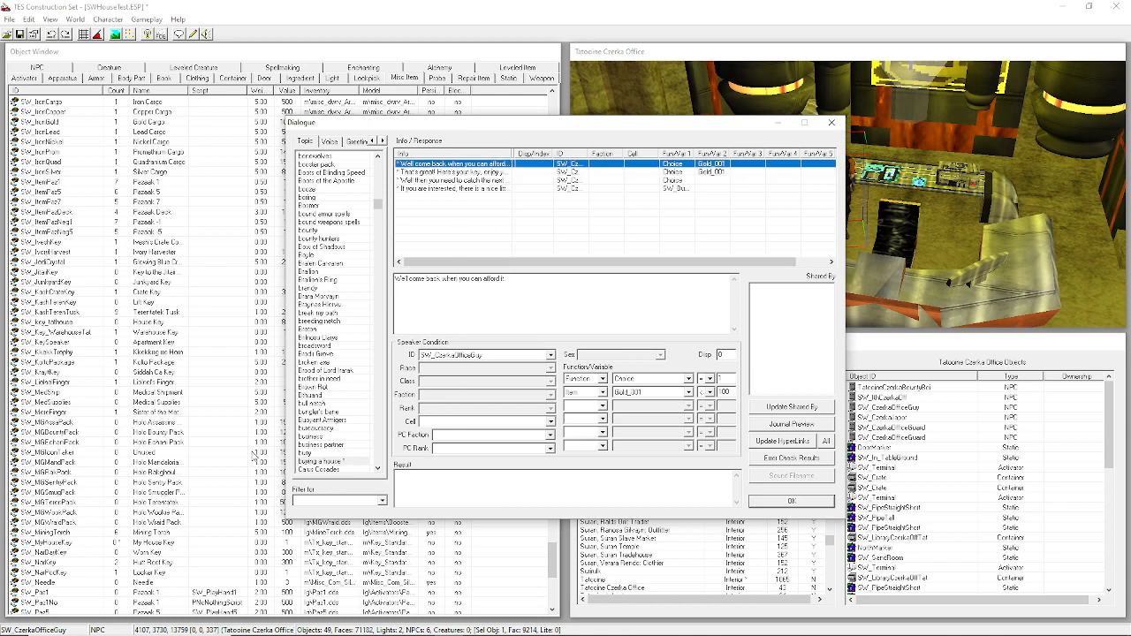
{"action": "left_click", "coordinate": [585, 405]}
{"action": "left_click", "coordinate": [592, 408]}
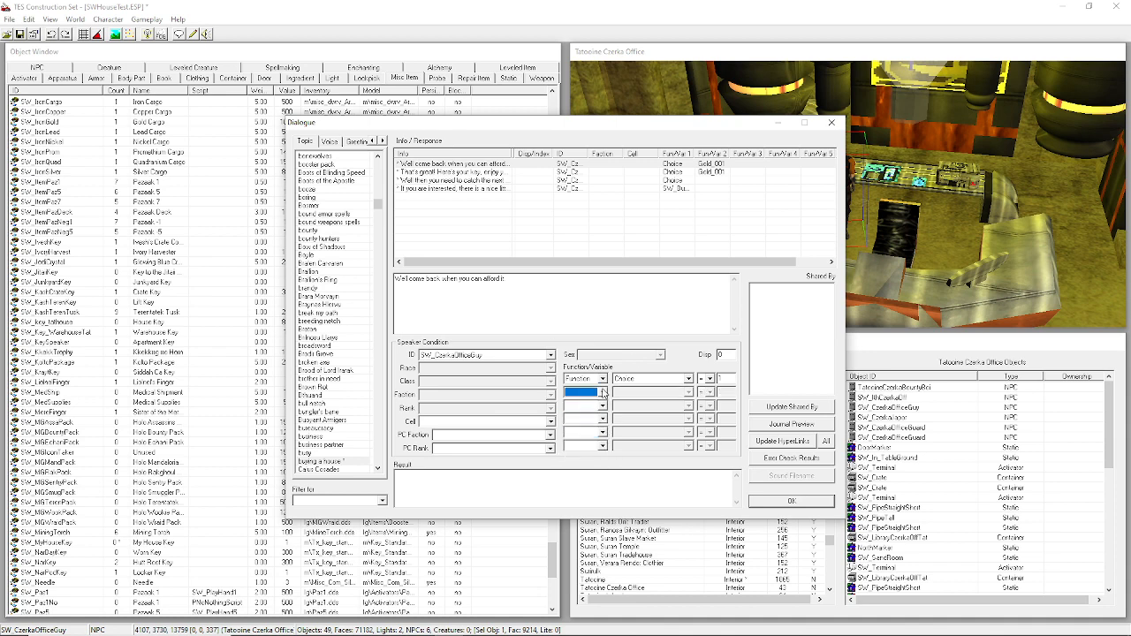
{"action": "left_click", "coordinate": [600, 380]}
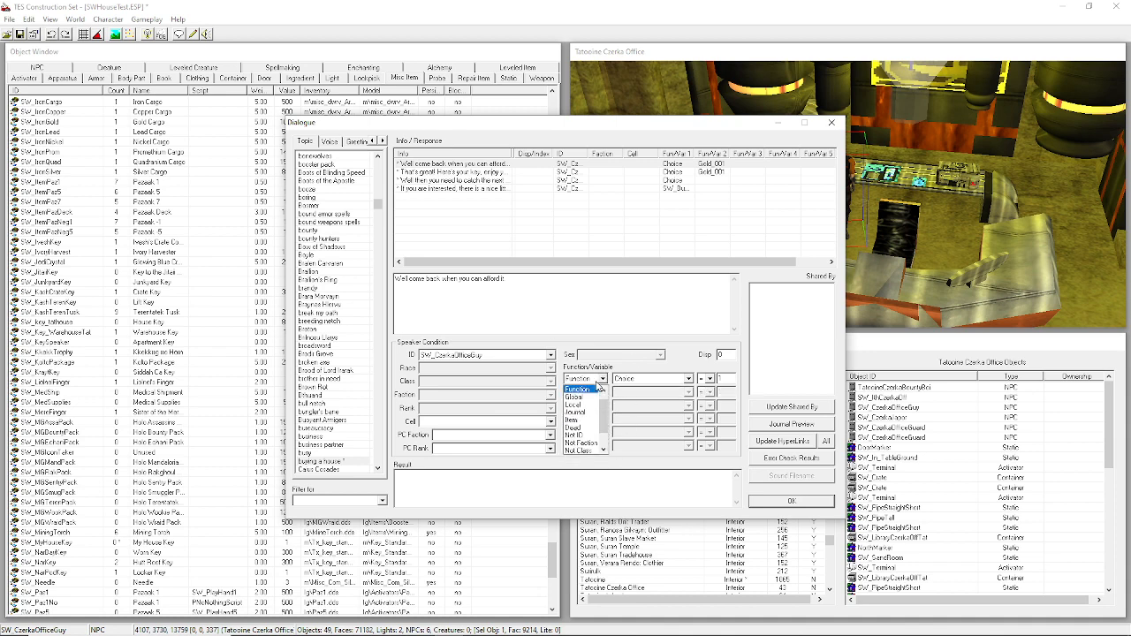
{"action": "left_click", "coordinate": [576, 412]}
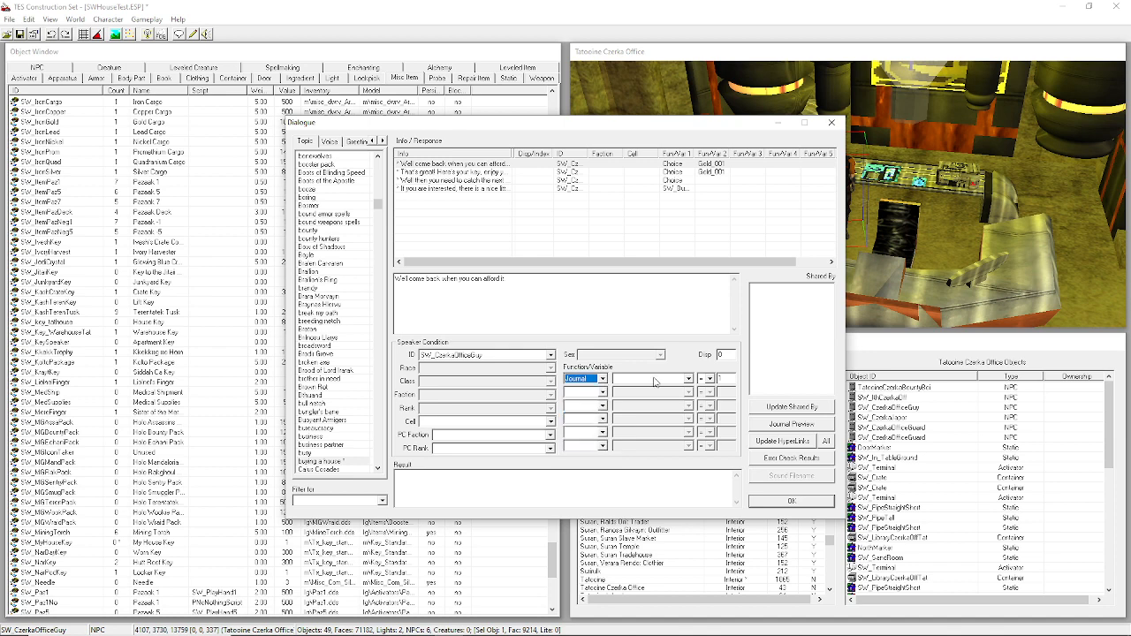
{"action": "type", "text": "SW_BuyAHouse"}
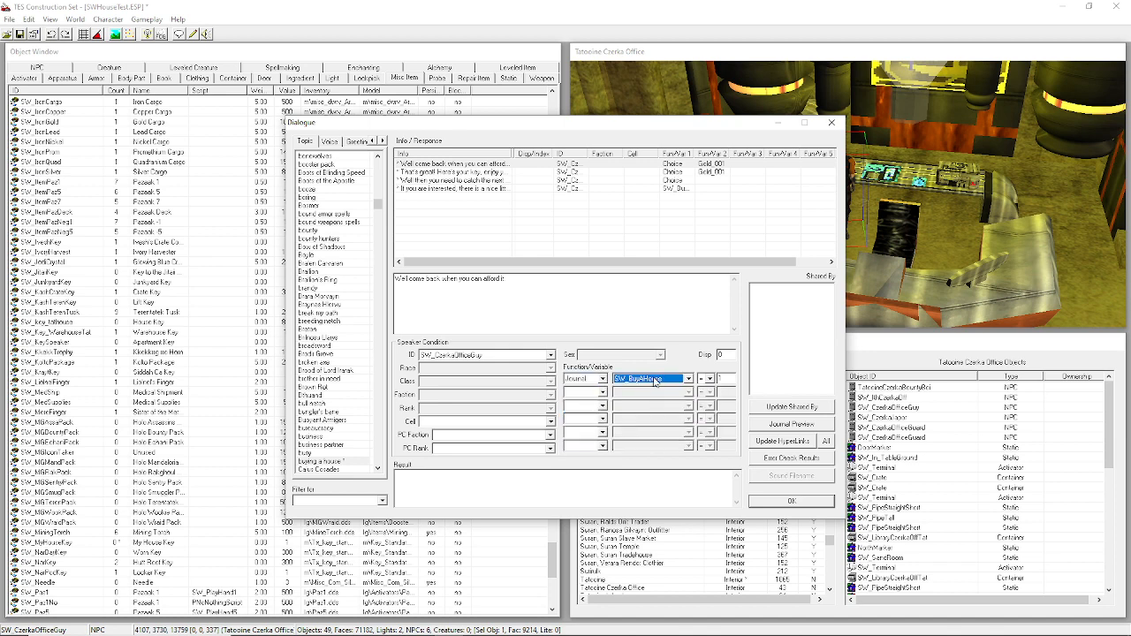
{"action": "key", "text": "Tab"}
{"action": "type", "text": "1"}
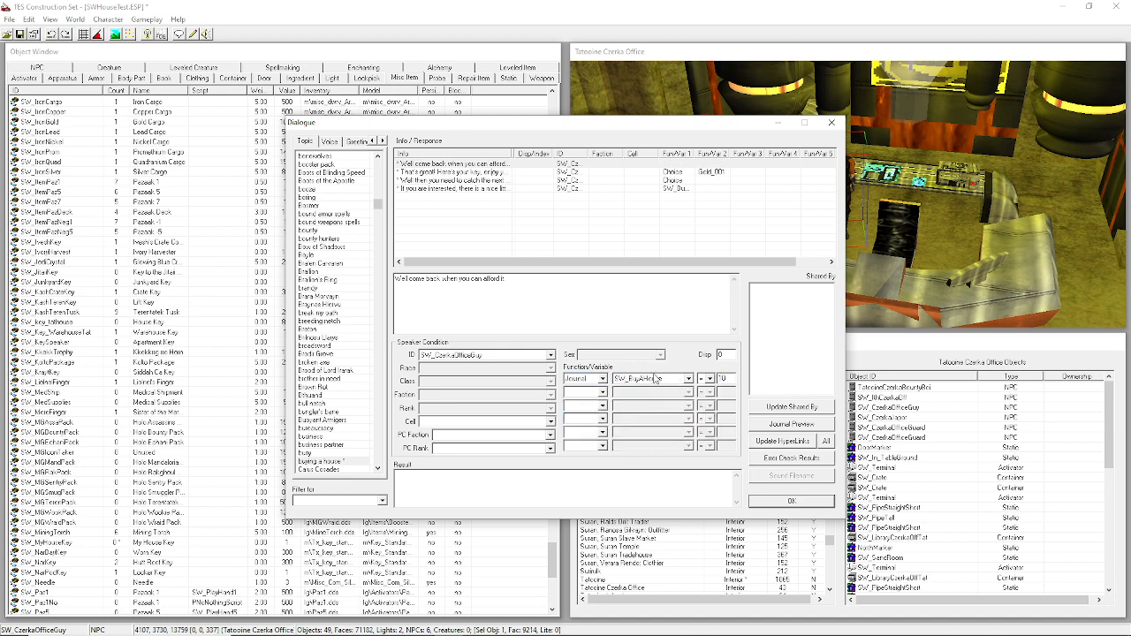
Review the conditions and result scripts of the four responses in the "buying a house" topic.
{"action": "left_click", "coordinate": [506, 173]}
{"action": "left_click", "coordinate": [503, 181]}
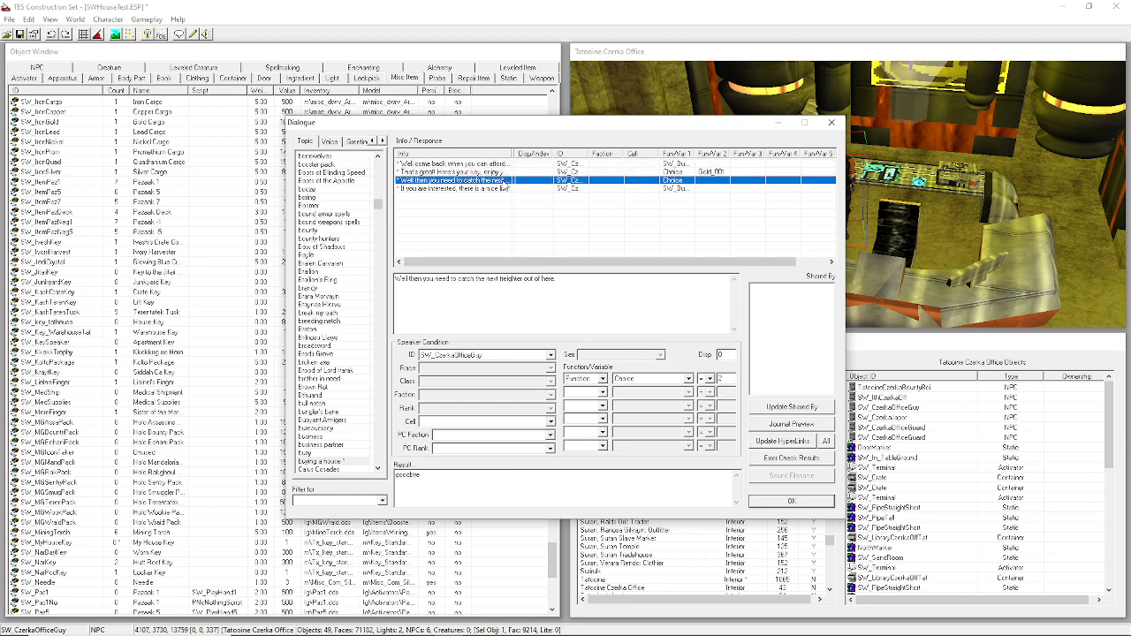
{"action": "left_click", "coordinate": [503, 188]}
{"action": "left_click", "coordinate": [502, 172]}
{"action": "left_click", "coordinate": [505, 190]}
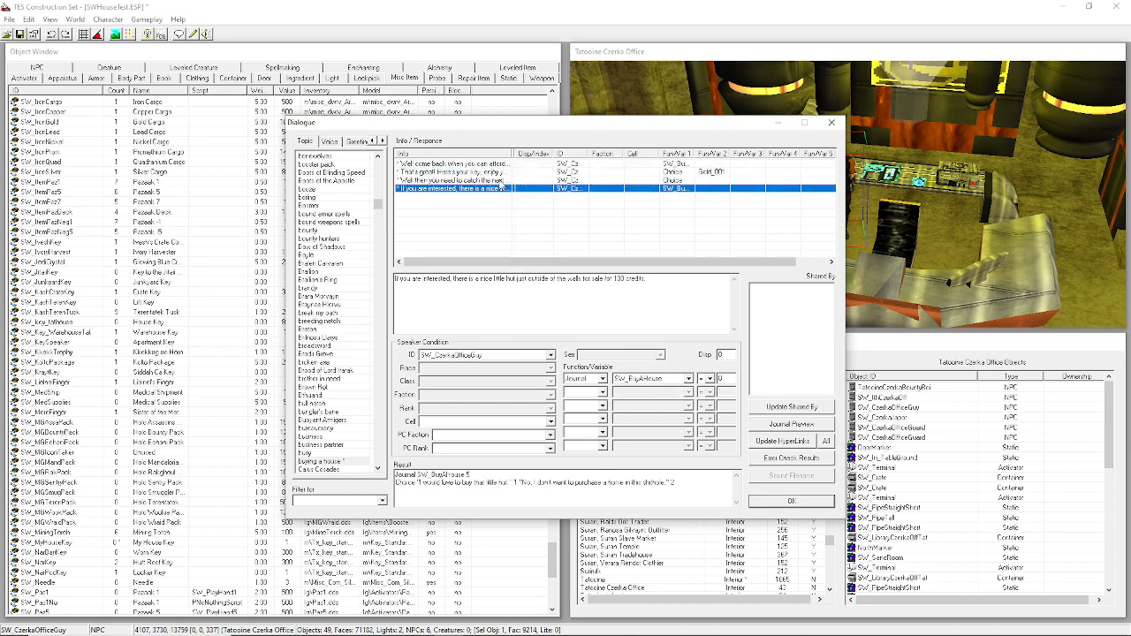
{"action": "left_click", "coordinate": [500, 181]}
{"action": "left_click", "coordinate": [500, 172]}
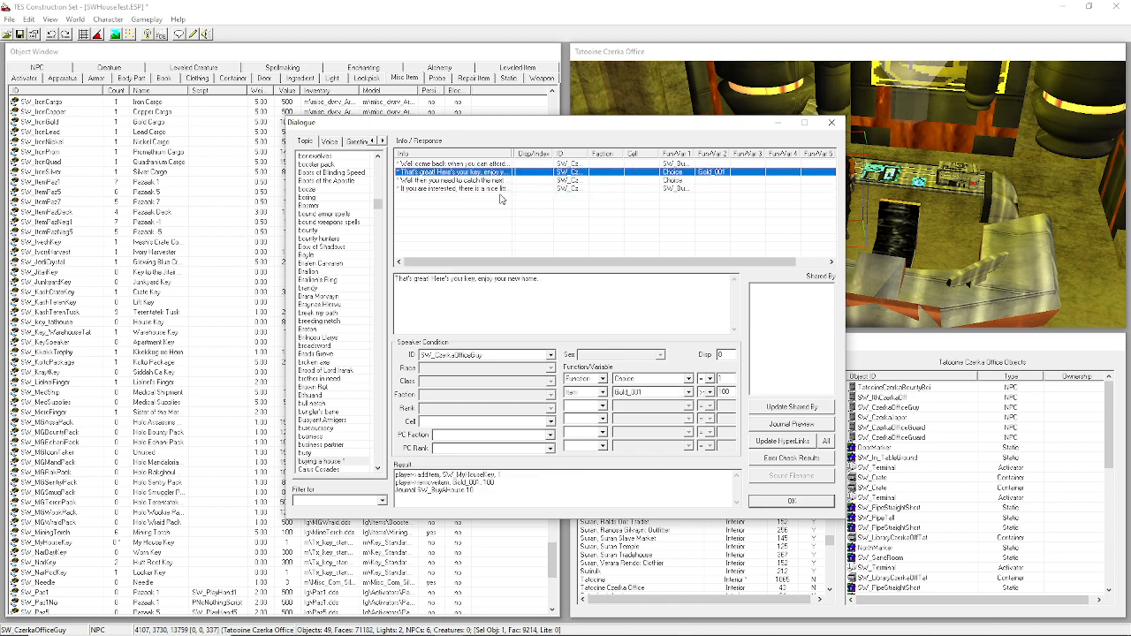
{"action": "left_click", "coordinate": [504, 189]}
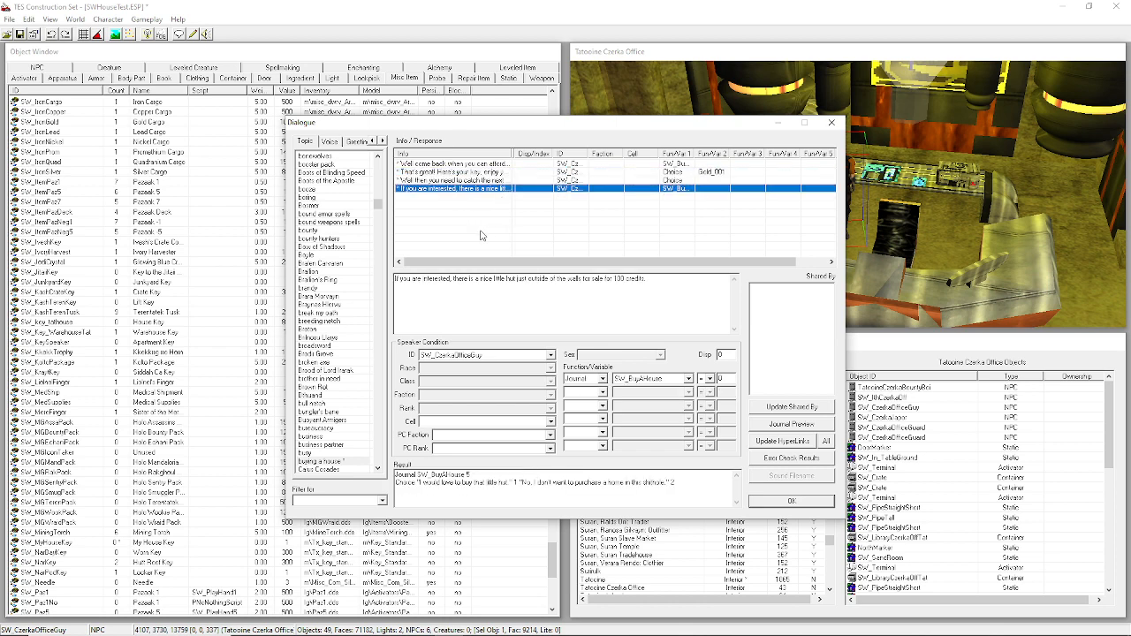
{"action": "left_click", "coordinate": [487, 180]}
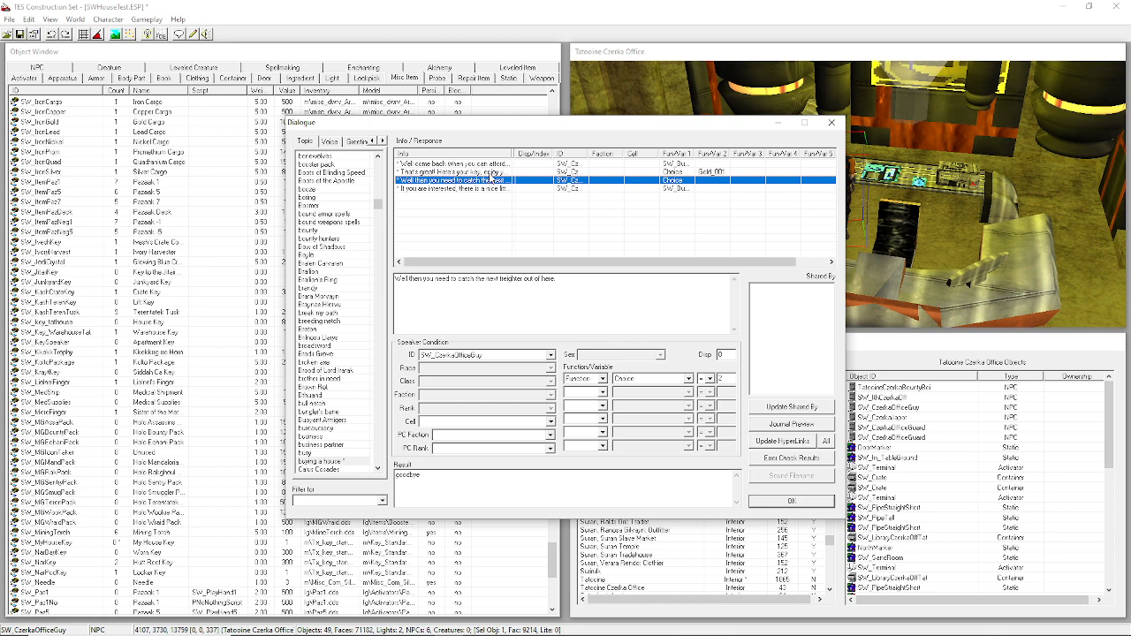
{"action": "left_click", "coordinate": [490, 172]}
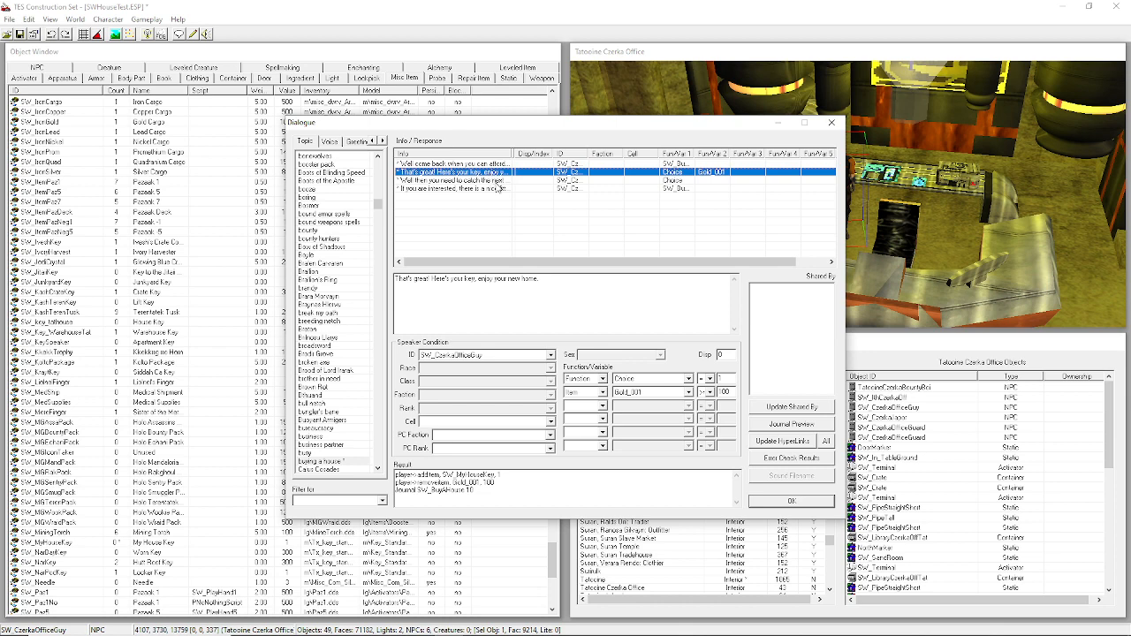
{"action": "left_click", "coordinate": [501, 164]}
{"action": "left_click", "coordinate": [501, 173]}
{"action": "left_click", "coordinate": [485, 164]}
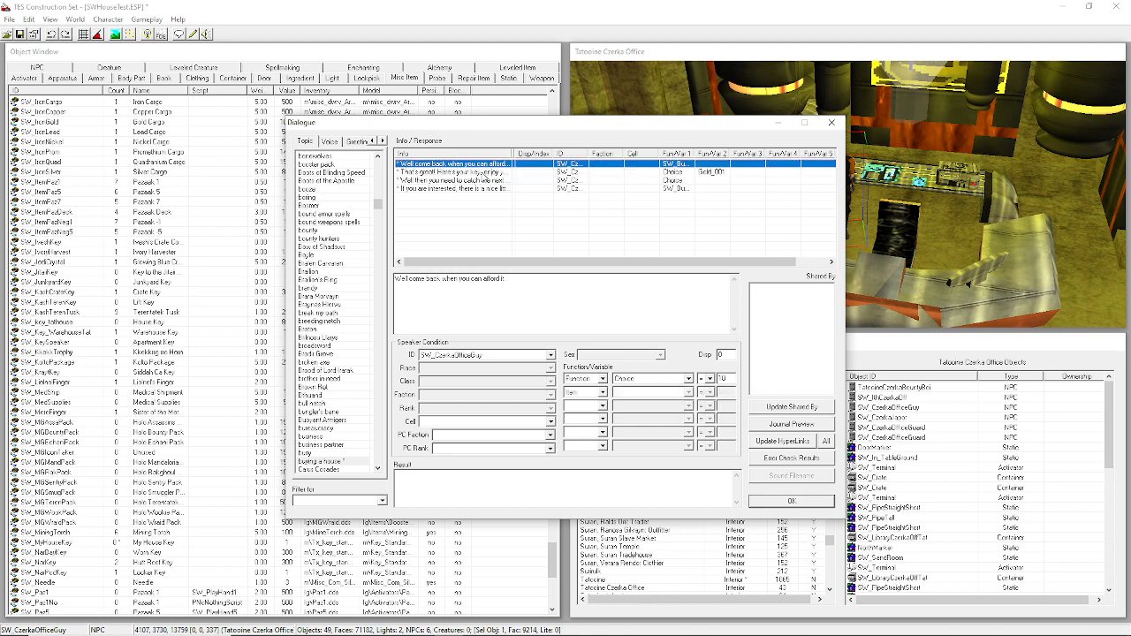
{"action": "left_click", "coordinate": [484, 172]}
{"action": "left_click", "coordinate": [484, 164]}
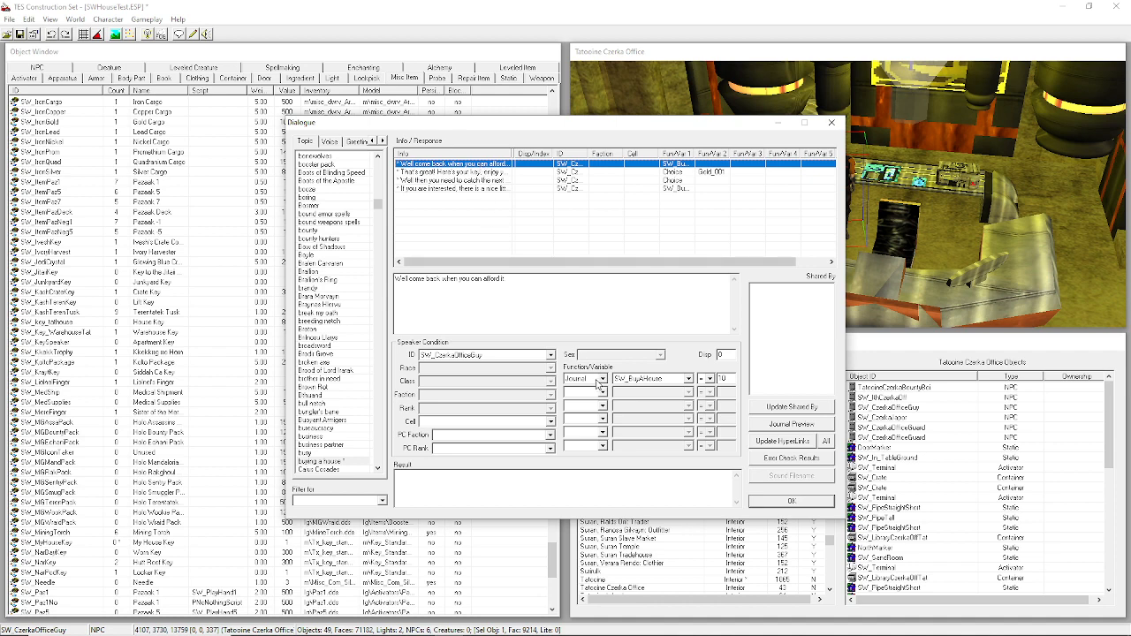
Duplicate the "That's great!" response, clear the copy's result script and change its Gold_001 condition to less than 100.
{"action": "right_click", "coordinate": [512, 173]}
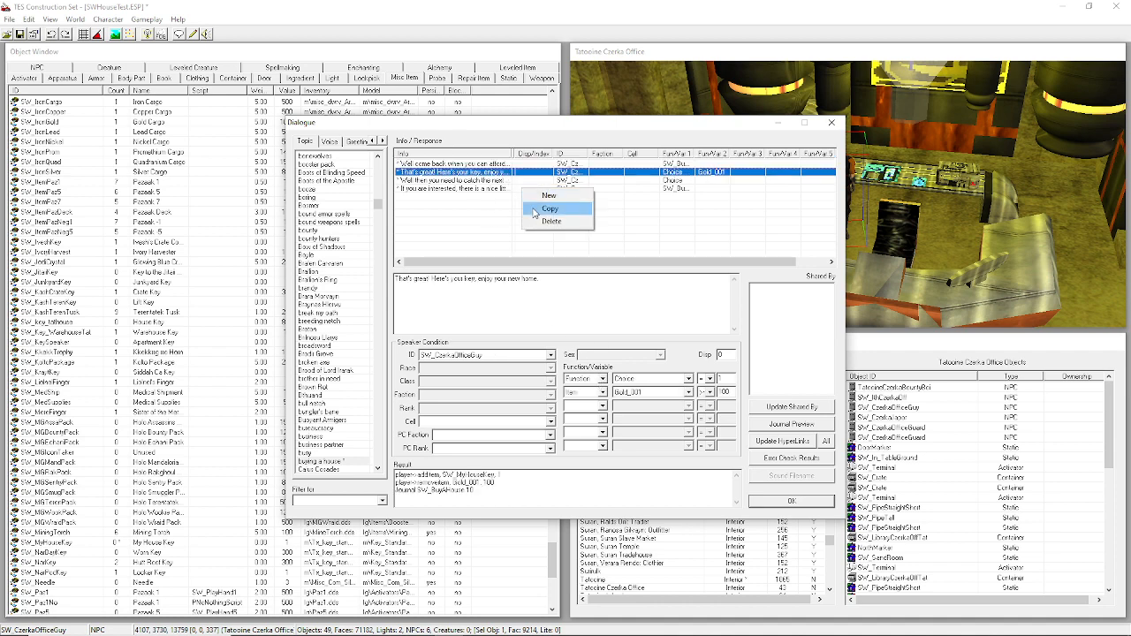
{"action": "left_click", "coordinate": [533, 208]}
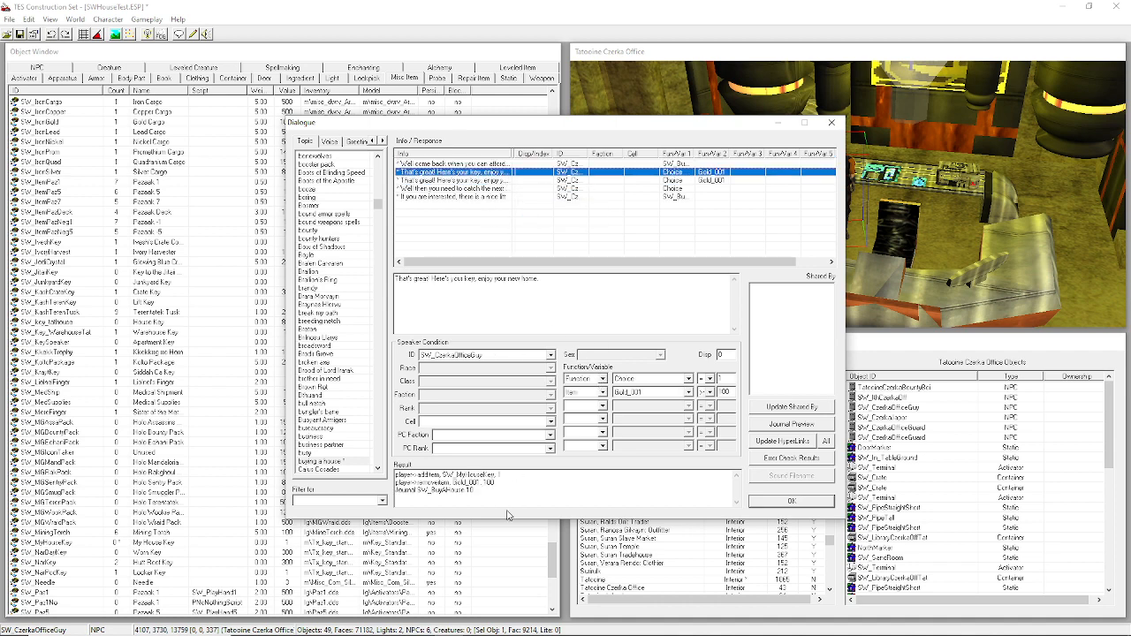
{"action": "left_click_drag", "start_coordinate": [500, 493], "coordinate": [419, 463]}
{"action": "key", "text": "Delete"}
{"action": "left_click", "coordinate": [705, 393]}
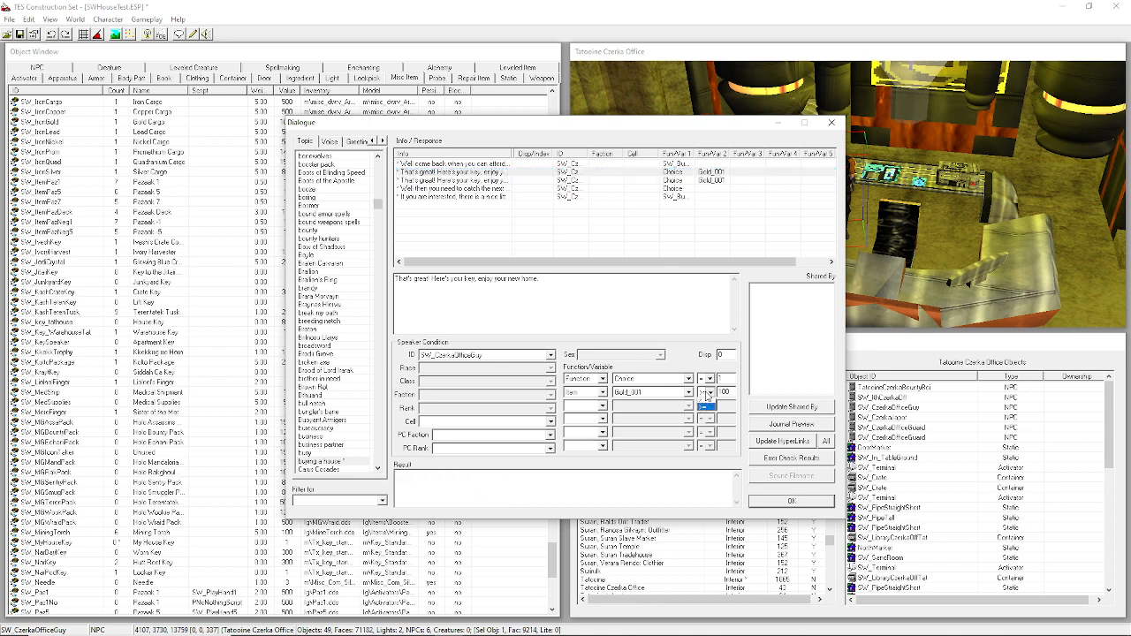
{"action": "left_click", "coordinate": [701, 416]}
Replace the copied response's text with "Well then come back when you can afford it".
{"action": "left_click_drag", "start_coordinate": [573, 278], "coordinate": [211, 289]}
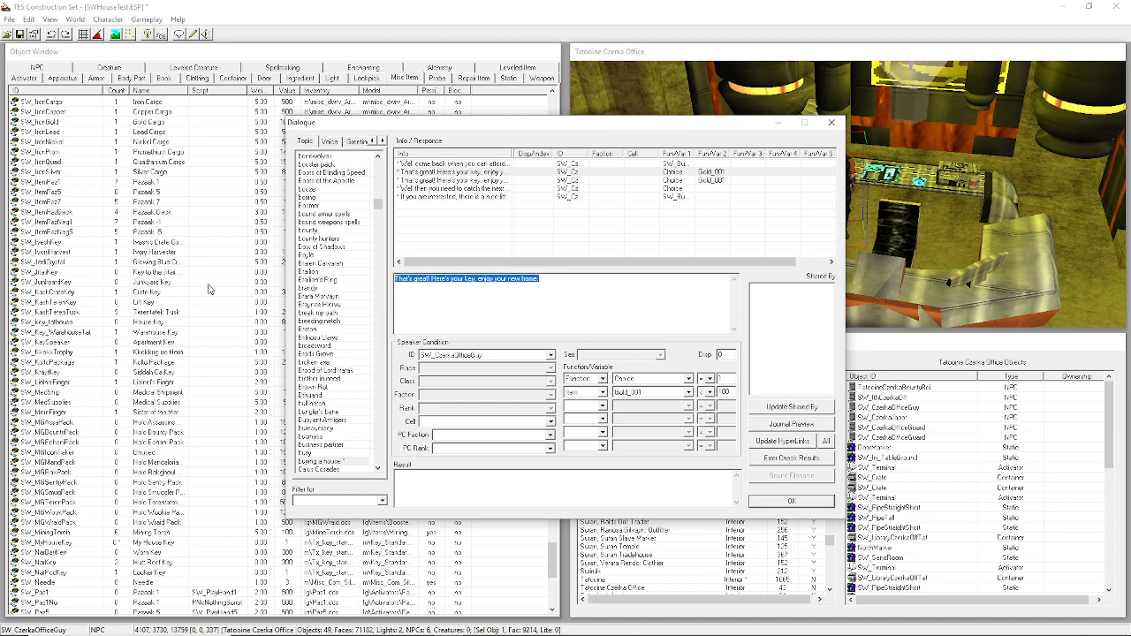
{"action": "type", "text": "Well"}
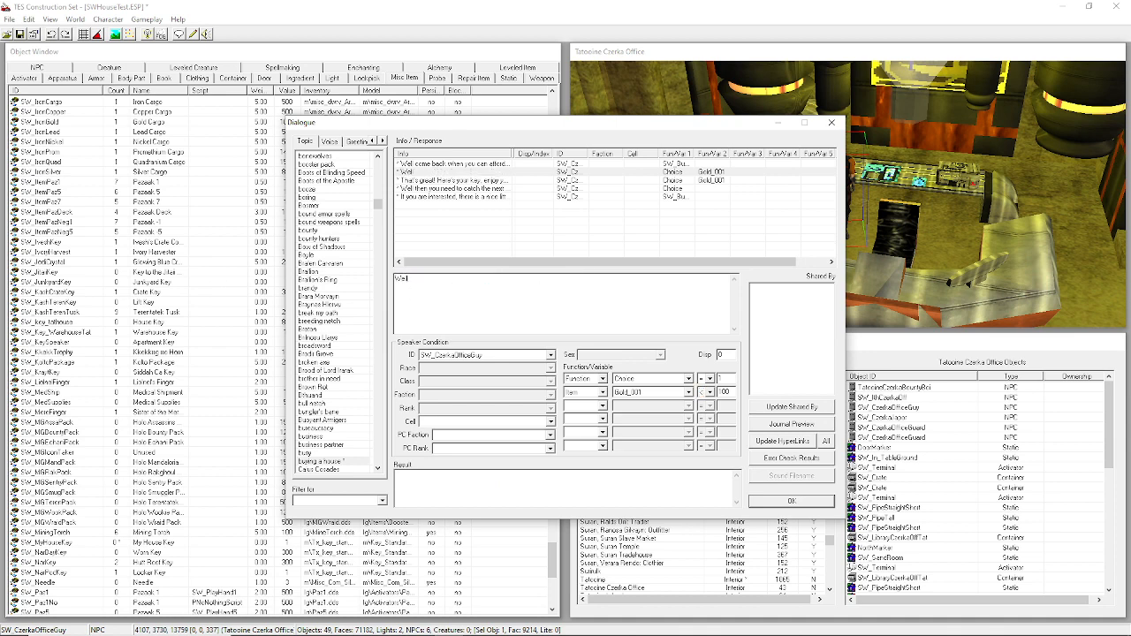
{"action": "type", "text": " then come back when you can afford it"}
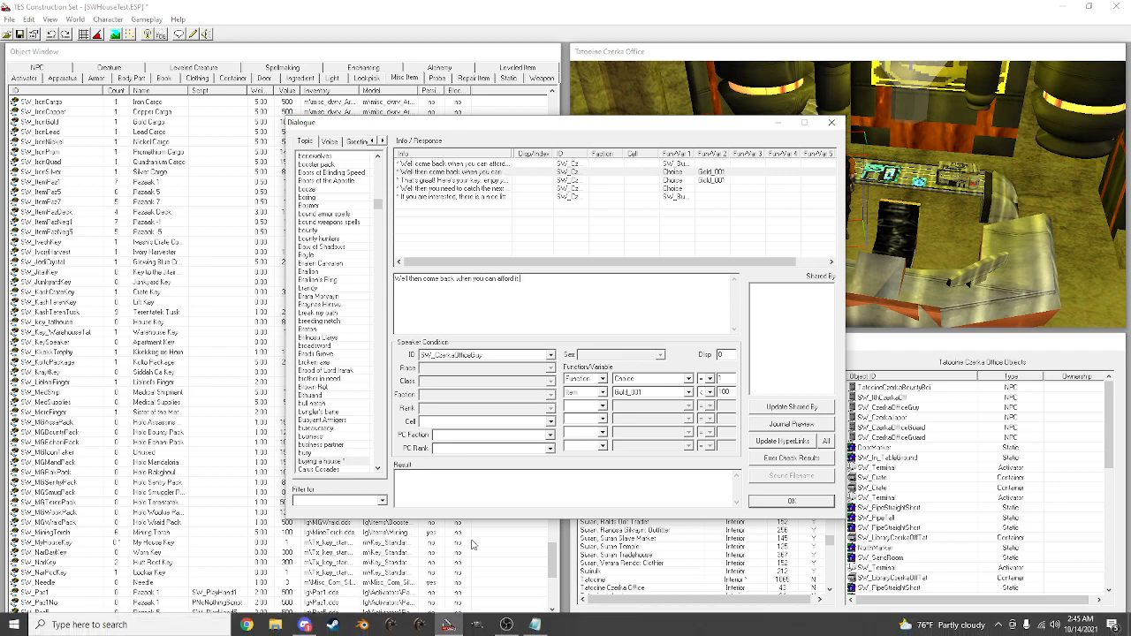
{"action": "left_click", "coordinate": [517, 212]}
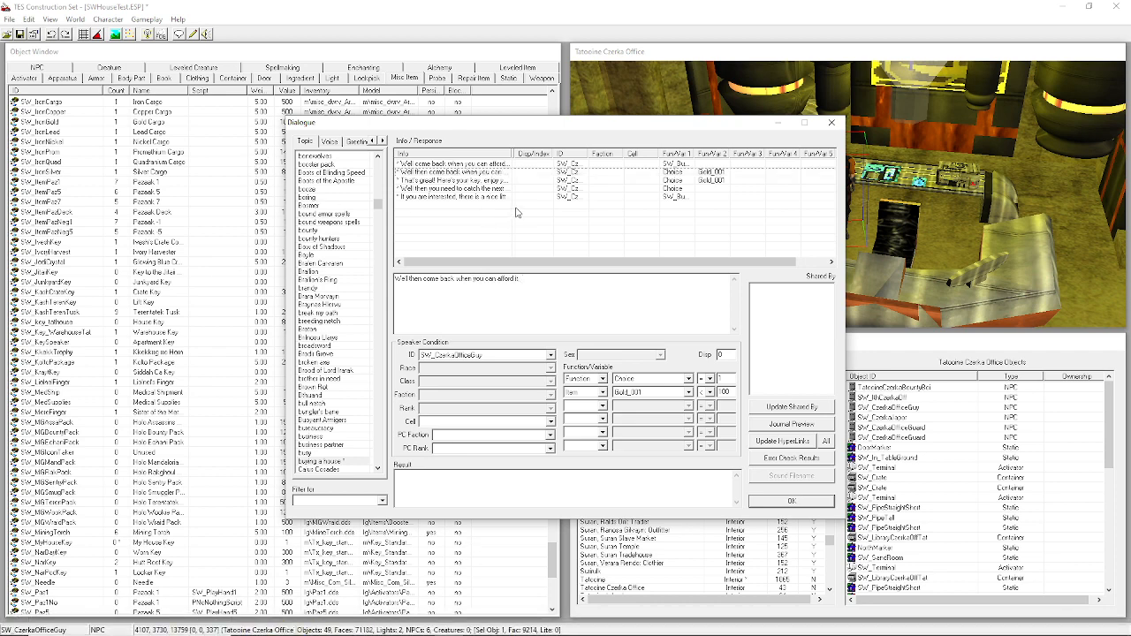
Change the text of the response conditioned on Journal SW_BuyAHouse = 10 to "How are you enjoying your new home?" and close the dialogue editor.
{"action": "left_click", "coordinate": [540, 165]}
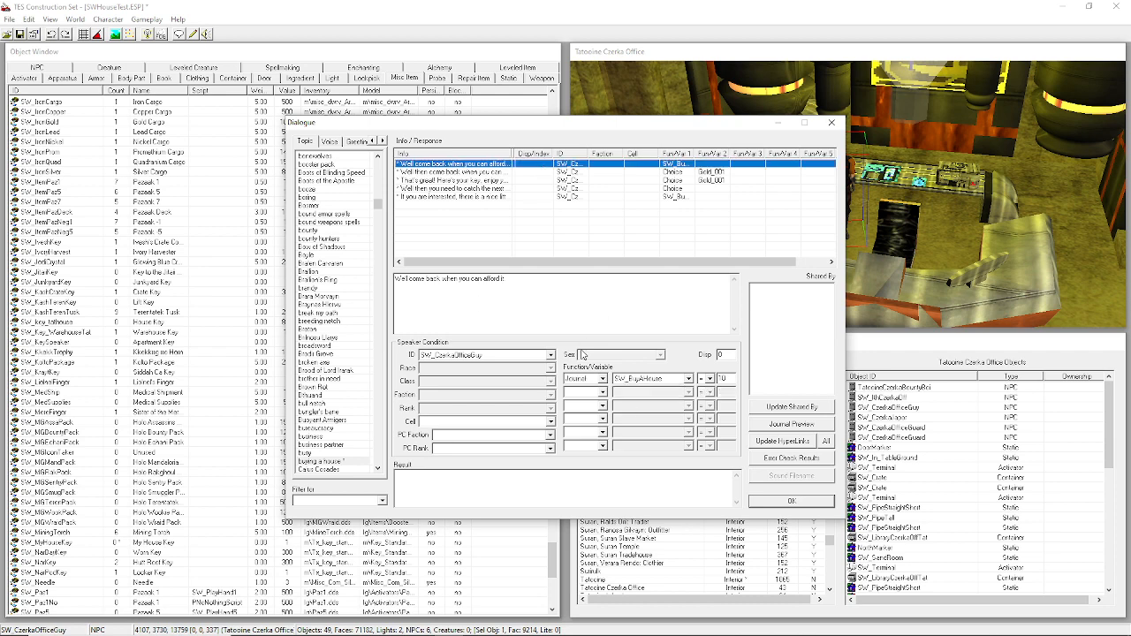
{"action": "left_click", "coordinate": [478, 171]}
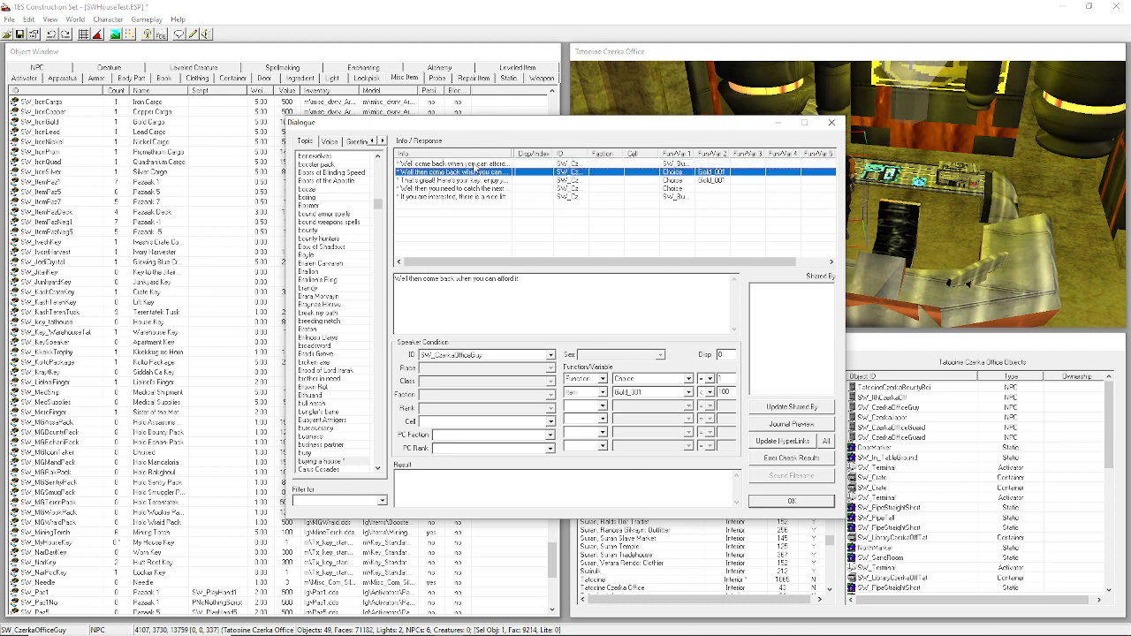
{"action": "left_click", "coordinate": [477, 165]}
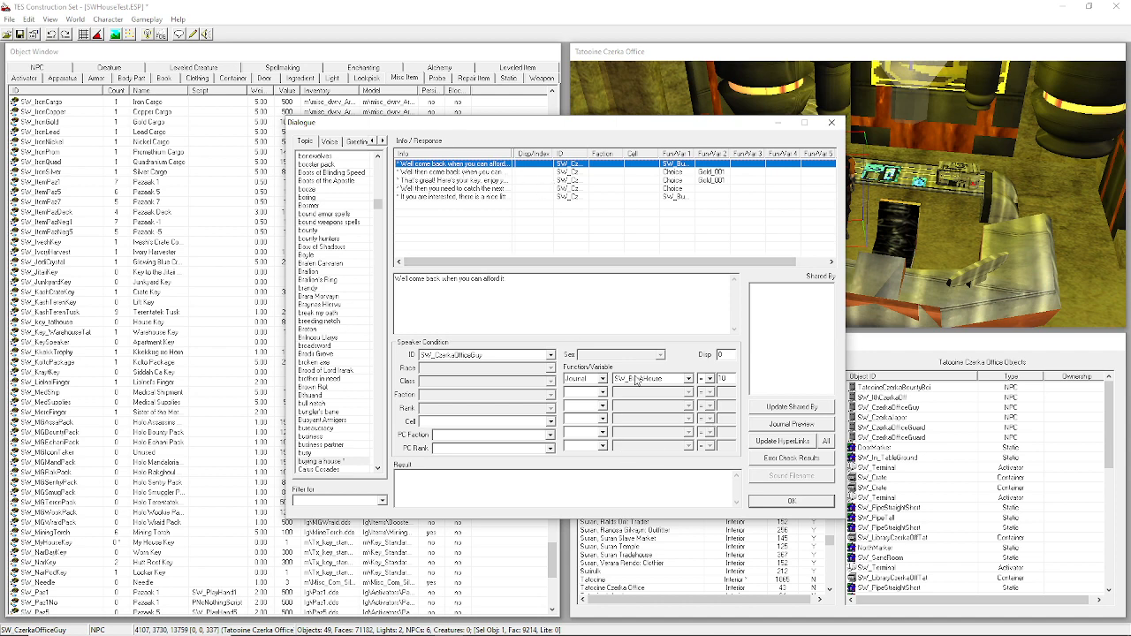
{"action": "left_click_drag", "start_coordinate": [521, 280], "coordinate": [327, 256]}
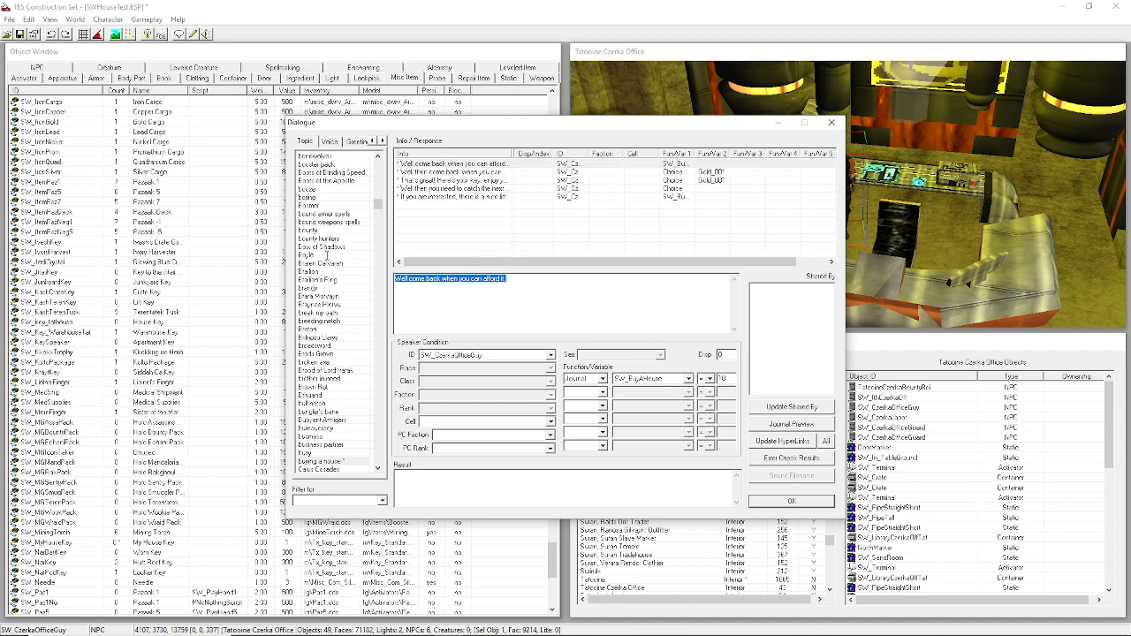
{"action": "type", "text": "How are yo"}
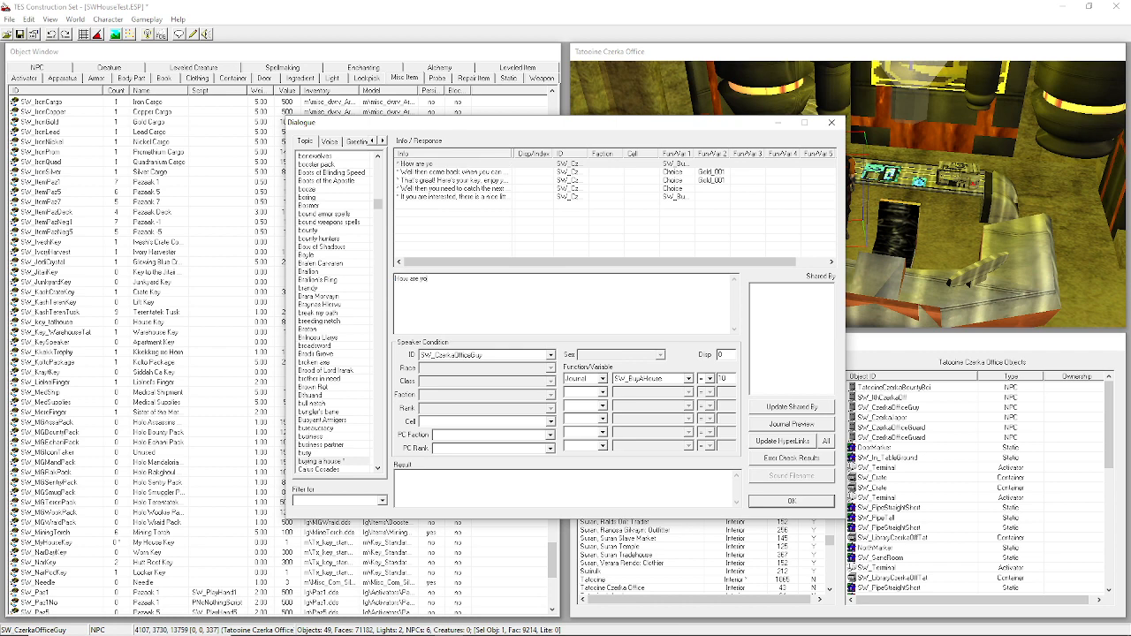
{"action": "type", "text": "u enjoying your new home?"}
{"action": "left_click", "coordinate": [785, 500]}
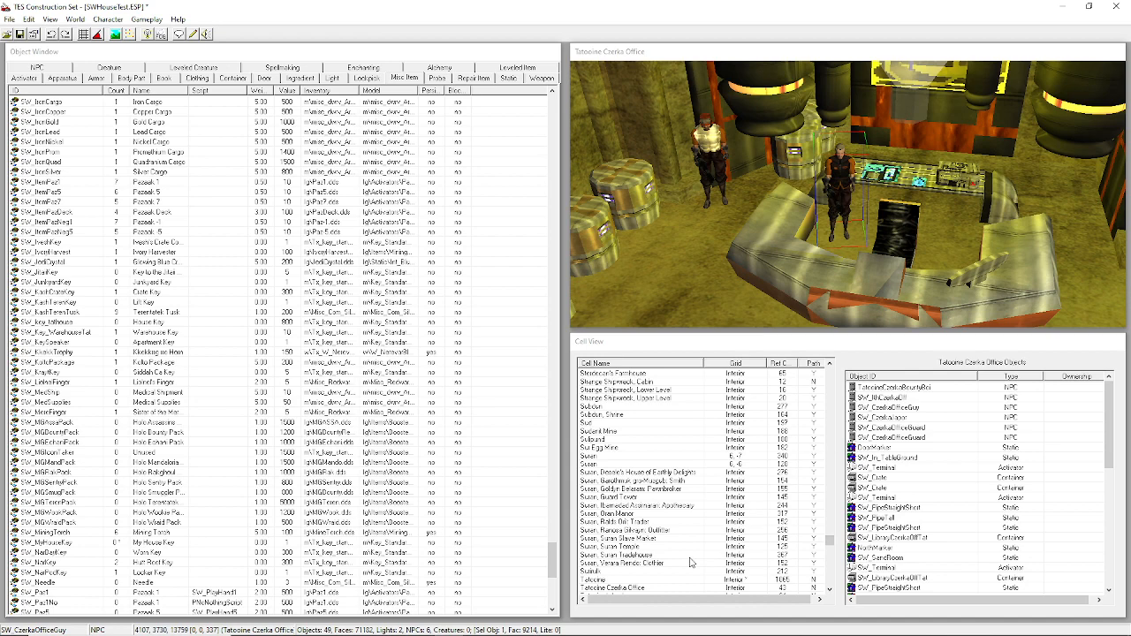
{"action": "left_click", "coordinate": [833, 184]}
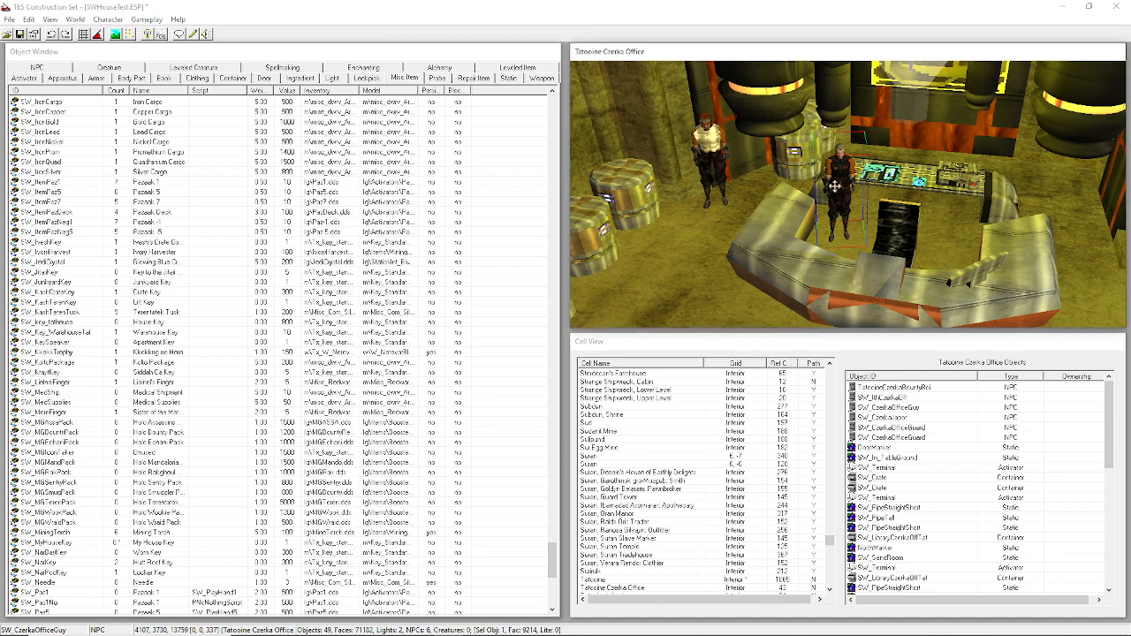
{"action": "middle_click_drag", "start_coordinate": [832, 185], "coordinate": [427, 144], "text": "shift"}
{"action": "scroll", "coordinate": [817, 238], "scroll_direction": "down", "scroll_amount": 15}
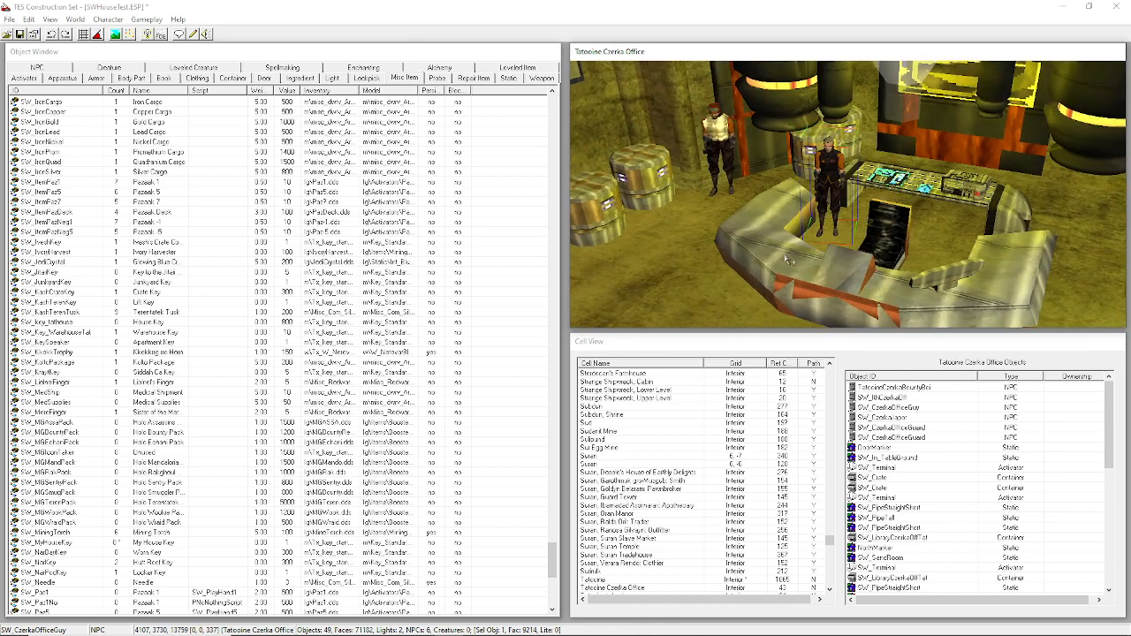
{"action": "scroll", "coordinate": [769, 234], "scroll_direction": "up", "scroll_amount": 15}
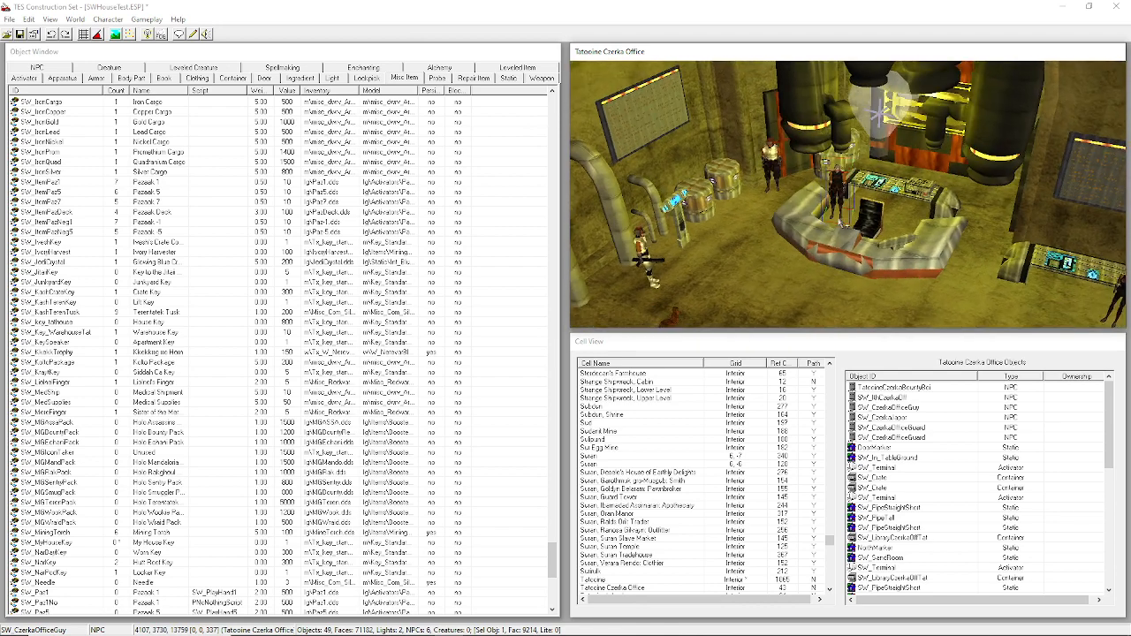
{"action": "scroll", "coordinate": [878, 111], "scroll_direction": "up", "scroll_amount": 2}
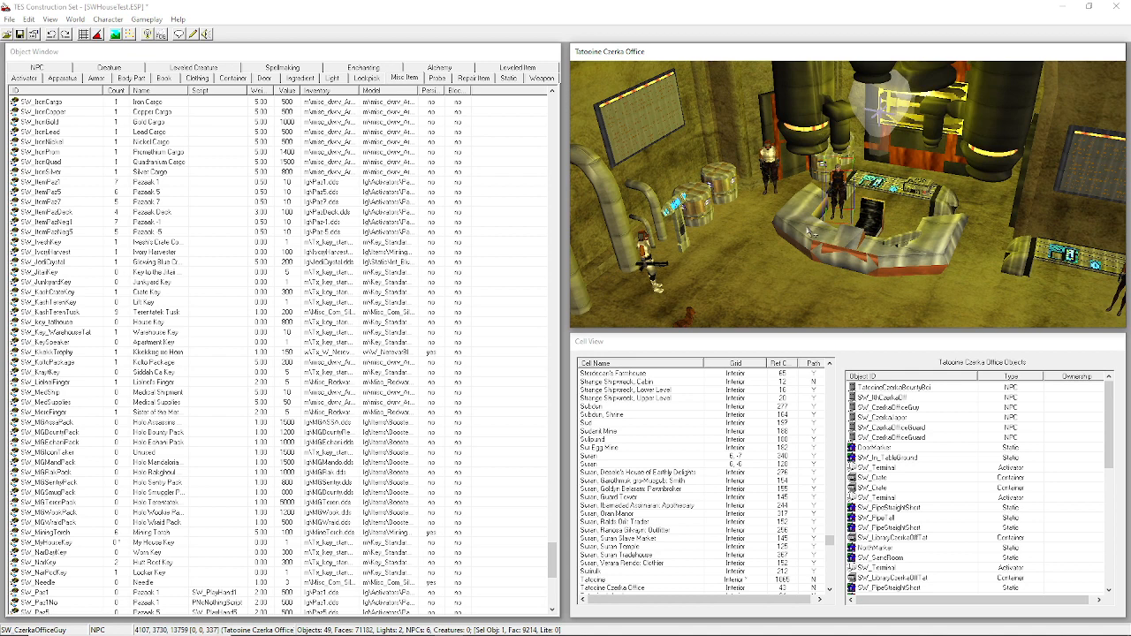
{"action": "key", "text": "d"}
{"action": "middle_click_drag", "start_coordinate": [840, 191], "coordinate": [789, 269]}
{"action": "scroll", "coordinate": [789, 269], "scroll_direction": "down", "scroll_amount": 4}
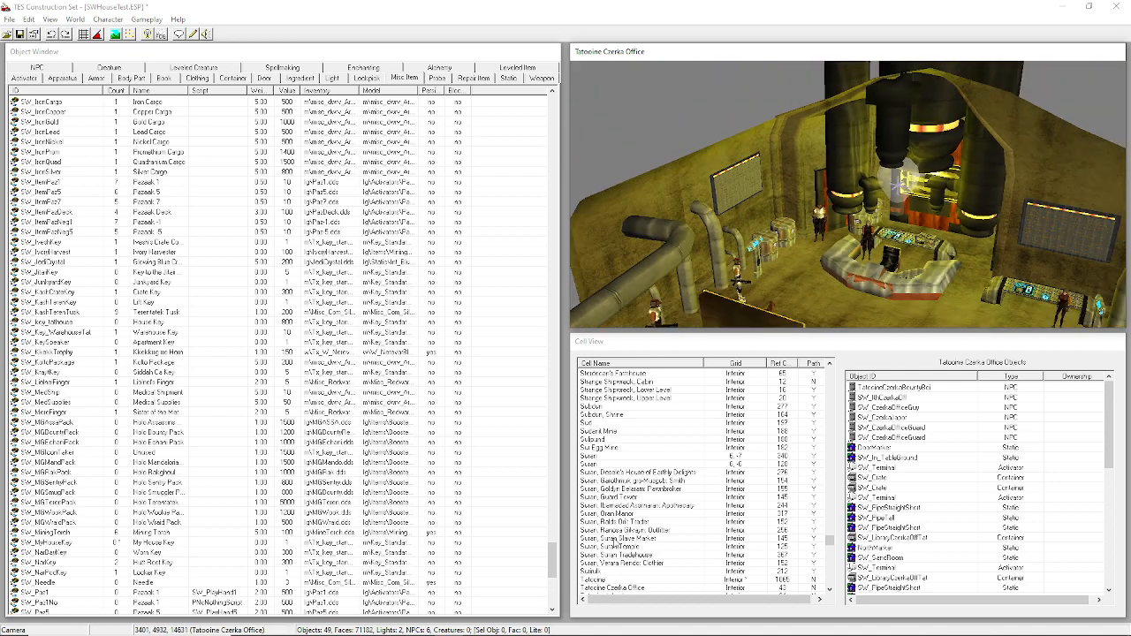
Load the interior cell "Tatooine, Ignatious' House" in the render window.
{"action": "scroll", "coordinate": [609, 538], "scroll_direction": "down", "scroll_amount": 8}
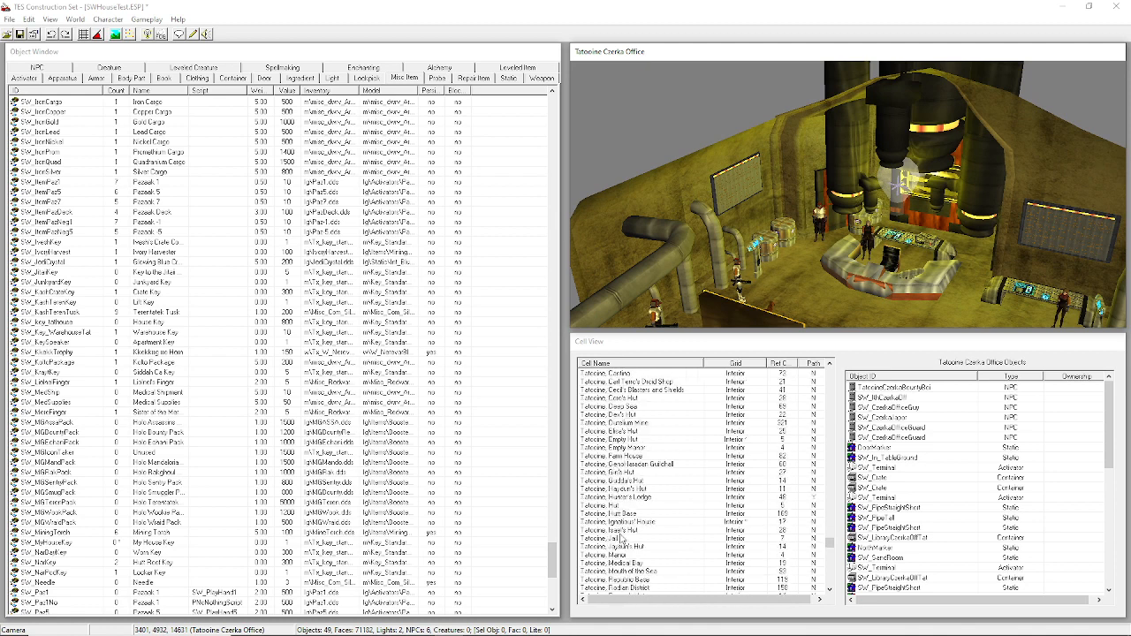
{"action": "scroll", "coordinate": [622, 537], "scroll_direction": "down", "scroll_amount": 5}
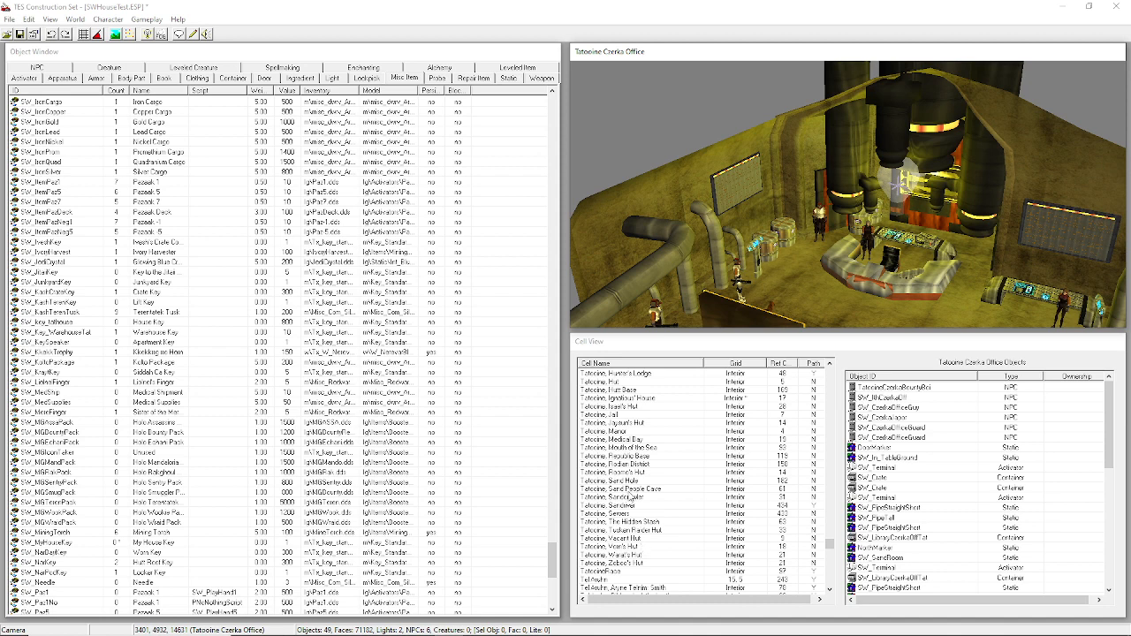
{"action": "double_click", "coordinate": [631, 398]}
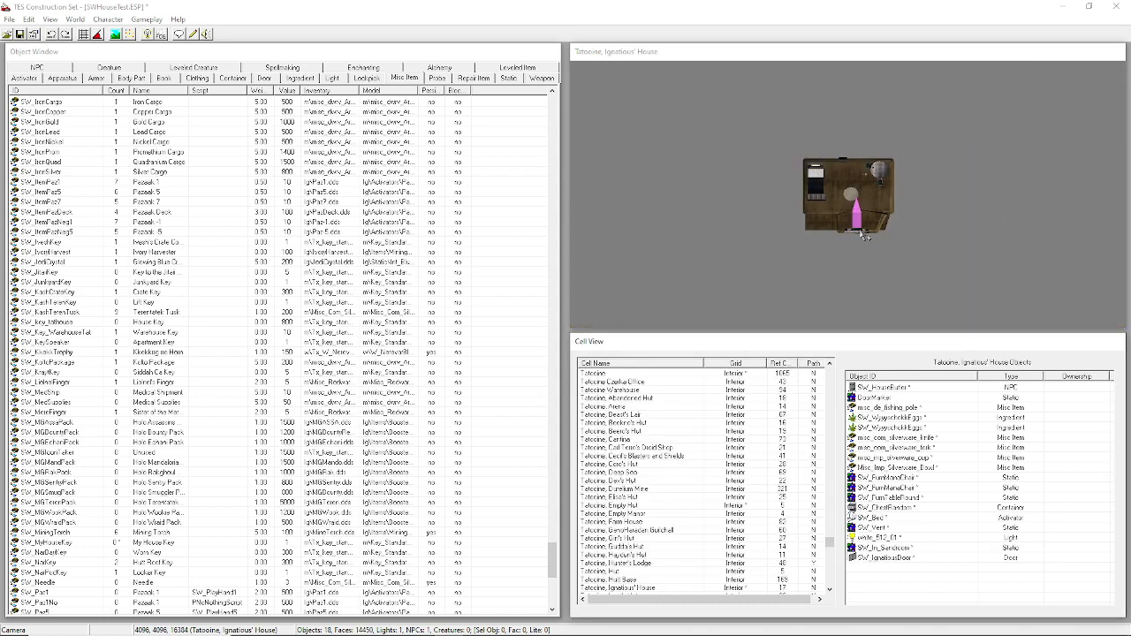
Open the properties of the house's exit door and jump to its teleport marker in the Tatooine cell without changing the door.
{"action": "left_click", "coordinate": [860, 232]}
{"action": "key", "text": "c"}
{"action": "key", "text": "shift"}
{"action": "scroll", "coordinate": [982, 201], "scroll_direction": "down", "scroll_amount": 3}
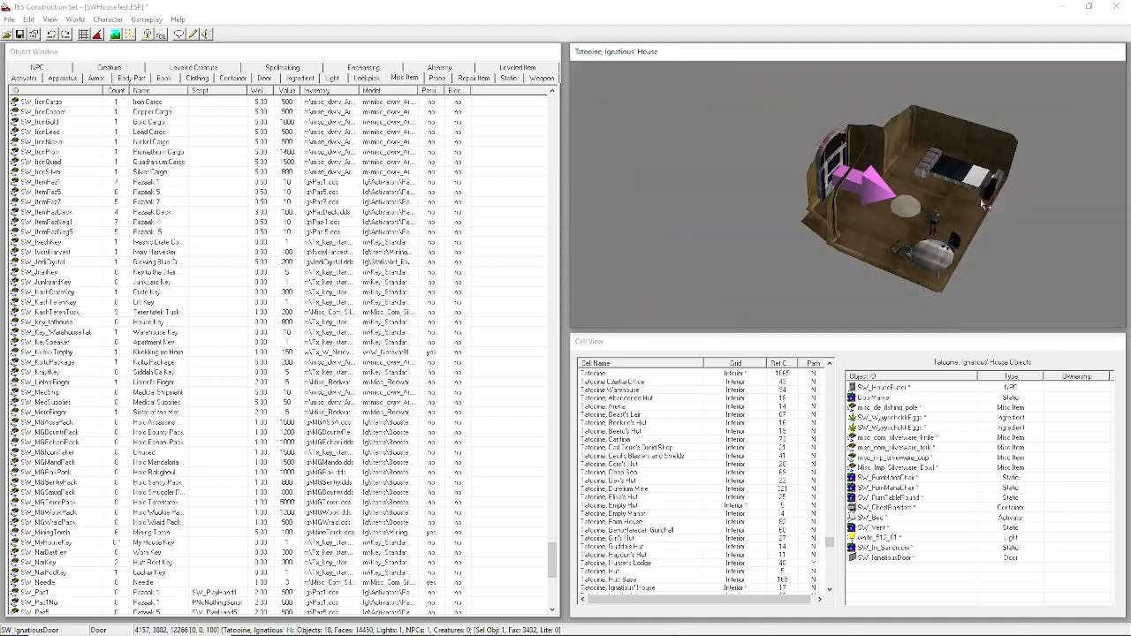
{"action": "key", "text": "shift"}
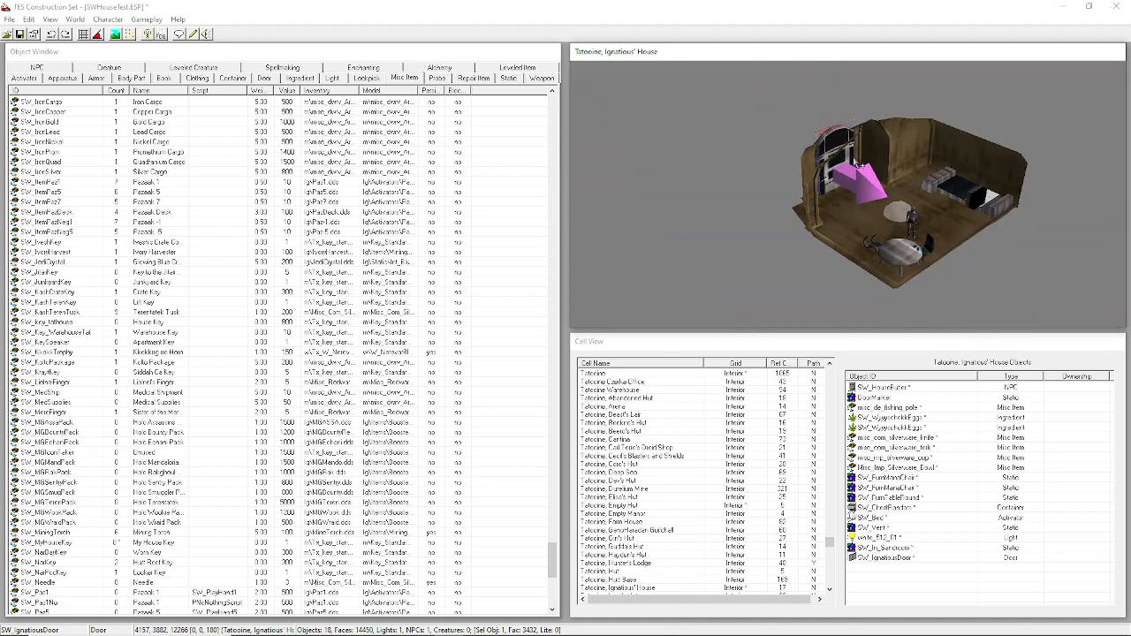
{"action": "double_click", "coordinate": [853, 161]}
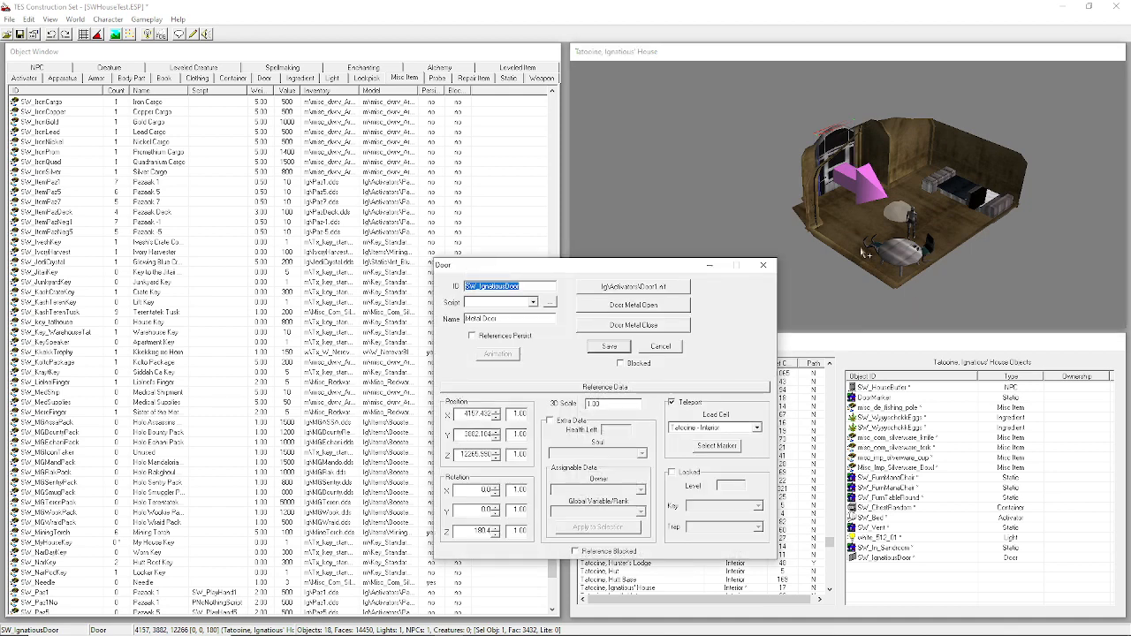
{"action": "left_click", "coordinate": [717, 447]}
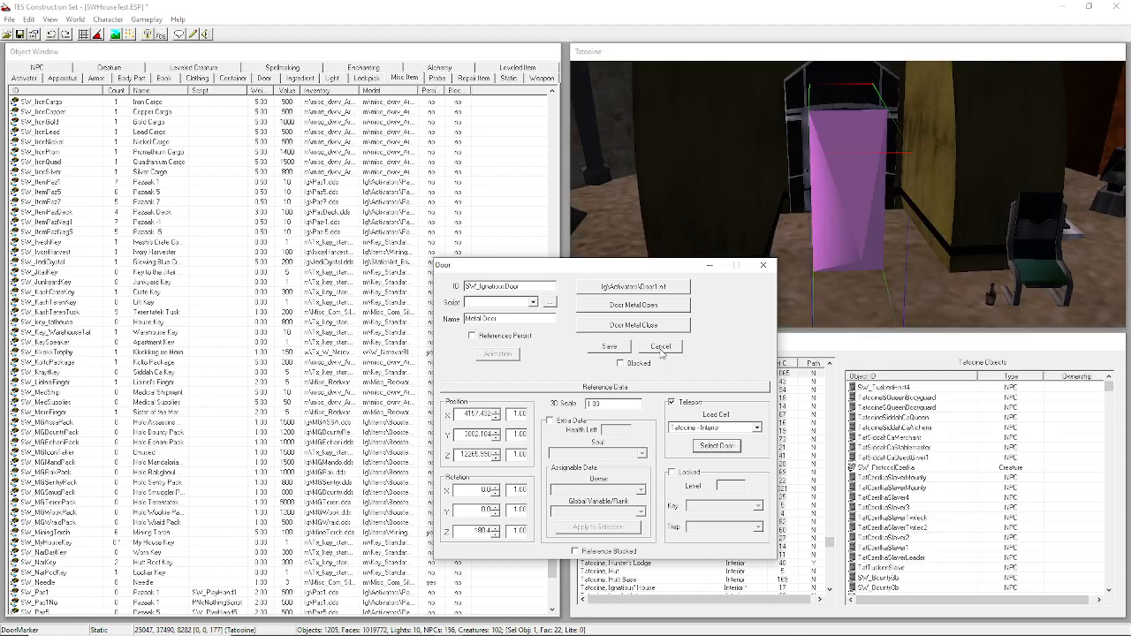
{"action": "left_click", "coordinate": [661, 351]}
Open the properties of the house's exterior door and make it locked with lock level 100.
{"action": "key", "text": "shift"}
{"action": "scroll", "coordinate": [836, 223], "scroll_direction": "down", "scroll_amount": 5}
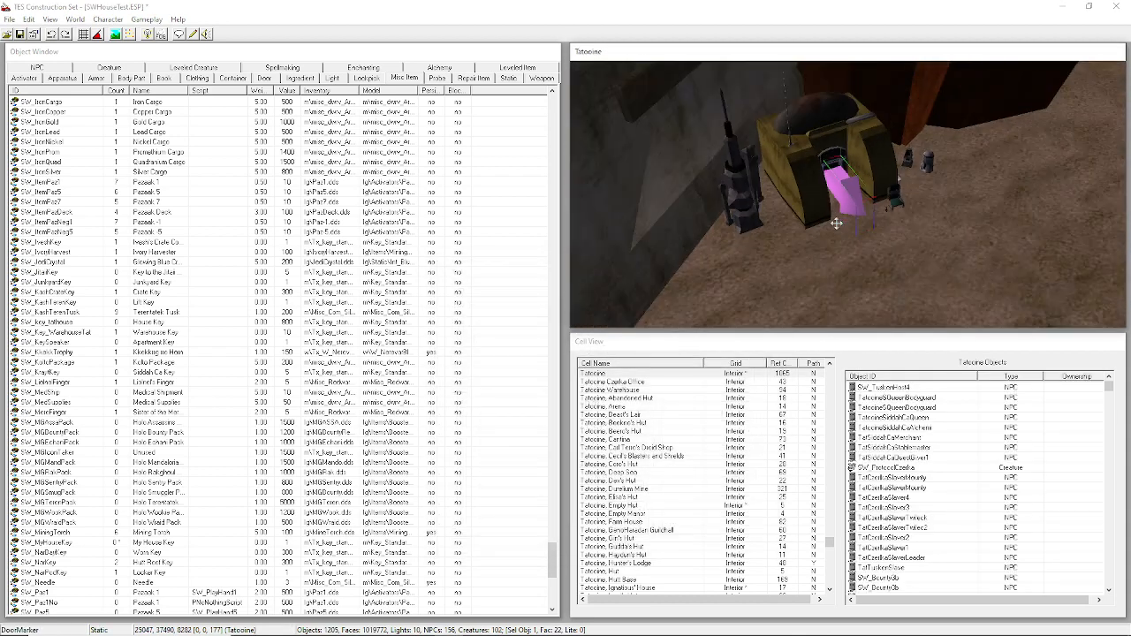
{"action": "key", "text": "shift"}
{"action": "scroll", "coordinate": [849, 185], "scroll_direction": "up", "scroll_amount": 2}
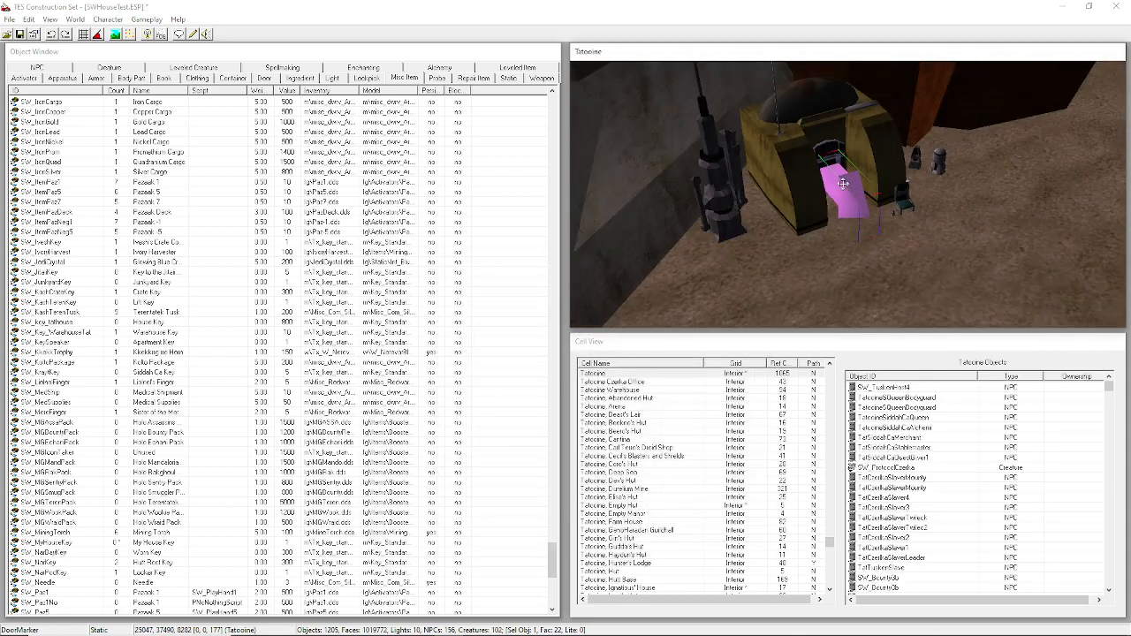
{"action": "key", "text": "shift"}
{"action": "left_click", "coordinate": [831, 156]}
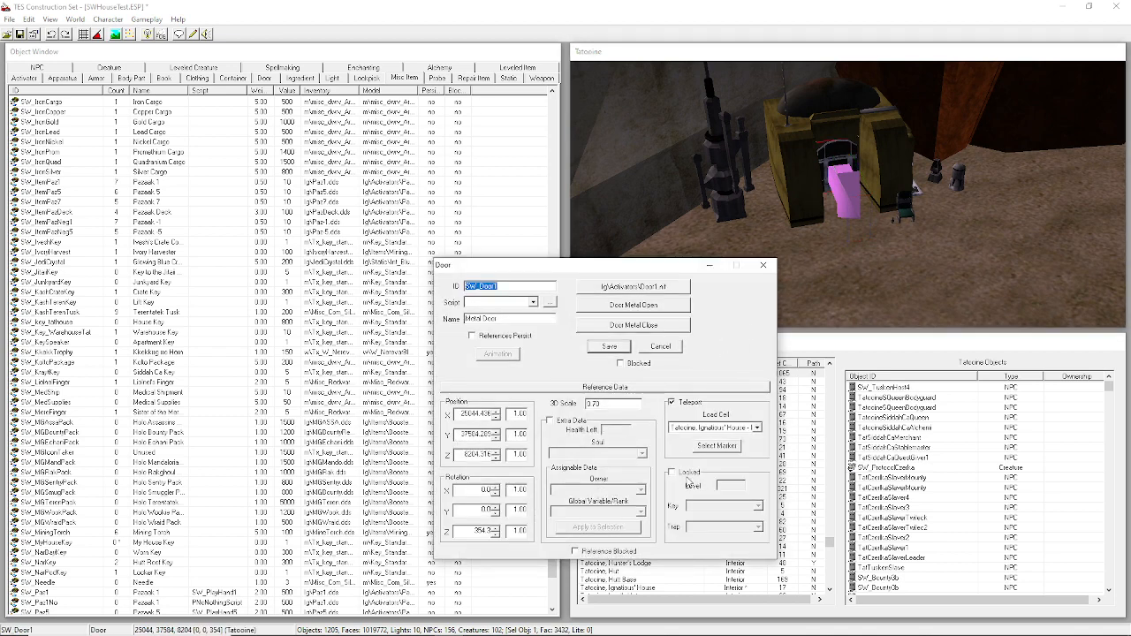
{"action": "left_click", "coordinate": [688, 479]}
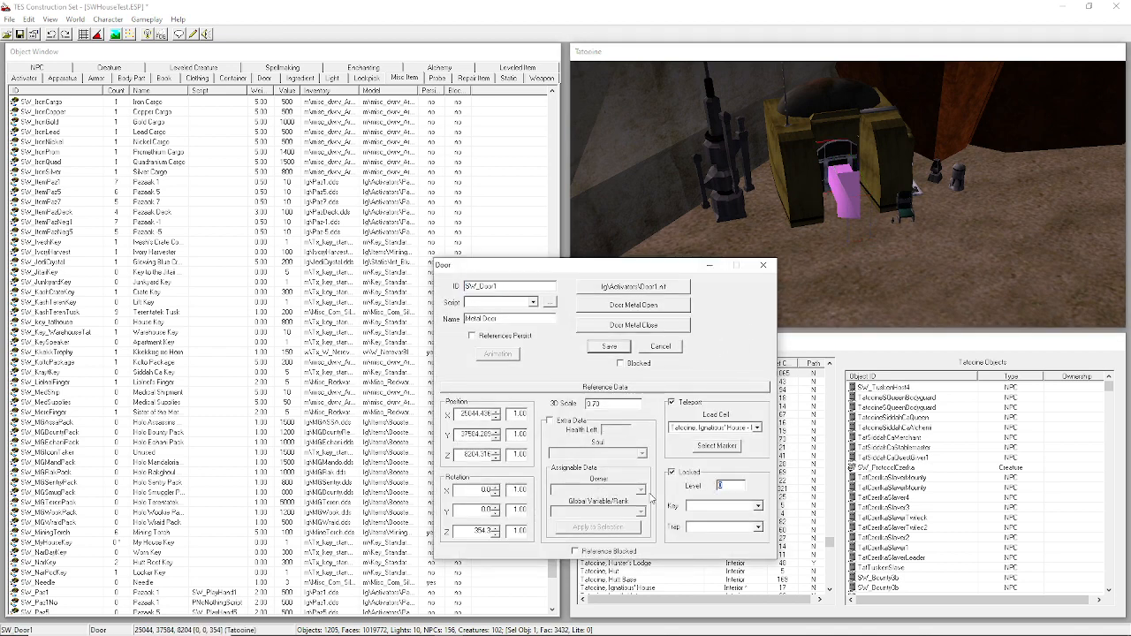
{"action": "type", "text": "100"}
{"action": "left_click", "coordinate": [716, 526]}
{"action": "left_click", "coordinate": [720, 531]}
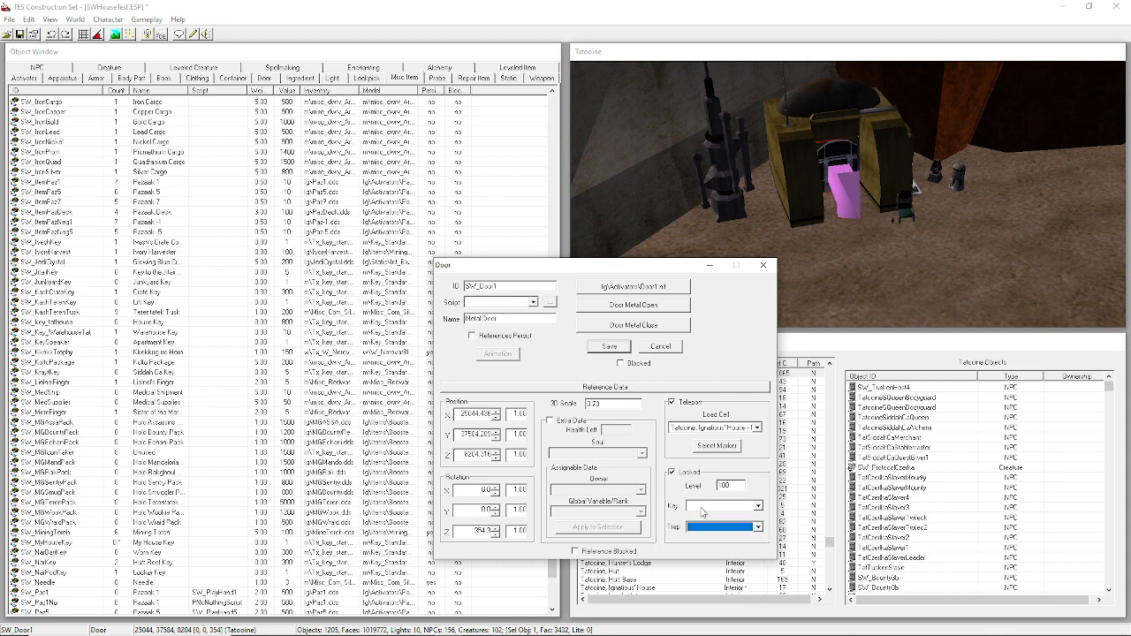
Assign SW_MyHouseKey as the key of the exterior door's lock, checking the key ID in Notepad.
{"action": "left_click", "coordinate": [708, 509]}
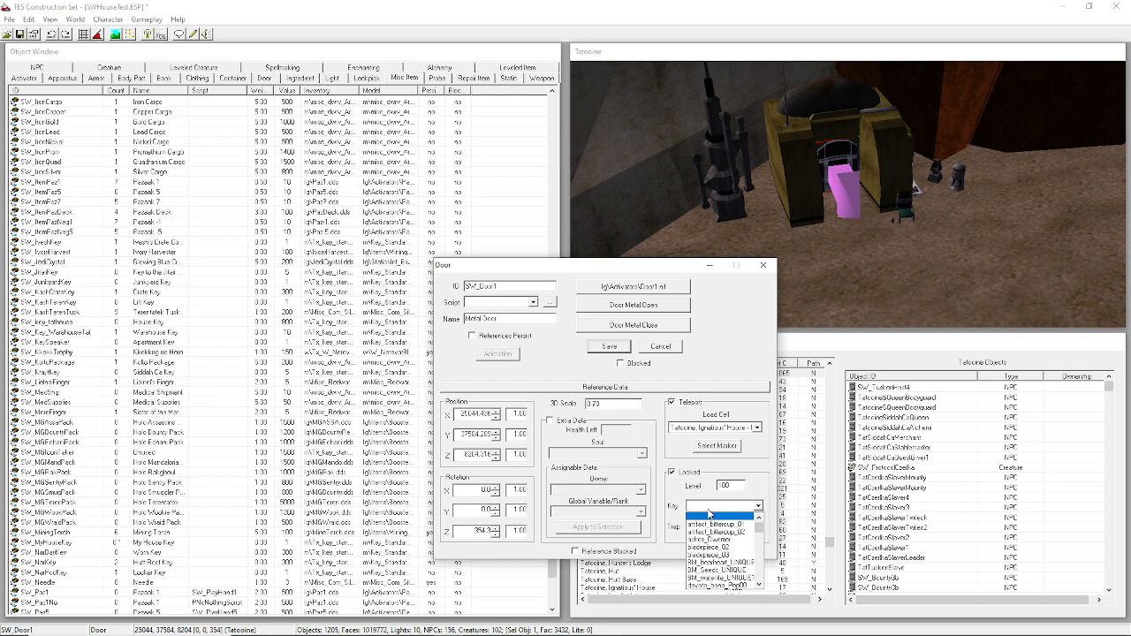
{"action": "type", "text": "s"}
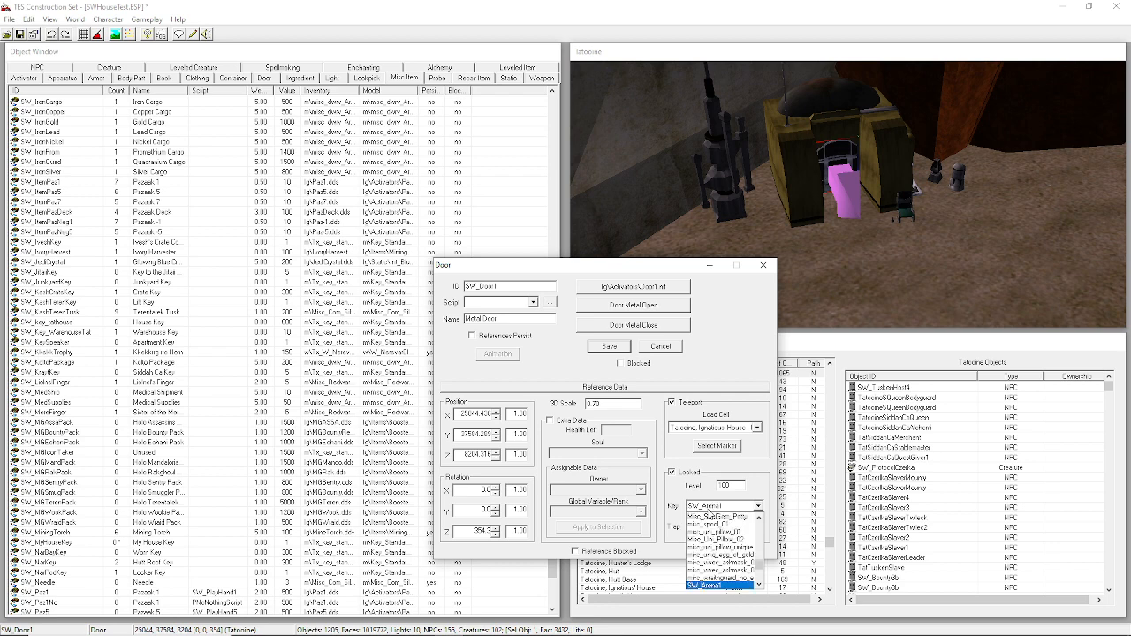
{"action": "type", "text": "ho"}
{"action": "left_click", "coordinate": [707, 510]}
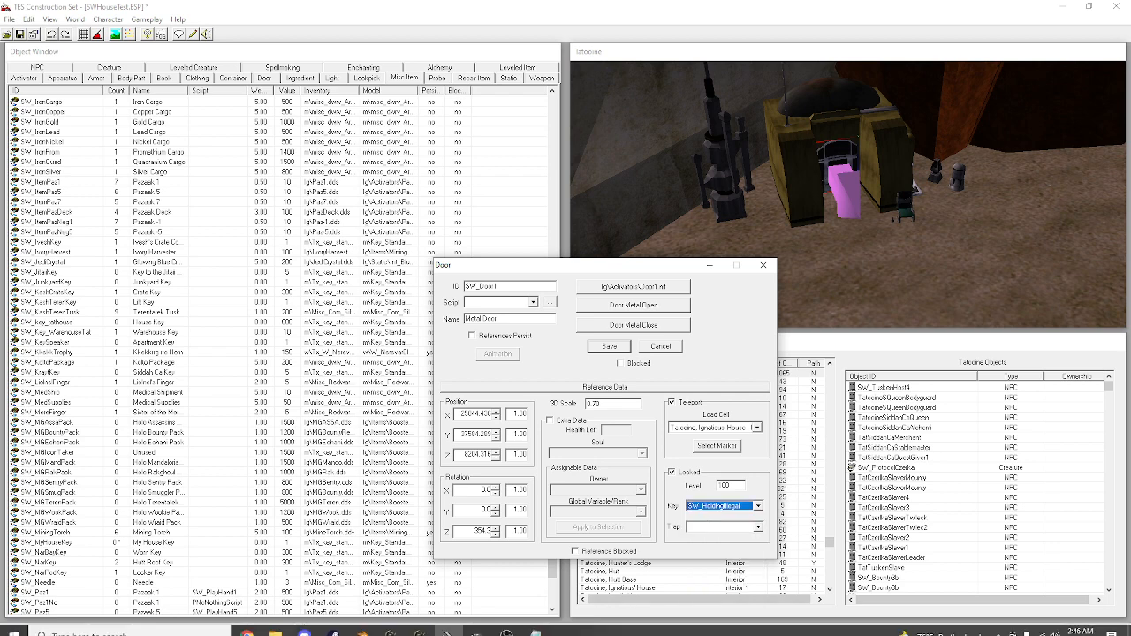
{"action": "left_click", "coordinate": [533, 625]}
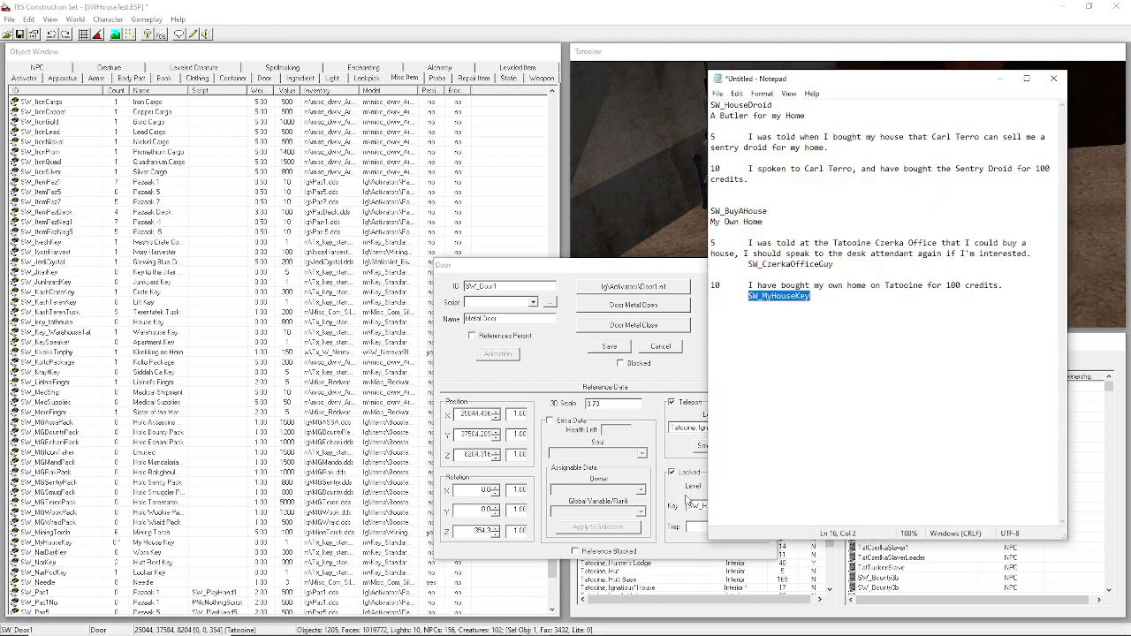
{"action": "left_click", "coordinate": [694, 504]}
{"action": "left_click", "coordinate": [696, 505]}
{"action": "type", "text": "smy"}
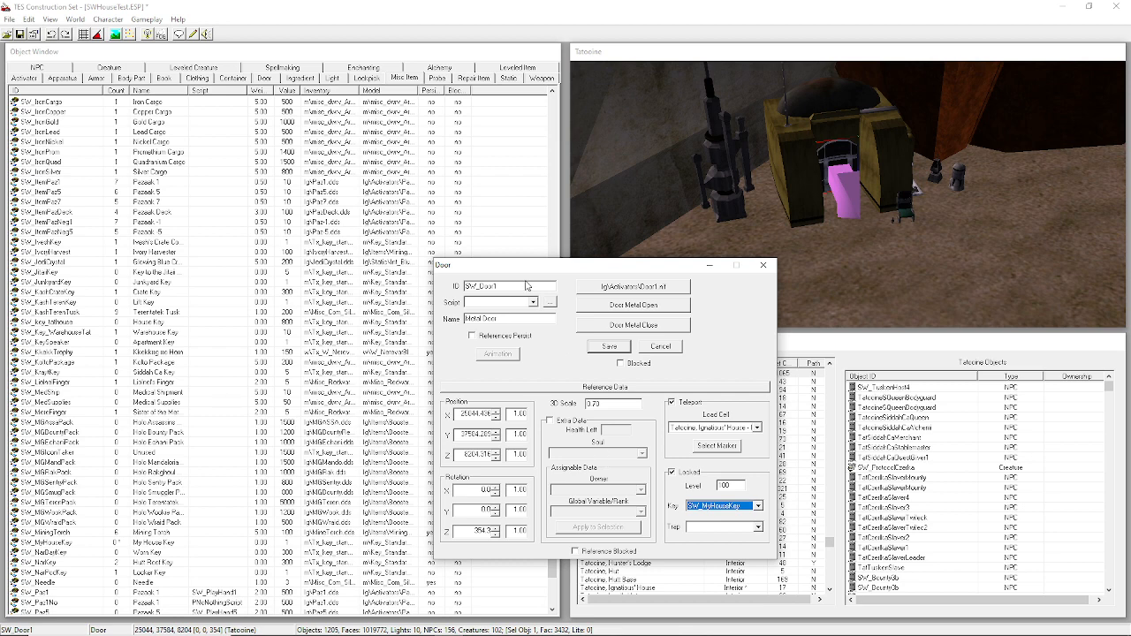
Change the exterior door's ID to SW_MyHouseDoor and save it under that new ID.
{"action": "left_click_drag", "start_coordinate": [482, 287], "coordinate": [497, 286]}
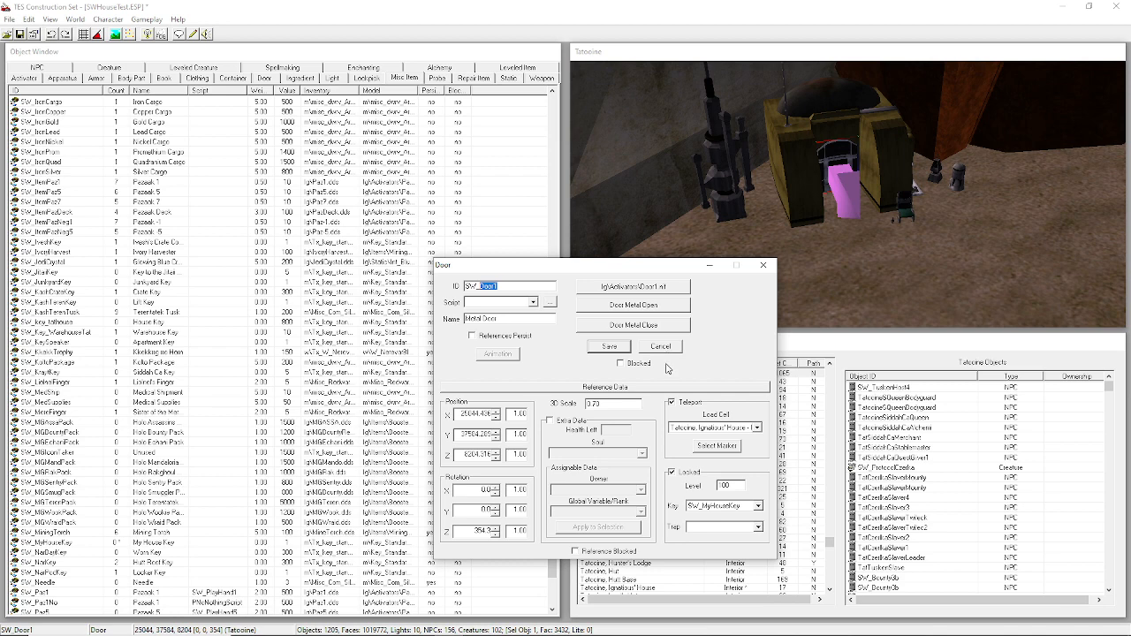
{"action": "type", "text": "MyHouseDoor"}
{"action": "left_click", "coordinate": [610, 346]}
{"action": "left_click", "coordinate": [597, 374]}
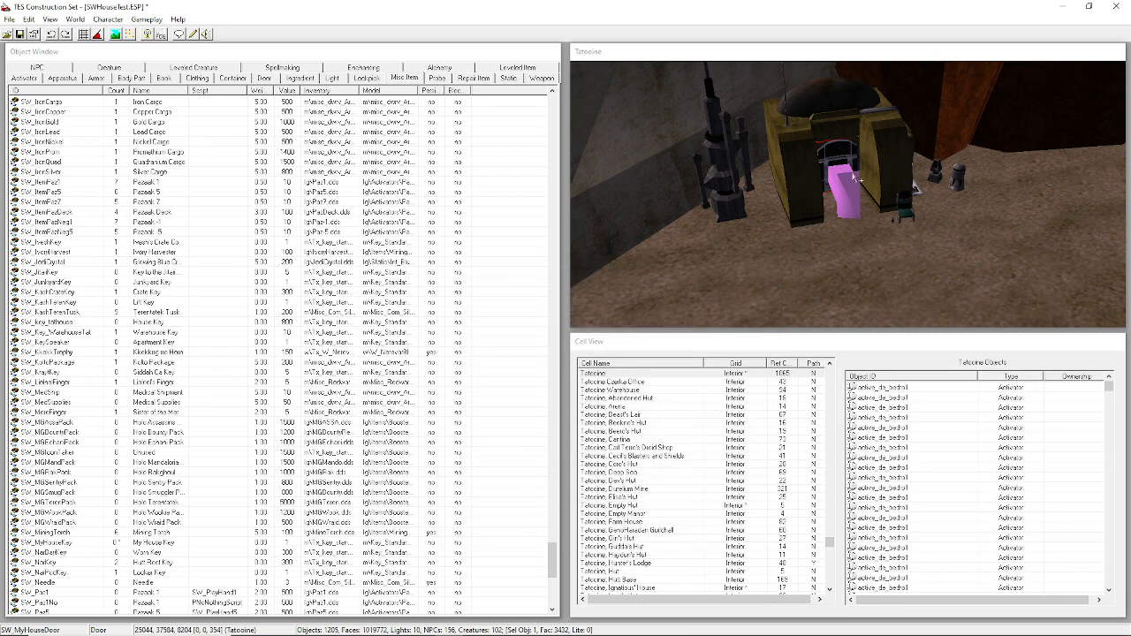
{"action": "scroll", "coordinate": [839, 224], "scroll_direction": "down", "scroll_amount": 2}
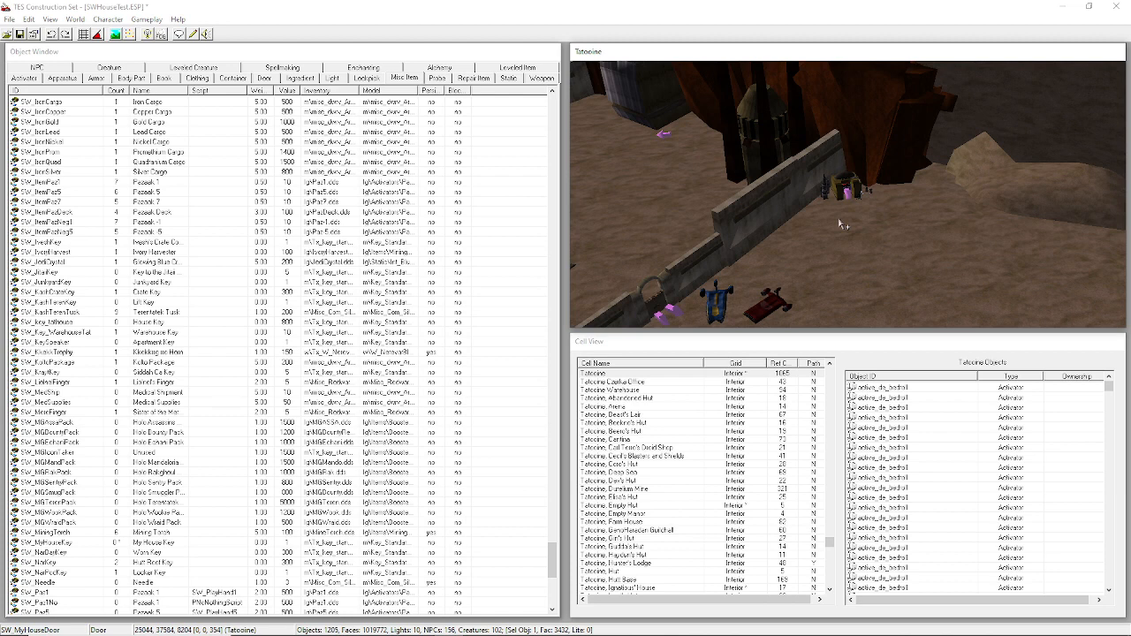
{"action": "scroll", "coordinate": [839, 224], "scroll_direction": "up", "scroll_amount": 4}
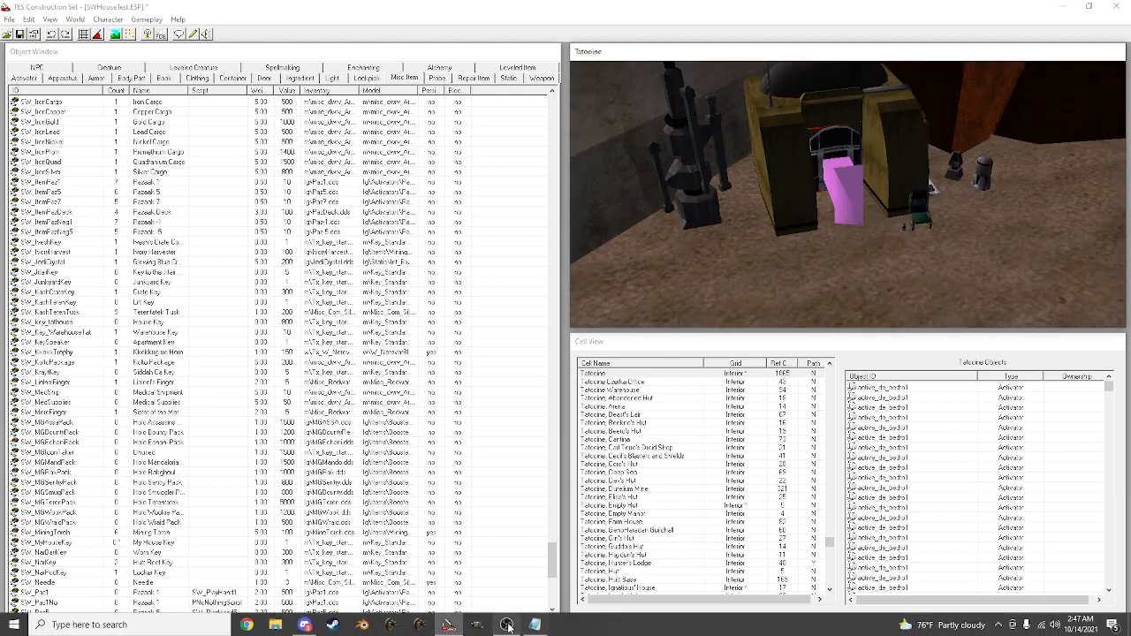
{"action": "left_click", "coordinate": [506, 625]}
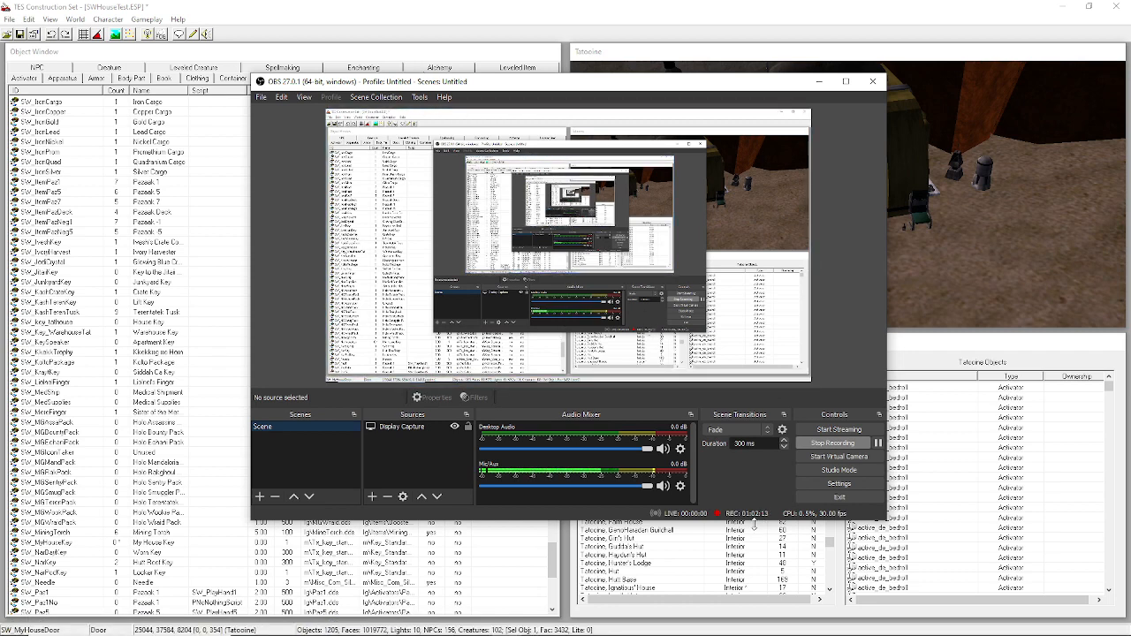
{"action": "left_click", "coordinate": [822, 68]}
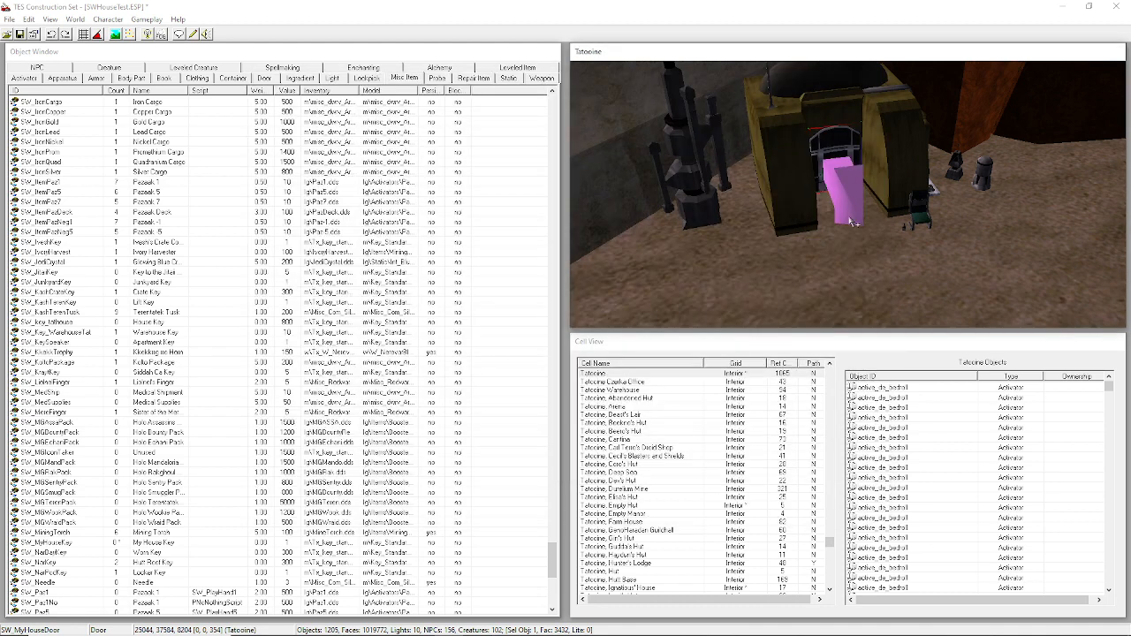
{"action": "scroll", "coordinate": [849, 219], "scroll_direction": "down", "scroll_amount": 3}
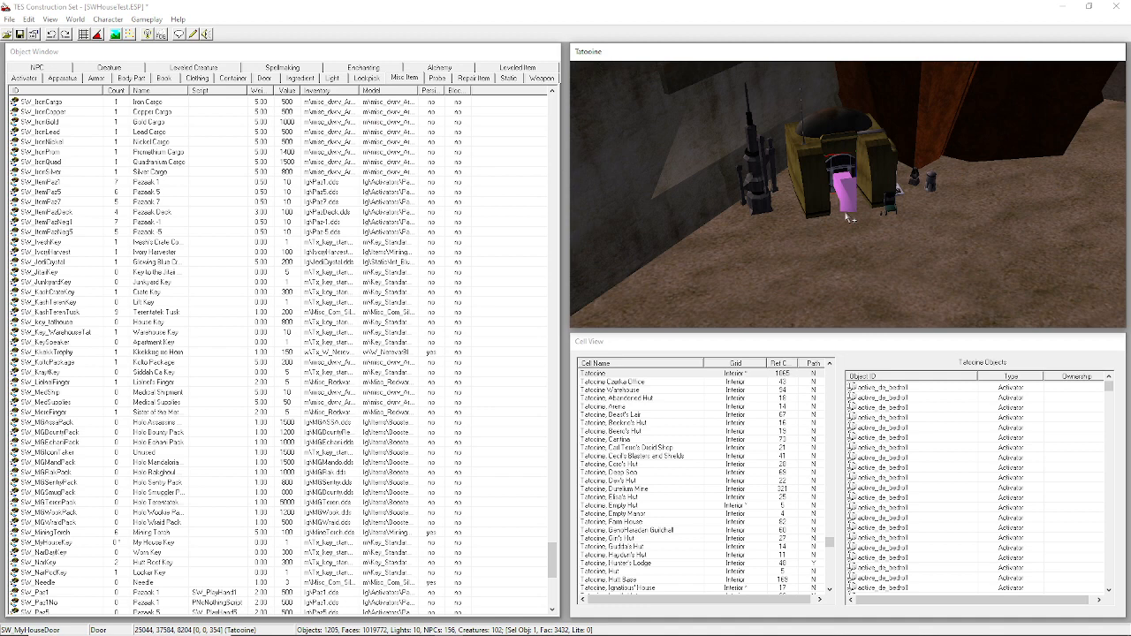
{"action": "scroll", "coordinate": [846, 214], "scroll_direction": "down", "scroll_amount": 5}
{"action": "scroll", "coordinate": [845, 217], "scroll_direction": "up", "scroll_amount": 3}
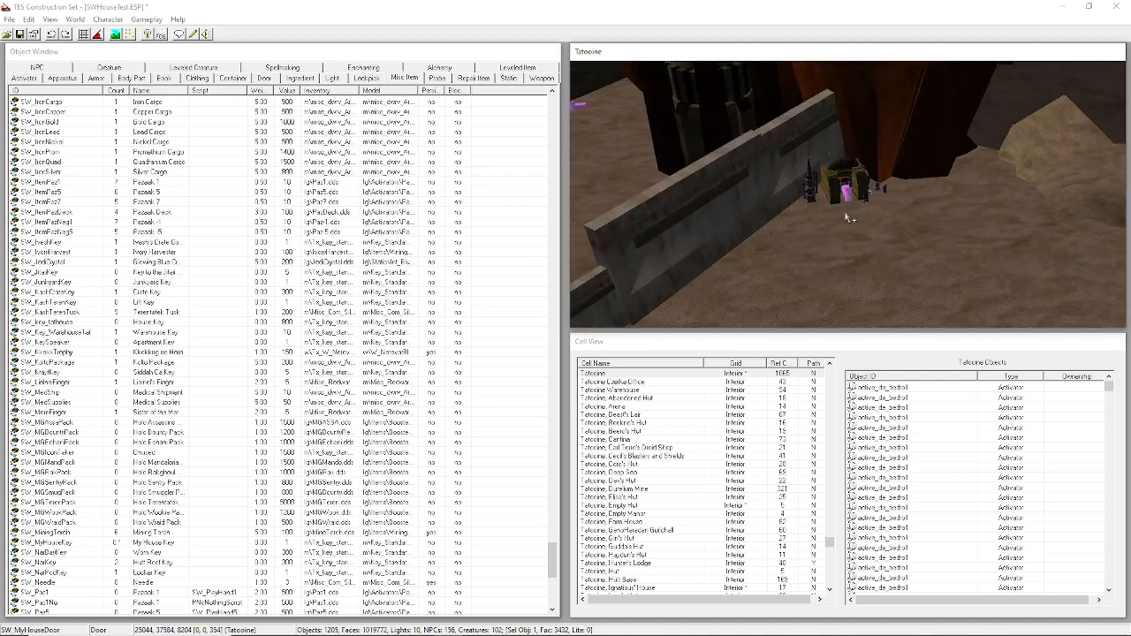
Review the SW_HouseDroid and SW_BuyAHouse quest notes in Notepad.
{"action": "left_click", "coordinate": [534, 625]}
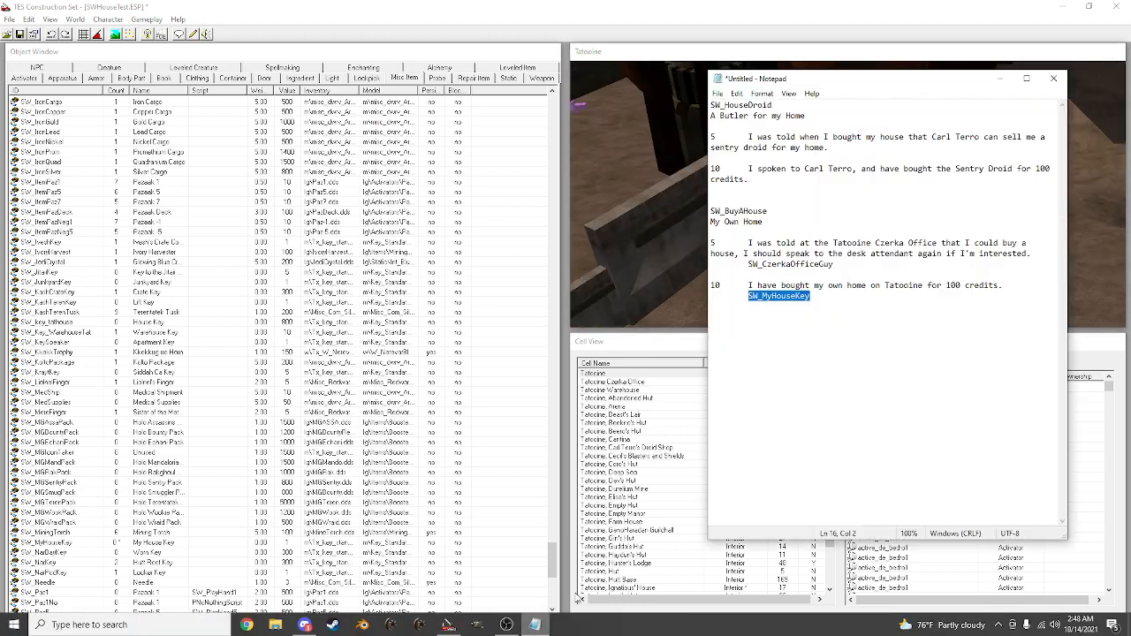
{"action": "left_click", "coordinate": [869, 272]}
{"action": "left_click", "coordinate": [766, 189]}
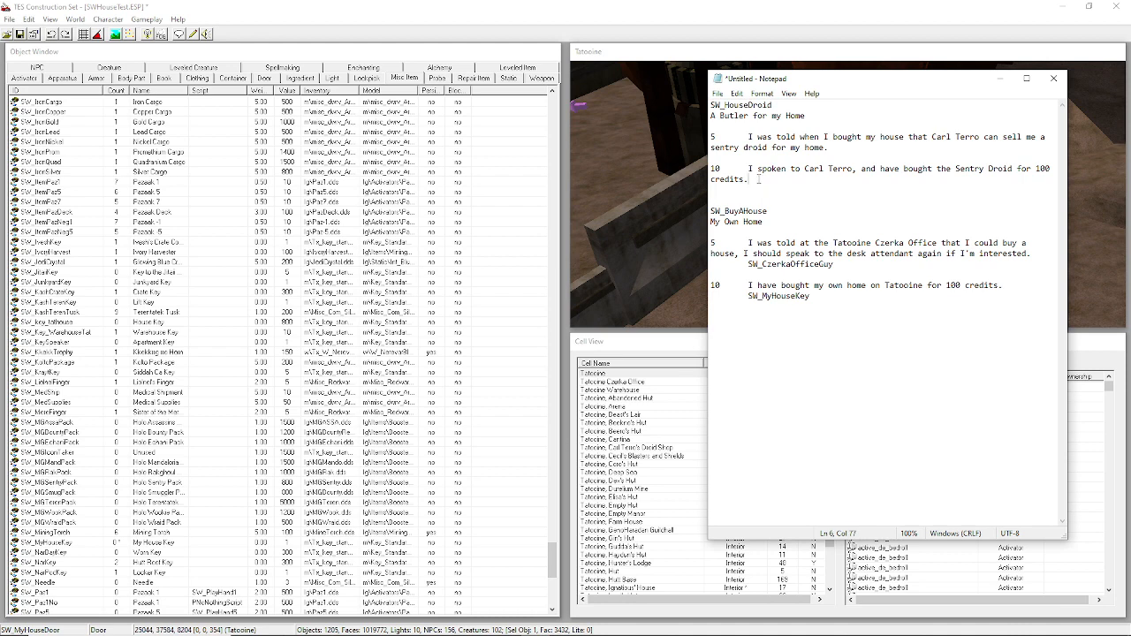
{"action": "left_click", "coordinate": [782, 69]}
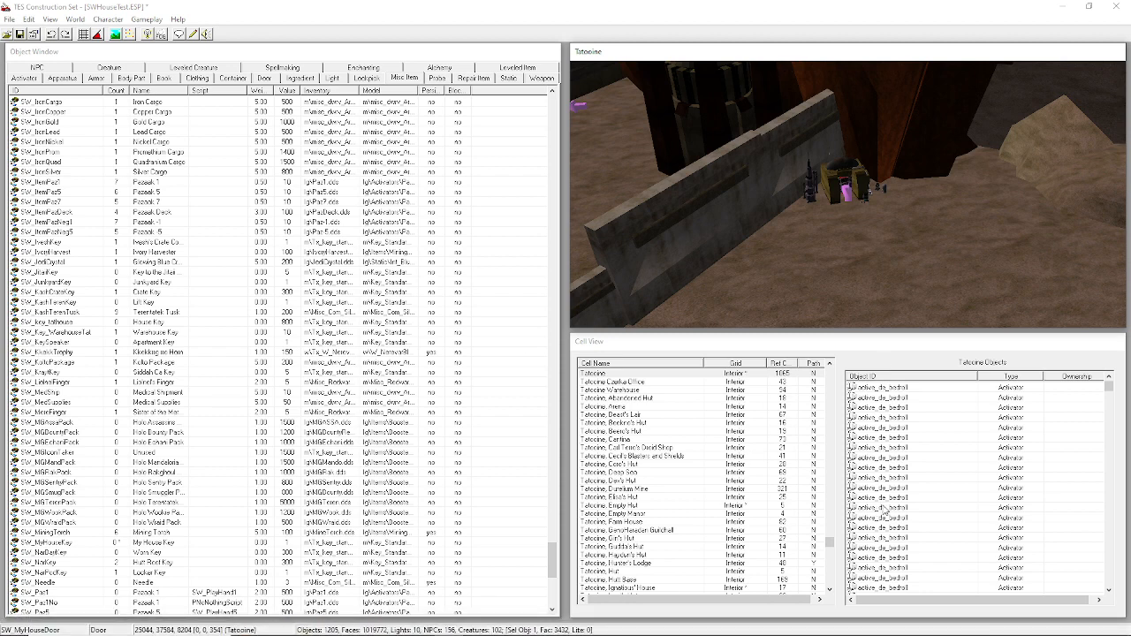
Jump to the exterior door's teleport marker inside Ignatious' House and examine the butler beside the round table.
{"action": "double_click", "coordinate": [843, 186]}
{"action": "left_click", "coordinate": [718, 452]}
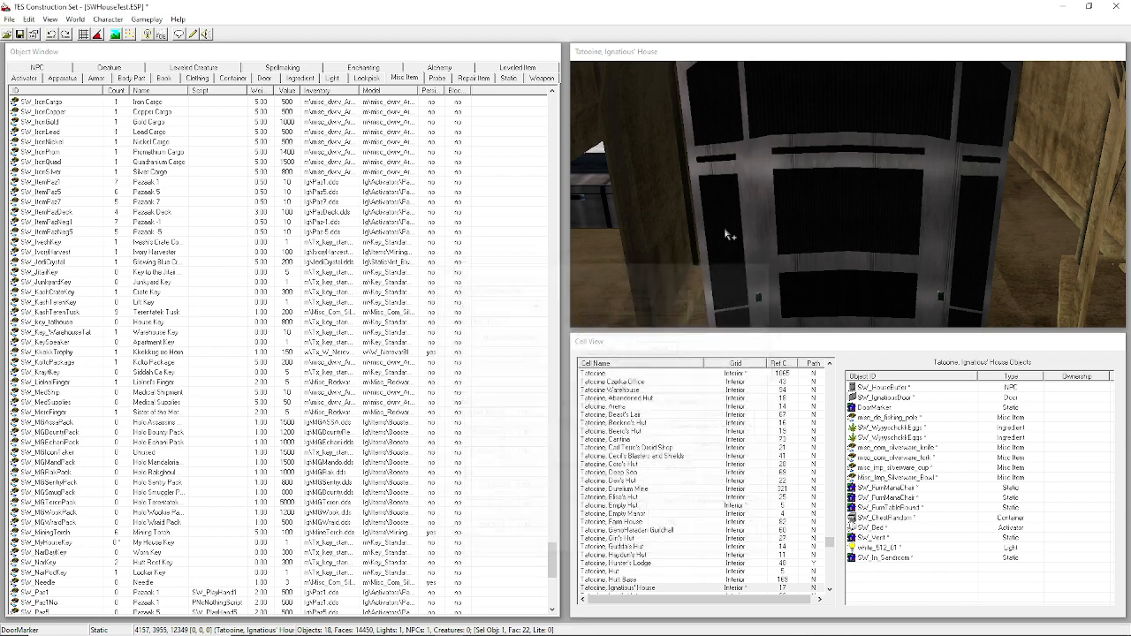
{"action": "left_click", "coordinate": [957, 159]}
{"action": "key", "text": "c"}
{"action": "middle_click_drag", "start_coordinate": [798, 196], "coordinate": [746, 237], "text": "shift"}
{"action": "left_click", "coordinate": [693, 139]}
{"action": "key", "text": "d"}
{"action": "left_click", "coordinate": [827, 150]}
{"action": "scroll", "coordinate": [800, 168], "scroll_direction": "up", "scroll_amount": 3}
{"action": "key", "text": "d"}
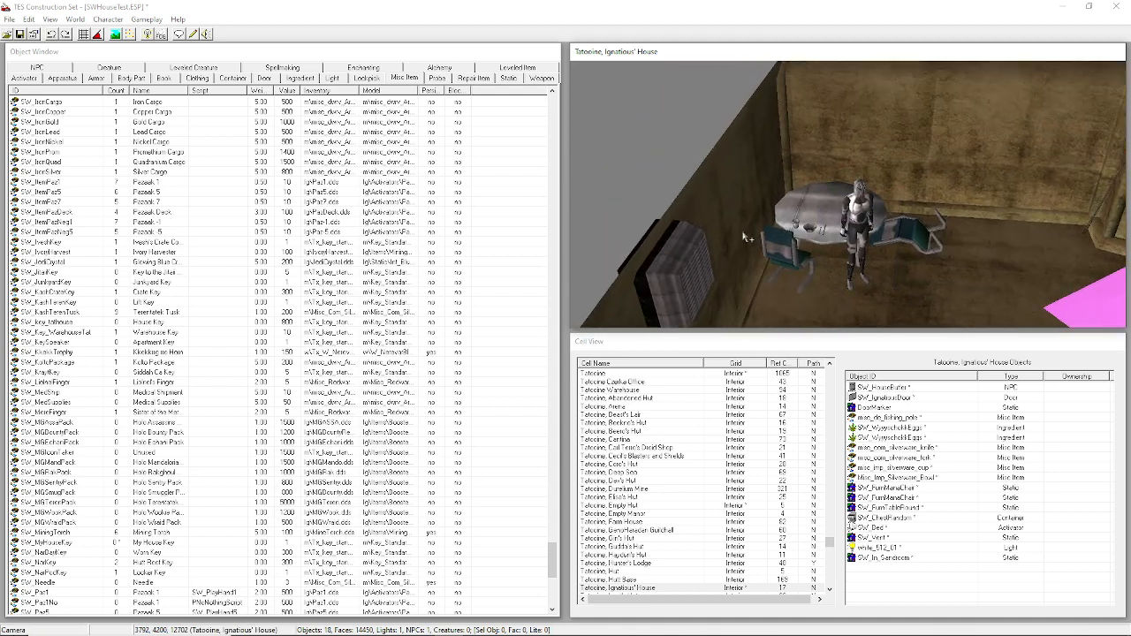
{"action": "left_click", "coordinate": [860, 220]}
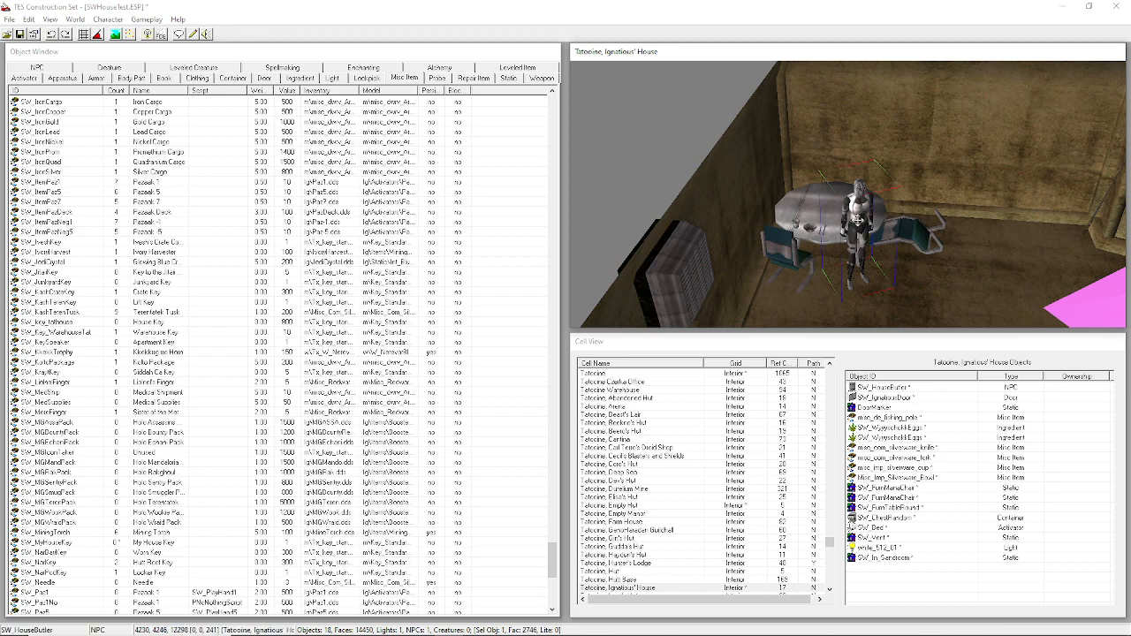
{"action": "middle_click_drag", "start_coordinate": [861, 220], "coordinate": [816, 226], "text": "shift"}
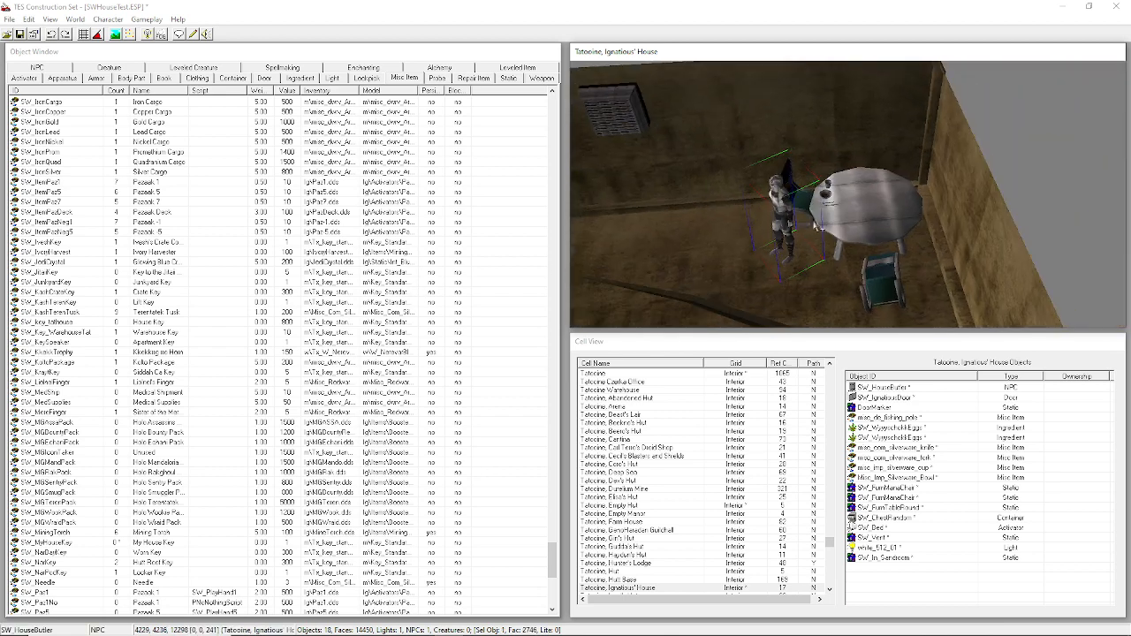
{"action": "scroll", "coordinate": [814, 222], "scroll_direction": "up", "scroll_amount": 3}
{"action": "key", "text": "d"}
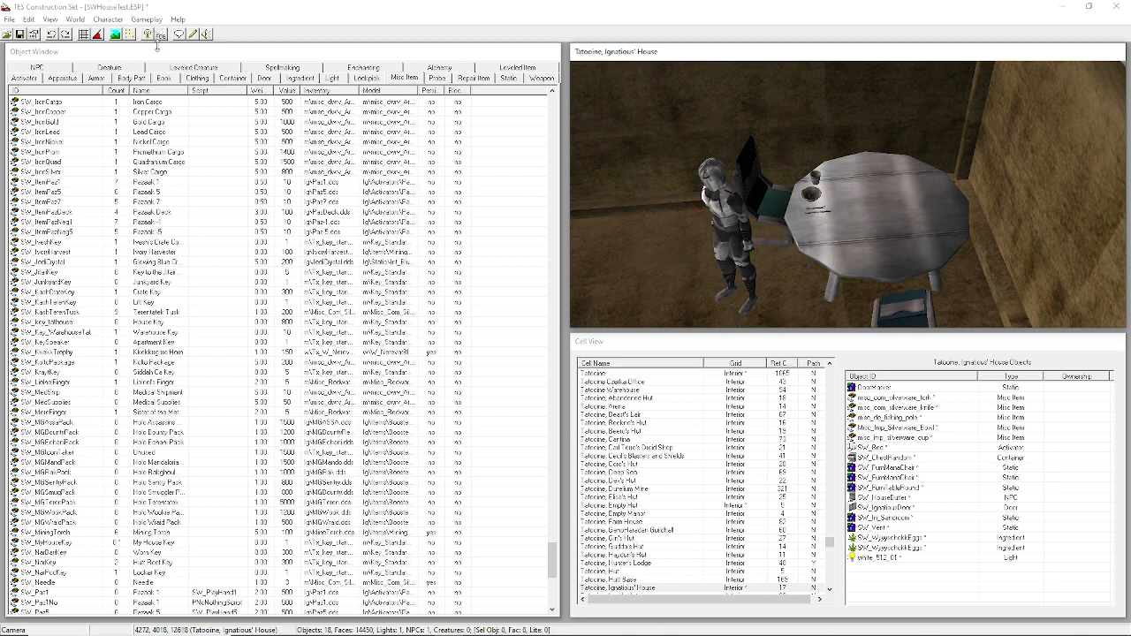
Find the SW_ElisaZerring datapad among the SW books and place it in the house above the round table.
{"action": "left_click", "coordinate": [156, 79]}
{"action": "left_click", "coordinate": [154, 212]}
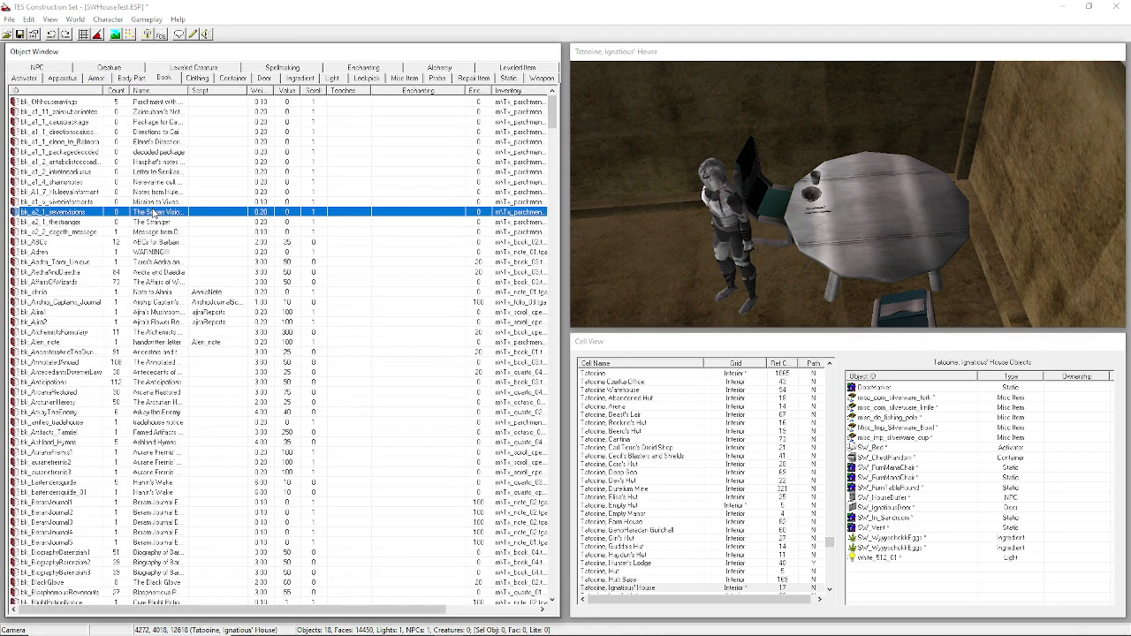
{"action": "type", "text": "sw"}
{"action": "scroll", "coordinate": [149, 530], "scroll_direction": "down", "scroll_amount": 7}
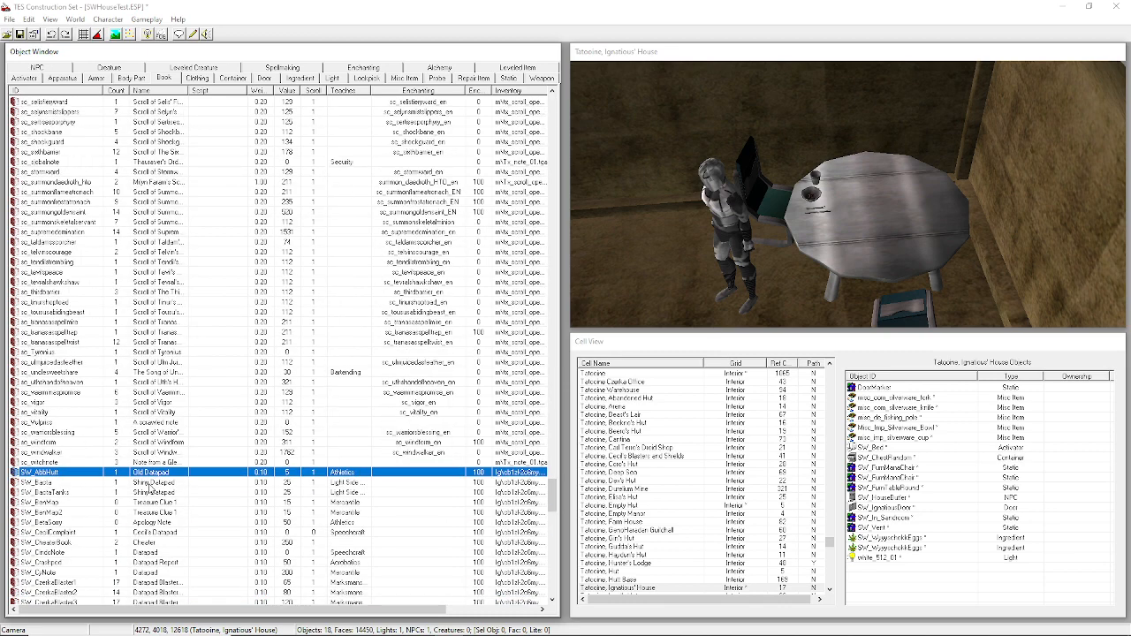
{"action": "scroll", "coordinate": [147, 563], "scroll_direction": "down", "scroll_amount": 12}
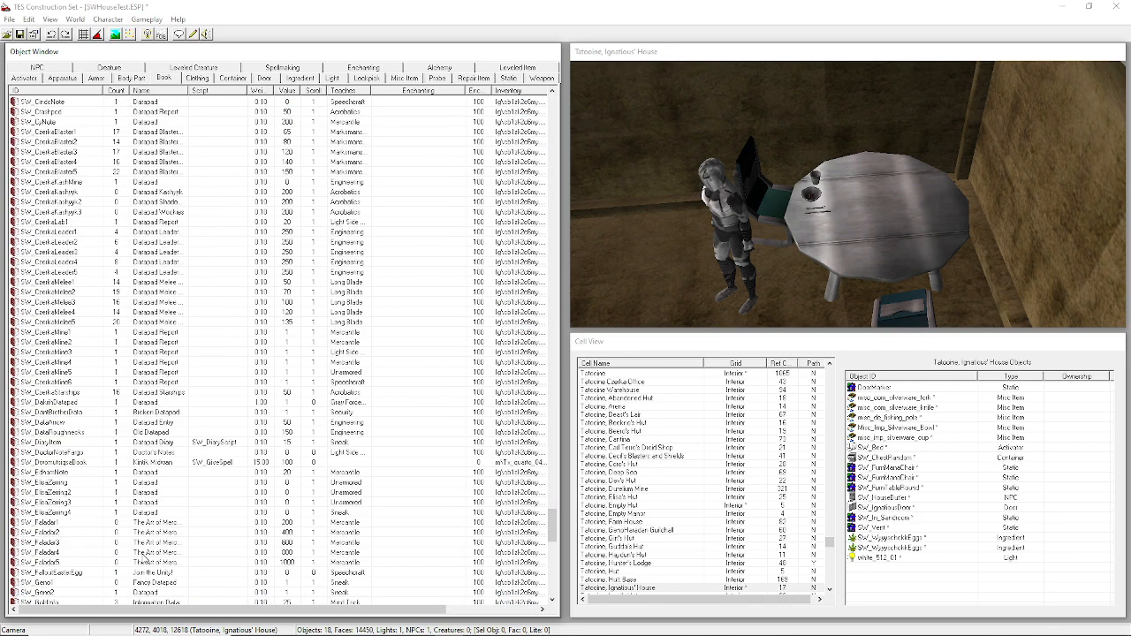
{"action": "scroll", "coordinate": [144, 557], "scroll_direction": "down", "scroll_amount": 2}
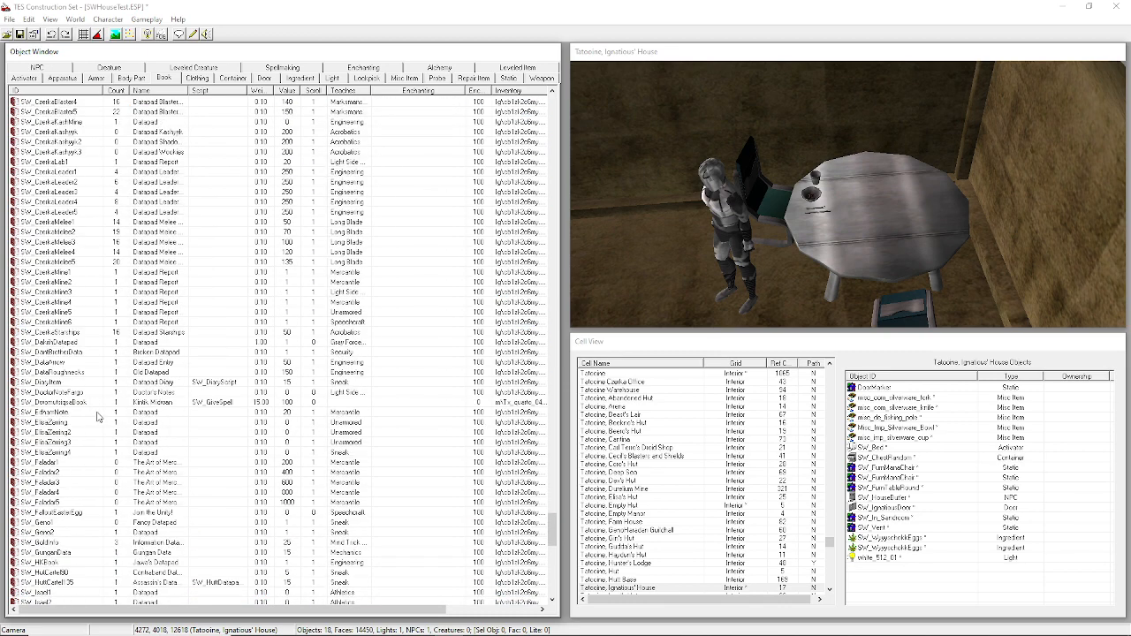
{"action": "left_click_drag", "start_coordinate": [51, 425], "coordinate": [900, 150]}
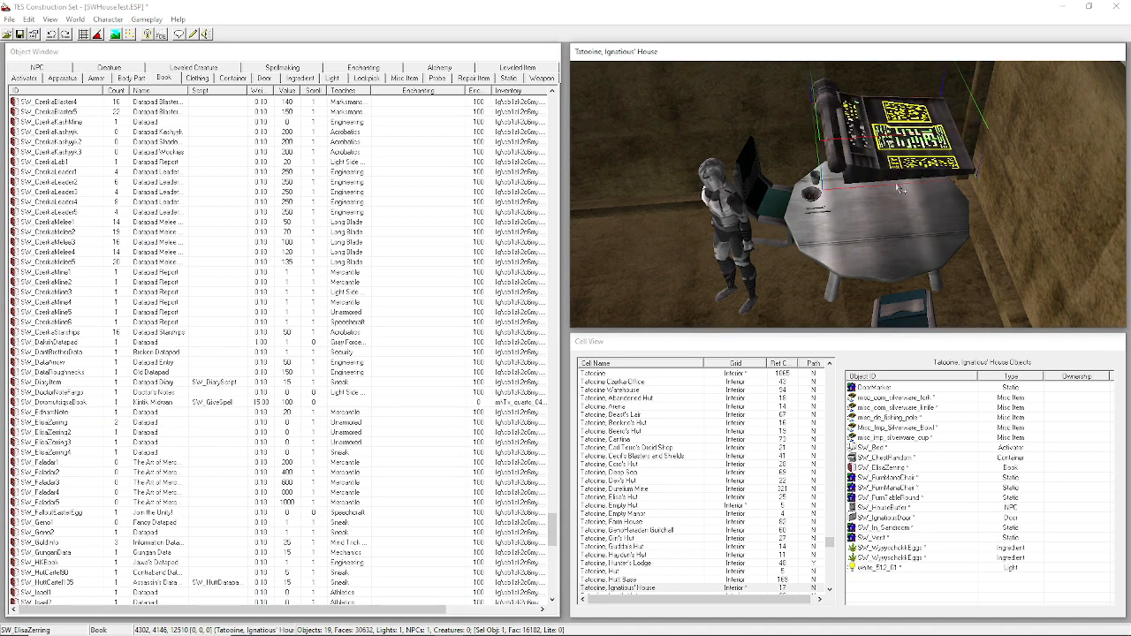
Lower the datapad onto the round table and rotate it to about 143 degrees around Z.
{"action": "left_click_drag", "start_coordinate": [875, 71], "coordinate": [793, 468]}
{"action": "right_click_drag", "start_coordinate": [886, 237], "coordinate": [823, 251]}
{"action": "key", "text": "c"}
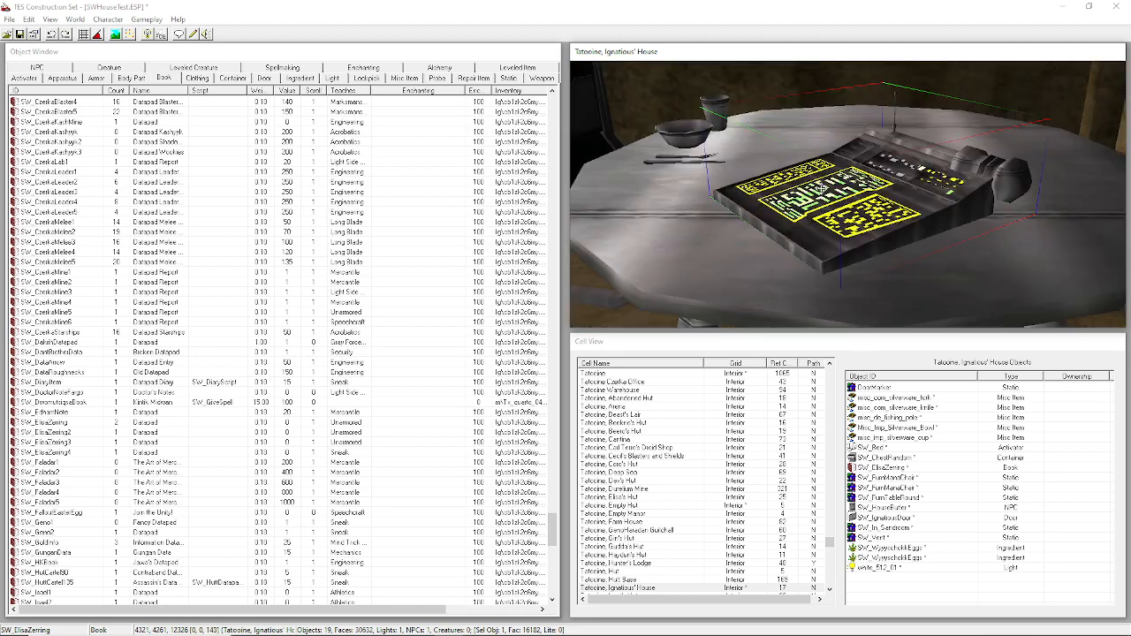
{"action": "middle_click_drag", "start_coordinate": [834, 235], "coordinate": [804, 82], "text": "shift"}
{"action": "left_click_drag", "start_coordinate": [878, 164], "coordinate": [881, 196]}
{"action": "middle_click_drag", "start_coordinate": [881, 196], "coordinate": [930, 263], "text": "shift"}
{"action": "middle_click_drag", "start_coordinate": [895, 217], "coordinate": [984, 257], "text": "shift"}
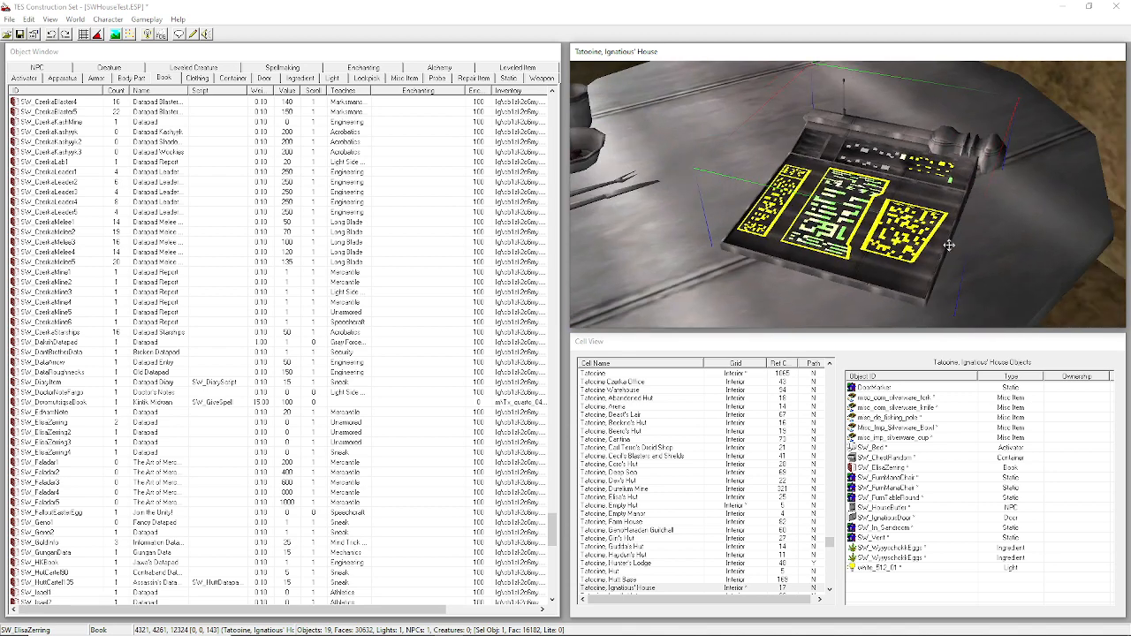
{"action": "scroll", "coordinate": [862, 192], "scroll_direction": "down", "scroll_amount": 5}
Open the placed datapad's properties and set its ID to SW_MyHouseDatapad and its name to House Datapad.
{"action": "double_click", "coordinate": [849, 192]}
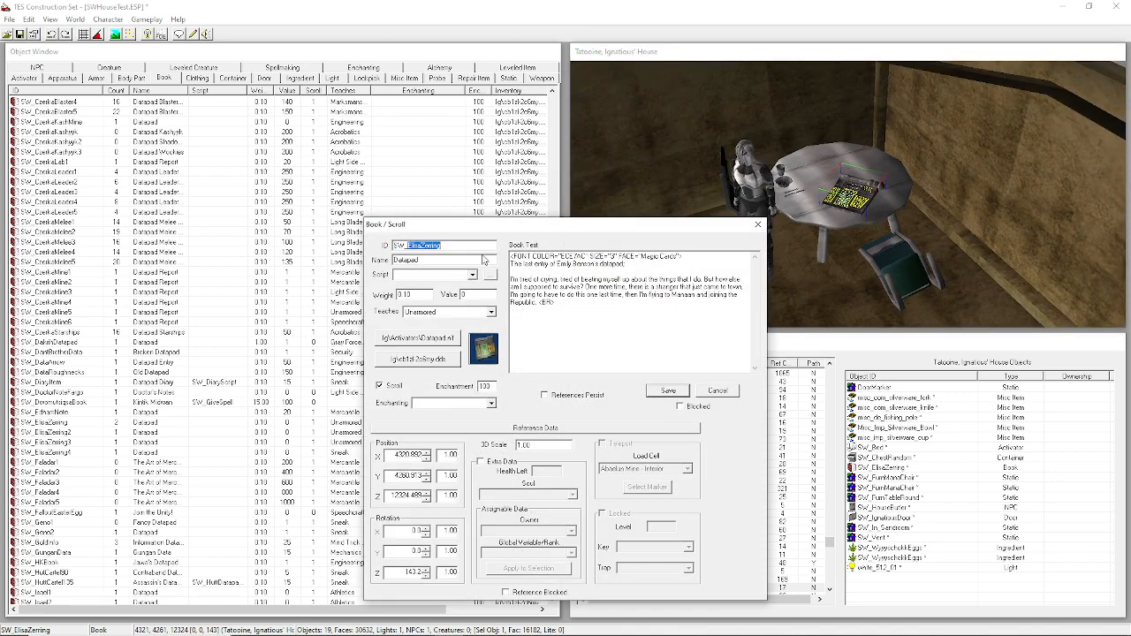
{"action": "type", "text": "m"}
{"action": "key", "text": "Menu"}
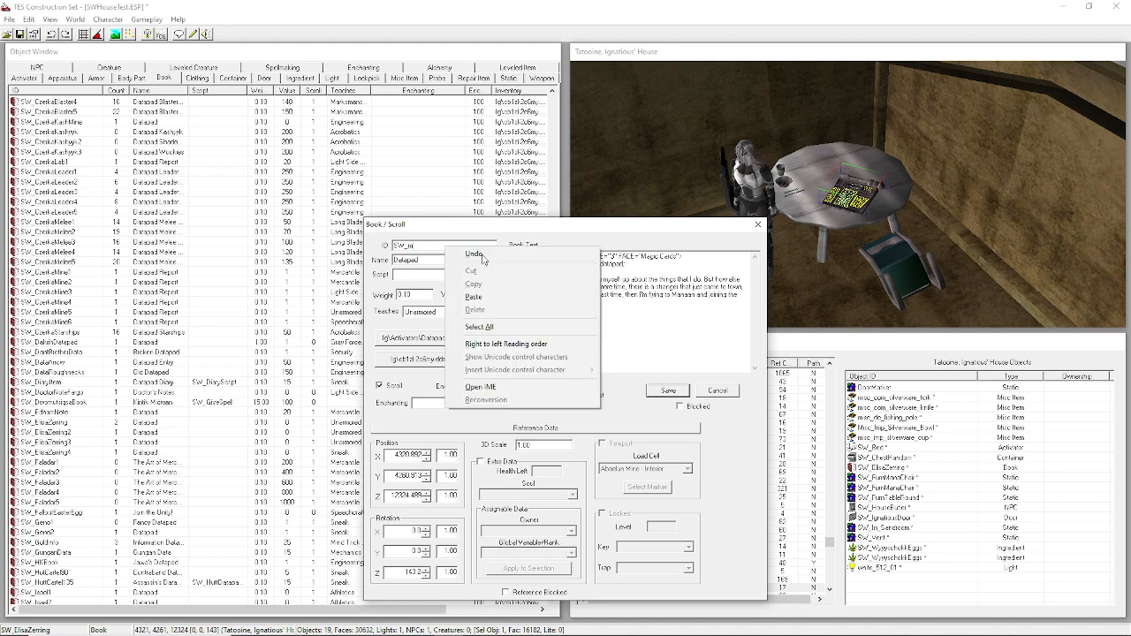
{"action": "left_click", "coordinate": [477, 255]}
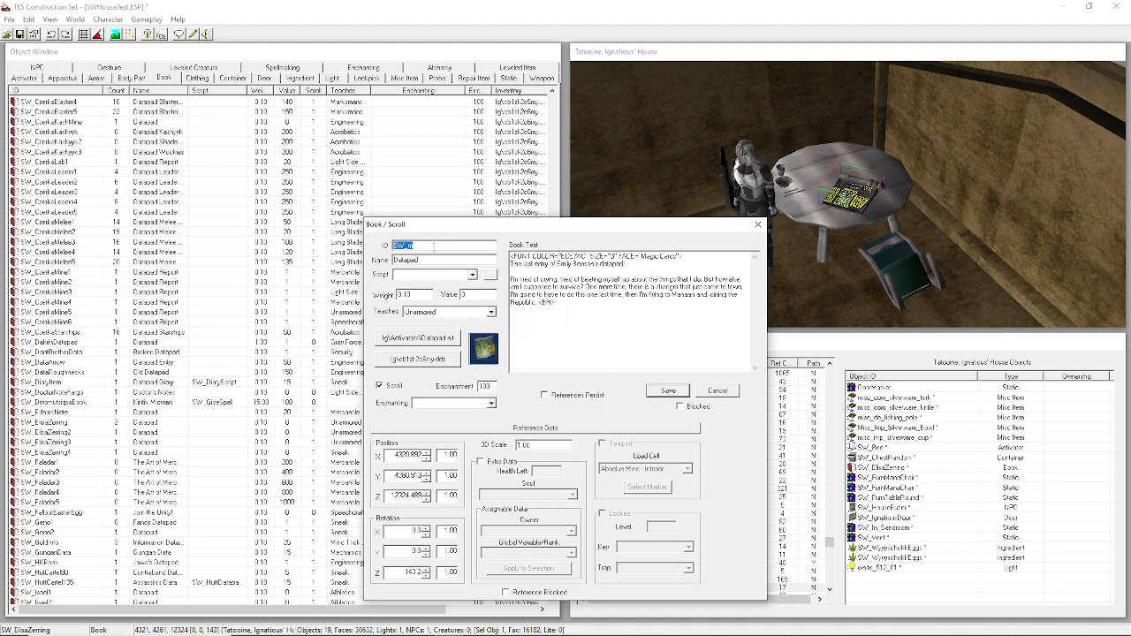
{"action": "left_click", "coordinate": [433, 247]}
{"action": "type", "text": "yHouseD"}
{"action": "type", "text": "House"}
Delete the diary entry from the book text, keeping the FONT and <BR> tags with a blank line between them.
{"action": "left_click_drag", "start_coordinate": [542, 304], "coordinate": [505, 265]}
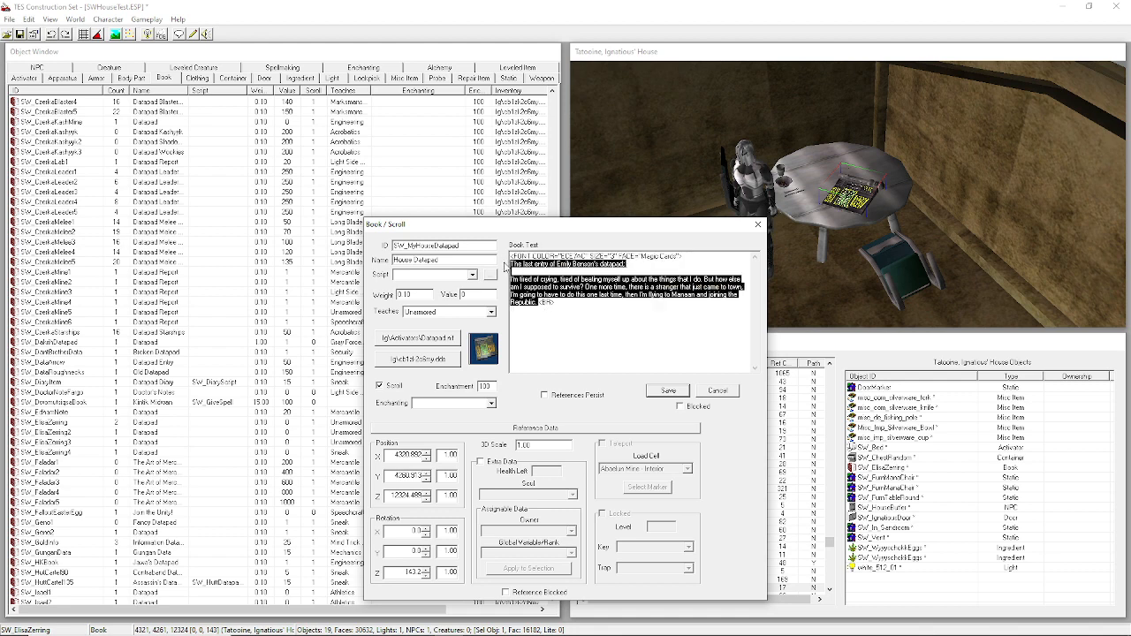
{"action": "key", "text": "Delete"}
{"action": "key", "text": "Return"}
{"action": "key", "text": "Up"}
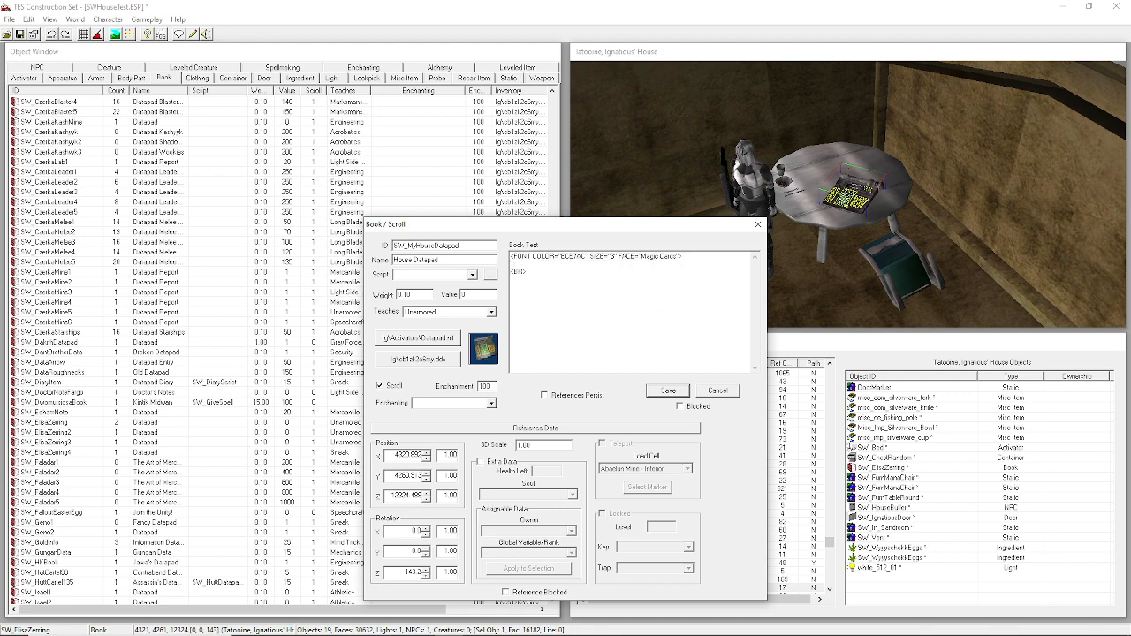
{"action": "left_click_drag", "start_coordinate": [550, 272], "coordinate": [456, 239]}
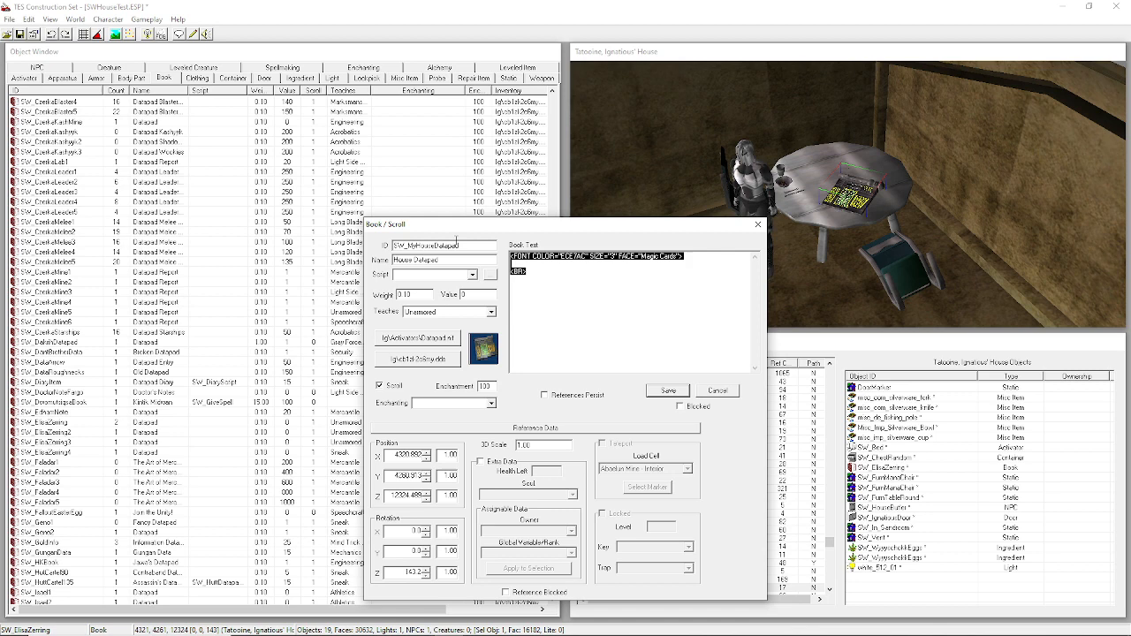
{"action": "left_click", "coordinate": [540, 269]}
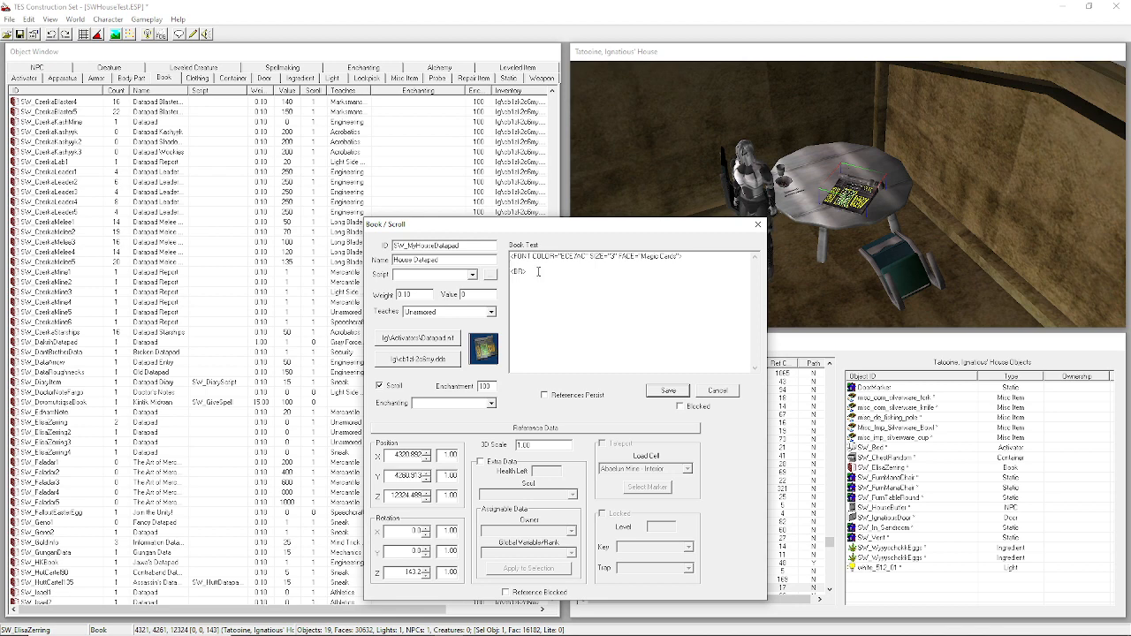
Set the skill taught by the house datapad to Mercantile.
{"action": "left_click", "coordinate": [484, 313]}
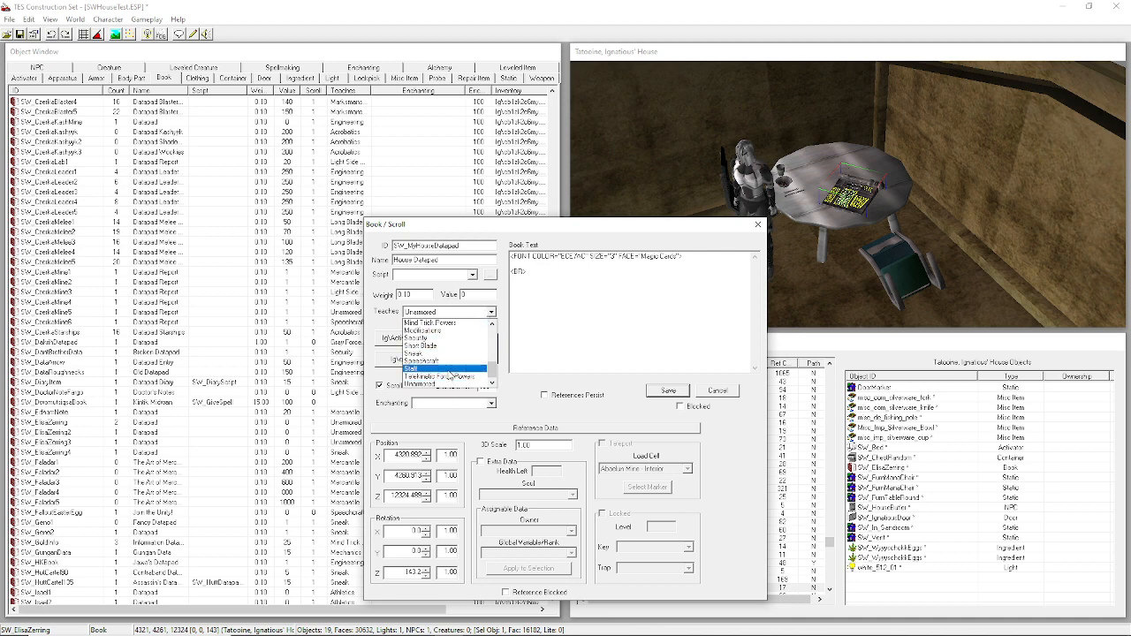
{"action": "scroll", "coordinate": [449, 372], "scroll_direction": "up", "scroll_amount": 3}
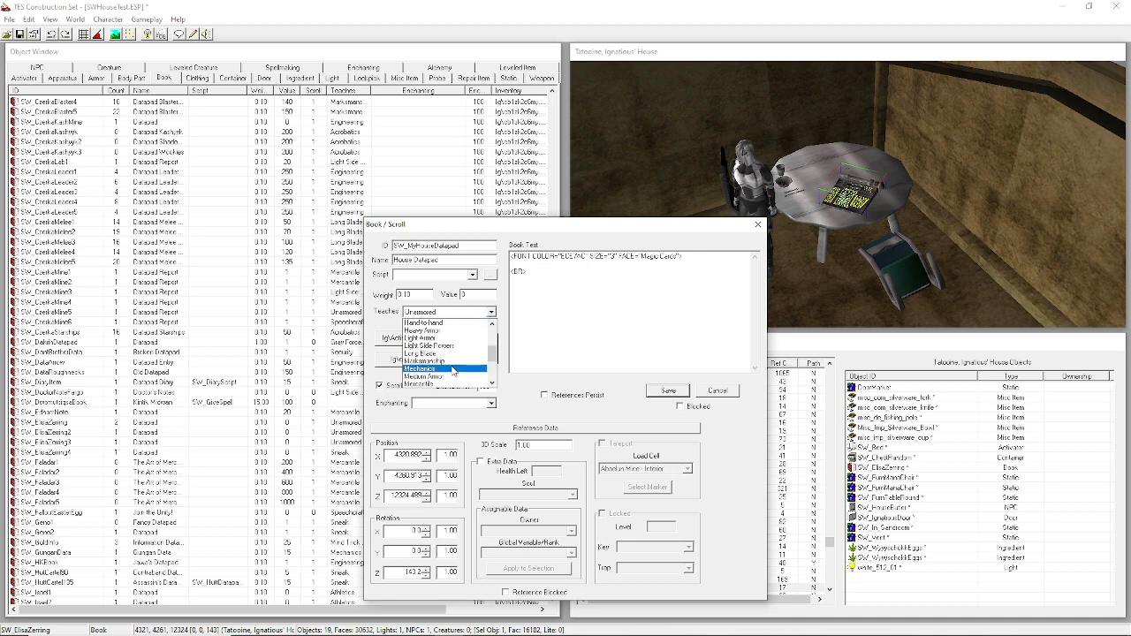
{"action": "scroll", "coordinate": [454, 368], "scroll_direction": "up", "scroll_amount": 1}
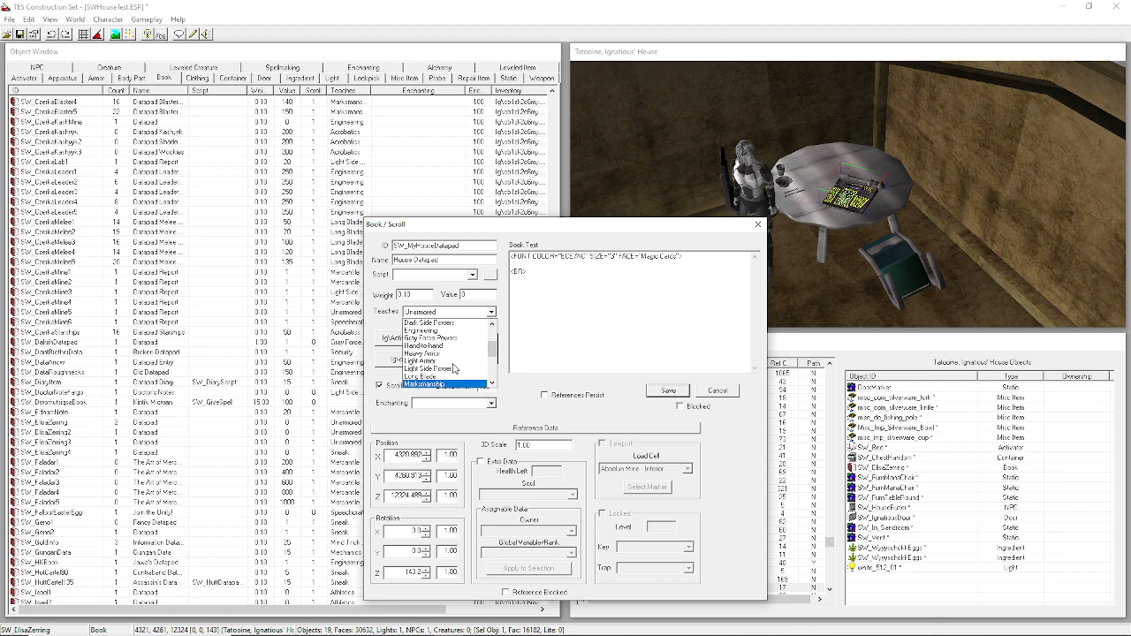
{"action": "scroll", "coordinate": [452, 364], "scroll_direction": "down", "scroll_amount": 3}
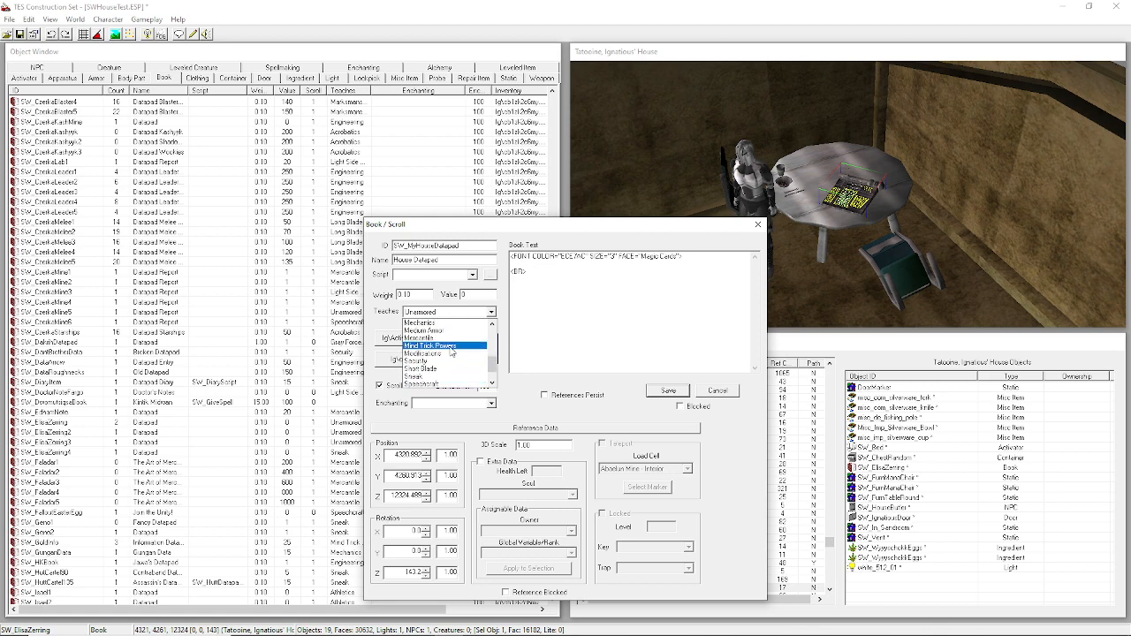
{"action": "scroll", "coordinate": [453, 351], "scroll_direction": "up", "scroll_amount": 4}
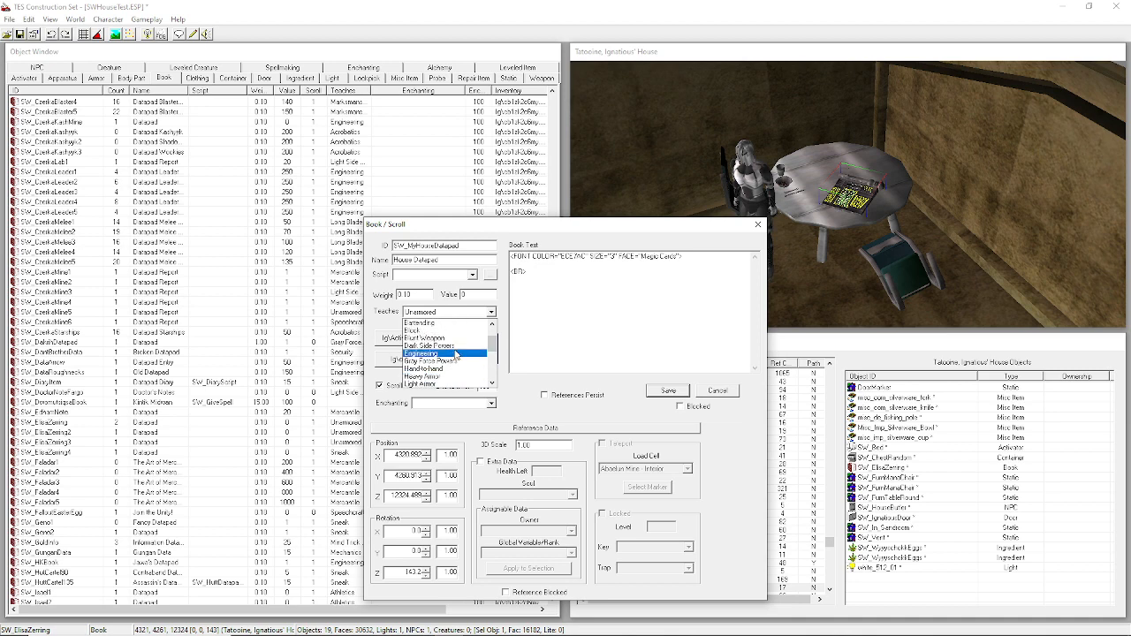
{"action": "scroll", "coordinate": [456, 353], "scroll_direction": "up", "scroll_amount": 1}
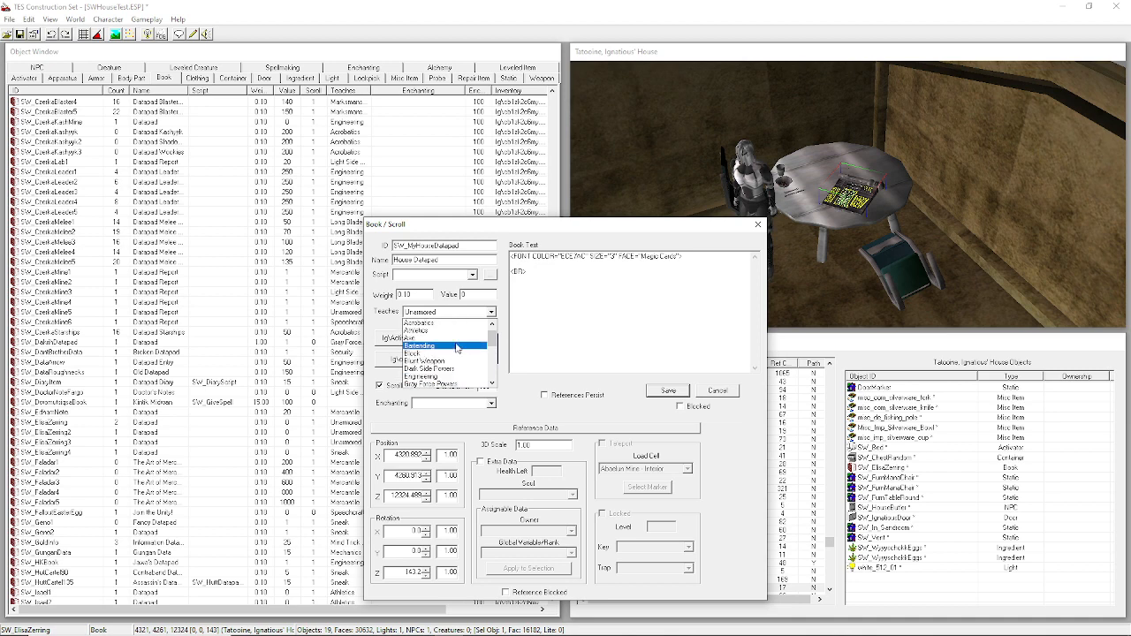
{"action": "scroll", "coordinate": [455, 353], "scroll_direction": "down", "scroll_amount": 4}
{"action": "left_click", "coordinate": [467, 381]}
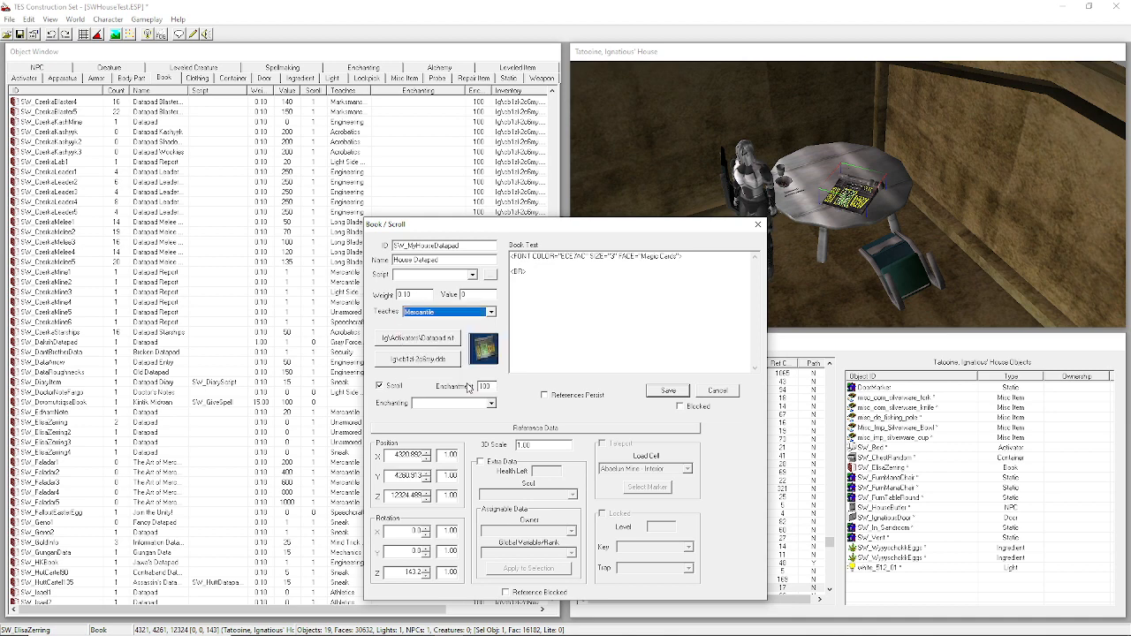
Enter book text "Own a home? Visit Carl Tenn's Droid Shop to buy your own sentry droid for your home." and save as a new object.
{"action": "left_click", "coordinate": [572, 287]}
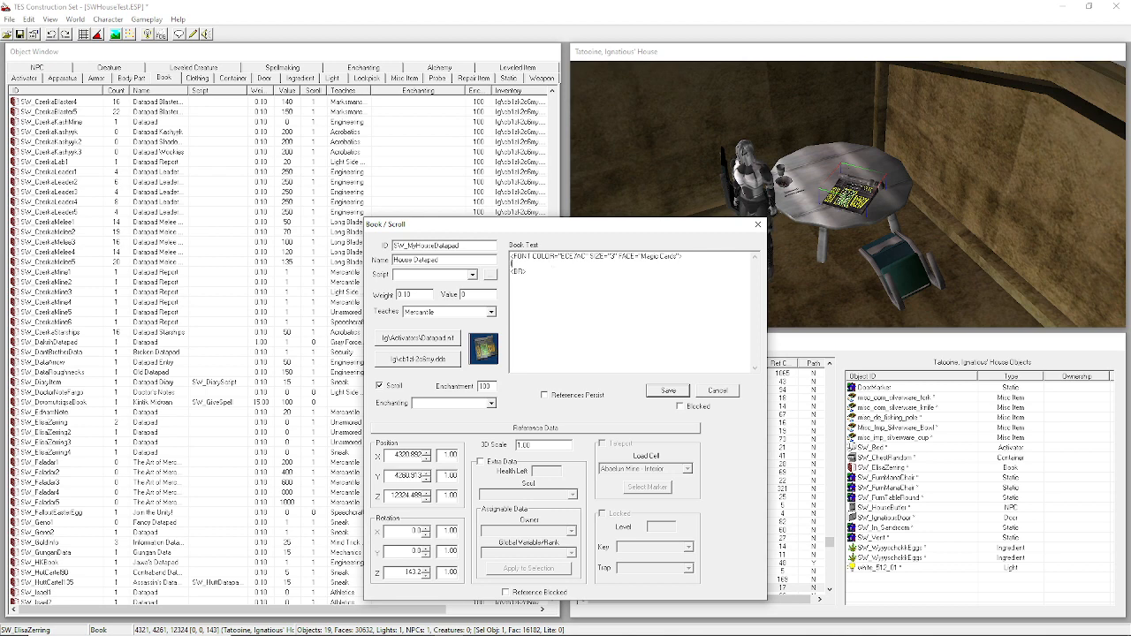
{"action": "type", "text": "New text"}
{"action": "key", "text": "BackSpace"}
{"action": "key", "text": "BackSpace"}
{"action": "key", "text": "BackSpace"}
{"action": "key", "text": "BackSpace"}
{"action": "key", "text": "BackSpace"}
{"action": "key", "text": "BackSpace"}
{"action": "key", "text": "BackSpace"}
{"action": "key", "text": "BackSpace"}
{"action": "type", "text": "Own a home?"}
{"action": "type", "text": "Vat"}
{"action": "type", "text": "arl"}
{"action": "type", "text": " Tenn's Droid Shop"}
{"action": "type", "text": " to buy your own"}
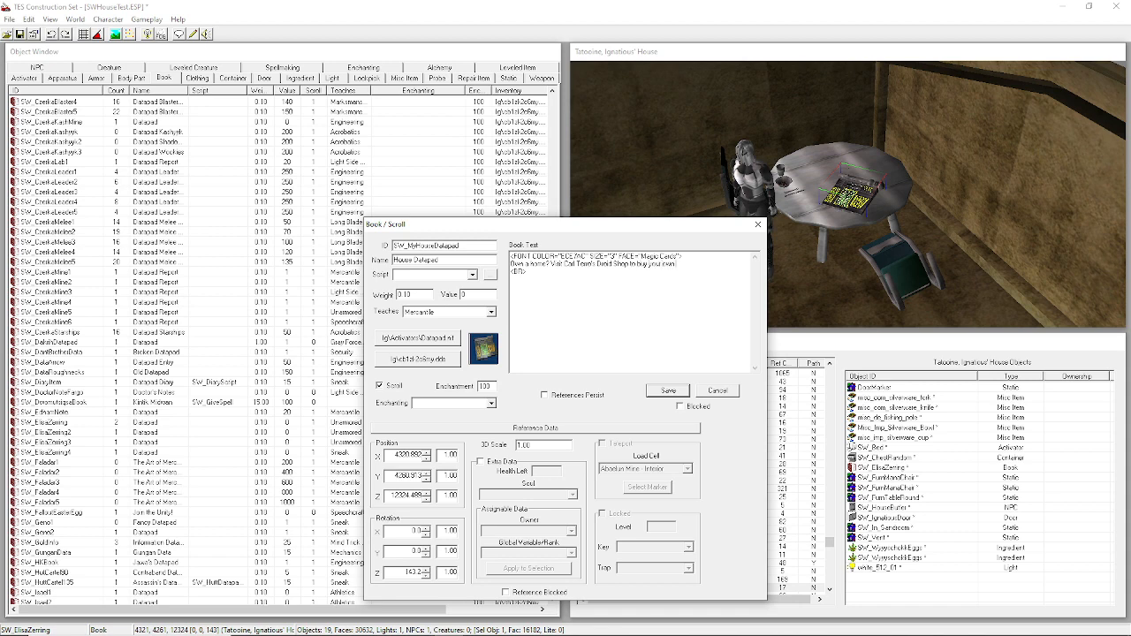
{"action": "type", "text": " sandy droid for your home."}
{"action": "left_click", "coordinate": [667, 391]}
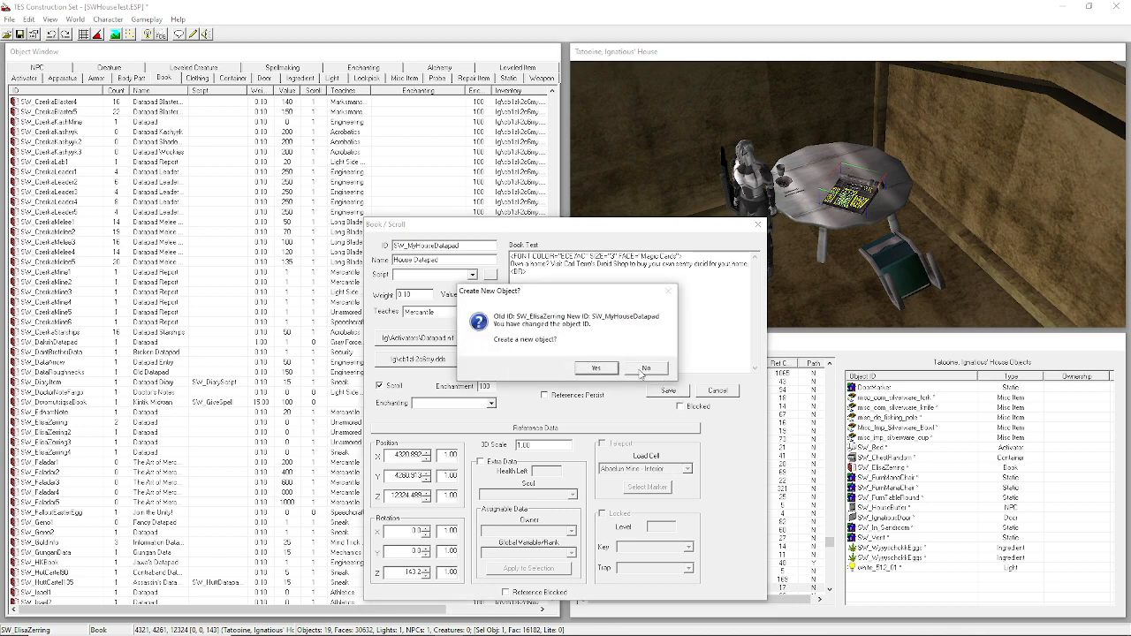
{"action": "left_click", "coordinate": [608, 370]}
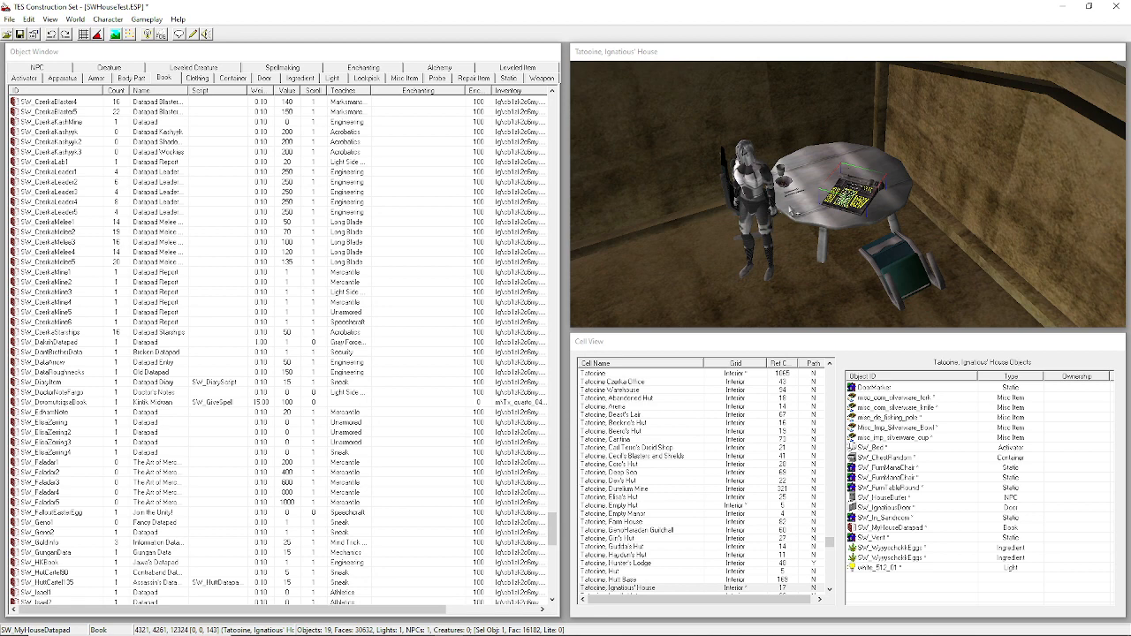
Examine the SW_HouseButler droid and the datapad on the round table from several angles.
{"action": "left_click", "coordinate": [761, 212]}
{"action": "key", "text": "shift"}
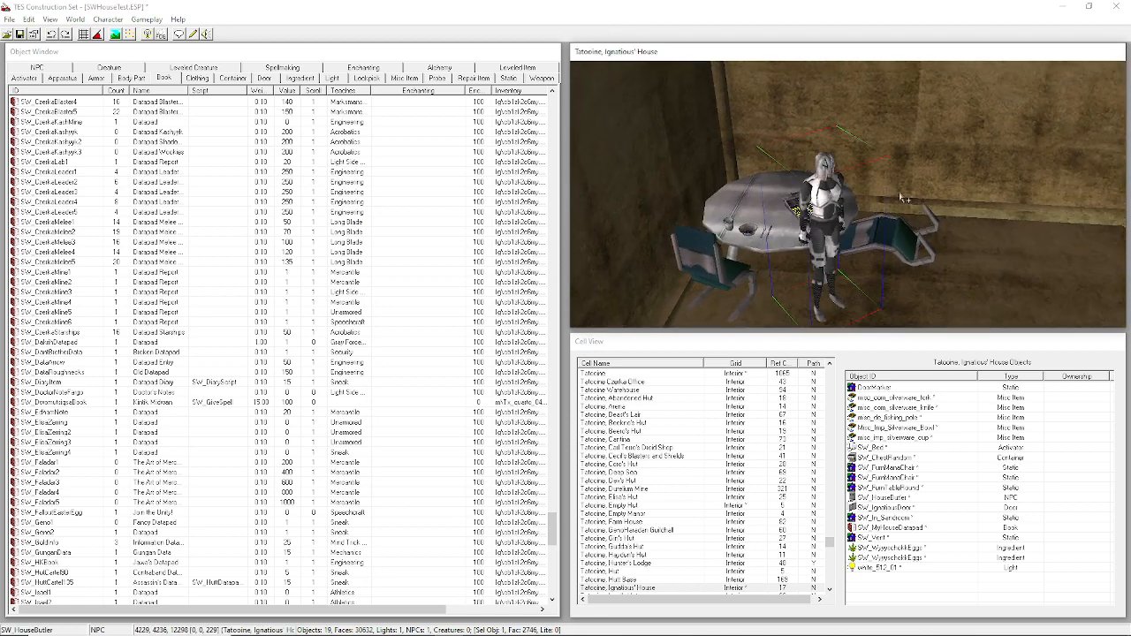
{"action": "key", "text": "d"}
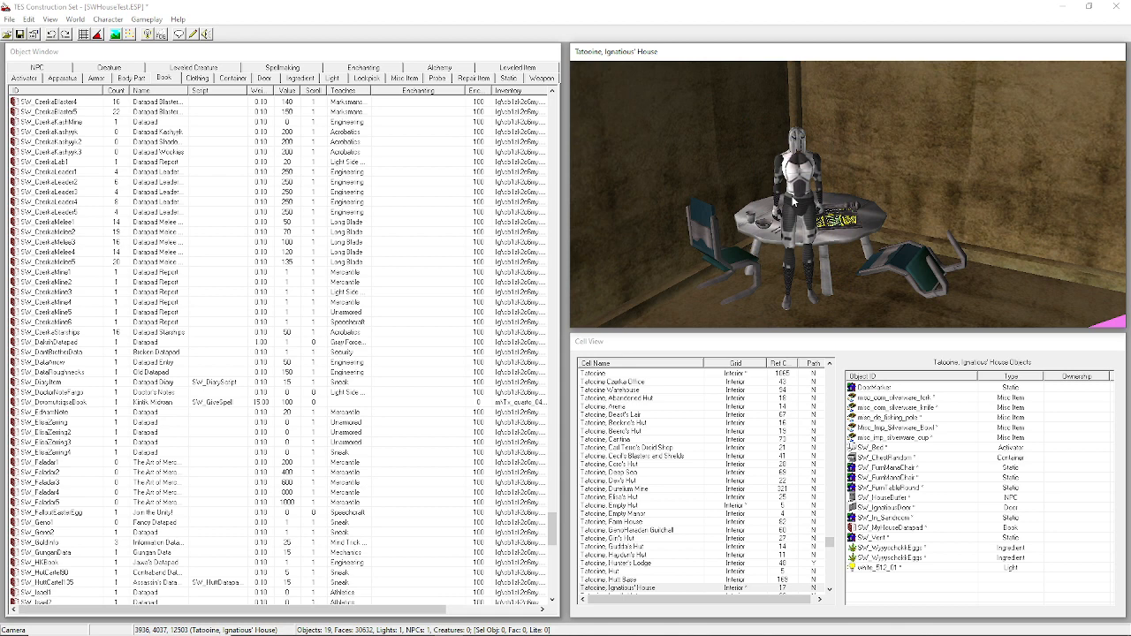
{"action": "left_click", "coordinate": [793, 202]}
{"action": "key", "text": "shift"}
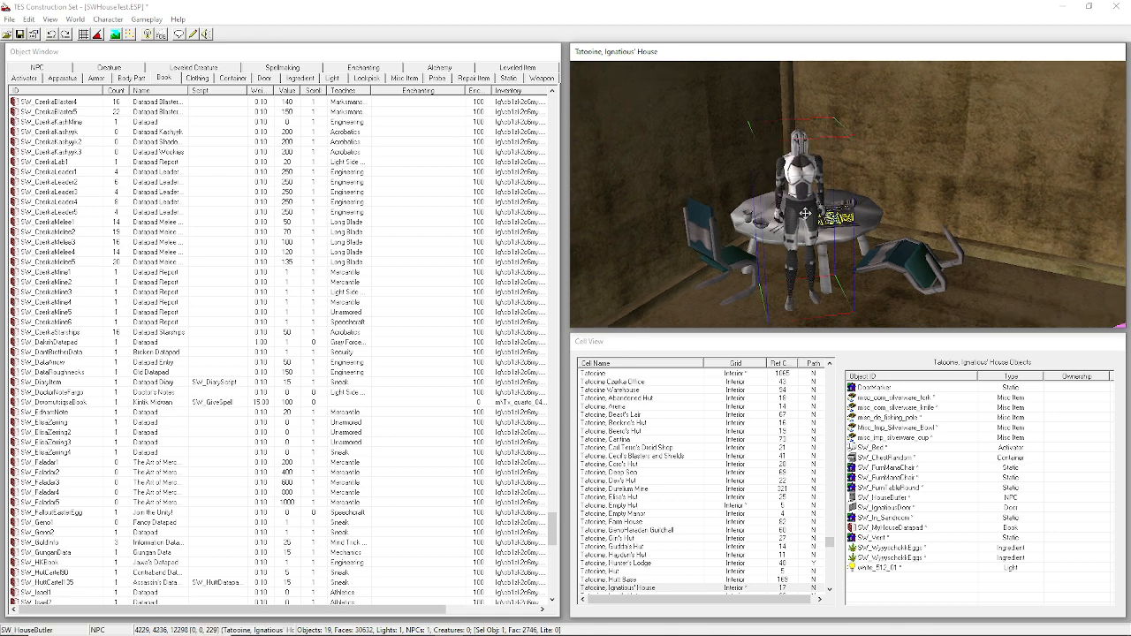
{"action": "key", "text": "shift"}
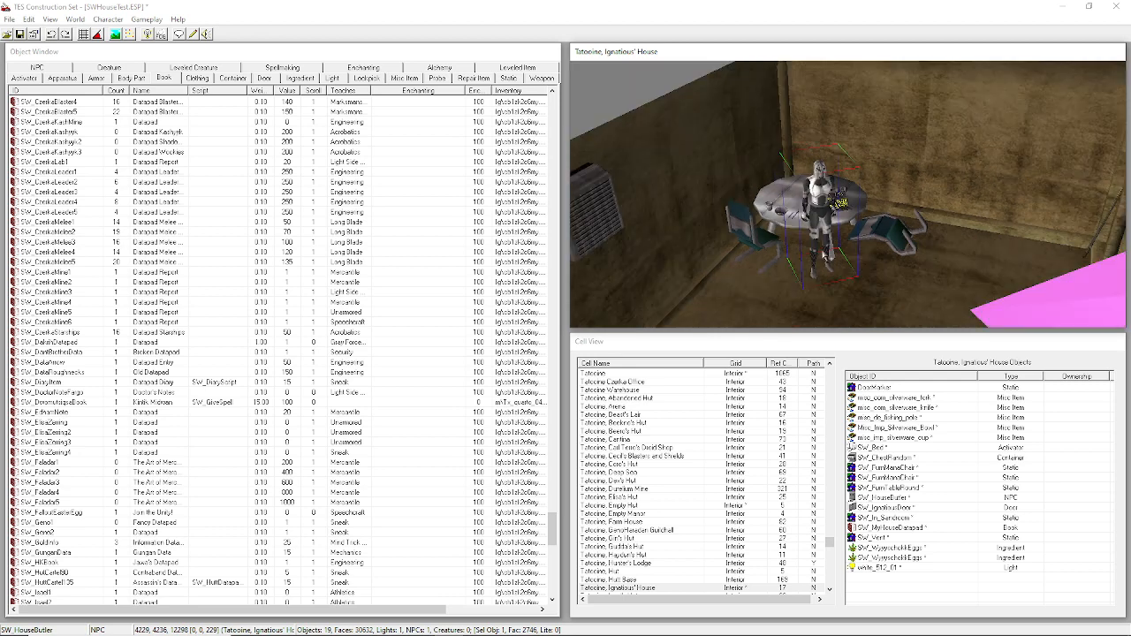
{"action": "key", "text": "shift"}
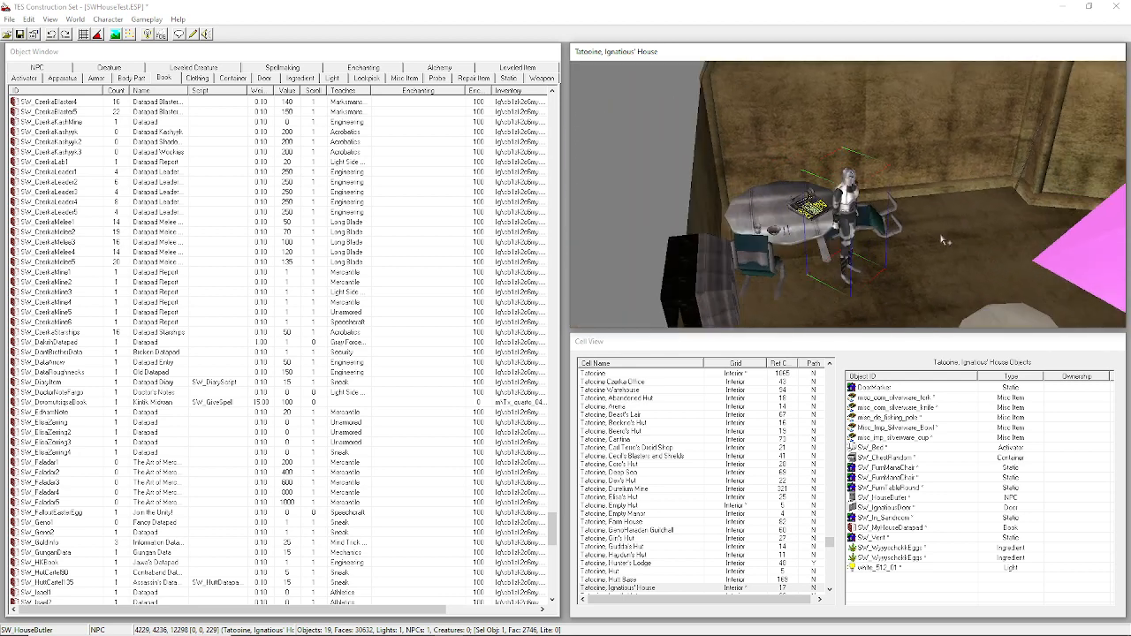
{"action": "scroll", "coordinate": [908, 245], "scroll_direction": "up", "scroll_amount": 4}
{"action": "scroll", "coordinate": [894, 239], "scroll_direction": "down", "scroll_amount": 1}
{"action": "scroll", "coordinate": [894, 240], "scroll_direction": "down", "scroll_amount": 6}
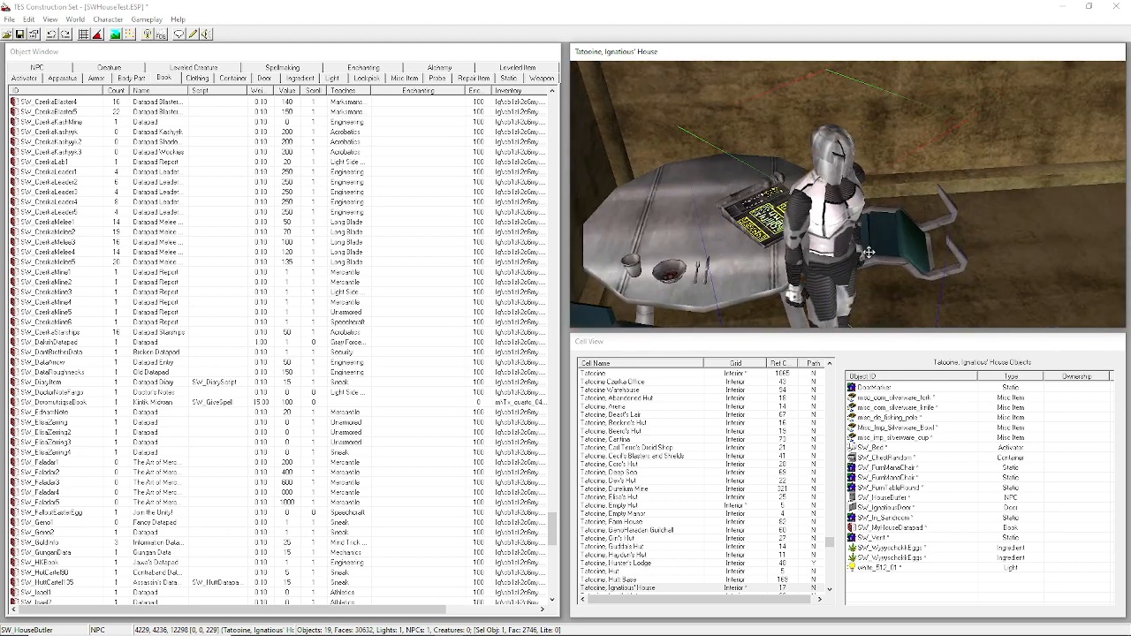
{"action": "key", "text": "d"}
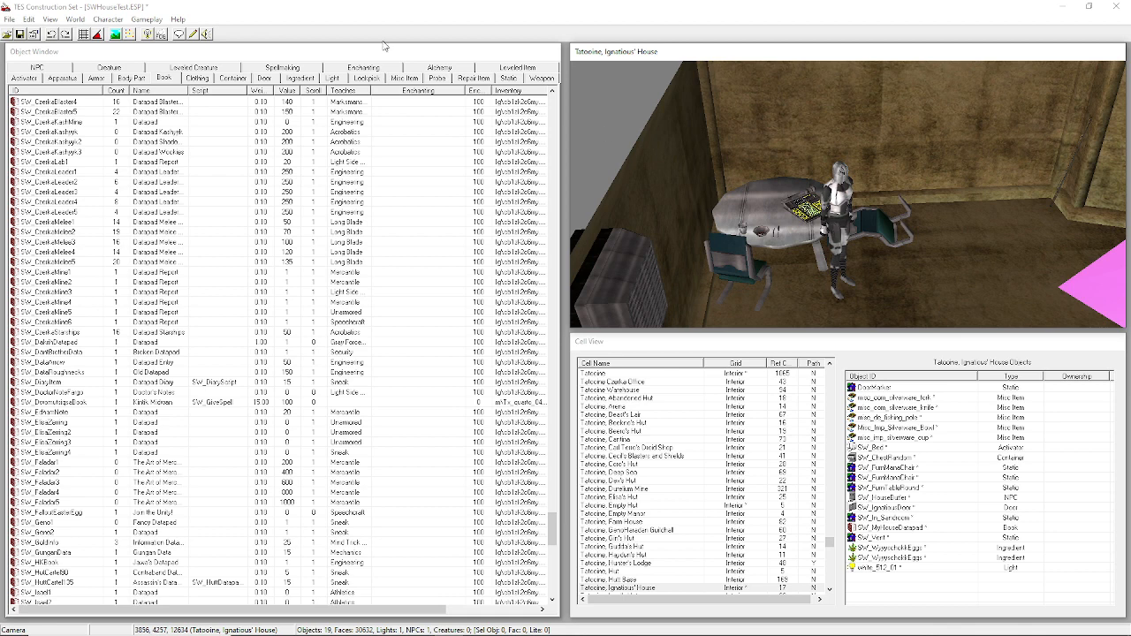
Start a new blank script and enlarge the script editor window.
{"action": "left_click", "coordinate": [202, 35]}
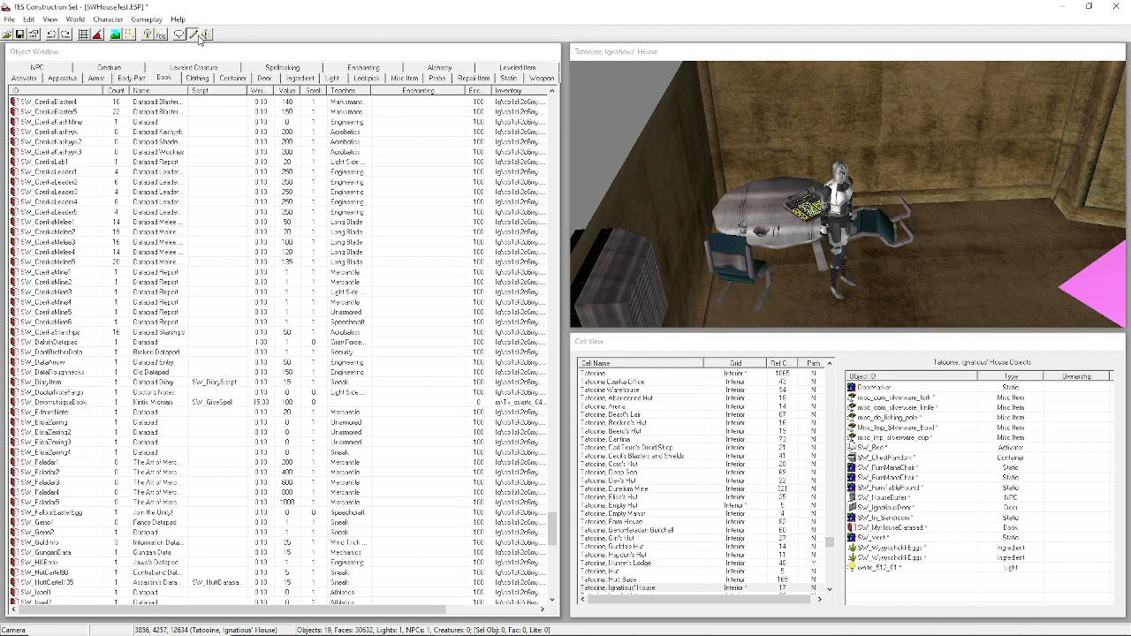
{"action": "left_click_drag", "start_coordinate": [129, 36], "coordinate": [160, 57]}
{"action": "left_click", "coordinate": [54, 69]}
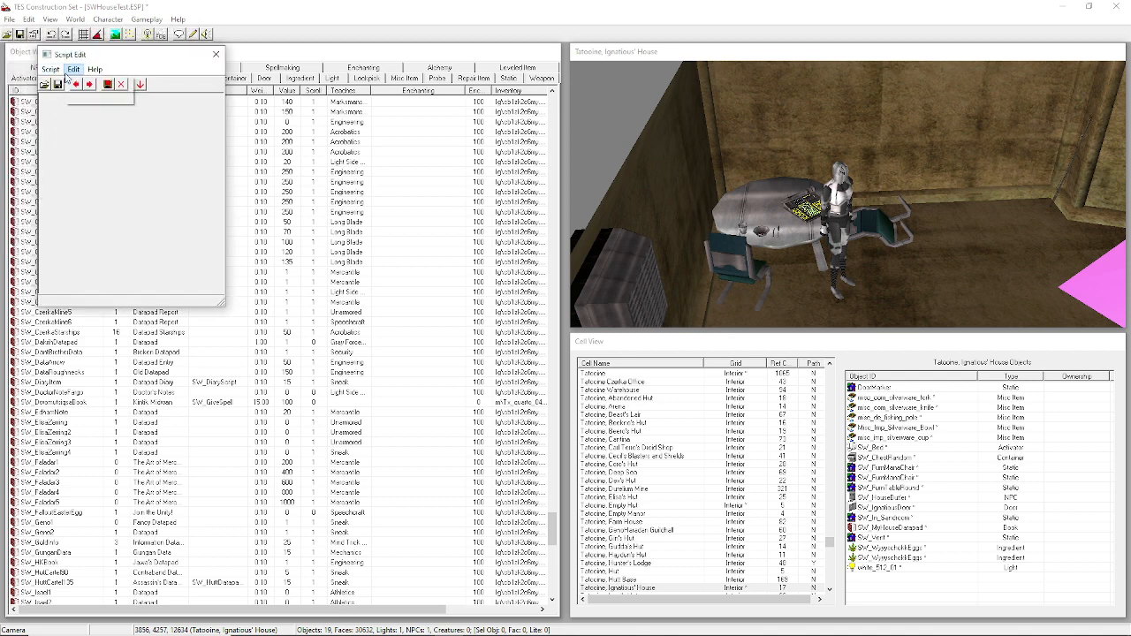
{"action": "left_click", "coordinate": [67, 84]}
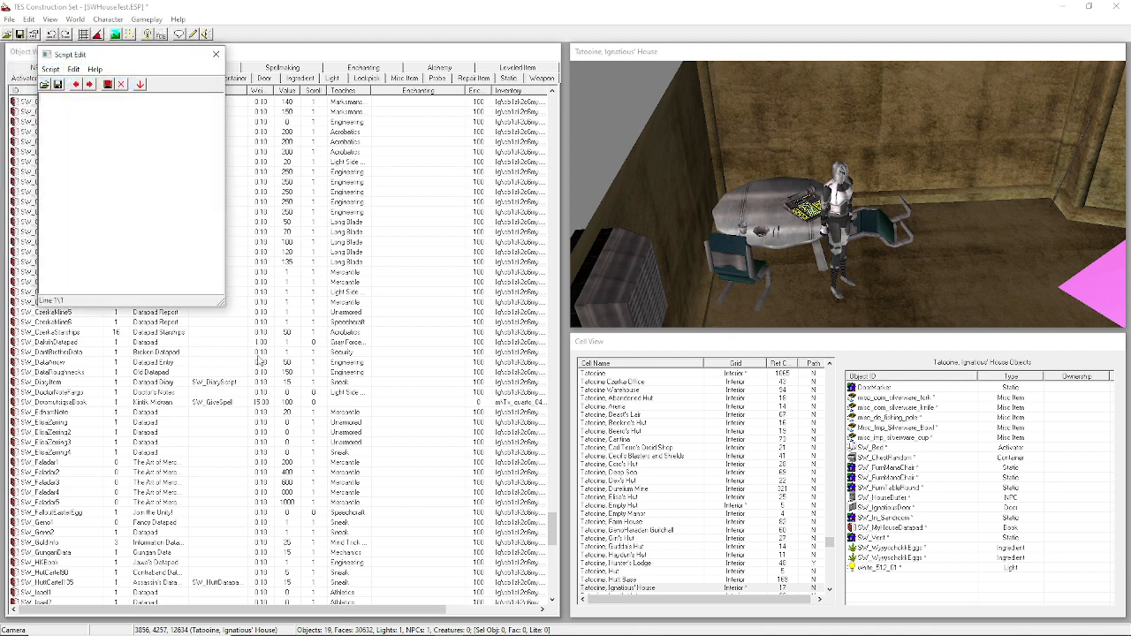
{"action": "left_click_drag", "start_coordinate": [222, 301], "coordinate": [515, 439]}
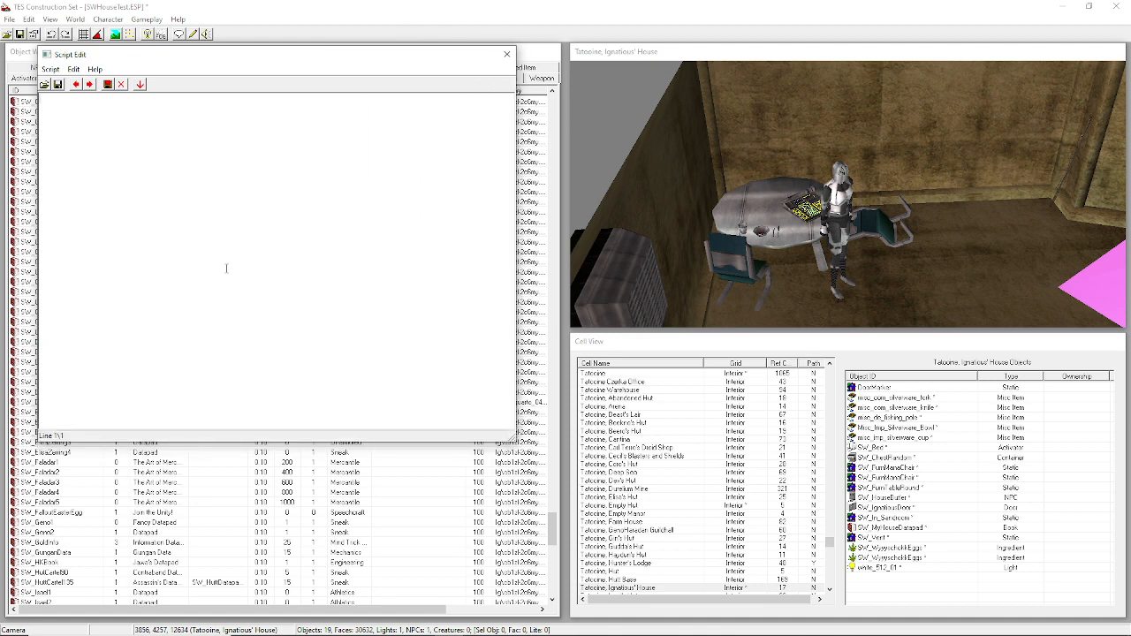
Write the Begin and End lines of the script SW_MyHouseScript1 and declare the variable "Short DoOnce" between them.
{"action": "type", "text": "Begin    "}
{"action": "type", "text": "End"}
{"action": "type", "text": "SW_"}
{"action": "key", "text": "BackSpace"}
{"action": "key", "text": "BackSpace"}
{"action": "key", "text": "BackSpace"}
{"action": "key", "text": "BackSpace"}
{"action": "type", "text": "SW_"}
{"action": "type", "text": "MyHouseScr"}
{"action": "type", "text": "ipt1"}
{"action": "type", "text": "Short "}
{"action": "type", "text": "DoOnce"}
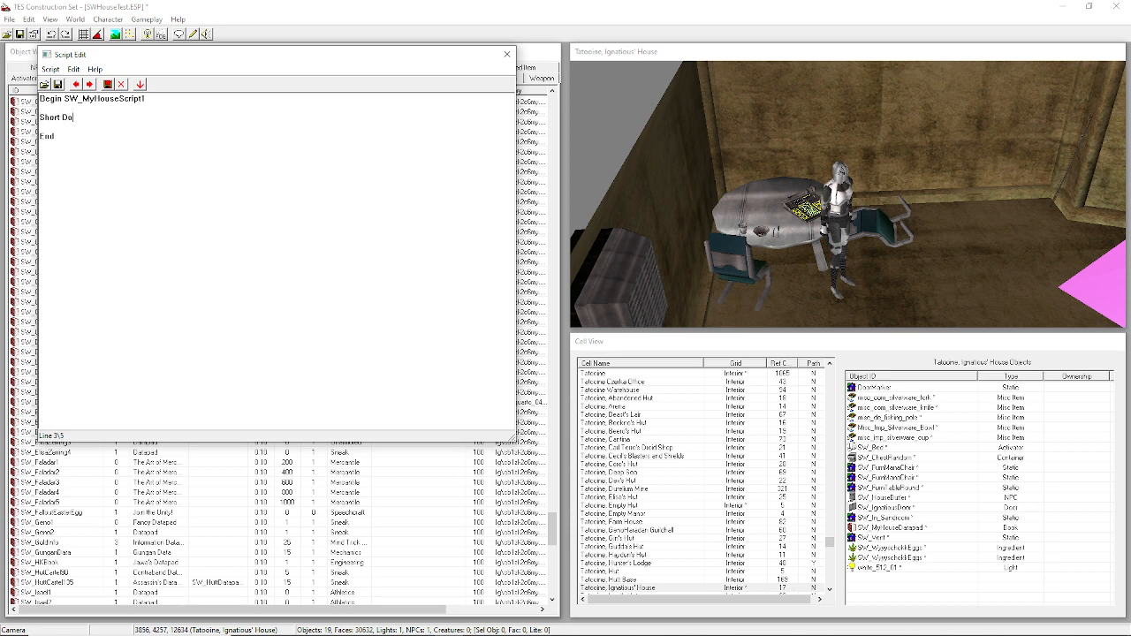
Add an If ( DoOnce == 0 ) block closed by endif below the variable declaration.
{"action": "key", "text": "Return"}
{"action": "type", "text": "f ( DoOnce == 0 )"}
{"action": "key", "text": "Return"}
{"action": "key", "text": "Return"}
{"action": "type", "text": "endif"}
{"action": "double_click", "coordinate": [77, 117]}
{"action": "double_click", "coordinate": [50, 118]}
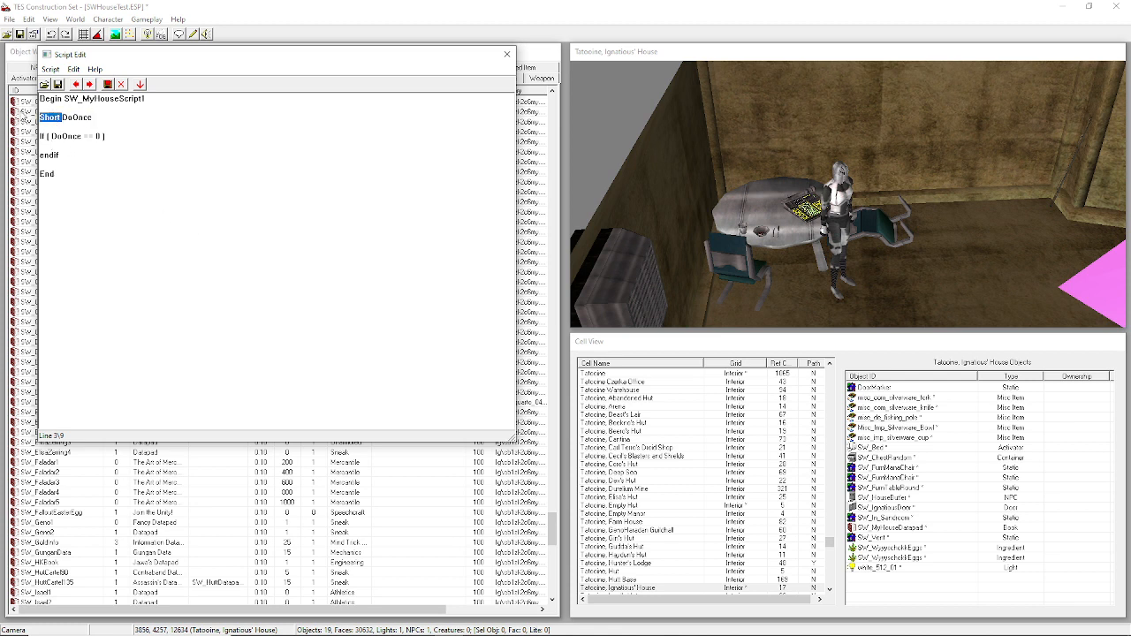
Inside the If block, add "SW_HouseButler->Disable" and "Set DoOnce to 1", checking the droid's ID in its properties, and close the script editor.
{"action": "left_click", "coordinate": [103, 143]}
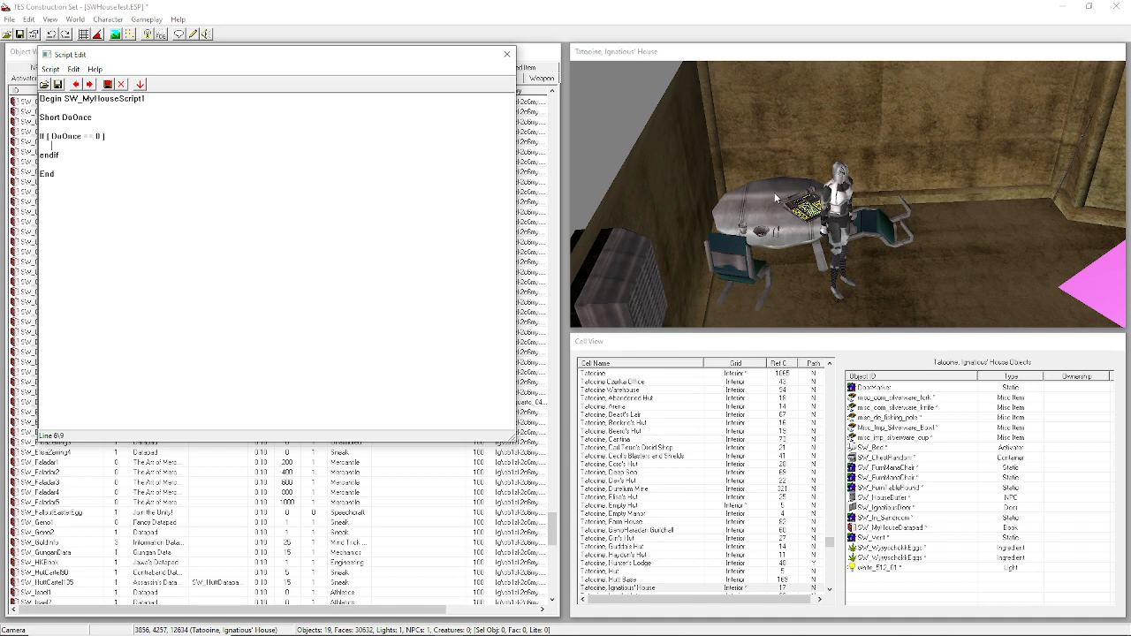
{"action": "double_click", "coordinate": [837, 205]}
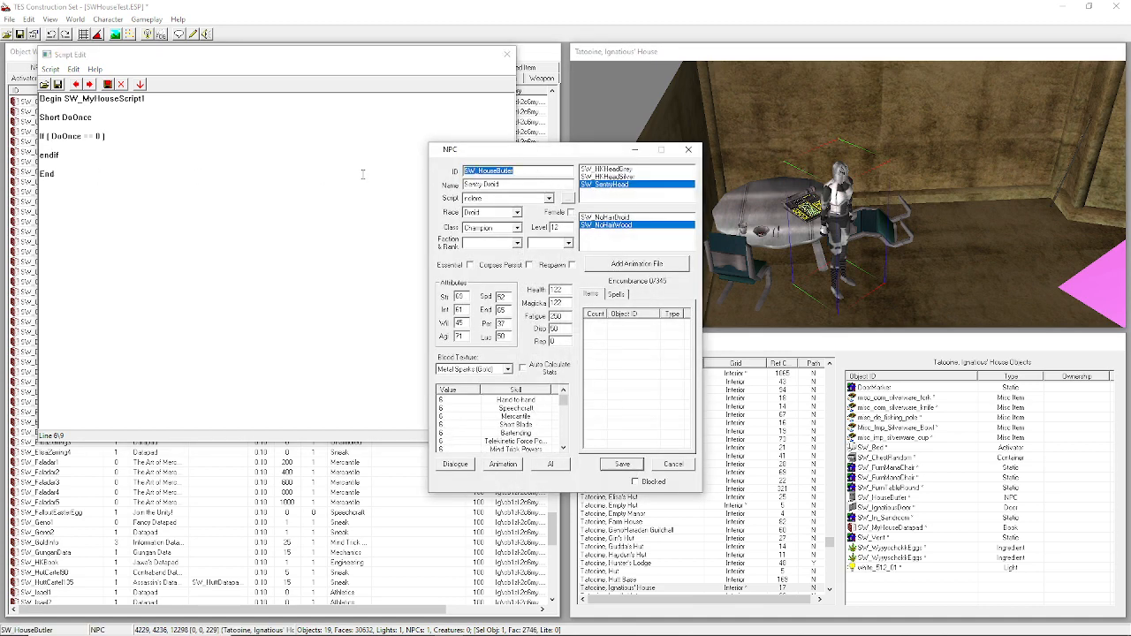
{"action": "left_click", "coordinate": [673, 464]}
{"action": "left_click", "coordinate": [118, 146]}
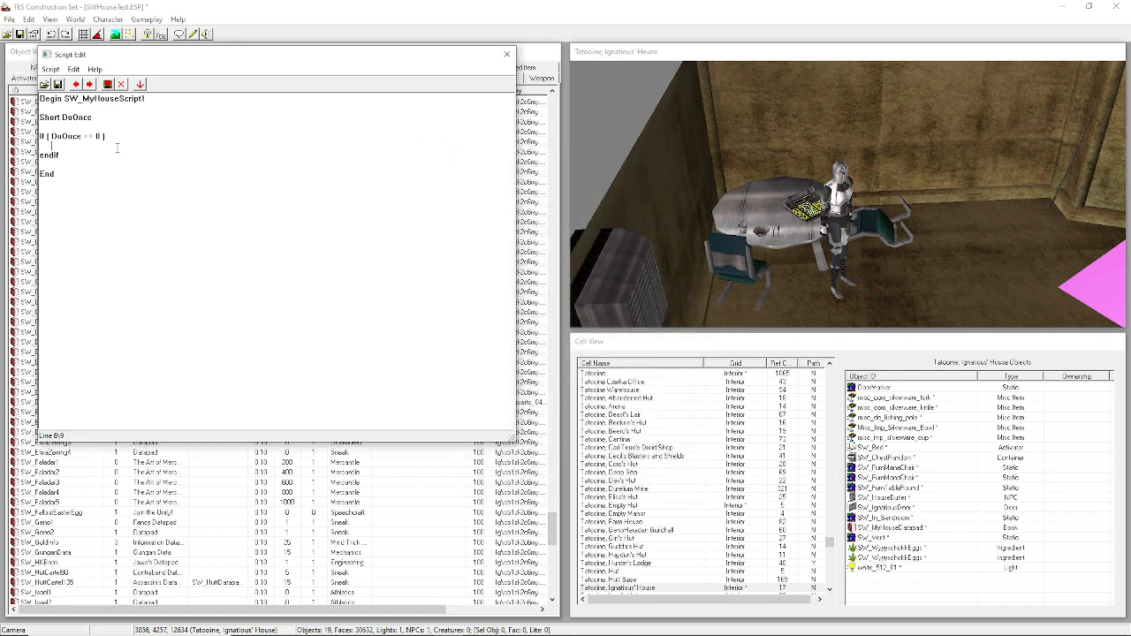
{"action": "type", "text": "SW_HouseButler"}
{"action": "type", "text": "->Disable"}
{"action": "key", "text": "Return"}
{"action": "type", "text": "DoO"}
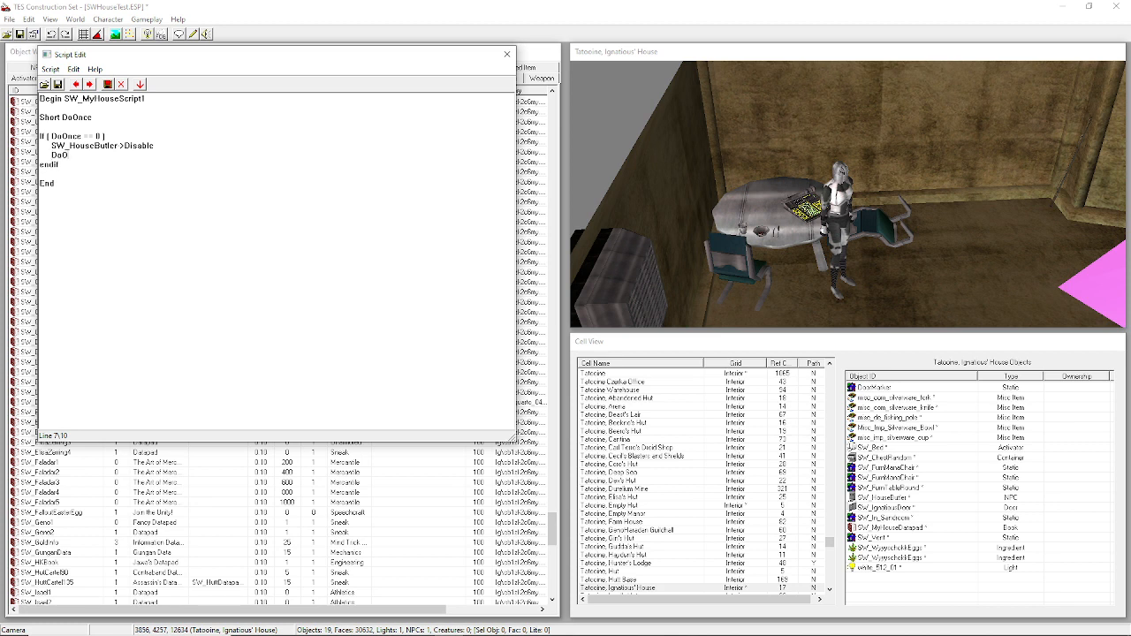
{"action": "key", "text": "BackSpace"}
{"action": "key", "text": "BackSpace"}
{"action": "key", "text": "BackSpace"}
{"action": "type", "text": "Set DoOnce to 1"}
{"action": "left_click", "coordinate": [507, 54]}
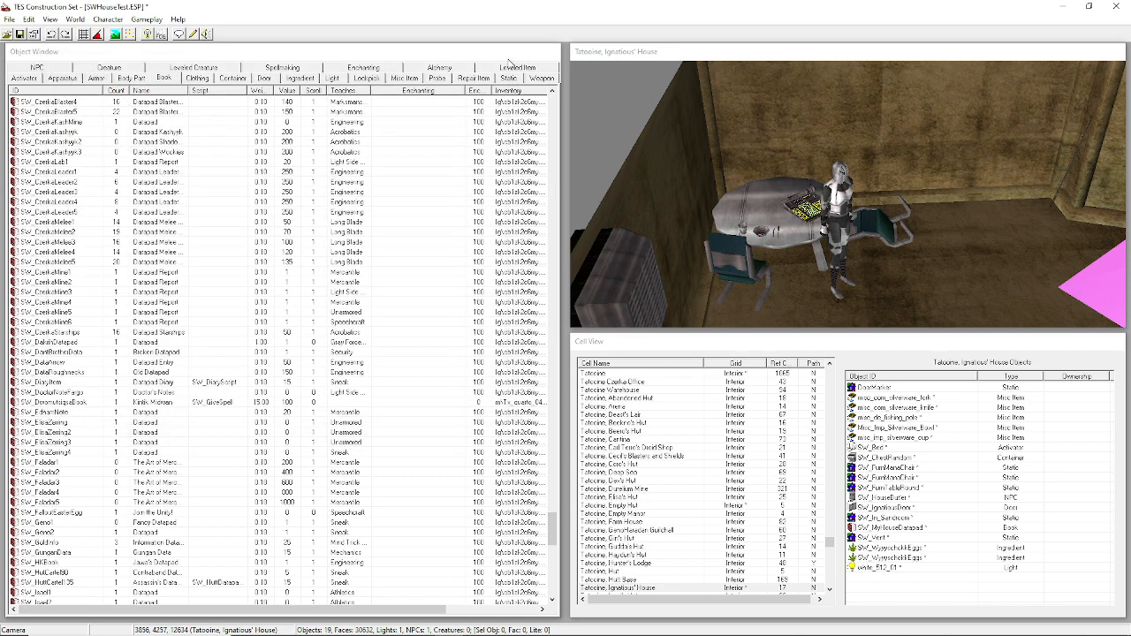
Assign the new house script to the SW_HouseButler sentry droid and save the NPC.
{"action": "double_click", "coordinate": [851, 201]}
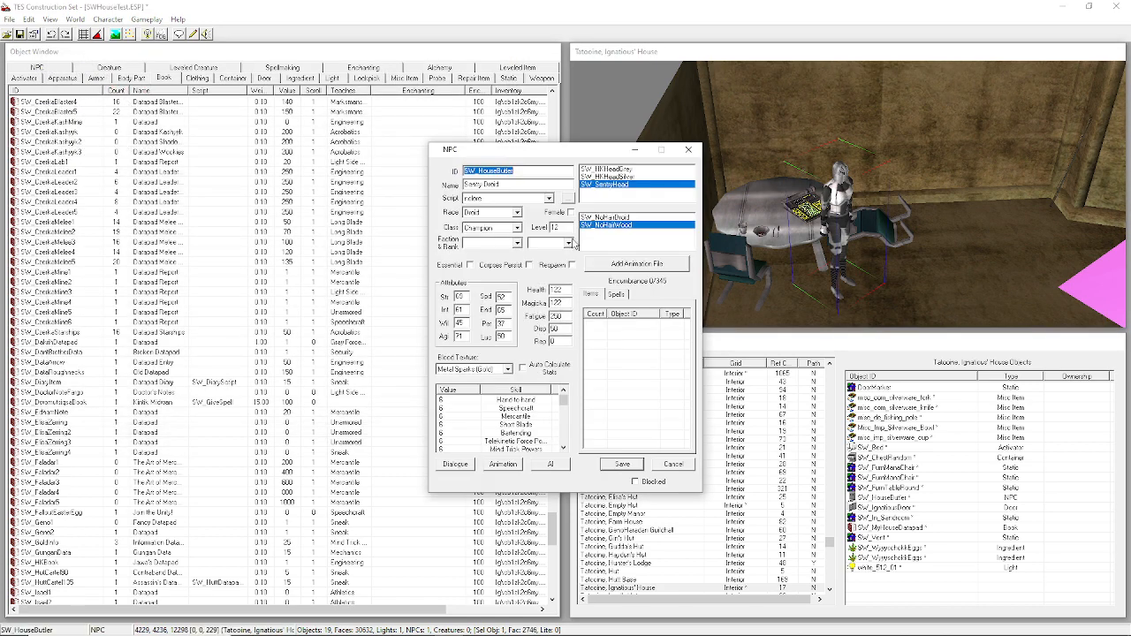
{"action": "left_click", "coordinate": [505, 203]}
{"action": "left_click", "coordinate": [505, 205]}
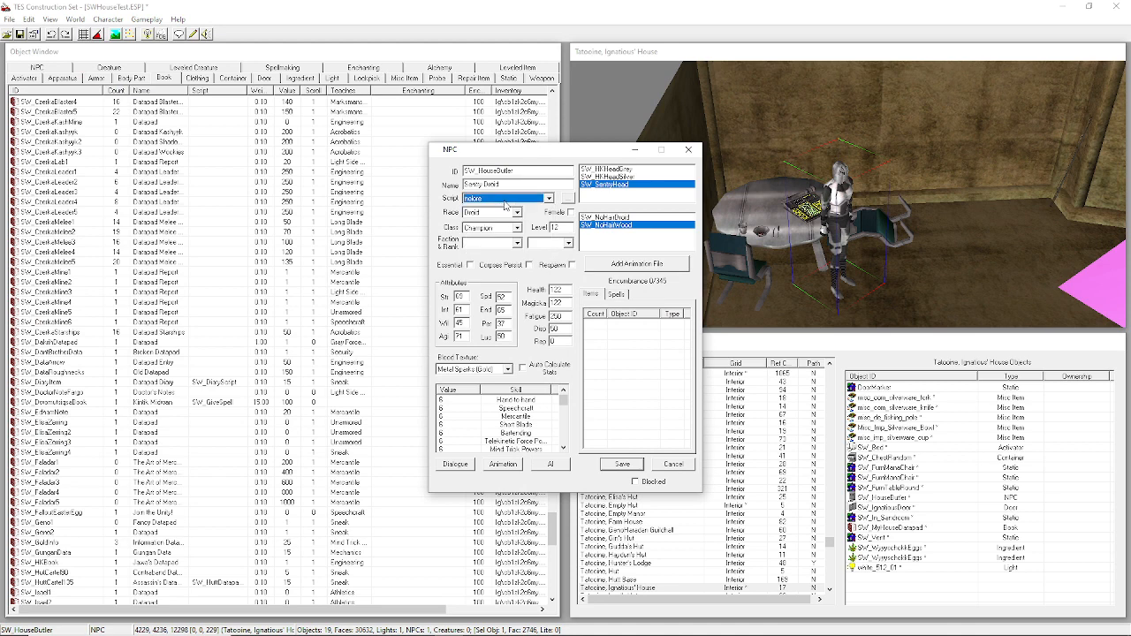
{"action": "type", "text": "sw_m"}
{"action": "left_click", "coordinate": [622, 464]}
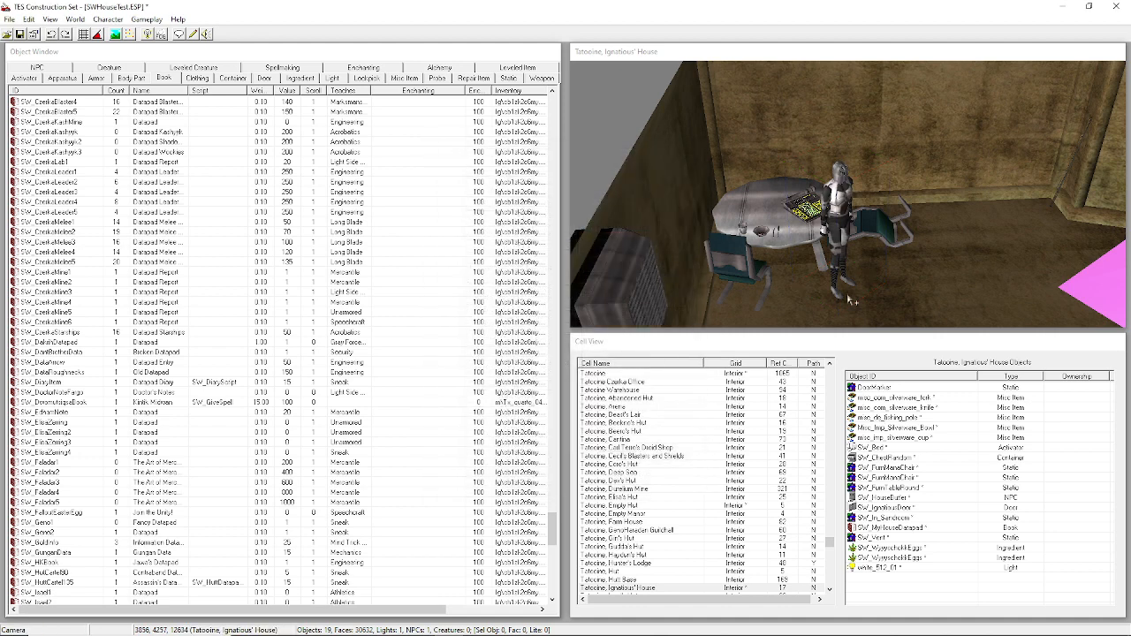
Open the existing script SW_MyHouseScript1 in the script editor.
{"action": "left_click", "coordinate": [191, 34]}
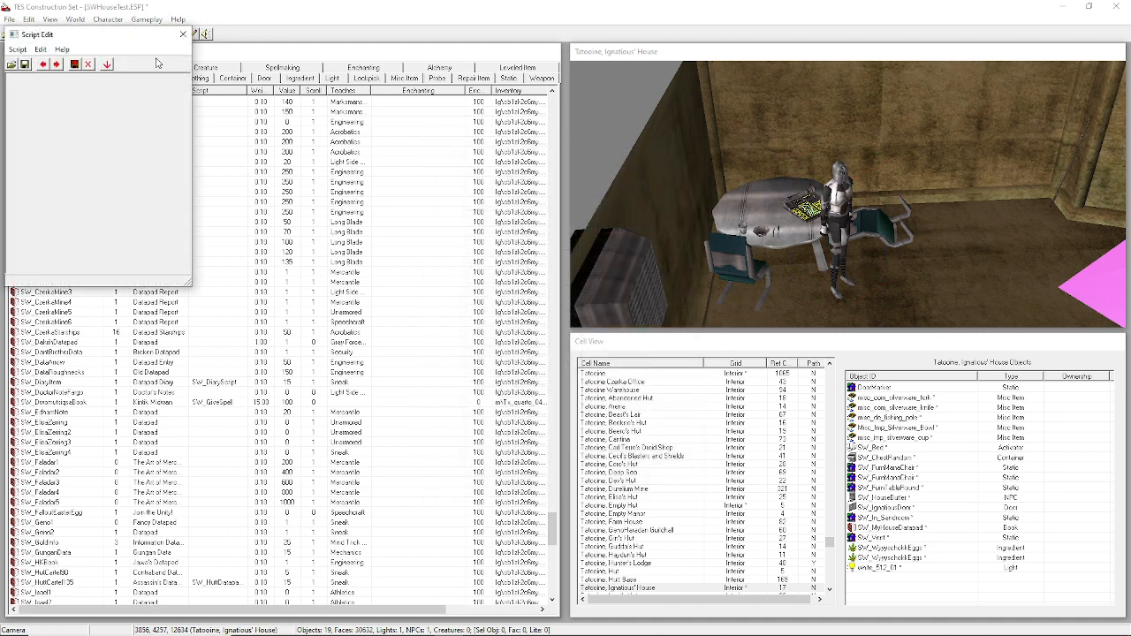
{"action": "left_click", "coordinate": [25, 64]}
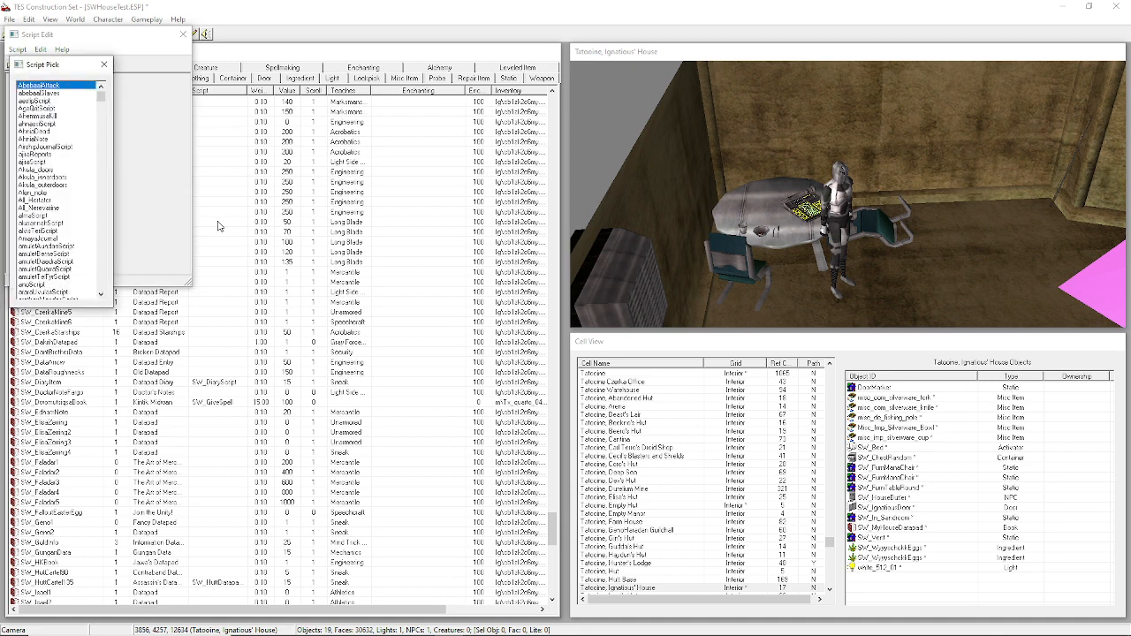
{"action": "type", "text": "sw_y"}
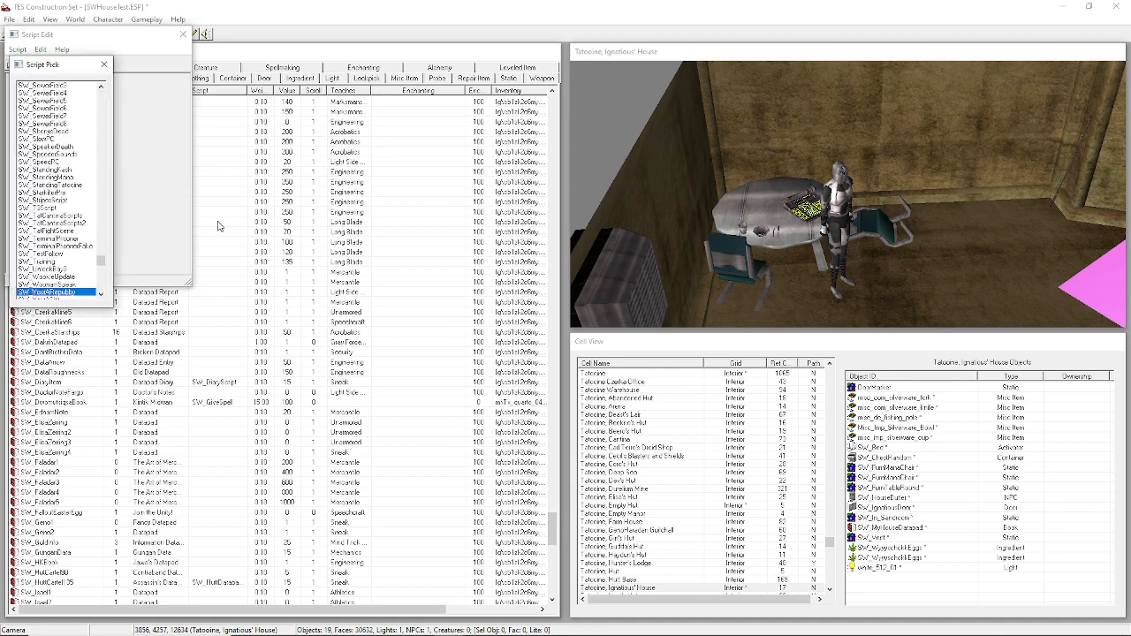
{"action": "type", "text": "my"}
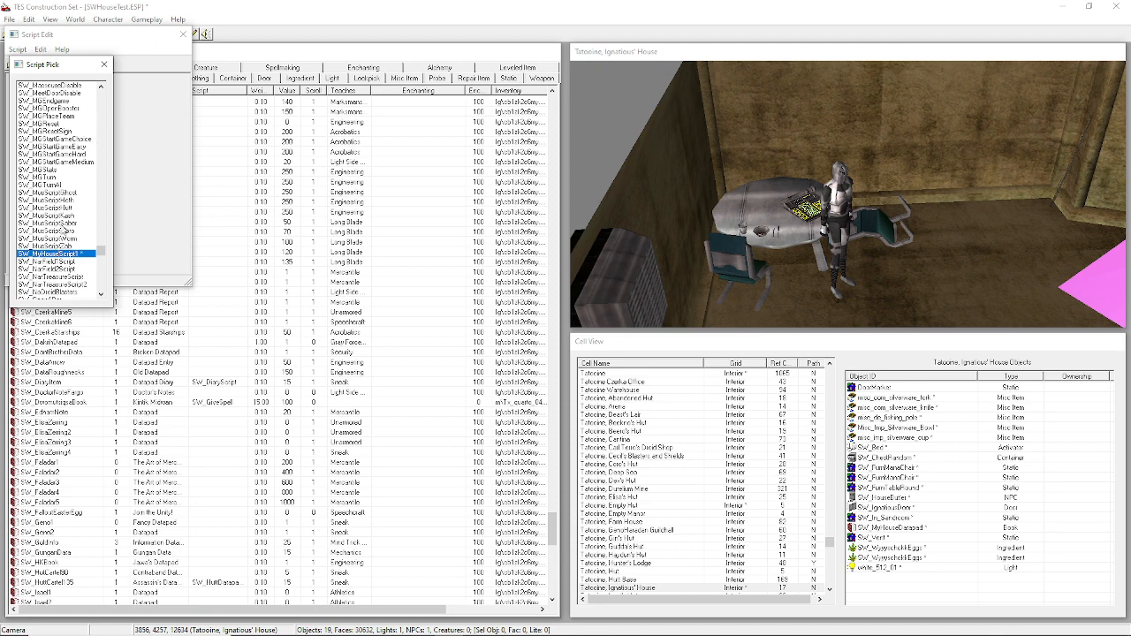
{"action": "double_click", "coordinate": [56, 253]}
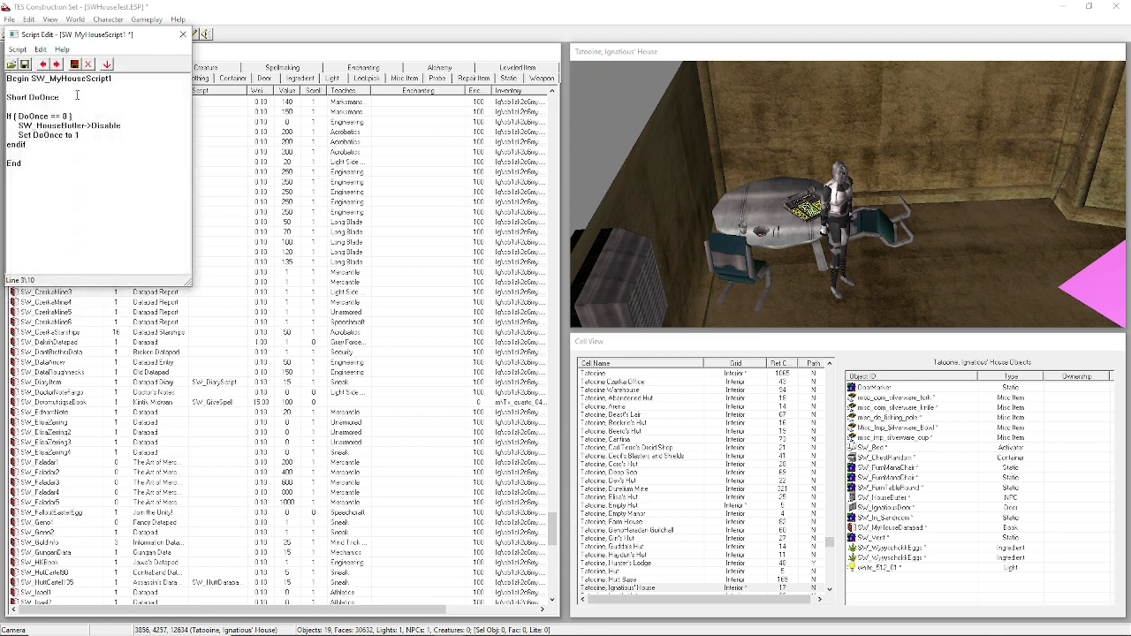
Declare the variable "Short NoLore" below "Short DoOnce", save the script and close the script editor.
{"action": "key", "text": "Return"}
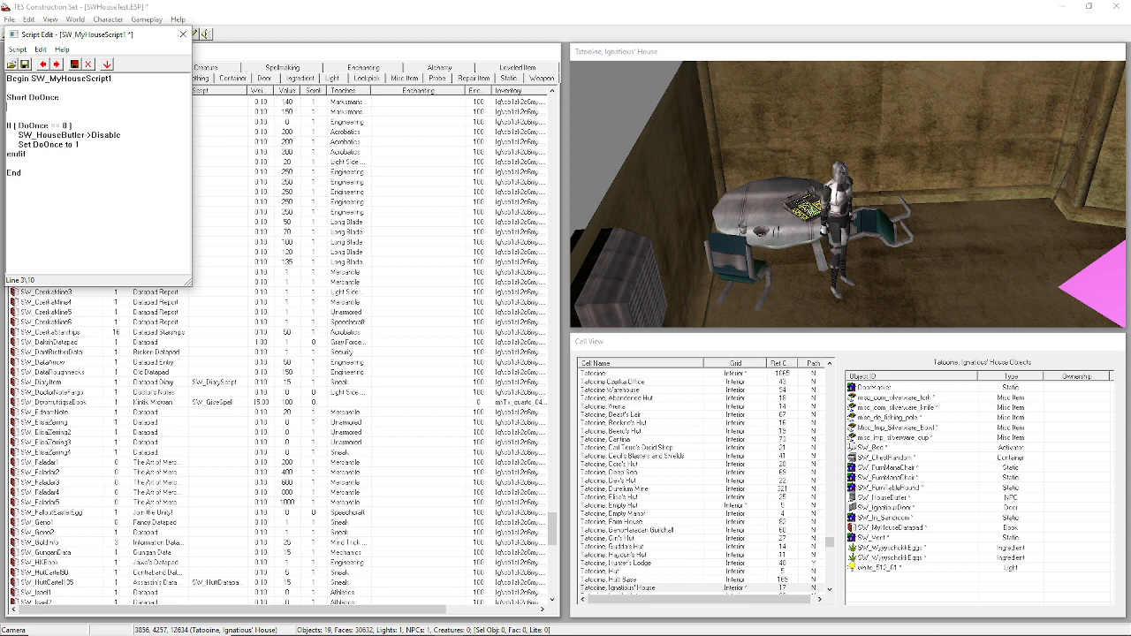
{"action": "type", "text": "Short NoLore"}
{"action": "left_click_drag", "start_coordinate": [29, 107], "coordinate": [61, 107]}
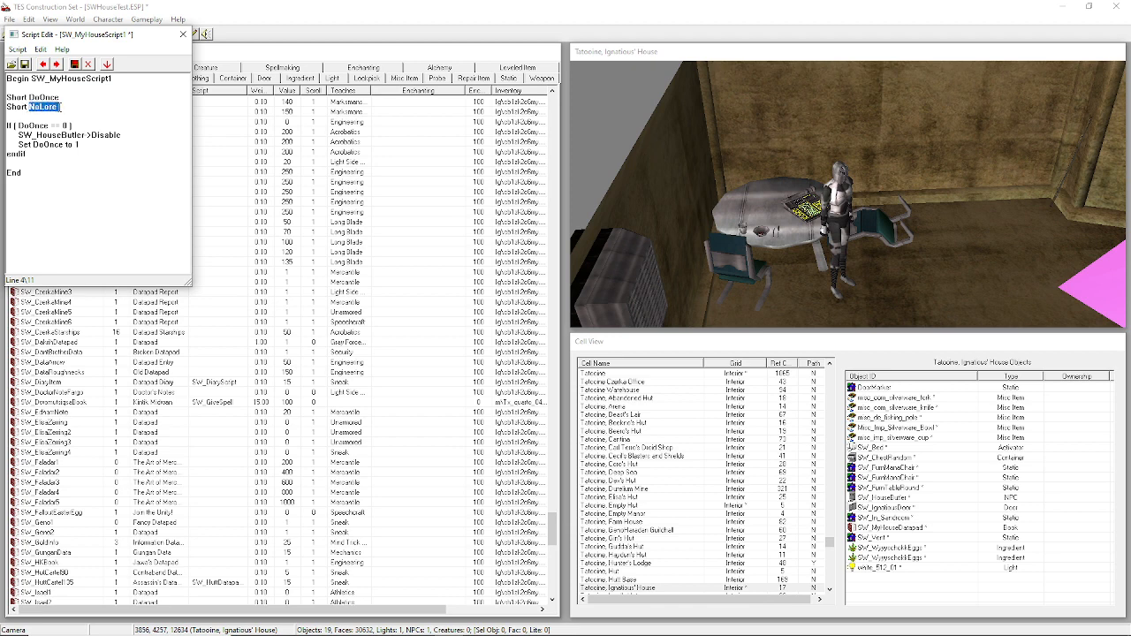
{"action": "left_click", "coordinate": [74, 177]}
{"action": "left_click", "coordinate": [26, 65]}
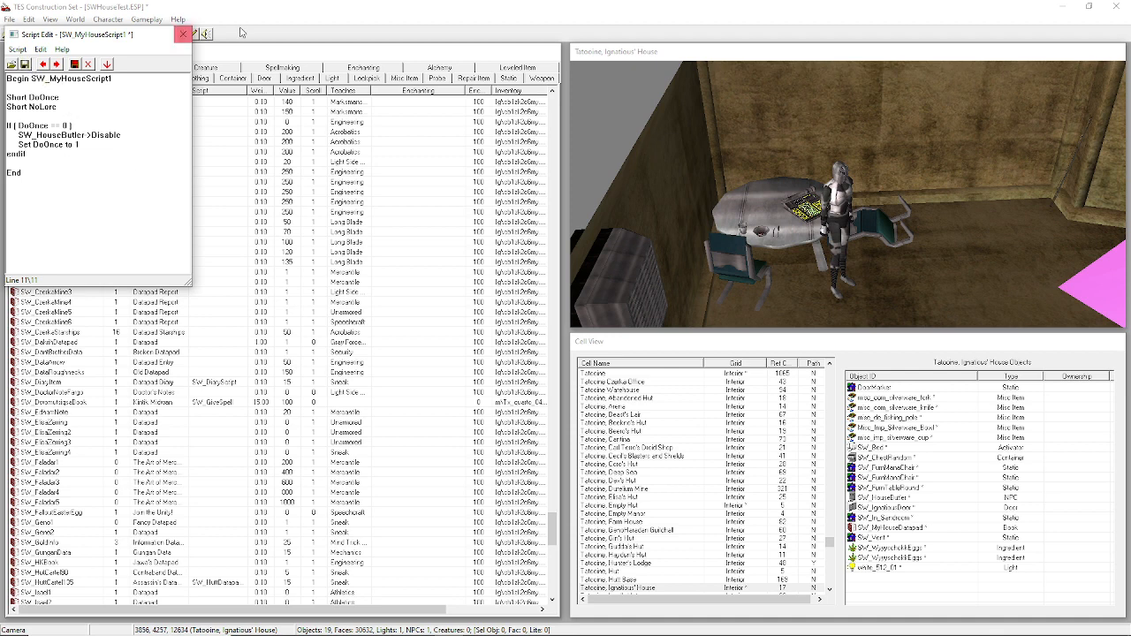
{"action": "left_click", "coordinate": [182, 34]}
{"action": "left_click", "coordinate": [829, 205]}
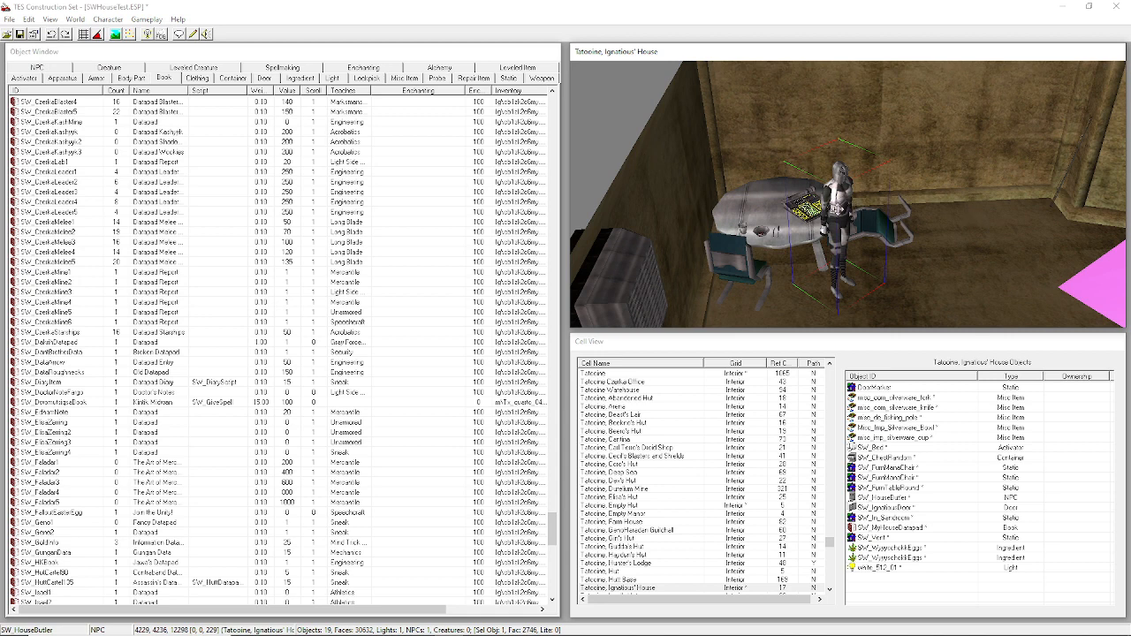
{"action": "middle_click_drag", "start_coordinate": [831, 205], "coordinate": [801, 94], "text": "shift"}
{"action": "scroll", "coordinate": [886, 205], "scroll_direction": "down", "scroll_amount": 3}
{"action": "left_click", "coordinate": [737, 118]}
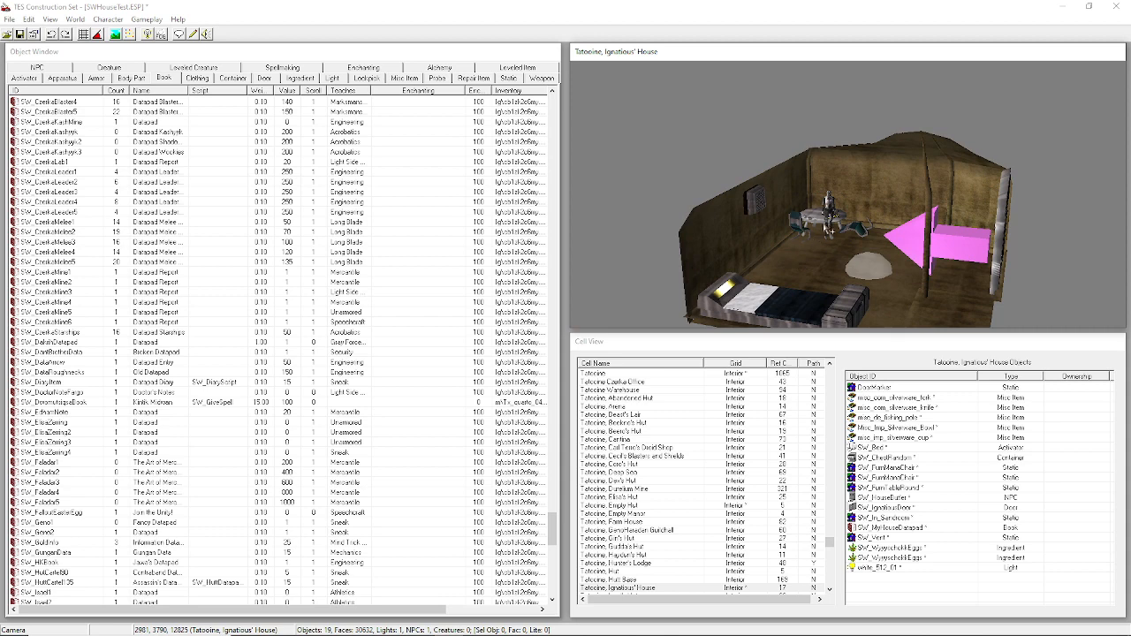
Load the interior cell "Tatooine, Carl Terro's Droid Shop" for viewing, continuing past the creature animation warning.
{"action": "double_click", "coordinate": [642, 448]}
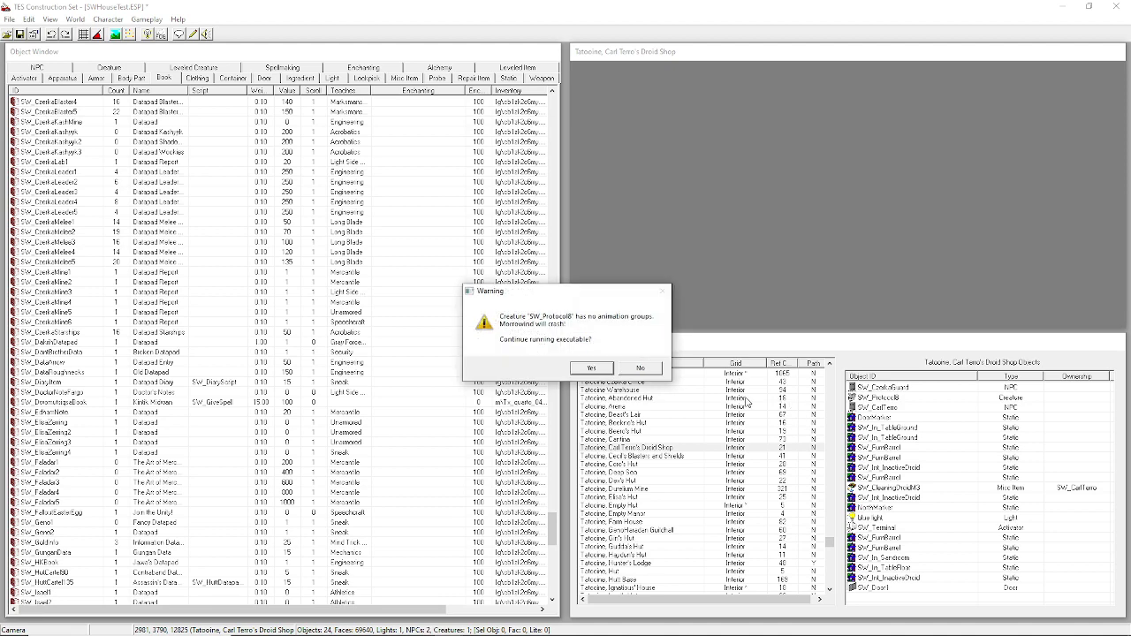
{"action": "left_click", "coordinate": [601, 371]}
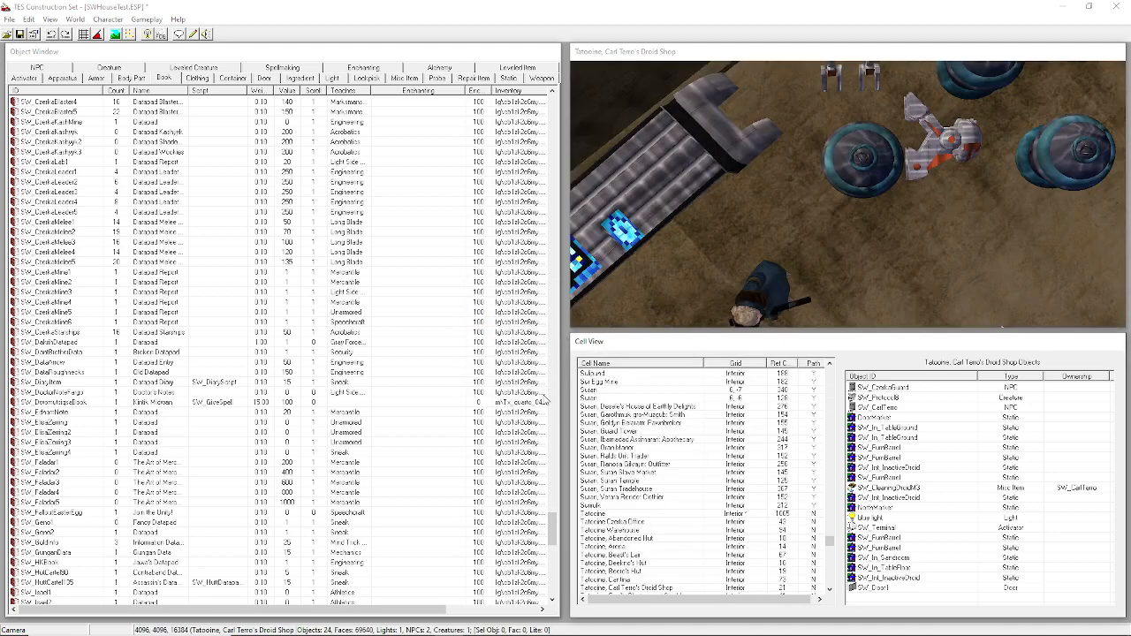
Examine the droid shop interior and the area around the shopkeeper NPC.
{"action": "left_click", "coordinate": [885, 144]}
{"action": "key", "text": "shift"}
{"action": "scroll", "coordinate": [847, 277], "scroll_direction": "down", "scroll_amount": 5}
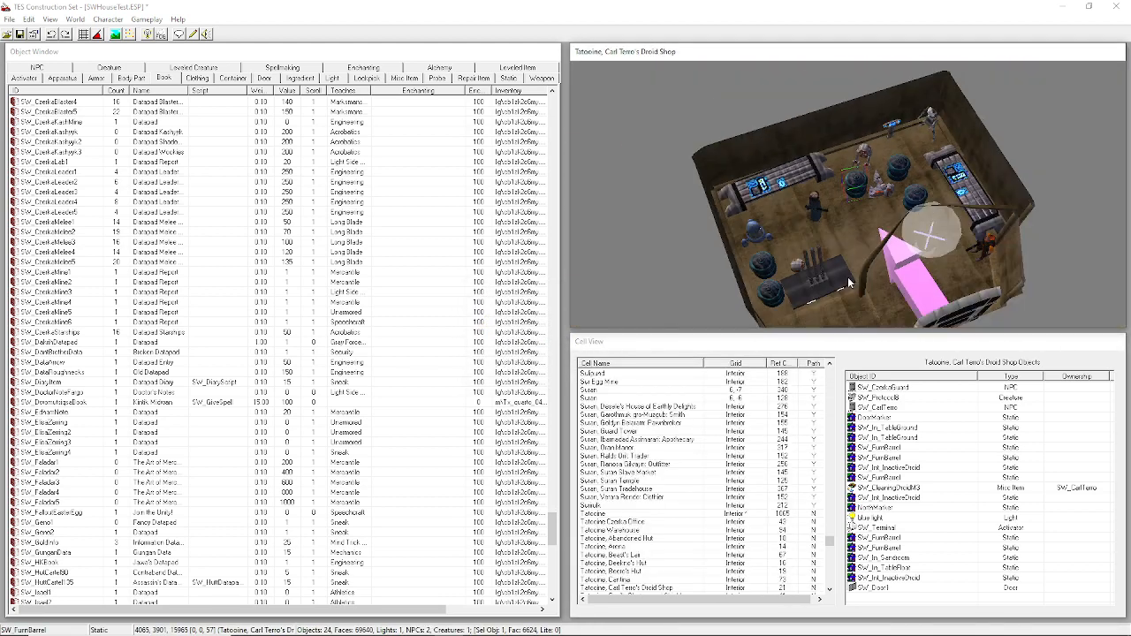
{"action": "key", "text": "shift"}
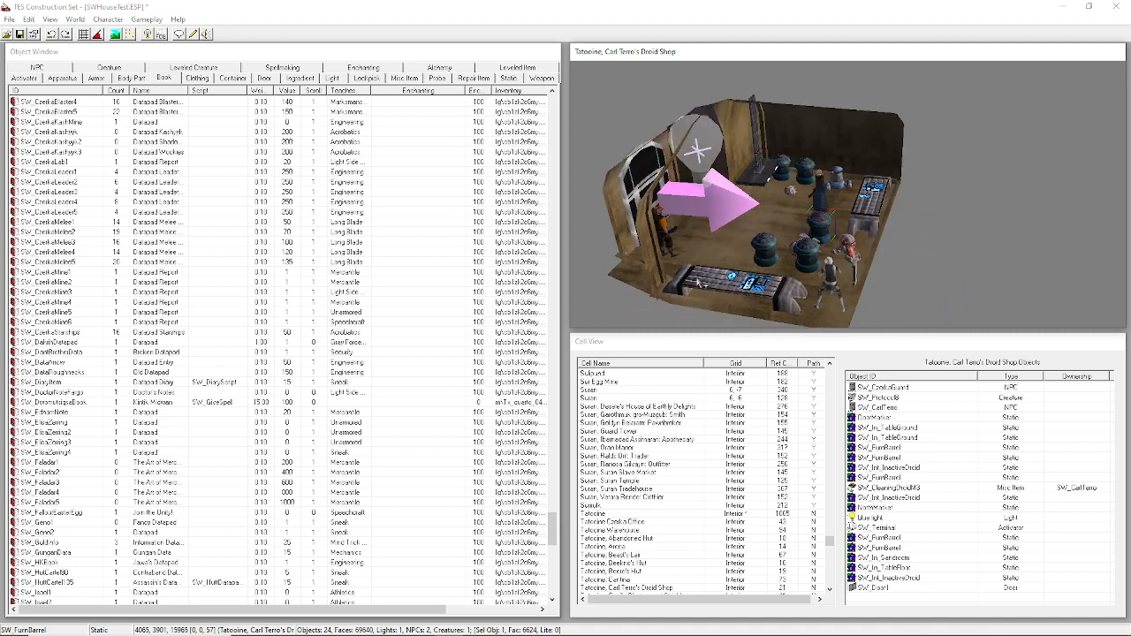
{"action": "left_click", "coordinate": [831, 199]}
{"action": "scroll", "coordinate": [831, 207], "scroll_direction": "up", "scroll_amount": 4}
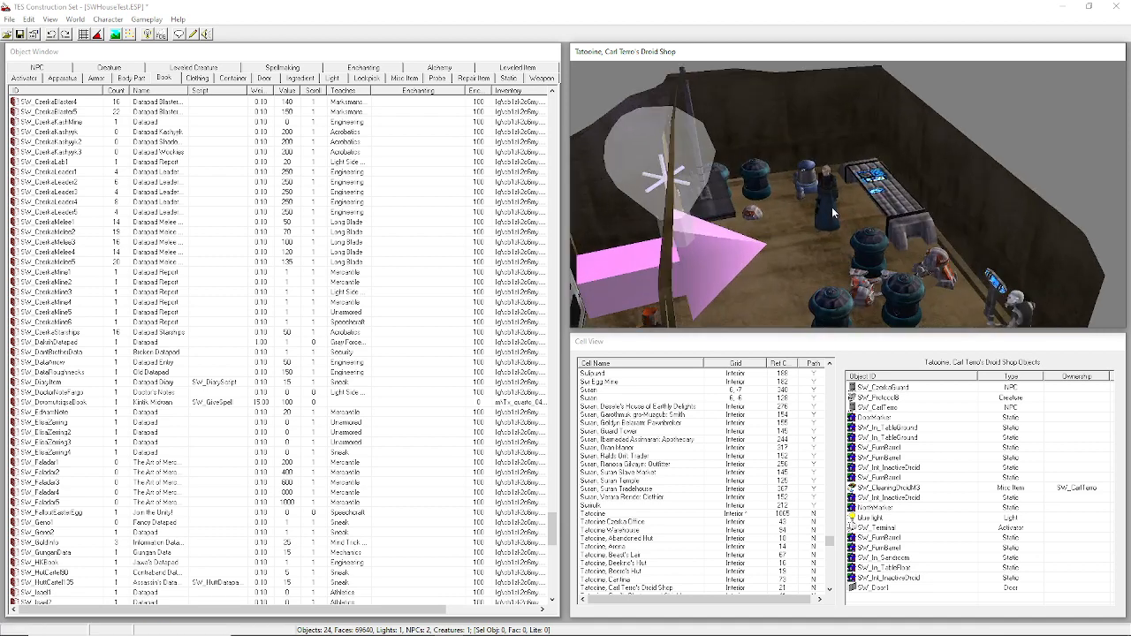
{"action": "key", "text": "shift"}
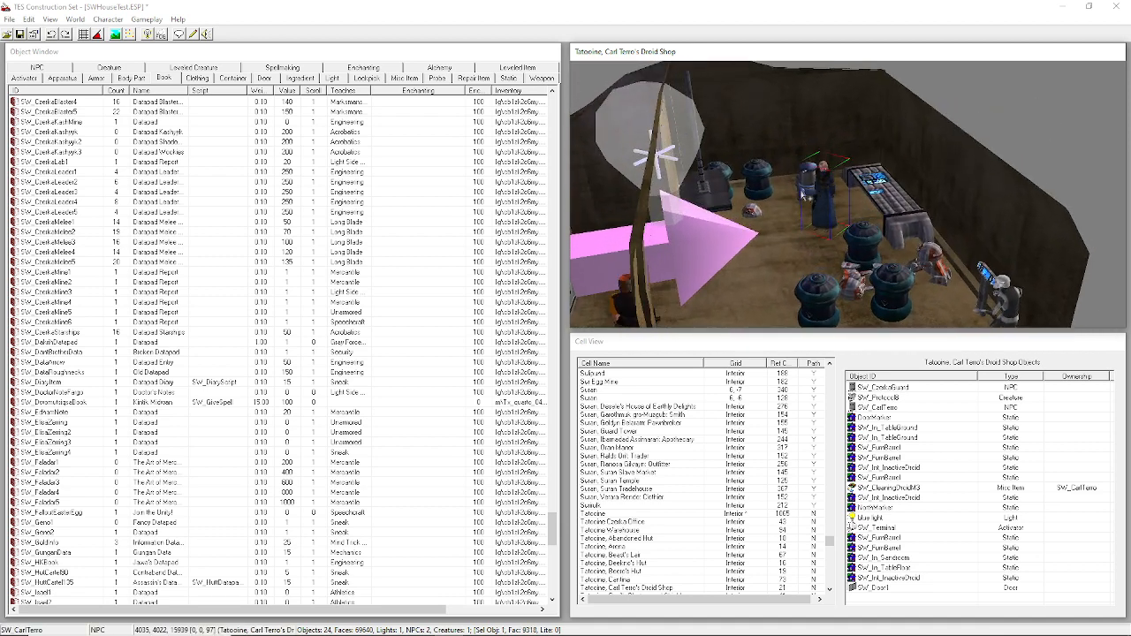
{"action": "scroll", "coordinate": [783, 226], "scroll_direction": "up", "scroll_amount": 3}
{"action": "key", "text": "d"}
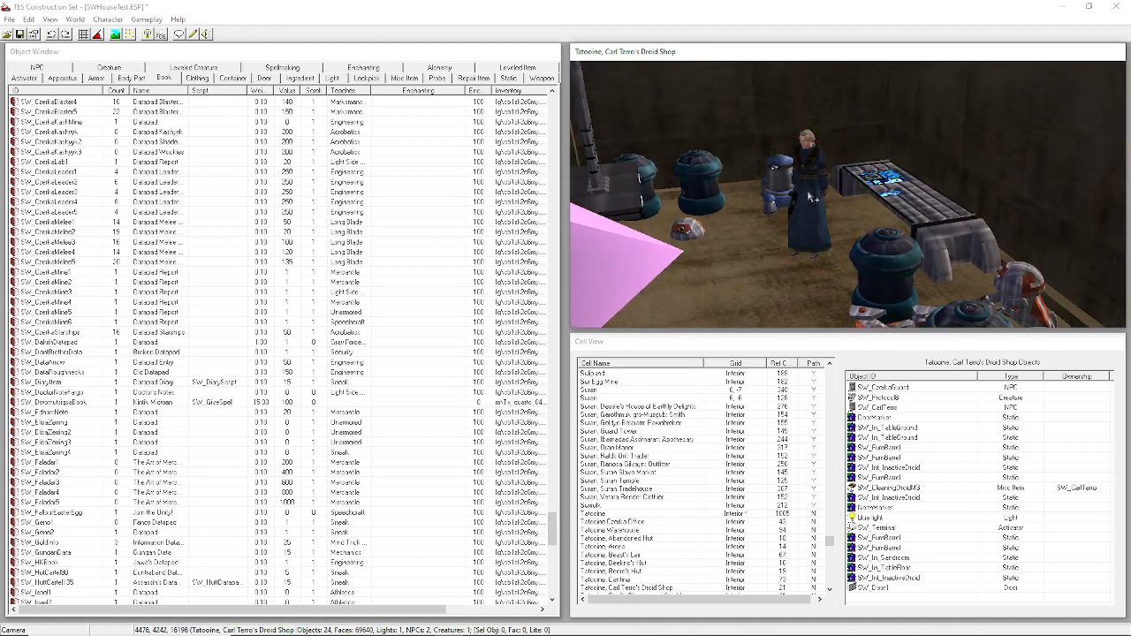
{"action": "middle_click_drag", "start_coordinate": [804, 200], "coordinate": [807, 210]}
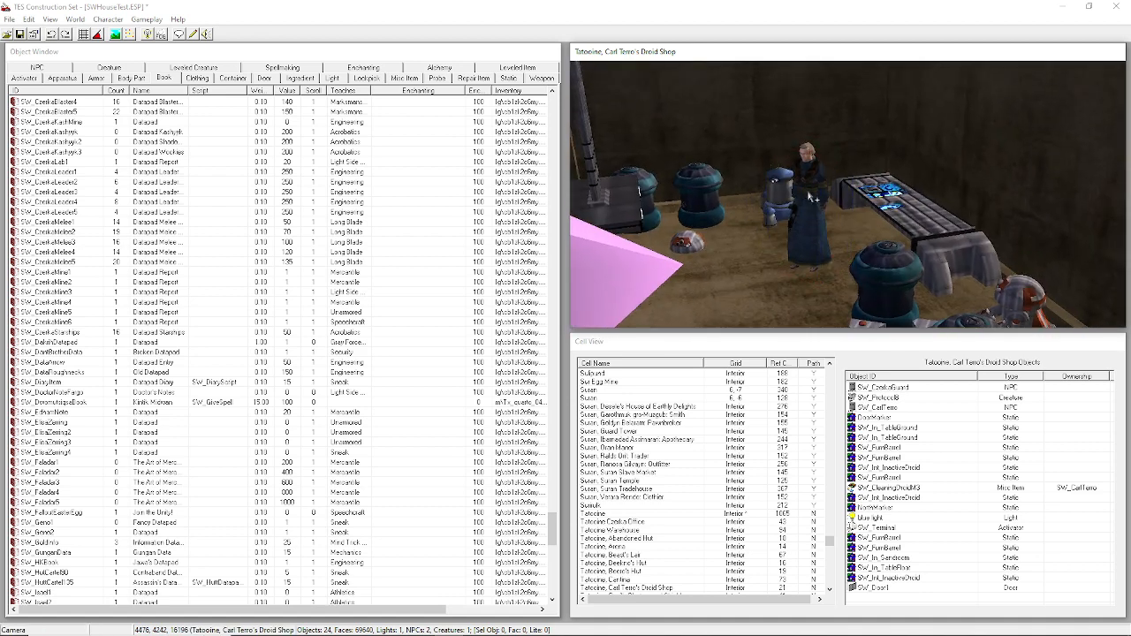
Open the shopkeeper NPC SW_CarlTerro and bring up the dialogue filtered for this character.
{"action": "double_click", "coordinate": [807, 191]}
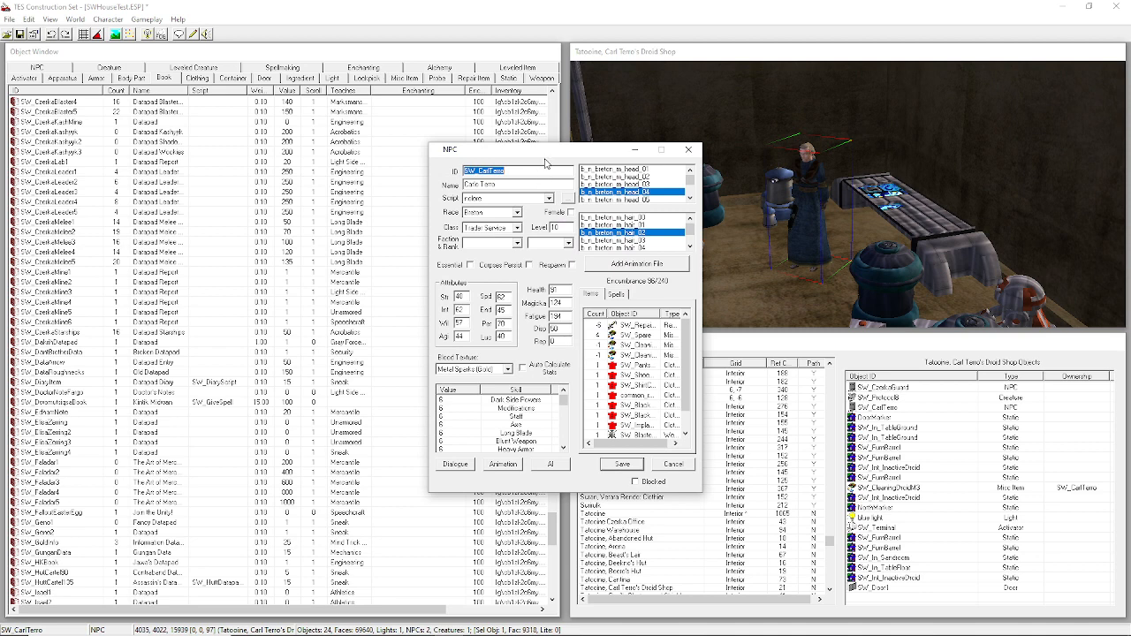
{"action": "left_click", "coordinate": [622, 465]}
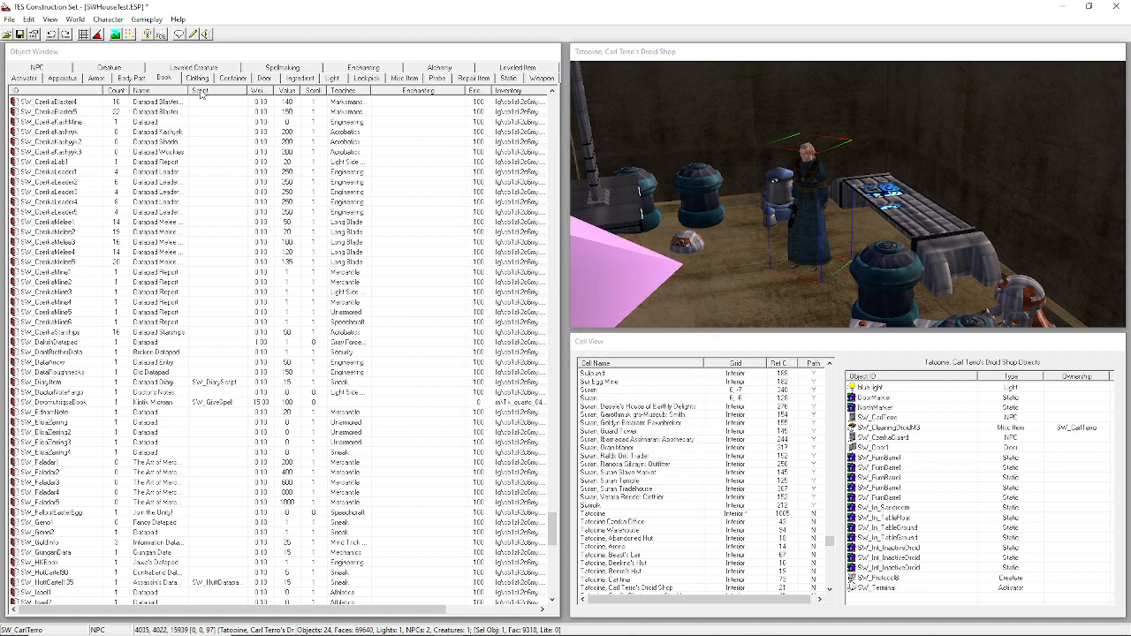
{"action": "left_click", "coordinate": [181, 36]}
{"action": "left_click", "coordinate": [832, 123]}
{"action": "double_click", "coordinate": [820, 174]}
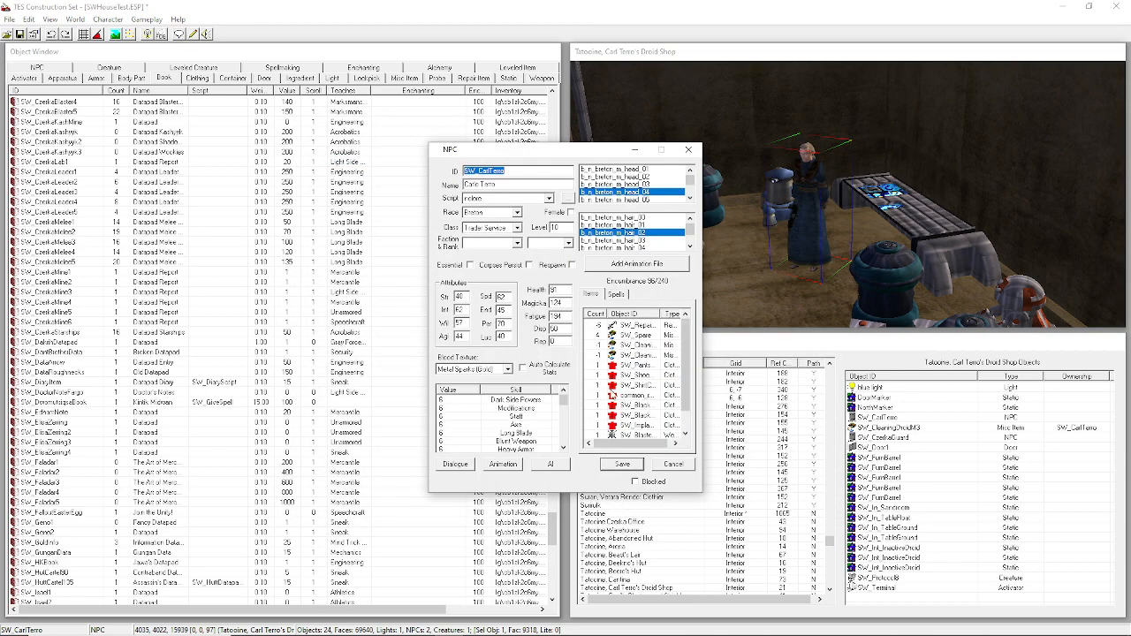
{"action": "left_click", "coordinate": [456, 463]}
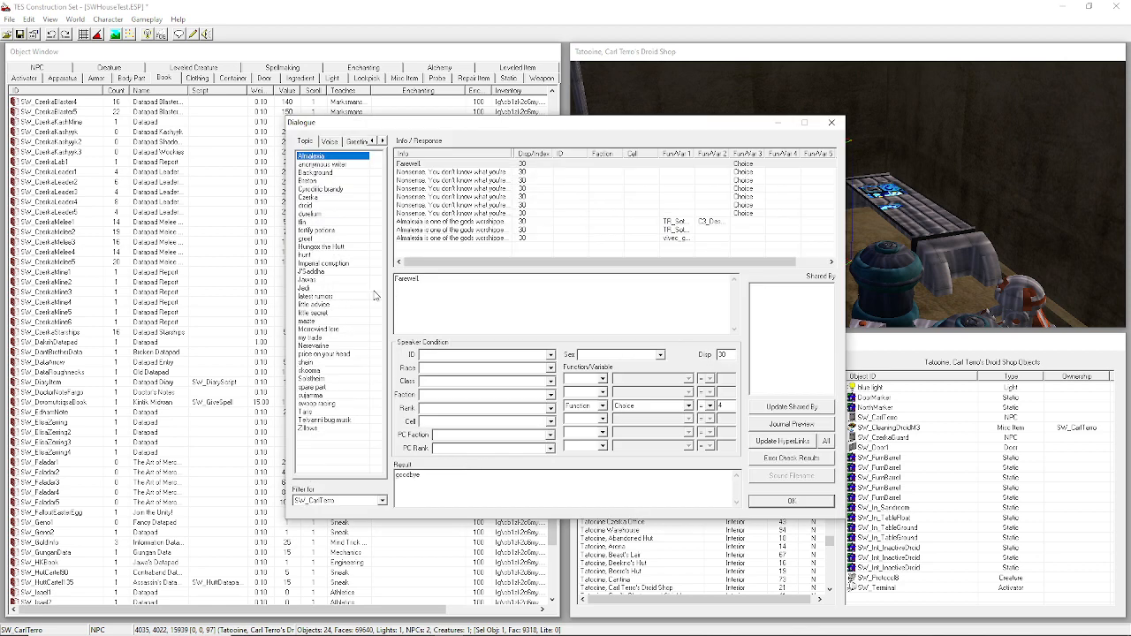
Display the SW_CarlTerro response under Greeting 7 that advertises the droids for sale.
{"action": "left_click", "coordinate": [351, 141]}
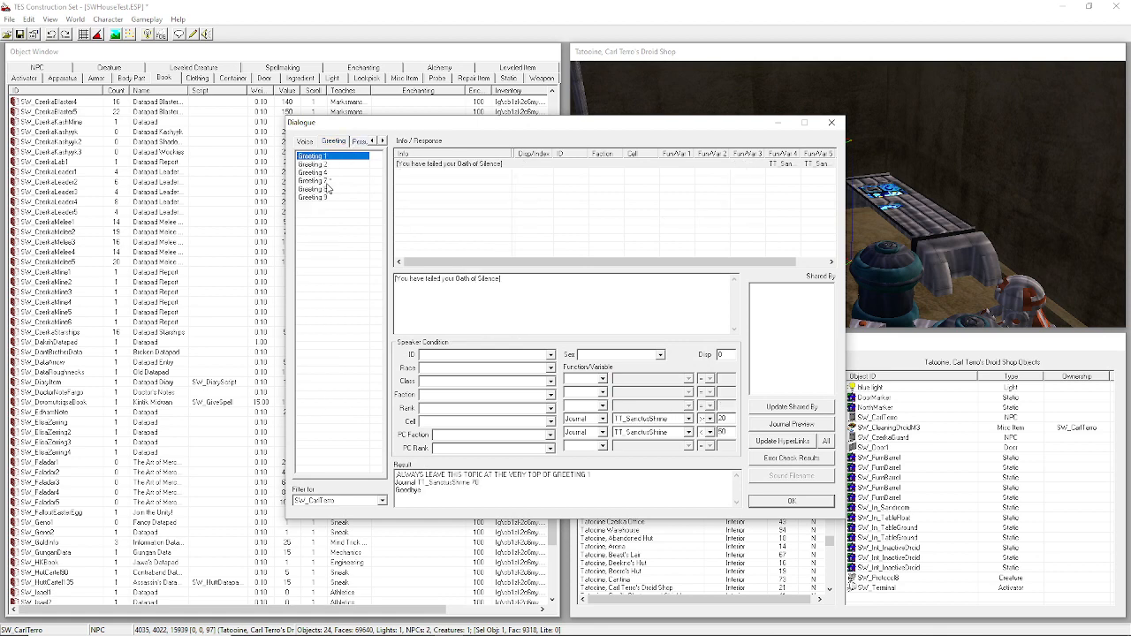
{"action": "left_click", "coordinate": [324, 181]}
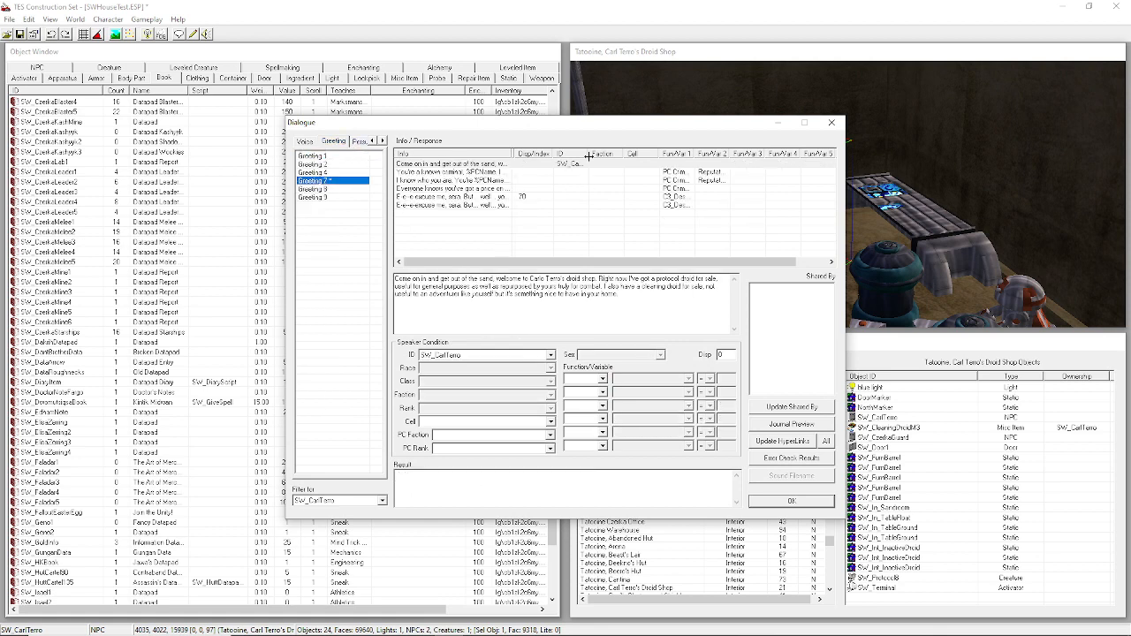
{"action": "left_click", "coordinate": [527, 164]}
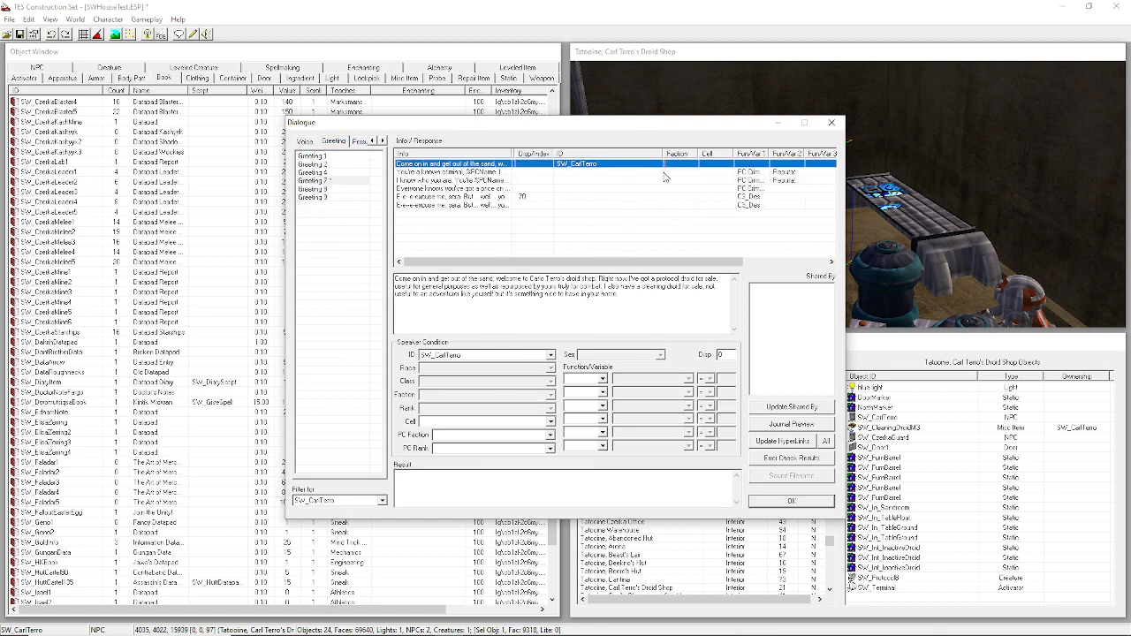
{"action": "left_click", "coordinate": [683, 320]}
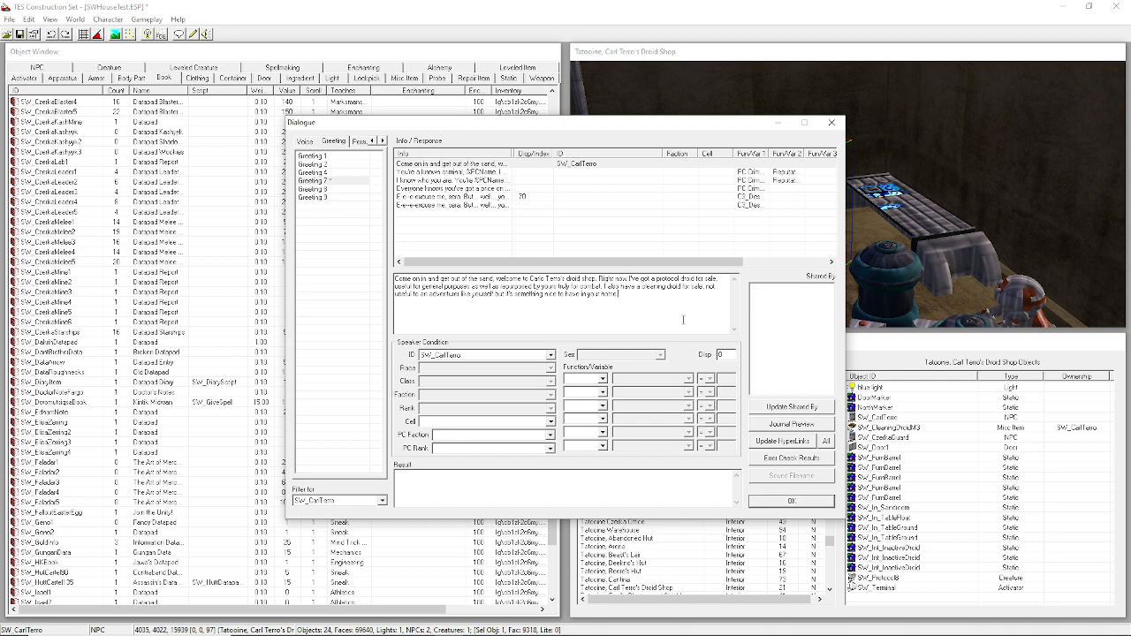
Try to add a new response to Greeting 7 while the dialogue is filtered for SW_CarlTerro.
{"action": "right_click", "coordinate": [500, 166]}
{"action": "left_click", "coordinate": [525, 173]}
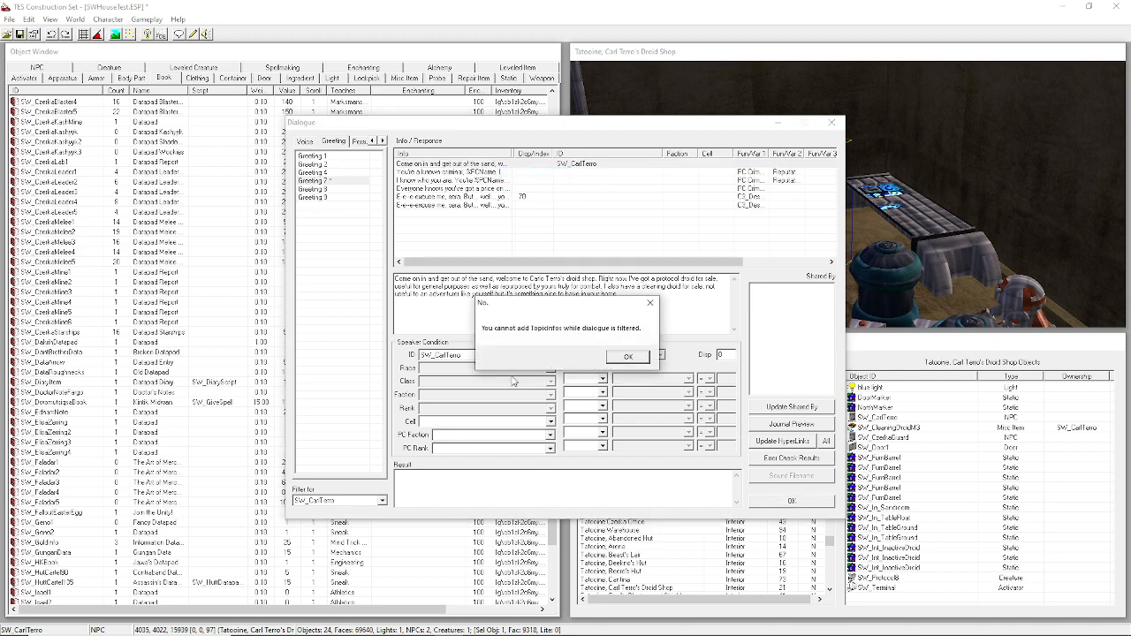
{"action": "left_click", "coordinate": [624, 357]}
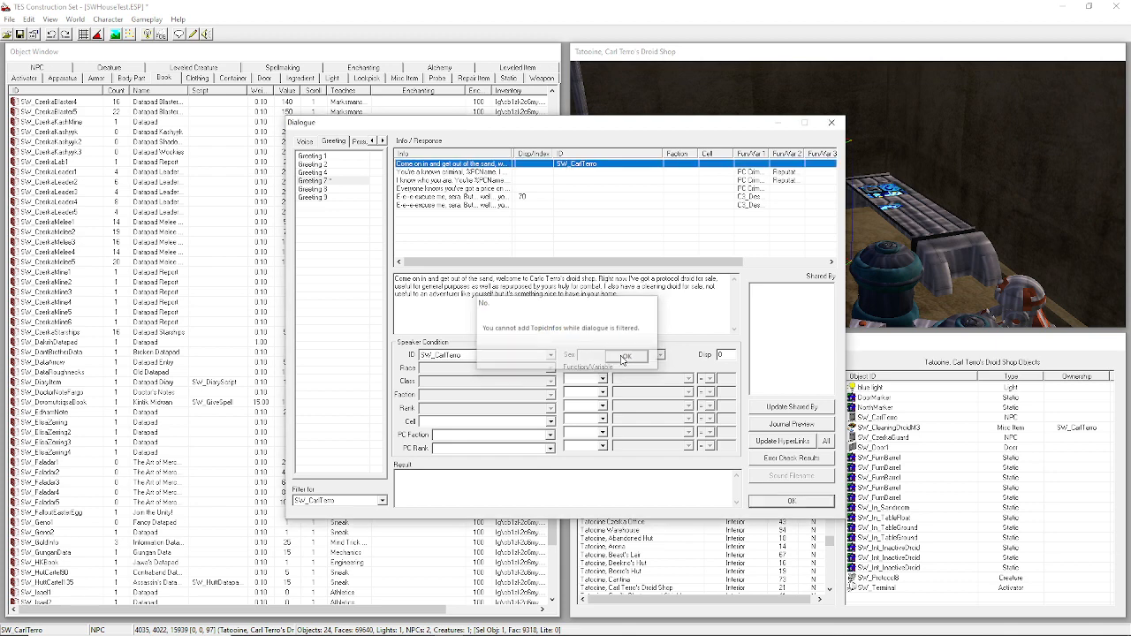
{"action": "left_click", "coordinate": [312, 505]}
{"action": "left_click", "coordinate": [313, 509]}
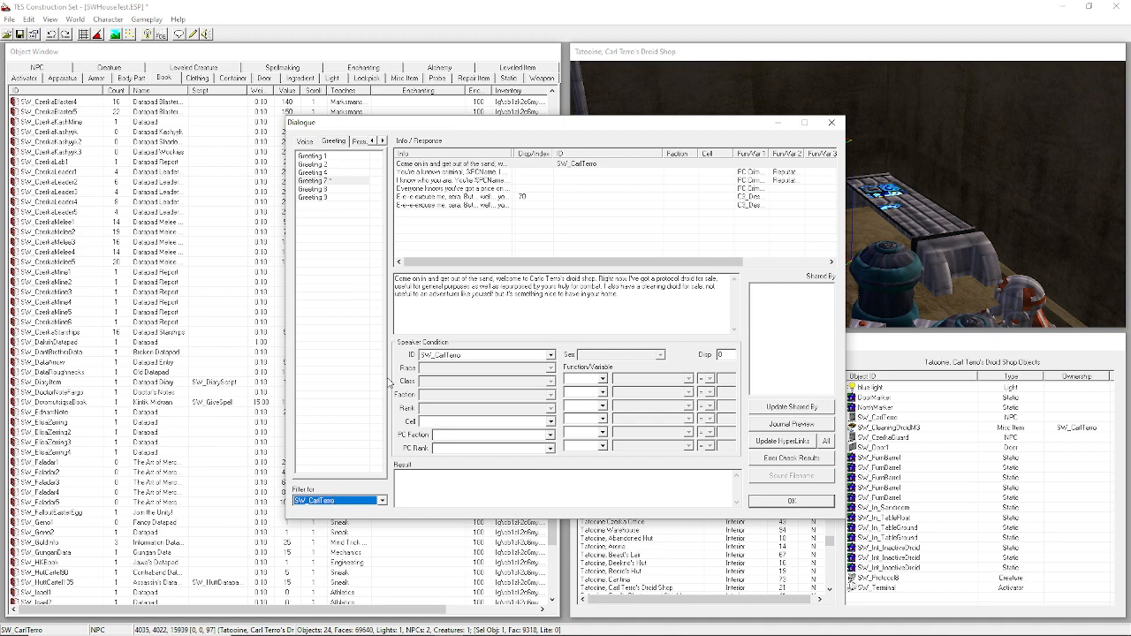
Copy the phrase "cleaning droid" from the text of SW_CarlTerro's Greeting 7 response.
{"action": "left_click", "coordinate": [445, 163]}
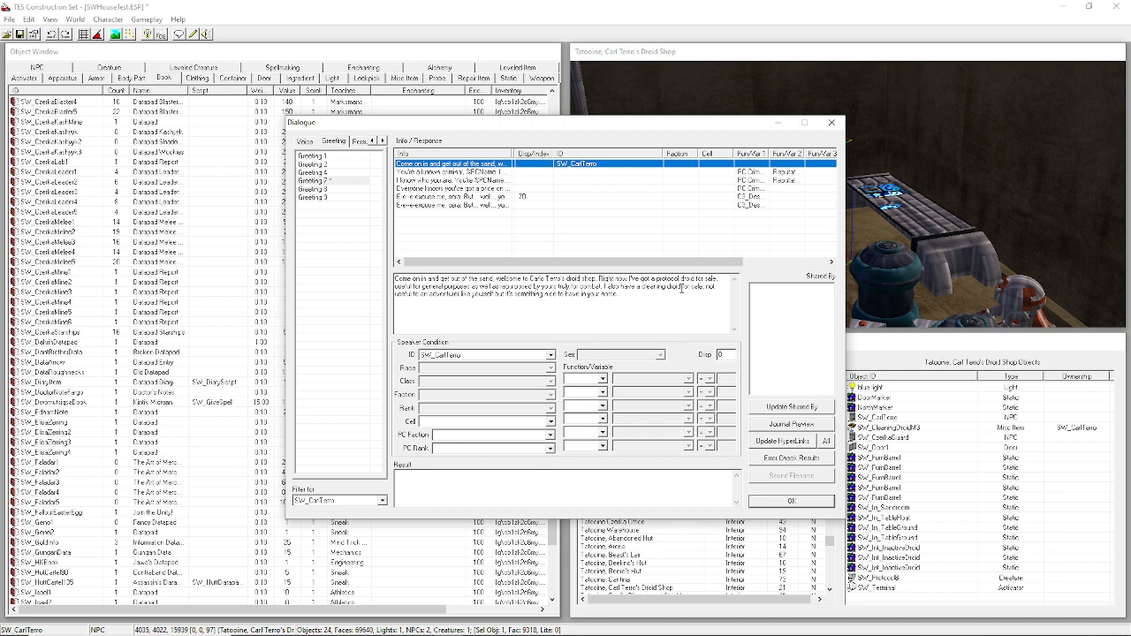
{"action": "left_click_drag", "start_coordinate": [683, 287], "coordinate": [641, 288]}
{"action": "right_click", "coordinate": [649, 306]}
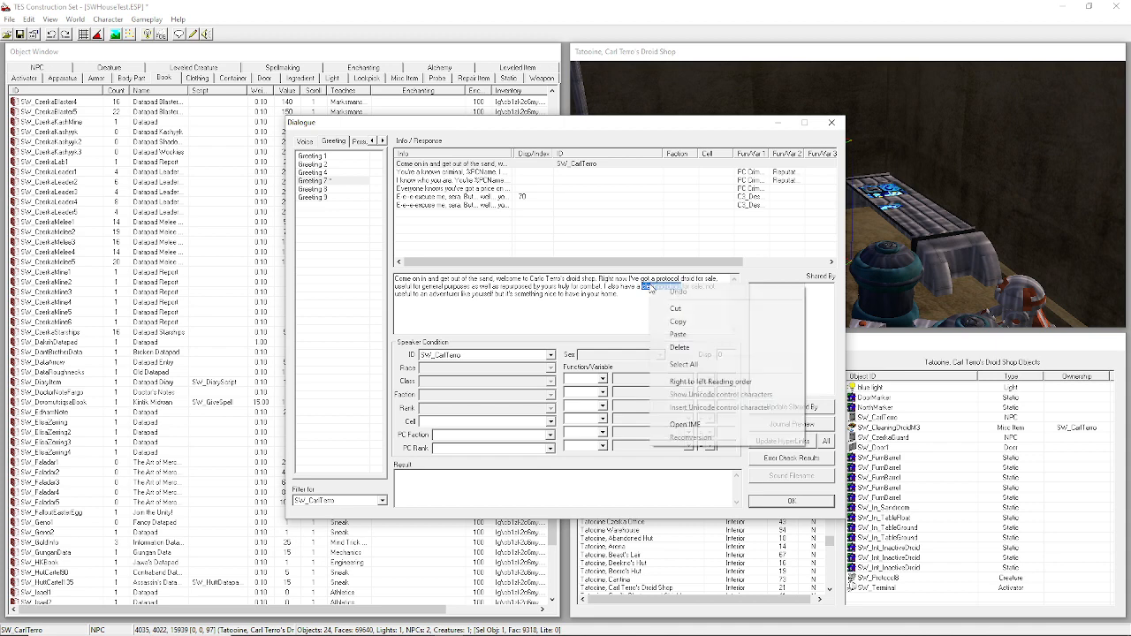
{"action": "left_click", "coordinate": [678, 321]}
{"action": "left_click", "coordinate": [635, 306]}
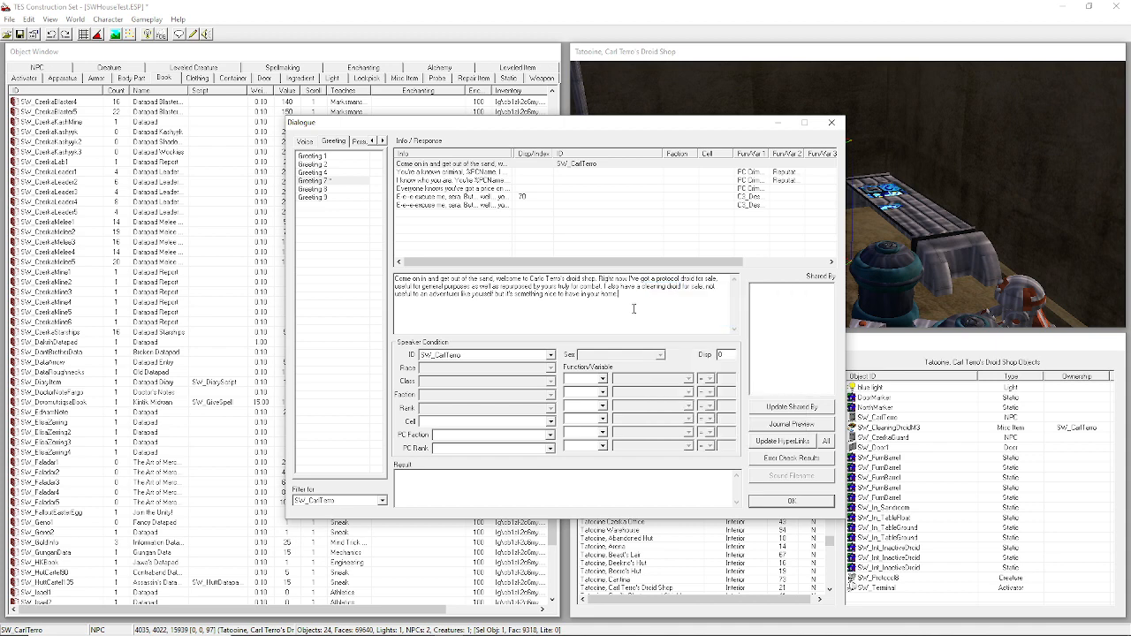
Switch to the dialogue topics and clear the SW_CarlTerro filter by choosing the blank entry.
{"action": "left_click", "coordinate": [354, 509]}
{"action": "left_click", "coordinate": [354, 509]}
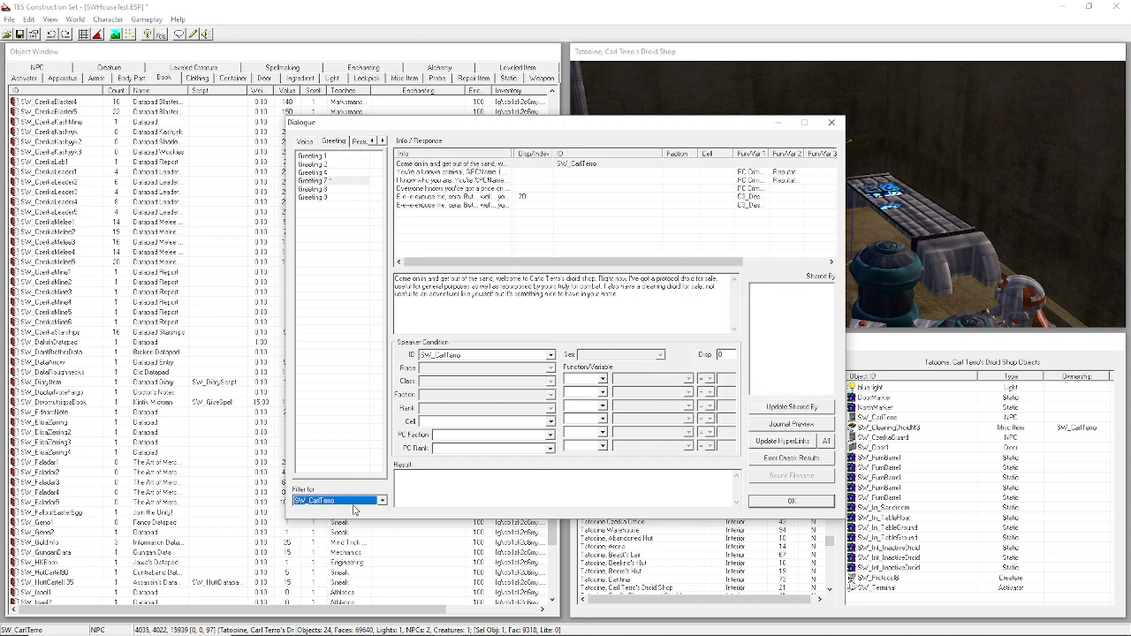
{"action": "left_click", "coordinate": [372, 141]}
{"action": "left_click", "coordinate": [304, 141]}
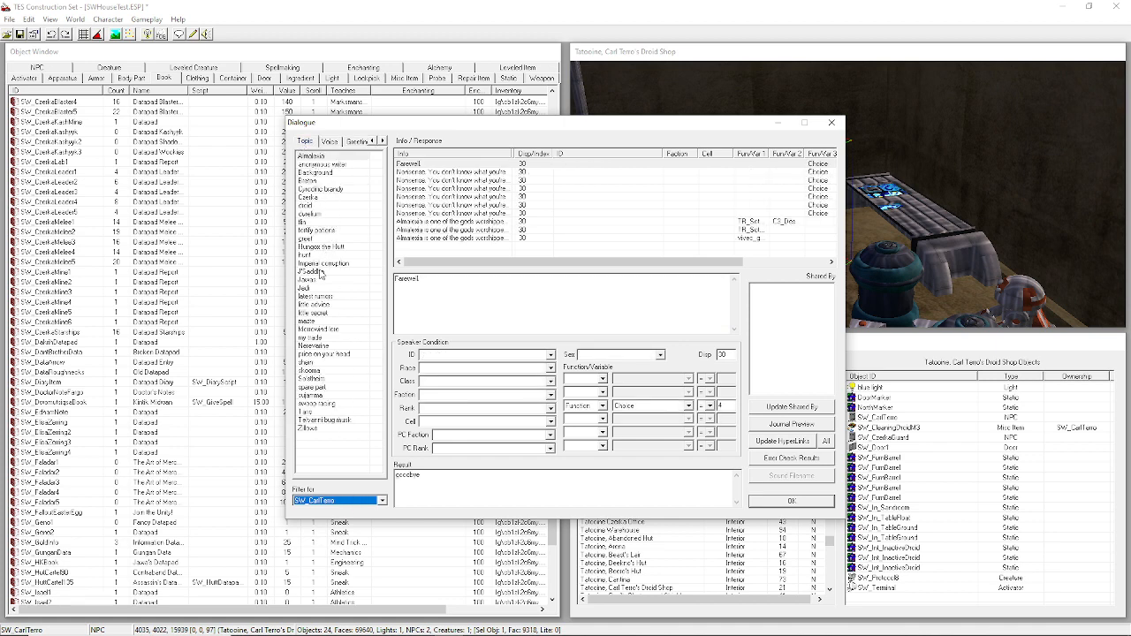
{"action": "left_click", "coordinate": [345, 507]}
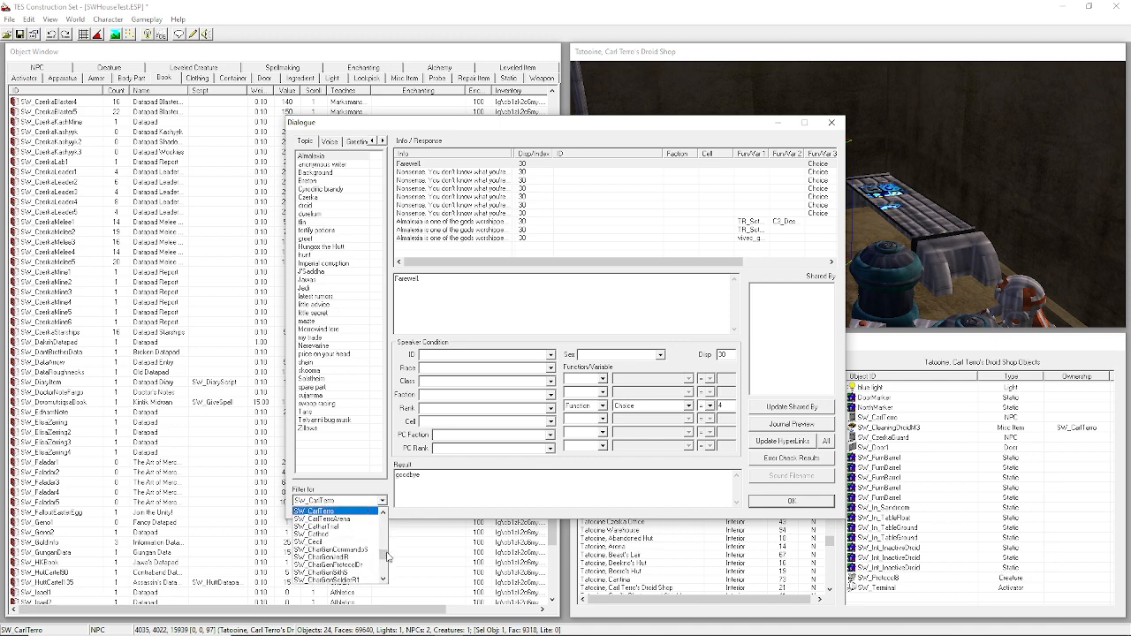
{"action": "left_click_drag", "start_coordinate": [386, 557], "coordinate": [384, 516]}
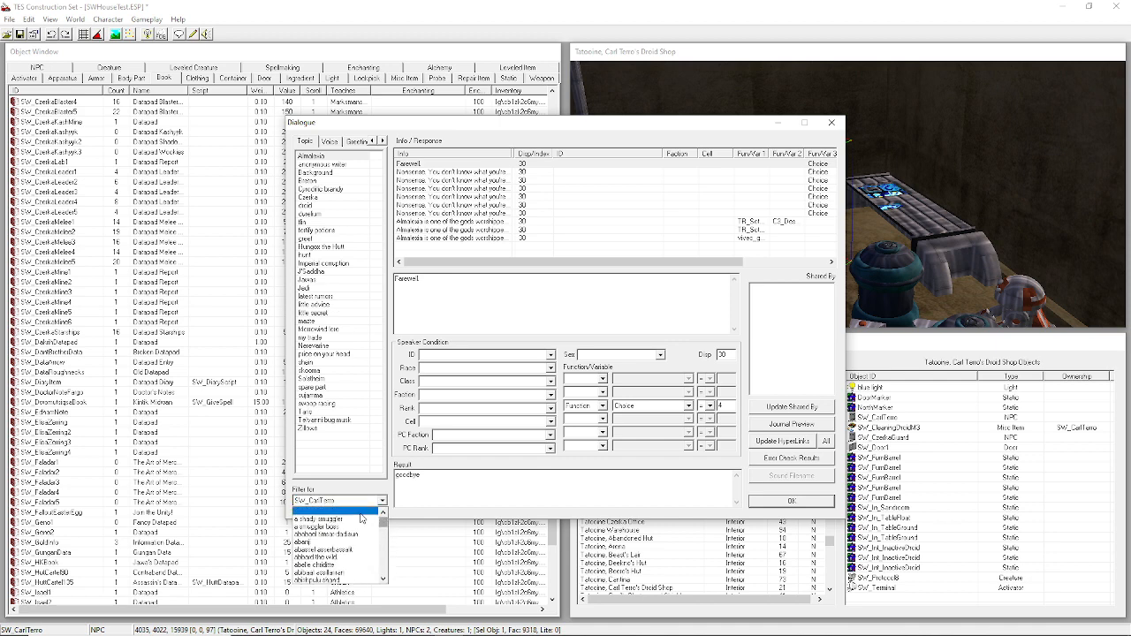
{"action": "left_click", "coordinate": [354, 511]}
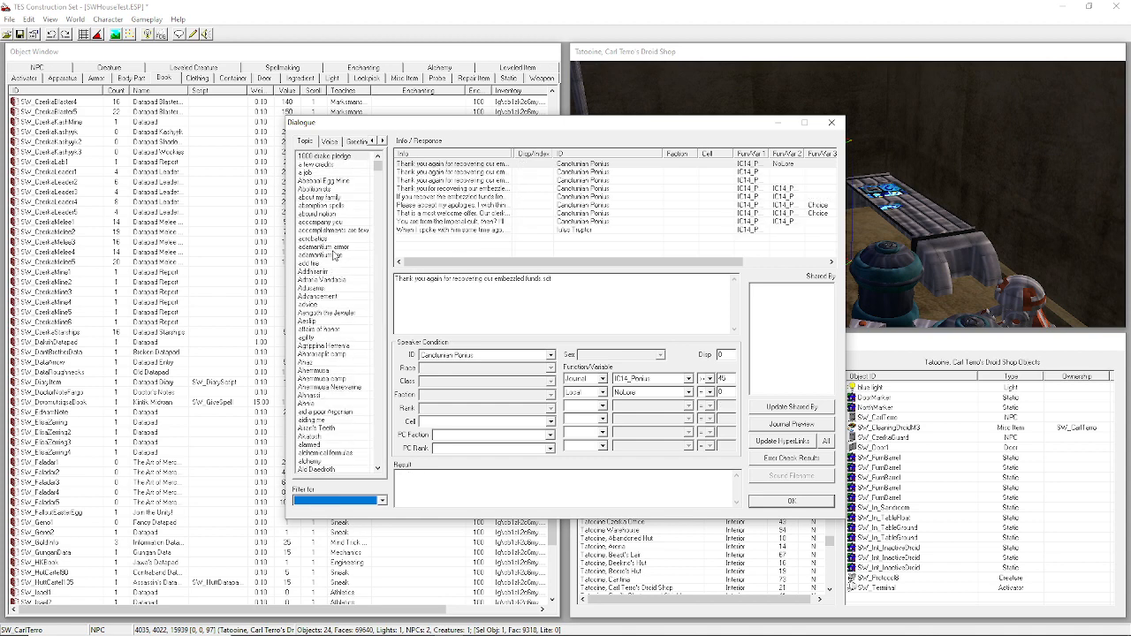
Create a new dialogue topic named "cleaning droid" using the copied phrase.
{"action": "left_click", "coordinate": [334, 247]}
{"action": "right_click", "coordinate": [344, 256]}
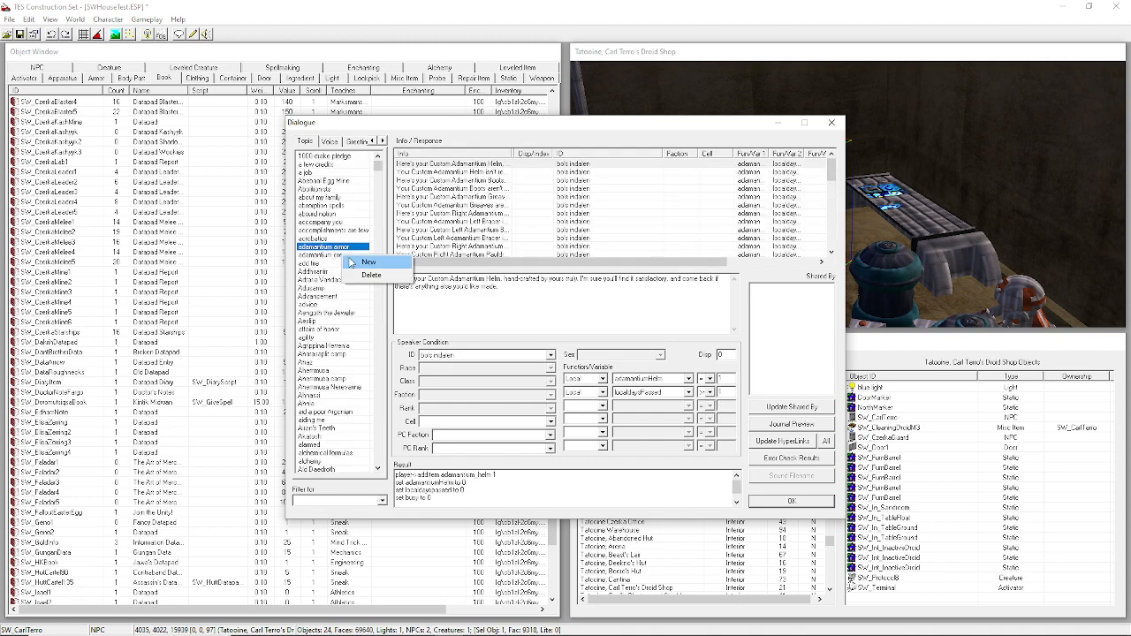
{"action": "left_click", "coordinate": [369, 262]}
{"action": "key", "text": "ctrl+v"}
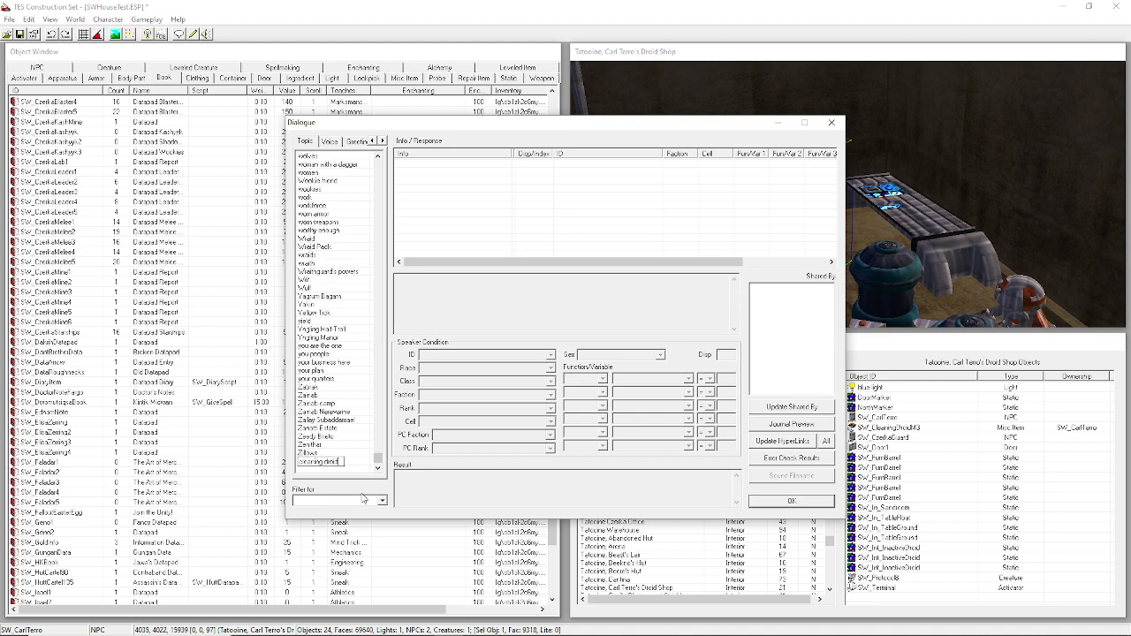
{"action": "key", "text": "Return"}
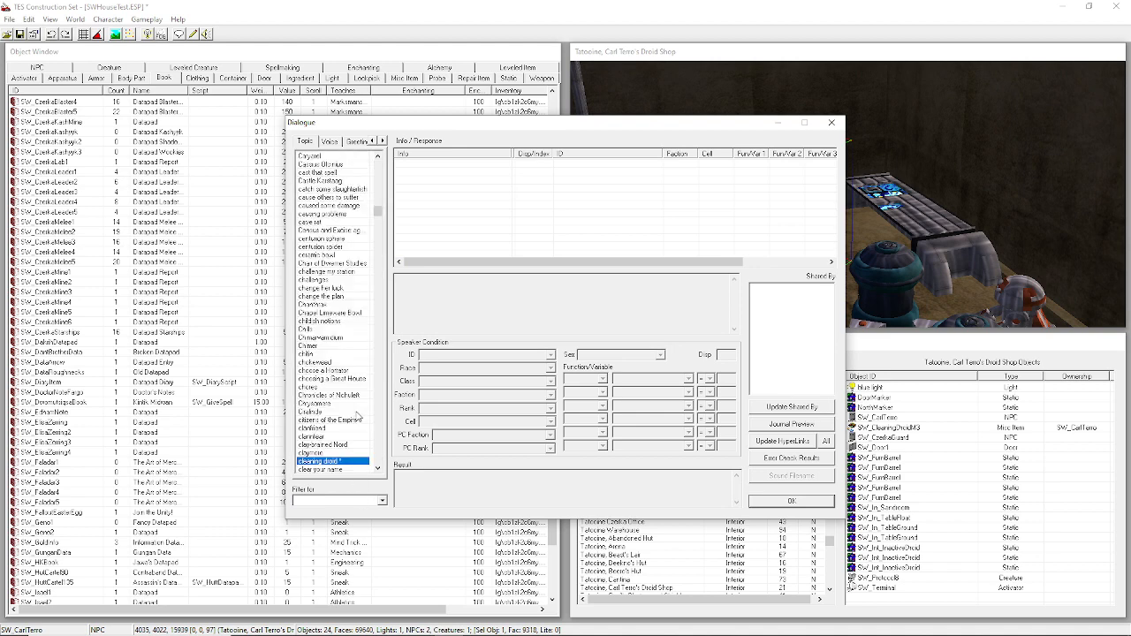
Add the topic response "Yes I have a cleaning droid for sale, it is a repurposed Sentry Droid that I got off of some Jawas.".
{"action": "right_click", "coordinate": [517, 170]}
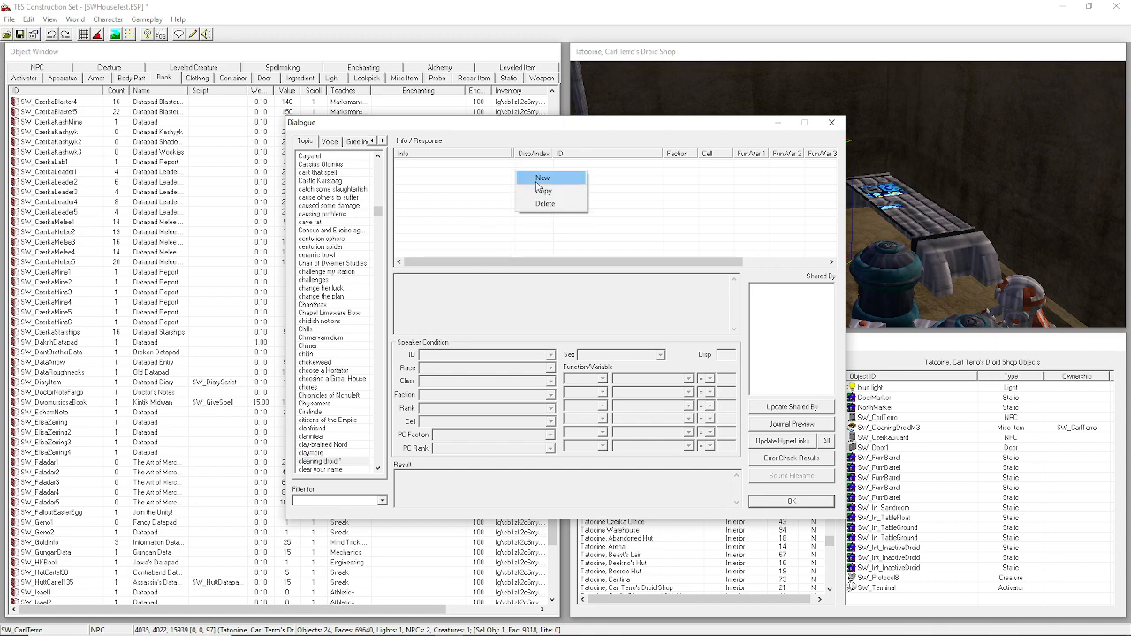
{"action": "left_click", "coordinate": [541, 178]}
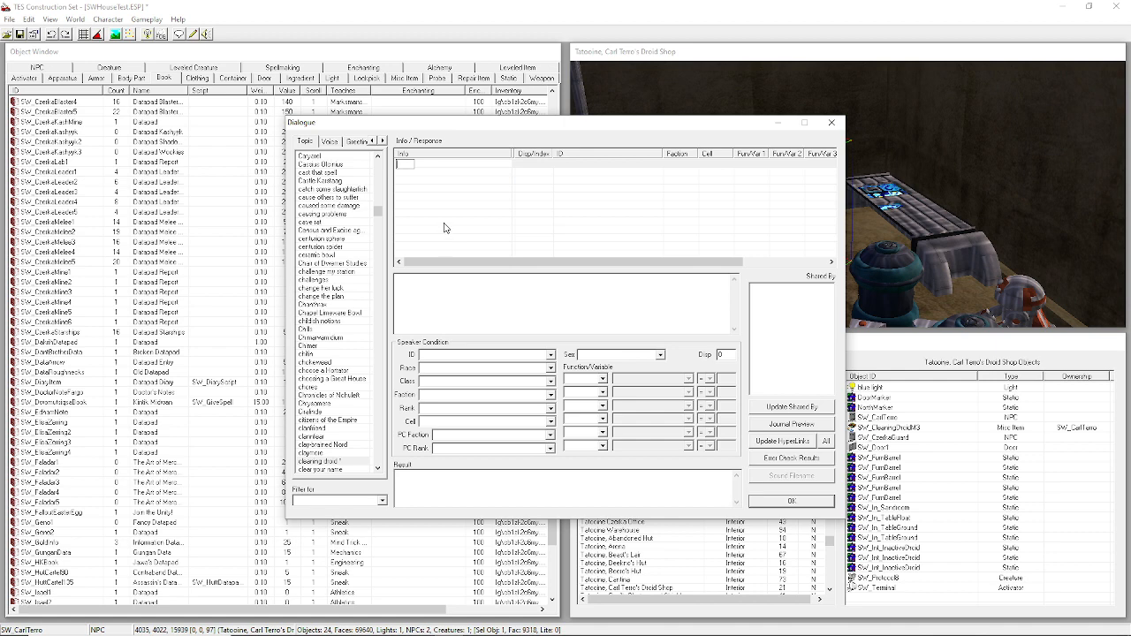
{"action": "type", "text": "Yes I have a cleaning droid for sale,"}
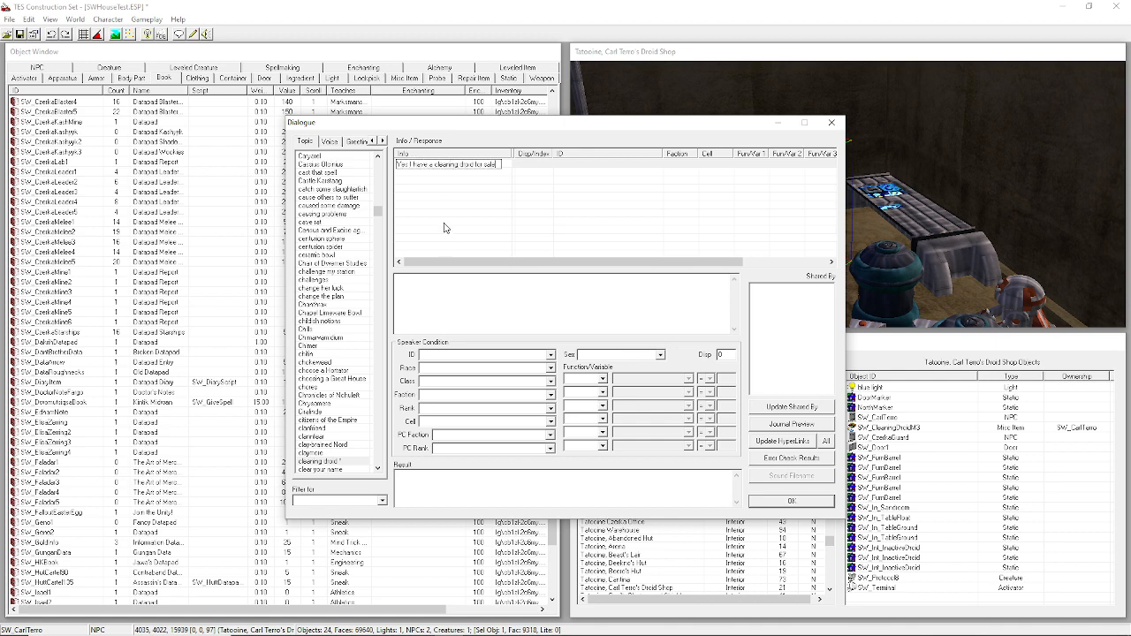
{"action": "type", "text": " if is a repurposed Sentry Droid."}
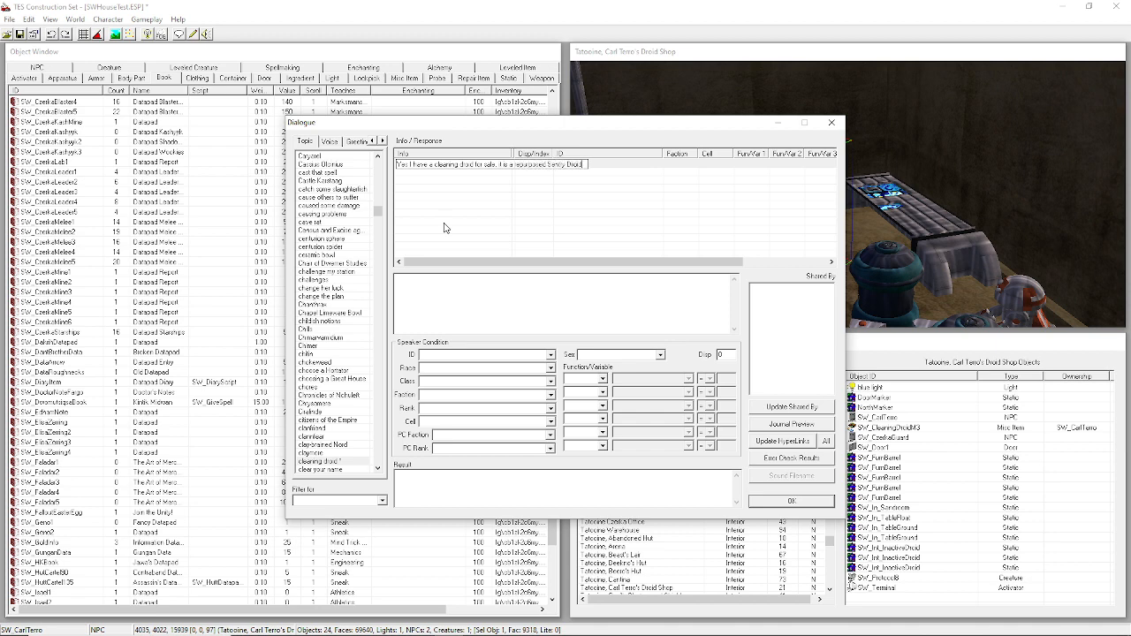
{"action": "type", "text": " that I got off of somalJawas."}
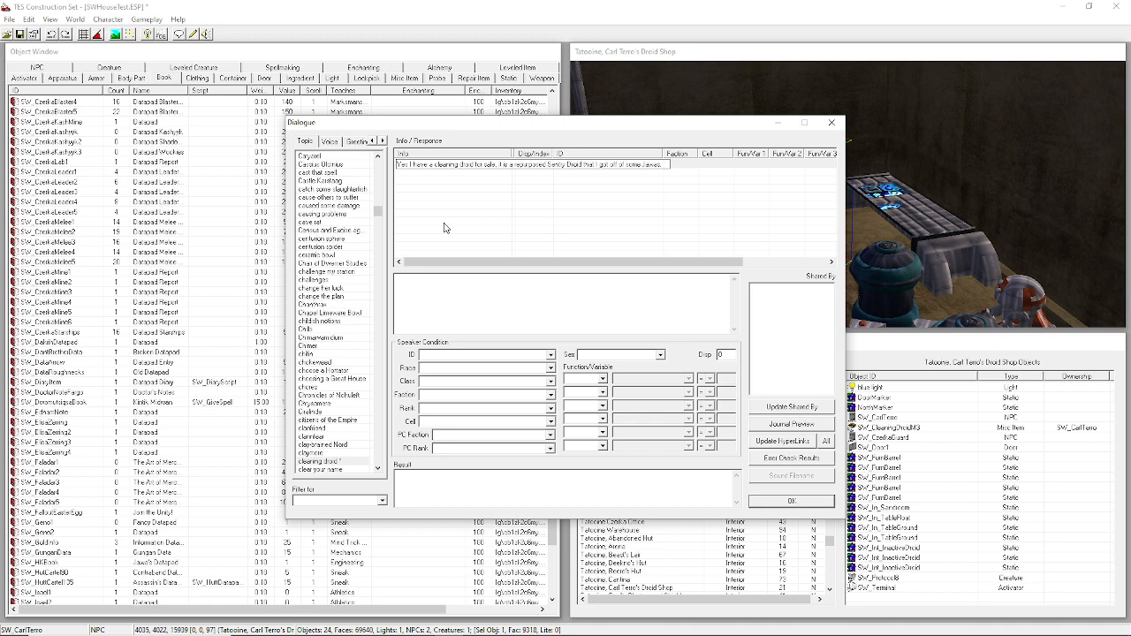
{"action": "left_click", "coordinate": [464, 165]}
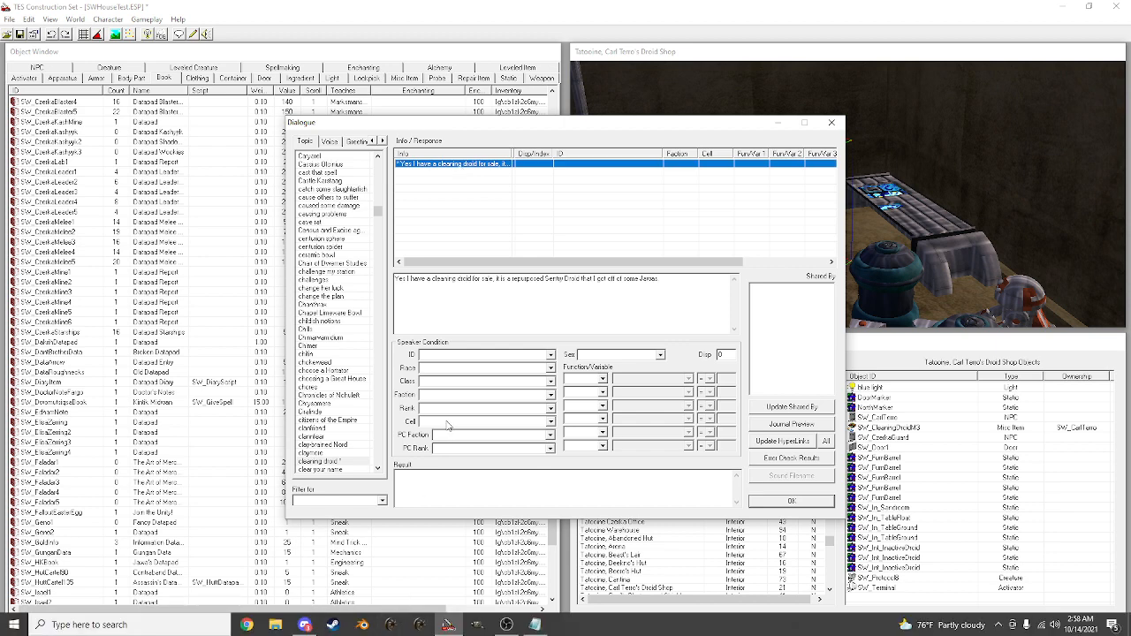
Set the speaker condition ID of the cleaning droid response to SW_CarlTerro.
{"action": "left_click", "coordinate": [452, 357]}
{"action": "left_click", "coordinate": [452, 358]}
{"action": "type", "text": "SW_CarlTerro"}
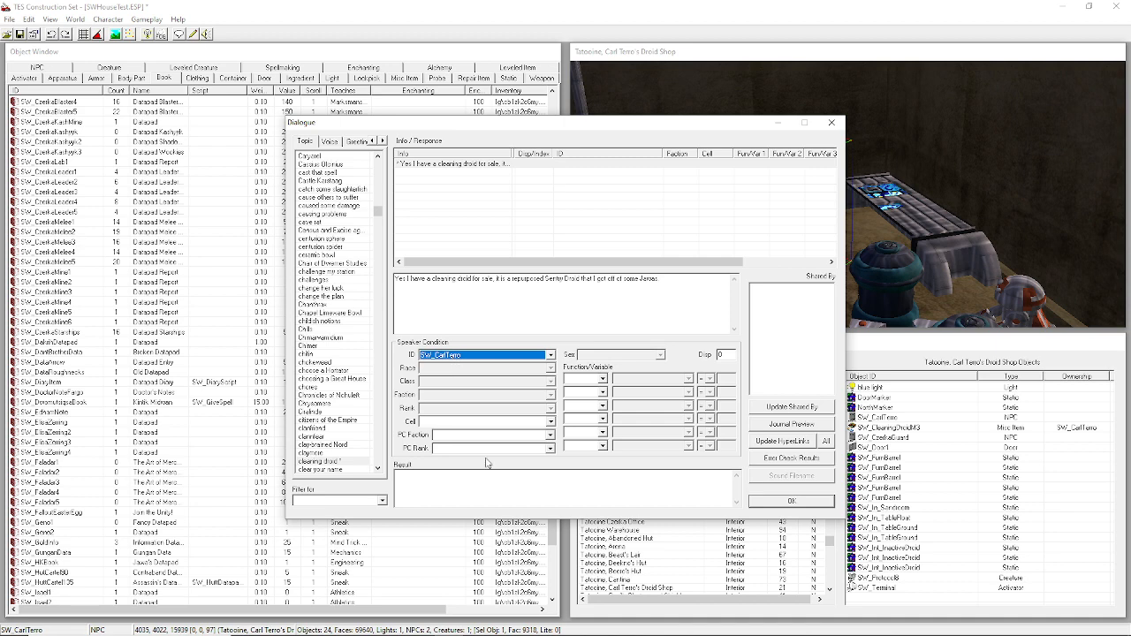
Set the response's first function condition to Journal SW_HouseDroid = 0, taking the journal ID from the Notepad notes.
{"action": "mouse_move", "coordinate": [415, 633]}
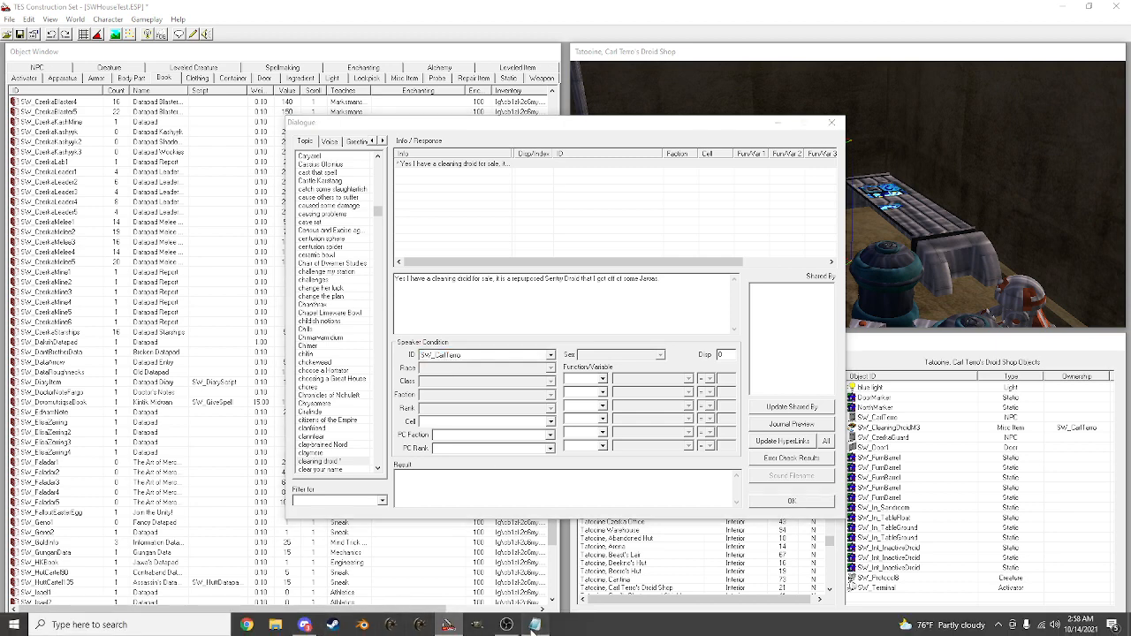
{"action": "left_click", "coordinate": [534, 624]}
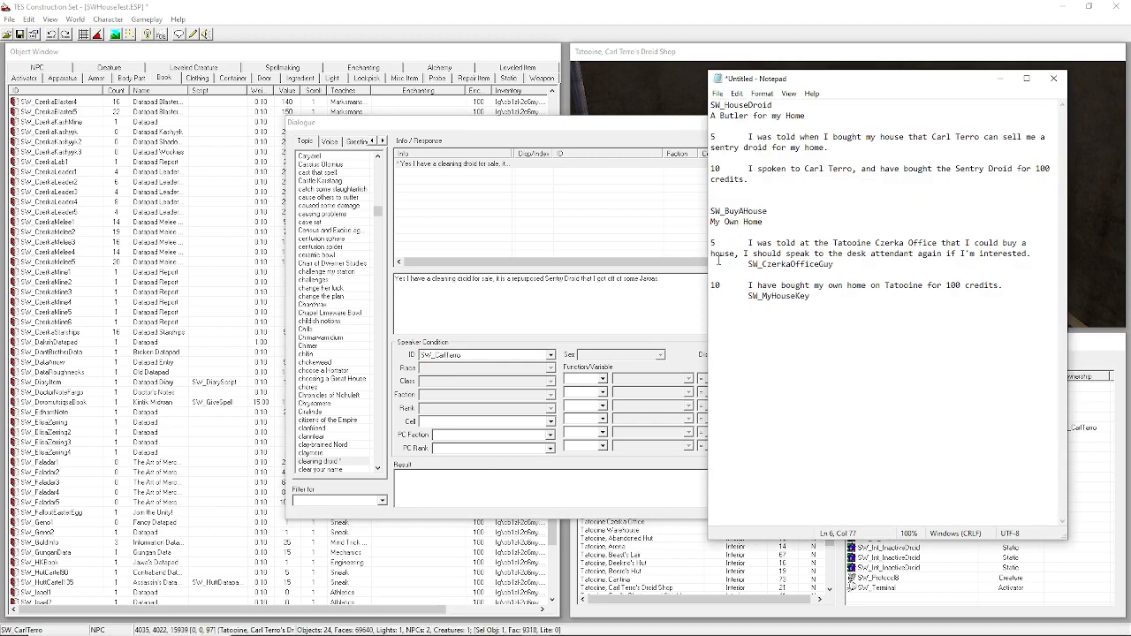
{"action": "double_click", "coordinate": [769, 106]}
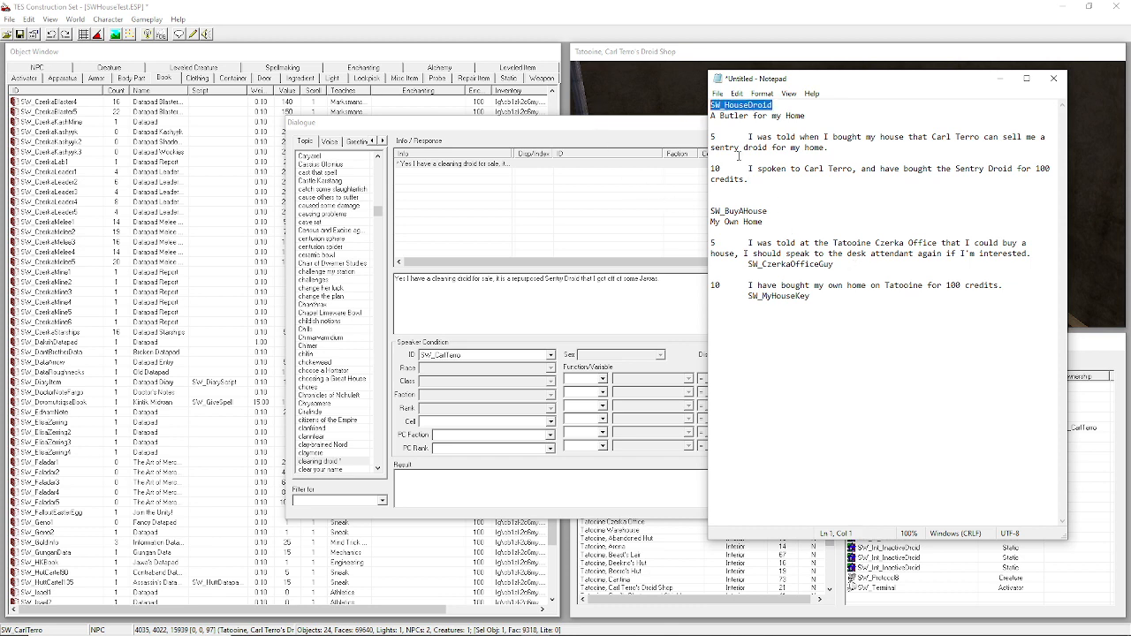
{"action": "left_click", "coordinate": [602, 379]}
{"action": "key", "text": "j"}
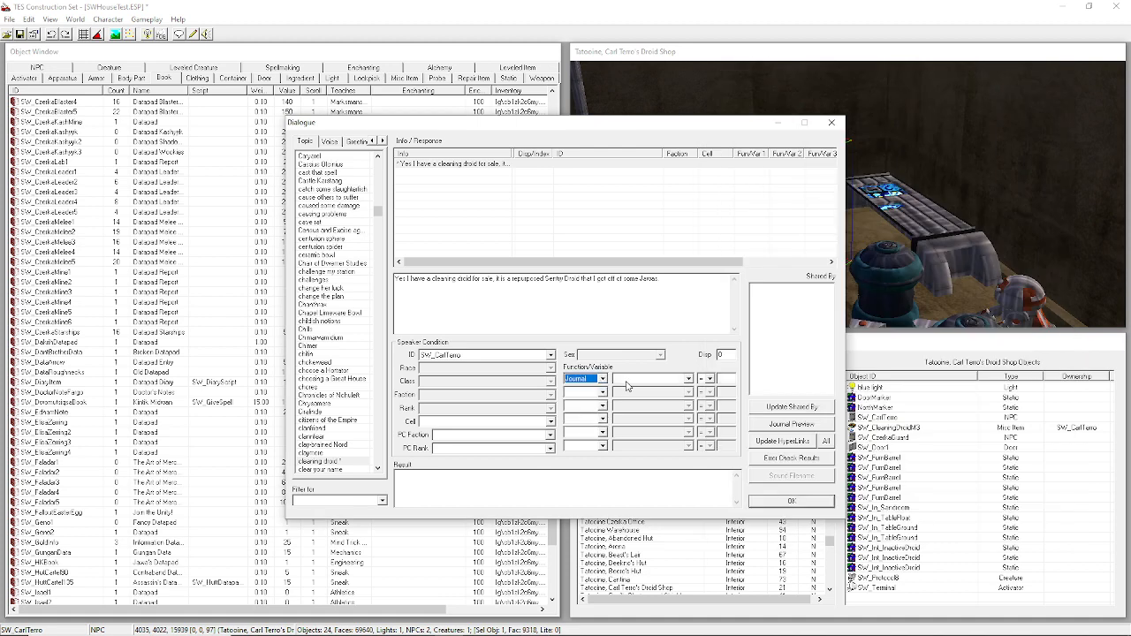
{"action": "left_click", "coordinate": [648, 380]}
{"action": "key", "text": "s"}
{"action": "key", "text": "h"}
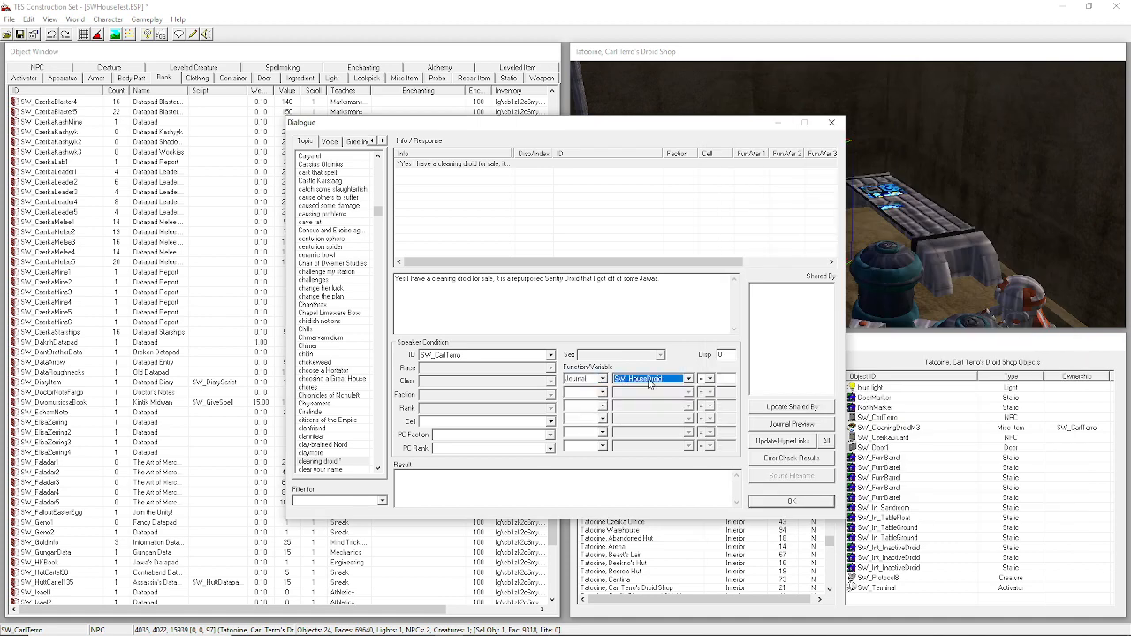
{"action": "key", "text": "Tab"}
{"action": "key", "text": "Tab"}
{"action": "type", "text": "0"}
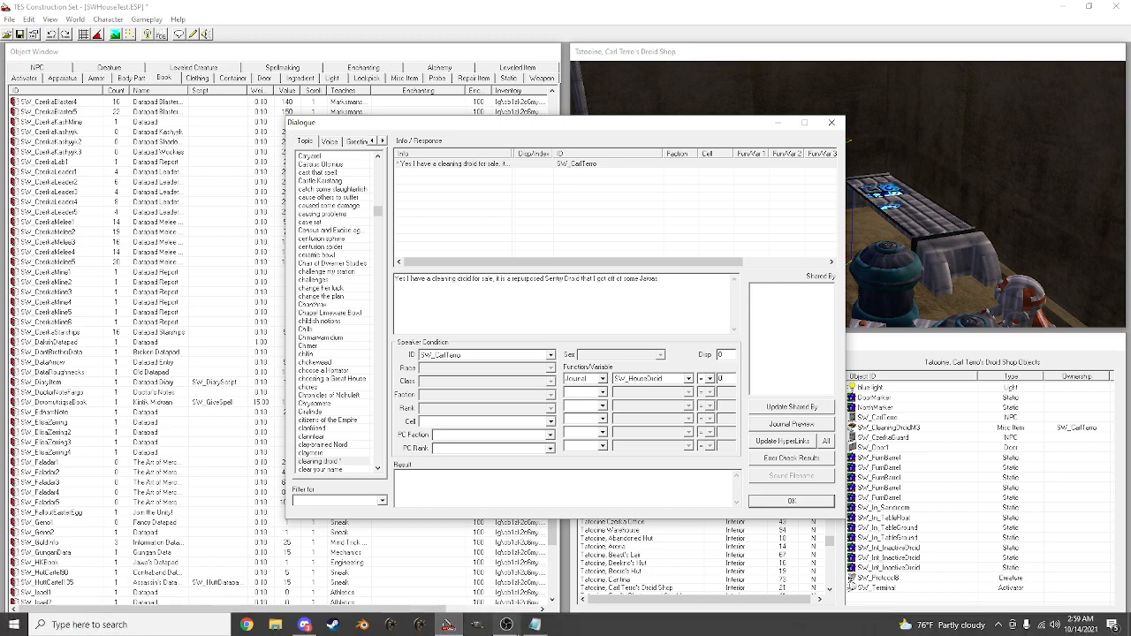
{"action": "left_click", "coordinate": [534, 624]}
{"action": "left_click_drag", "start_coordinate": [749, 179], "coordinate": [712, 104]}
{"action": "left_click", "coordinate": [778, 178]}
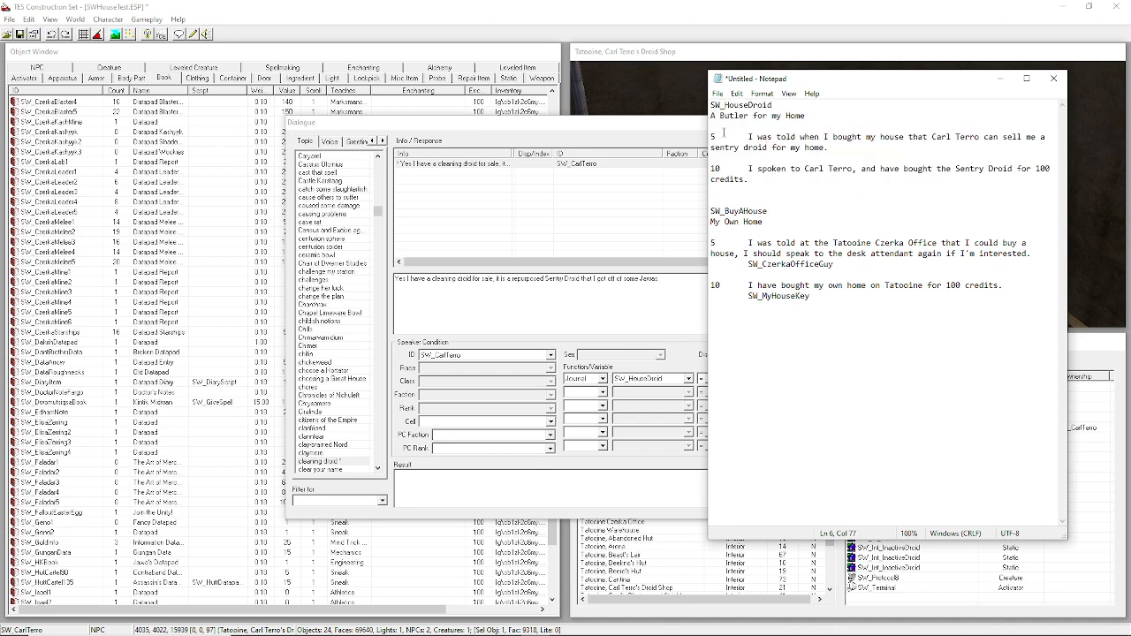
{"action": "left_click_drag", "start_coordinate": [777, 105], "coordinate": [676, 110]}
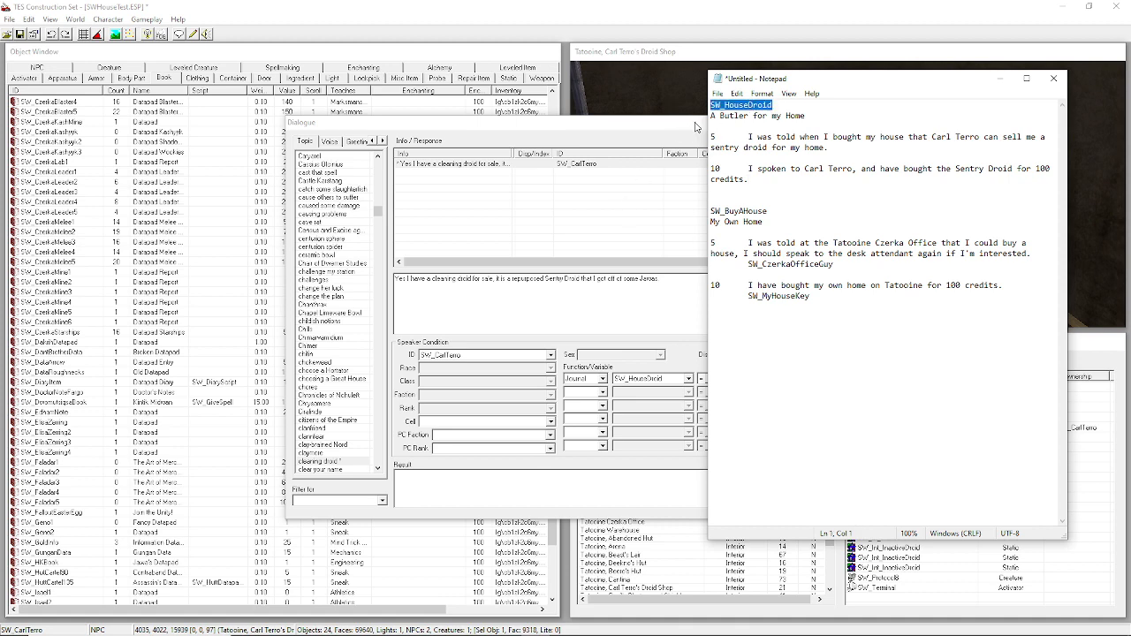
{"action": "key", "text": "ctrl+x"}
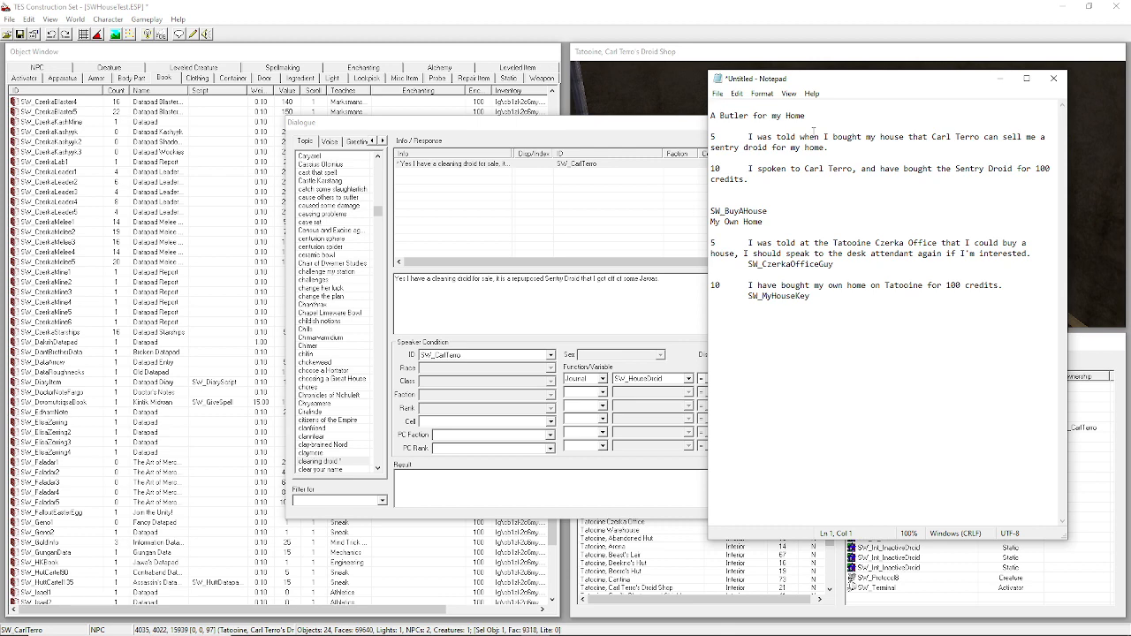
{"action": "key", "text": "ctrl+v"}
{"action": "key", "text": "shift+Home"}
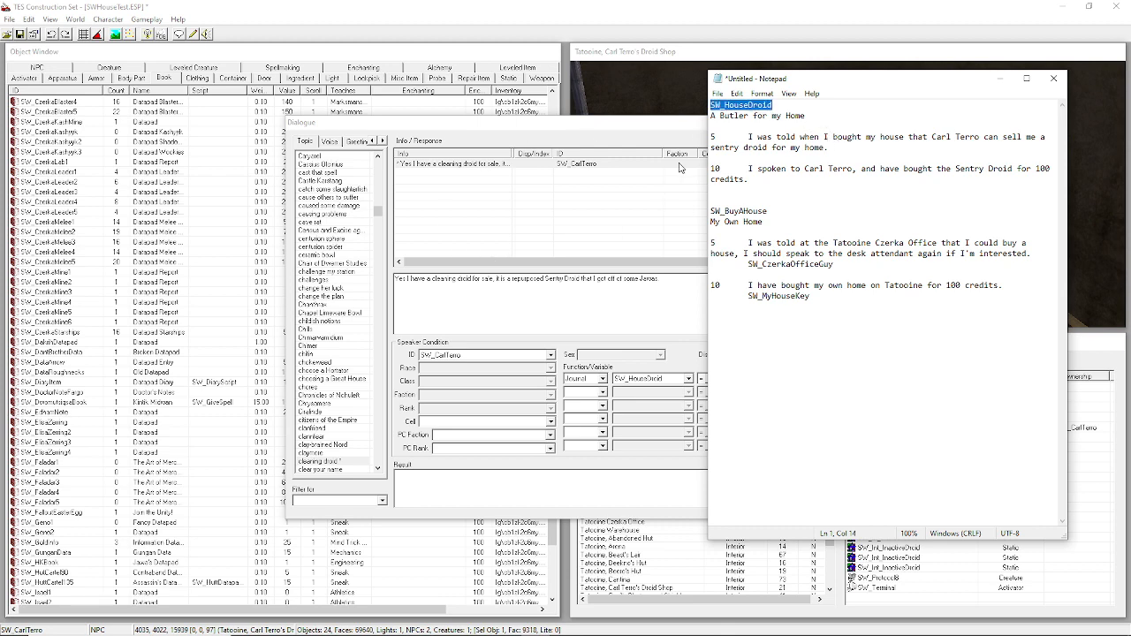
{"action": "left_click", "coordinate": [775, 191]}
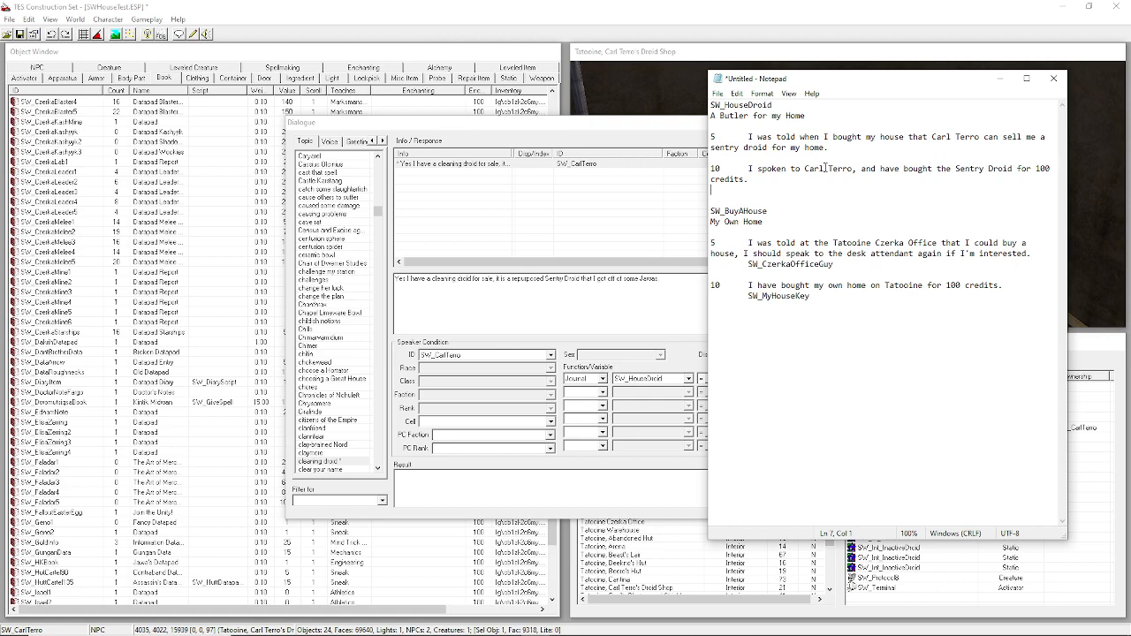
{"action": "left_click", "coordinate": [999, 78]}
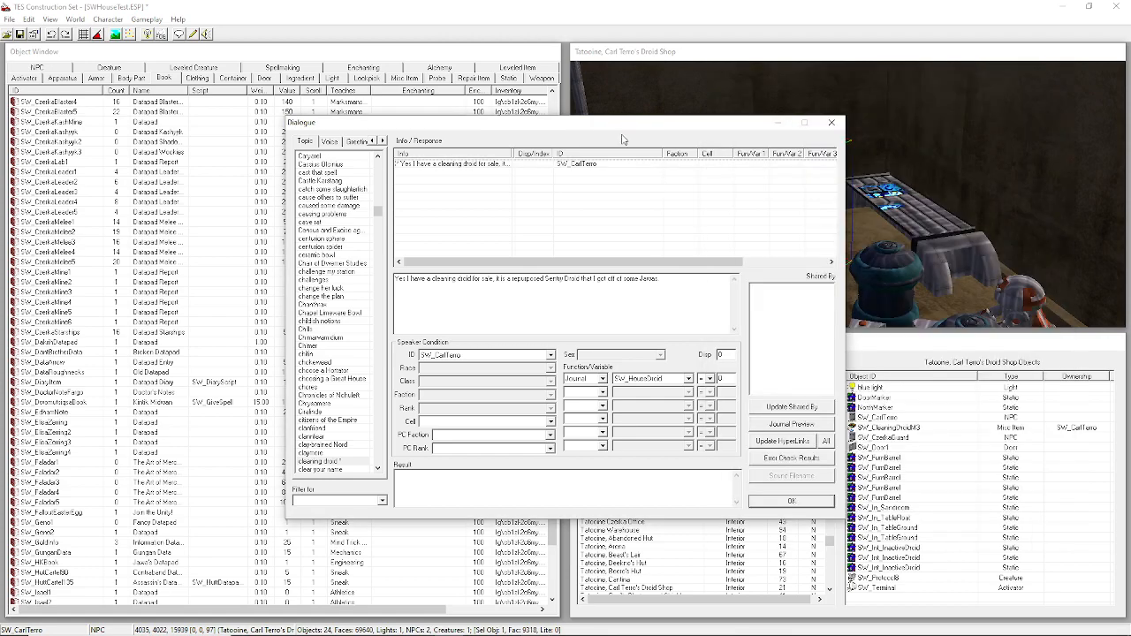
Find the house butler droid's entry among the NPC objects and copy its ID, SW_HouseButler.
{"action": "left_click_drag", "start_coordinate": [604, 123], "coordinate": [802, 102]}
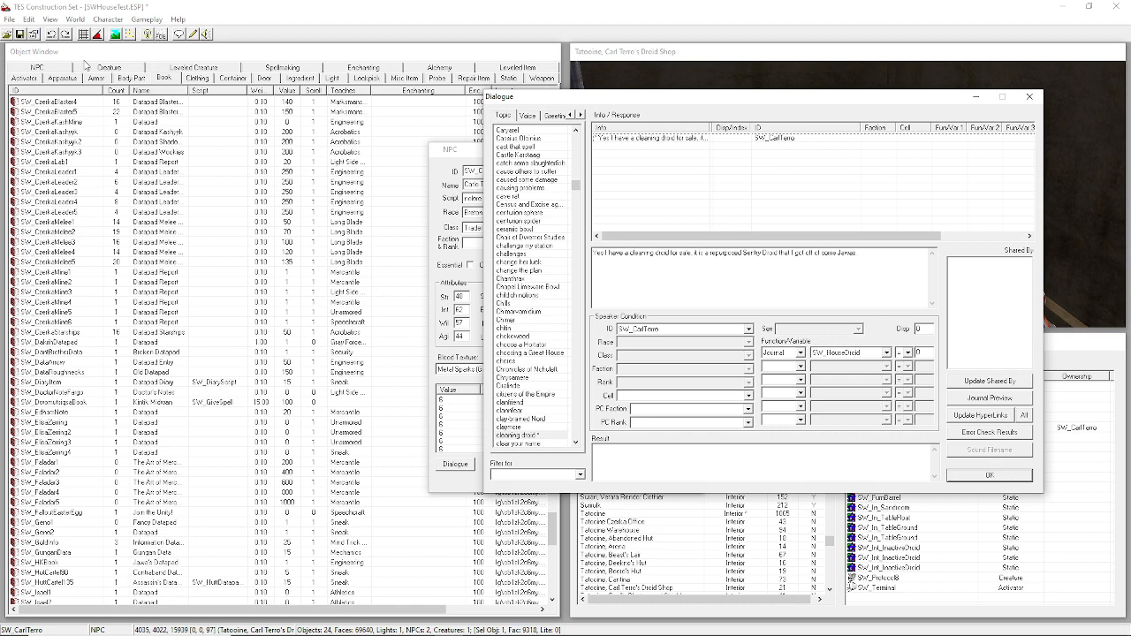
{"action": "left_click", "coordinate": [50, 68]}
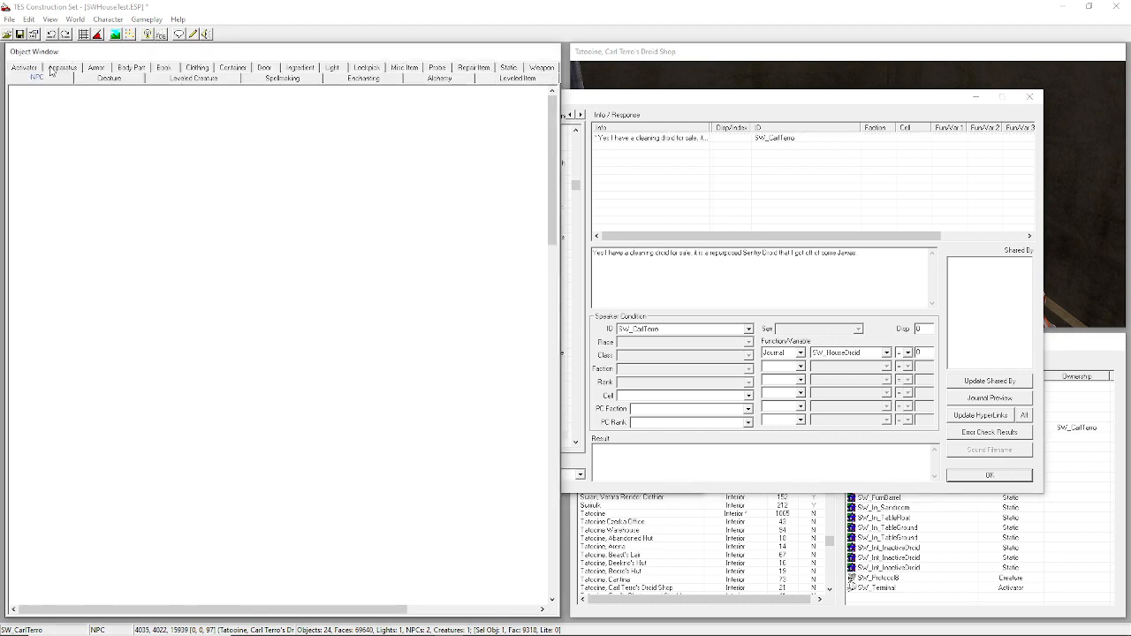
{"action": "left_click", "coordinate": [66, 195]}
{"action": "type", "text": "sw_hou"}
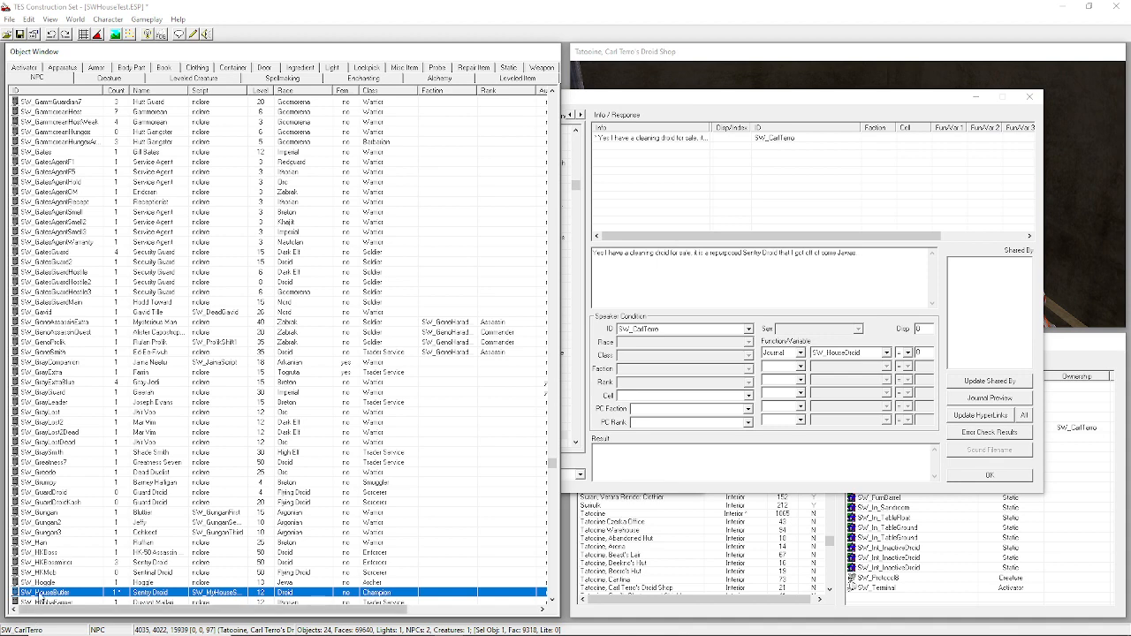
{"action": "left_click", "coordinate": [168, 513]}
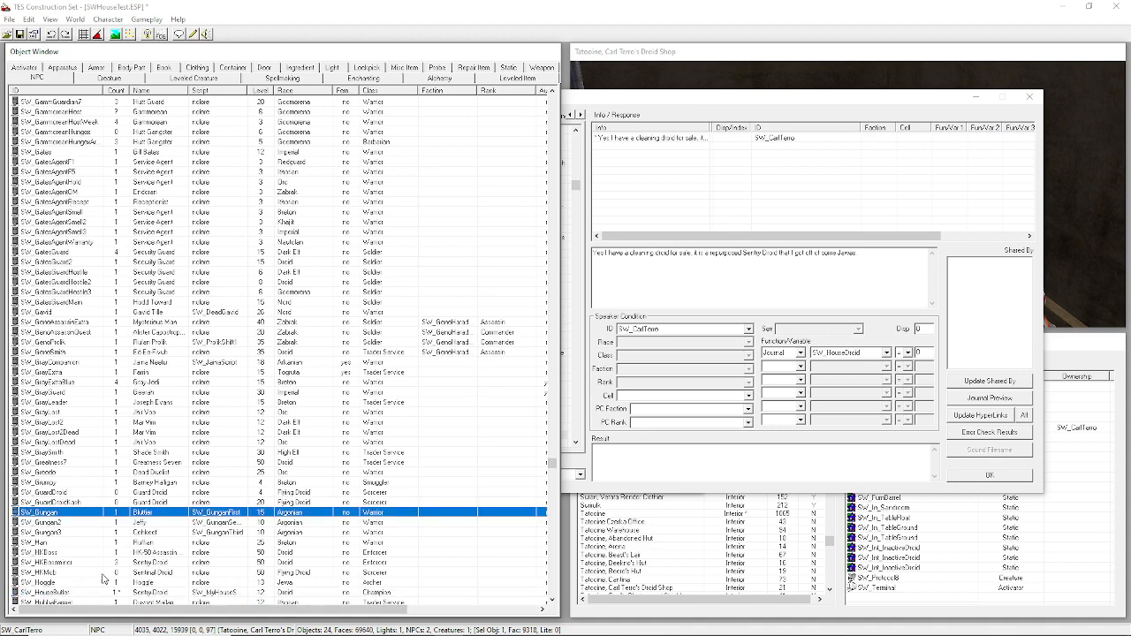
{"action": "left_click", "coordinate": [647, 220]}
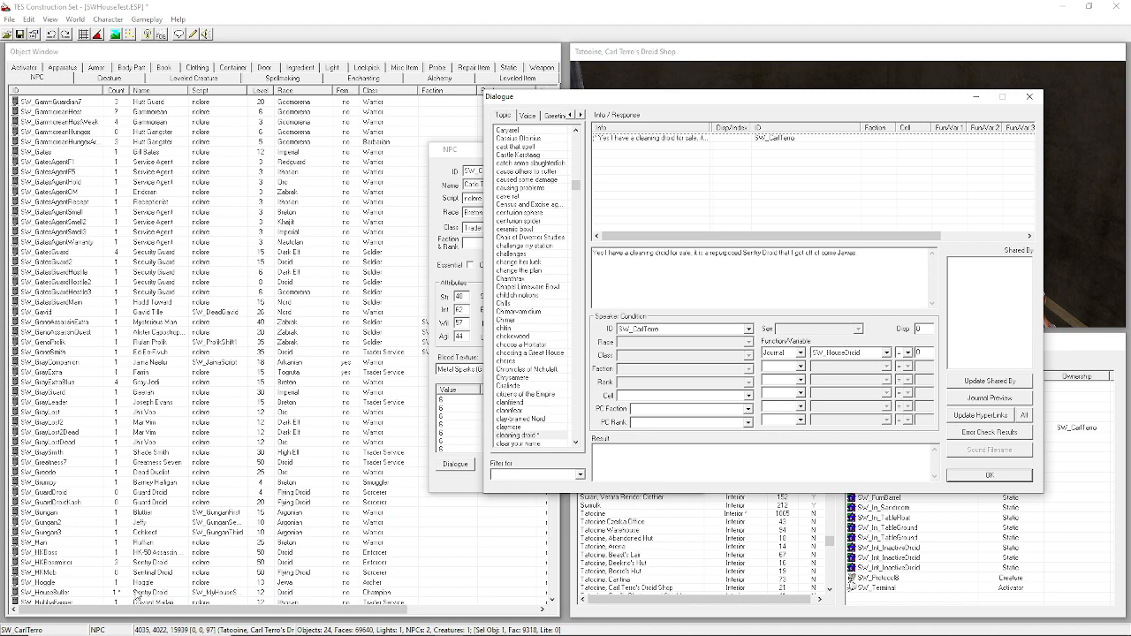
Add SW_HouseButler on a new indented line beneath the stage 5 entry of SW_HouseDroid in the Notepad notes.
{"action": "mouse_move", "coordinate": [247, 629]}
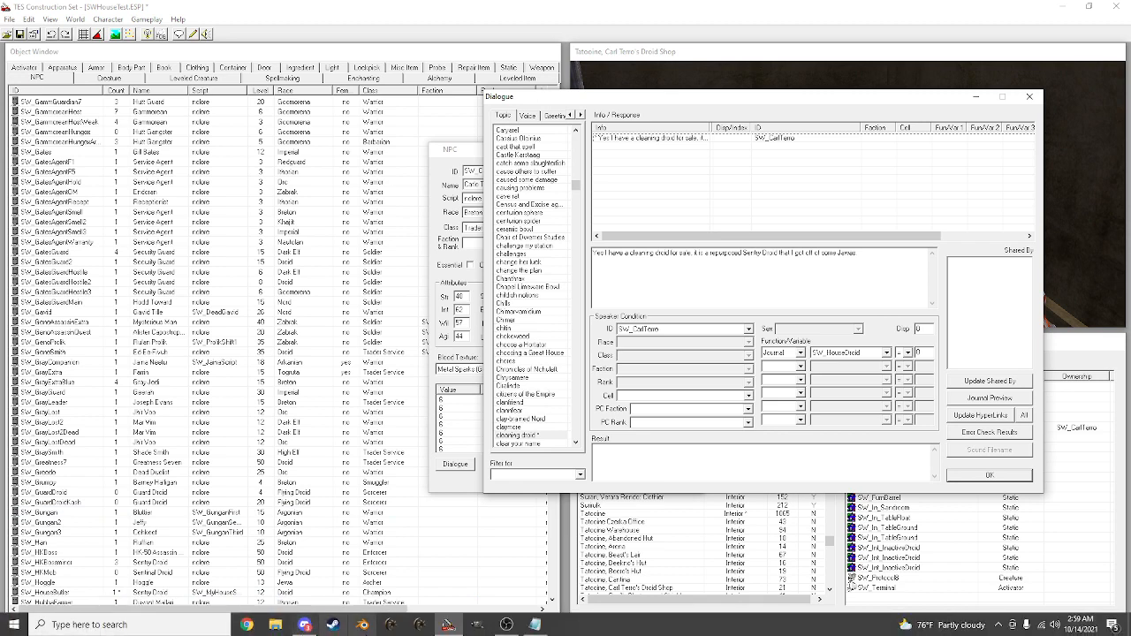
{"action": "left_click", "coordinate": [534, 624]}
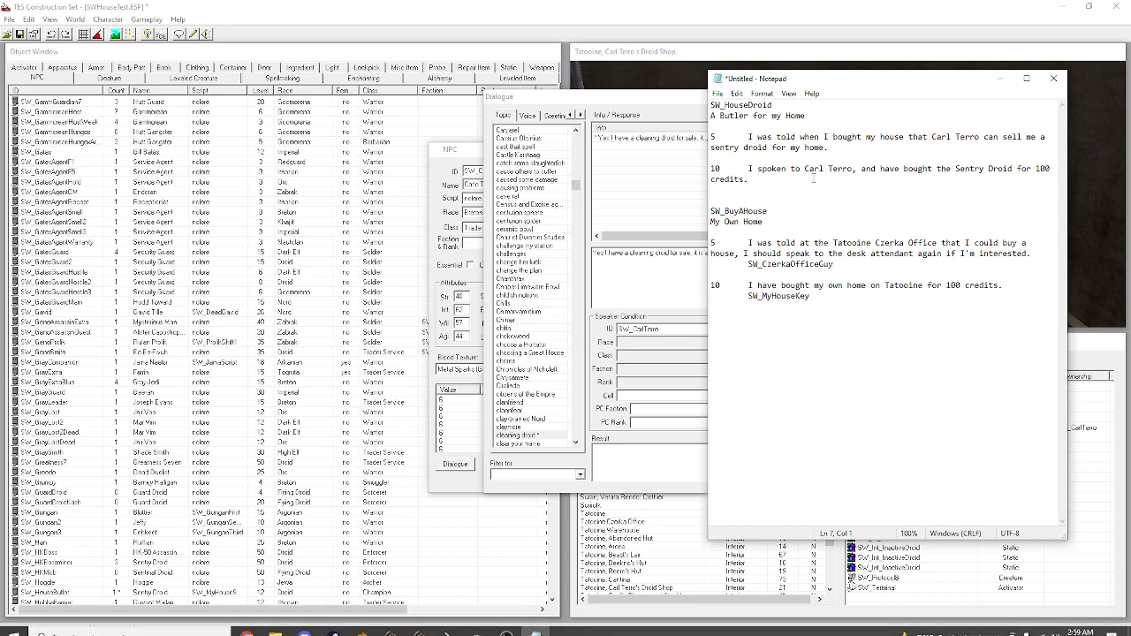
{"action": "left_click", "coordinate": [832, 147]}
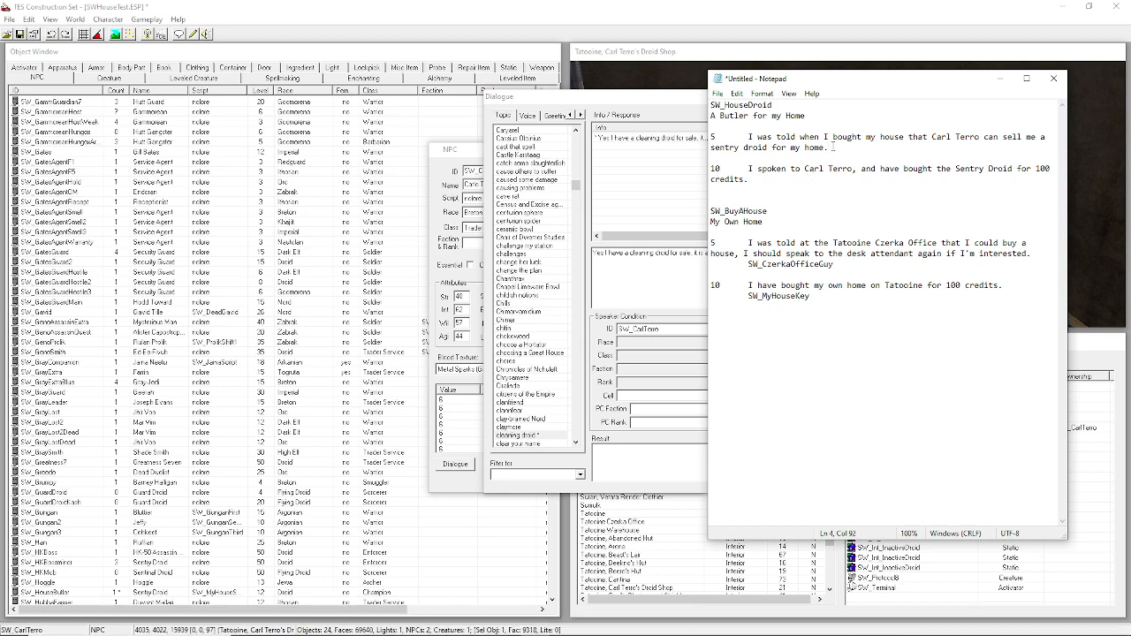
{"action": "key", "text": "Return"}
{"action": "key", "text": "ctrl+v"}
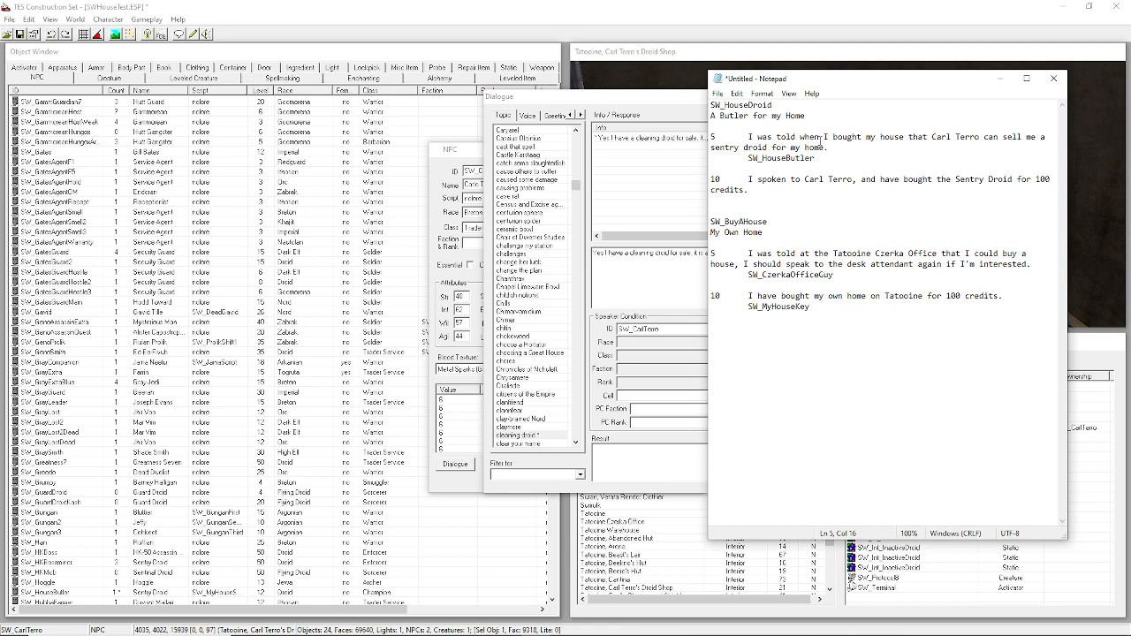
Check the cleaning droid response against the stage 5 entry of SW_HouseDroid in the Notepad notes.
{"action": "left_click_drag", "start_coordinate": [613, 102], "coordinate": [311, 81]}
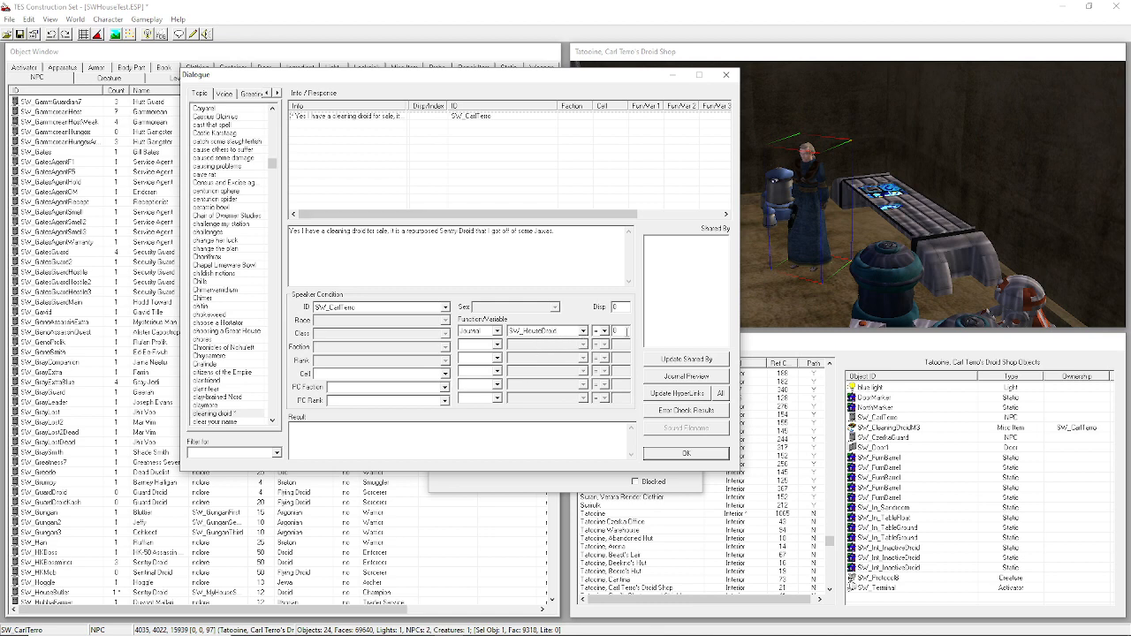
{"action": "left_click_drag", "start_coordinate": [582, 247], "coordinate": [226, 320]}
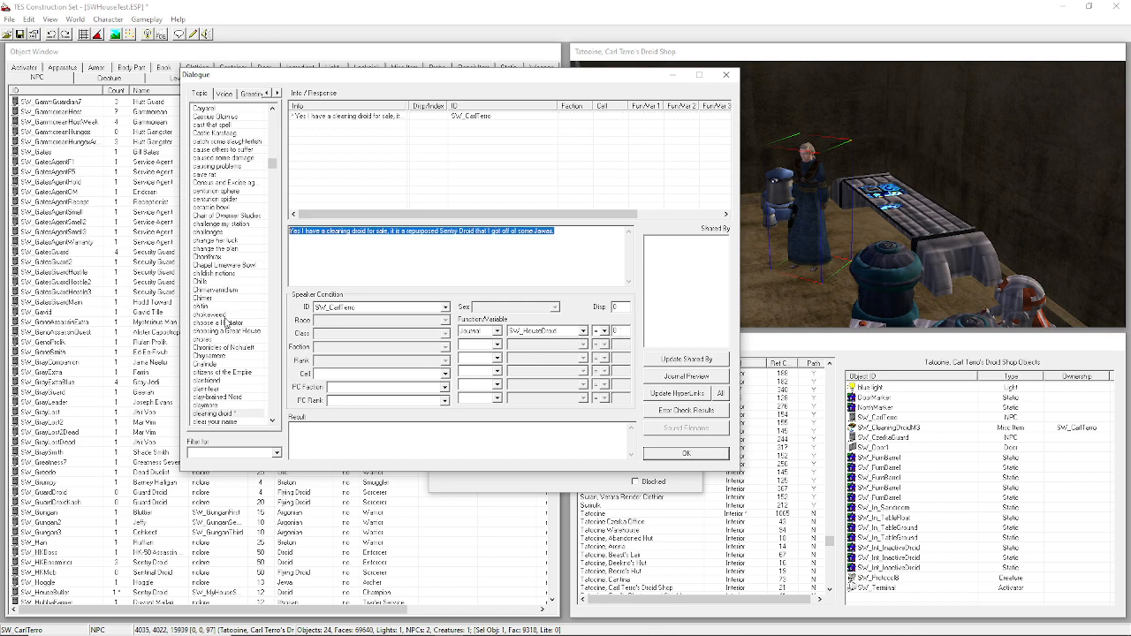
{"action": "left_click", "coordinate": [478, 450]}
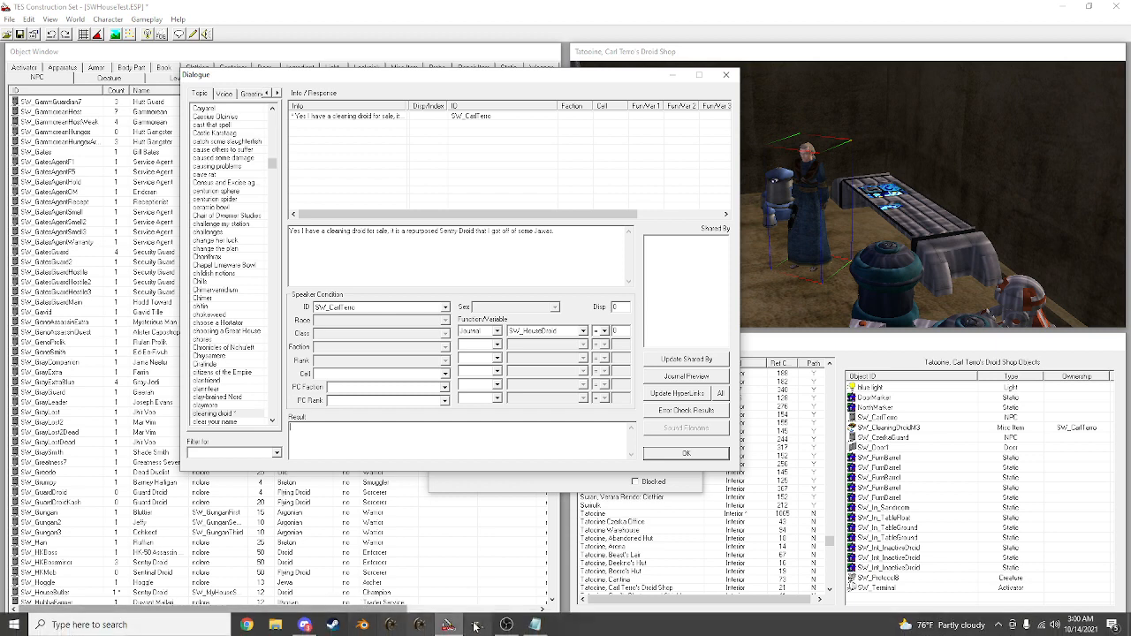
{"action": "left_click", "coordinate": [535, 624]}
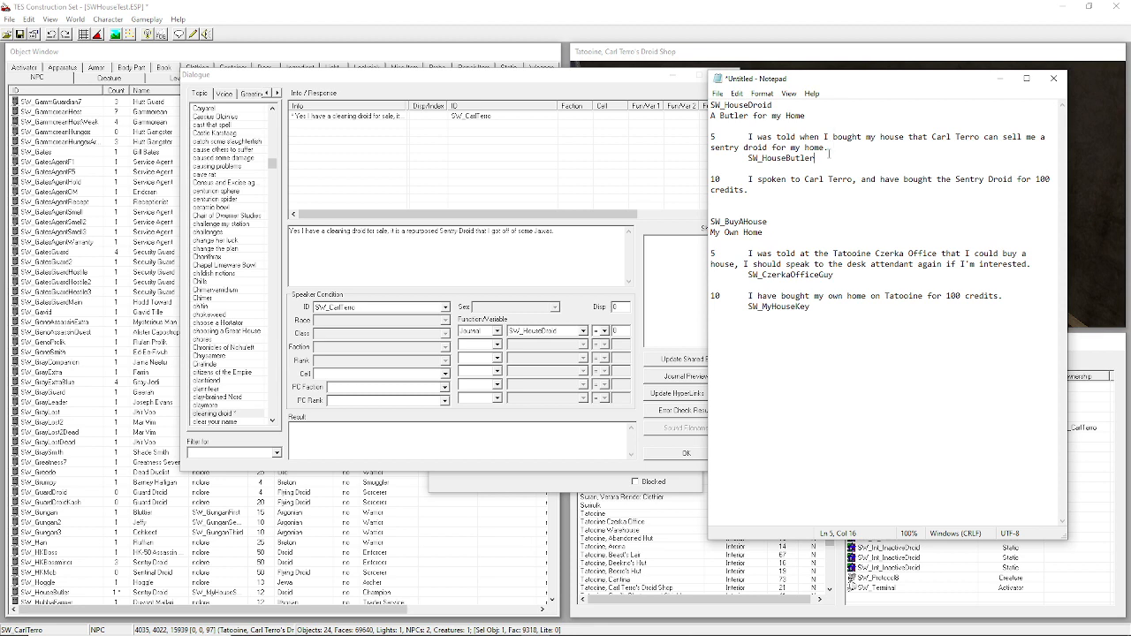
{"action": "left_click_drag", "start_coordinate": [829, 148], "coordinate": [677, 136]}
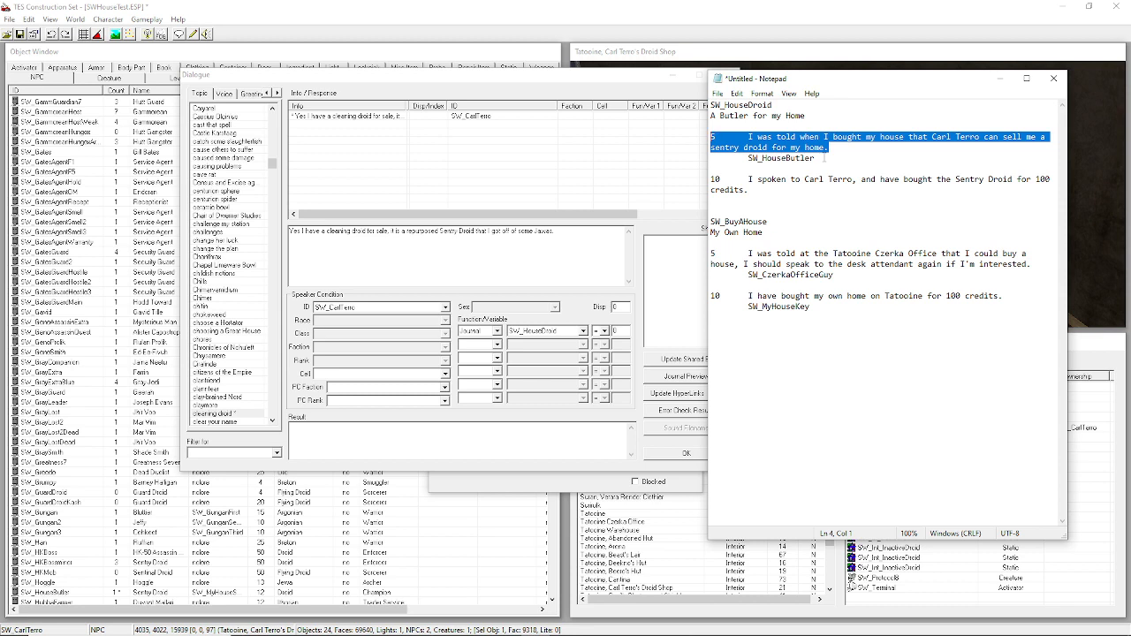
{"action": "left_click", "coordinate": [839, 159]}
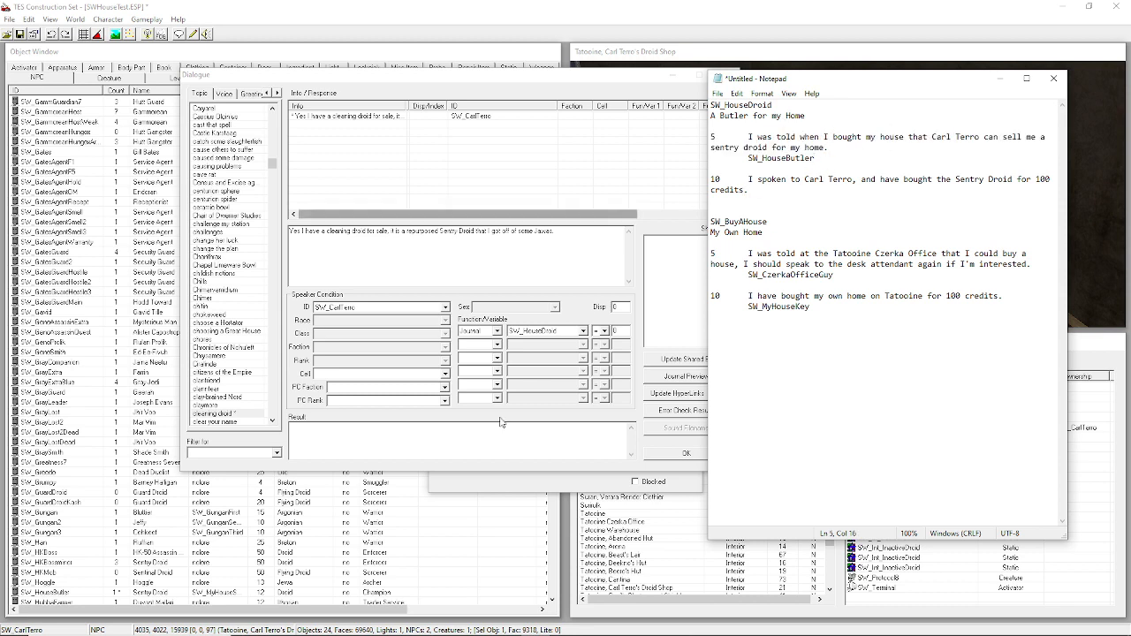
Script the result as Journal SW_HouseDroid 5 and Choice "A Sentry Droid that sounds great!" 1 "No thanks, I don't need any droids in my company." 2.
{"action": "left_click", "coordinate": [425, 443]}
{"action": "type", "text": "Journal"}
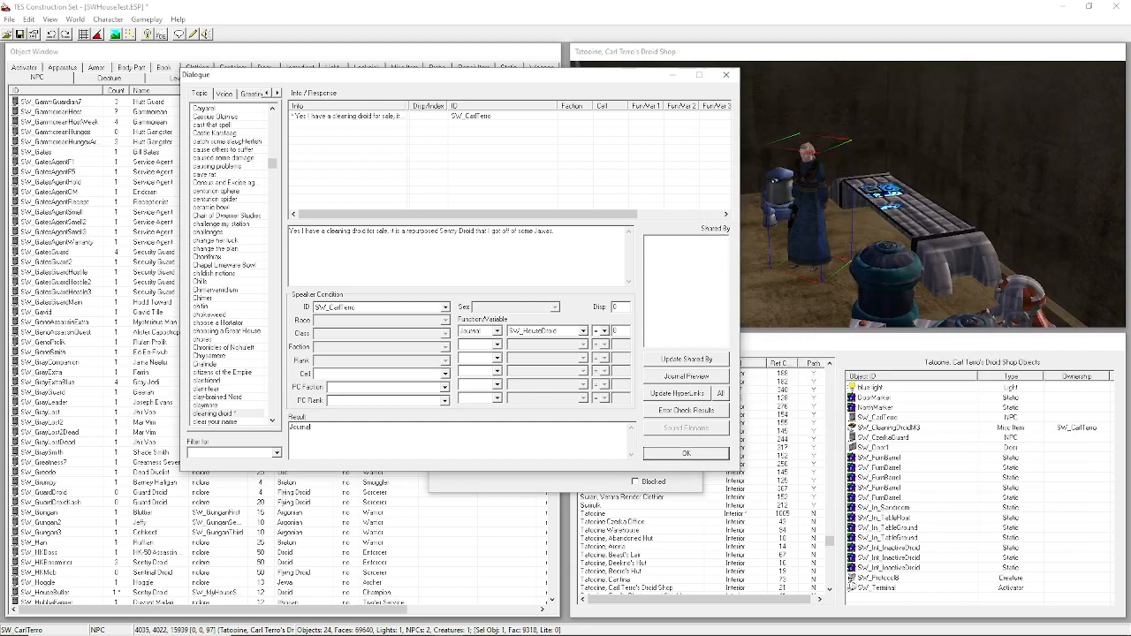
{"action": "type", "text": " SW_HouseDroid"}
{"action": "type", "text": "5 Choice"}
{"action": "type", "text": " \"A Sentry Droid"}
{"action": "type", "text": " that sounds great!\" 1"}
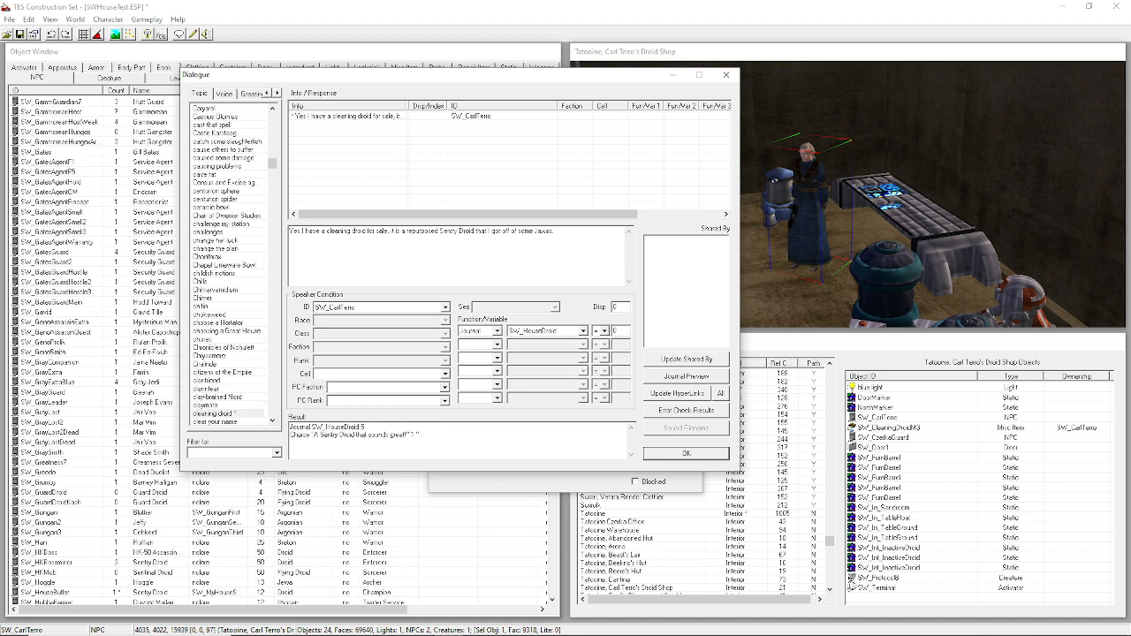
{"action": "type", "text": "No thanks, I don't need any droids in my company!\" 2"}
Append "I'll sell it for 100 credits." to the cleaning droid response text.
{"action": "left_click", "coordinate": [386, 254]}
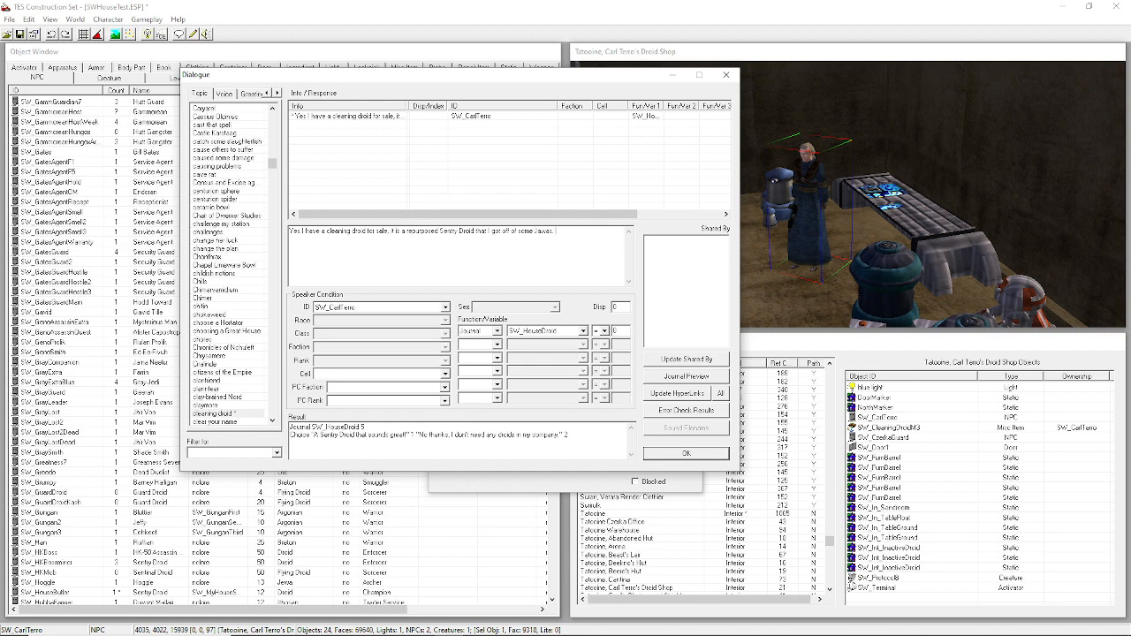
{"action": "type", "text": "ll sell it for 100 credits."}
Add a second condition to the cleaning droid response, Journal SW_BuyAHouse = 10, checking the ID and stage in the Notepad notes.
{"action": "left_click", "coordinate": [473, 348]}
{"action": "key", "text": "j"}
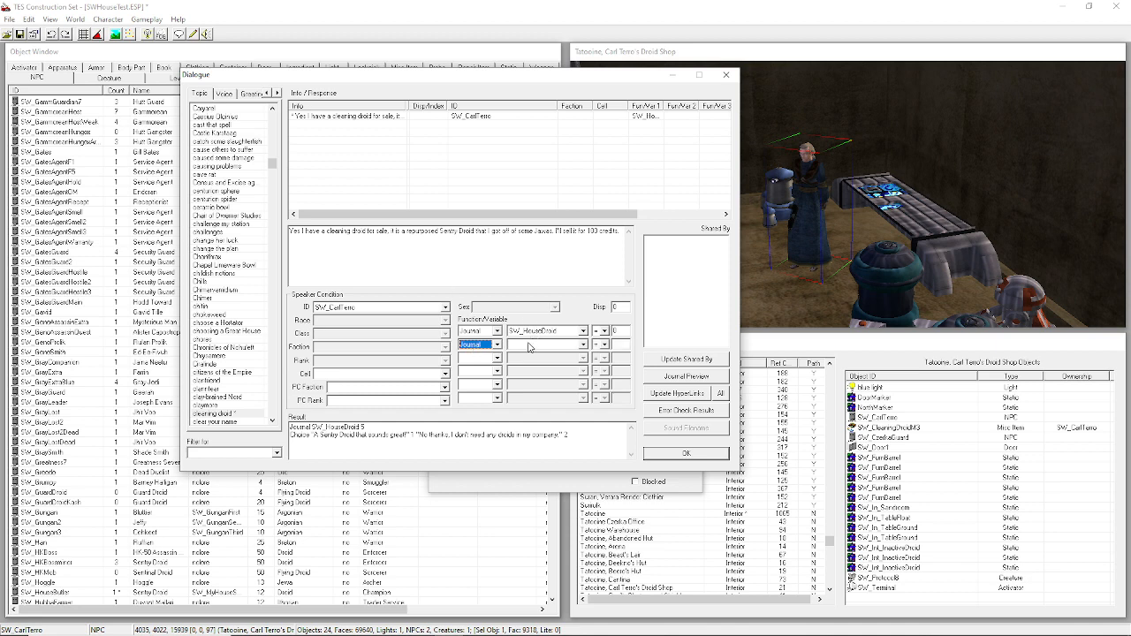
{"action": "left_click", "coordinate": [484, 626]}
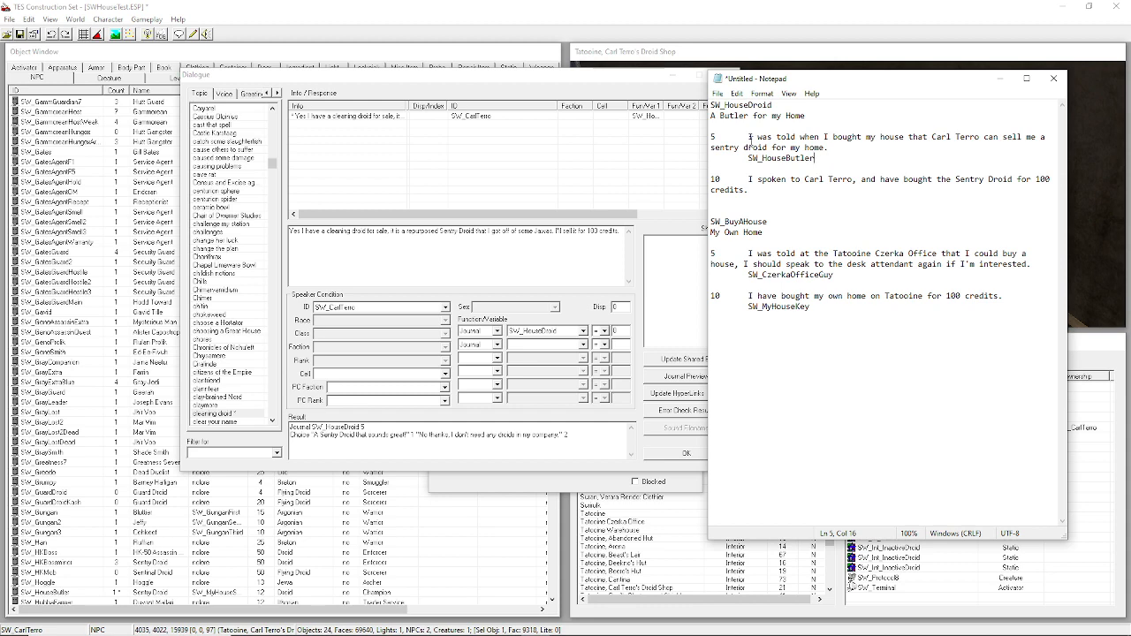
{"action": "left_click", "coordinate": [781, 221]}
{"action": "left_click_drag", "start_coordinate": [781, 221], "coordinate": [710, 221]}
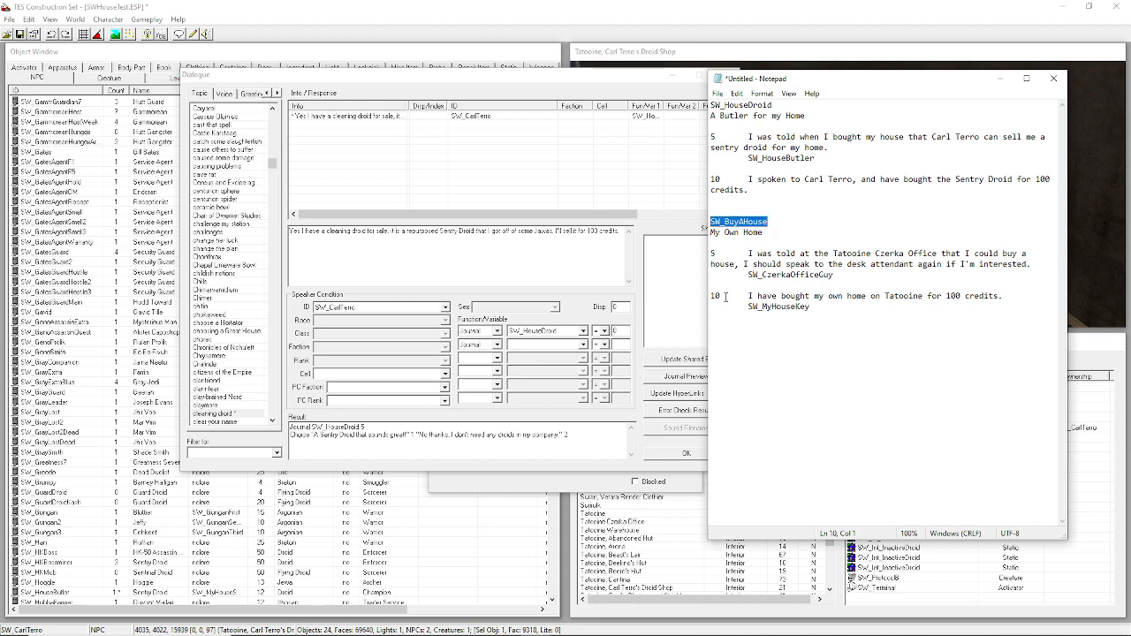
{"action": "left_click_drag", "start_coordinate": [724, 296], "coordinate": [711, 296]}
{"action": "left_click", "coordinate": [561, 351]}
{"action": "left_click", "coordinate": [557, 350]}
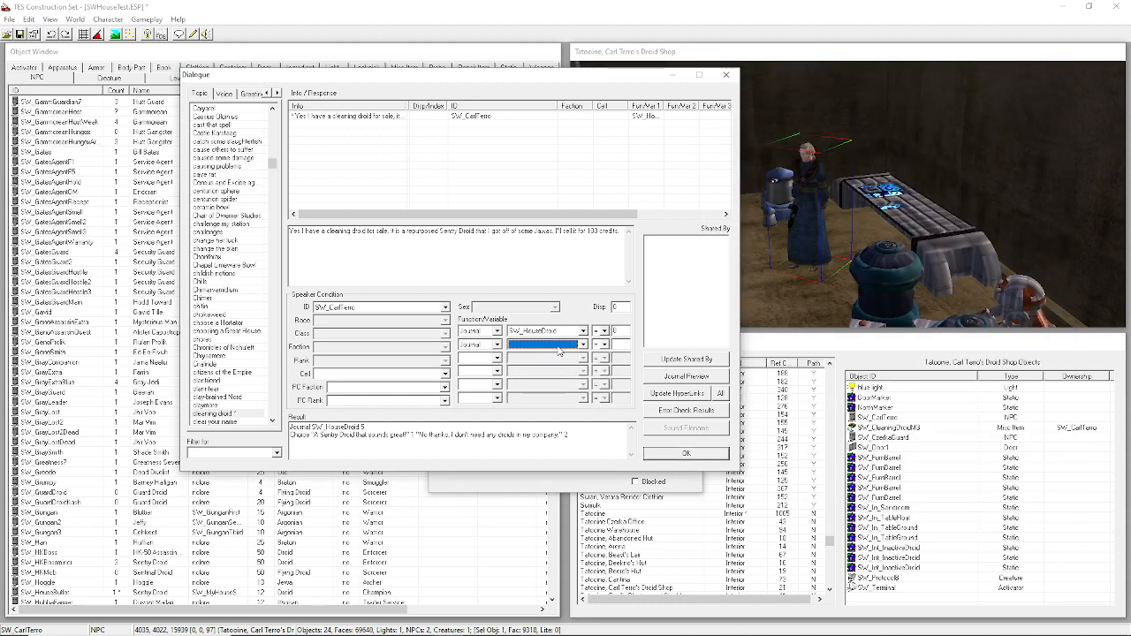
{"action": "key", "text": "s"}
{"action": "key", "text": "s"}
{"action": "key", "text": "s"}
{"action": "key", "text": "s"}
{"action": "key", "text": "Tab"}
{"action": "key", "text": "Tab"}
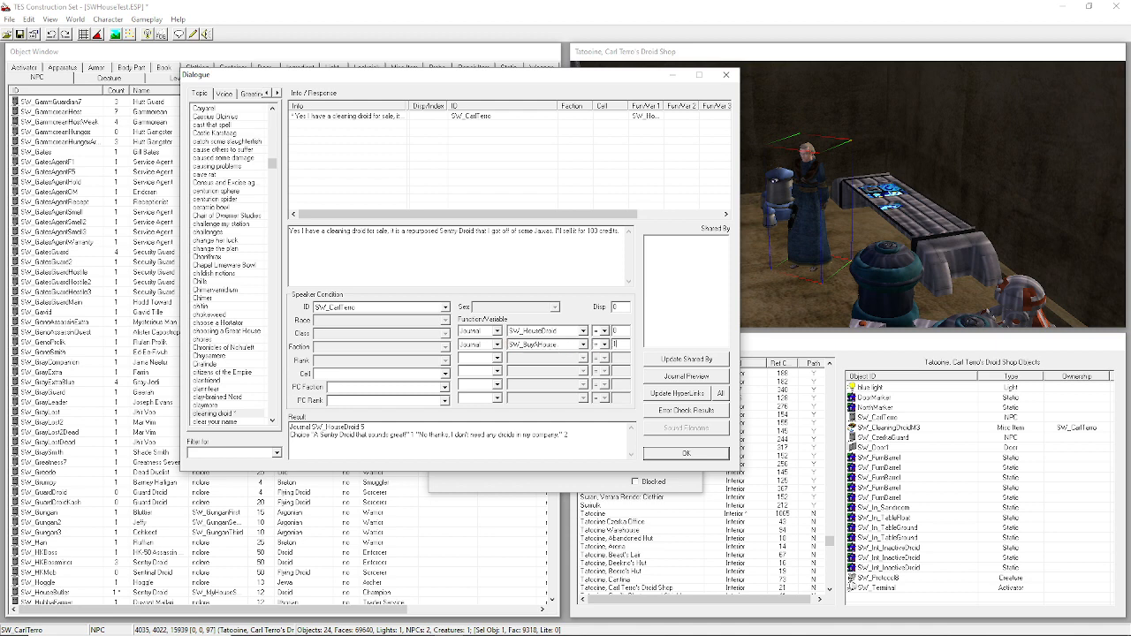
{"action": "type", "text": "10"}
Duplicate the cleaning droid response and replace its two journal conditions with the single condition Function Choice = 2.
{"action": "right_click", "coordinate": [413, 118]}
{"action": "left_click", "coordinate": [438, 141]}
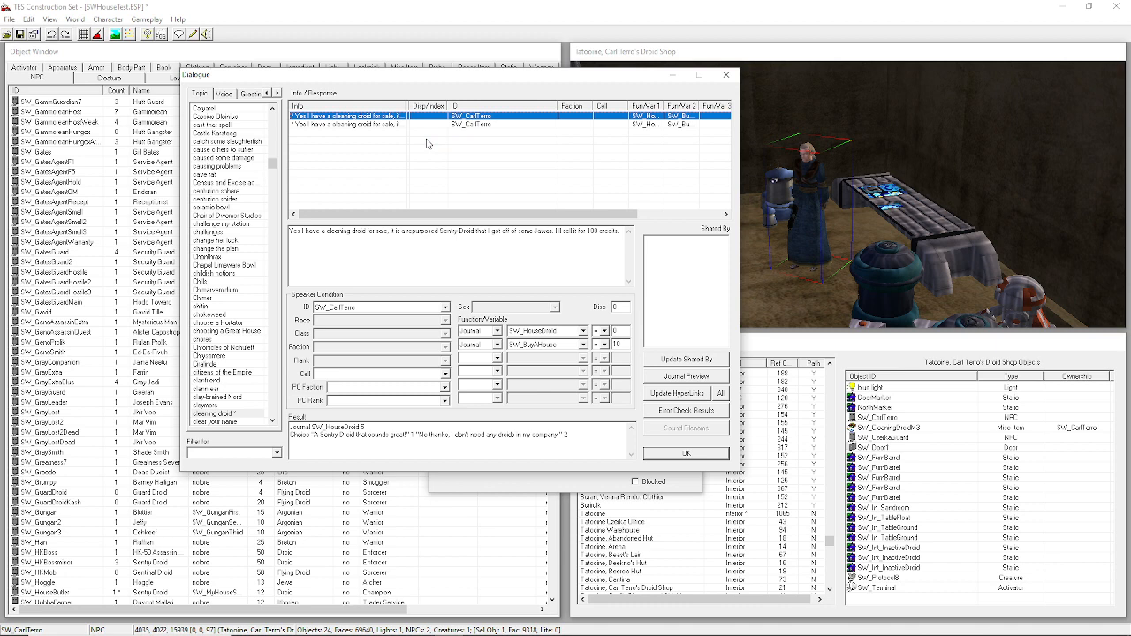
{"action": "left_click", "coordinate": [496, 344]}
{"action": "scroll", "coordinate": [497, 392], "scroll_direction": "up", "scroll_amount": 3}
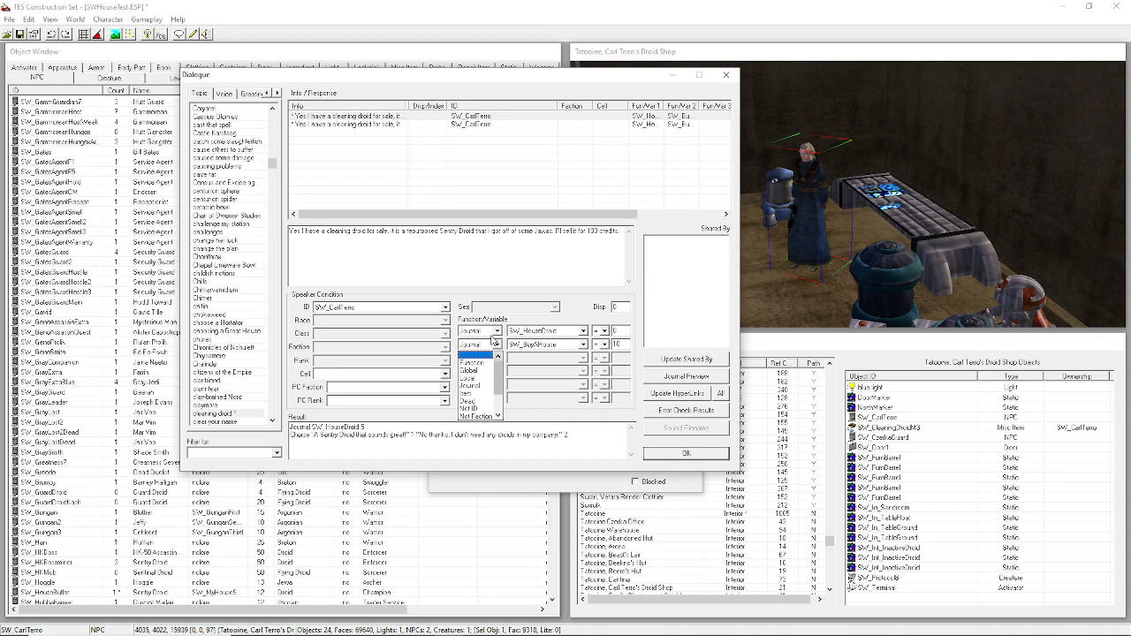
{"action": "left_click", "coordinate": [482, 355]}
{"action": "left_click", "coordinate": [497, 330]}
{"action": "left_click", "coordinate": [476, 350]}
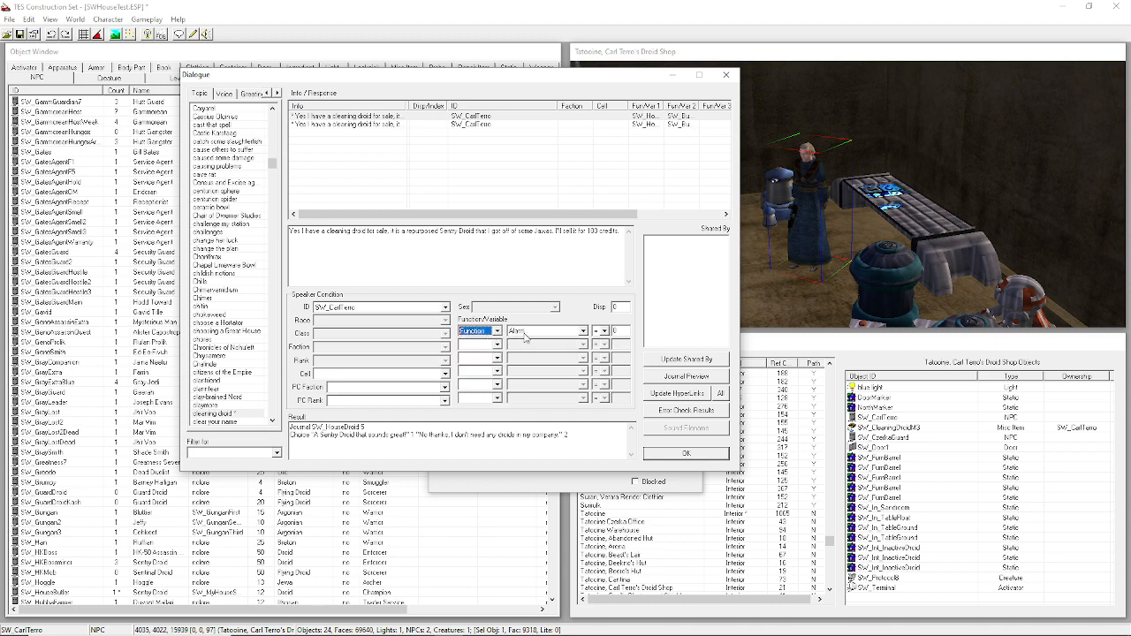
{"action": "type", "text": "2"}
Clear the copy's result script and replace its text with "Well then you're in the wrong shop buddy, all I sell is droids.".
{"action": "left_click_drag", "start_coordinate": [603, 442], "coordinate": [190, 362]}
{"action": "key", "text": "Delete"}
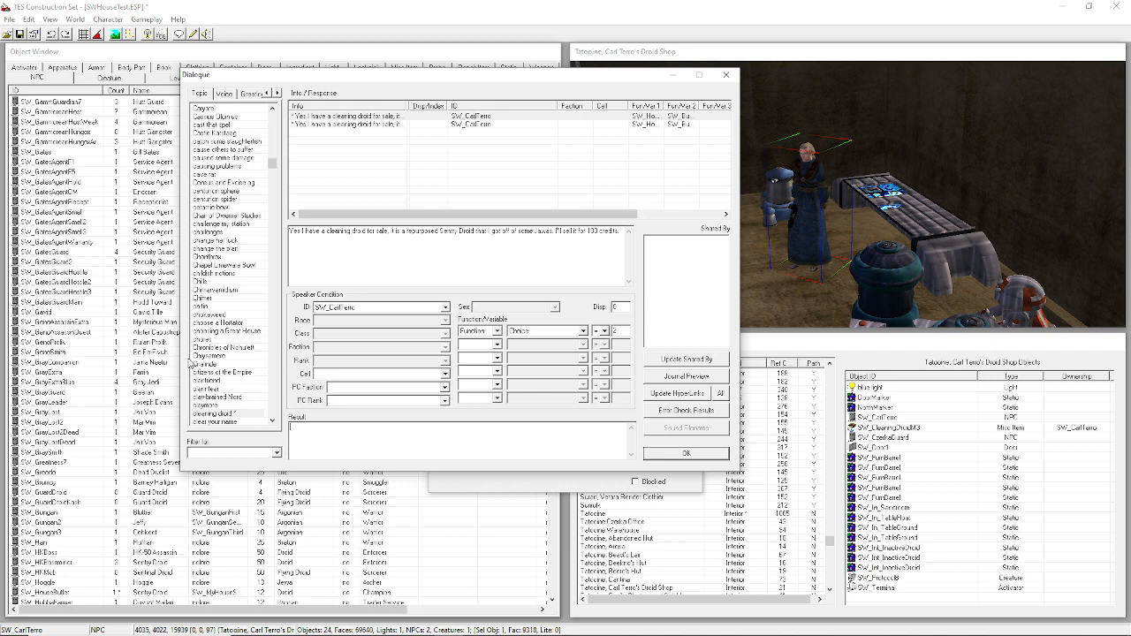
{"action": "left_click_drag", "start_coordinate": [622, 247], "coordinate": [269, 280]}
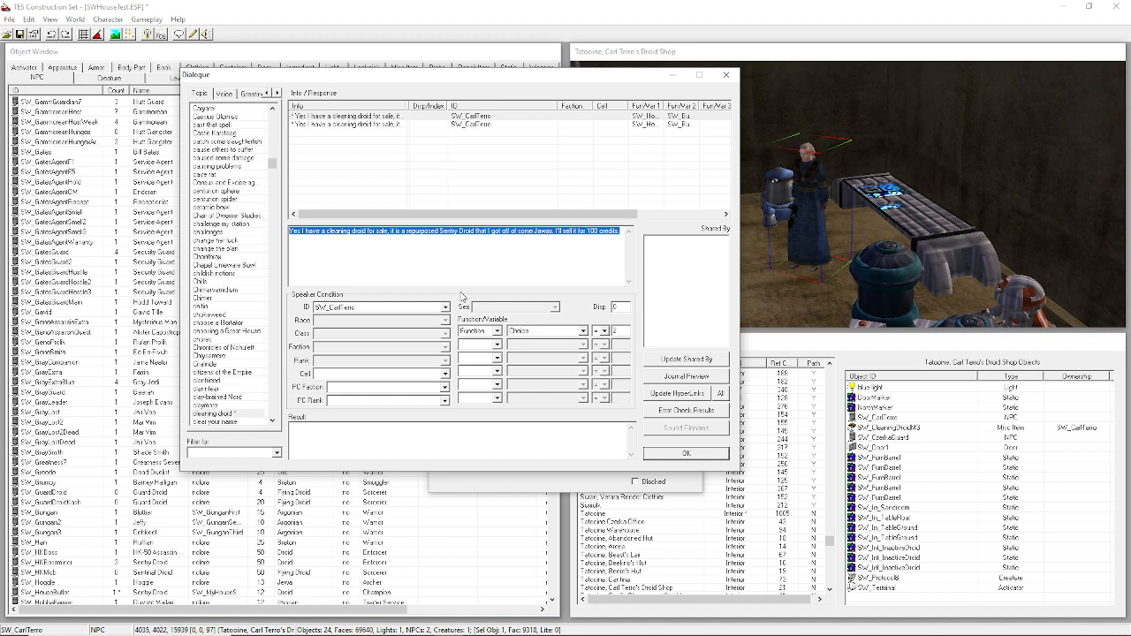
{"action": "type", "text": "Well then you're i"}
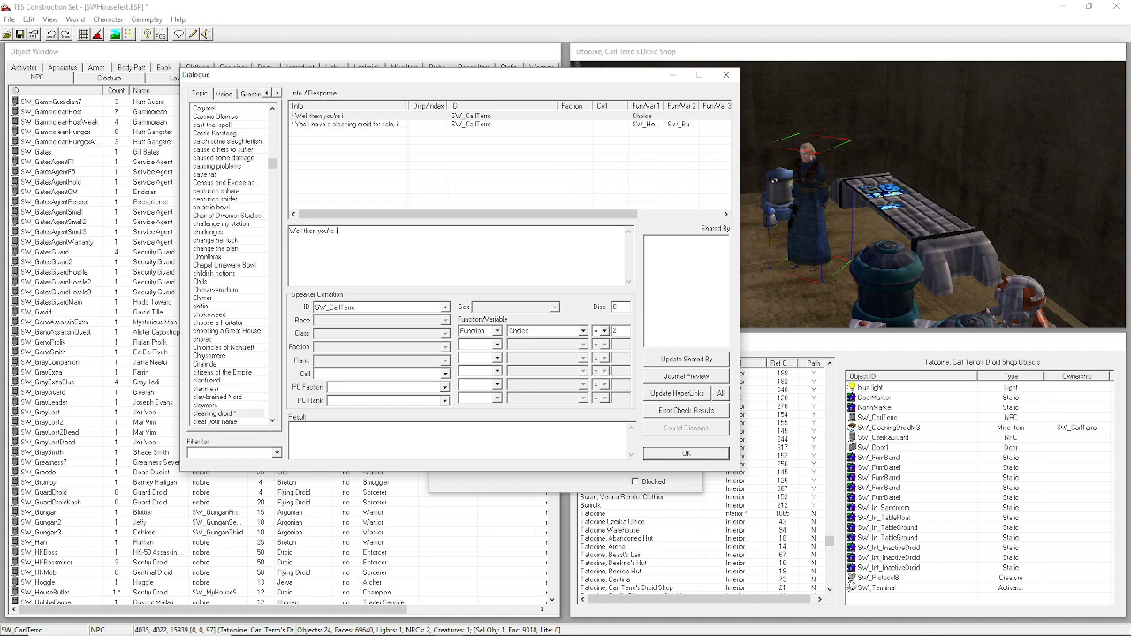
{"action": "type", "text": "n the wrong shop buddy, all I sell is droids."}
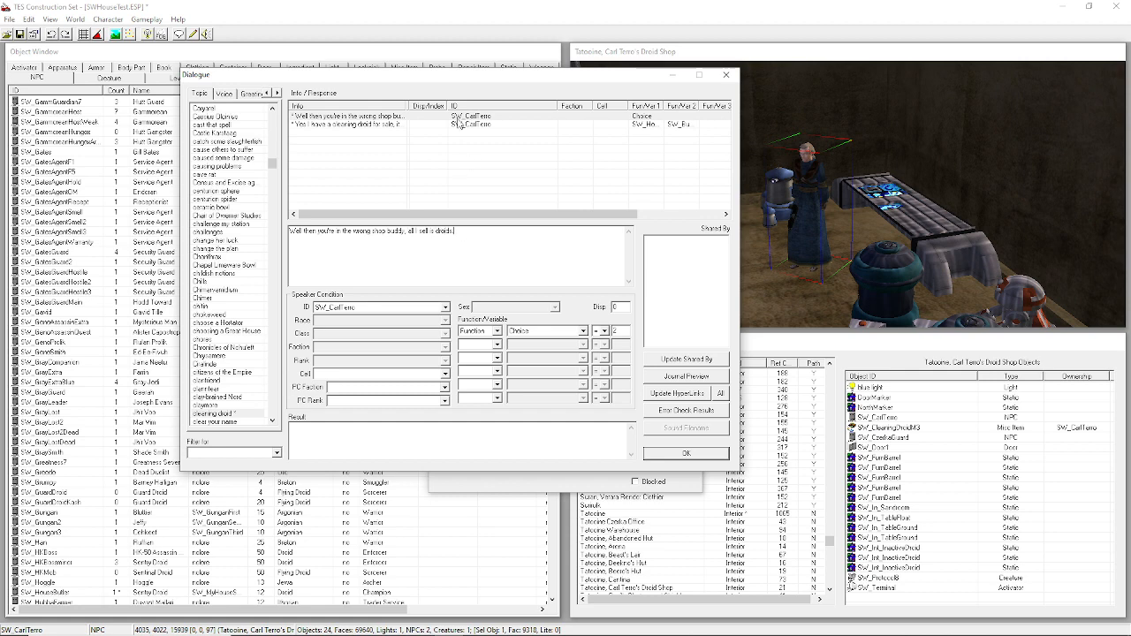
Copy the refusal response for Choice 1 with the text "Here you go, your own Sentry Droid, I'll have him head over to your house now".
{"action": "right_click", "coordinate": [415, 116]}
{"action": "left_click", "coordinate": [439, 138]}
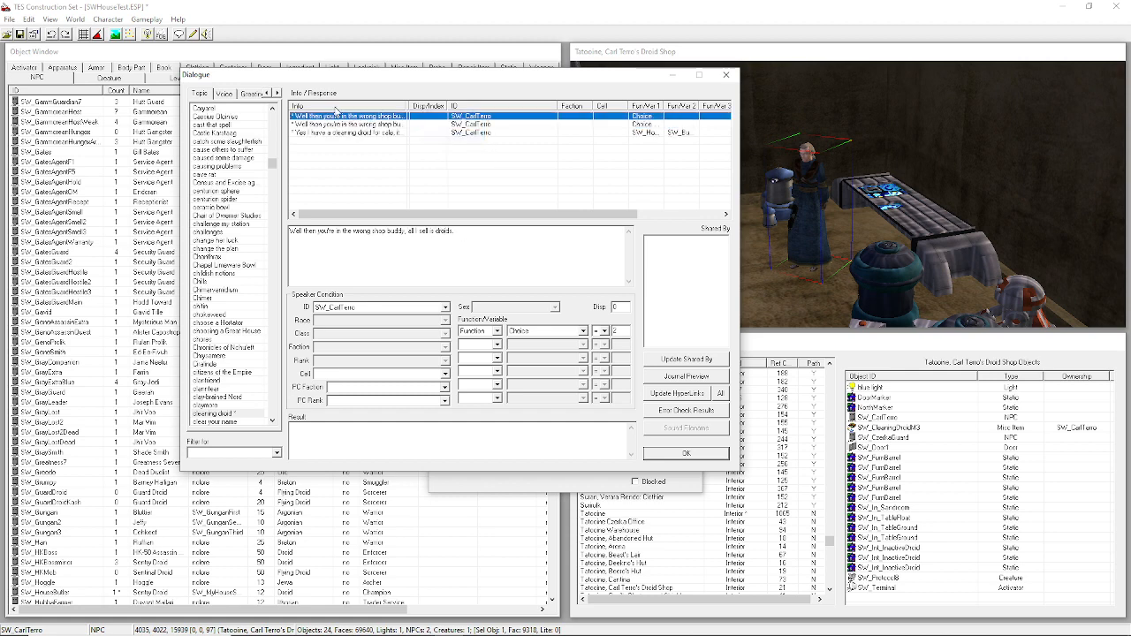
{"action": "double_click", "coordinate": [620, 331]}
{"action": "type", "text": "1"}
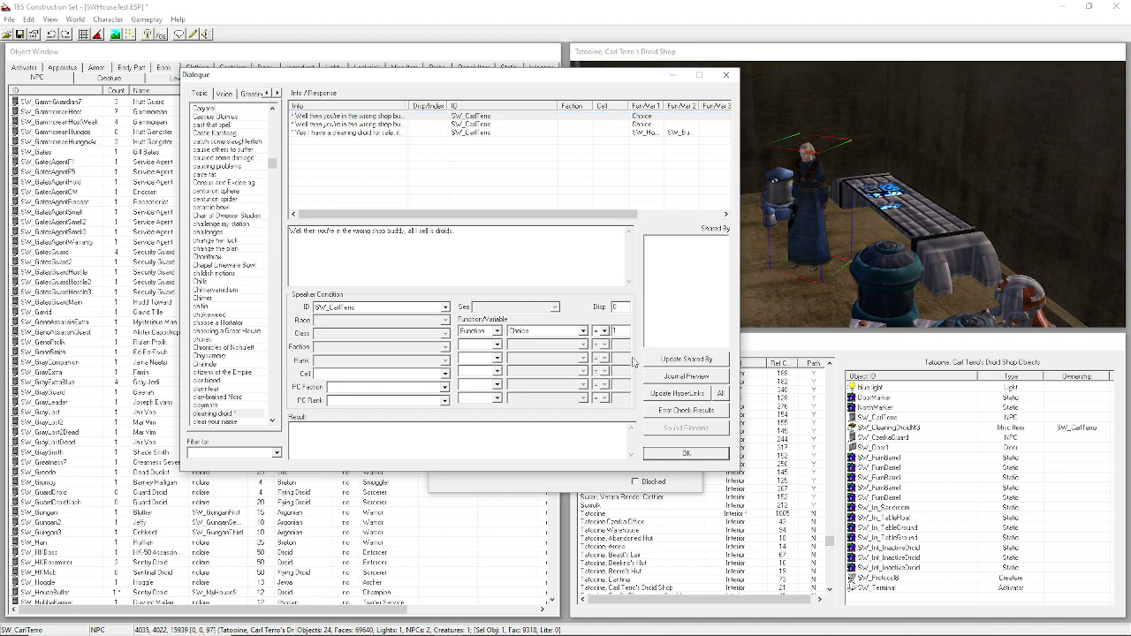
{"action": "left_click_drag", "start_coordinate": [456, 231], "coordinate": [144, 247]}
{"action": "type", "text": "Here you go"}
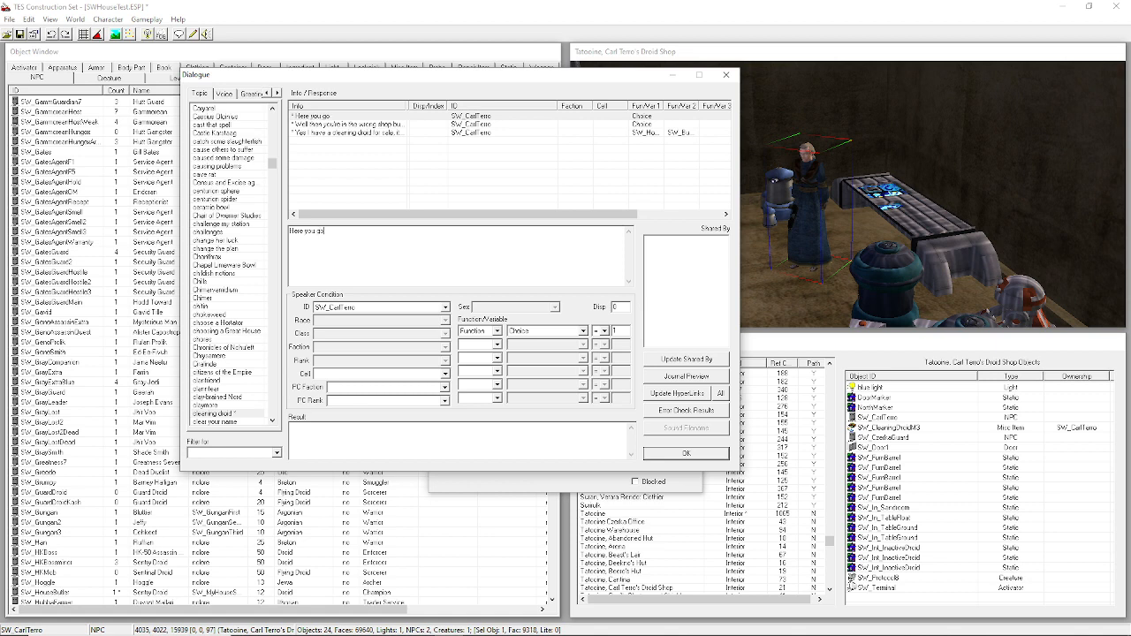
{"action": "type", "text": ", your own Sentry Droid, I'll have him head over to your house"}
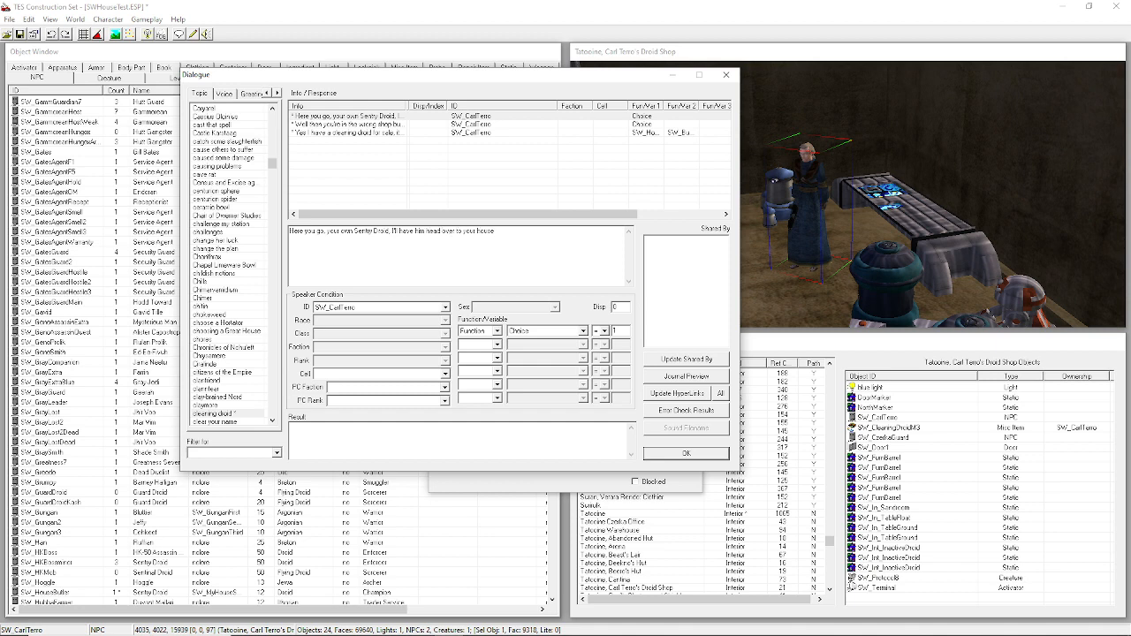
{"action": "type", "text": " now"}
Add the condition Item Gold_001 >= 100 to the Choice 1 response.
{"action": "left_click", "coordinate": [475, 344]}
{"action": "left_click", "coordinate": [474, 345]}
{"action": "key", "text": "i"}
{"action": "left_click", "coordinate": [525, 347]}
{"action": "left_click", "coordinate": [524, 347]}
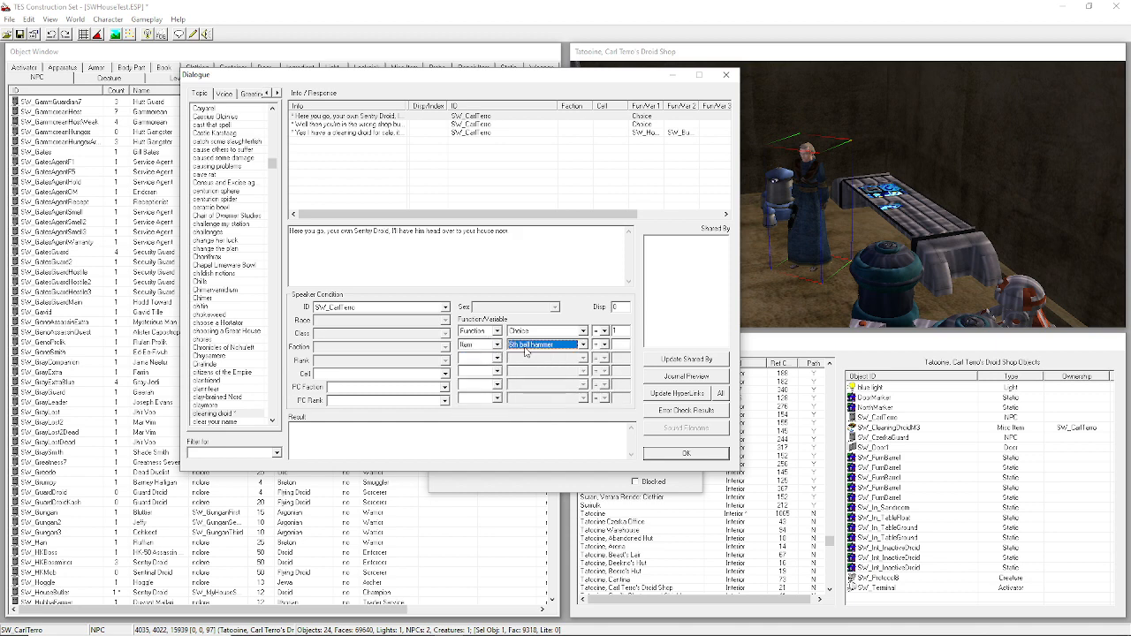
{"action": "type", "text": "go"}
{"action": "key", "text": "Tab"}
{"action": "left_click", "coordinate": [597, 346]}
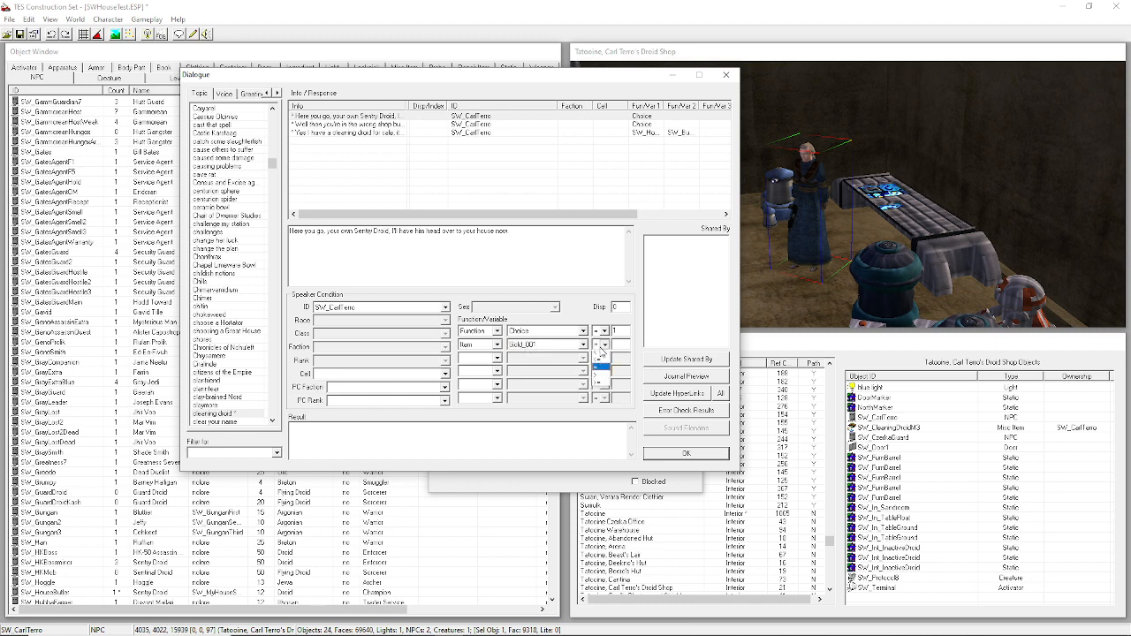
{"action": "left_click", "coordinate": [602, 394]}
{"action": "left_click", "coordinate": [619, 344]}
{"action": "type", "text": "100"}
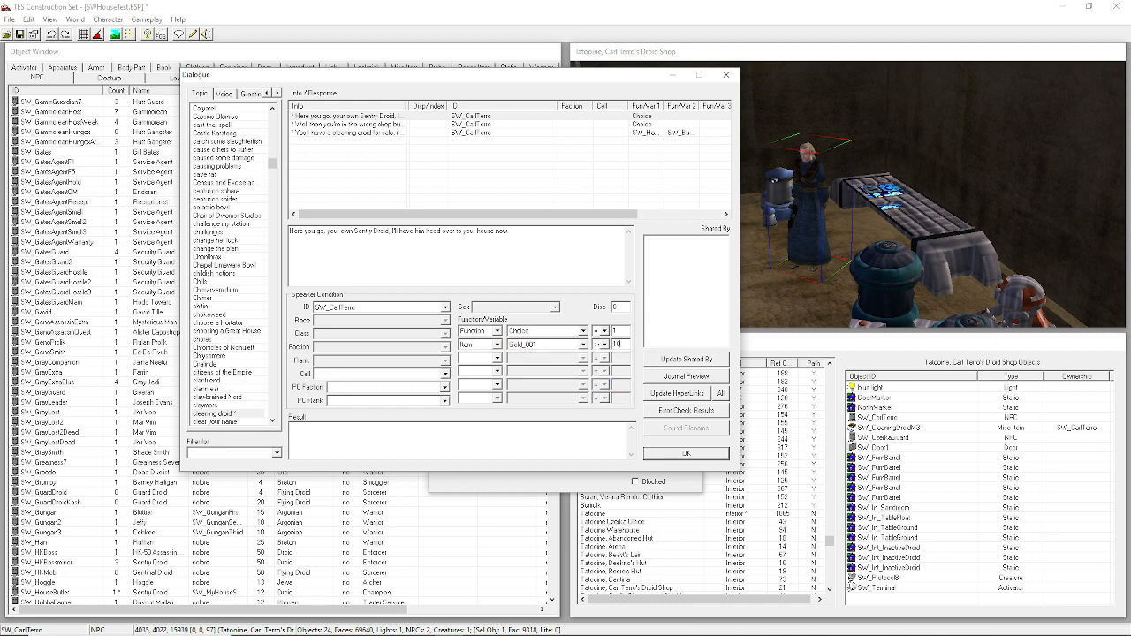
Script the purchase response's result to take the payment with player->removeItem, gold_001, 100.
{"action": "left_click", "coordinate": [471, 425]}
{"action": "type", "text": "player->removeItem,"}
{"action": "type", "text": " 100"}
{"action": "key", "text": "BackSpace"}
{"action": "key", "text": "BackSpace"}
{"action": "key", "text": "BackSpace"}
{"action": "type", "text": "gold_001, 100"}
Copy SW_HouseButler from the Notepad notes and add the line SW_HouseButler->Enable to the purchase response's result.
{"action": "left_click", "coordinate": [535, 624]}
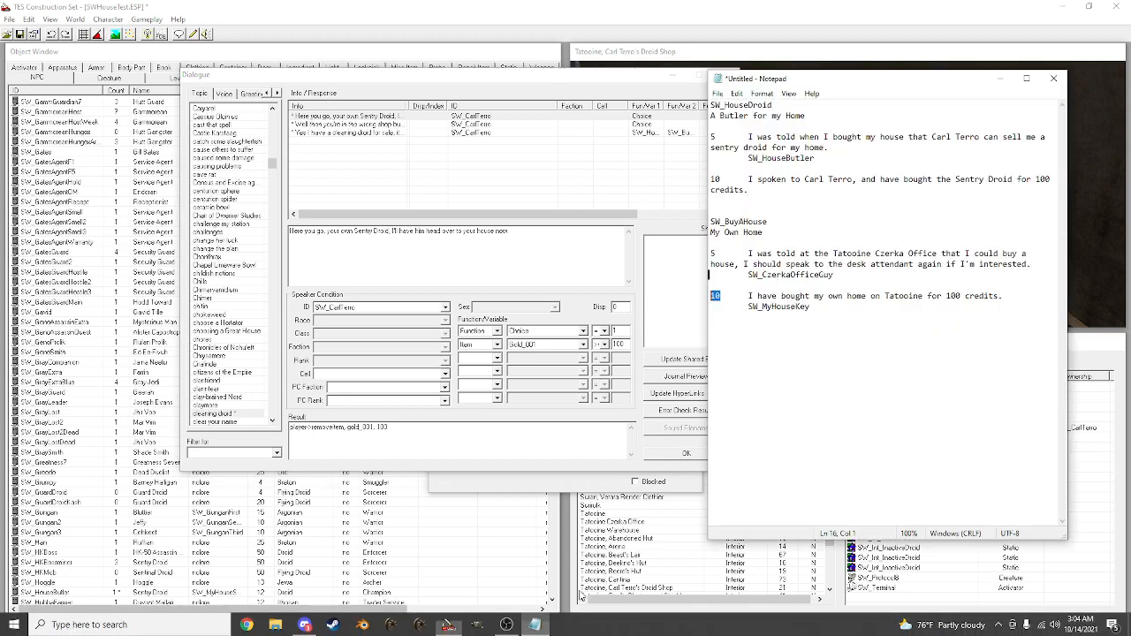
{"action": "left_click", "coordinate": [837, 312]}
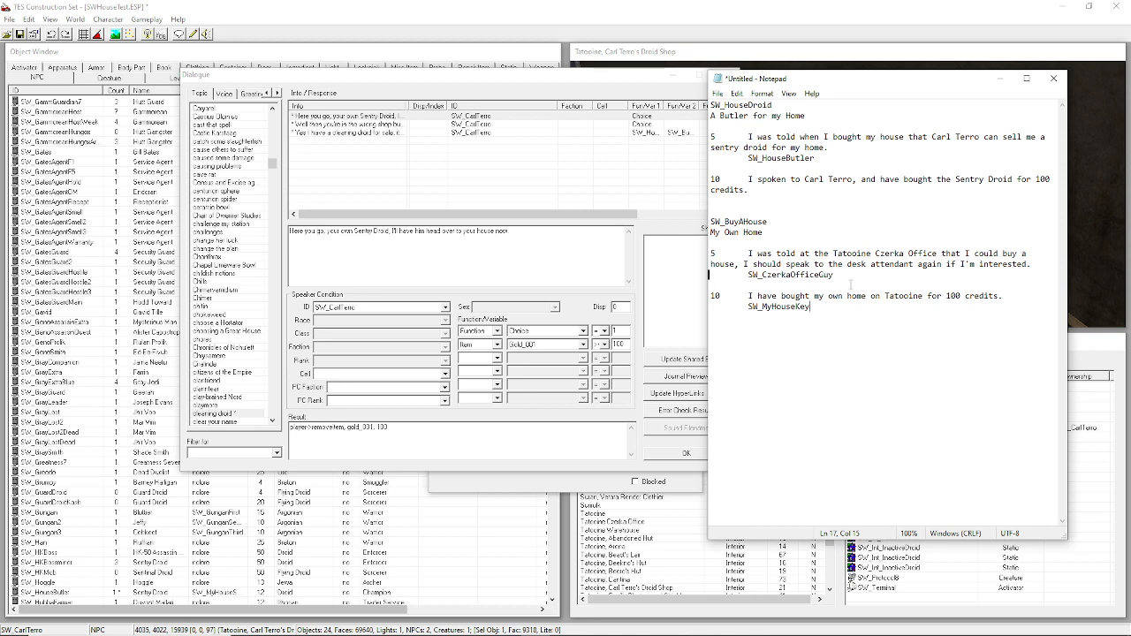
{"action": "left_click_drag", "start_coordinate": [816, 158], "coordinate": [747, 158]}
{"action": "key", "text": "ctrl+c"}
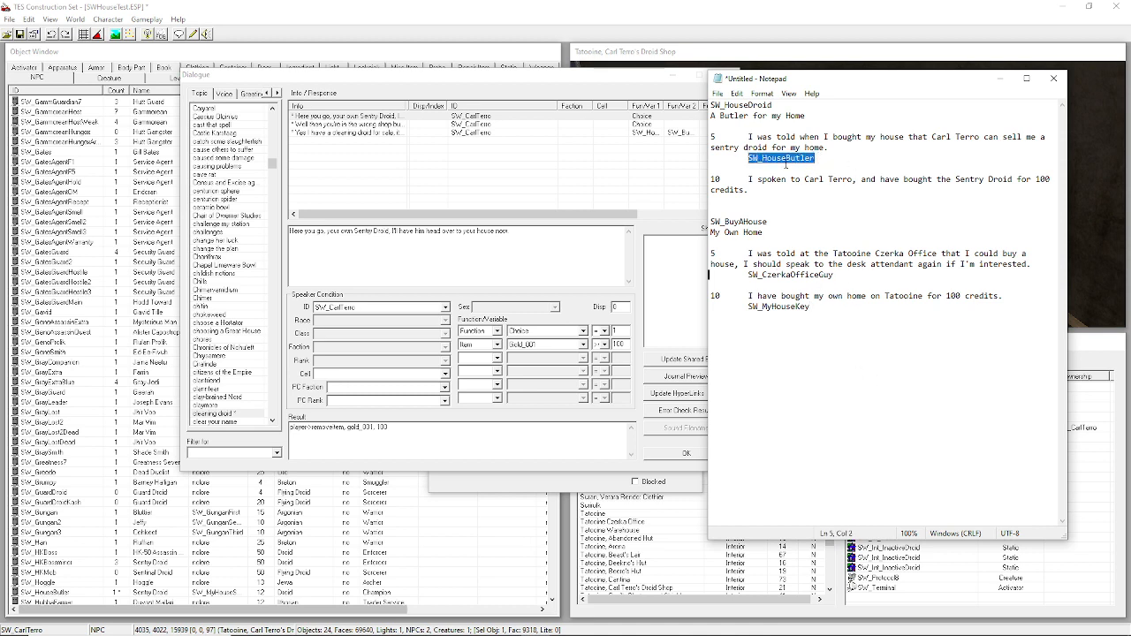
{"action": "key", "text": "Down"}
{"action": "key", "text": "Down"}
{"action": "key", "text": "Down"}
{"action": "key", "text": "Down"}
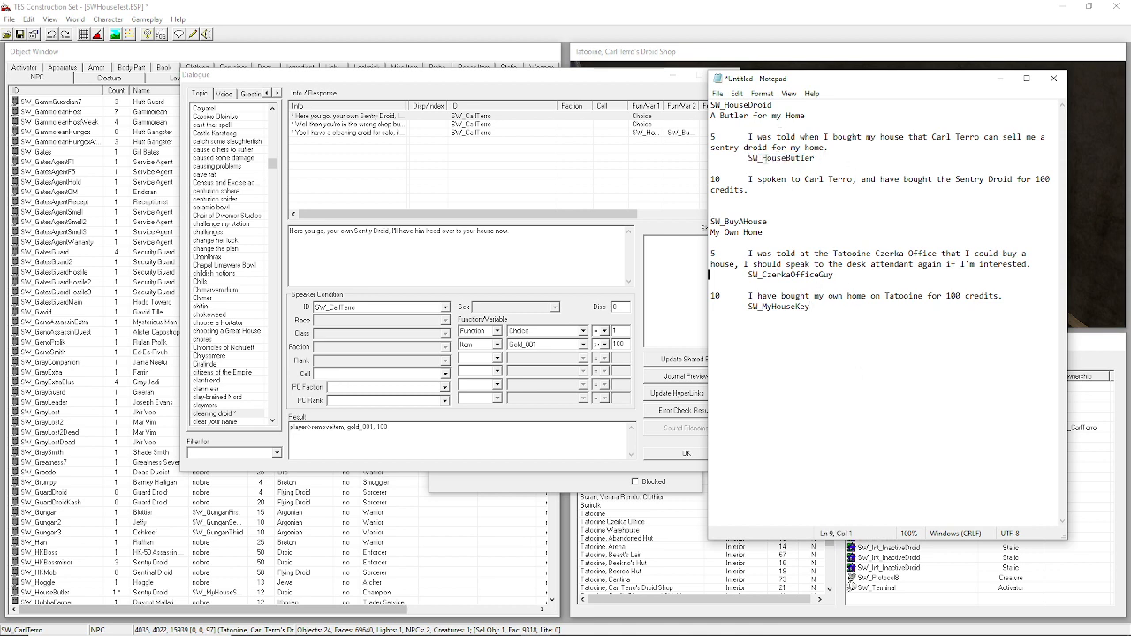
{"action": "left_click", "coordinate": [419, 445]}
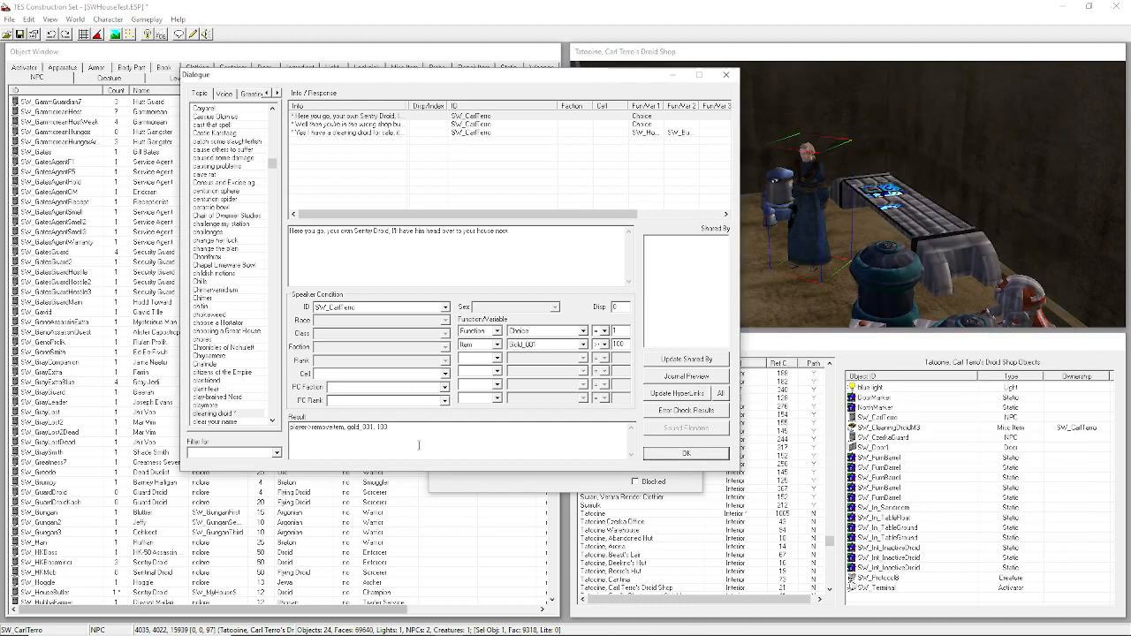
{"action": "key", "text": "ctrl+v"}
{"action": "type", "text": "->"}
{"action": "type", "text": "Enabl"}
Add the line Journal SW_HouseDroid 10 to the purchase result, checking the journal syntax in the original cleaning droid response.
{"action": "type", "text": "Journal"}
{"action": "left_click", "coordinate": [345, 132]}
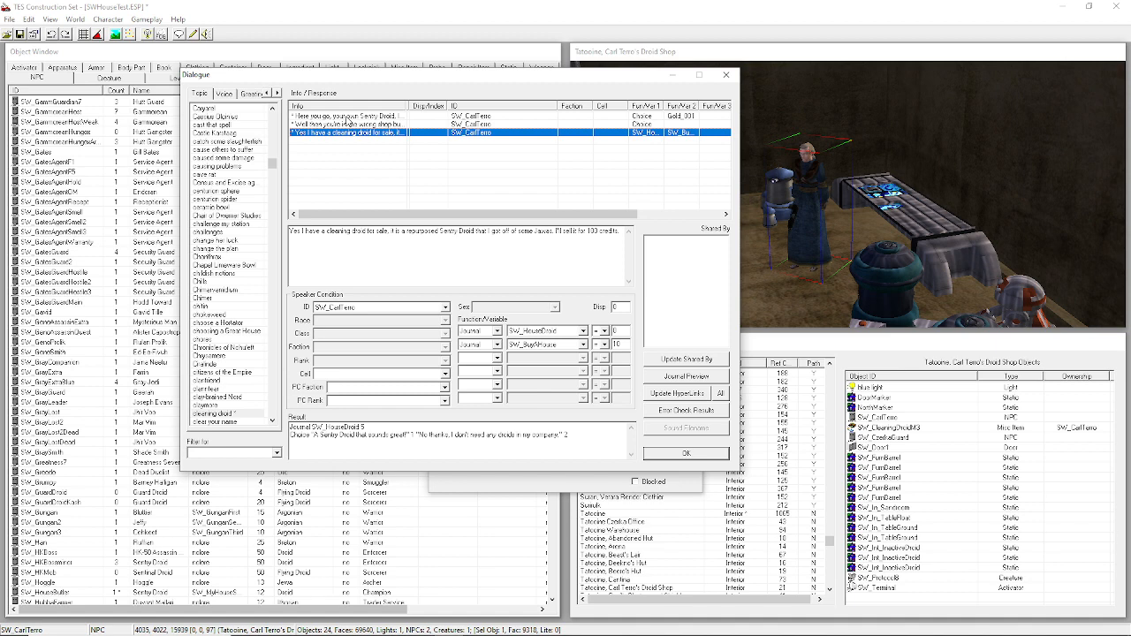
{"action": "left_click", "coordinate": [346, 117]}
{"action": "left_click", "coordinate": [330, 451]}
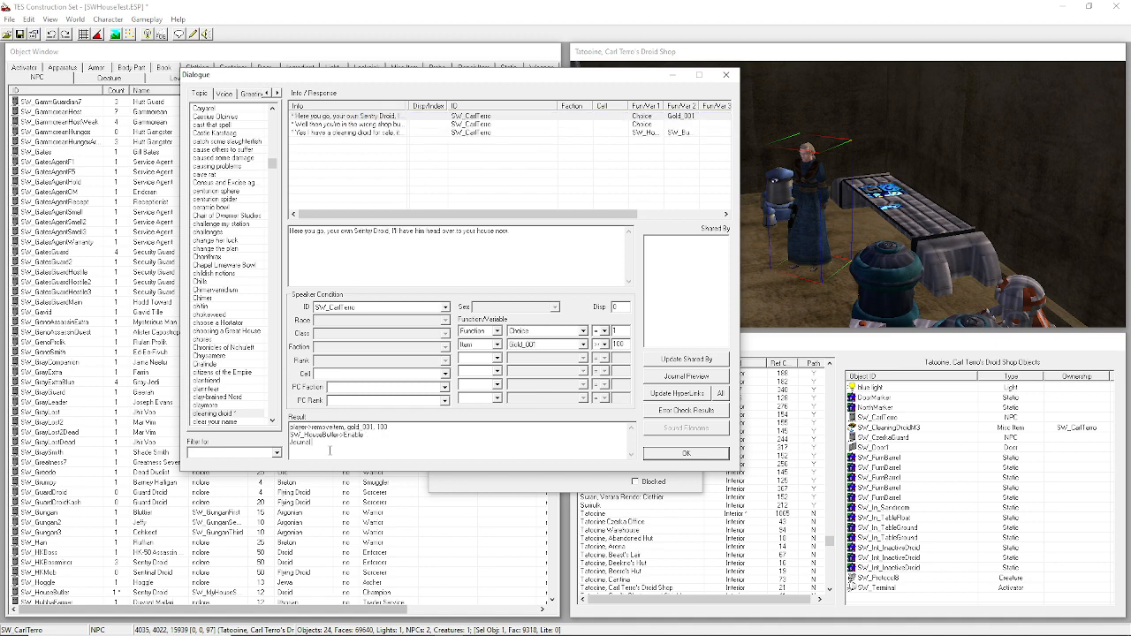
{"action": "type", "text": "Journal SW_HouseDroid 10"}
Duplicate the purchase response, clear the copy's result script and change its gold condition to Gold_001 < 100.
{"action": "right_click", "coordinate": [342, 116]}
{"action": "left_click", "coordinate": [369, 134]}
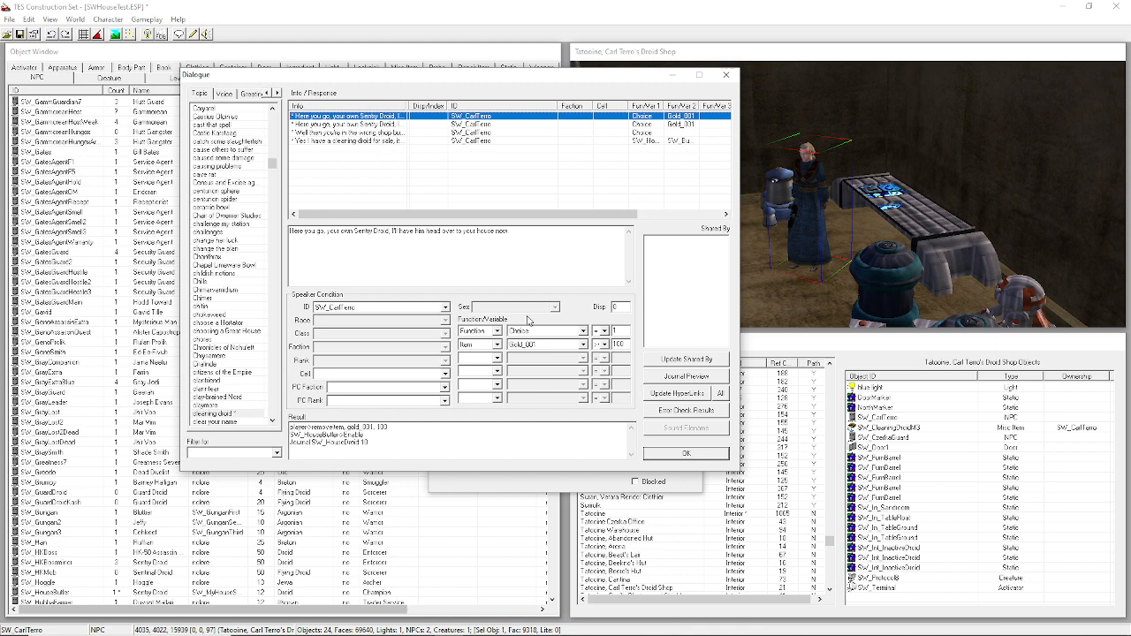
{"action": "left_click", "coordinate": [416, 446]}
{"action": "key", "text": "Delete"}
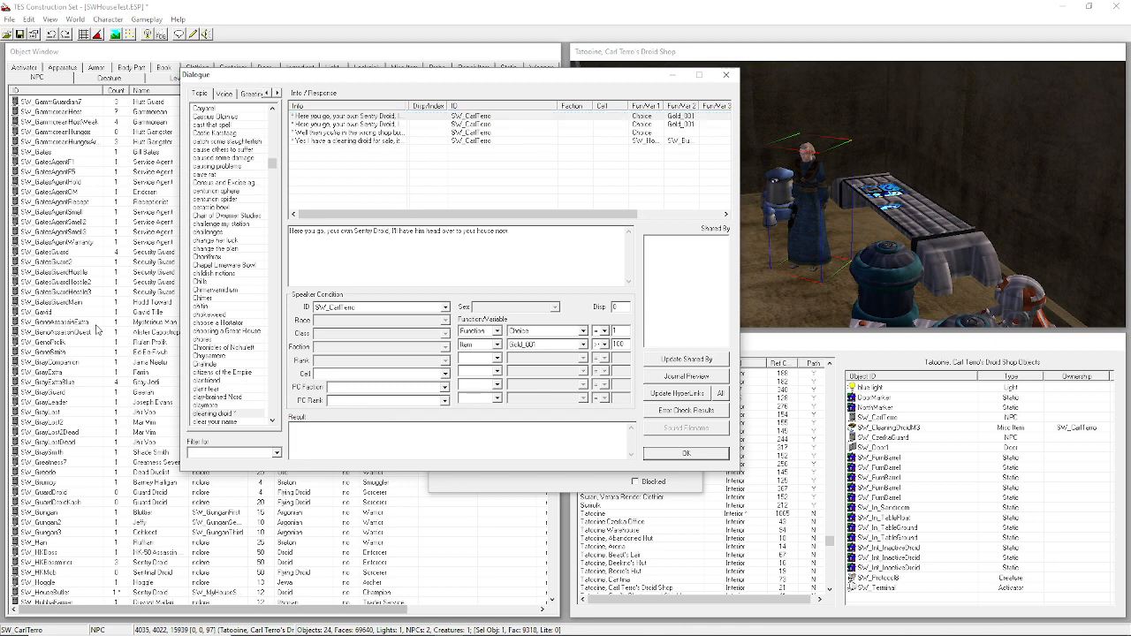
{"action": "left_click", "coordinate": [599, 345]}
{"action": "left_click", "coordinate": [600, 359]}
Replace the copied response's text with "Sorry but you can't afford a Sentry Droid.".
{"action": "left_click_drag", "start_coordinate": [575, 269], "coordinate": [170, 301]}
{"action": "type", "text": "orry"}
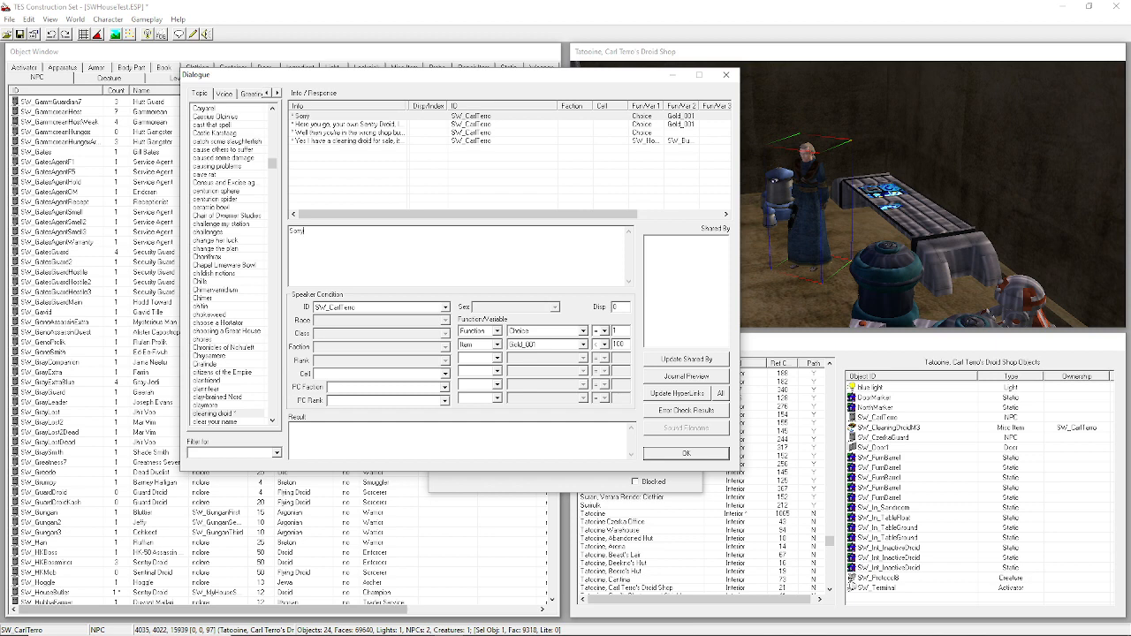
{"action": "type", "text": " but you can't afford a Sentry Droid."}
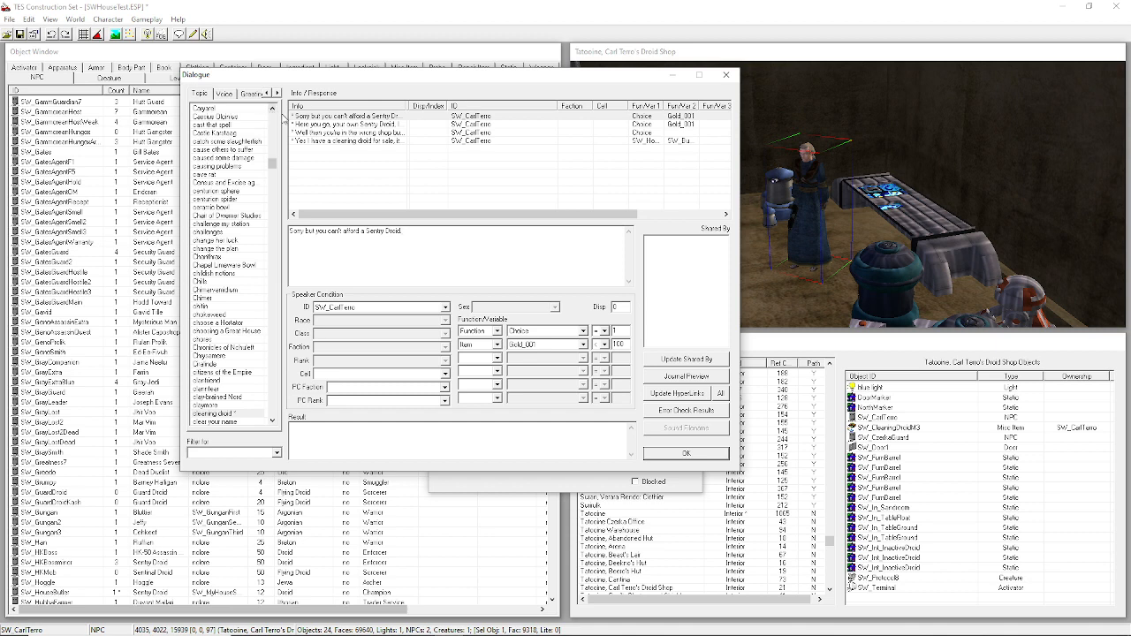
Duplicate the "Sorry but you can't afford a Sentry Droid." response and remove the copy's Gold_001 condition.
{"action": "right_click", "coordinate": [315, 123]}
{"action": "right_click", "coordinate": [316, 117]}
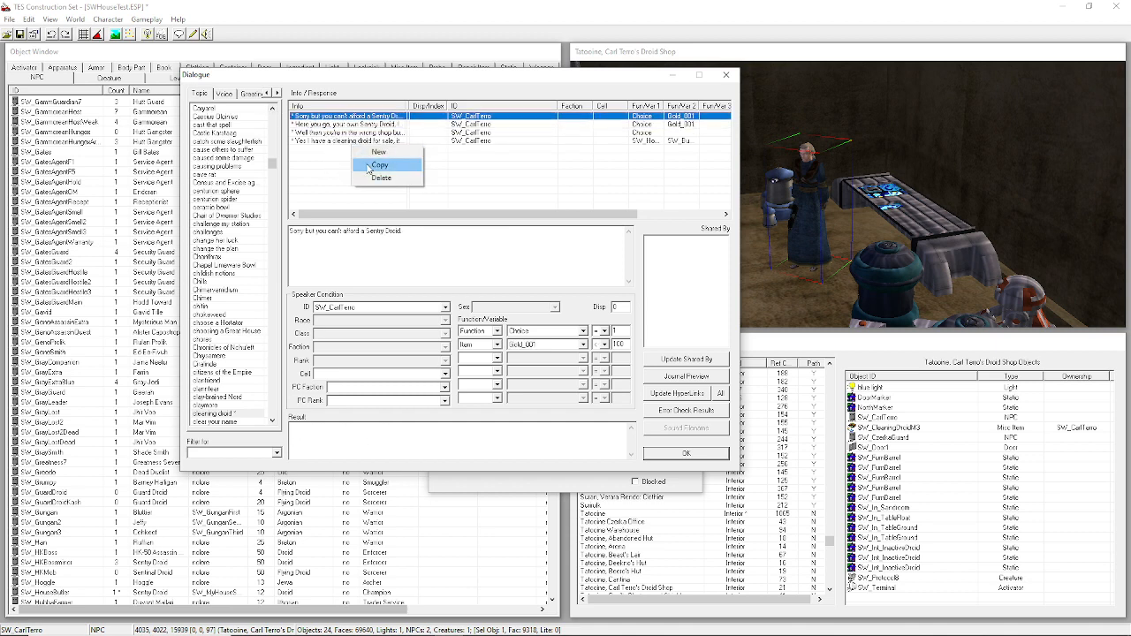
{"action": "left_click", "coordinate": [371, 165]}
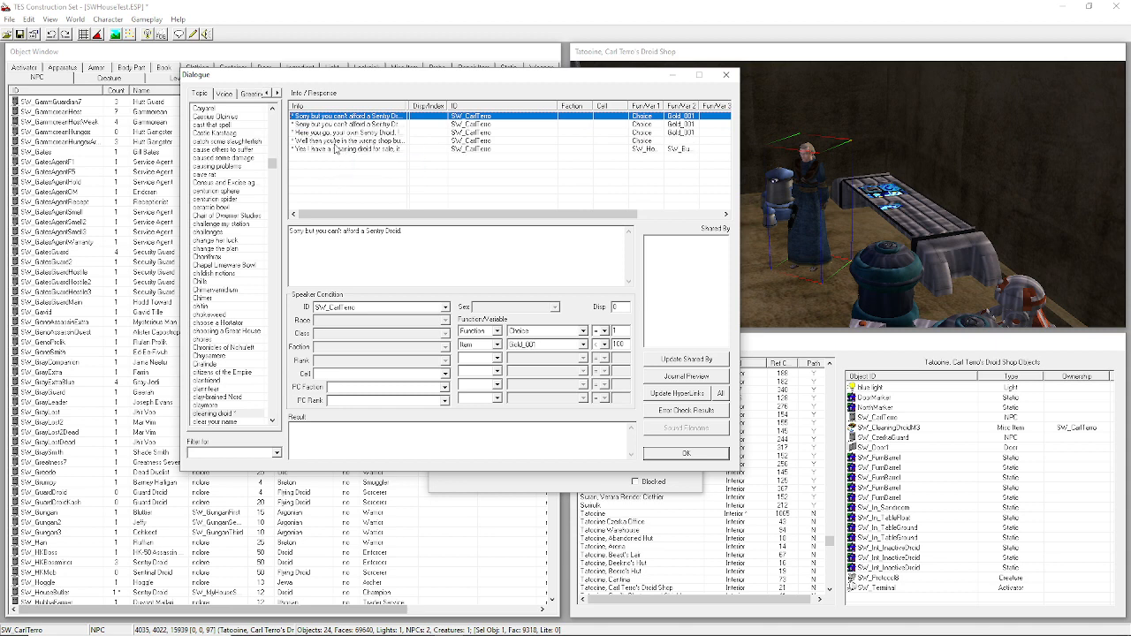
{"action": "left_click", "coordinate": [477, 344]}
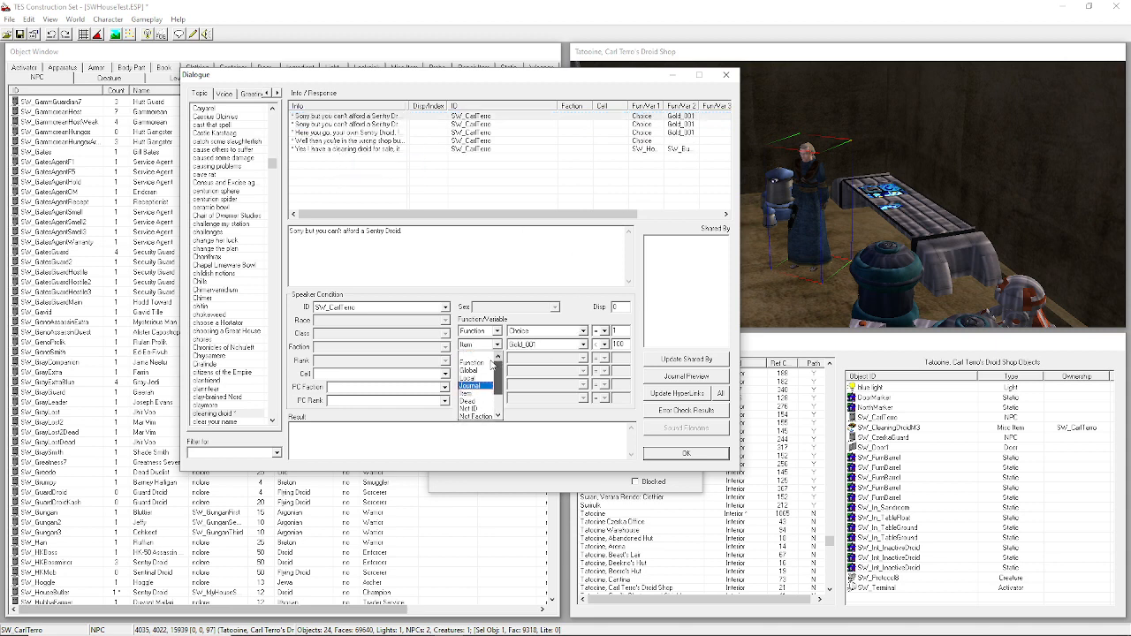
{"action": "left_click", "coordinate": [485, 355]}
Replace the copy's Choice condition with the journal condition SW_HouseDroid = 10.
{"action": "left_click", "coordinate": [492, 332]}
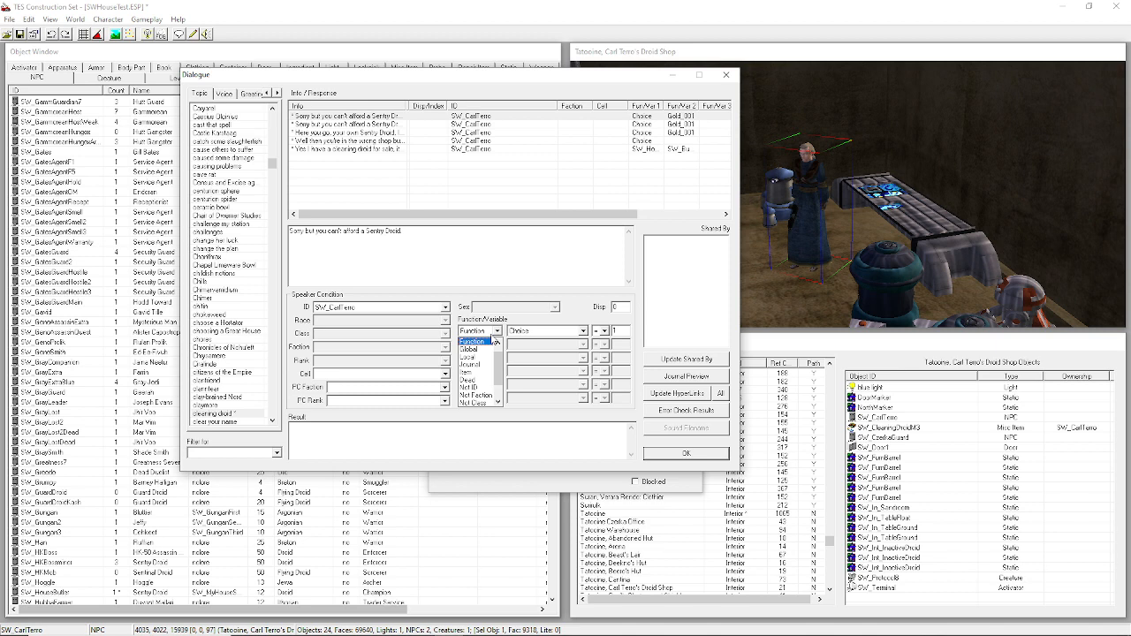
{"action": "left_click", "coordinate": [470, 364]}
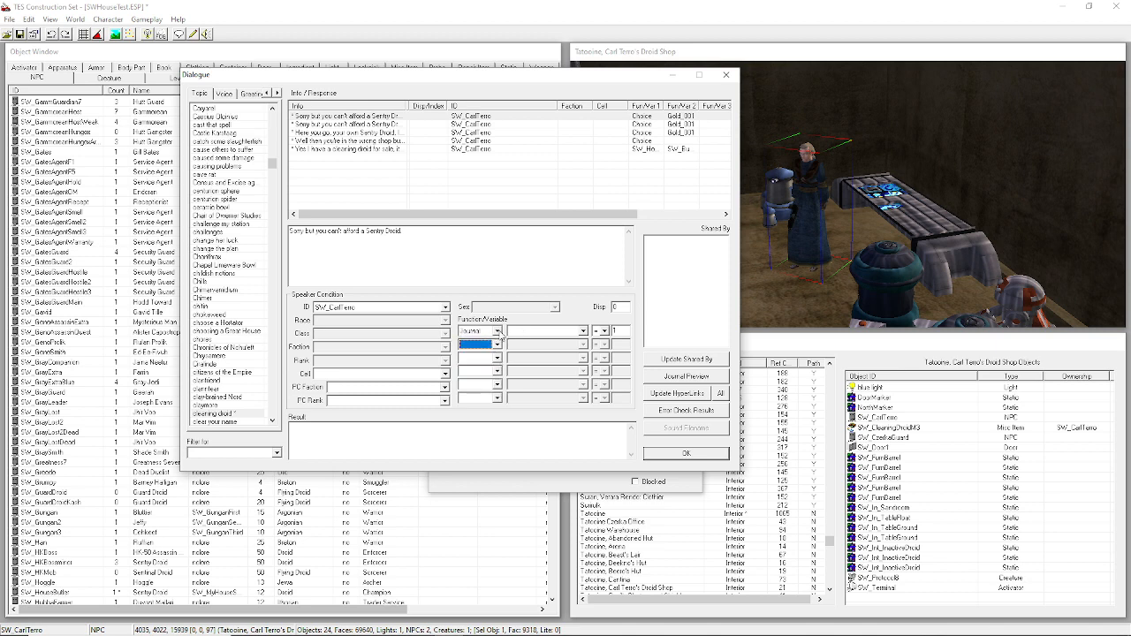
{"action": "left_click", "coordinate": [514, 333]}
{"action": "left_click", "coordinate": [514, 333]}
{"action": "type", "text": "s"}
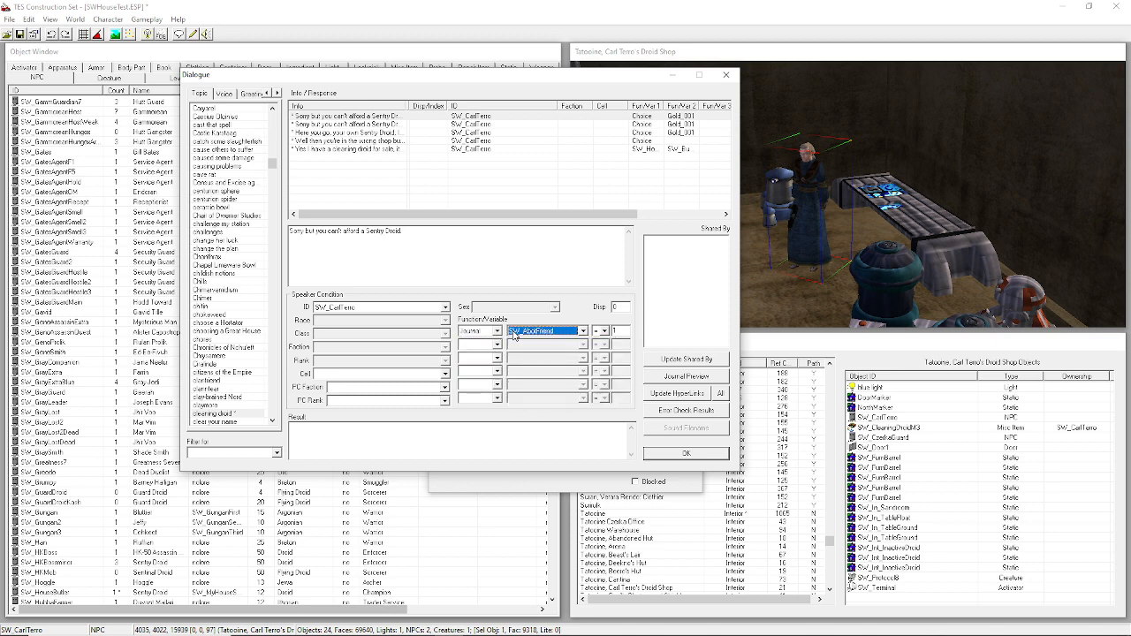
{"action": "type", "text": "w_ho"}
{"action": "key", "text": "Tab"}
{"action": "key", "text": "Tab"}
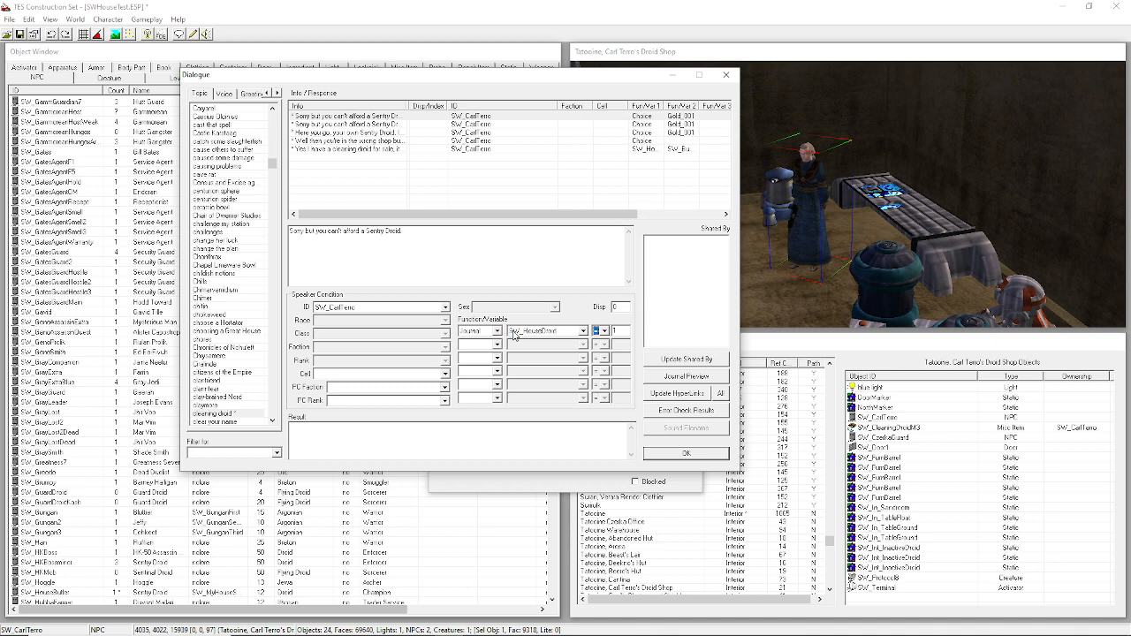
{"action": "type", "text": "10"}
Replace the copied response's text with "I hope you're enjoying that Sentry Droid I sold you!".
{"action": "left_click_drag", "start_coordinate": [454, 256], "coordinate": [252, 268]}
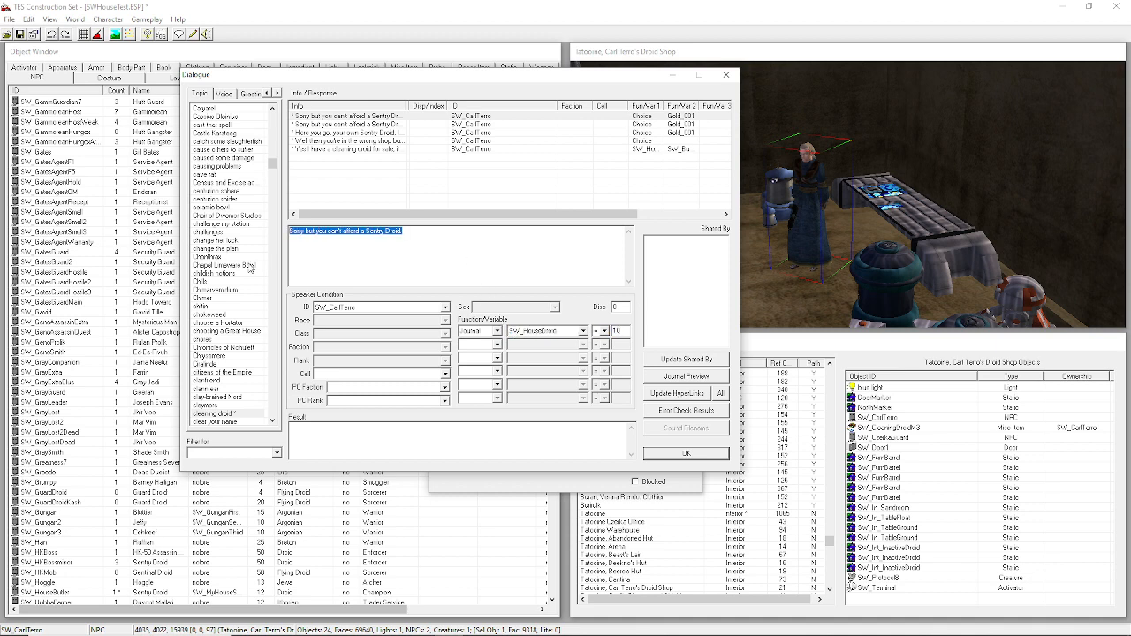
{"action": "type", "text": "I hope you're e"}
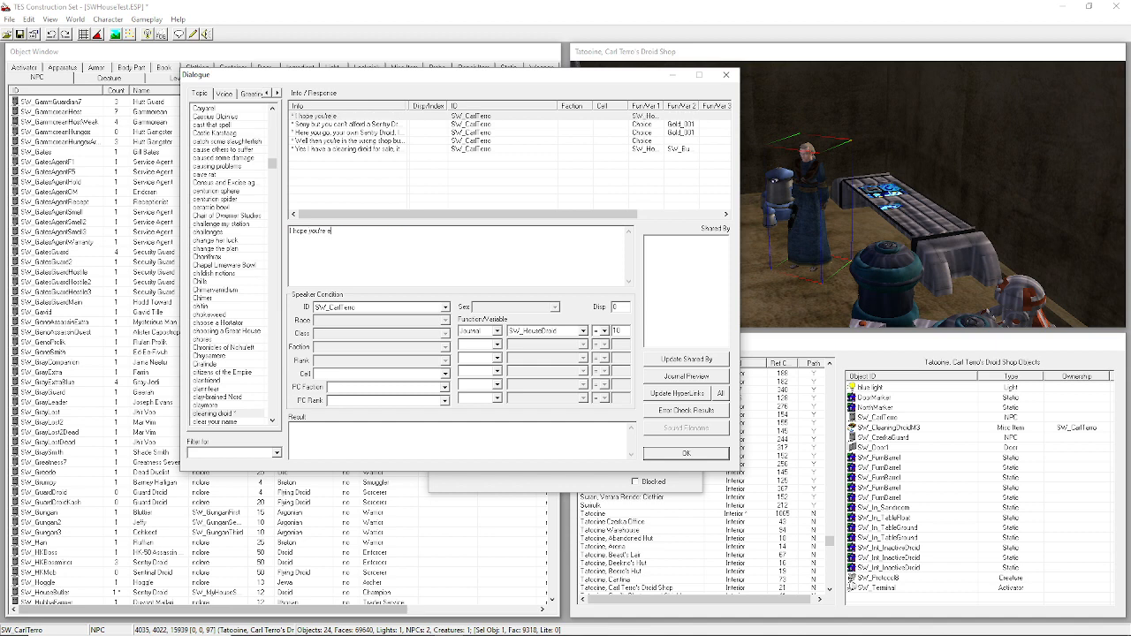
{"action": "type", "text": "njoying that Sentry Droid I sold you!"}
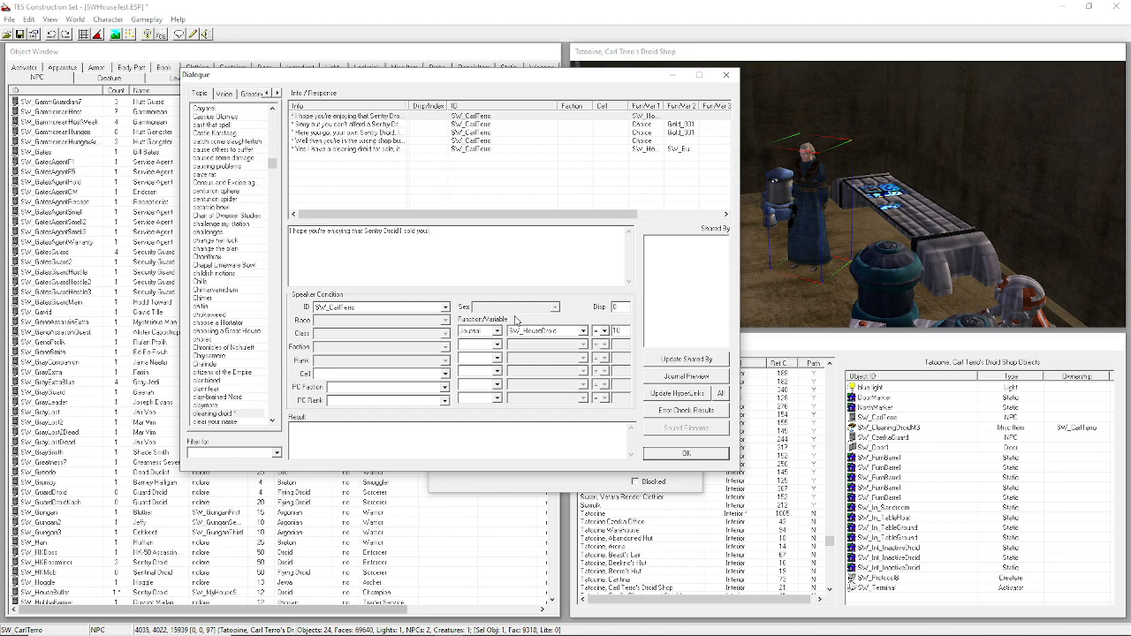
Review the conditions and result scripts of all the cleaning droid responses.
{"action": "left_click", "coordinate": [412, 126]}
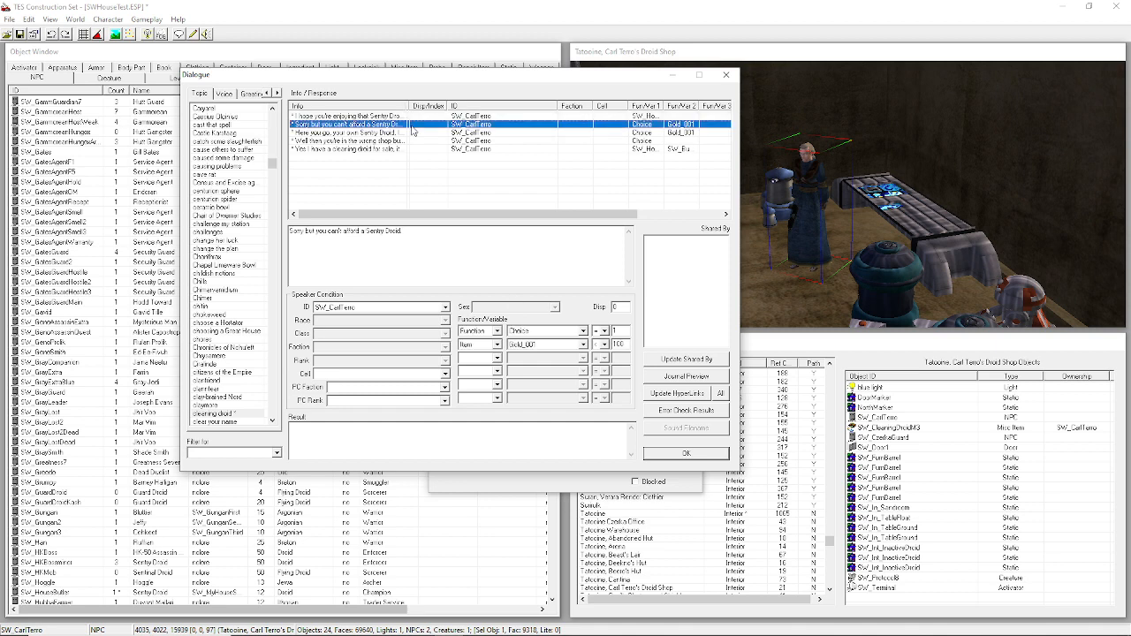
{"action": "left_click", "coordinate": [414, 133]}
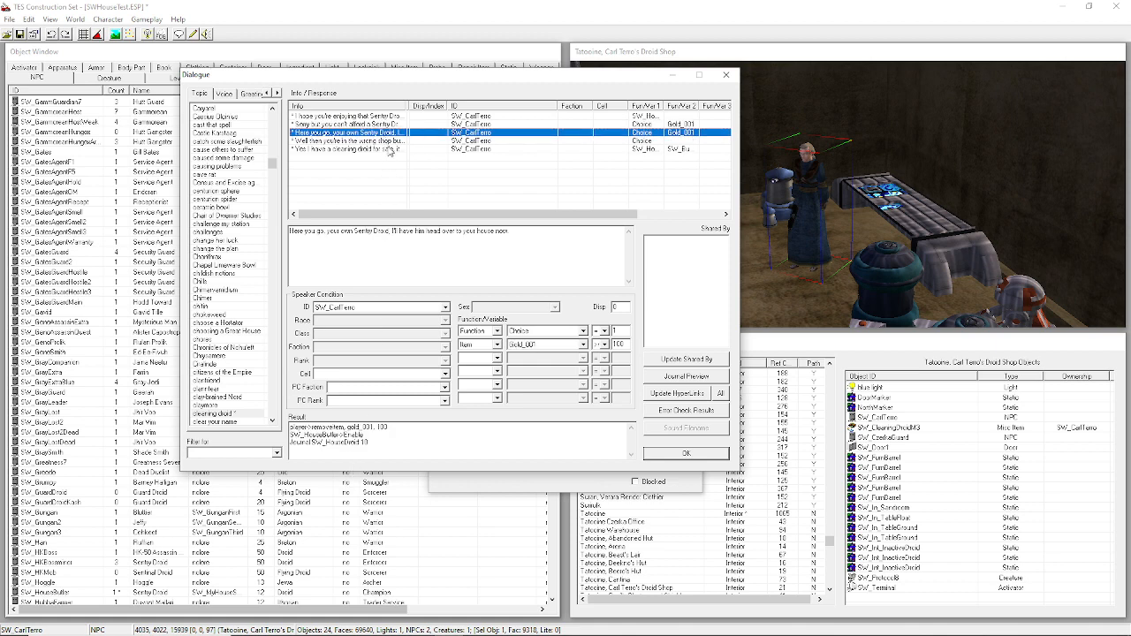
{"action": "left_click", "coordinate": [385, 141]}
{"action": "key", "text": "Down"}
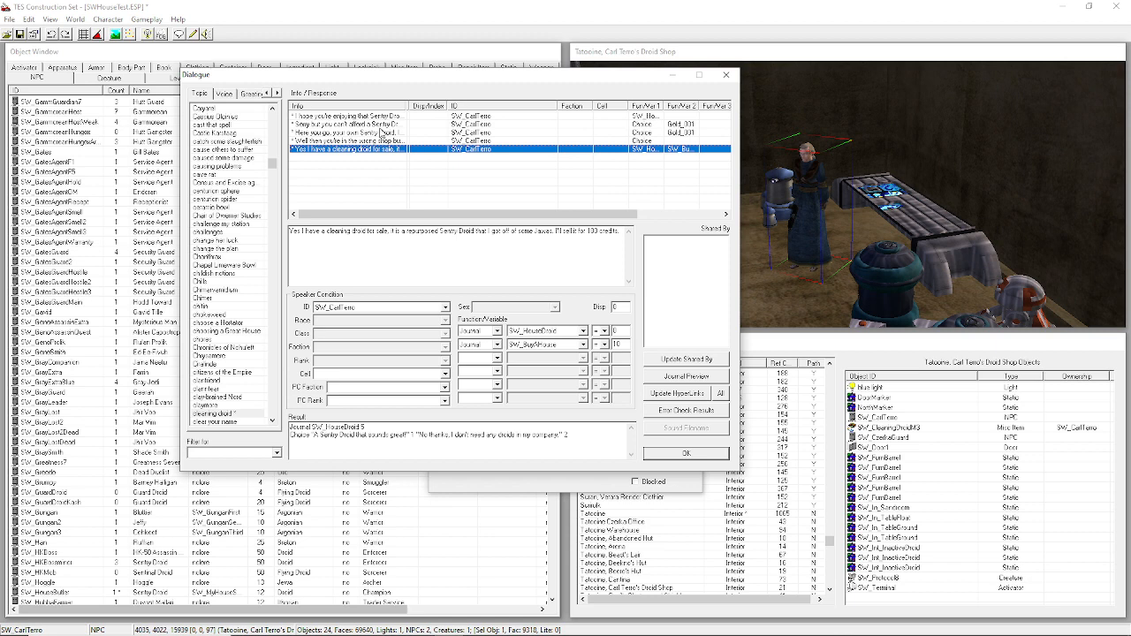
{"action": "left_click", "coordinate": [380, 126]}
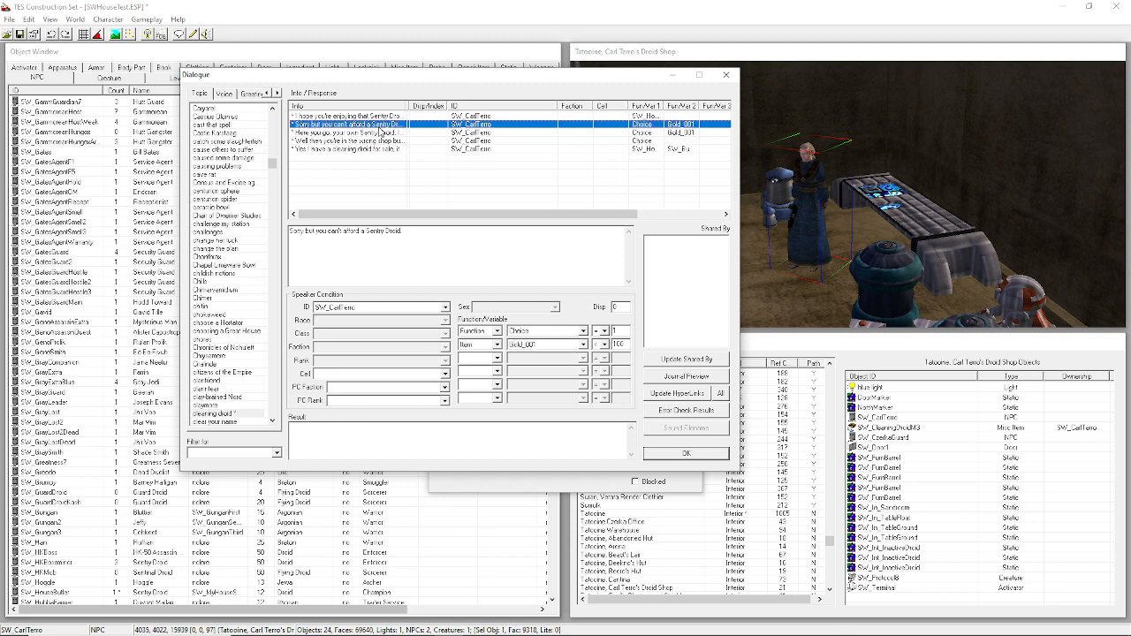
{"action": "left_click", "coordinate": [371, 116]}
{"action": "left_click", "coordinate": [377, 132]}
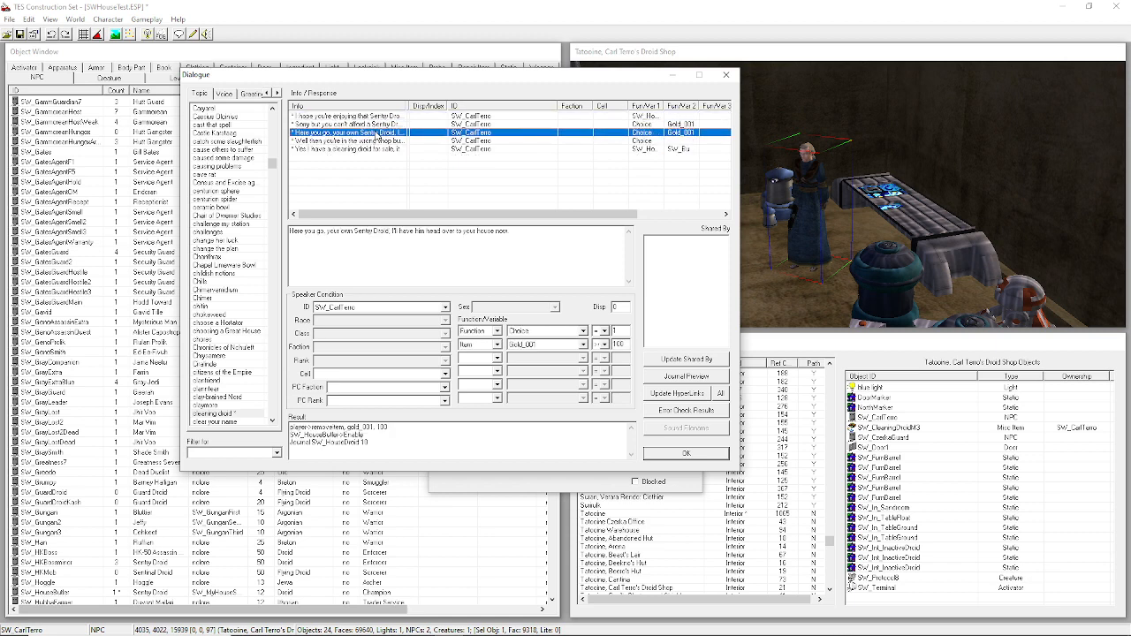
{"action": "left_click", "coordinate": [379, 141]}
{"action": "left_click", "coordinate": [382, 149]}
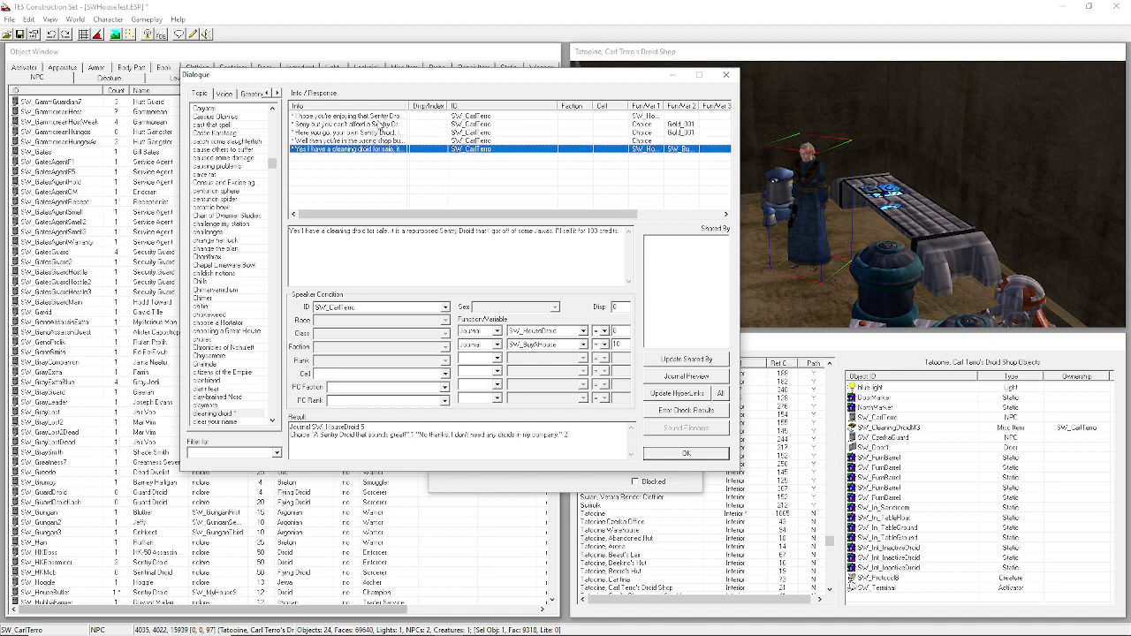
{"action": "left_click", "coordinate": [371, 117]}
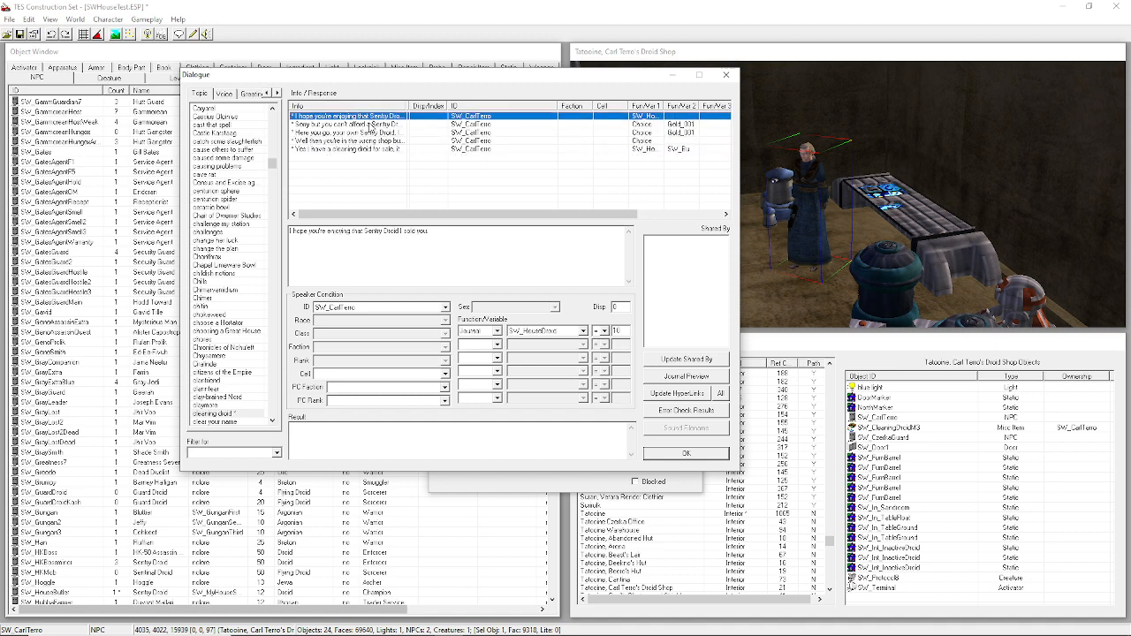
Duplicate the original "Yes I have a cleaning droid for sale" response and set the copy's SW_HouseDroid journal condition to 5.
{"action": "left_click", "coordinate": [381, 149]}
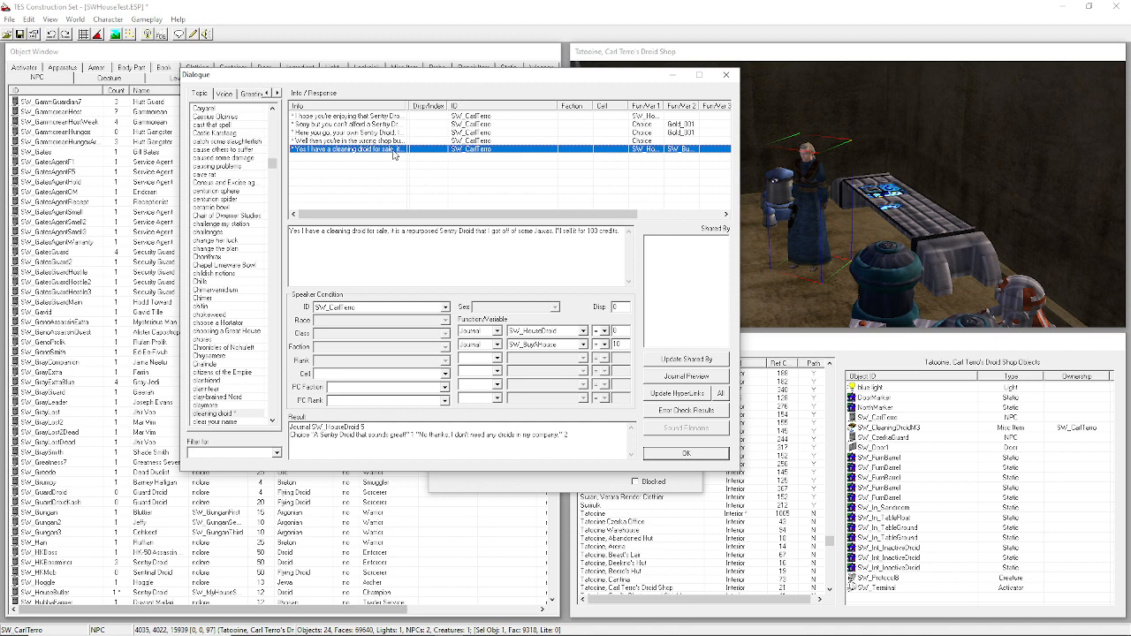
{"action": "right_click", "coordinate": [393, 155]}
{"action": "left_click", "coordinate": [414, 168]}
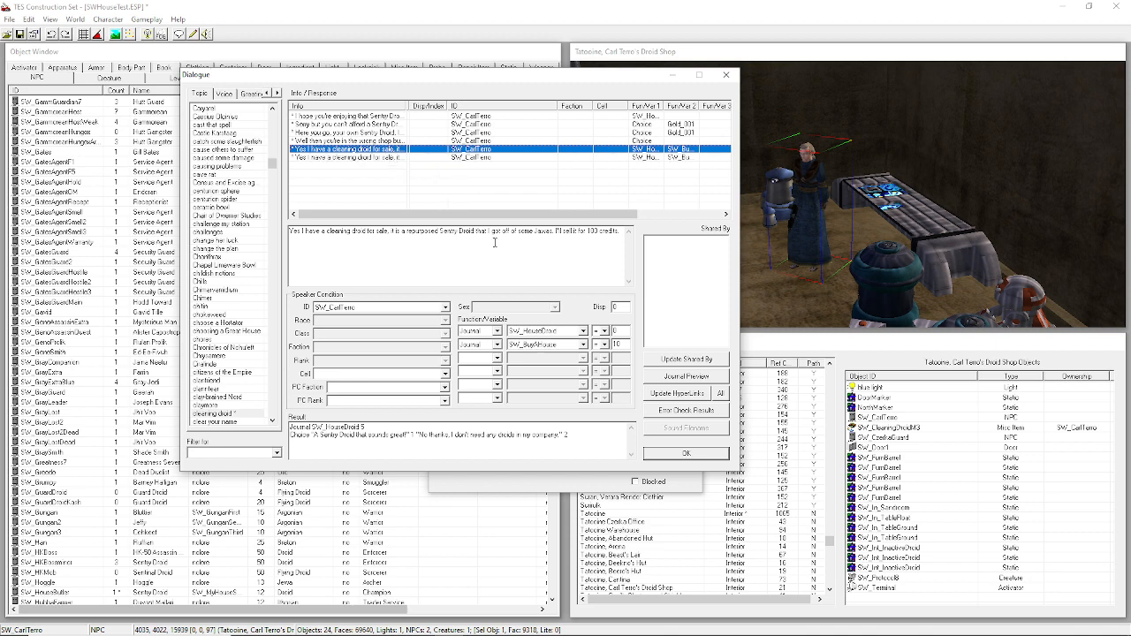
{"action": "left_click_drag", "start_coordinate": [618, 330], "coordinate": [541, 344]}
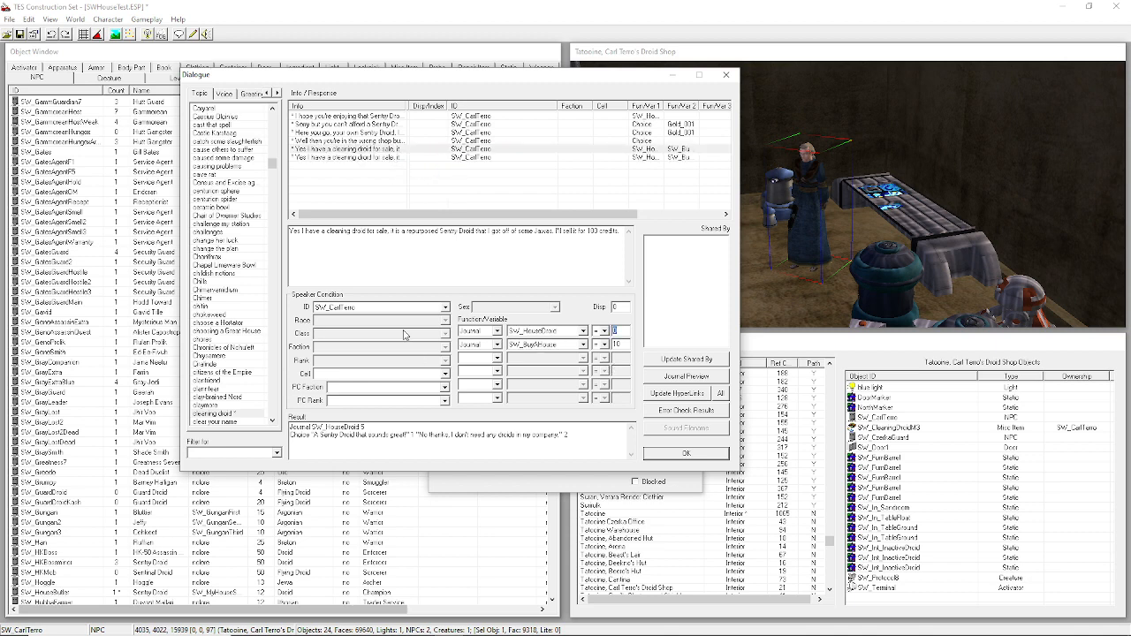
{"action": "type", "text": "5"}
Delete the Journal SW_HouseDroid 5 line from the copied offer's result, keeping the Choice line.
{"action": "left_click", "coordinate": [292, 433]}
{"action": "key", "text": "shift+Down"}
{"action": "key", "text": "Delete"}
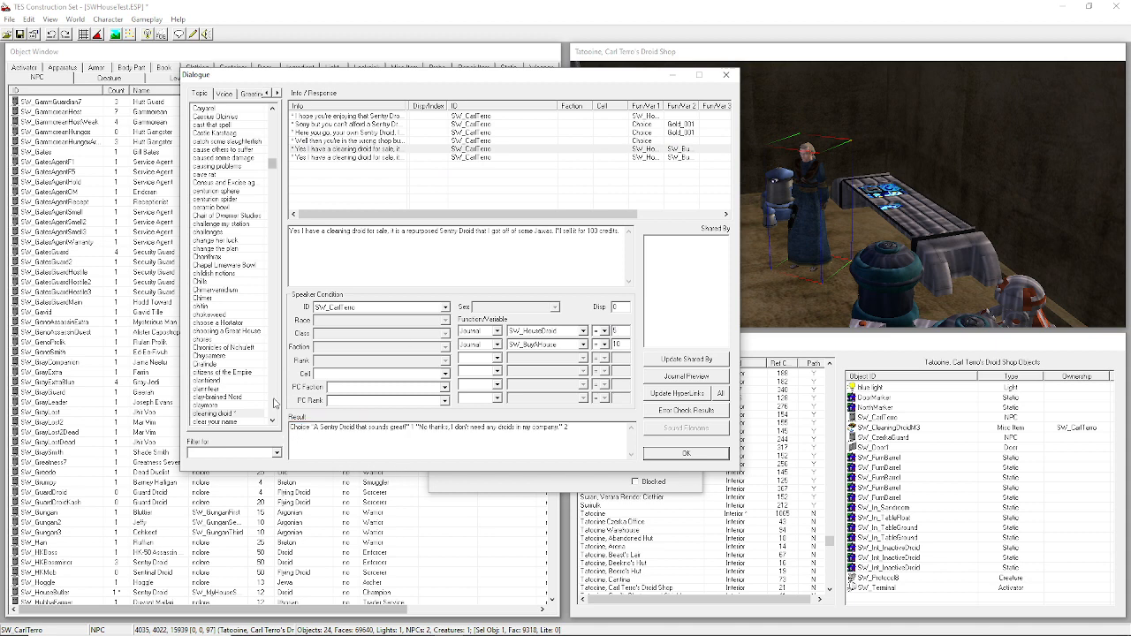
Replace the copied offer's text before "I'll sell it for 100 credits." with "Have you rethought my droid offer?".
{"action": "left_click", "coordinate": [420, 150]}
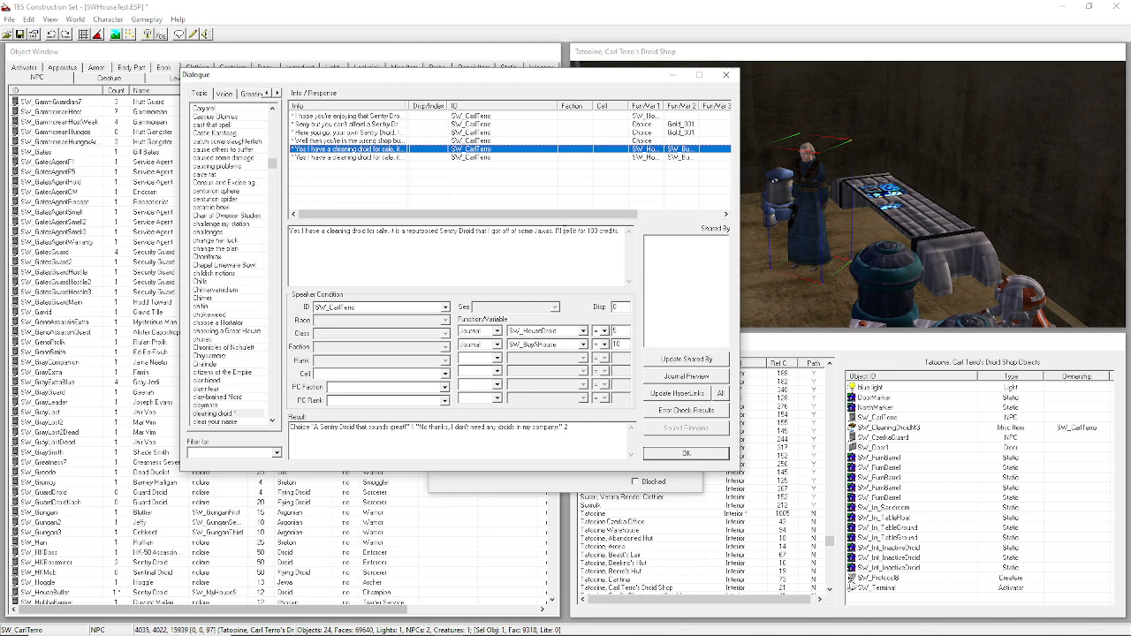
{"action": "left_click_drag", "start_coordinate": [553, 231], "coordinate": [256, 243]}
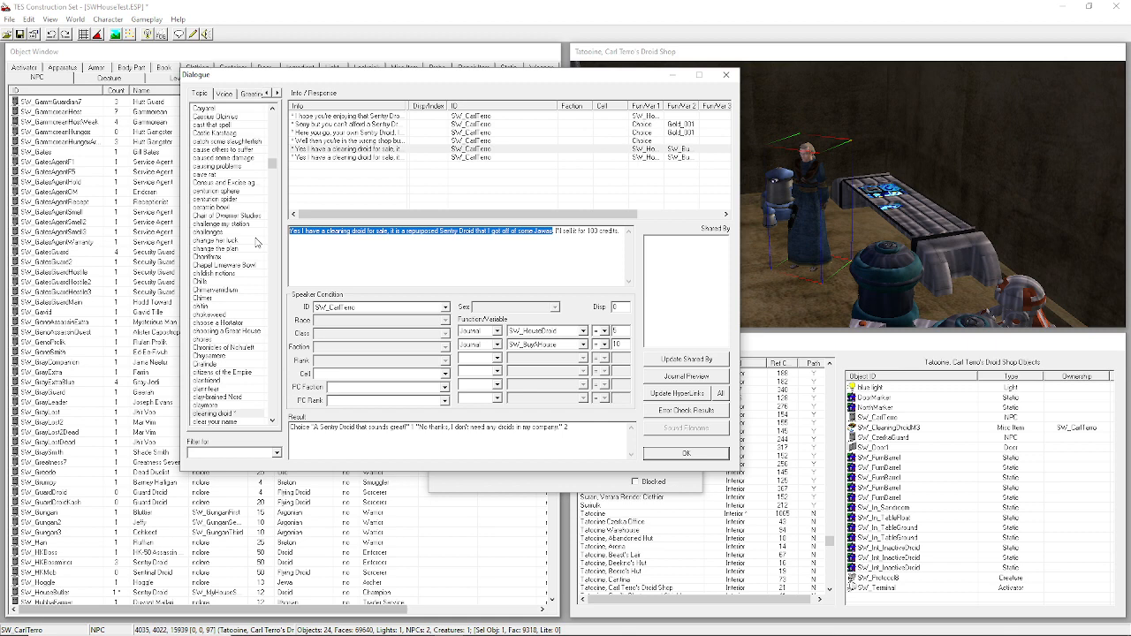
{"action": "type", "text": "Have you rethoug"}
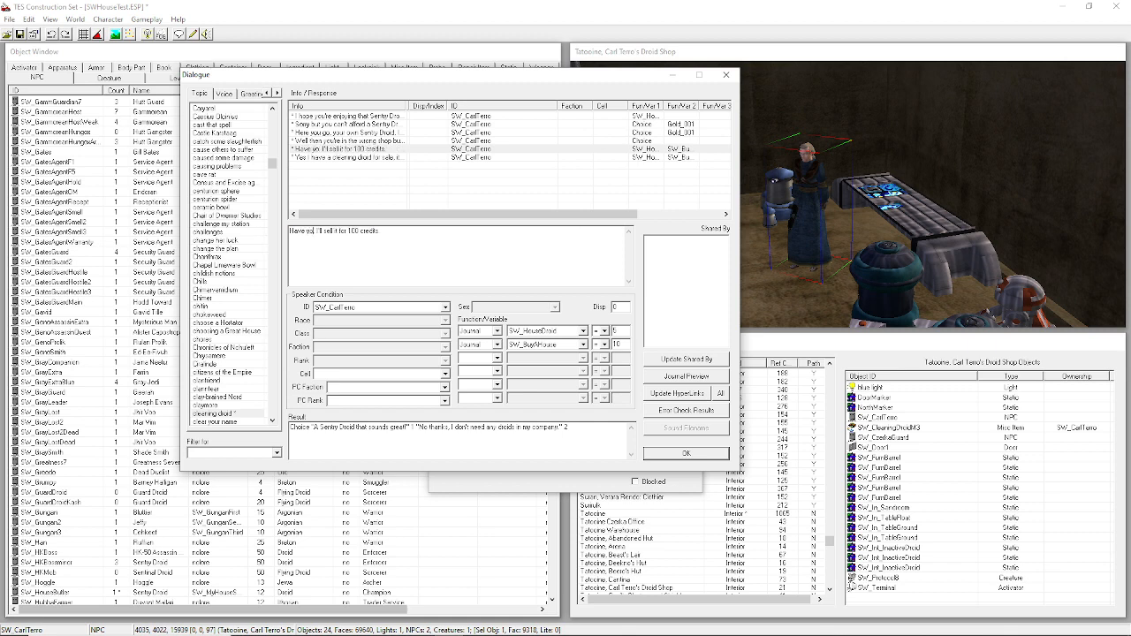
{"action": "type", "text": "ht"}
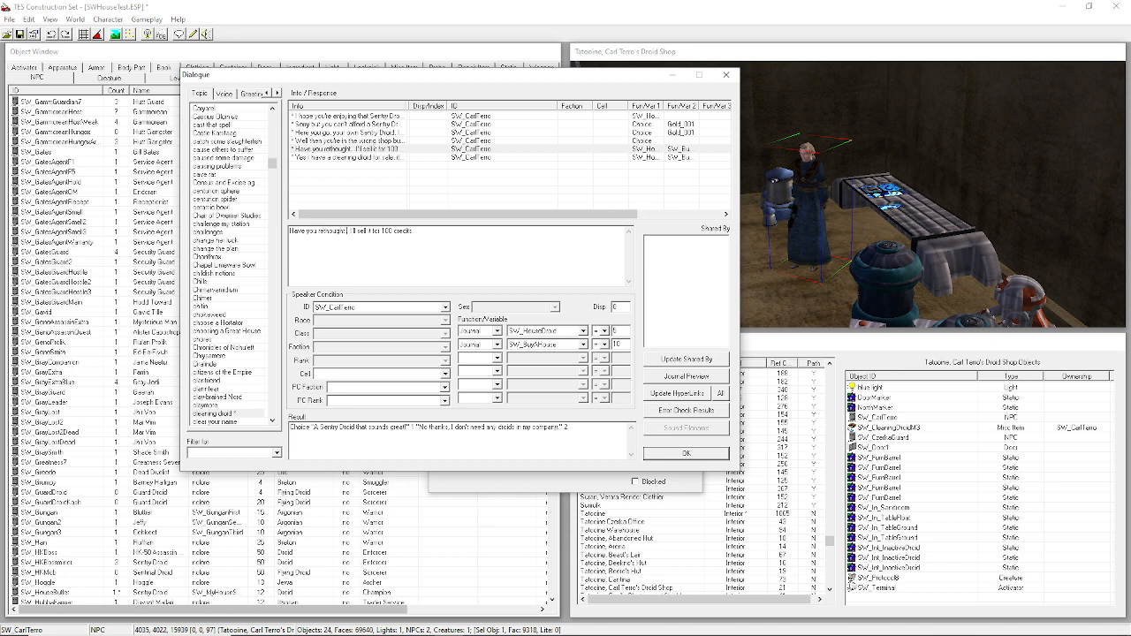
{"action": "type", "text": " my droid offer?"}
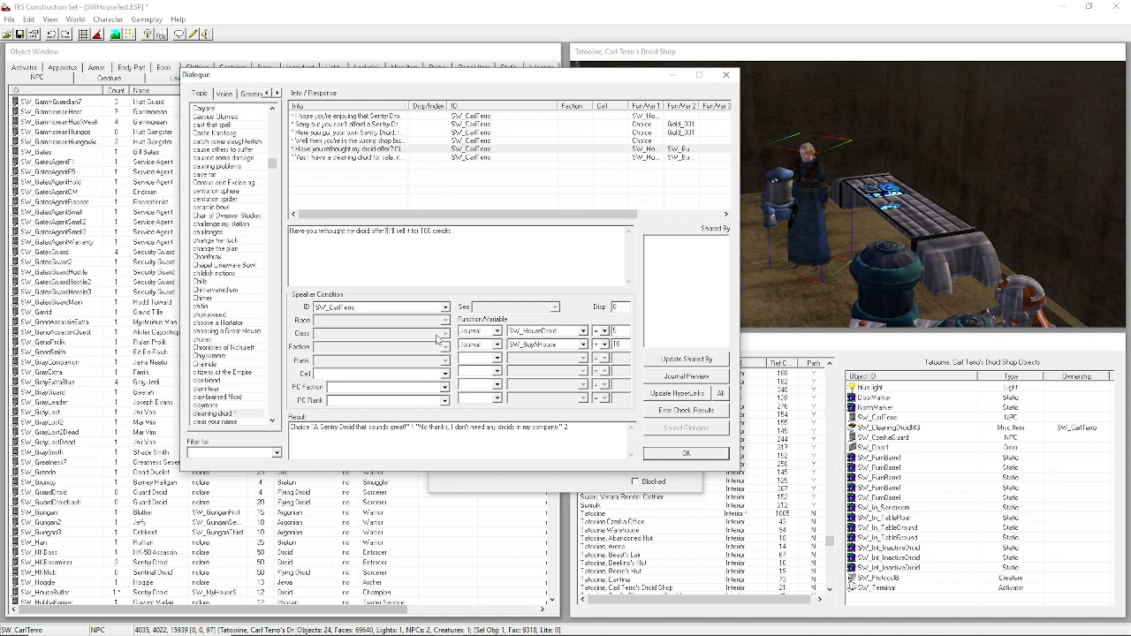
Recheck the cleaning droid responses, and open the "buying a house" topic to inspect its offer and refusal responses.
{"action": "left_click", "coordinate": [362, 149]}
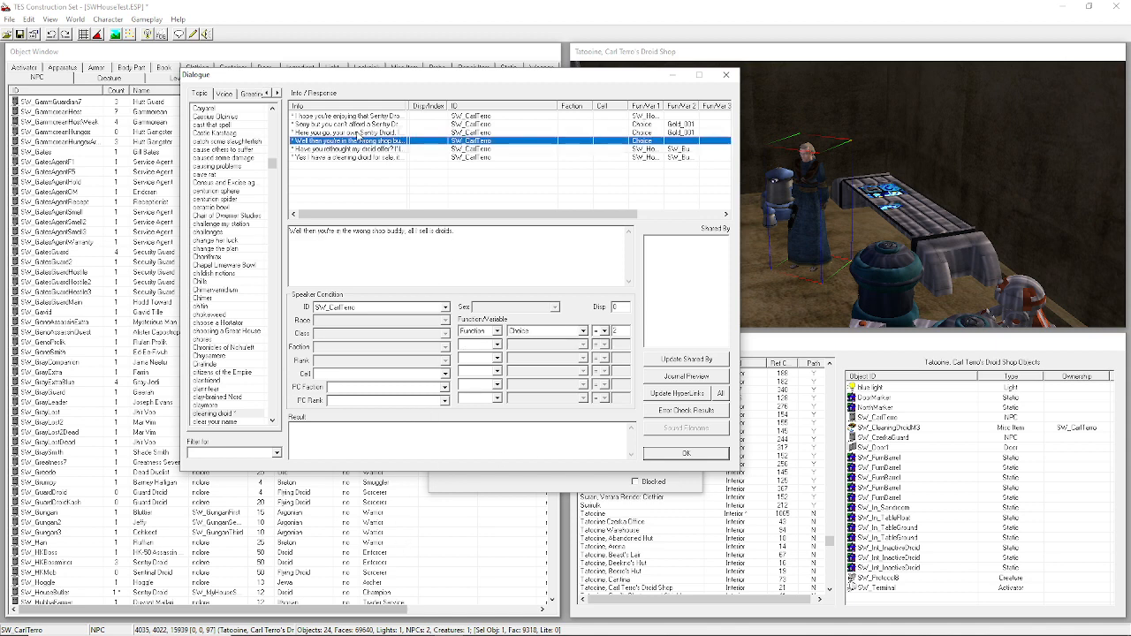
{"action": "left_click", "coordinate": [358, 123]}
{"action": "left_click", "coordinate": [351, 116]}
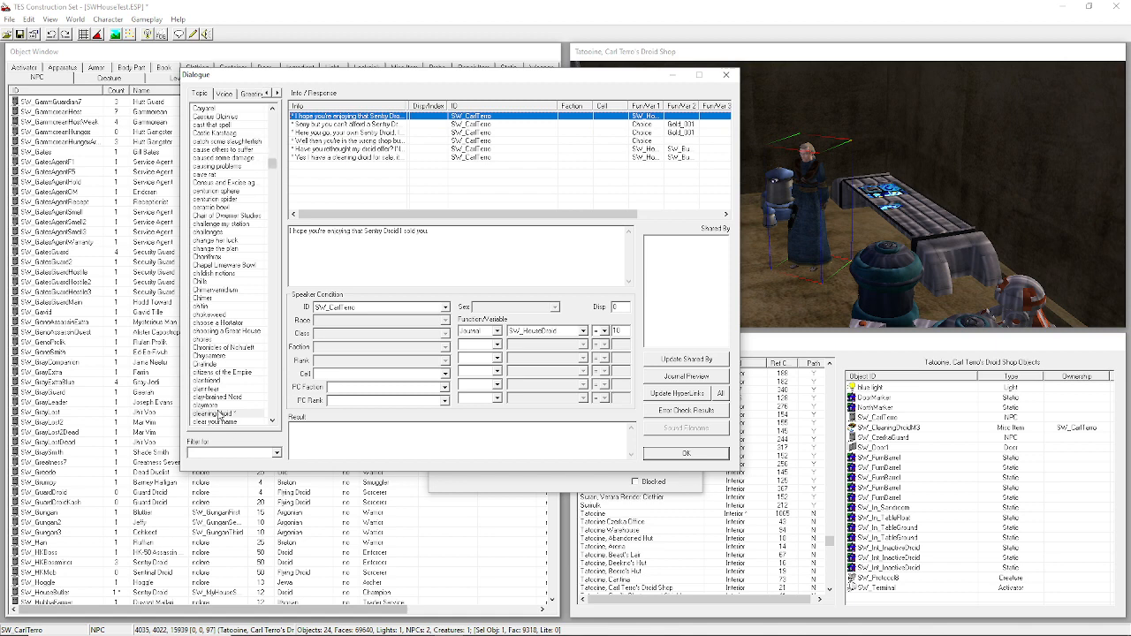
{"action": "left_click", "coordinate": [221, 414]}
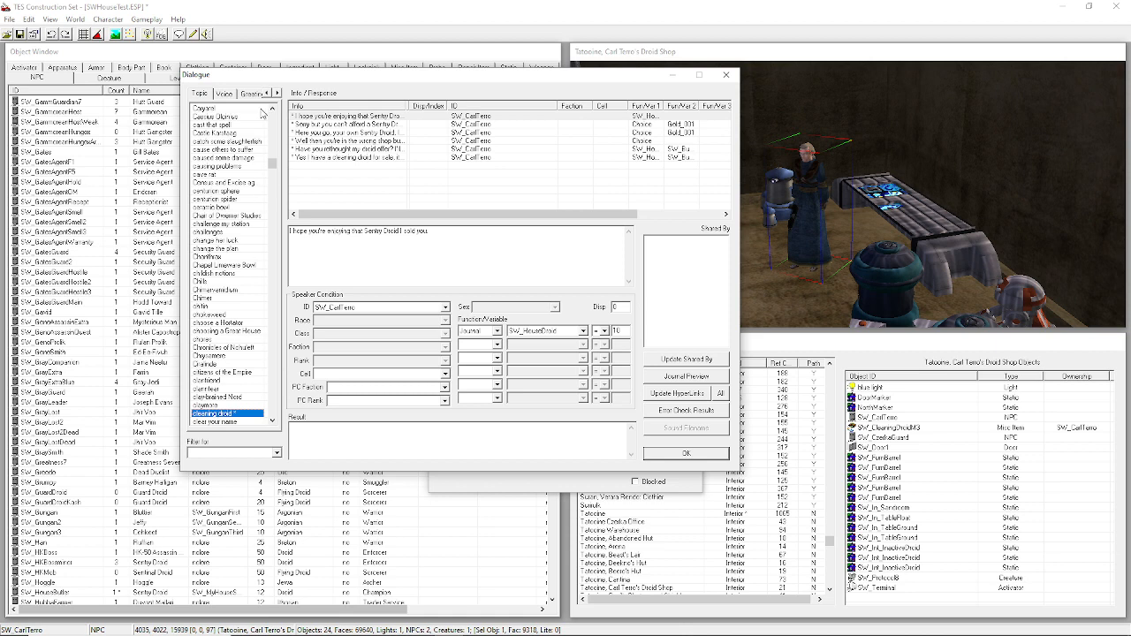
{"action": "type", "text": "buy"}
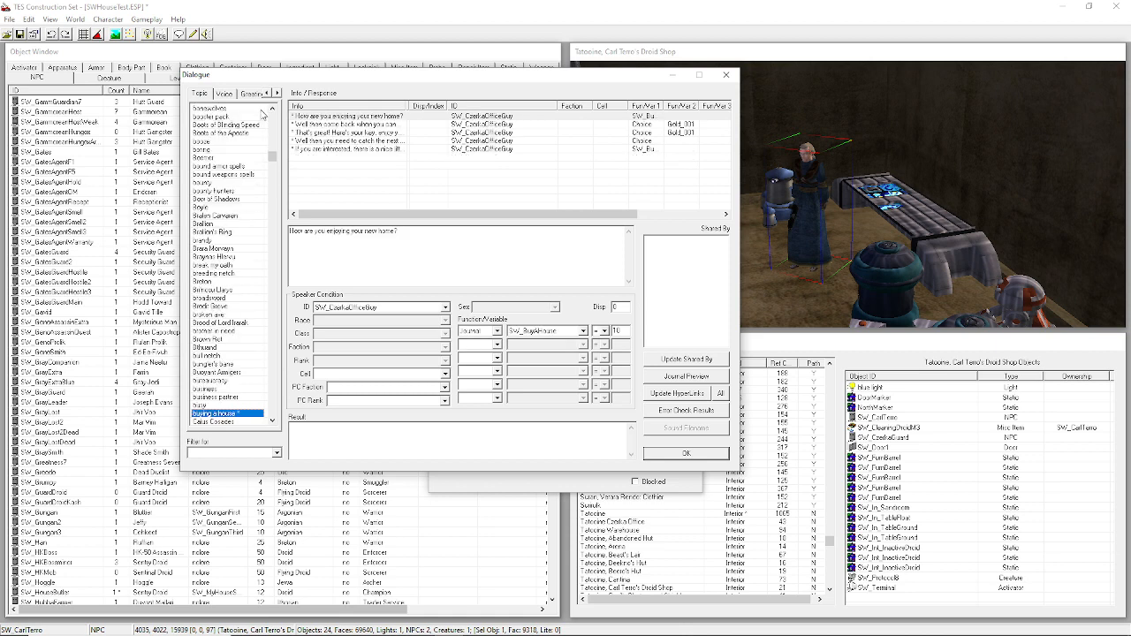
{"action": "left_click", "coordinate": [367, 150]}
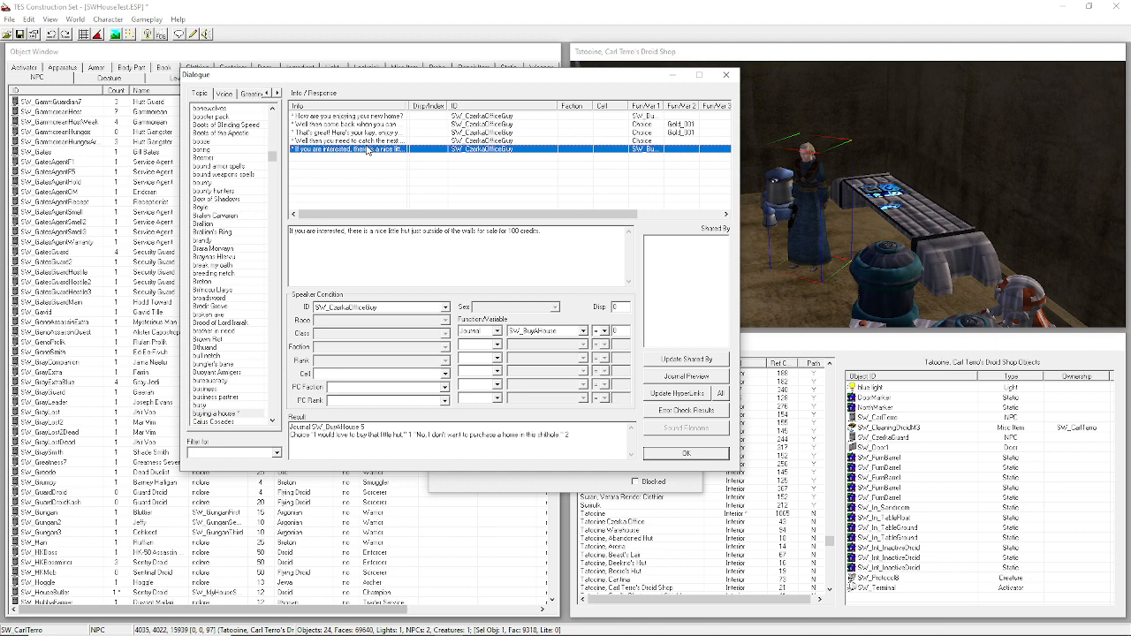
{"action": "left_click", "coordinate": [366, 141]}
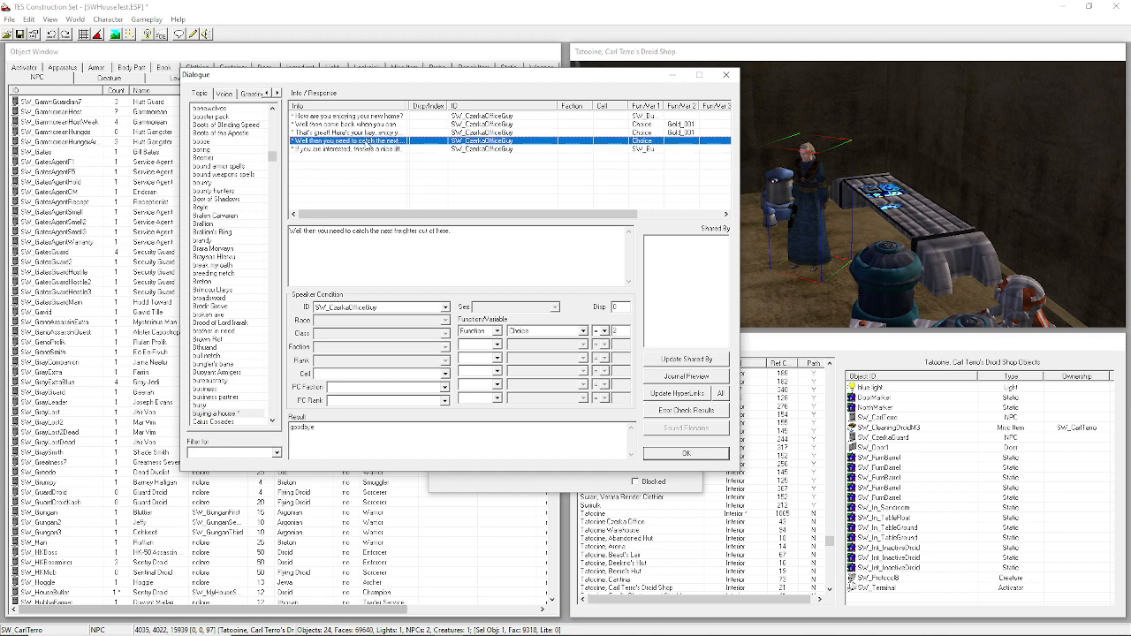
Duplicate the hut offer response, set the copy's SW_BuyAHouse condition to 5 and delete the Journal SW_BuyAHouse 5 line from its result.
{"action": "left_click", "coordinate": [371, 149]}
{"action": "right_click", "coordinate": [371, 149]}
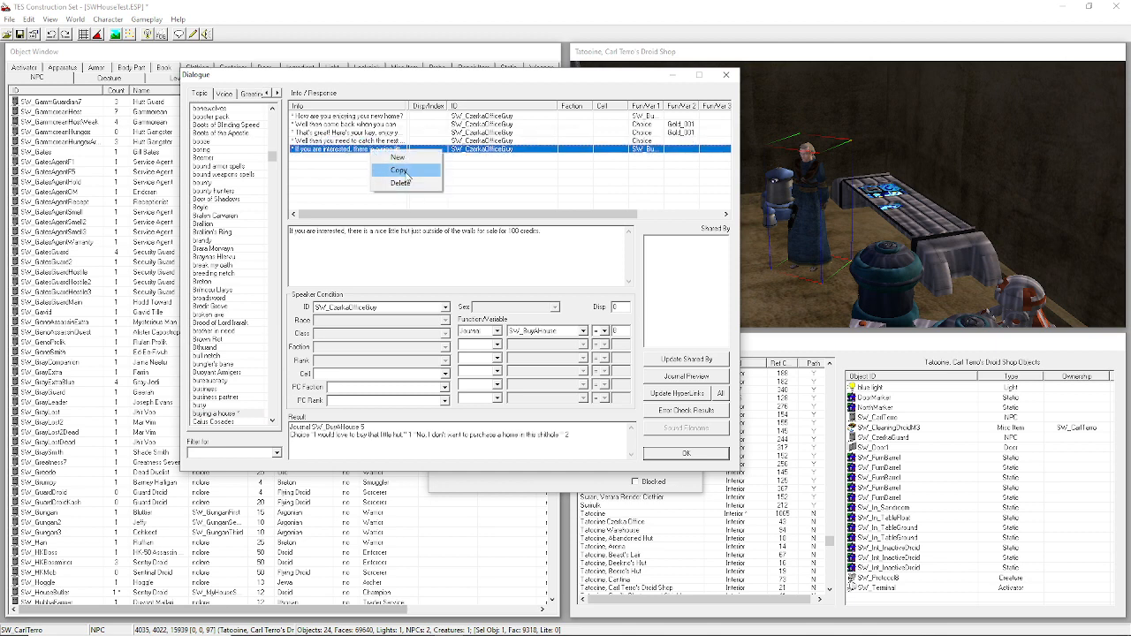
{"action": "left_click", "coordinate": [406, 168]}
{"action": "left_click", "coordinate": [618, 331]}
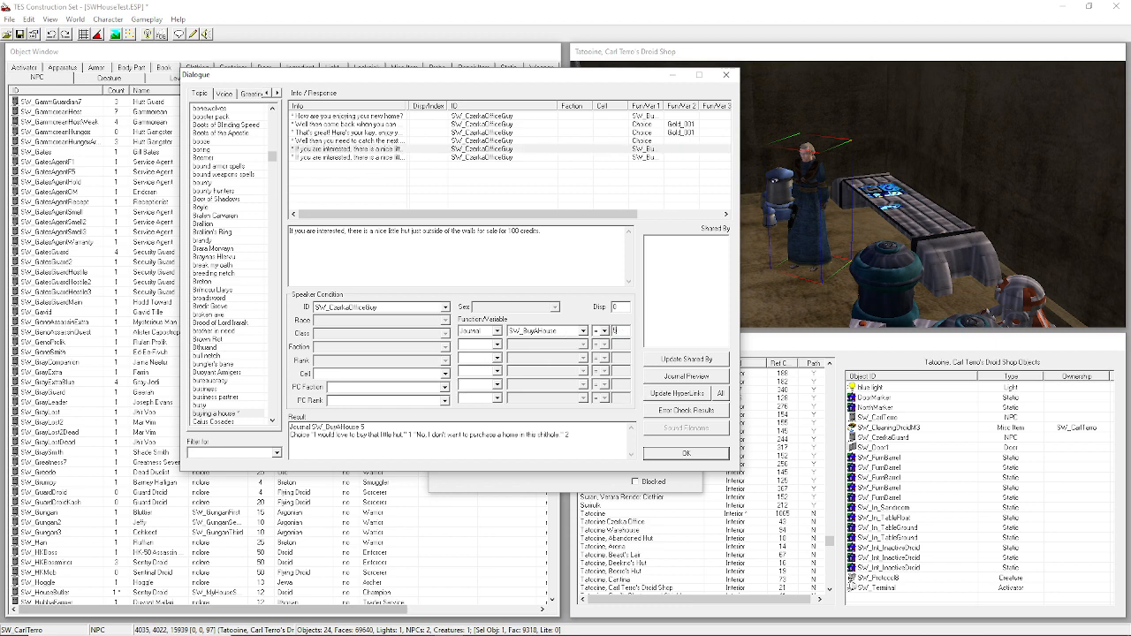
{"action": "left_click_drag", "start_coordinate": [290, 427], "coordinate": [364, 428]}
{"action": "key", "text": "Delete"}
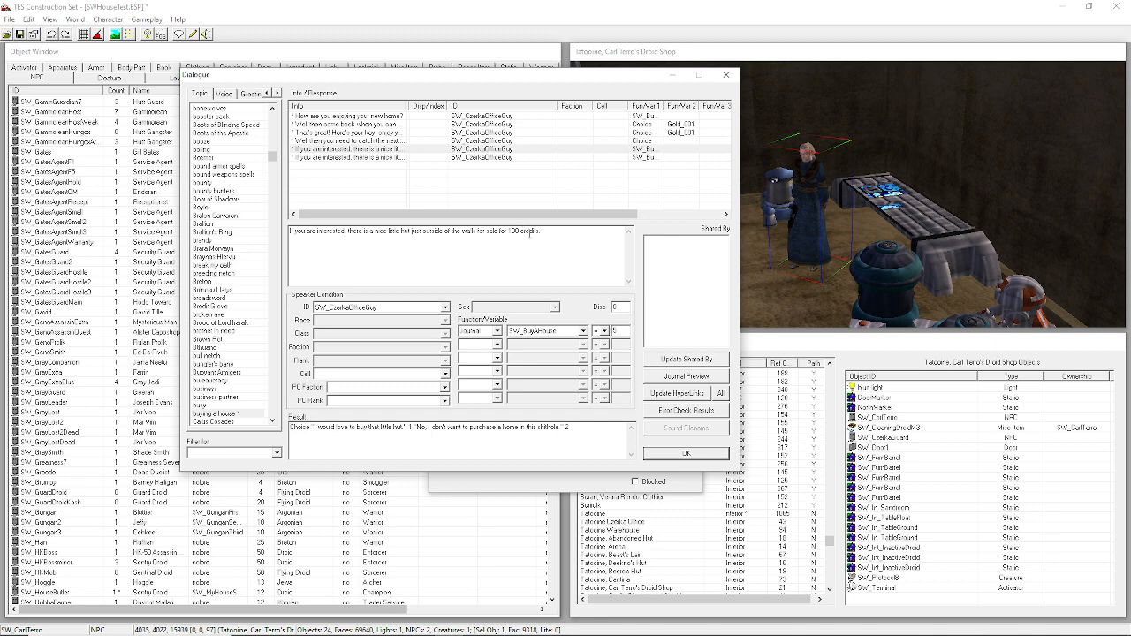
Replace the copied hut offer's text with "Have you reconsidered buying a home in Sandriver? It's just 100 credits".
{"action": "key", "text": "ctrl+a"}
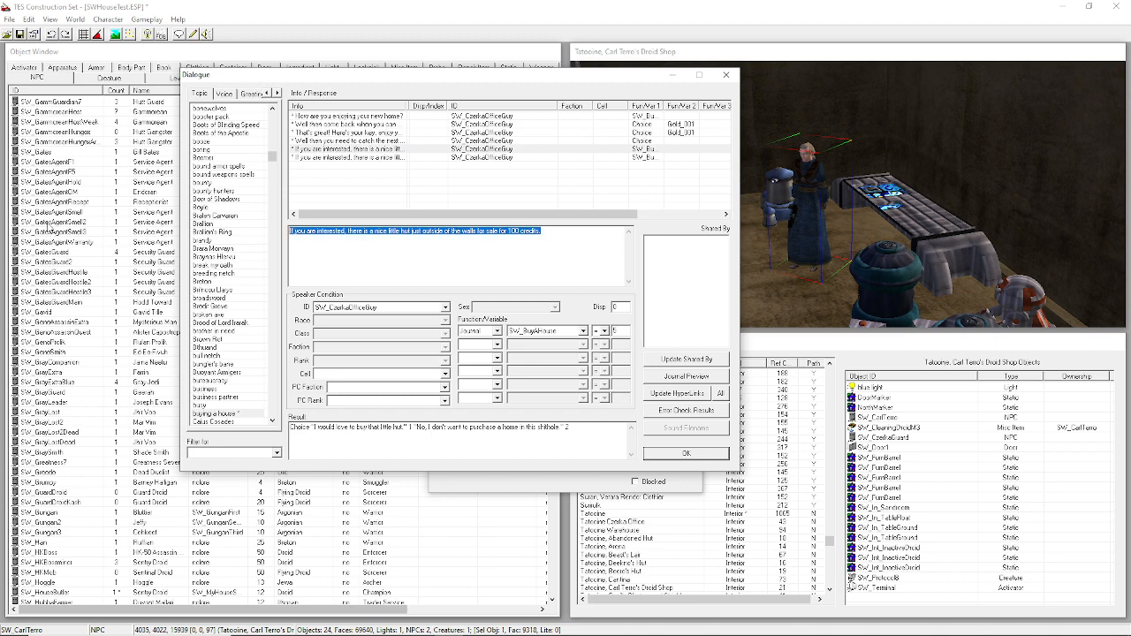
{"action": "type", "text": "Hav"}
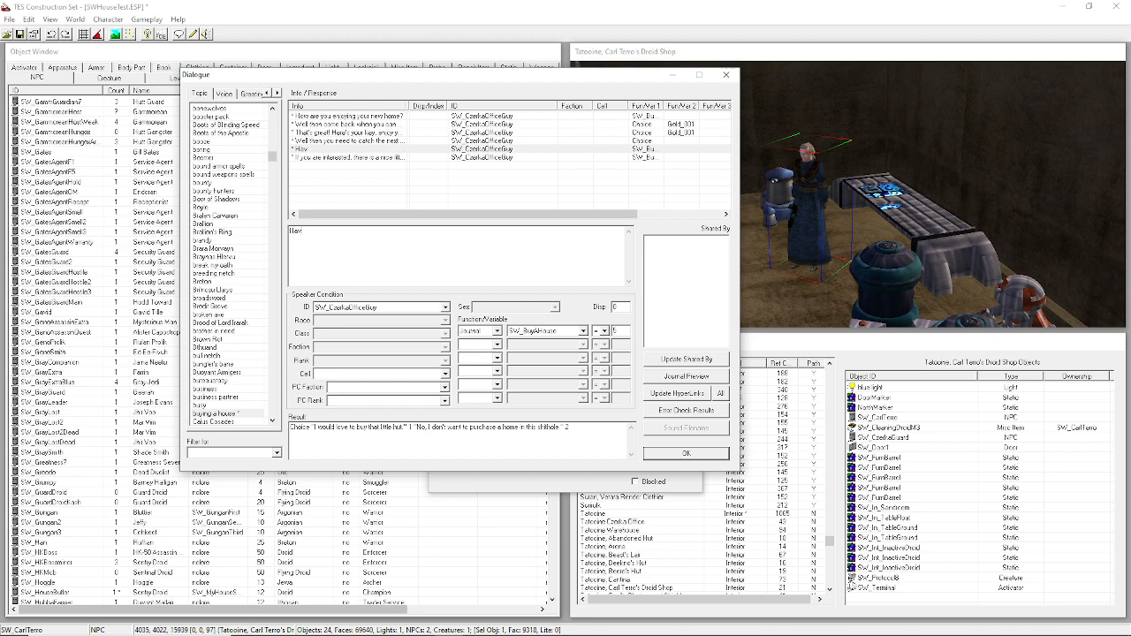
{"action": "type", "text": "e you reconsidered buying a home in Sandriver"}
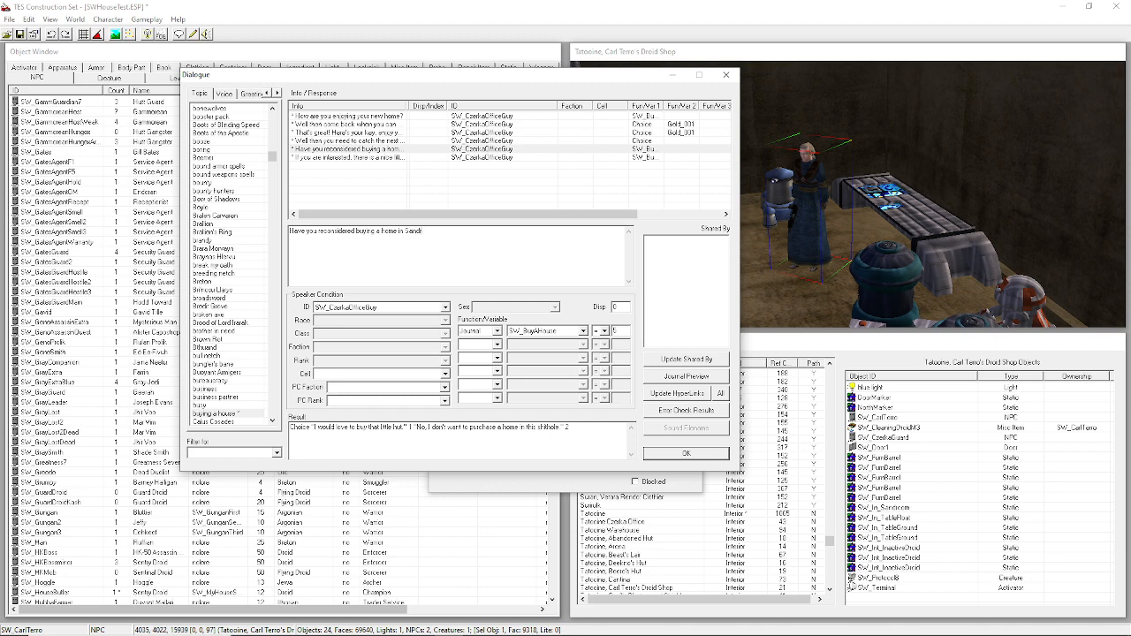
{"action": "type", "text": "? It's just 100 credits"}
{"action": "left_click", "coordinate": [306, 195]}
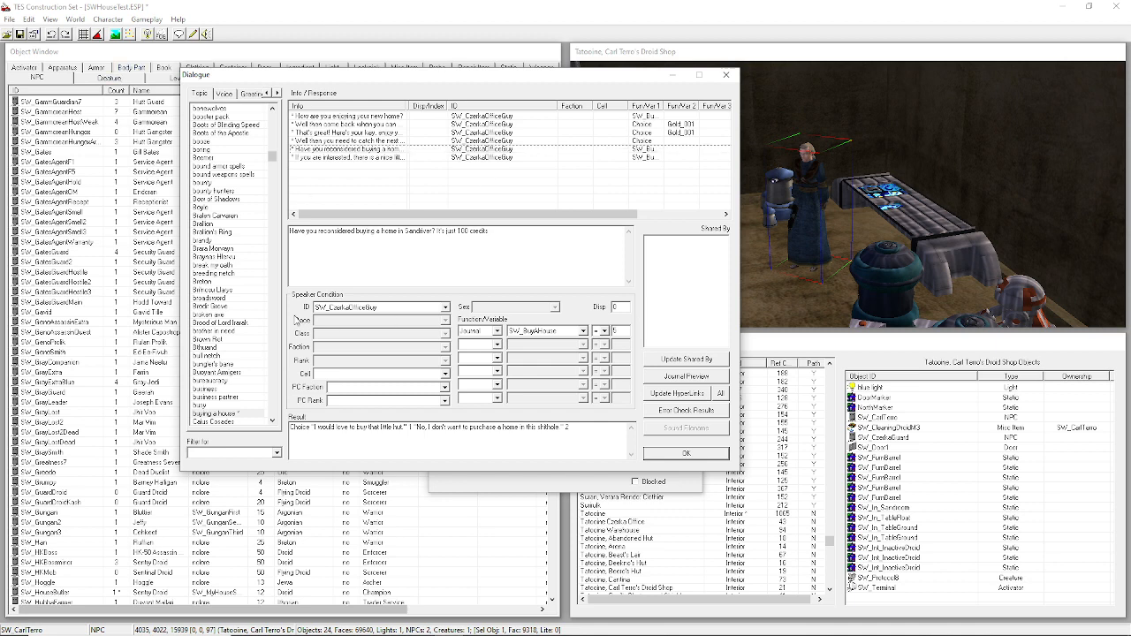
Review the SW_HouseDroid and SW_BuyAHouse journal notes in Notepad, and return to the dialogue editor.
{"action": "mouse_move", "coordinate": [275, 633]}
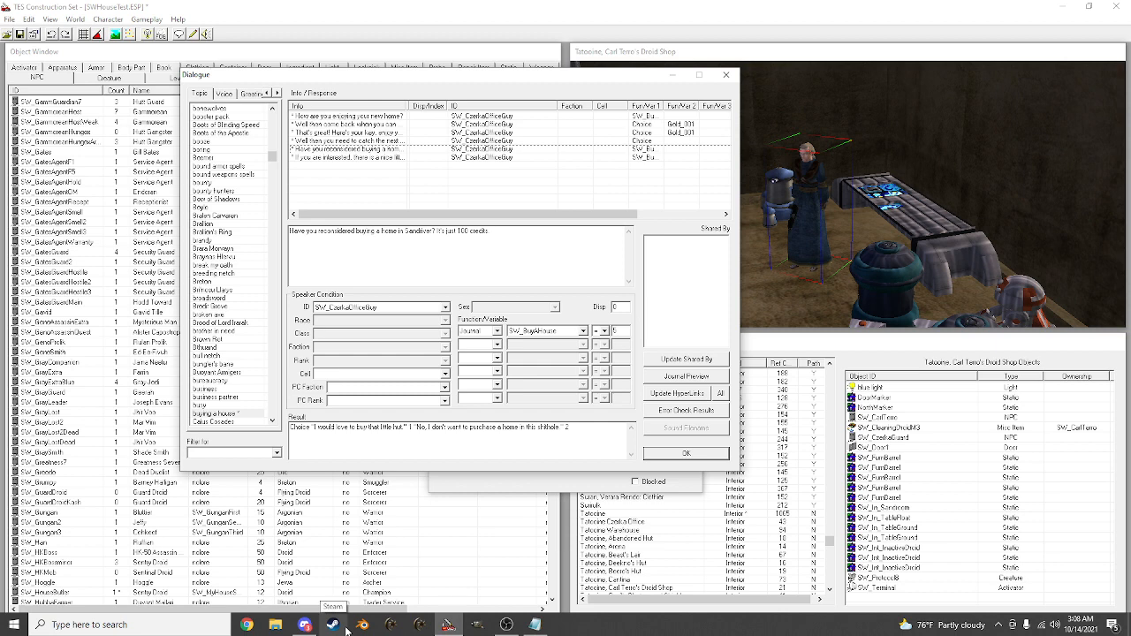
{"action": "left_click", "coordinate": [535, 625]}
{"action": "key", "text": "ctrl+a"}
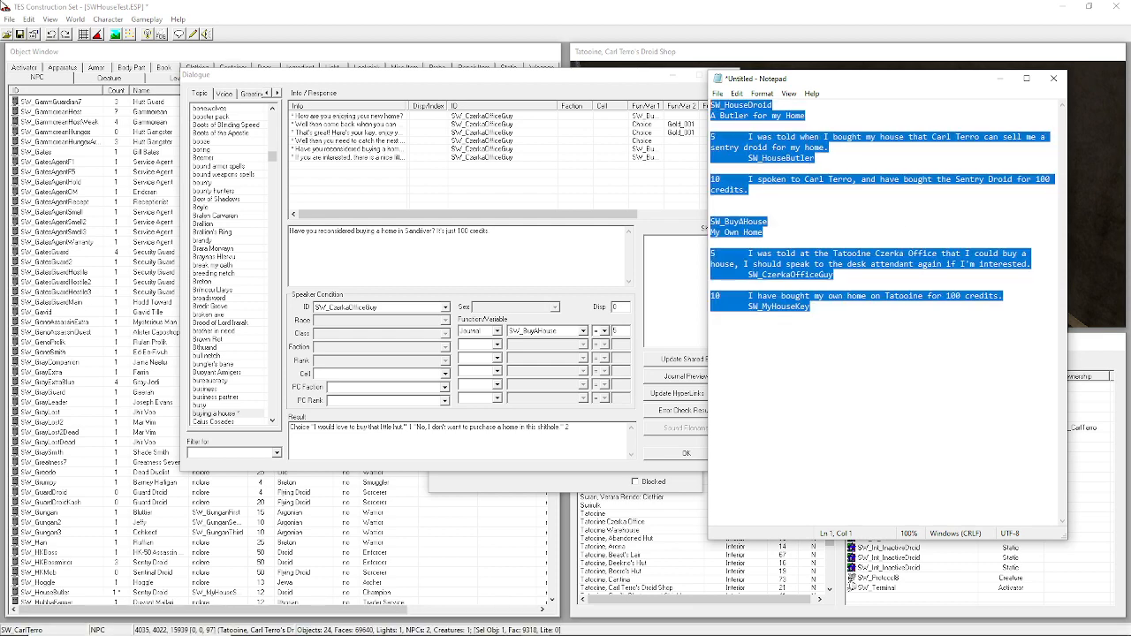
{"action": "left_click", "coordinate": [833, 364]}
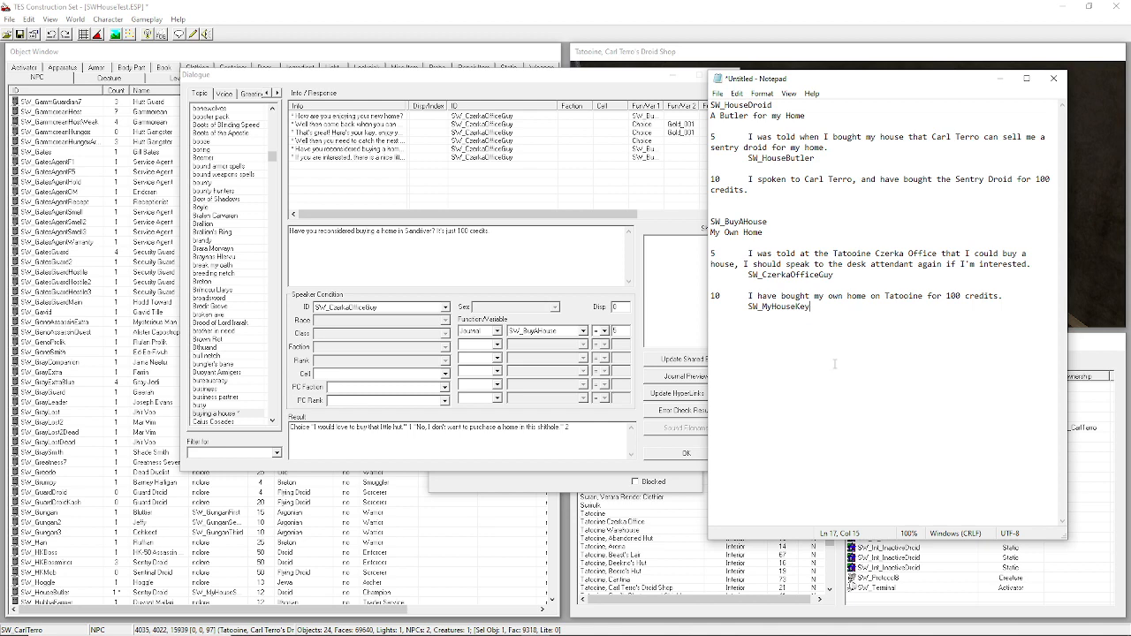
{"action": "left_click", "coordinate": [636, 191]}
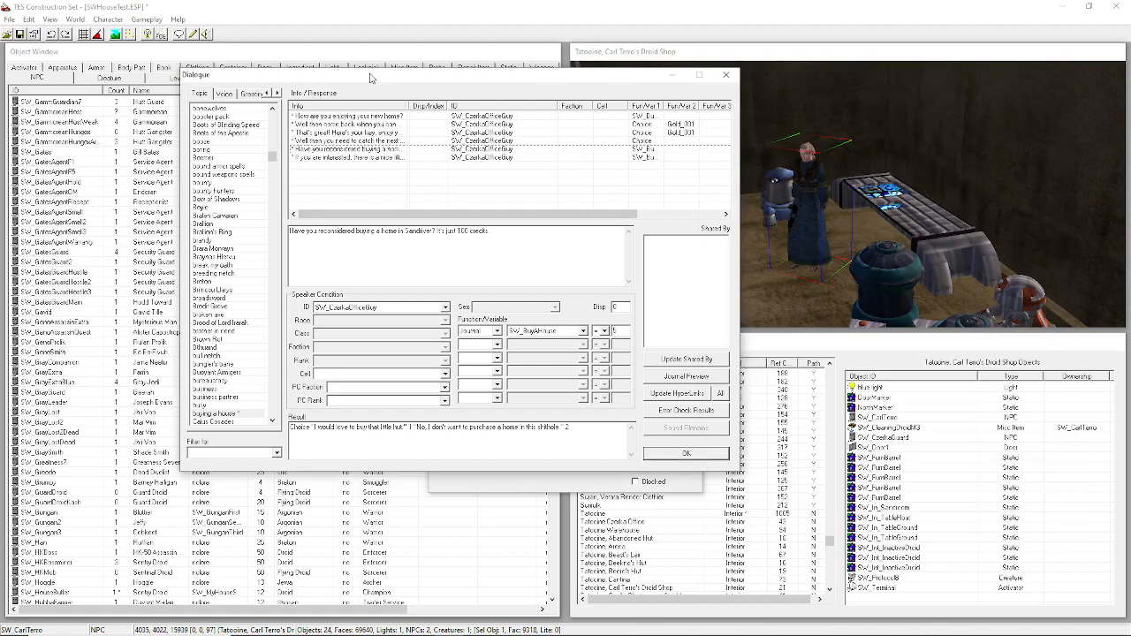
Accept the dialogue changes, close the open NPC window and save the SWHouseTest.ESP plugin.
{"action": "left_click", "coordinate": [695, 456]}
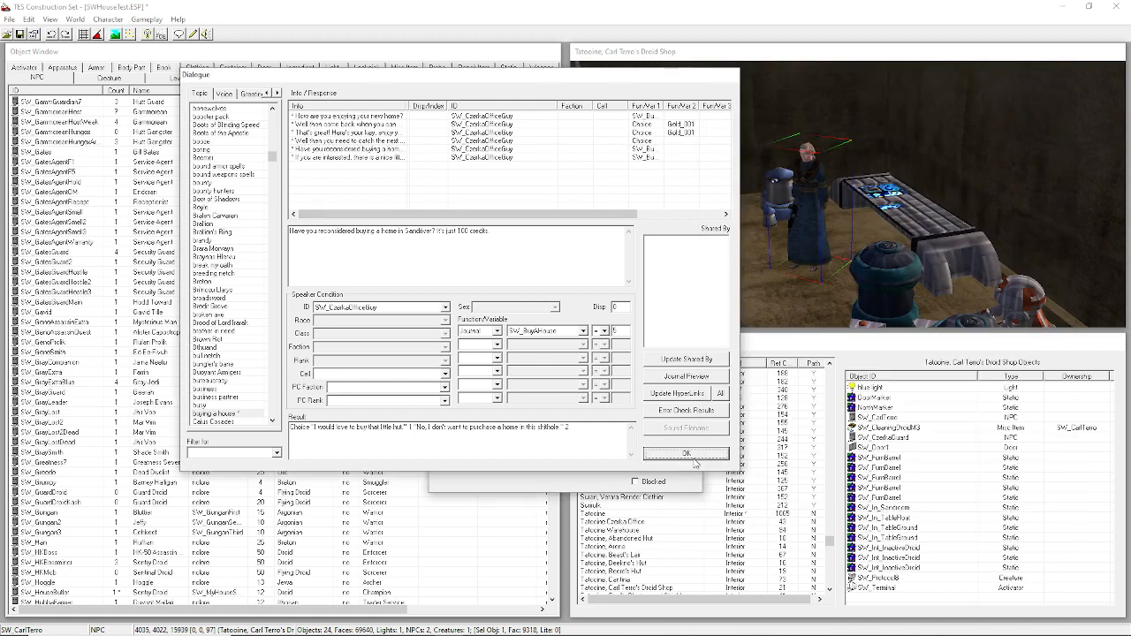
{"action": "left_click", "coordinate": [628, 465]}
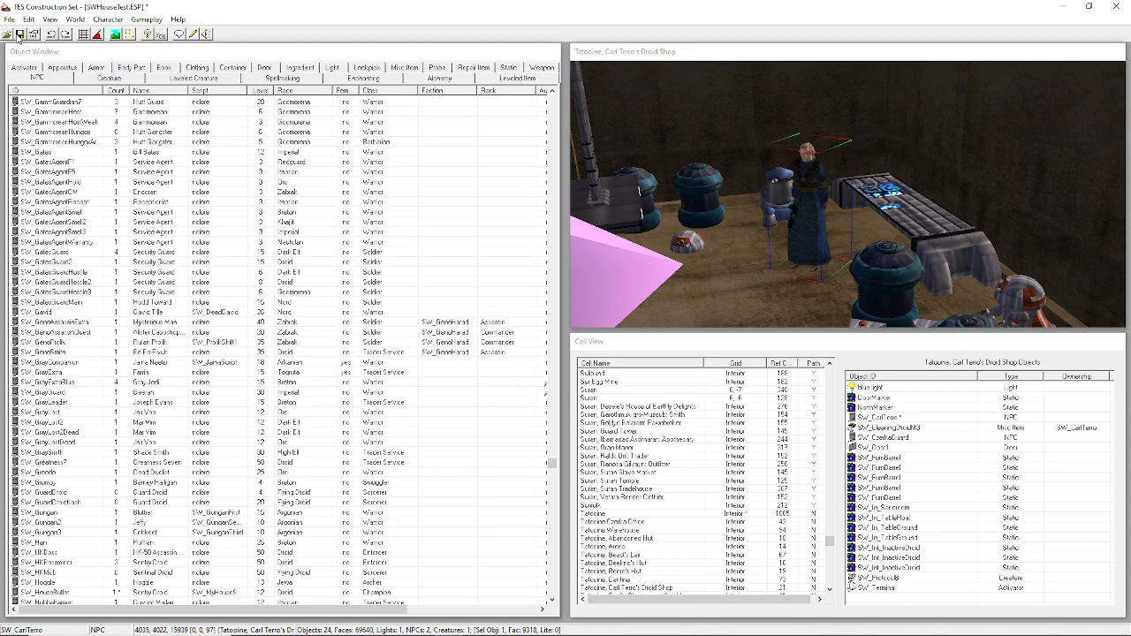
{"action": "left_click", "coordinate": [19, 34]}
Launch the Starwind game in OpenMW, skip the intro and load the saved game.
{"action": "mouse_move", "coordinate": [444, 629]}
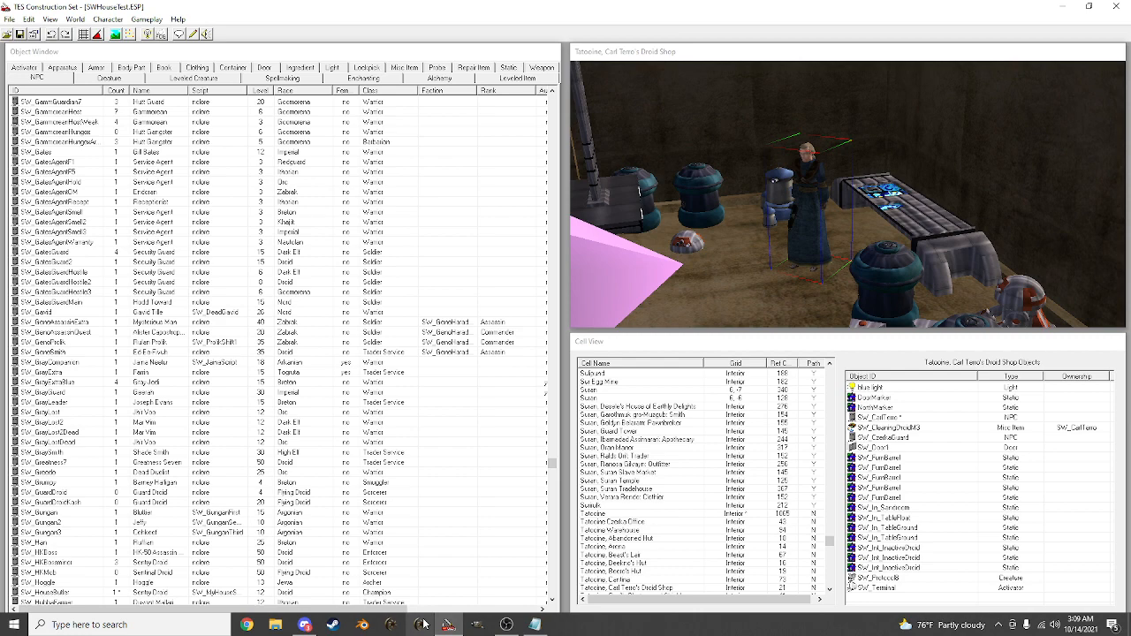
{"action": "left_click", "coordinate": [421, 623]}
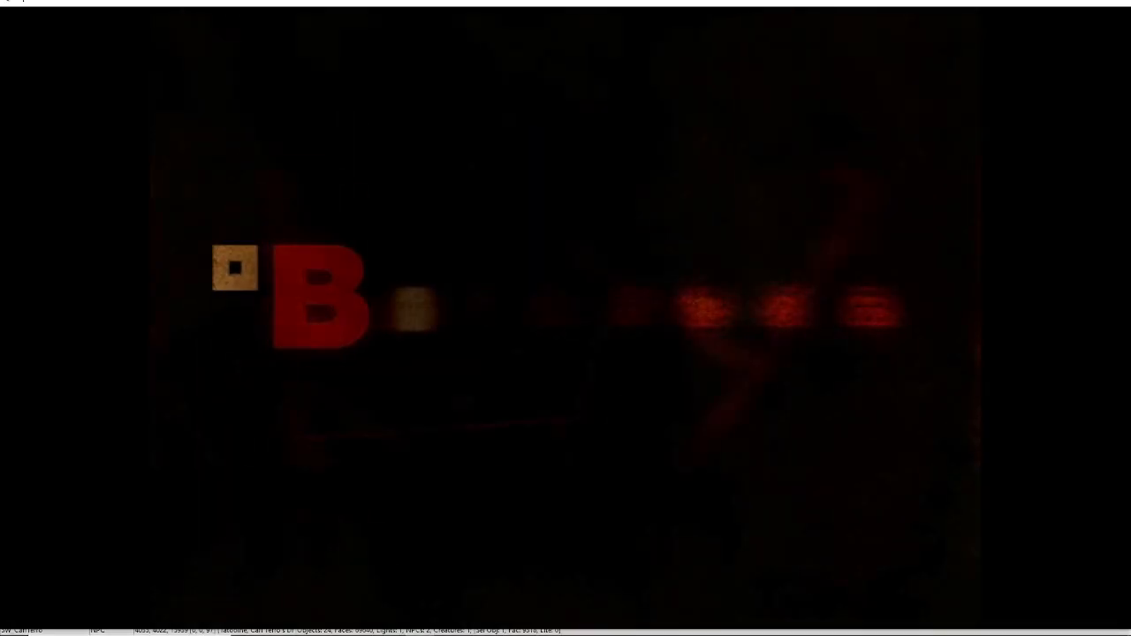
{"action": "key", "text": "Escape"}
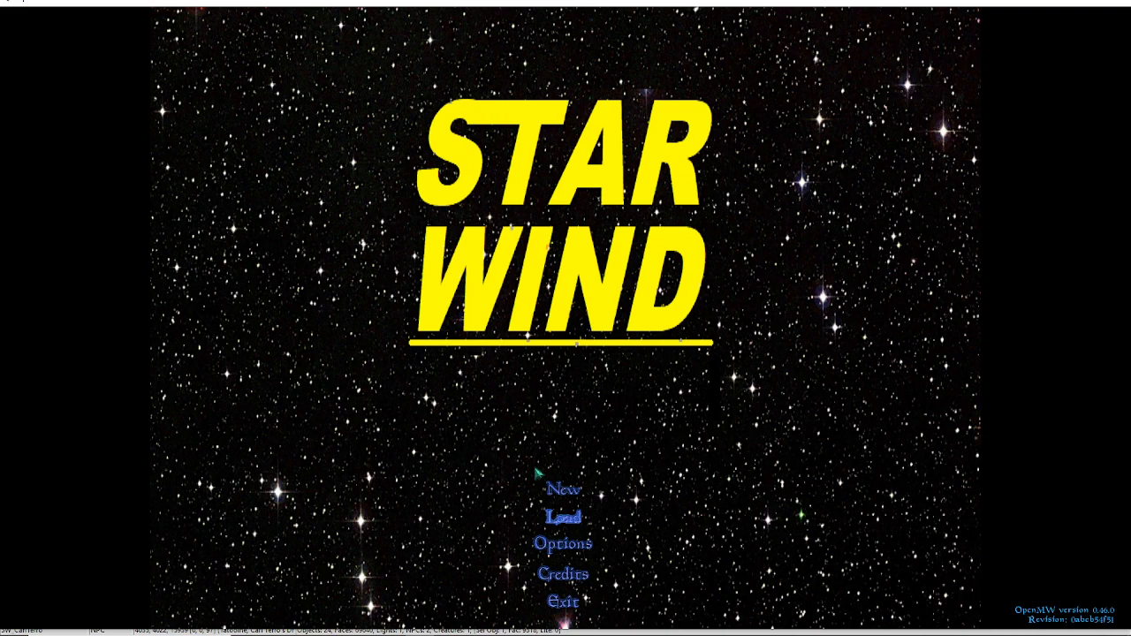
{"action": "left_click", "coordinate": [557, 515]}
{"action": "key", "text": "Return"}
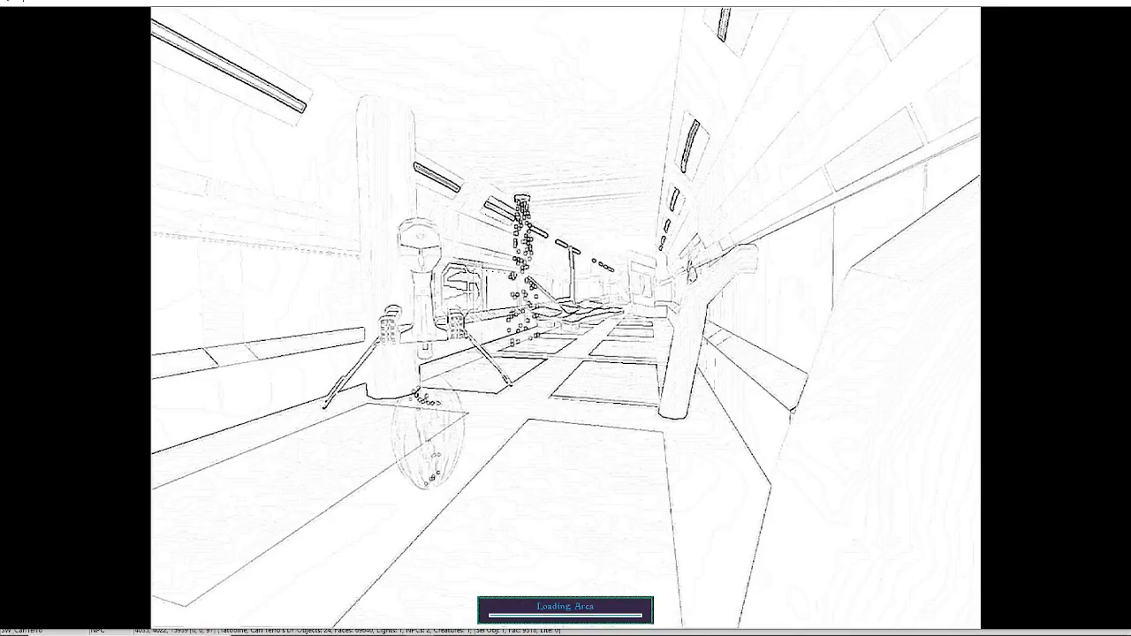
Teleport the character with the console command coc "tatooine, medical bay".
{"action": "key", "text": "grave"}
{"action": "type", "text": "coc \"tatooine, medic"}
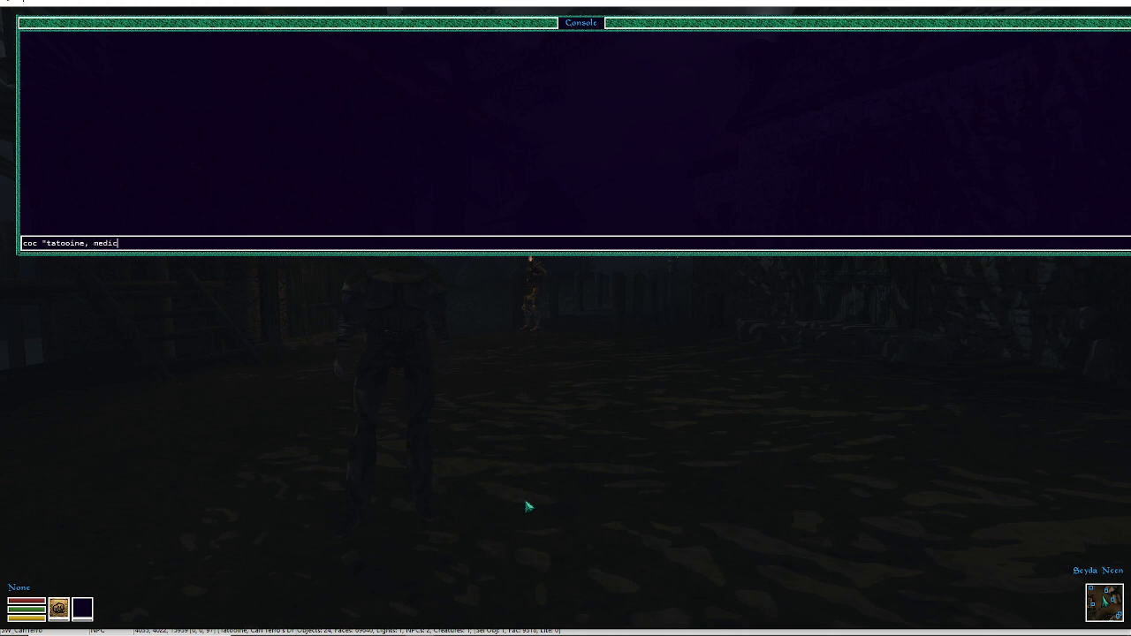
{"action": "type", "text": "al bay\""}
{"action": "key", "text": "Return"}
{"action": "key", "text": "grave"}
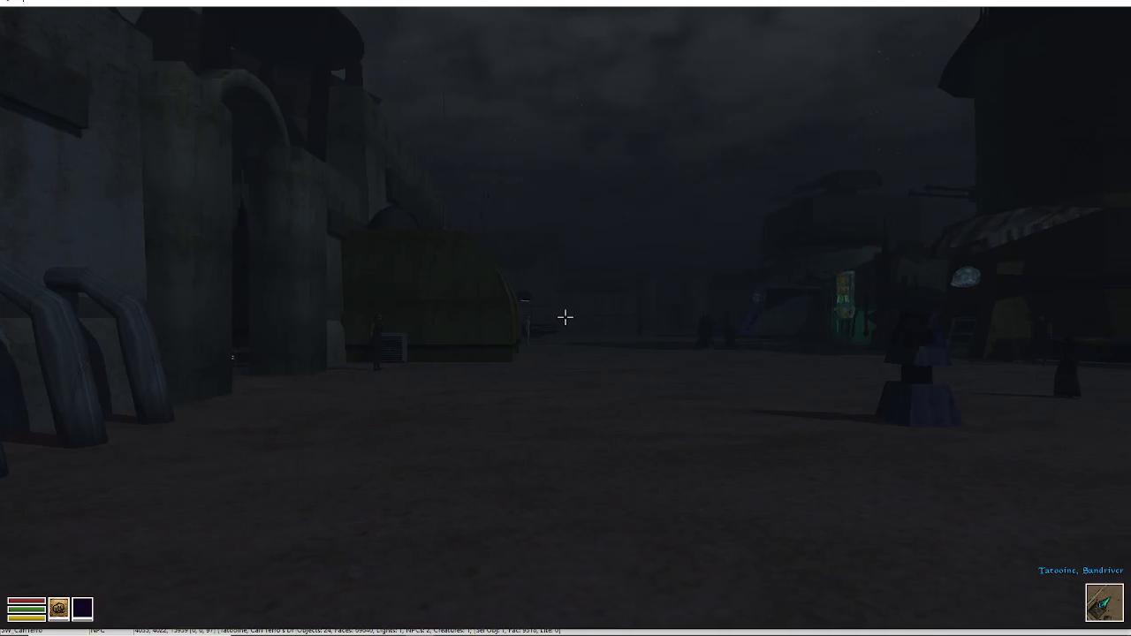
Move out into the dark town square and wait 10 hours to reach daylight.
{"action": "key", "text": "w"}
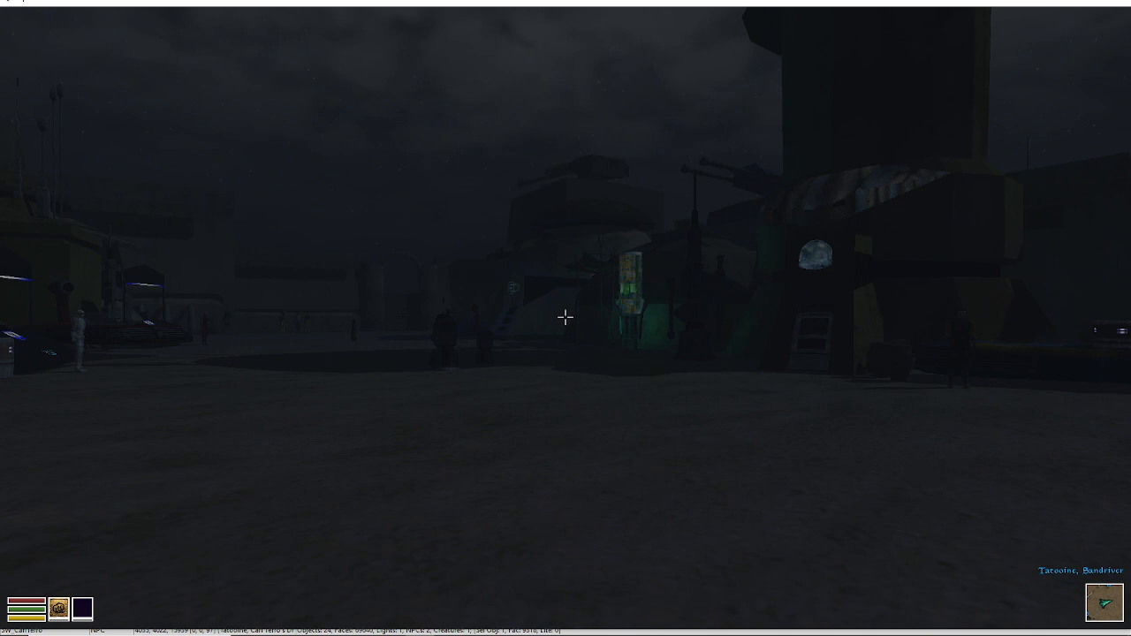
{"action": "key", "text": "grave"}
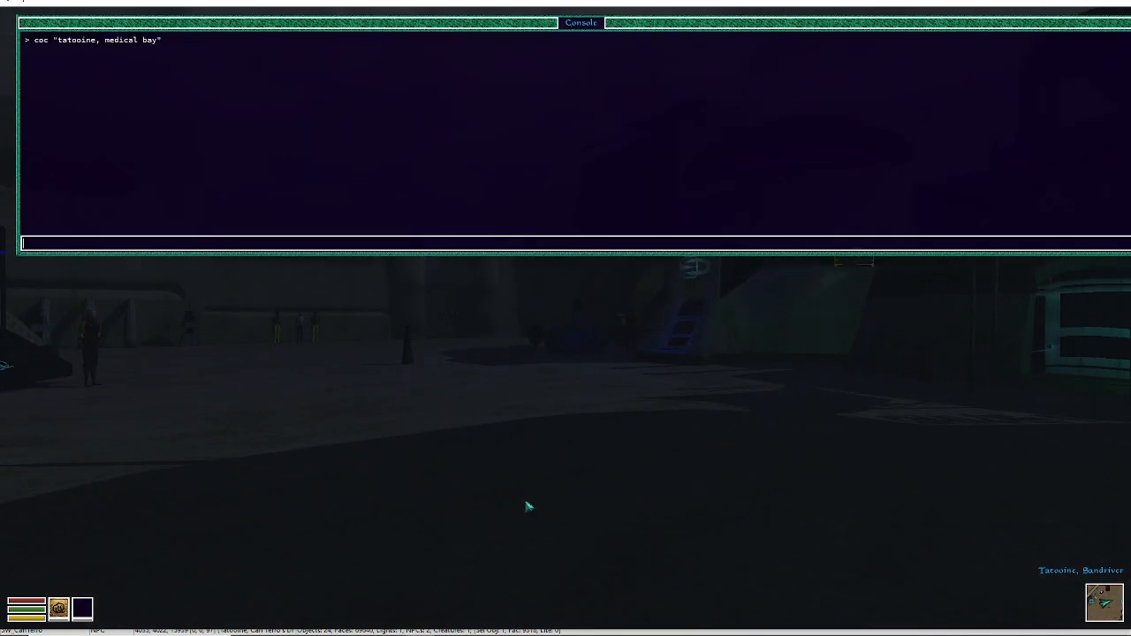
{"action": "key", "text": "grave"}
{"action": "key", "text": "t"}
{"action": "left_click", "coordinate": [553, 329]}
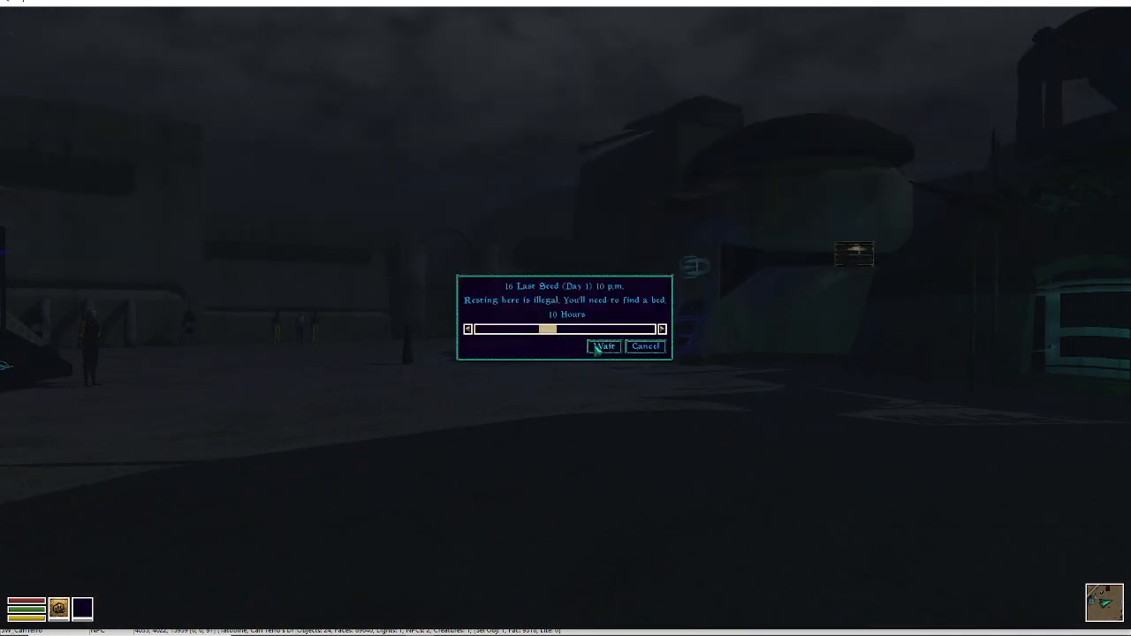
{"action": "left_click", "coordinate": [601, 347]}
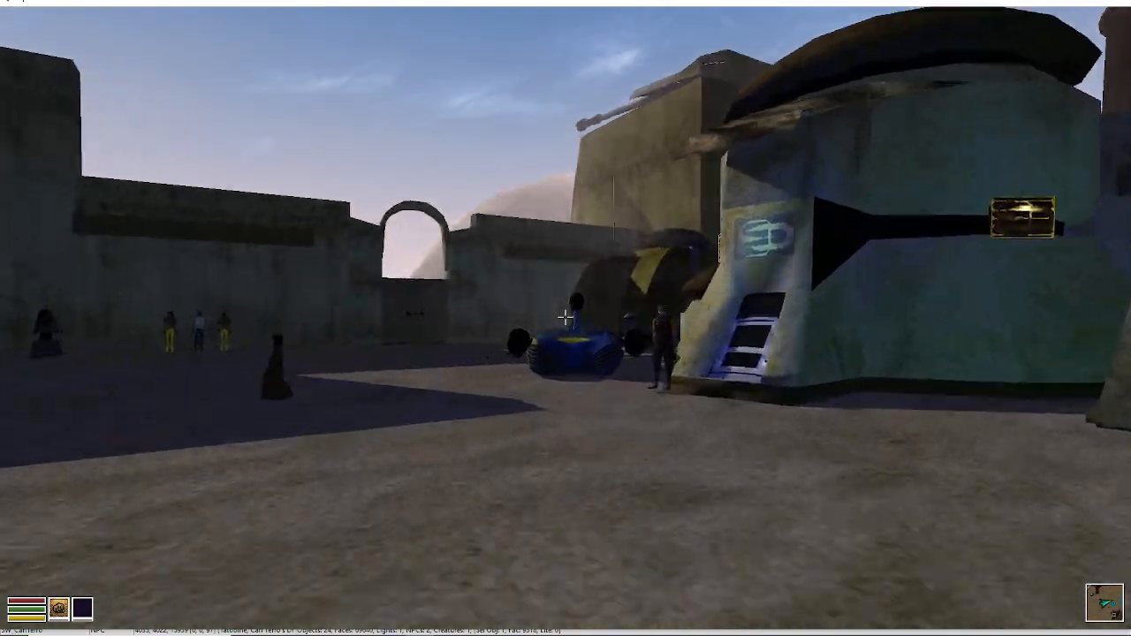
Walk around the town to examine the Tatooine Czerka Office door, the domed building with the hologram ring and the surrounding area.
{"action": "key", "text": "w"}
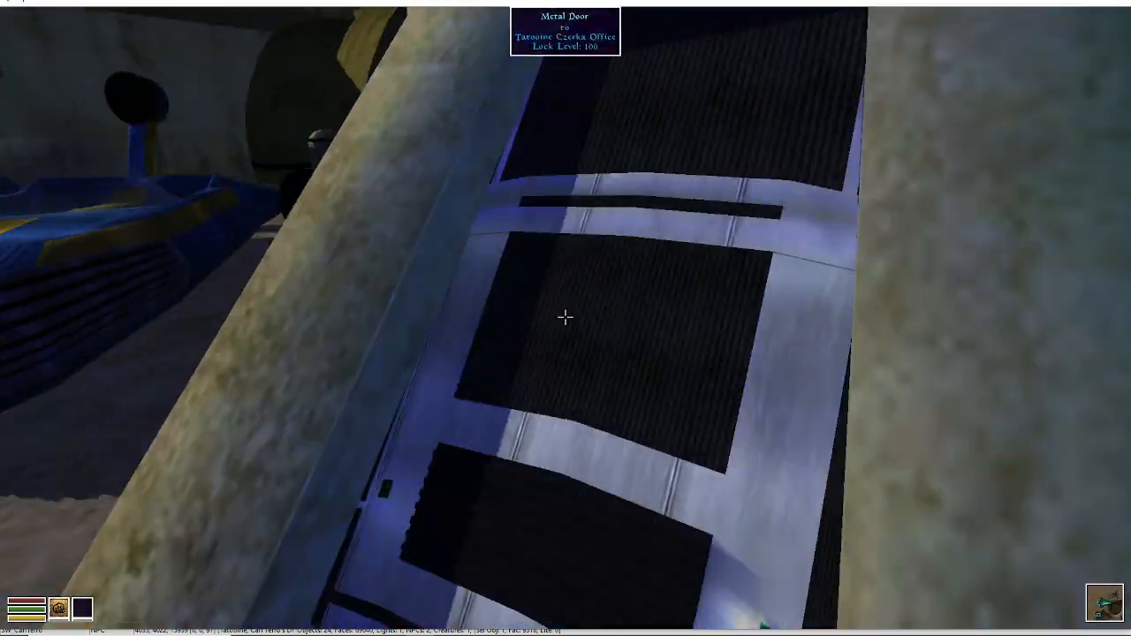
{"action": "key", "text": "w"}
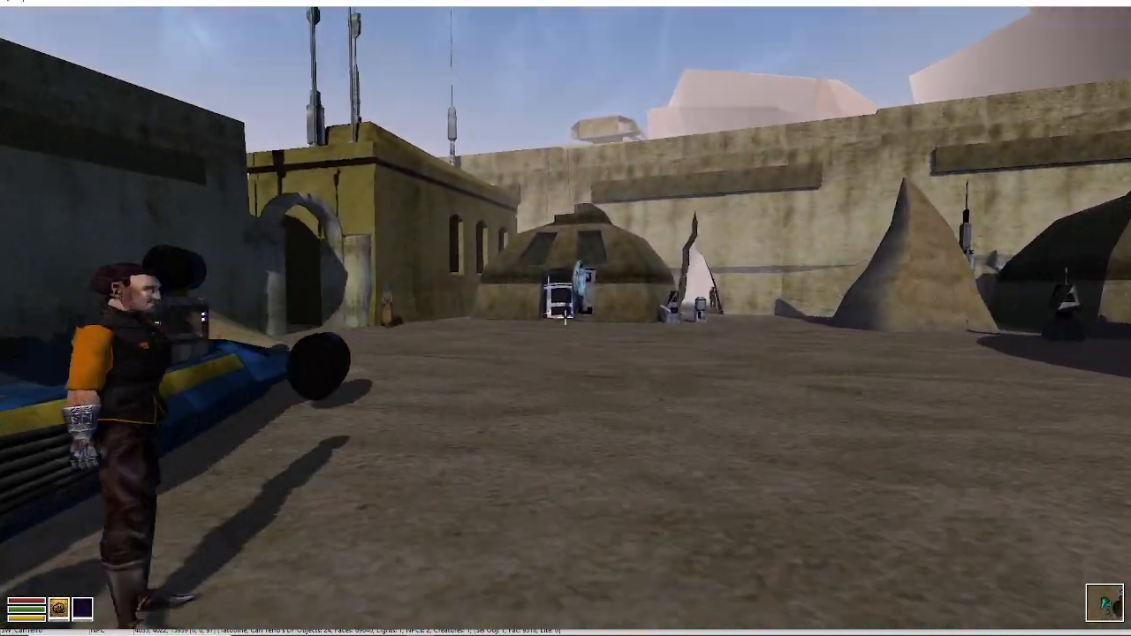
{"action": "key", "text": "w"}
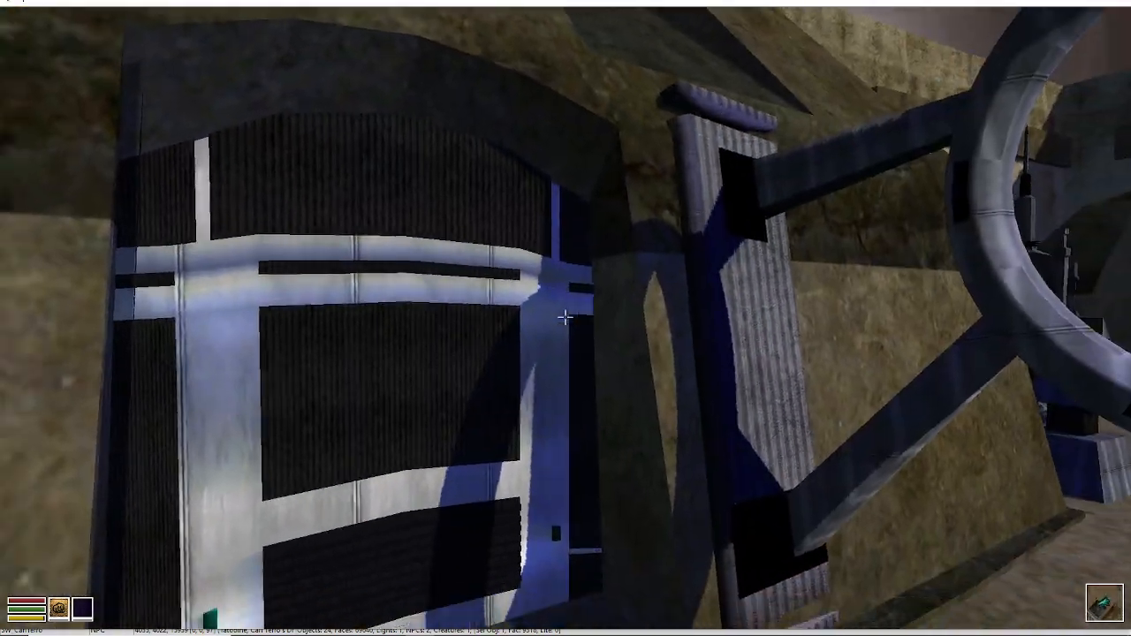
{"action": "key", "text": "w"}
{"action": "key", "text": "s"}
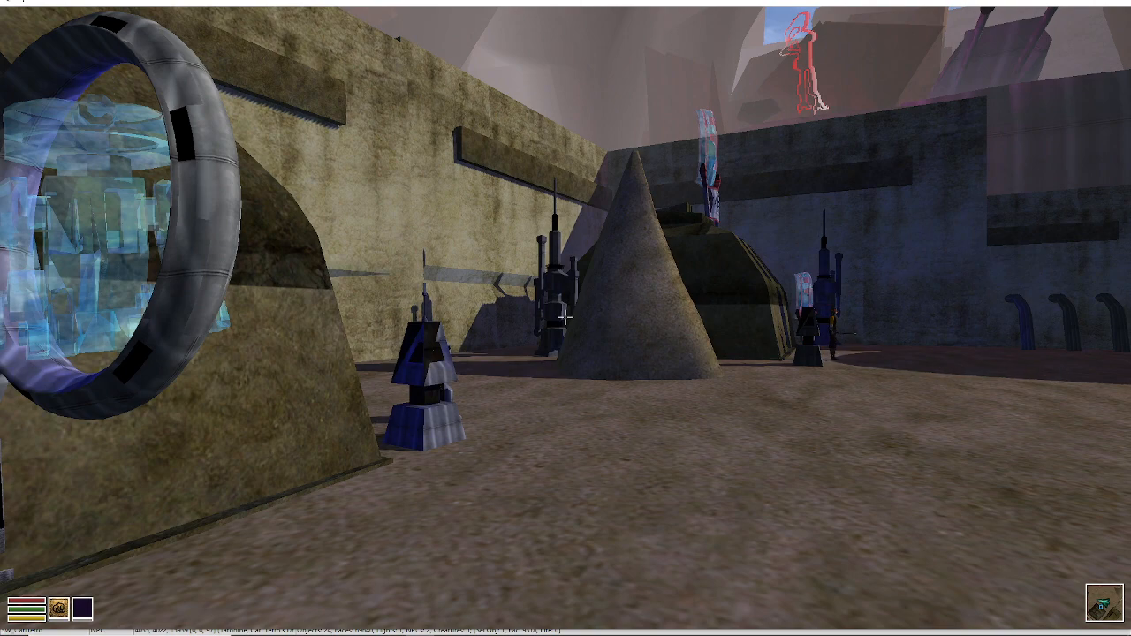
{"action": "key", "text": "d"}
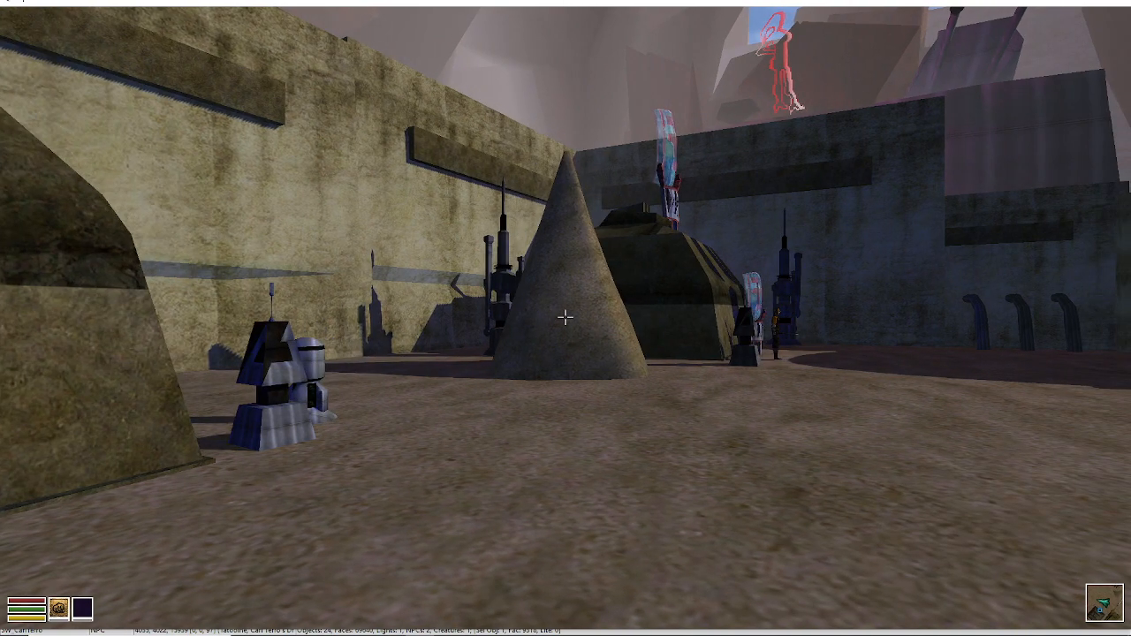
{"action": "key", "text": "s"}
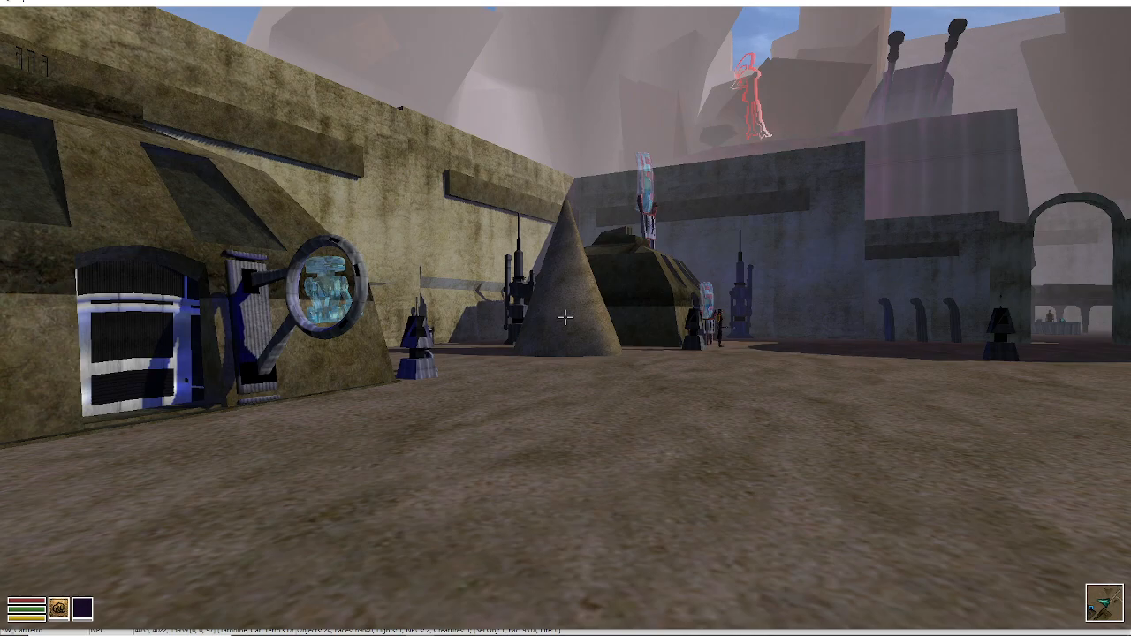
{"action": "key", "text": "w"}
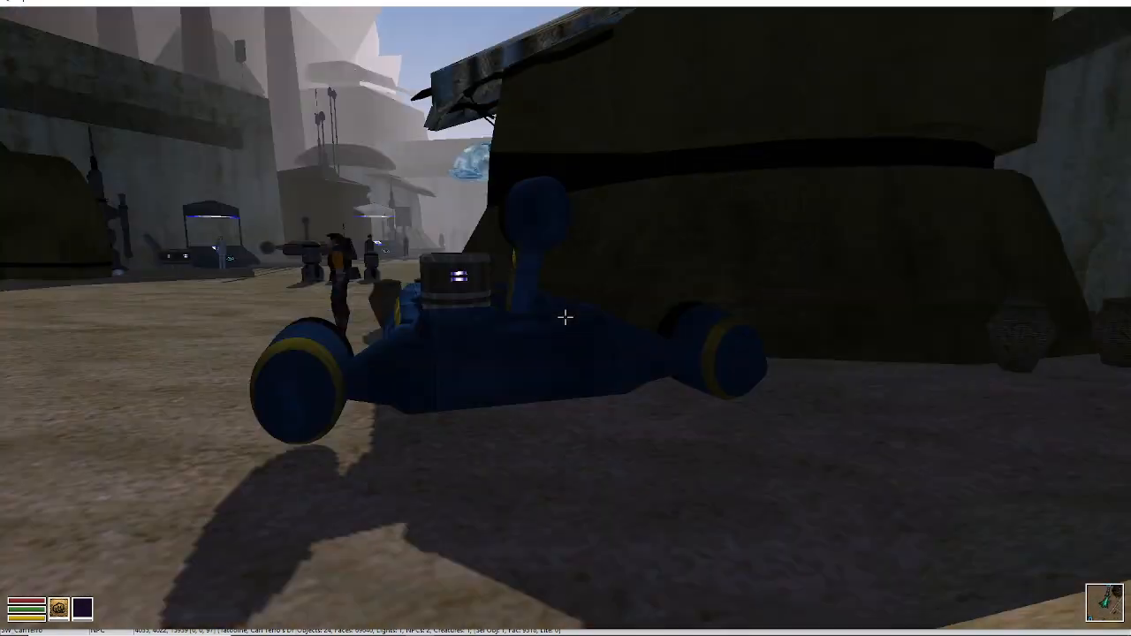
{"action": "key", "text": "s"}
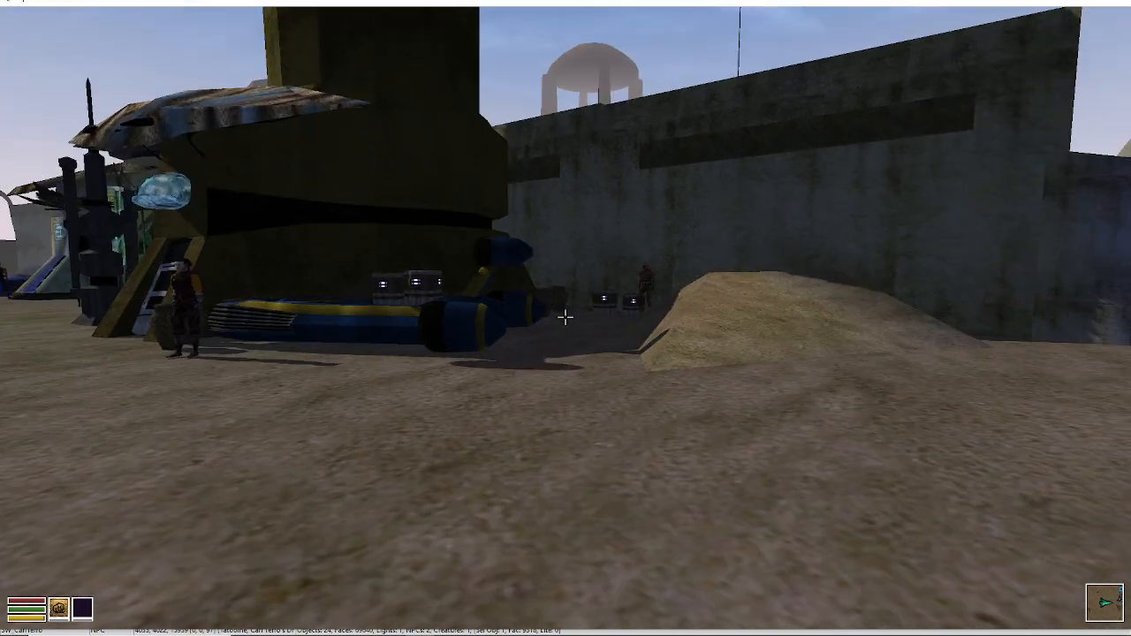
{"action": "key", "text": "w"}
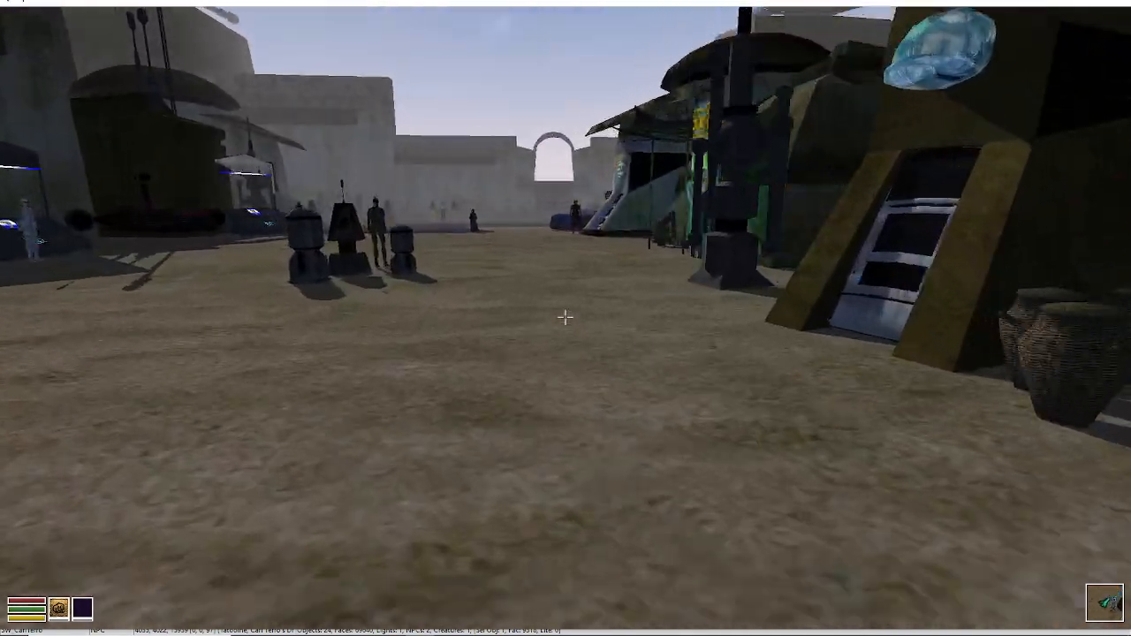
Walk to the Heavy Door to Tatooine under the arch in the town wall and try to open it.
{"action": "key", "text": "w"}
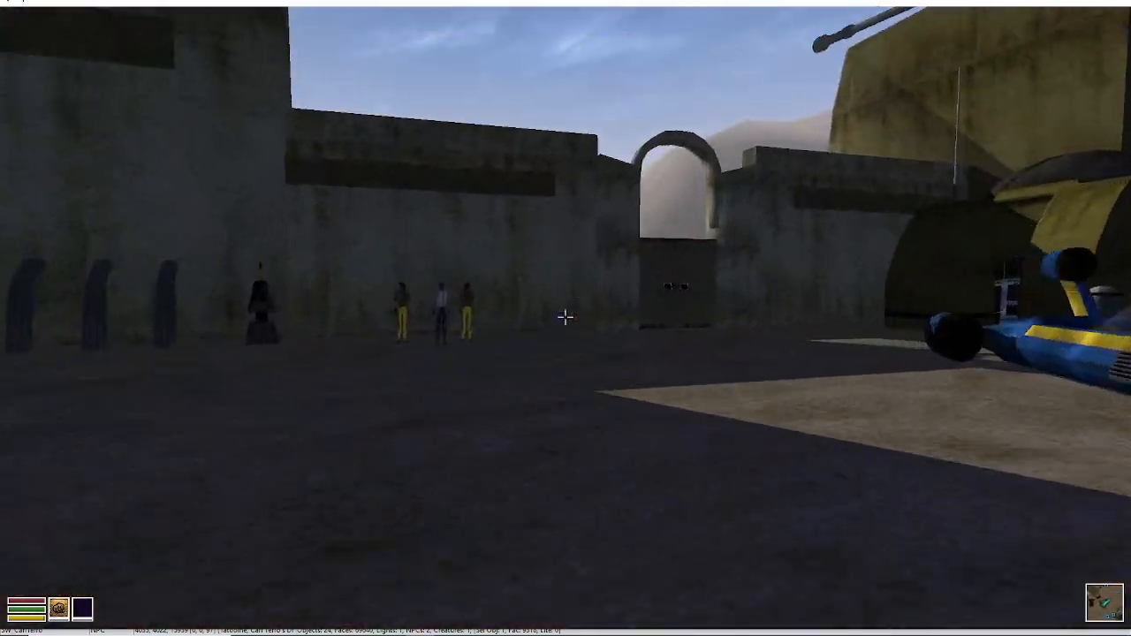
{"action": "key", "text": "w"}
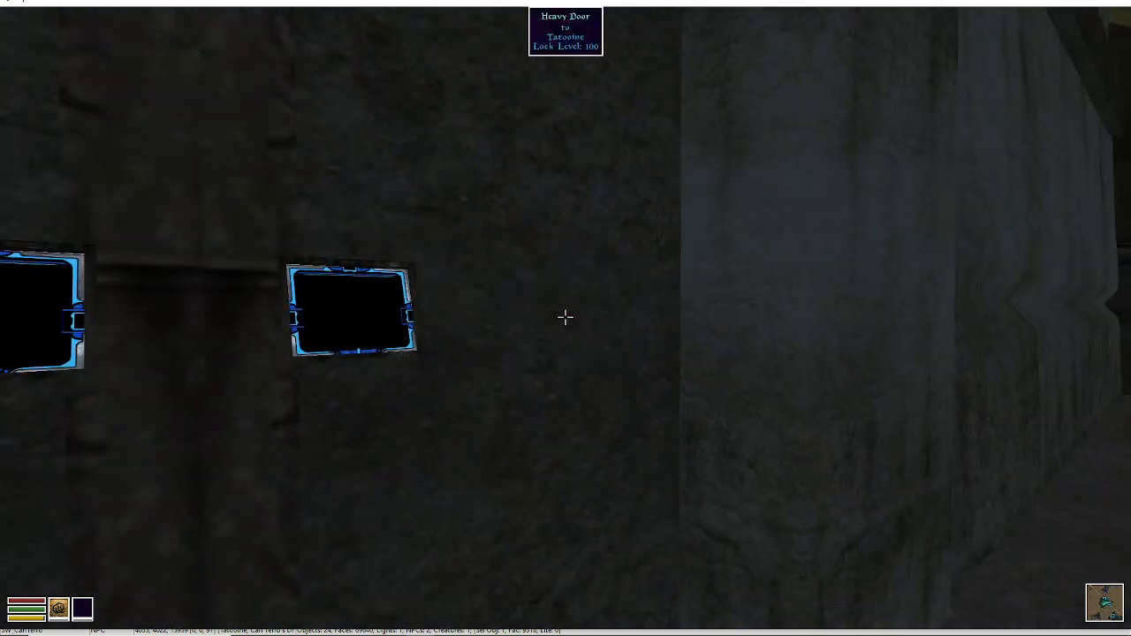
{"action": "key", "text": "space"}
{"action": "key", "text": "w"}
Unlock the Heavy Door through the console and go through it to the area outside the walls.
{"action": "key", "text": "grave"}
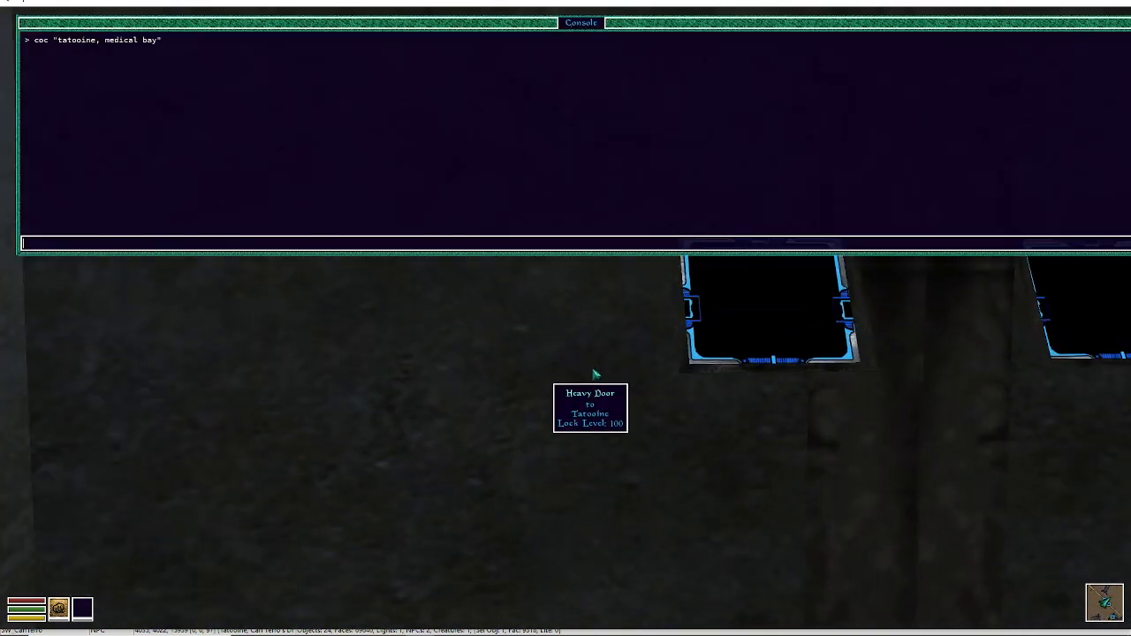
{"action": "left_click", "coordinate": [598, 387]}
{"action": "key", "text": "Return"}
{"action": "key", "text": "grave"}
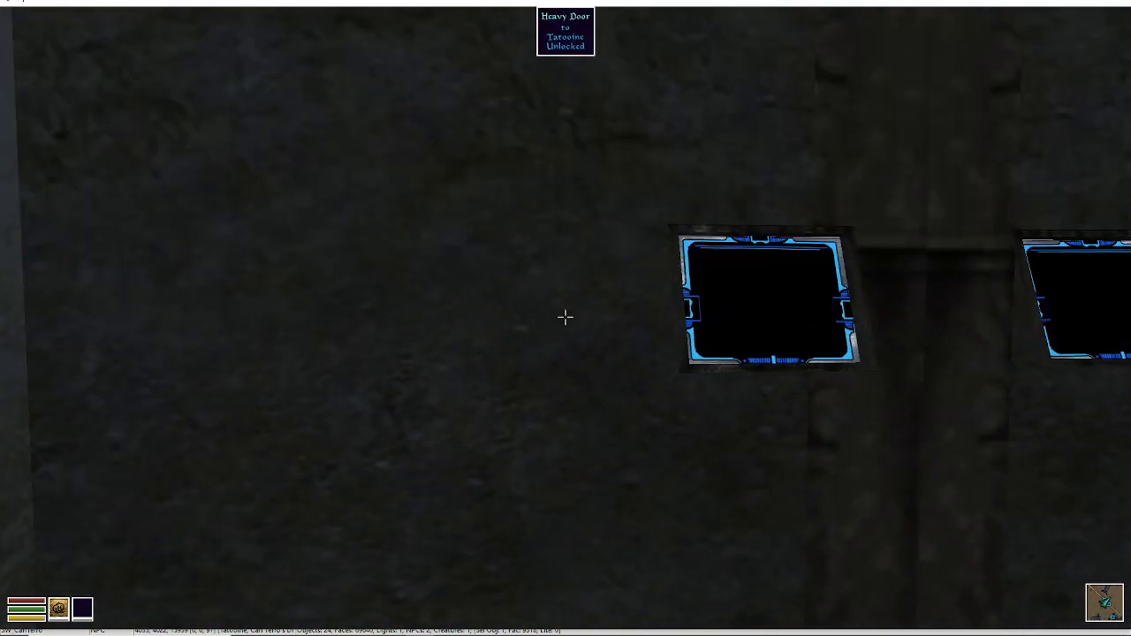
{"action": "key", "text": "space"}
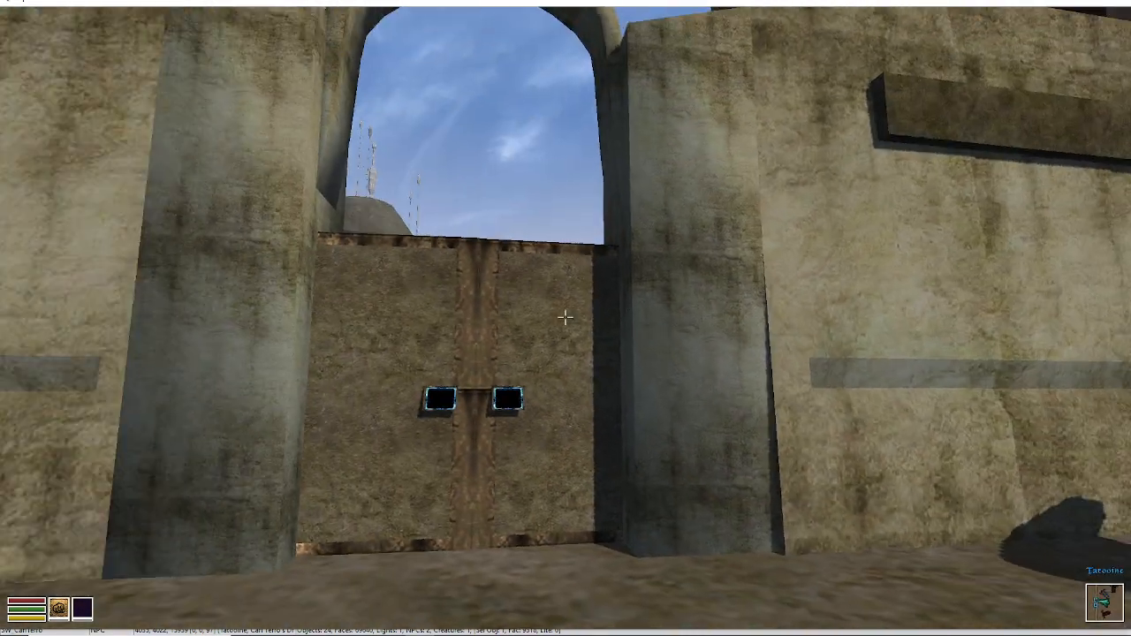
{"action": "key", "text": "s"}
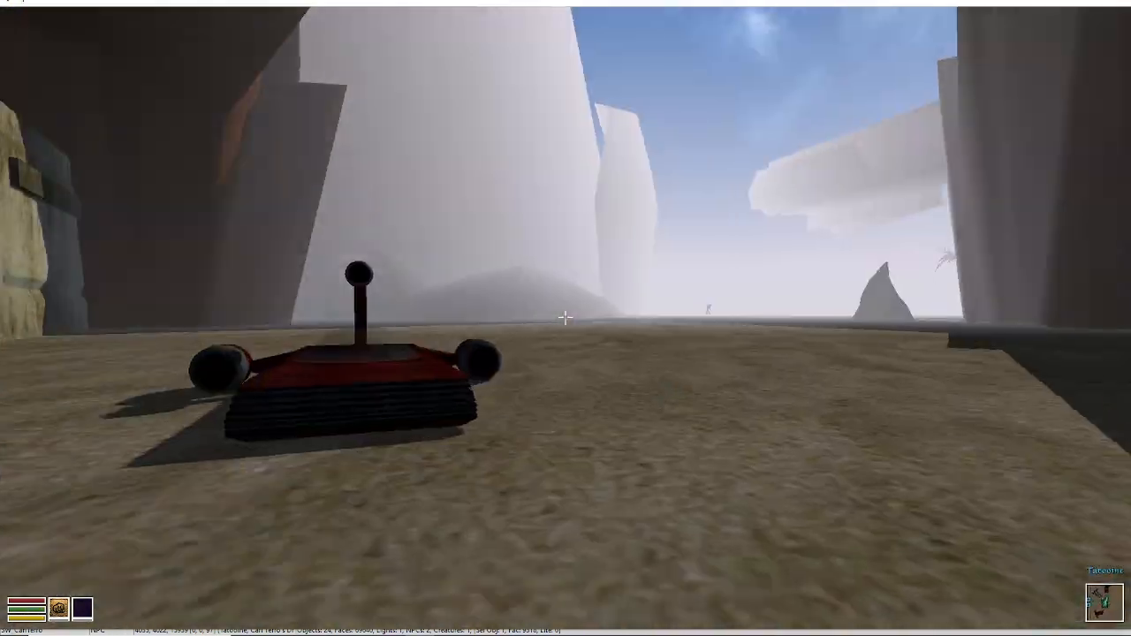
Walk along the outside of the town wall past the red speeder, then quit the game.
{"action": "key", "text": "w"}
{"action": "key", "text": "w"}
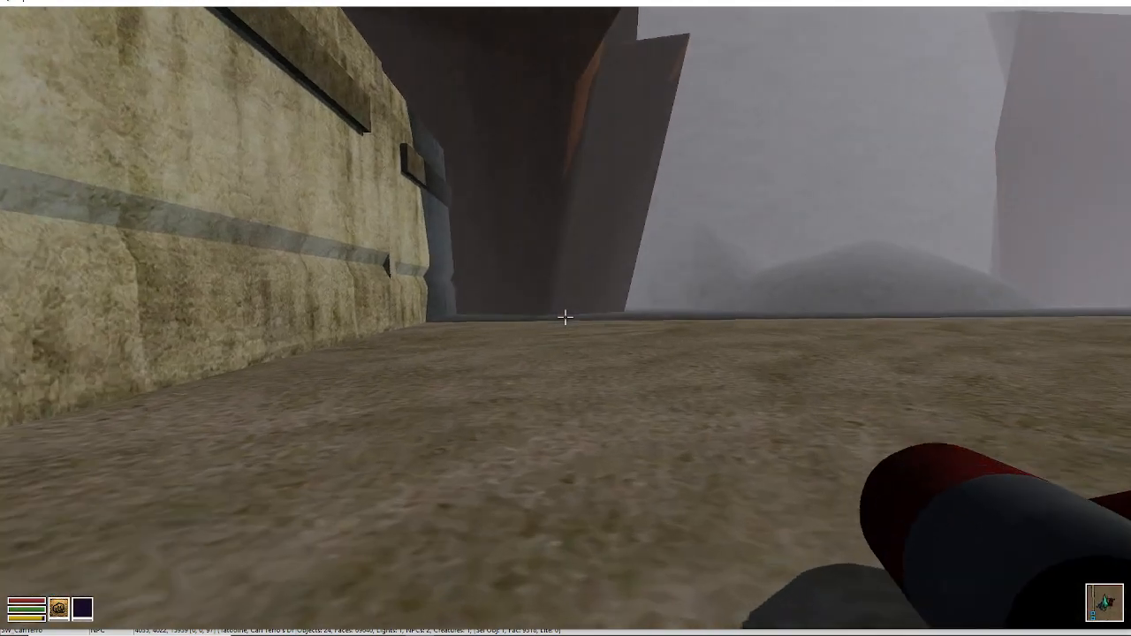
{"action": "key", "text": "w"}
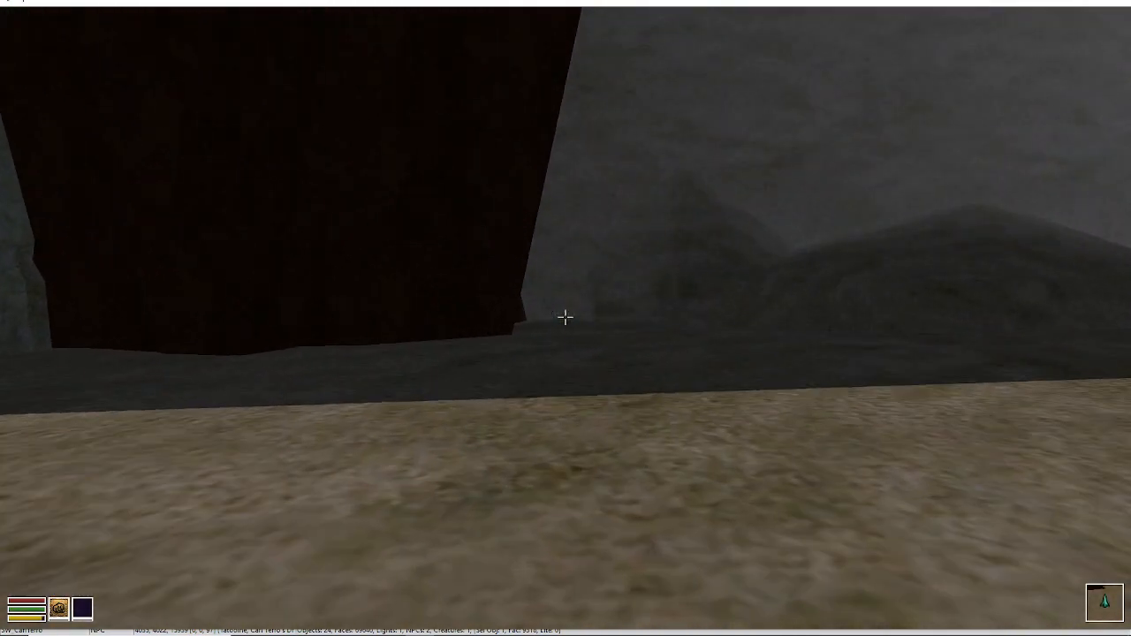
{"action": "key", "text": "Escape"}
{"action": "left_click", "coordinate": [563, 389]}
{"action": "left_click", "coordinate": [548, 325]}
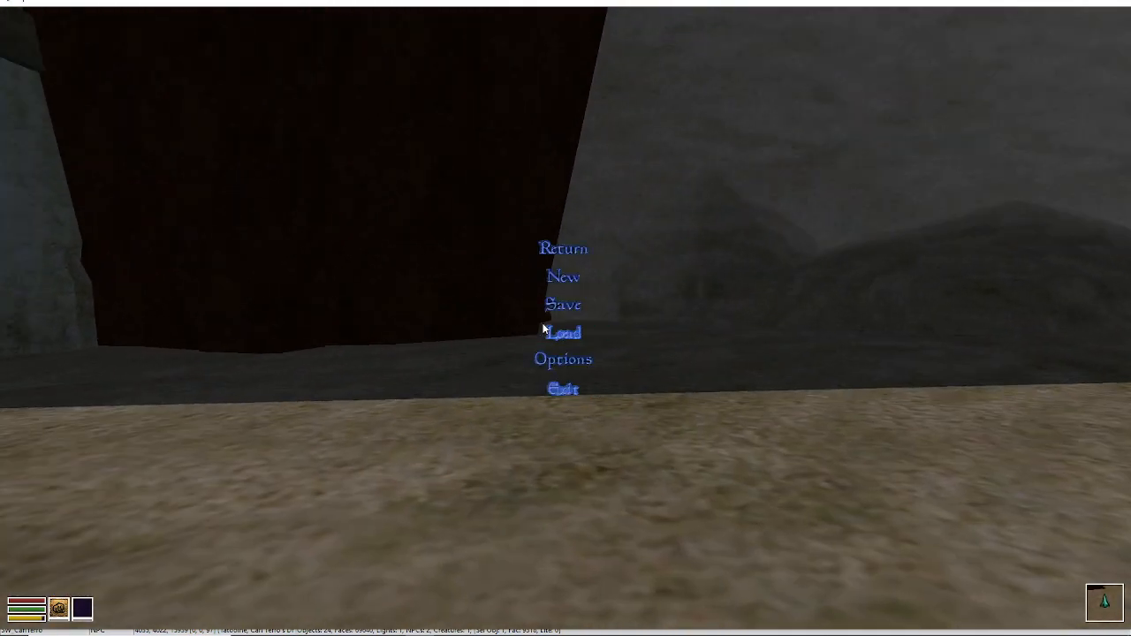
In the OpenMW Launcher's data files, disable WhenFishfly.ESP, enable SWHouseTest.ESP and start the game.
{"action": "left_click", "coordinate": [389, 625]}
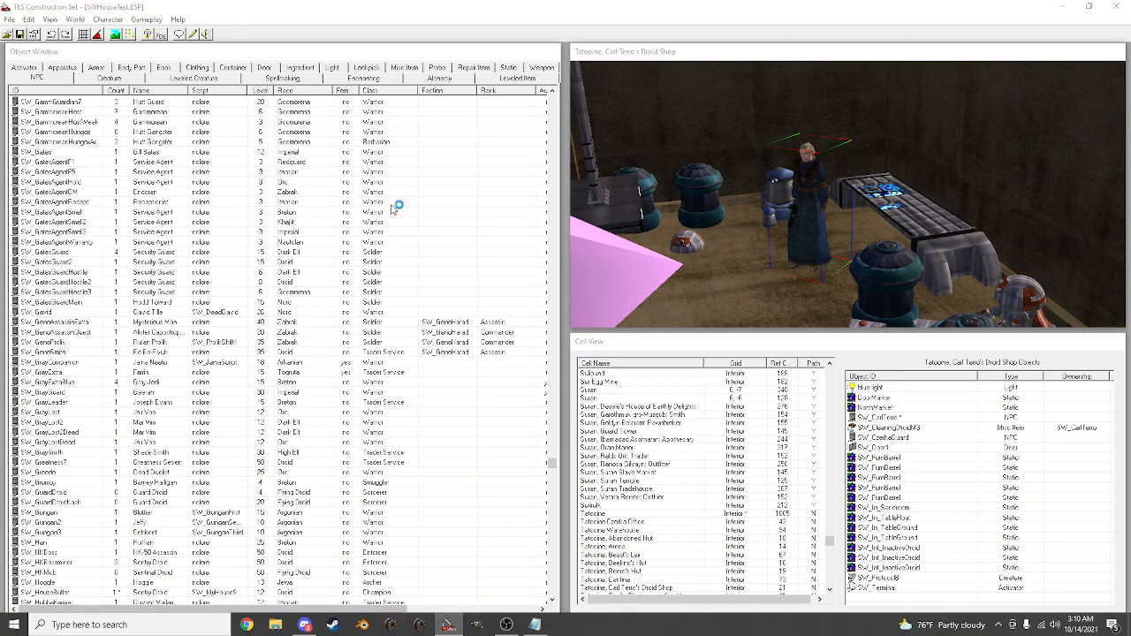
{"action": "left_click", "coordinate": [716, 111]}
{"action": "scroll", "coordinate": [762, 262], "scroll_direction": "down", "scroll_amount": 10}
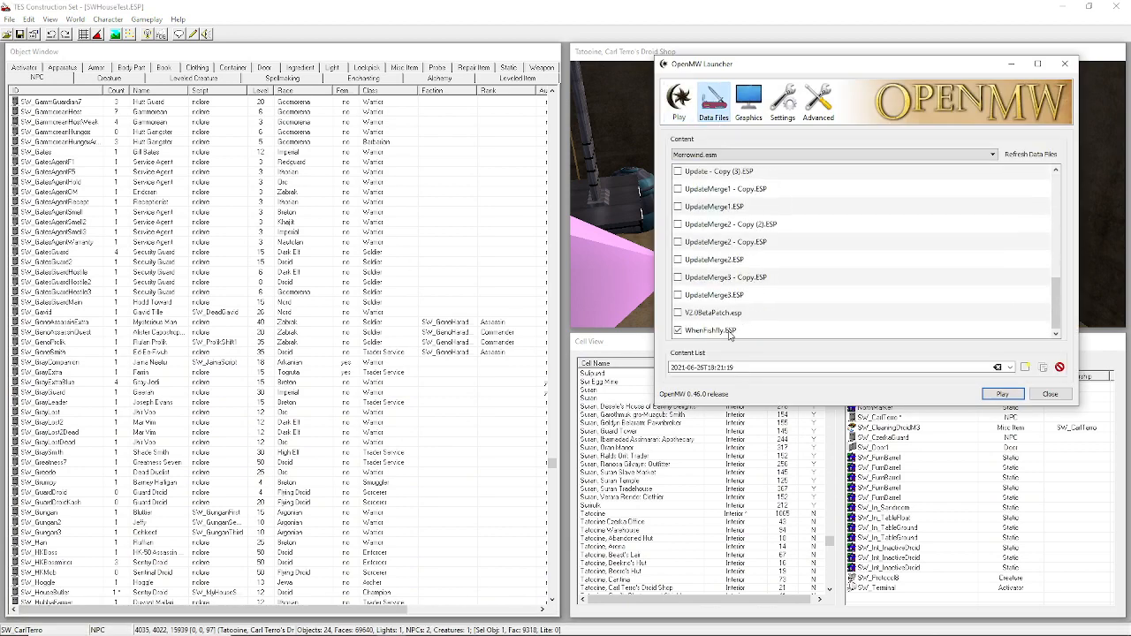
{"action": "left_click", "coordinate": [728, 332]}
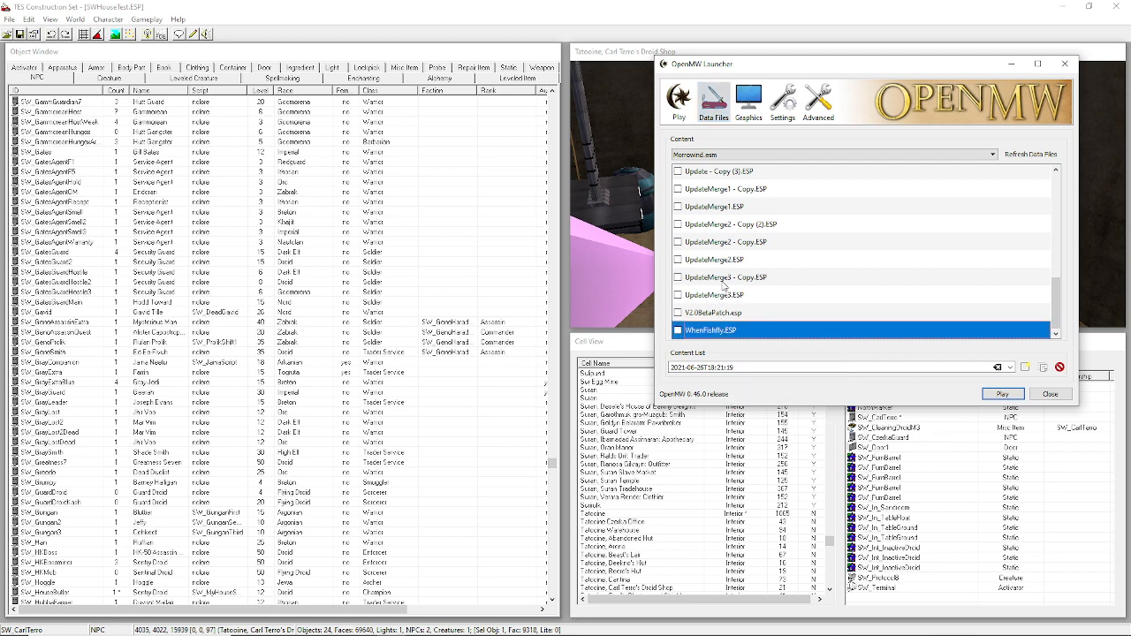
{"action": "scroll", "coordinate": [723, 285], "scroll_direction": "up", "scroll_amount": 1}
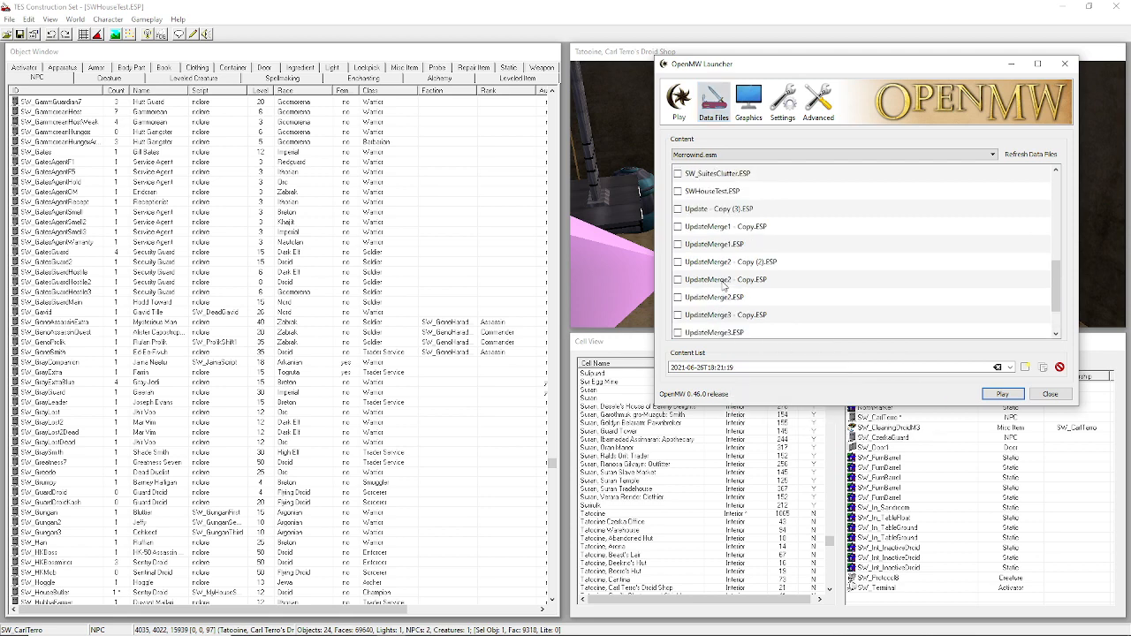
{"action": "left_click", "coordinate": [724, 193]}
{"action": "left_click", "coordinate": [1002, 393]}
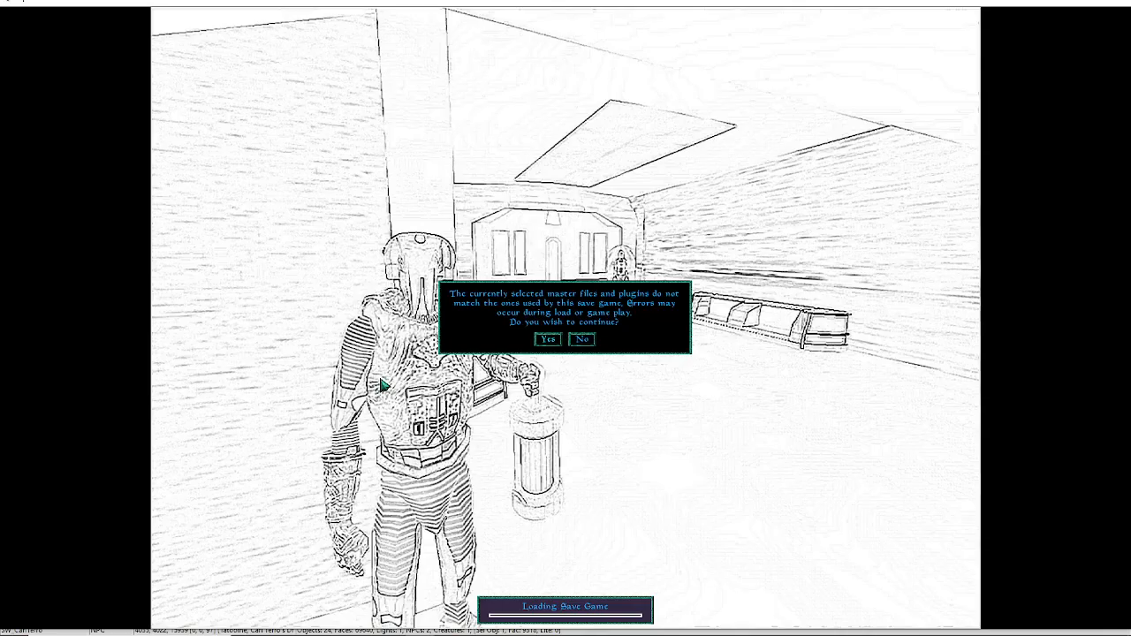
Continue loading the saved game despite the plugin mismatch, and close the console.
{"action": "key", "text": "Return"}
{"action": "key", "text": "grave"}
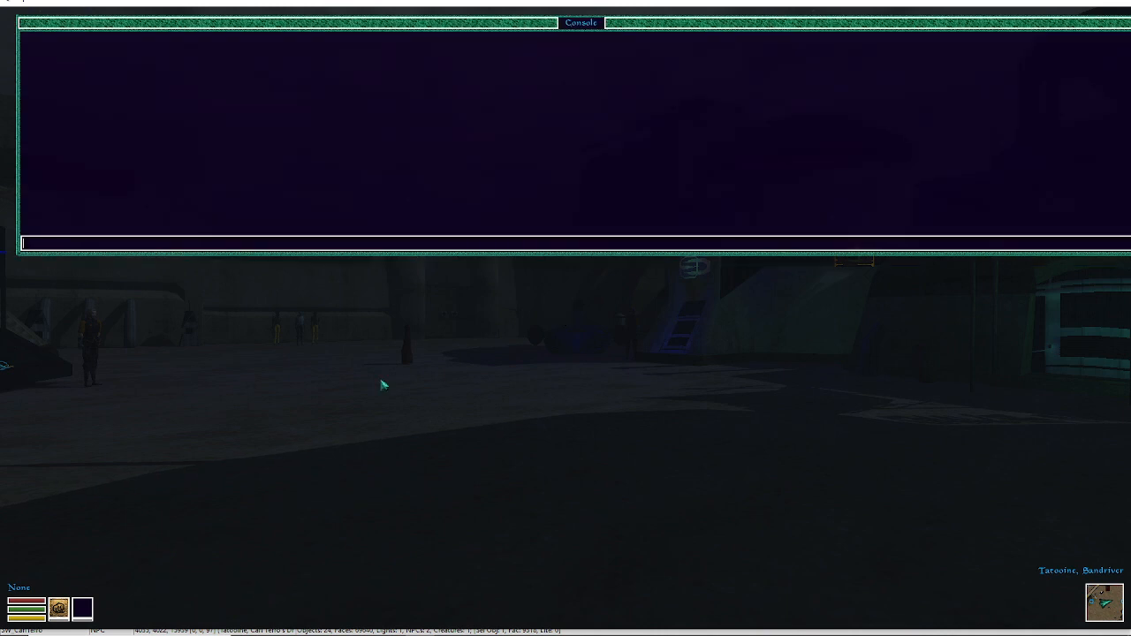
{"action": "key", "text": "grave"}
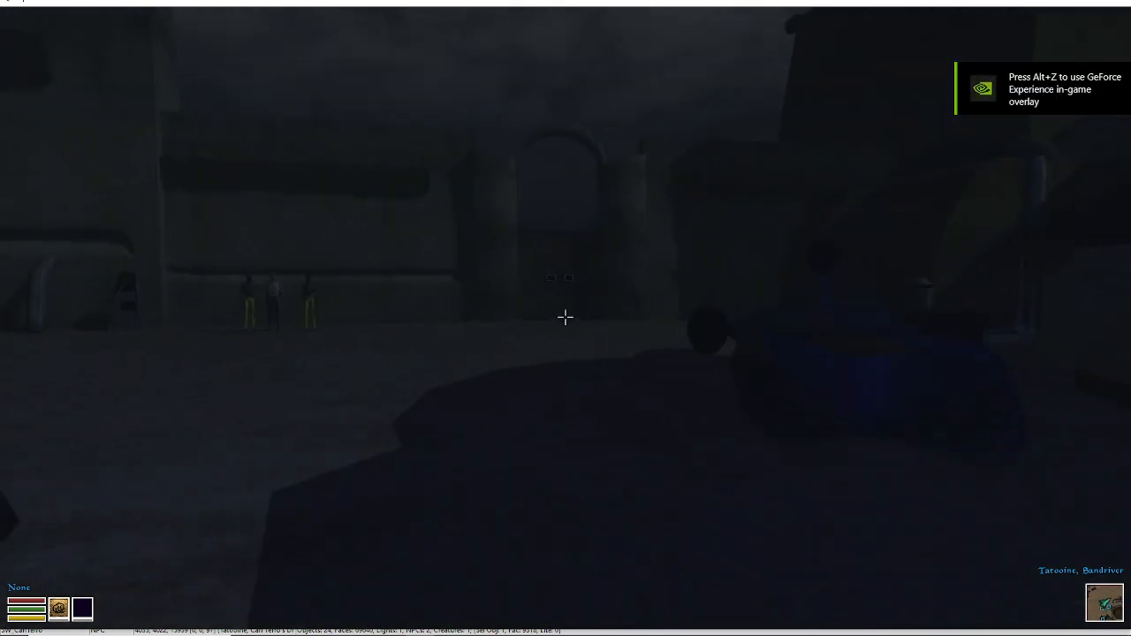
Walk to the Heavy Door to Tatooine, unlock it with the console command unlock and go through it.
{"action": "key", "text": "w"}
{"action": "key", "text": "grave"}
{"action": "left_click", "coordinate": [445, 453]}
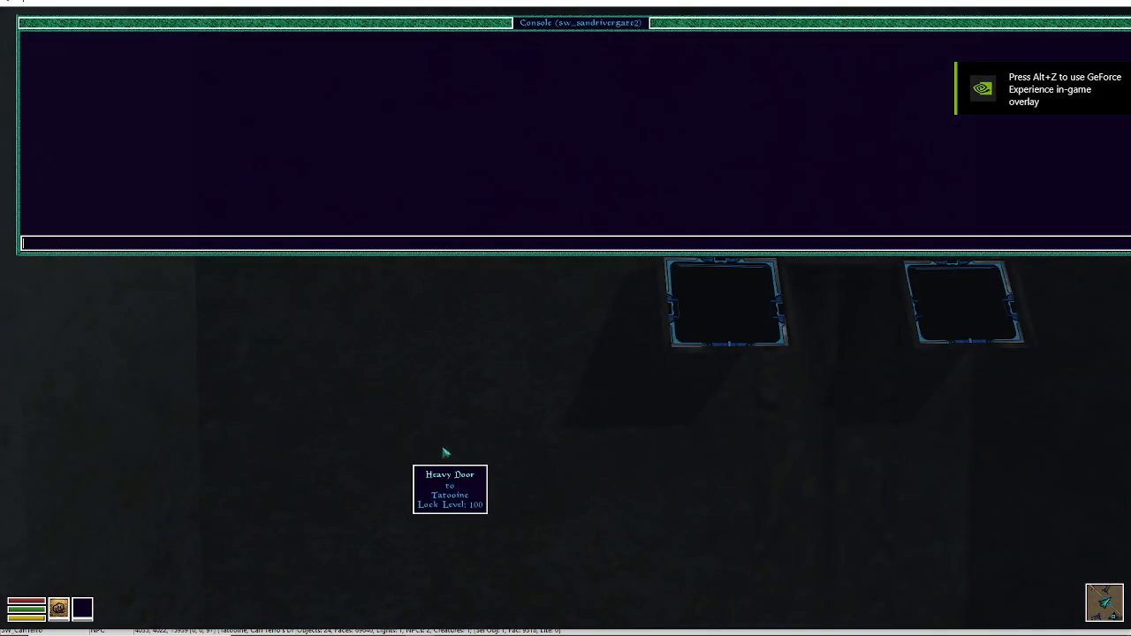
{"action": "type", "text": "unlock"}
{"action": "key", "text": "Return"}
{"action": "key", "text": "grave"}
{"action": "key", "text": "space"}
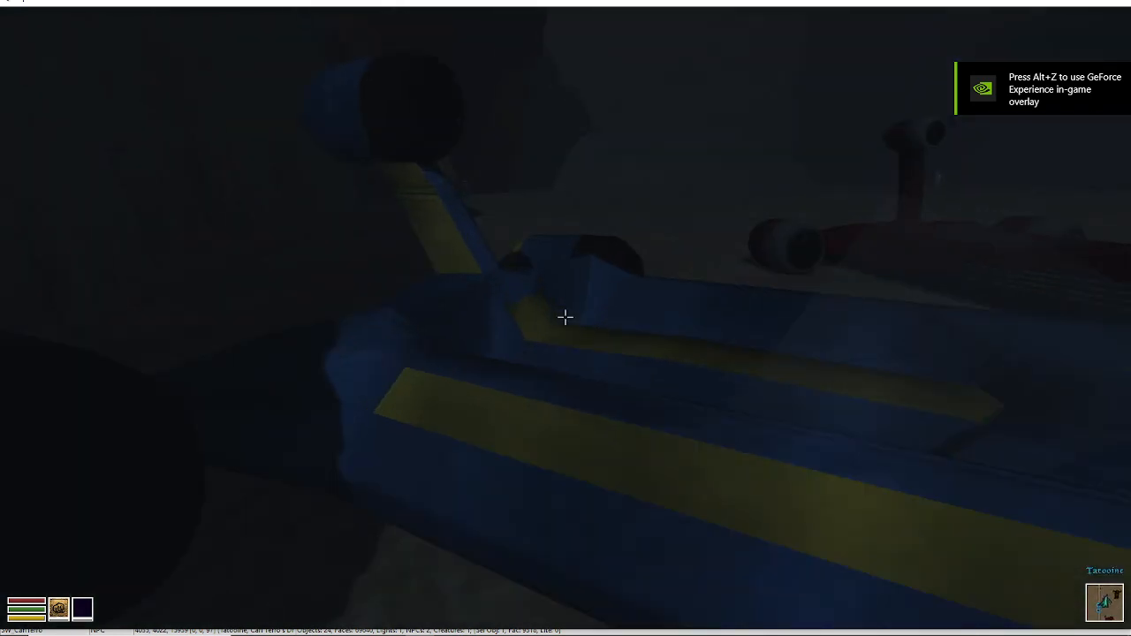
Wait 12 hours outside the town gate to reach daylight.
{"action": "key", "text": "t"}
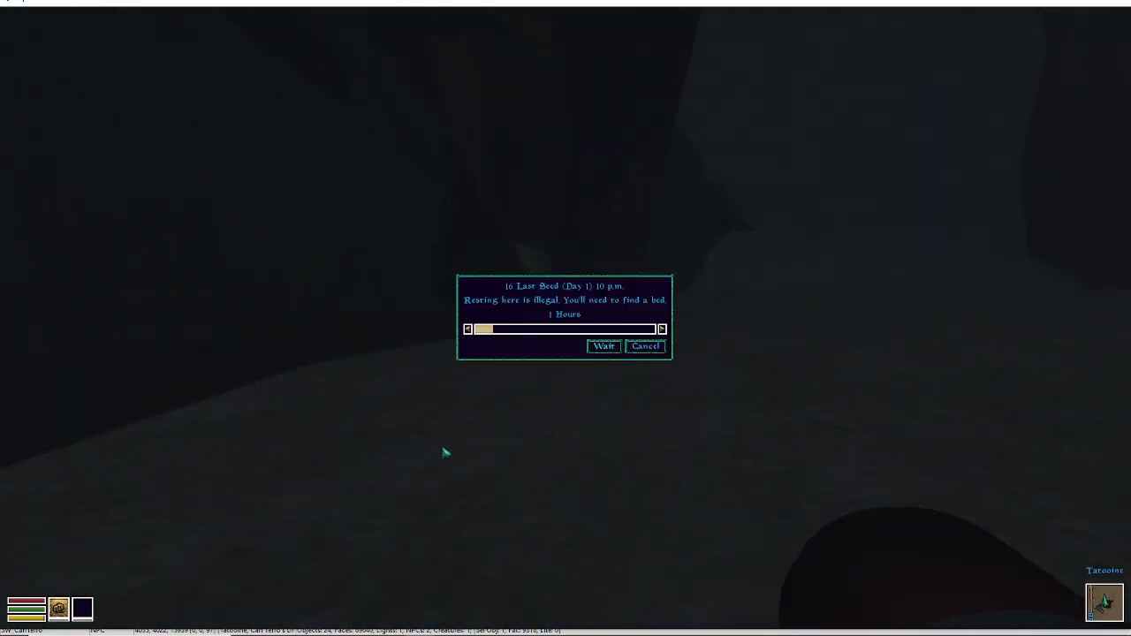
{"action": "left_click", "coordinate": [562, 329]}
{"action": "left_click", "coordinate": [594, 347]}
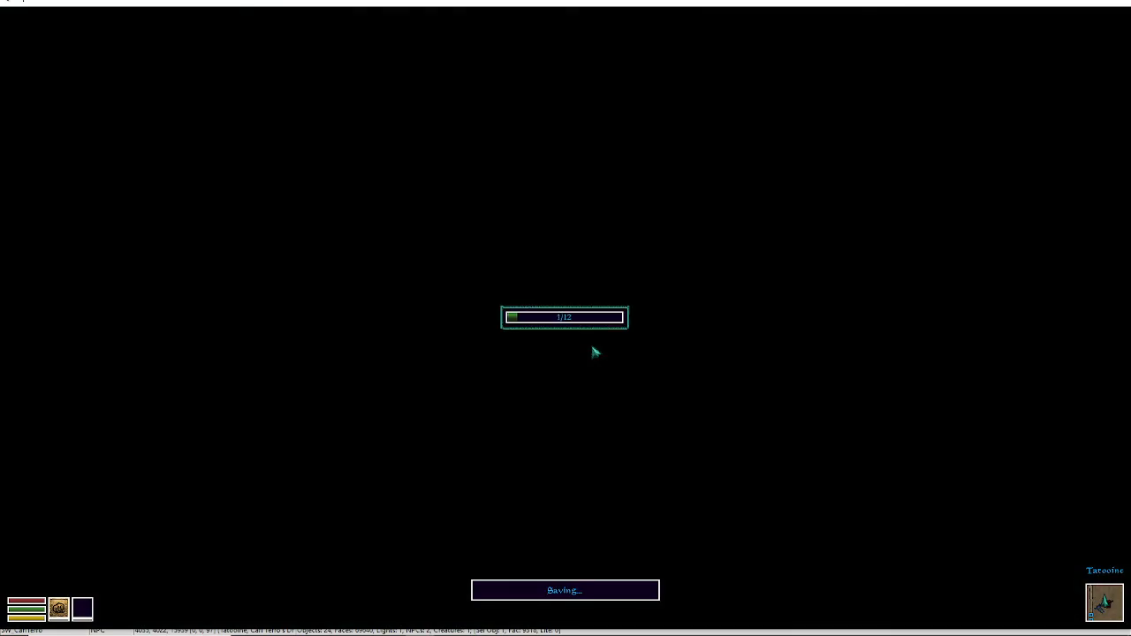
Walk to the small house by the town wall, unlock its Metal Door with the console command unlock and enter.
{"action": "key", "text": "w"}
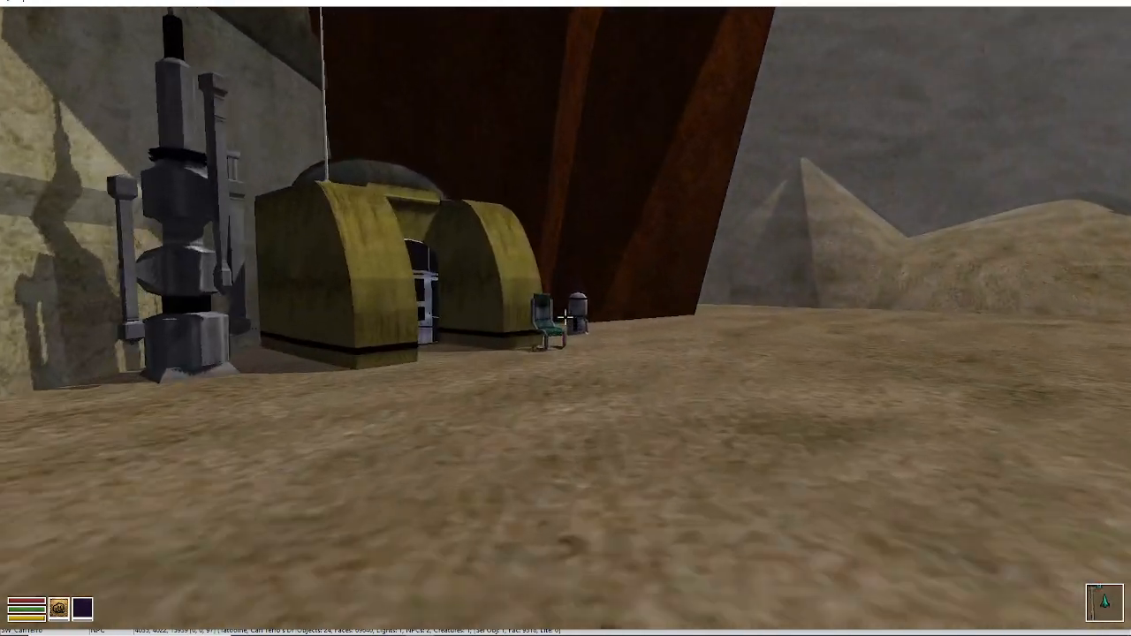
{"action": "key", "text": "w"}
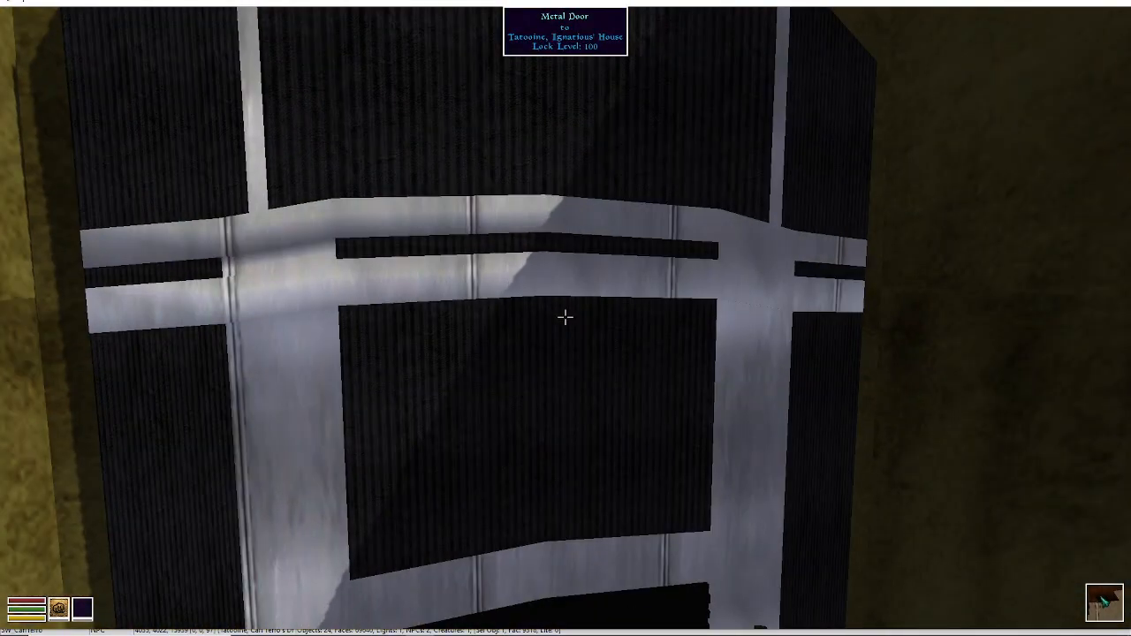
{"action": "key", "text": "s"}
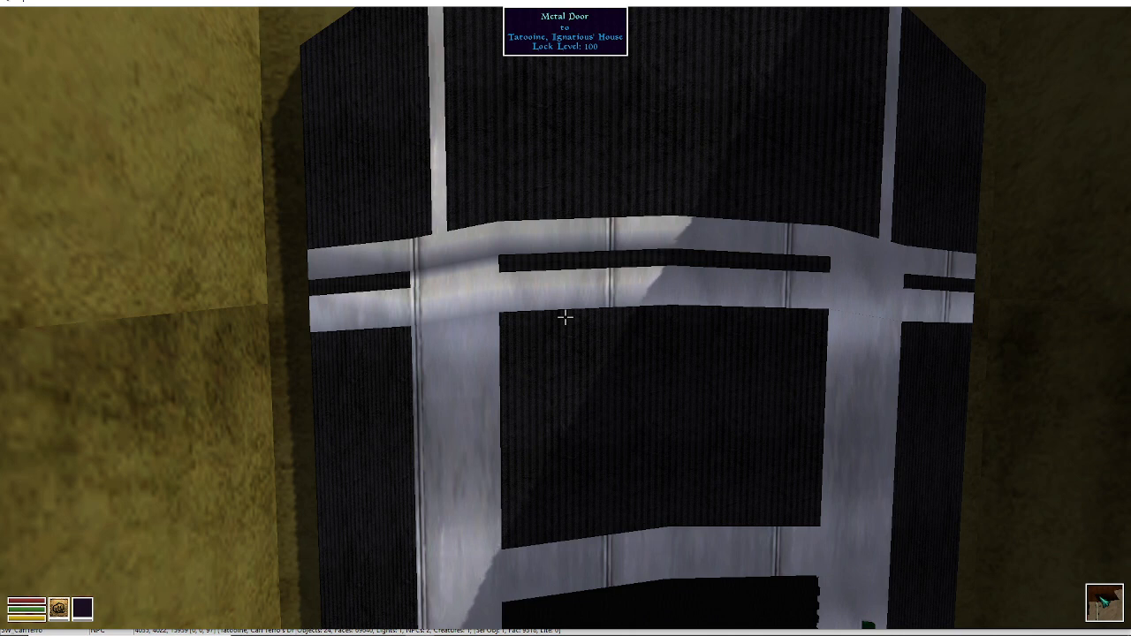
{"action": "key", "text": "grave"}
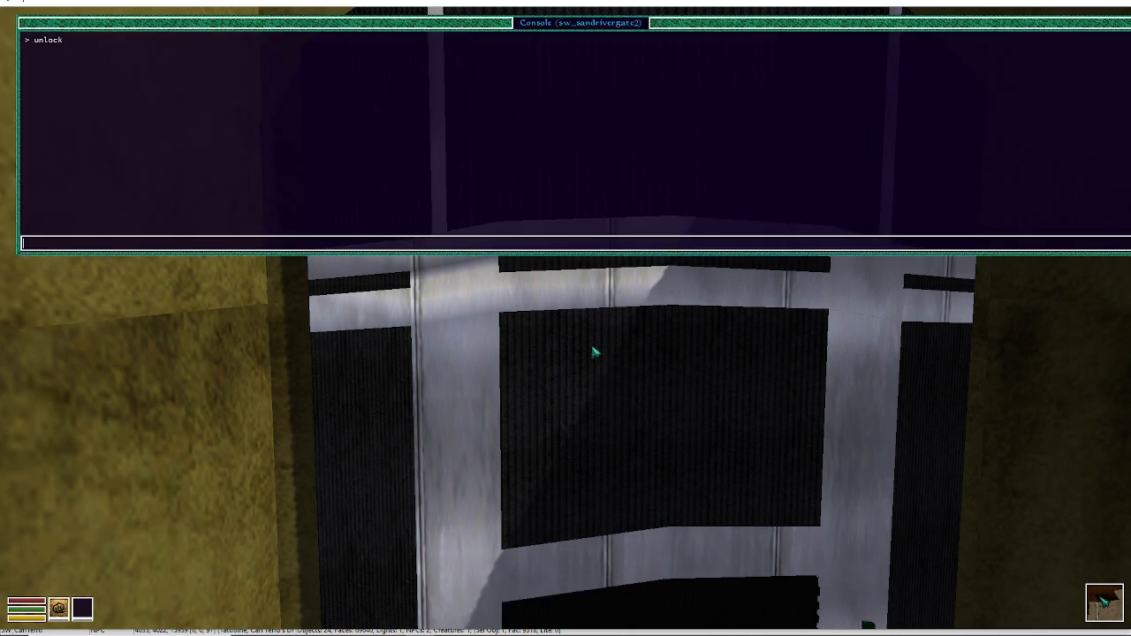
{"action": "left_click", "coordinate": [563, 361]}
{"action": "type", "text": "unlock"}
{"action": "key", "text": "Return"}
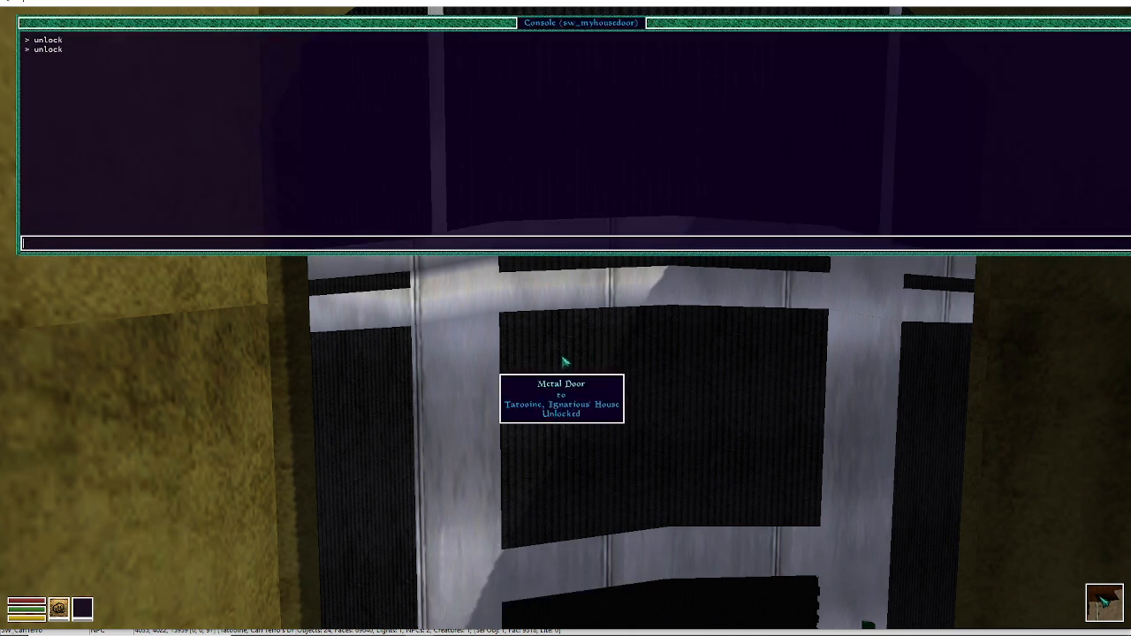
{"action": "key", "text": "grave"}
{"action": "key", "text": "space"}
Read the droid shop advertisement on the table inside the house and close it.
{"action": "key", "text": "w"}
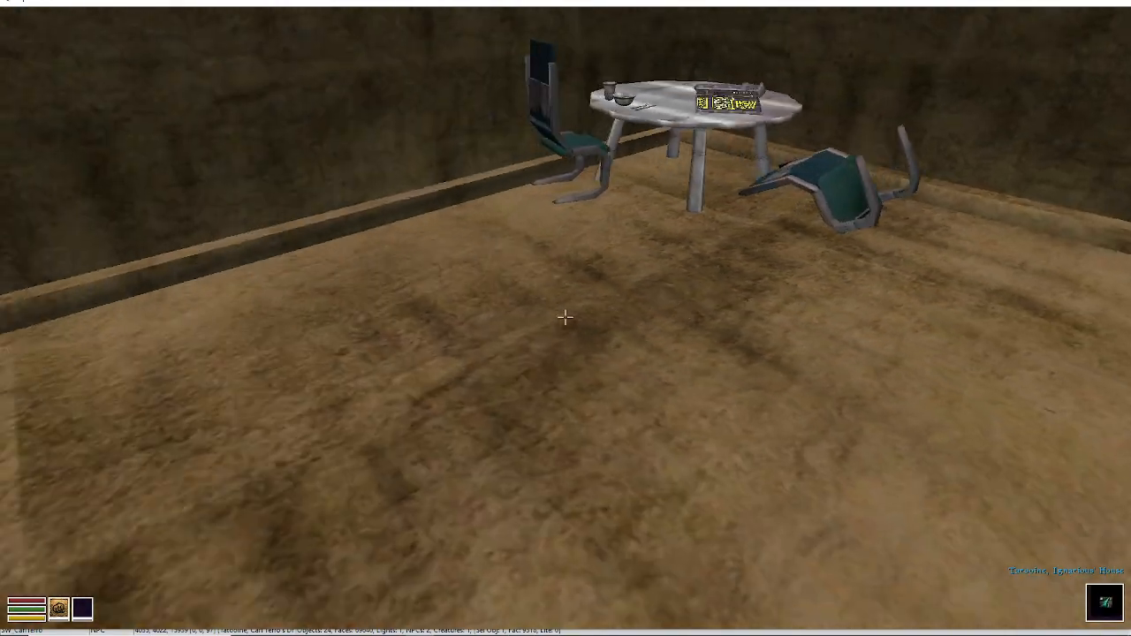
{"action": "key", "text": "space"}
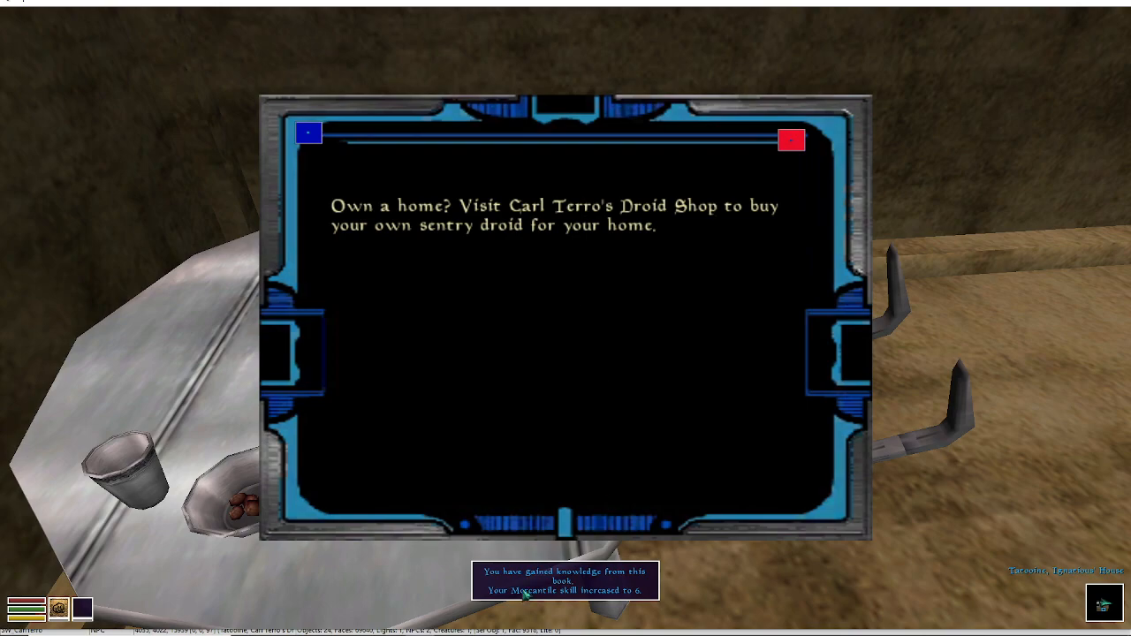
{"action": "left_click", "coordinate": [791, 140]}
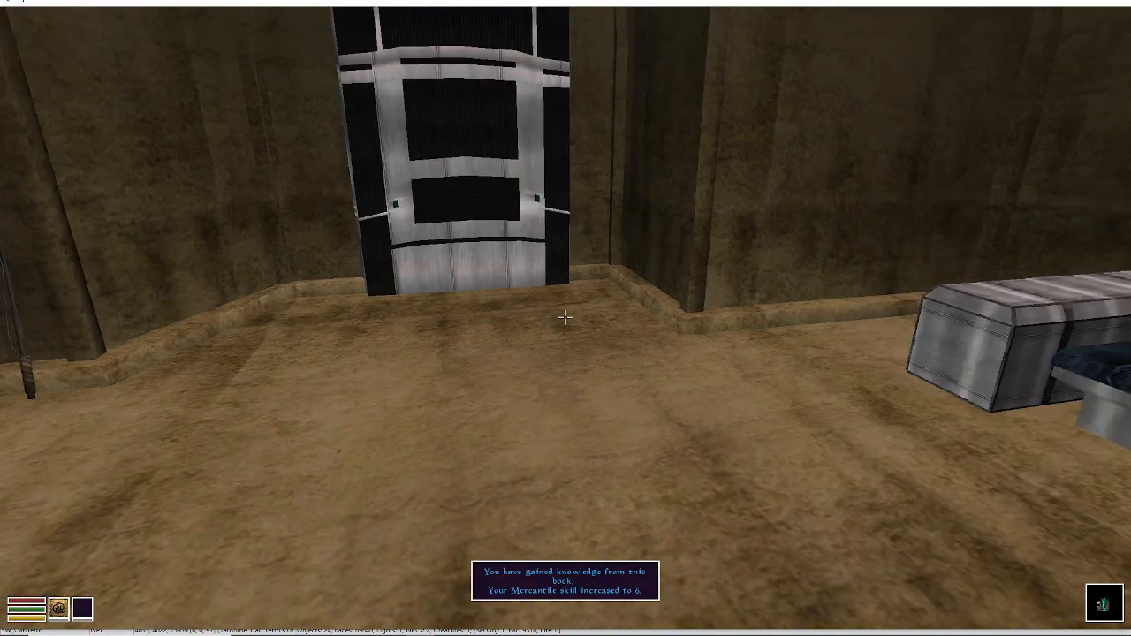
Leave the house through the Metal Door and load the Quicksave.
{"action": "key", "text": "w"}
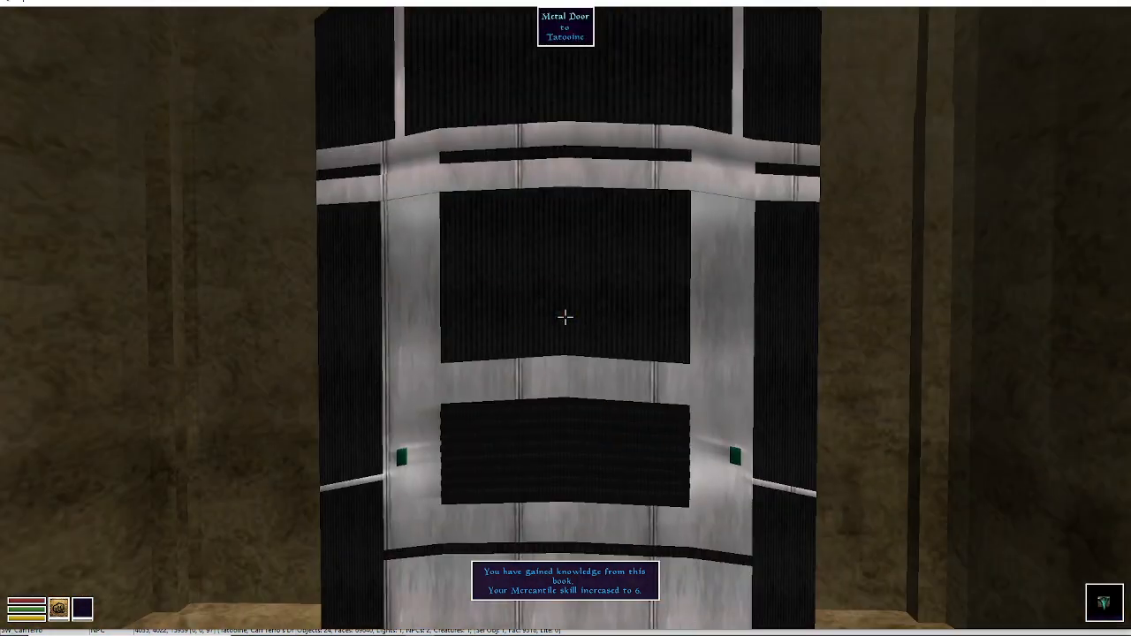
{"action": "key", "text": "space"}
{"action": "key", "text": "Escape"}
{"action": "left_click", "coordinate": [562, 335]}
{"action": "left_click", "coordinate": [676, 420]}
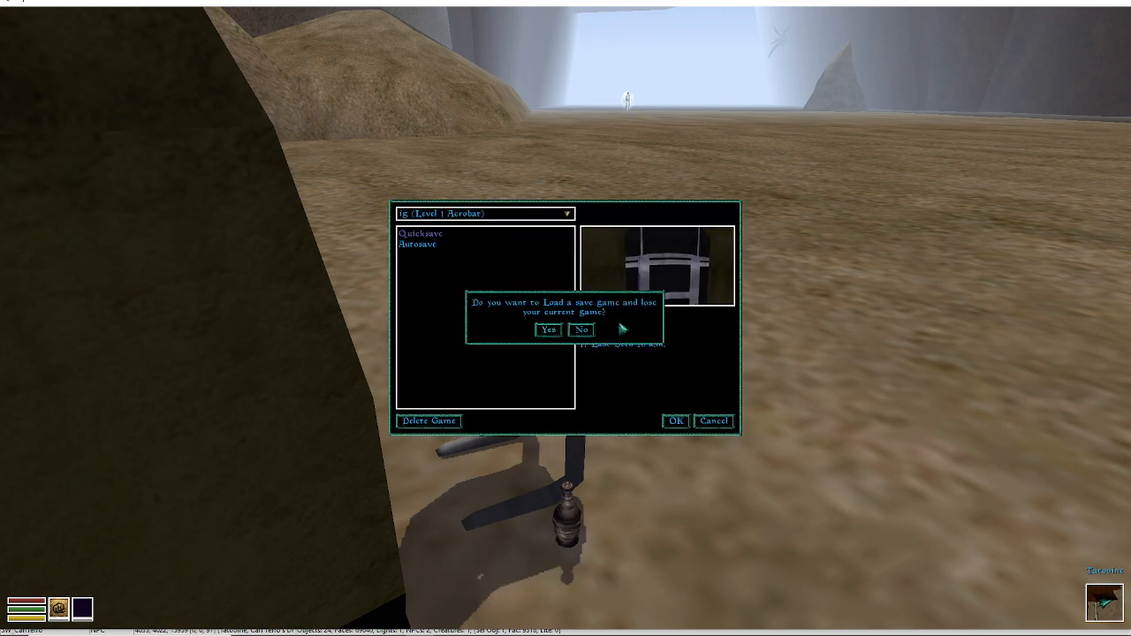
{"action": "left_click", "coordinate": [547, 330]}
Walk back along the town wall to the speeders and add 5000 gold with player->additem gold_001, 5000 in the console.
{"action": "key", "text": "w"}
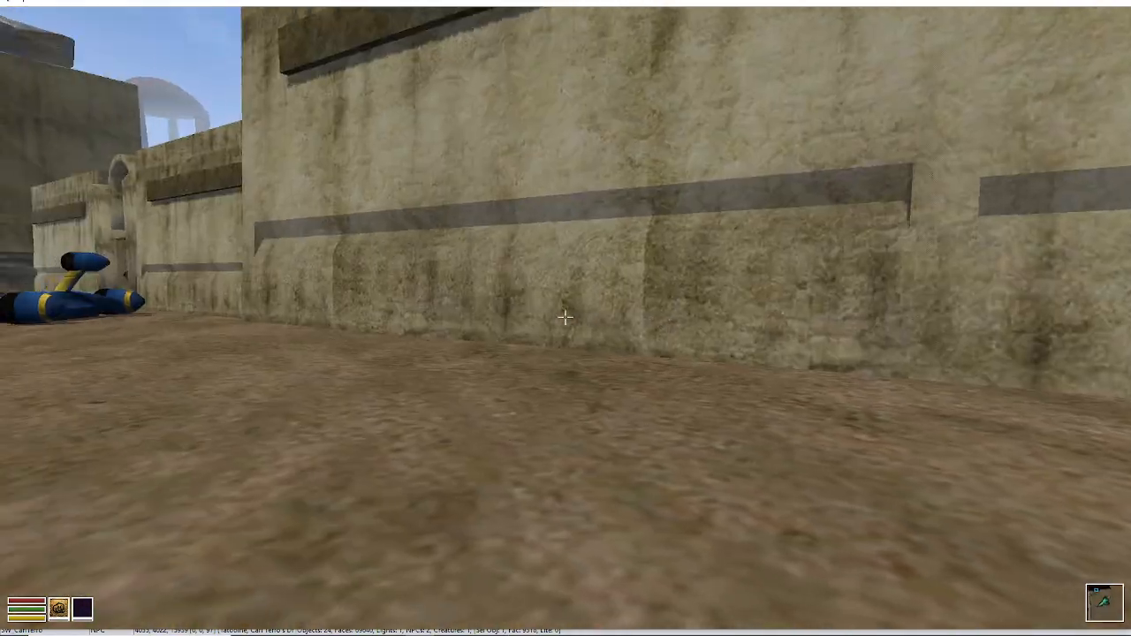
{"action": "key", "text": "w"}
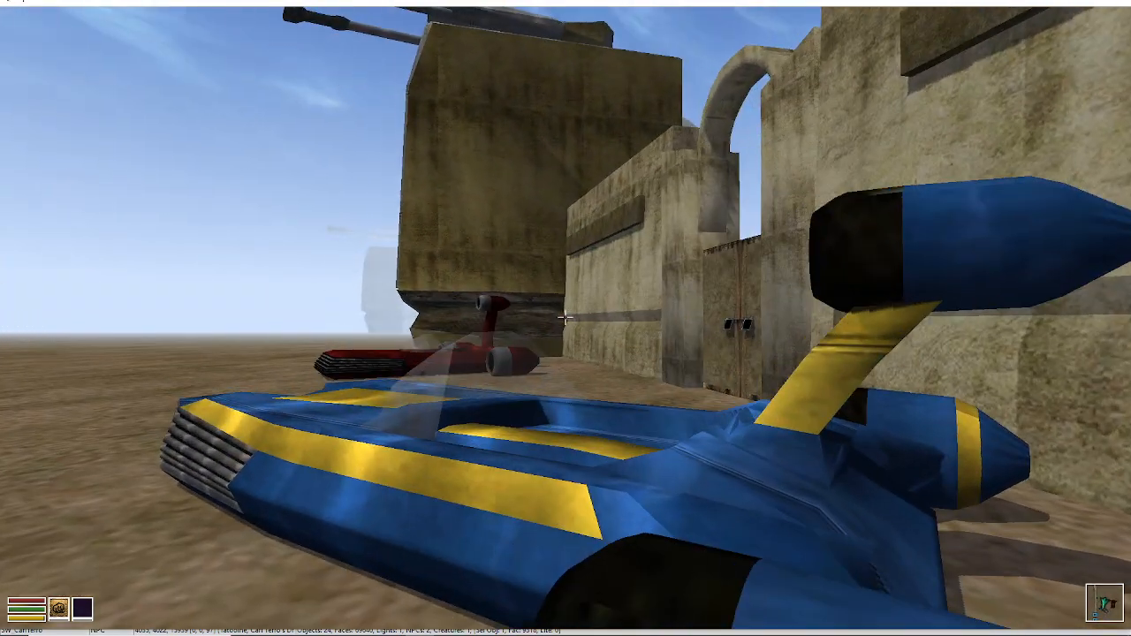
{"action": "right_click", "coordinate": [565, 317]}
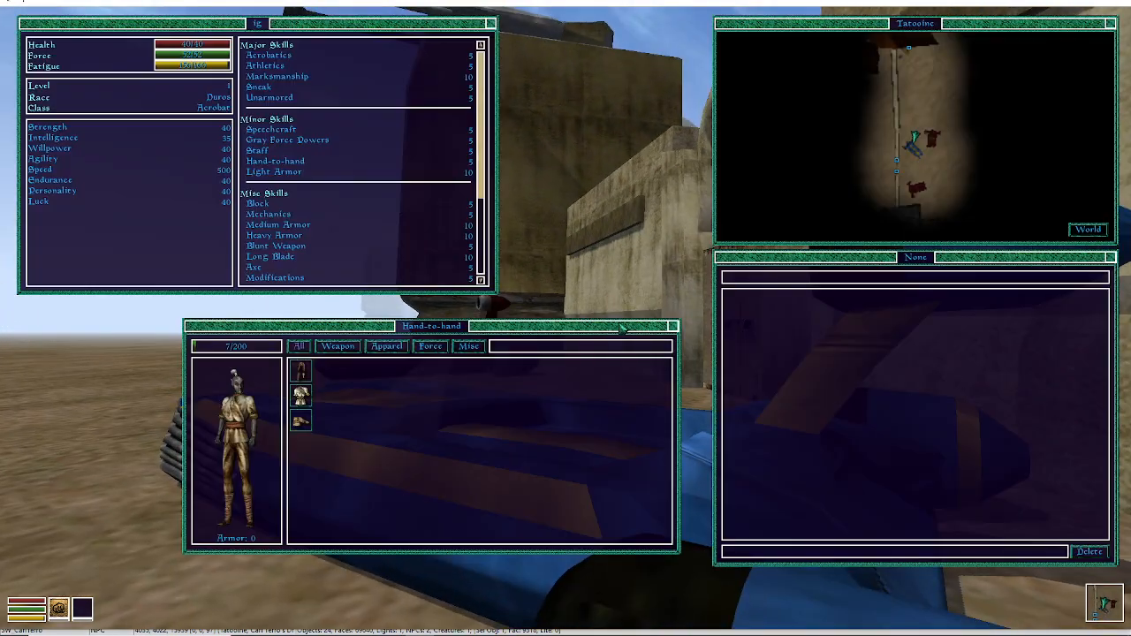
{"action": "key", "text": "grave"}
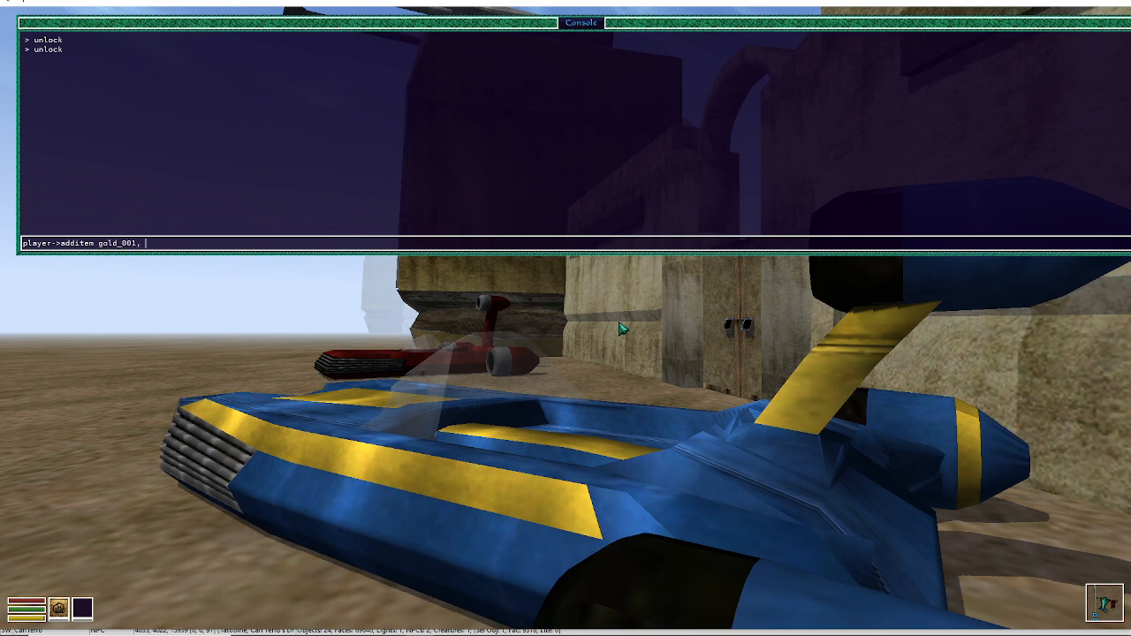
{"action": "type", "text": "00"}
{"action": "key", "text": "Return"}
{"action": "key", "text": "grave"}
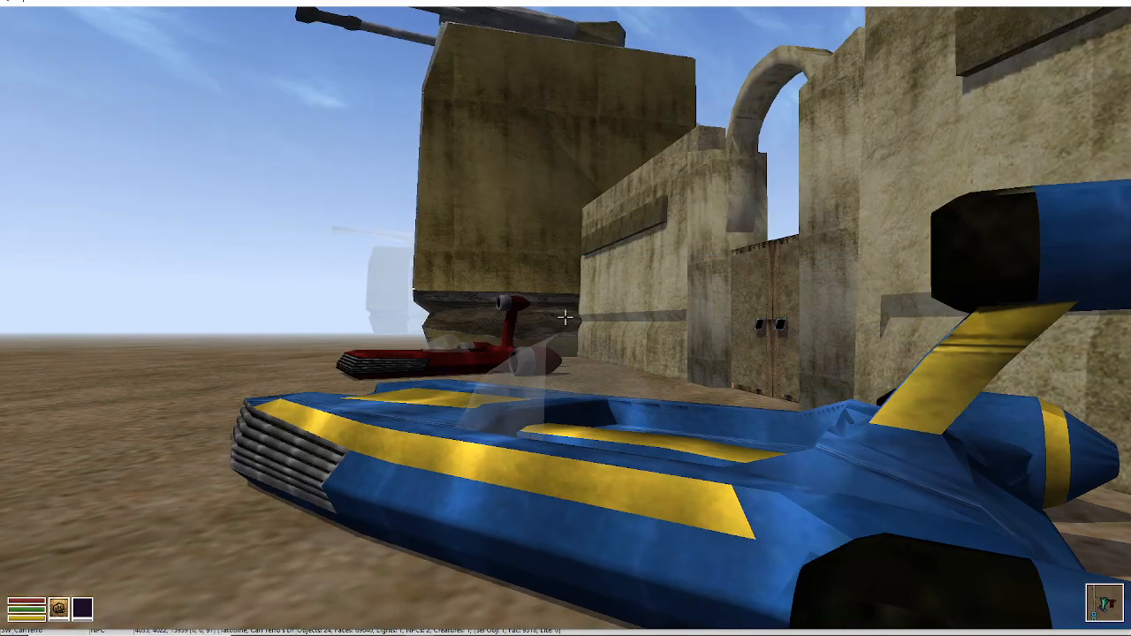
{"action": "right_click", "coordinate": [621, 328]}
{"action": "right_click", "coordinate": [373, 437]}
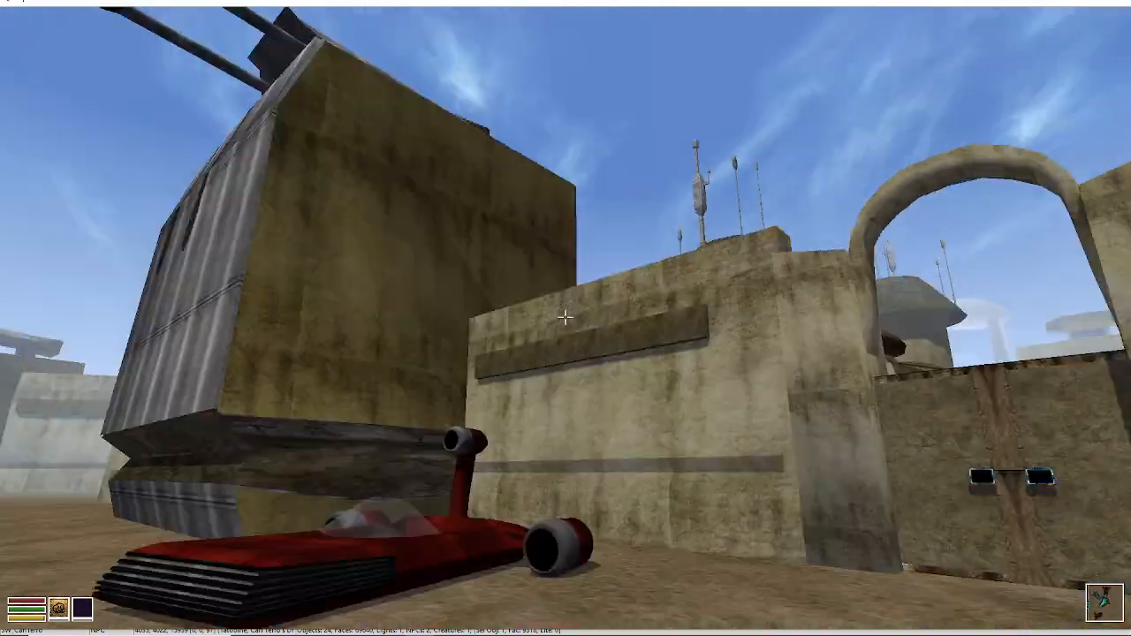
Return through the town gate, unlock the Tatooine Czerka Office door with the console command unlock and enter.
{"action": "key", "text": "w"}
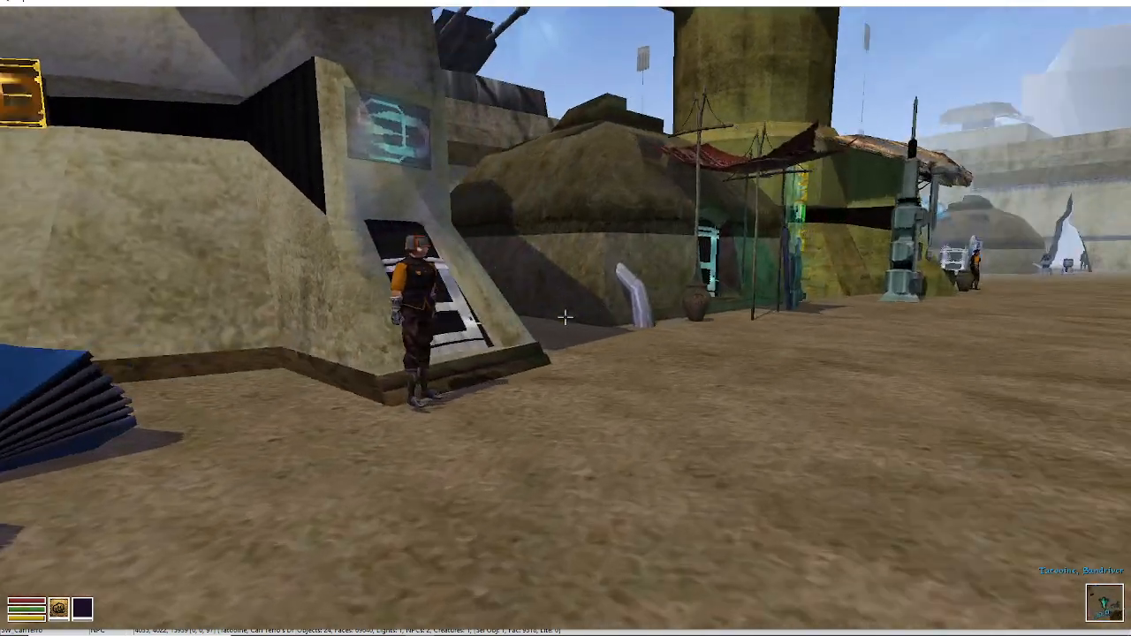
{"action": "key", "text": "grave"}
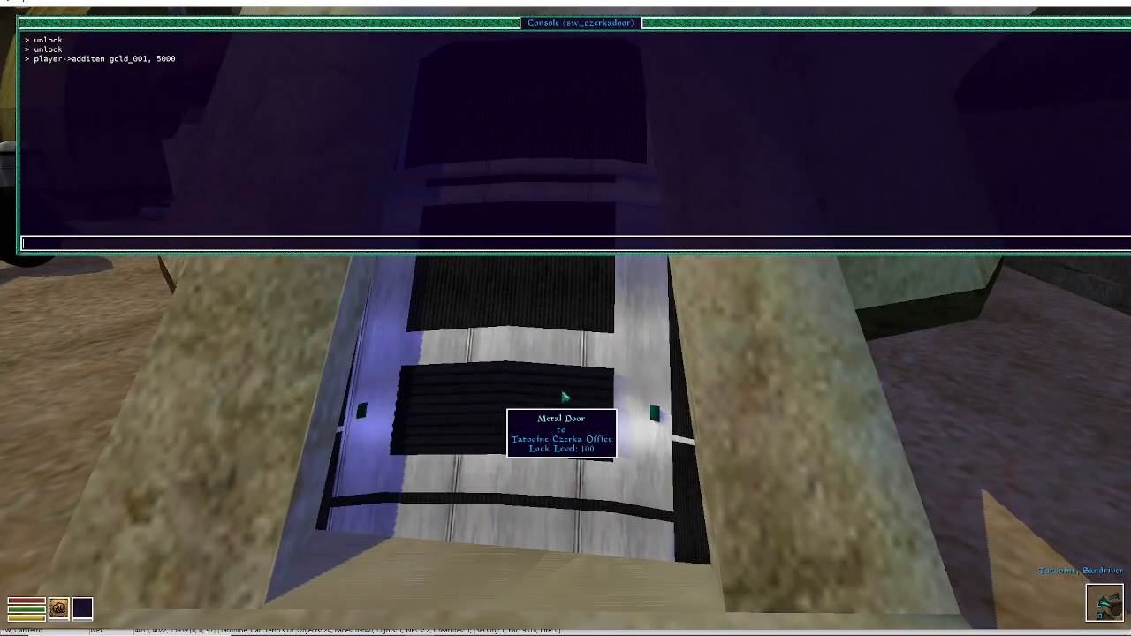
{"action": "type", "text": "unlock"}
{"action": "key", "text": "Return"}
{"action": "key", "text": "grave"}
{"action": "key", "text": "space"}
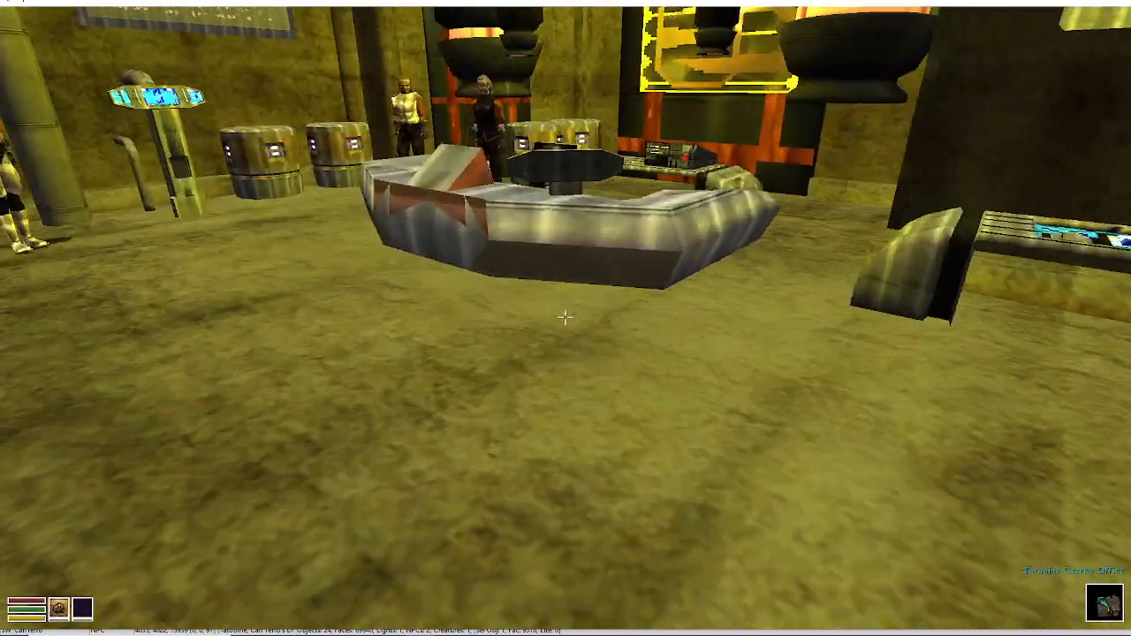
Talk to the Czerka office clerk behind the desk to check his greeting, leave the conversation and quit the game.
{"action": "key", "text": "w"}
{"action": "left_click", "coordinate": [558, 389]}
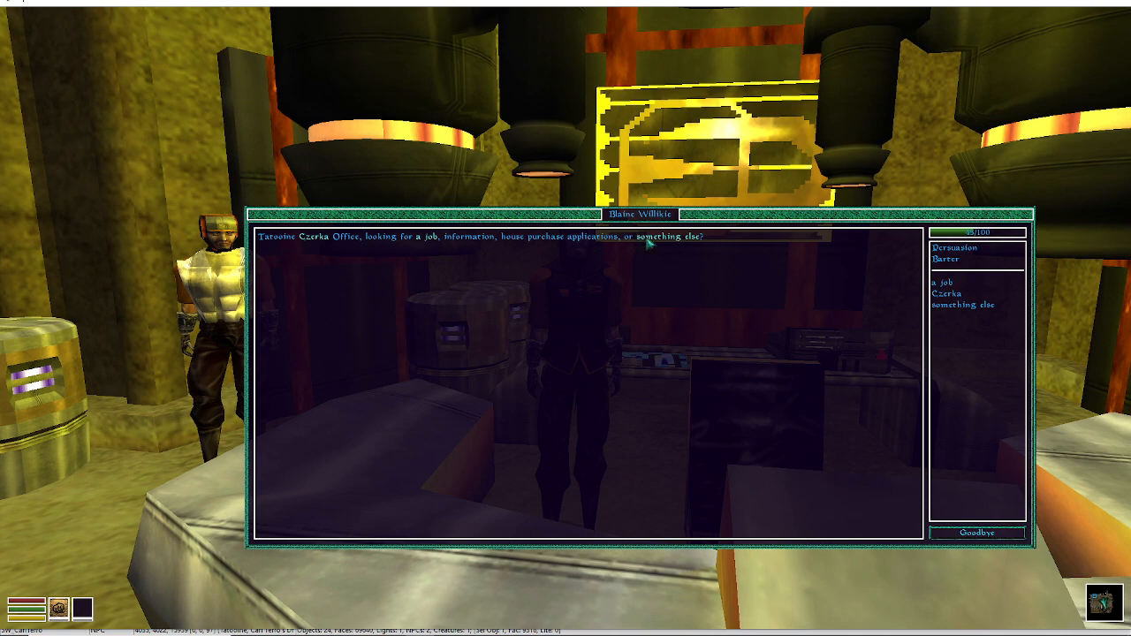
{"action": "left_click", "coordinate": [987, 534]}
{"action": "key", "text": "Escape"}
{"action": "left_click", "coordinate": [585, 390]}
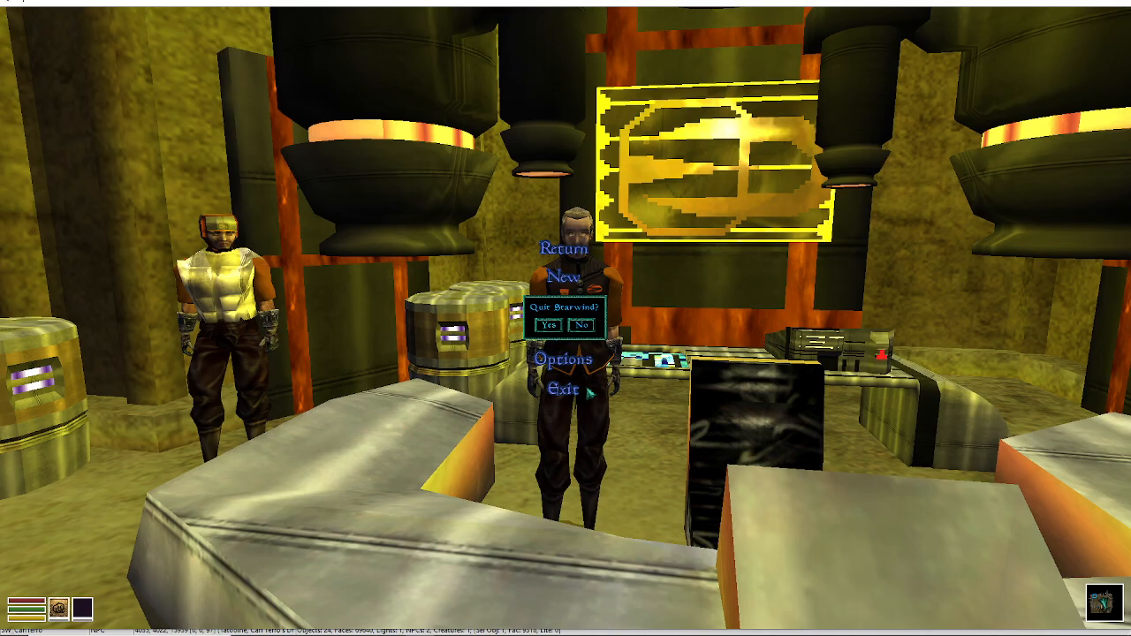
{"action": "left_click", "coordinate": [548, 325]}
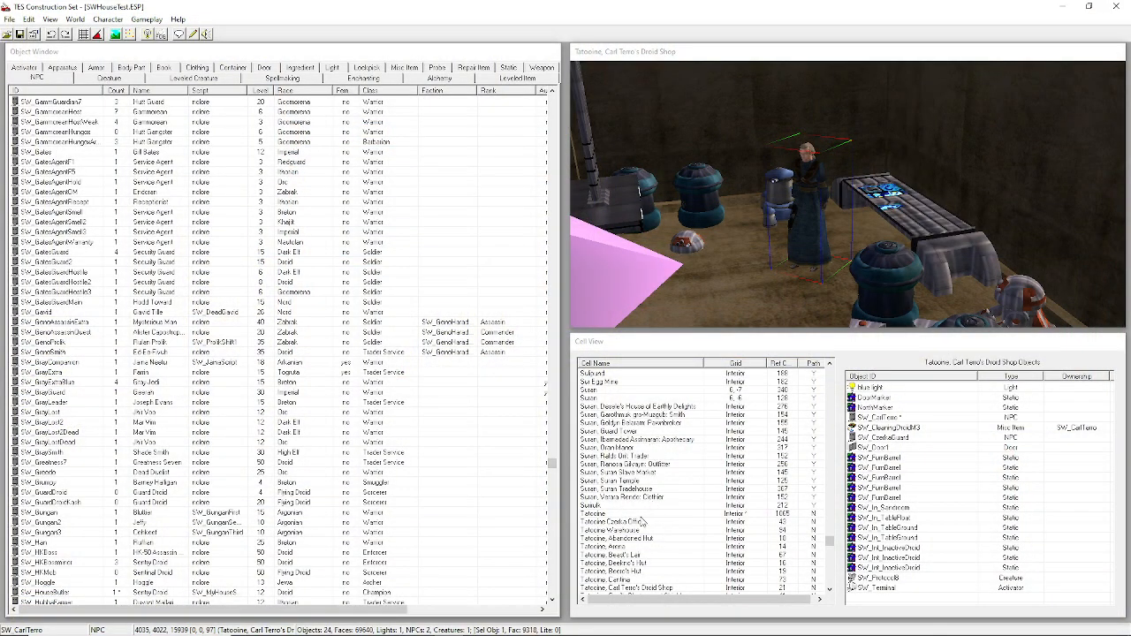
Load the Tatooine Czerka Office cell in the TES Construction Set and examine SW_CzerkaOfficeGuy's Greeting 7 text about buying a house.
{"action": "double_click", "coordinate": [640, 523]}
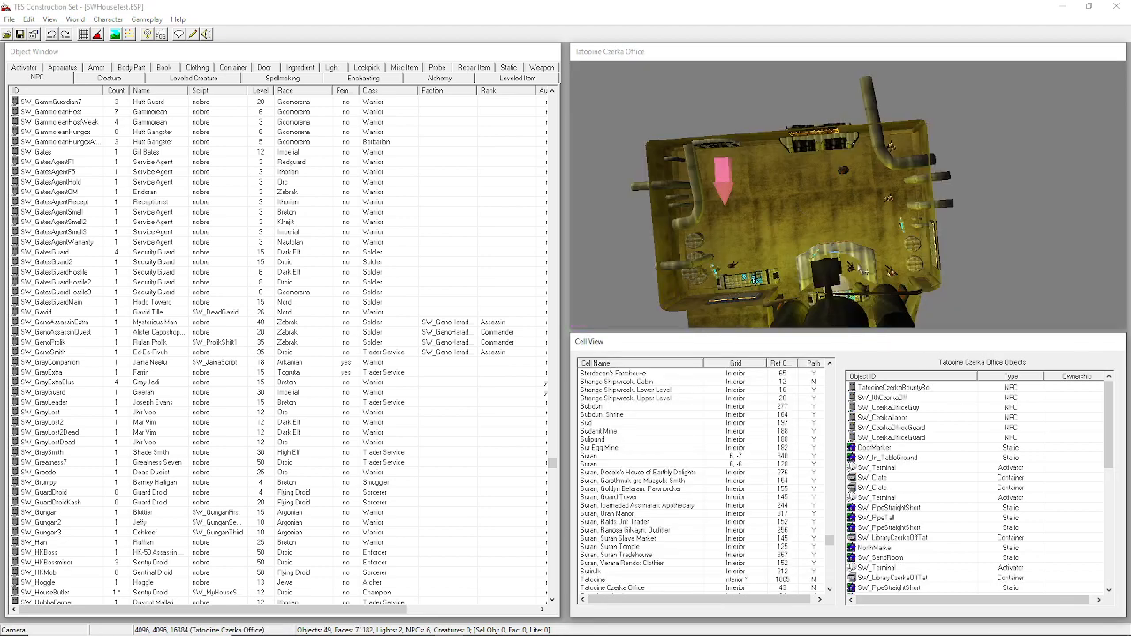
{"action": "double_click", "coordinate": [853, 268]}
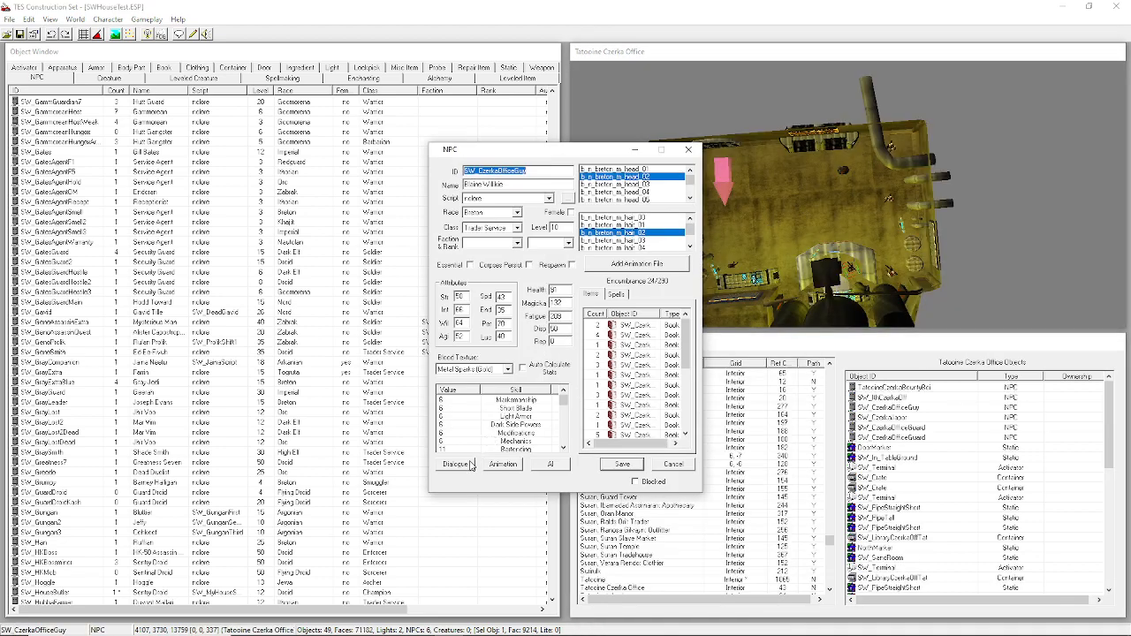
{"action": "left_click", "coordinate": [471, 464]}
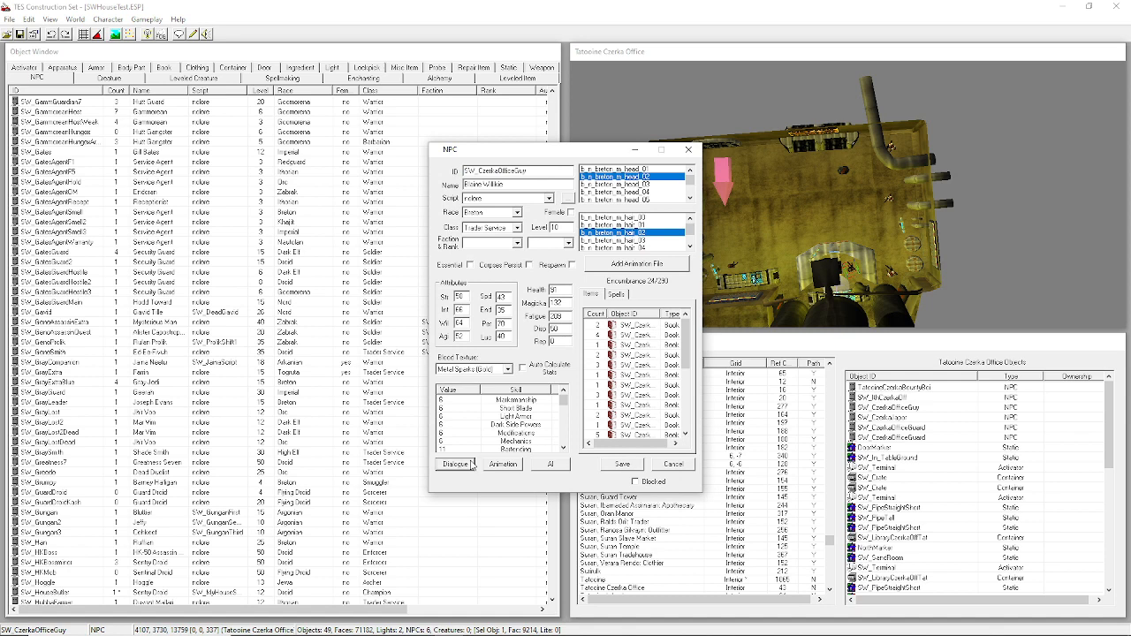
{"action": "left_click", "coordinate": [353, 143]}
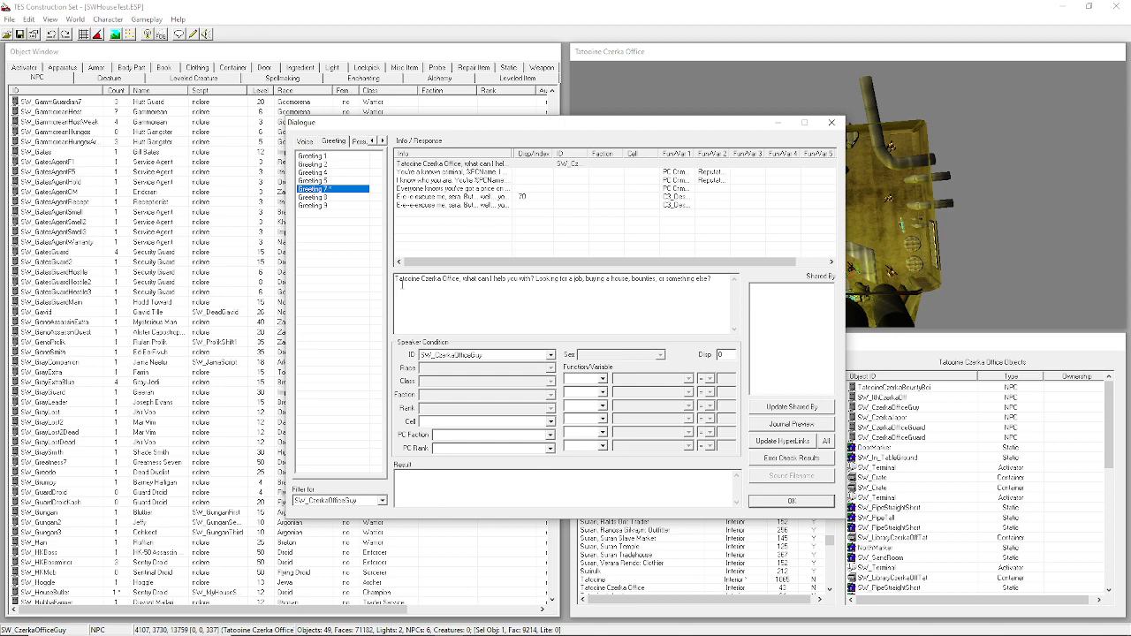
{"action": "left_click_drag", "start_coordinate": [402, 284], "coordinate": [586, 285]}
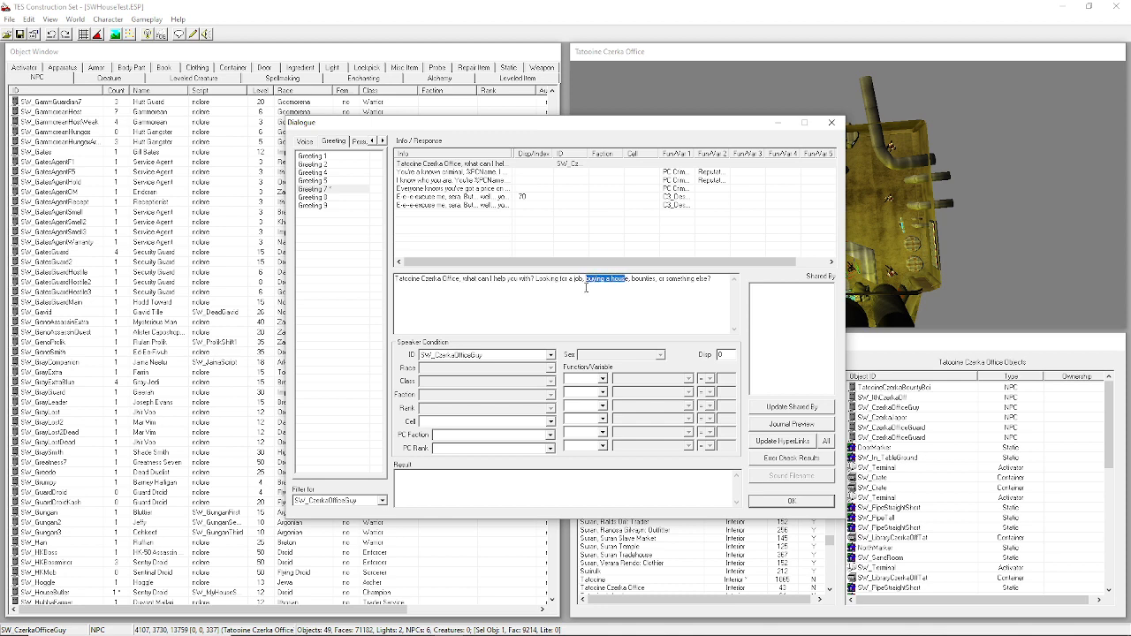
{"action": "left_click", "coordinate": [609, 284]}
Compare the clerk's first-meeting greeting, conditioned on Talked To PC = 0, with Greeting 7, and close the dialogue and NPC windows.
{"action": "left_click", "coordinate": [332, 181]}
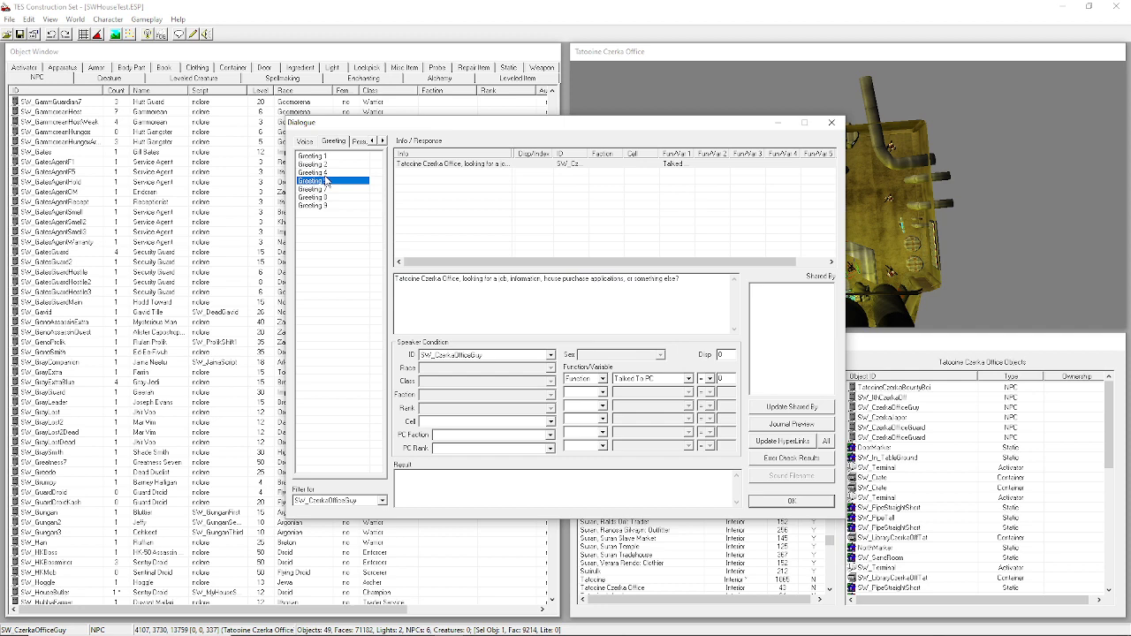
{"action": "left_click", "coordinate": [327, 188]}
{"action": "left_click", "coordinate": [321, 182]}
{"action": "left_click", "coordinate": [311, 189]}
{"action": "left_click", "coordinate": [311, 180]}
{"action": "left_click", "coordinate": [310, 188]}
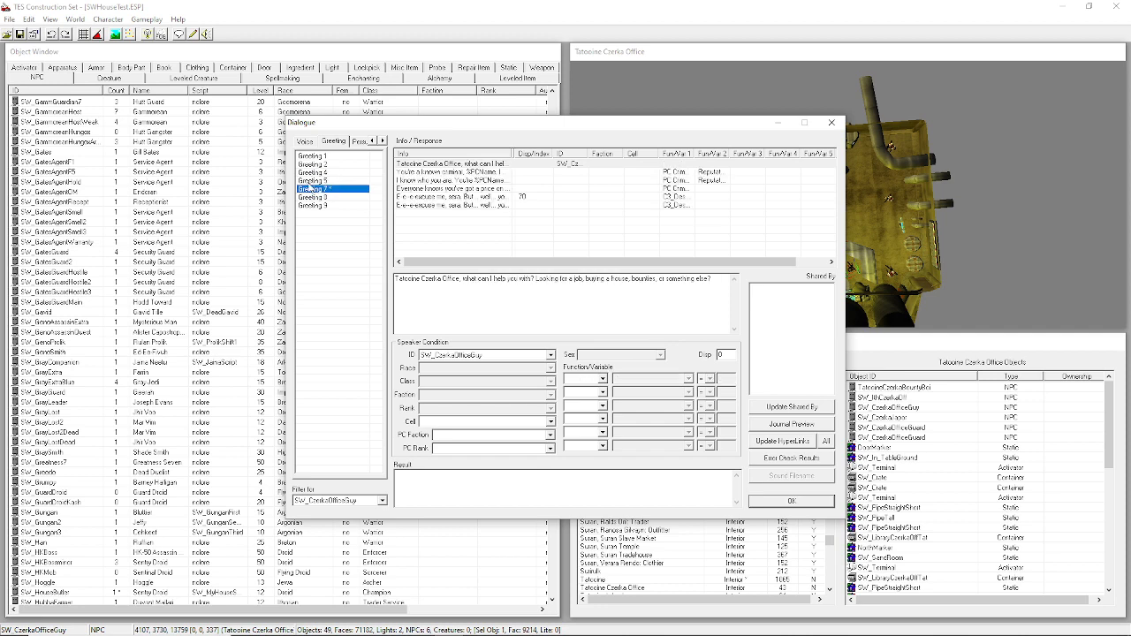
{"action": "left_click", "coordinate": [311, 180]}
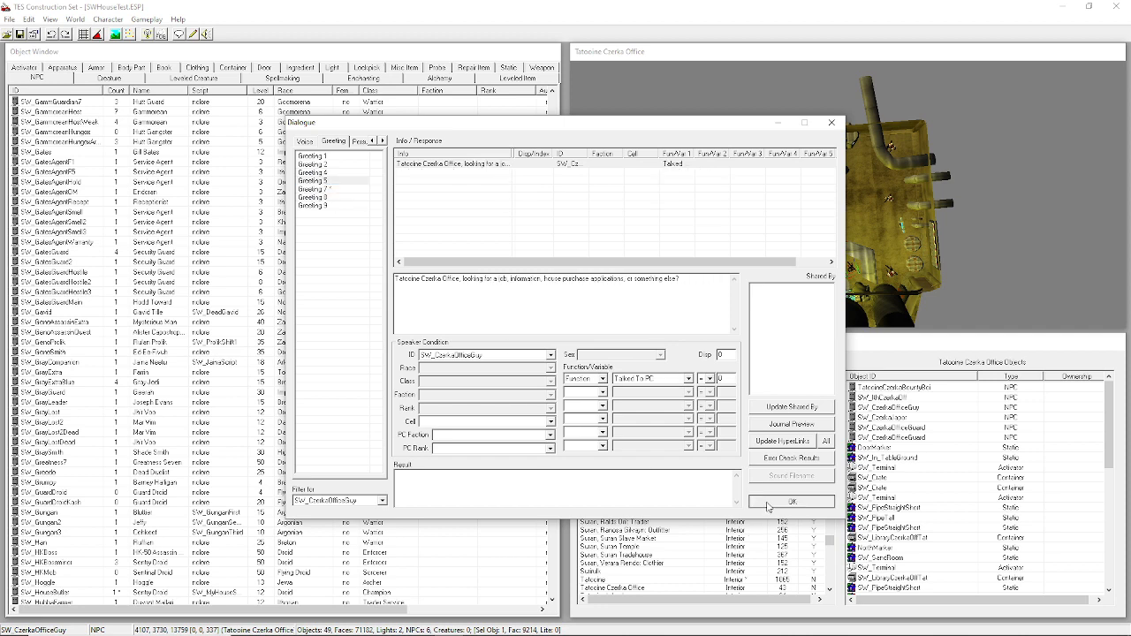
{"action": "left_click", "coordinate": [791, 500]}
{"action": "left_click", "coordinate": [658, 465]}
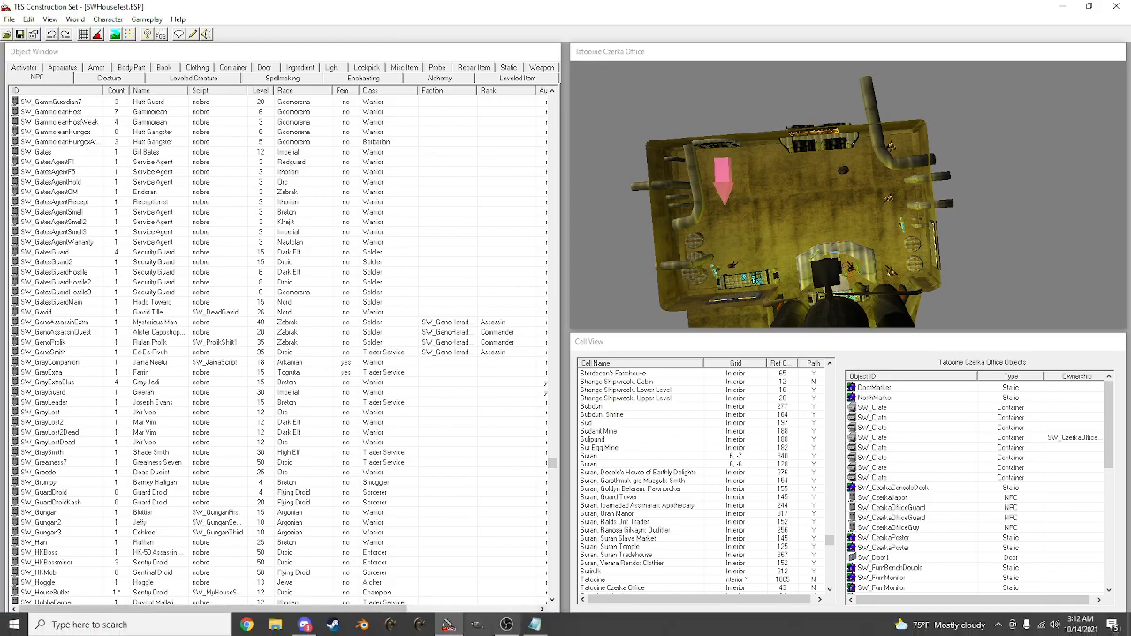
Switch back to the Starwind game, walk through the town gate, unlock the Tatooine Czerka Office door with the console command unlock and enter.
{"action": "left_click", "coordinate": [437, 627]}
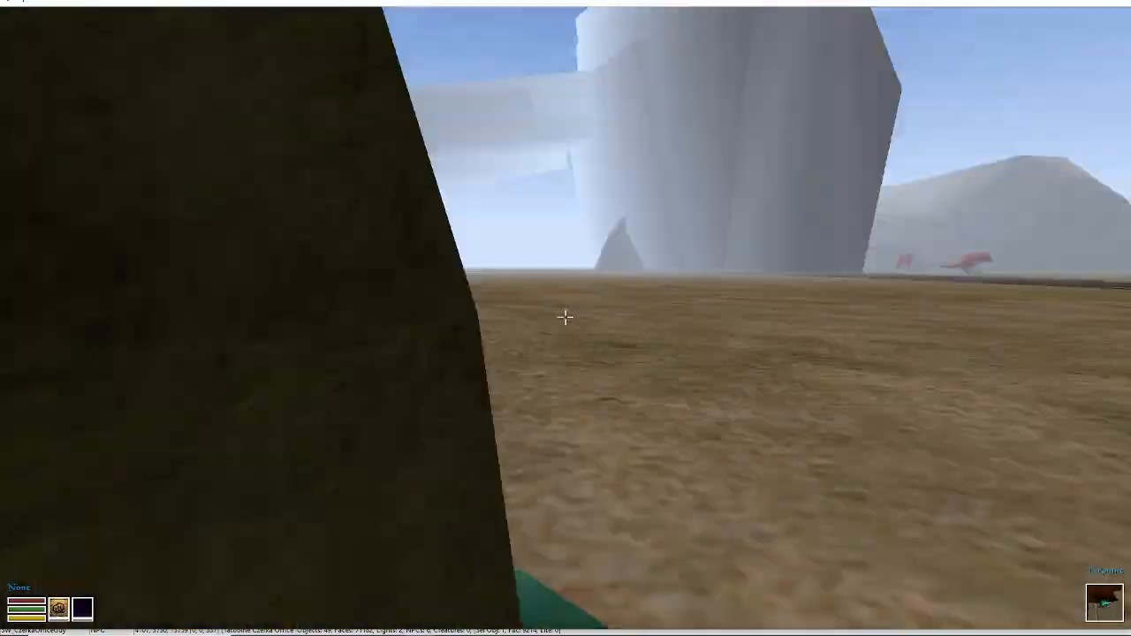
{"action": "key", "text": "w"}
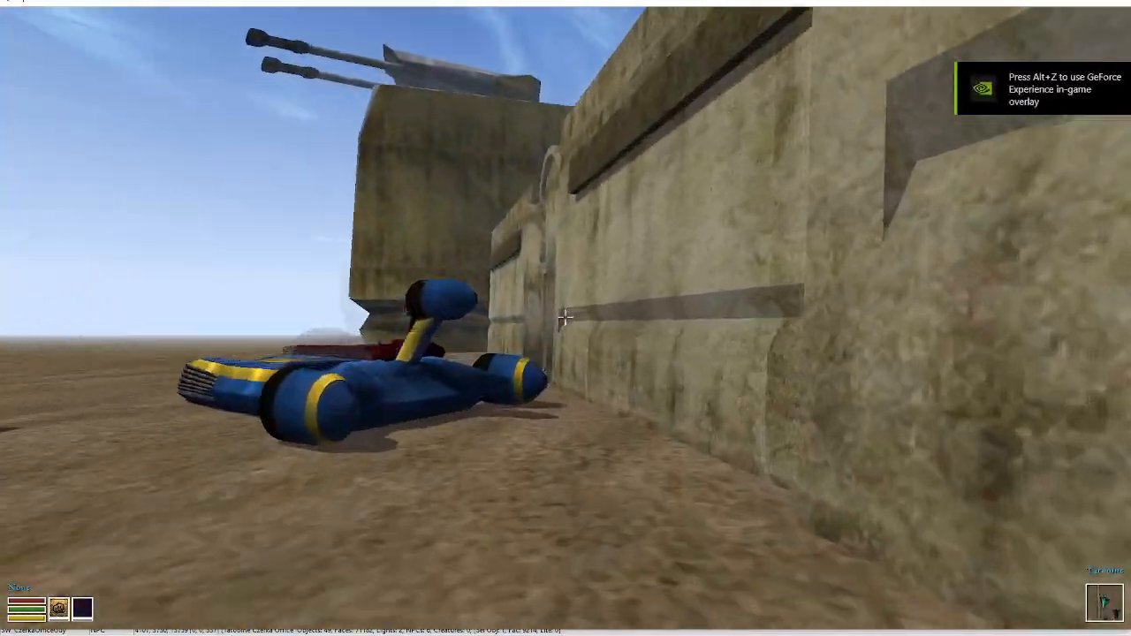
{"action": "key", "text": "w"}
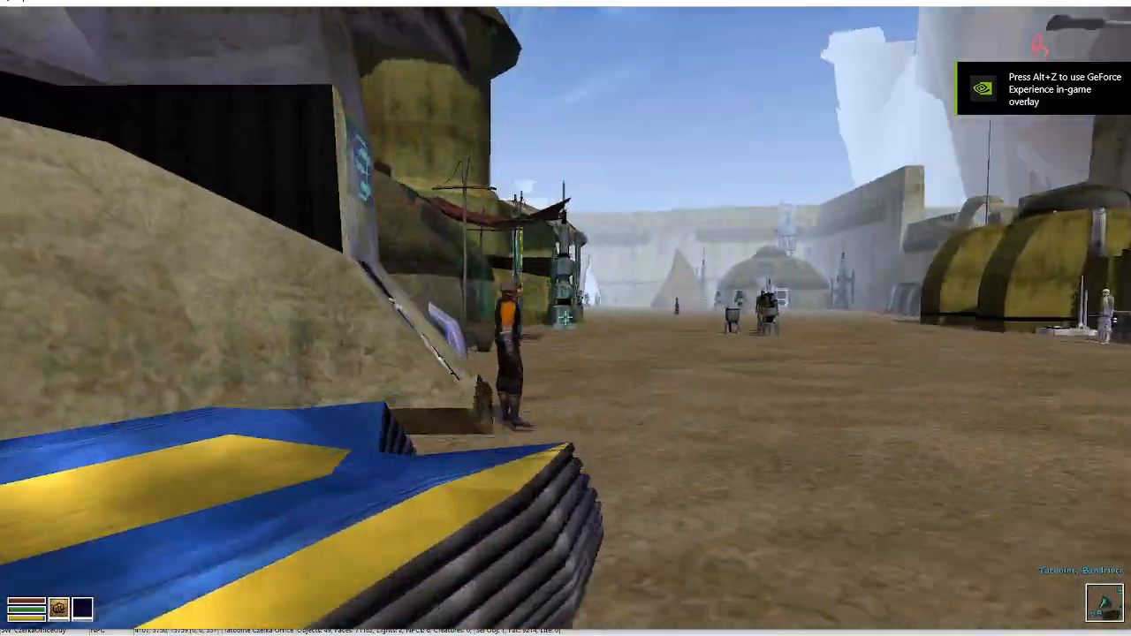
{"action": "key", "text": "w"}
{"action": "key", "text": "grave"}
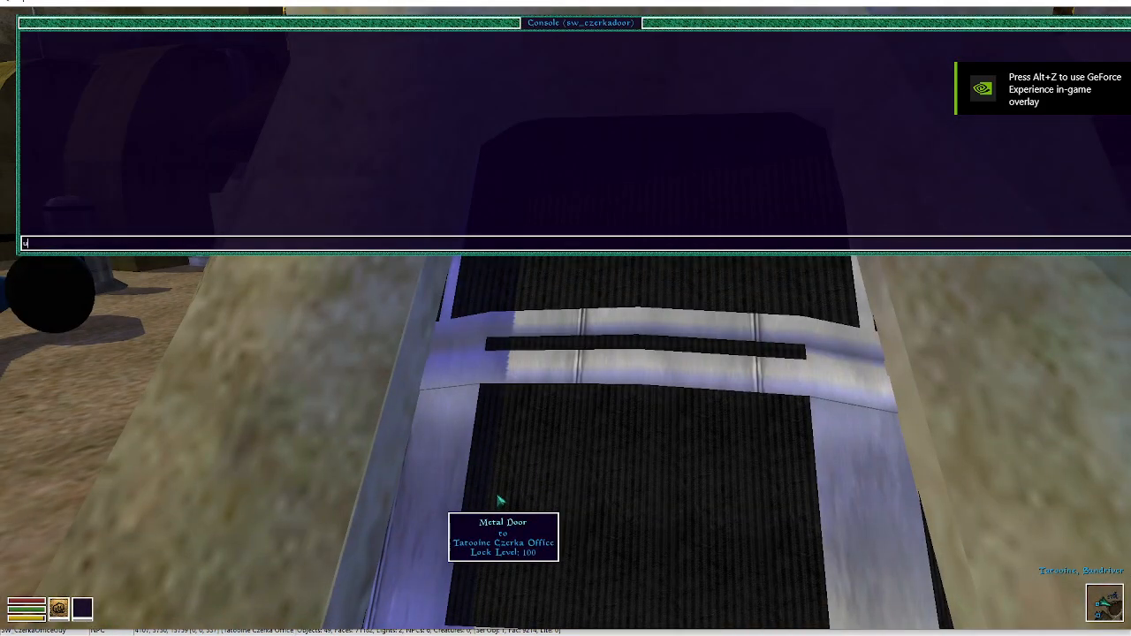
{"action": "key", "text": "Return"}
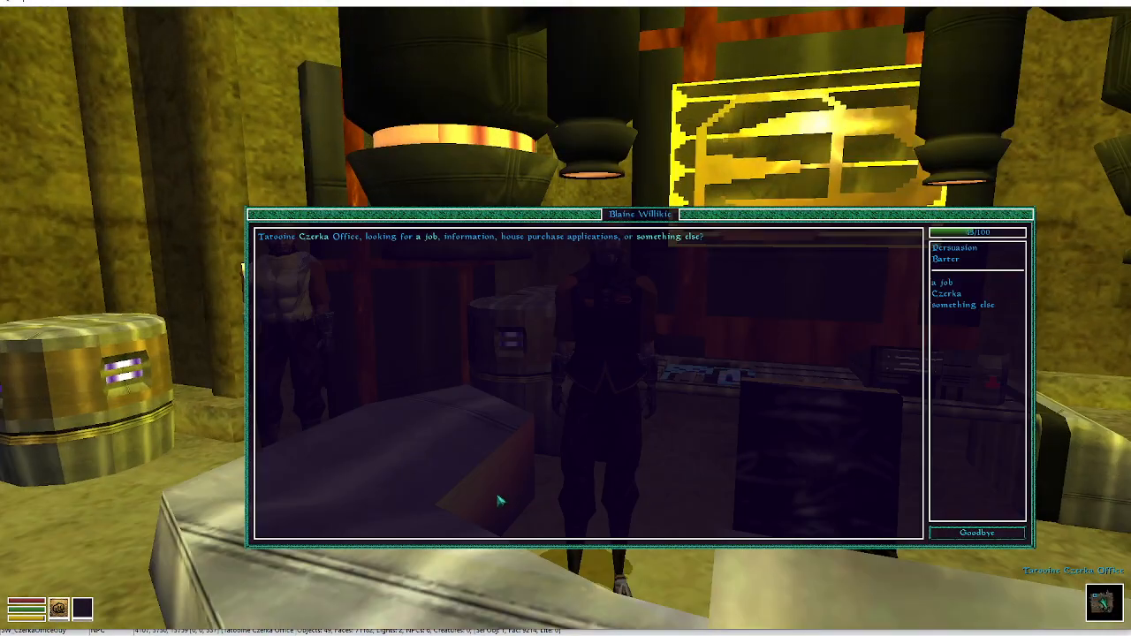
Talk to the Czerka clerk a second time, ask about buying a house, decline the hut offer and say goodbye.
{"action": "key", "text": "Escape"}
{"action": "key", "text": "space"}
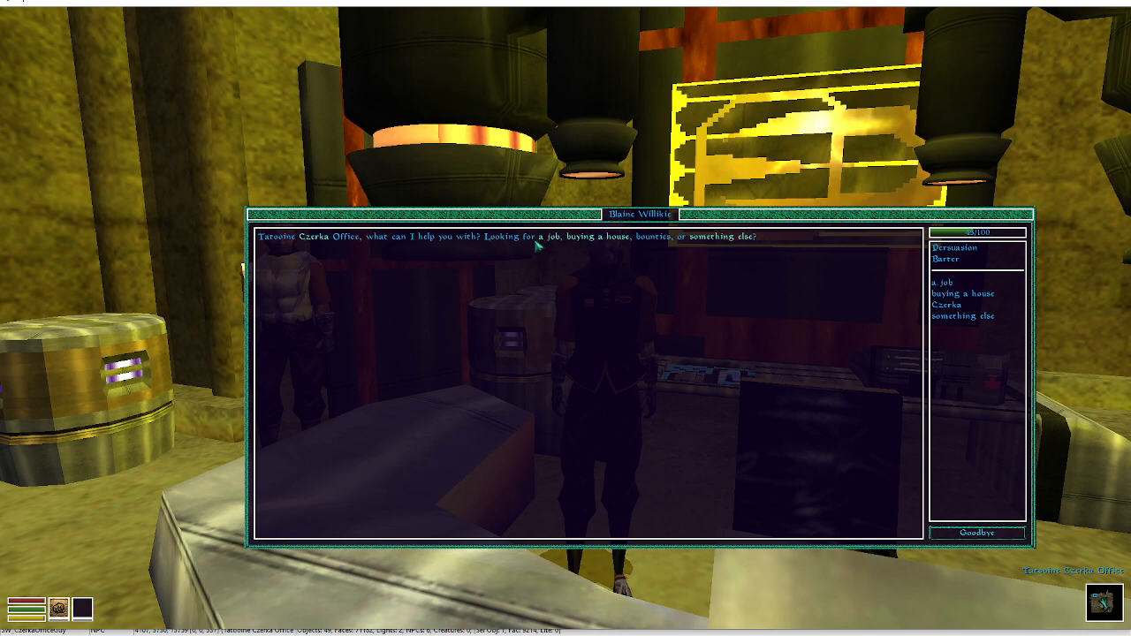
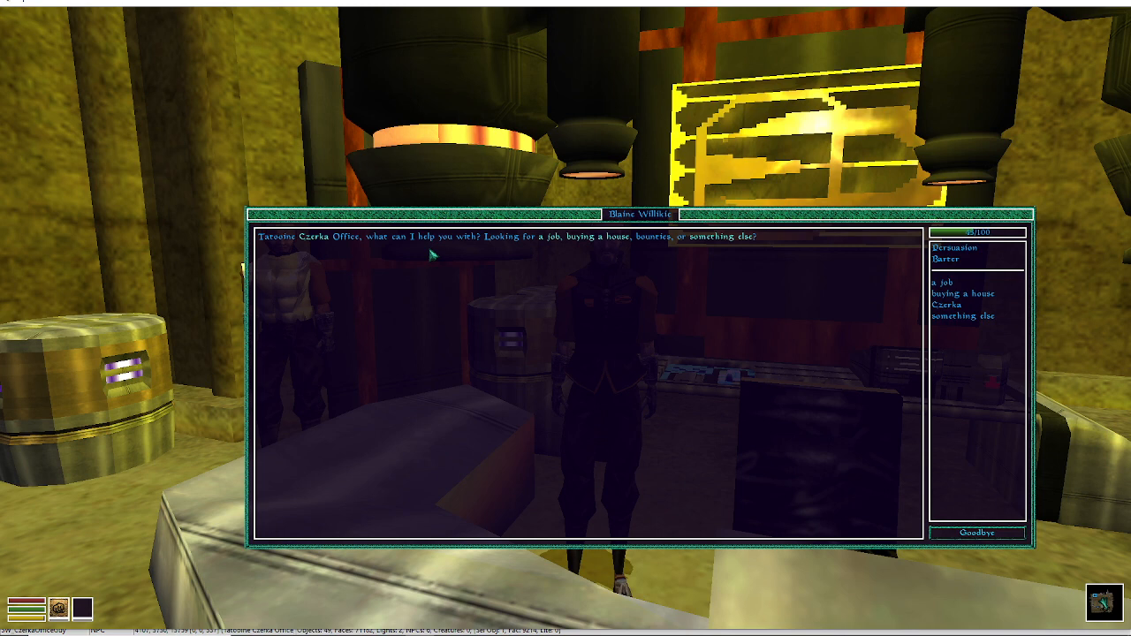
{"action": "left_click", "coordinate": [590, 237]}
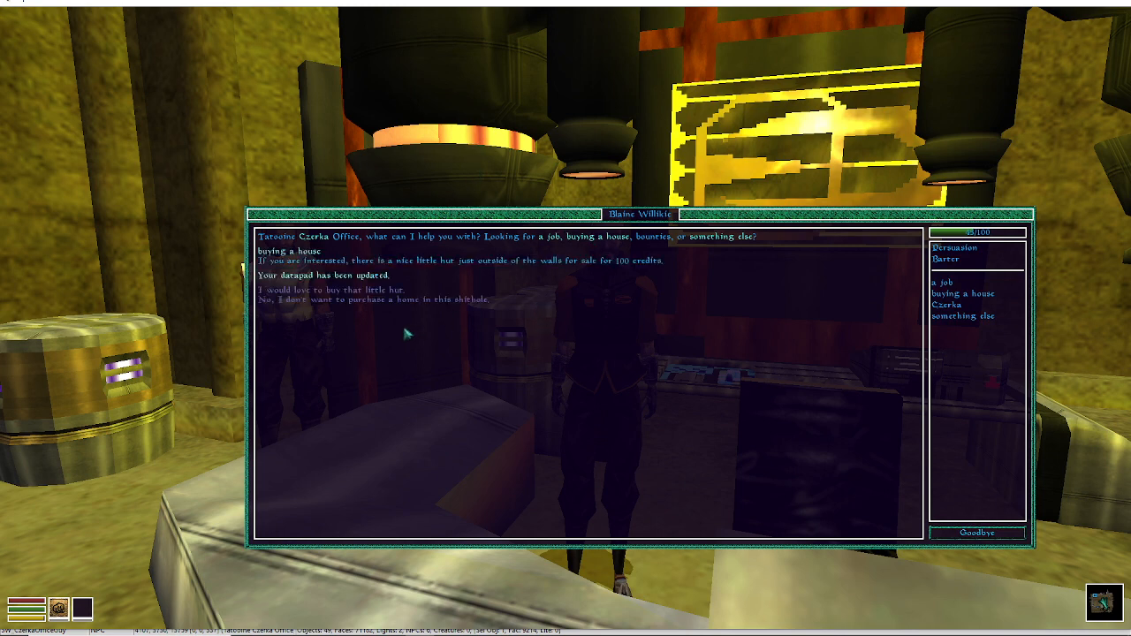
{"action": "left_click", "coordinate": [359, 300]}
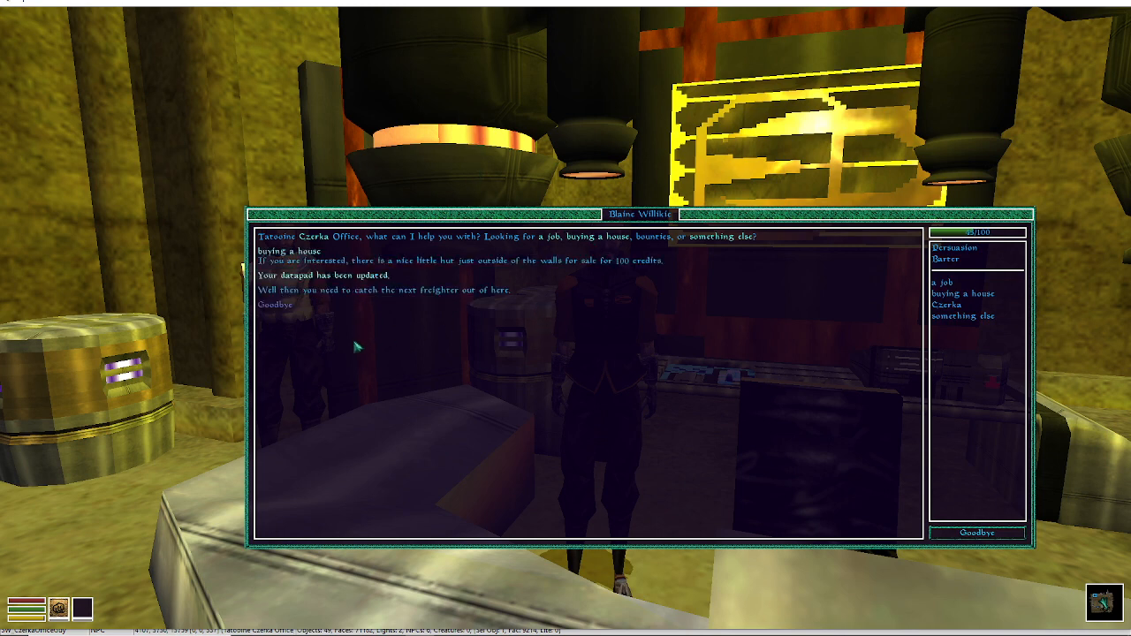
{"action": "left_click", "coordinate": [275, 305]}
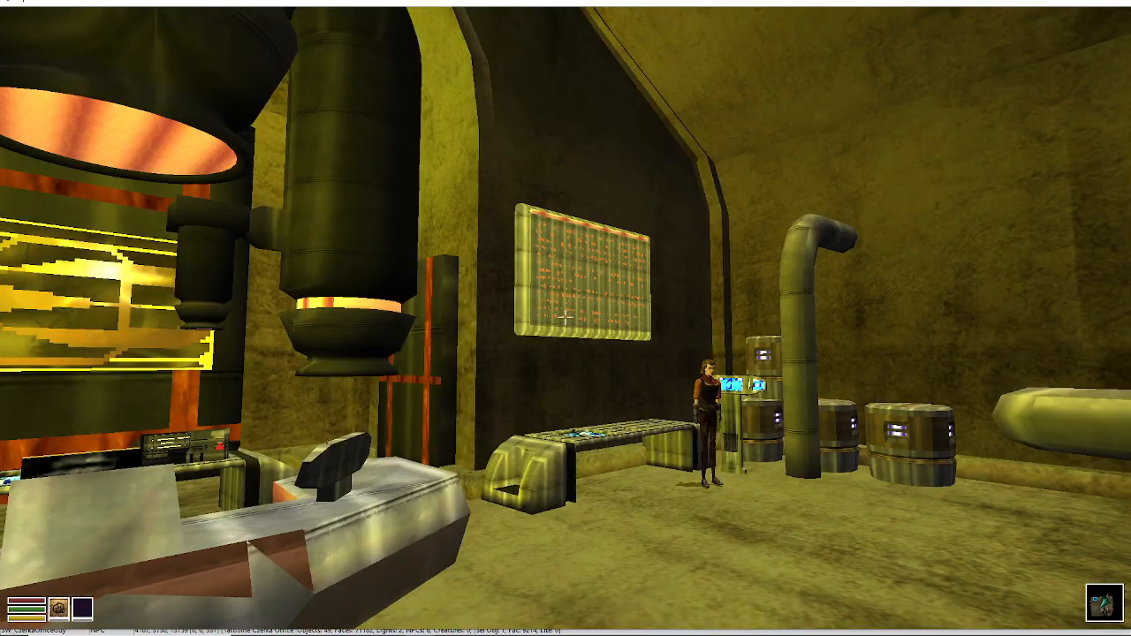
Ask the clerk about buying a house two more times, refusing the Sandriver home and saying goodbye each time.
{"action": "key", "text": "w"}
{"action": "key", "text": "space"}
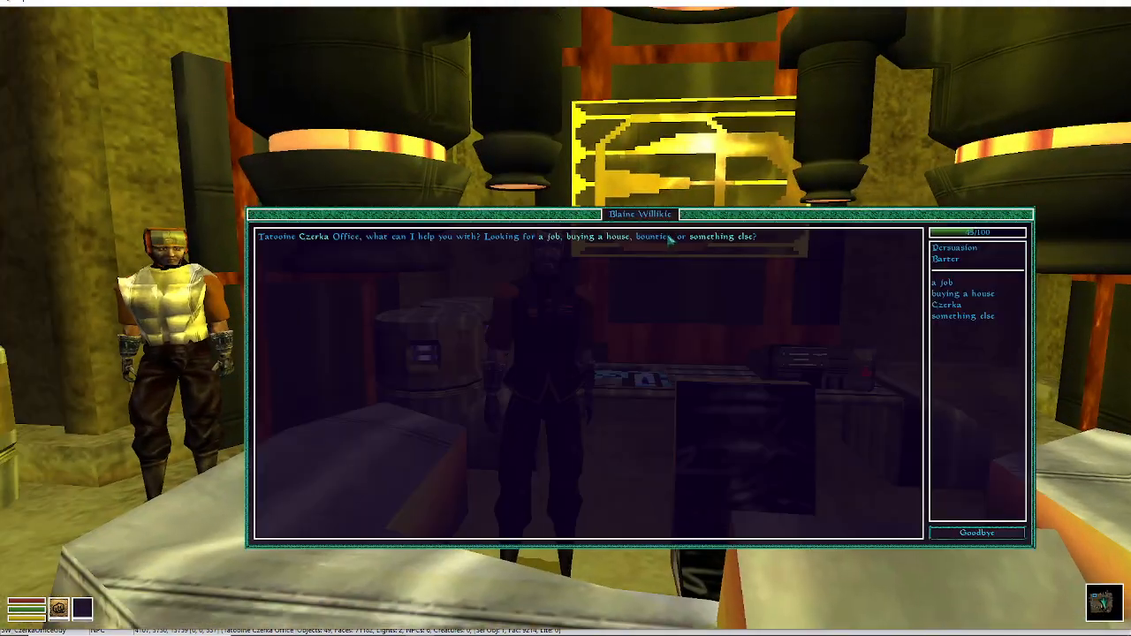
{"action": "left_click", "coordinate": [596, 236]}
{"action": "left_click", "coordinate": [291, 290]}
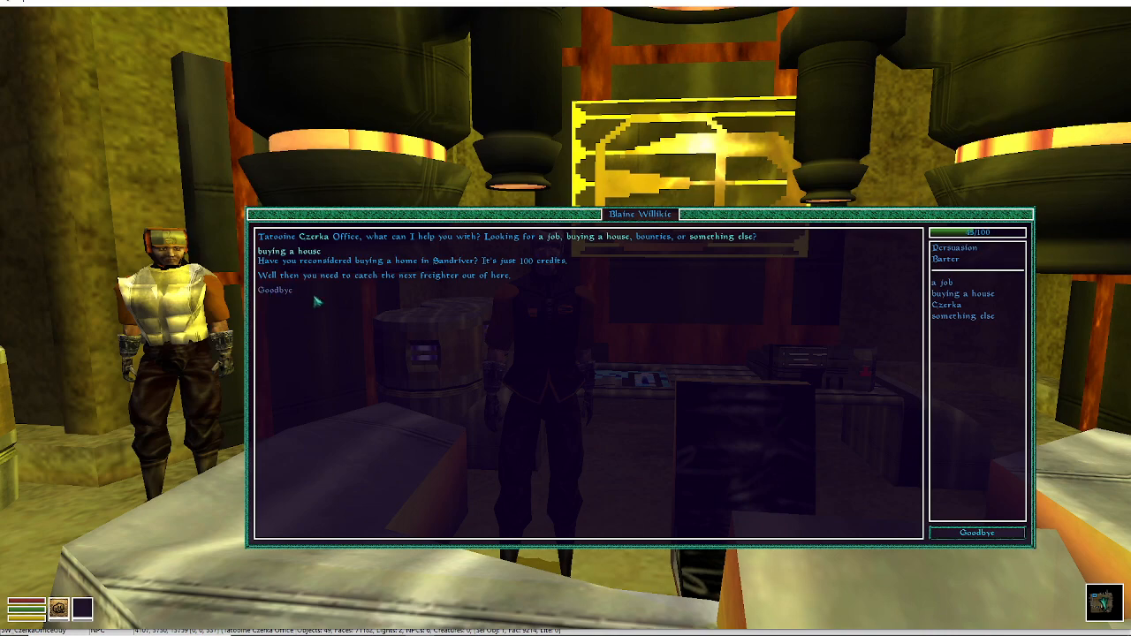
{"action": "left_click", "coordinate": [275, 290]}
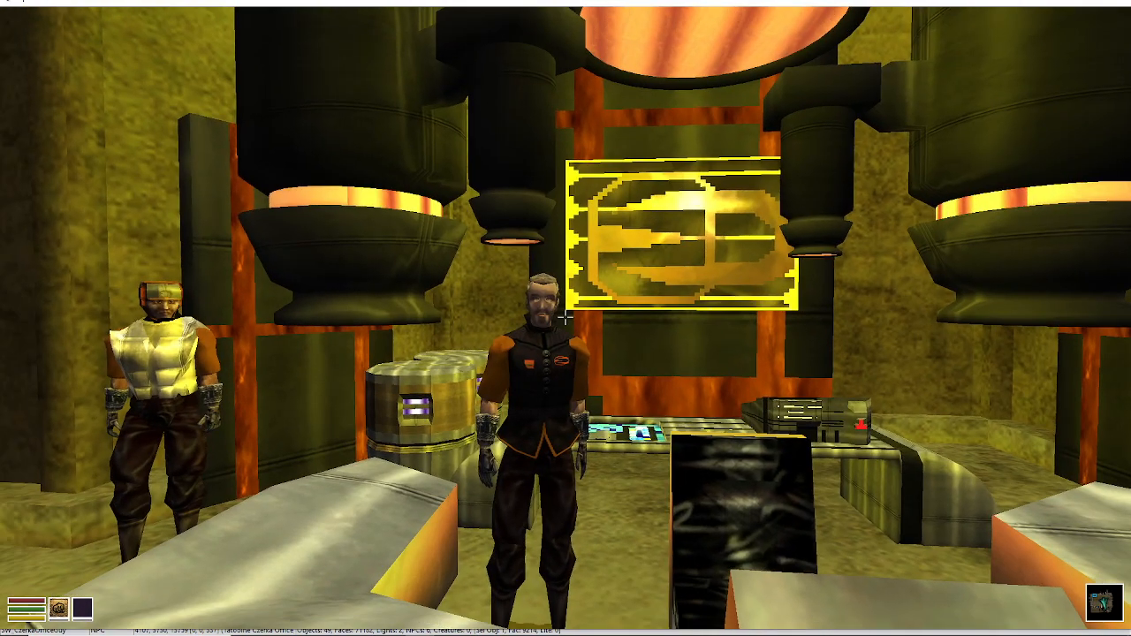
{"action": "key", "text": "space"}
{"action": "left_click", "coordinate": [578, 236]}
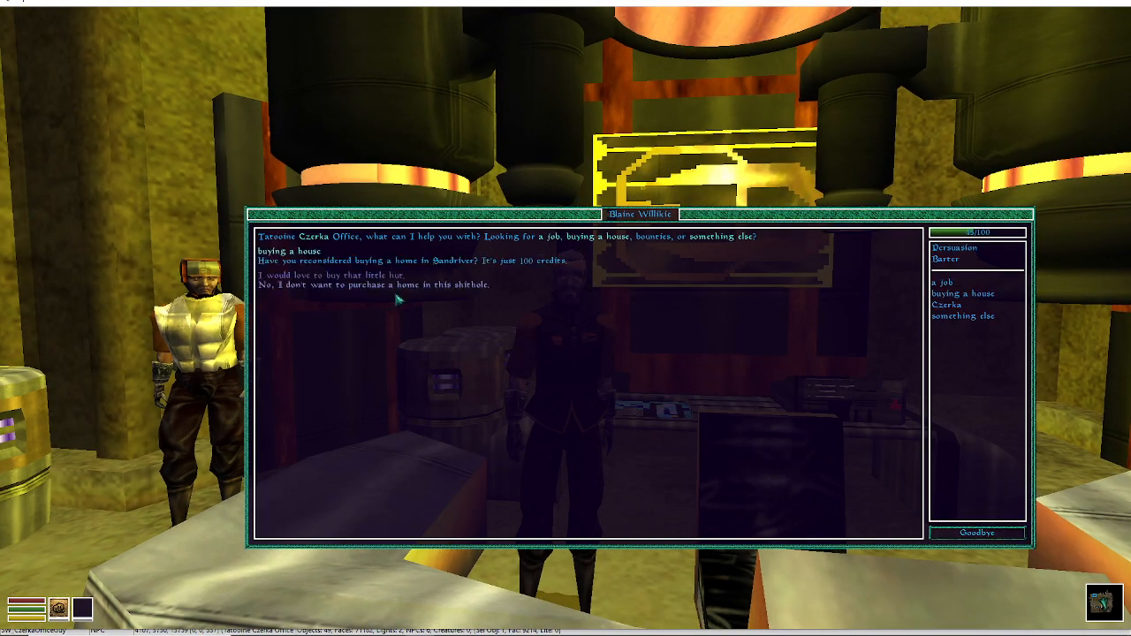
{"action": "left_click", "coordinate": [368, 285]}
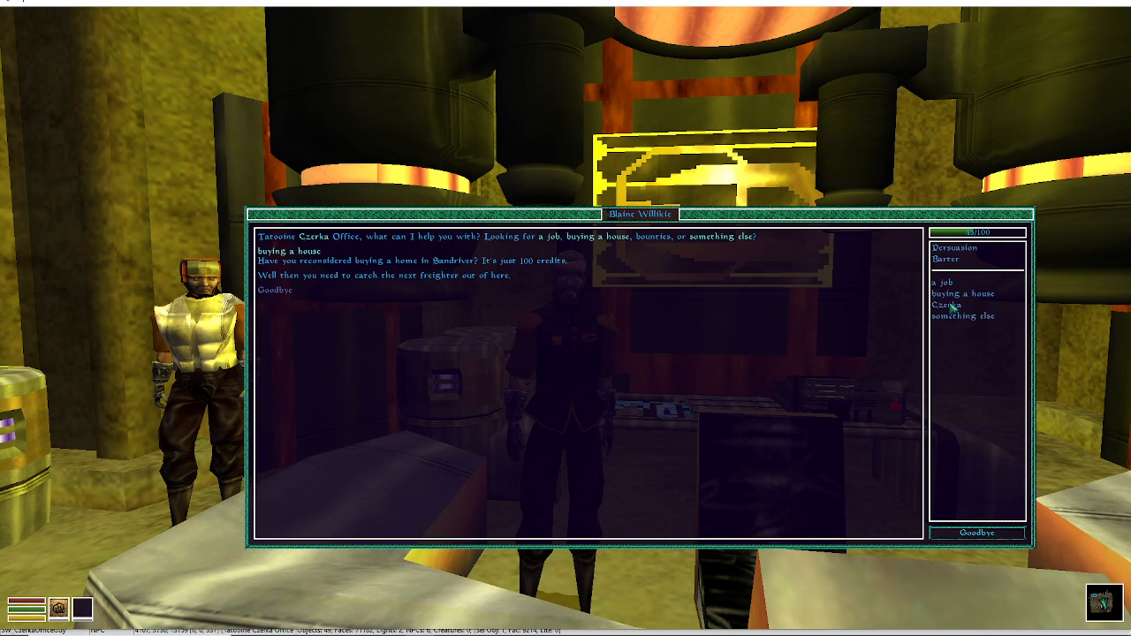
{"action": "left_click", "coordinate": [292, 291]}
Try to buy the little hut from the clerk without adding credits, and end the conversation.
{"action": "key", "text": "space"}
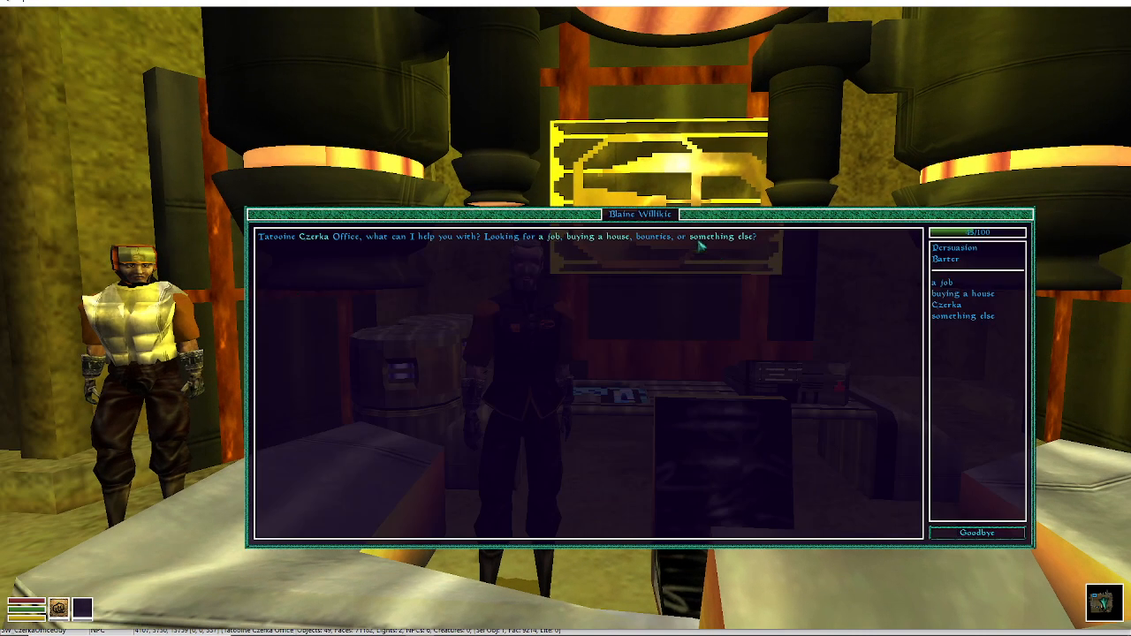
{"action": "left_click", "coordinate": [618, 237]}
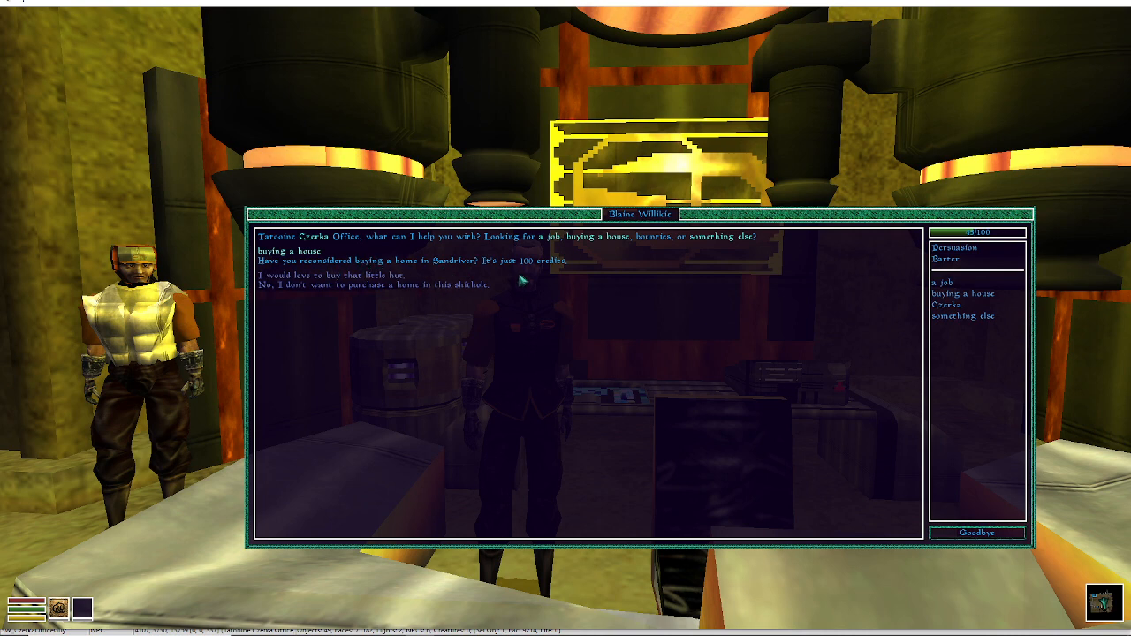
{"action": "left_click", "coordinate": [343, 279]}
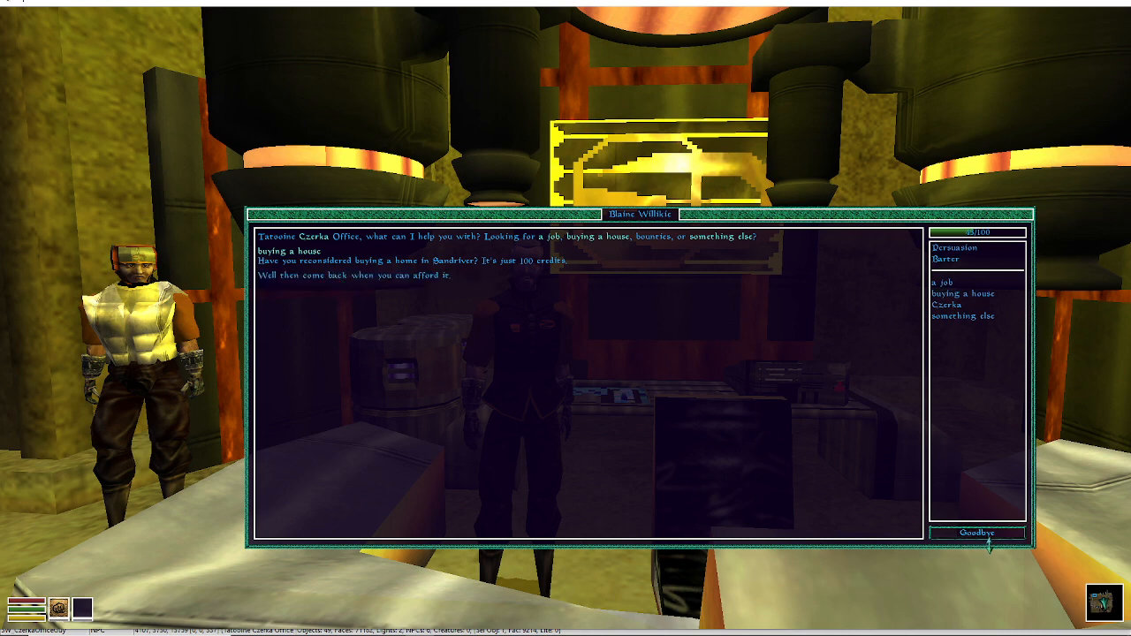
{"action": "left_click", "coordinate": [976, 532]}
{"action": "right_click", "coordinate": [978, 535]}
{"action": "right_click", "coordinate": [793, 540]}
Add gold with the player->additem console command and buy the little hut from the clerk for 100 credits.
{"action": "key", "text": "grave"}
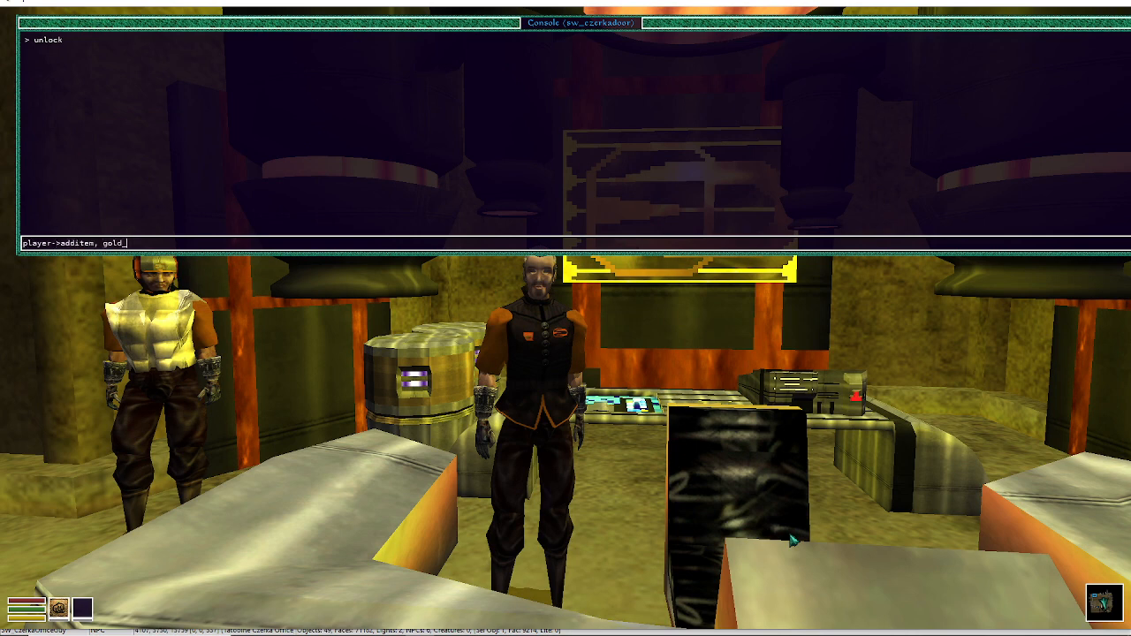
{"action": "key", "text": "grave"}
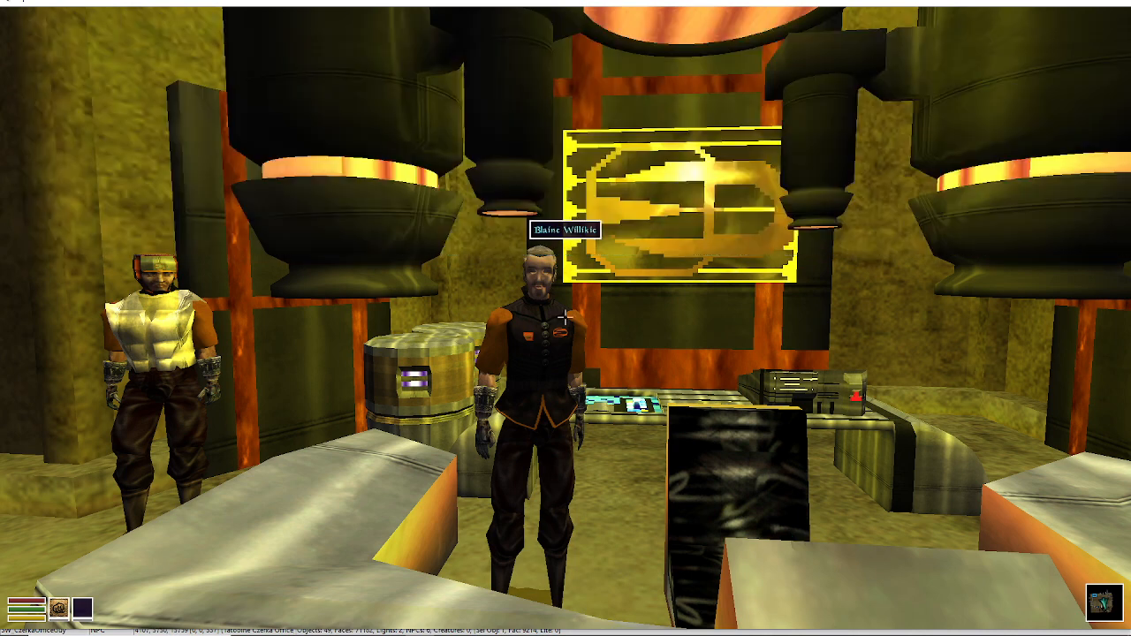
{"action": "key", "text": "space"}
{"action": "left_click", "coordinate": [615, 237]}
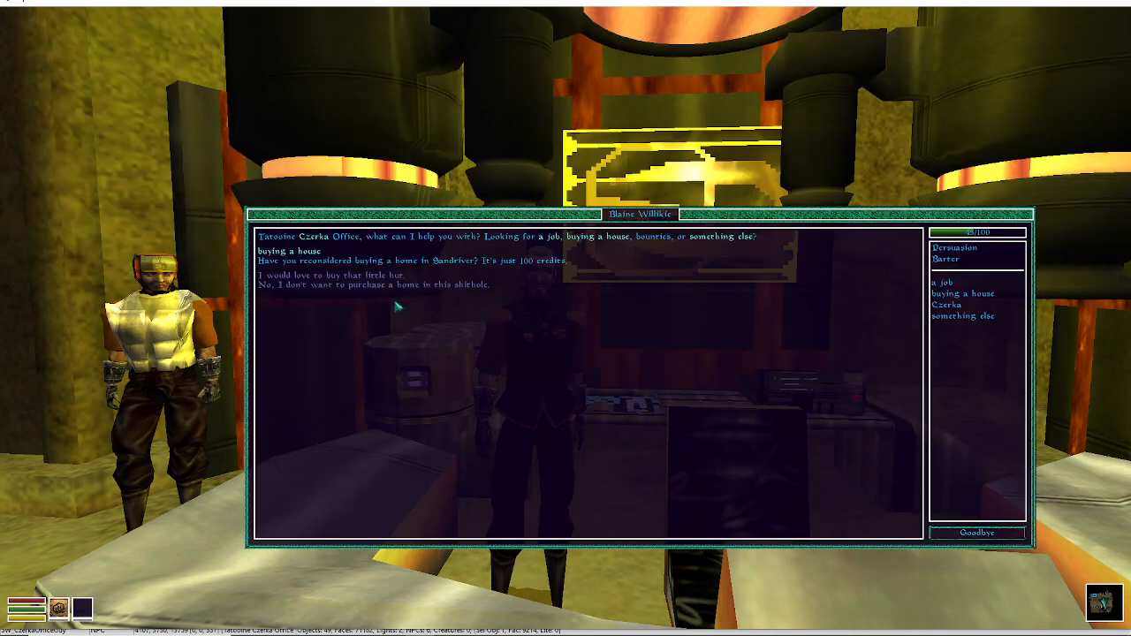
{"action": "left_click", "coordinate": [329, 275]}
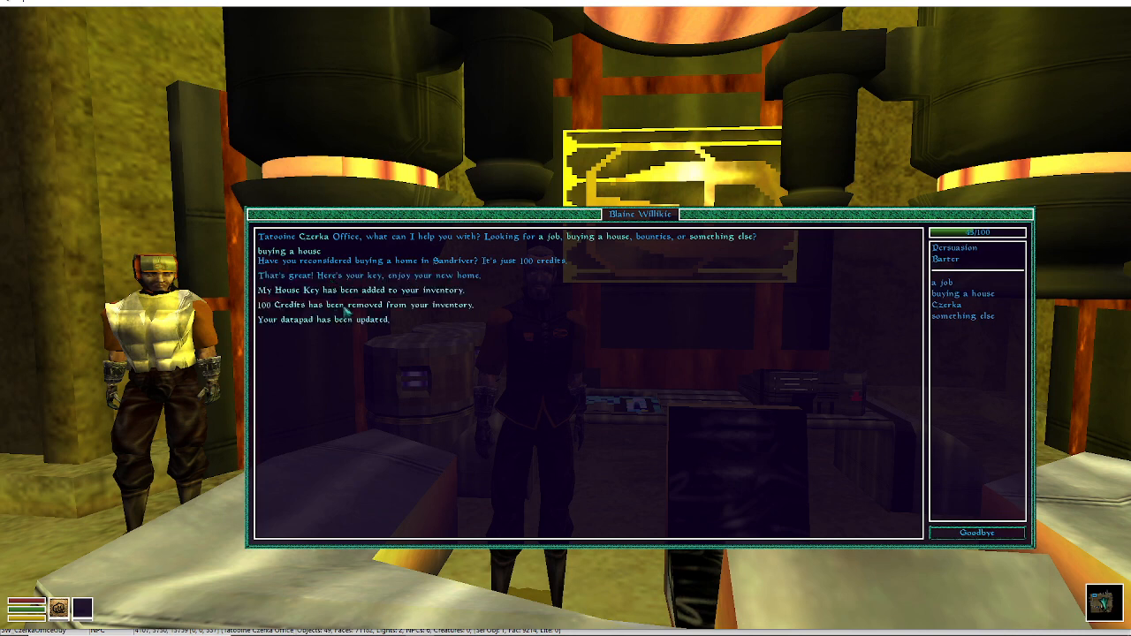
Retry the buying a house topic after the purchase and end the conversation with the clerk.
{"action": "left_click", "coordinate": [969, 296]}
{"action": "left_click", "coordinate": [970, 296]}
{"action": "left_click", "coordinate": [969, 297]}
{"action": "left_click", "coordinate": [976, 531]}
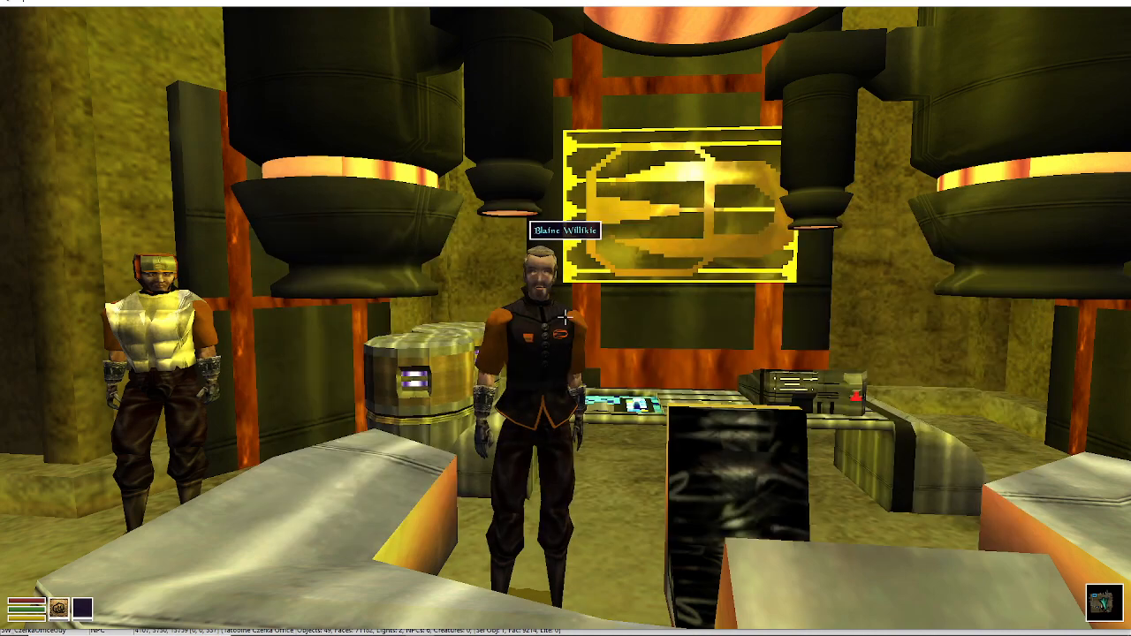
Ask the Czerka clerk about buying a house once more and say goodbye.
{"action": "key", "text": "space"}
{"action": "left_click", "coordinate": [969, 296]}
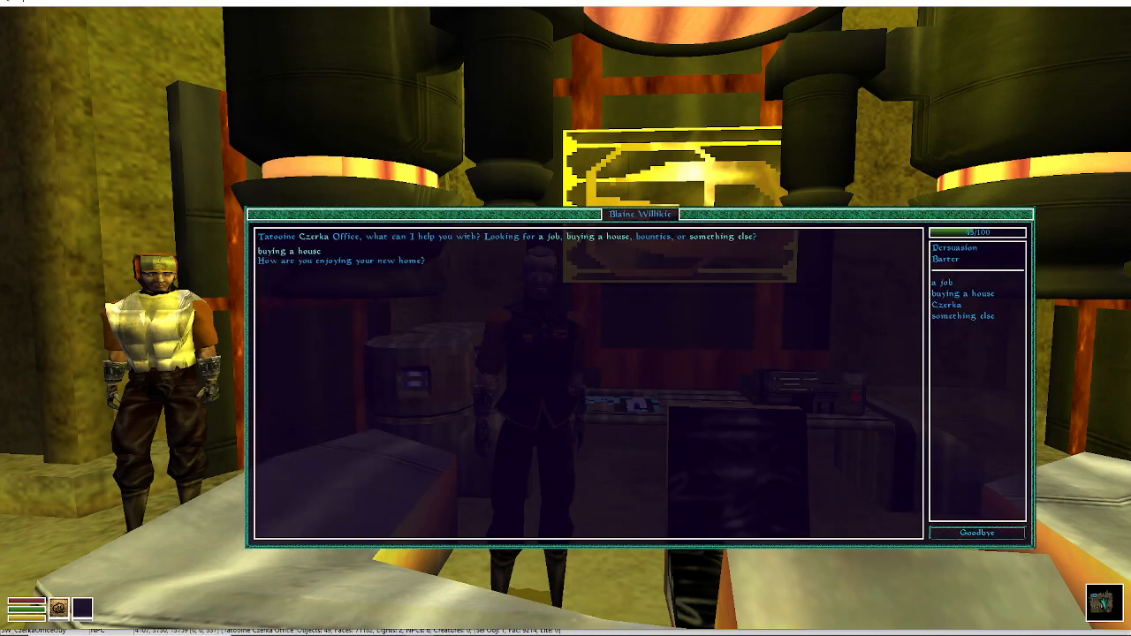
{"action": "left_click", "coordinate": [976, 533]}
Leave the Czerka office, look around the area outside the Sandriver gate, and go back into town.
{"action": "key", "text": "w"}
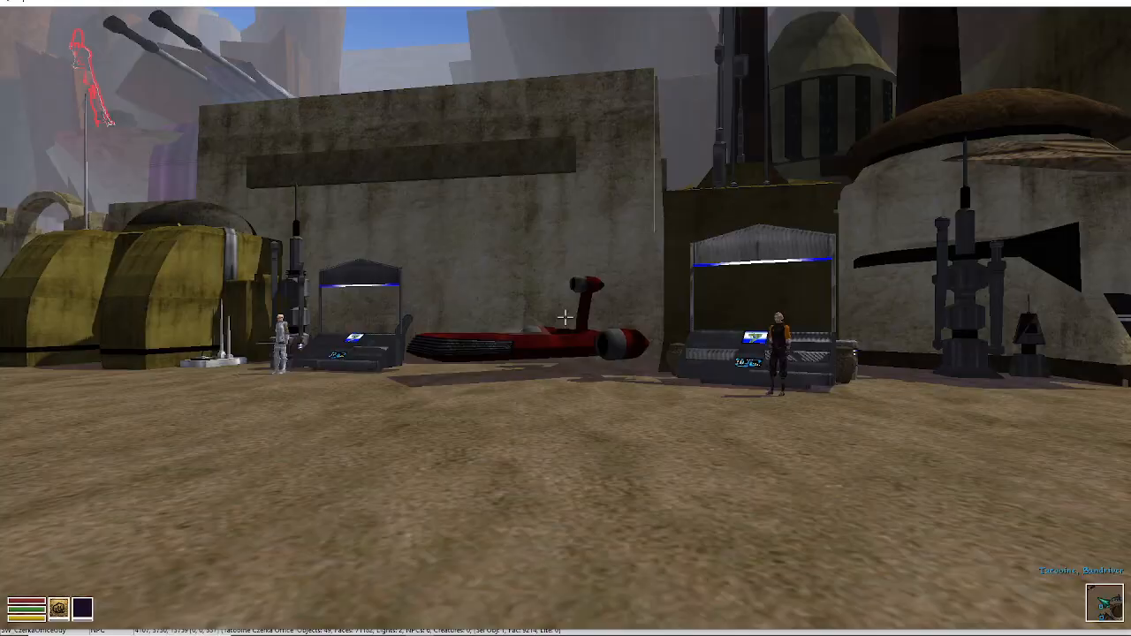
{"action": "key", "text": "w"}
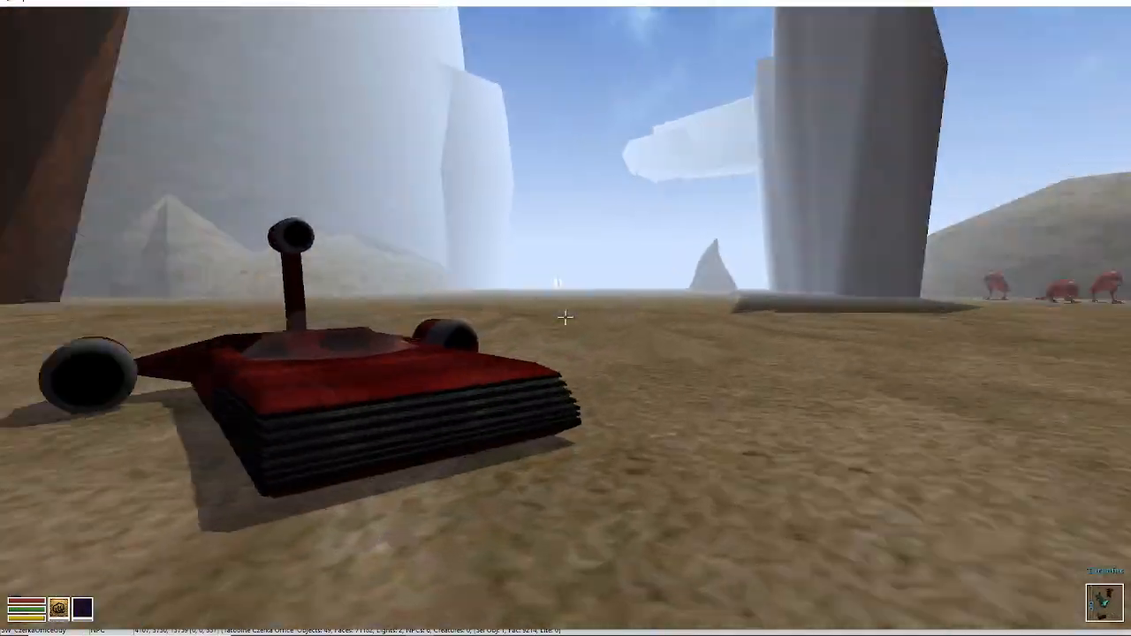
{"action": "key", "text": "w"}
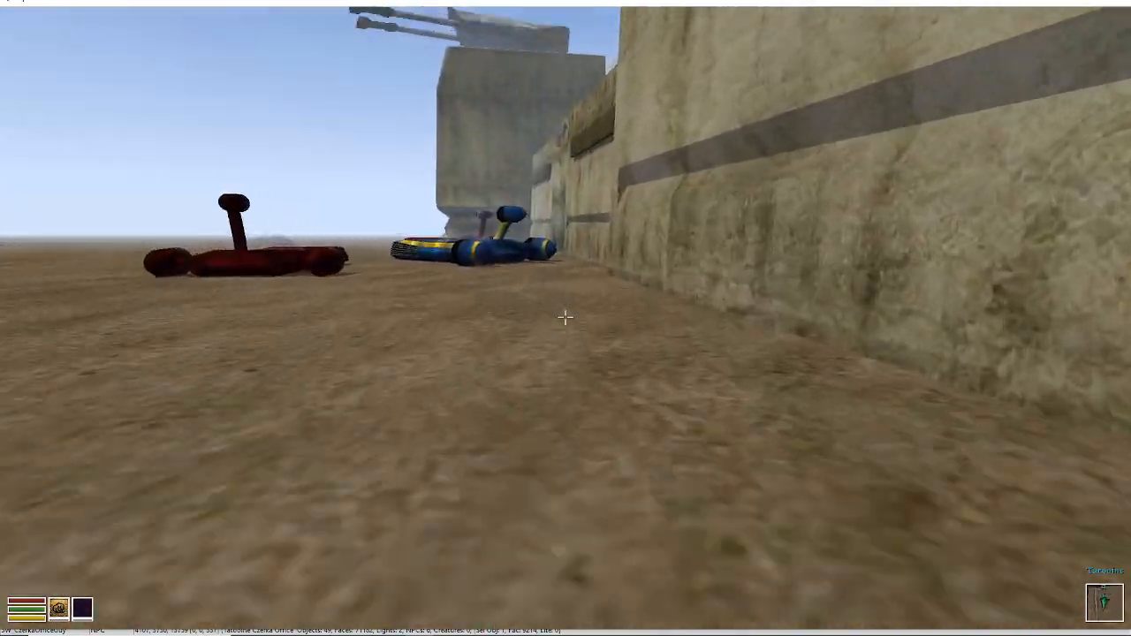
{"action": "key", "text": "w"}
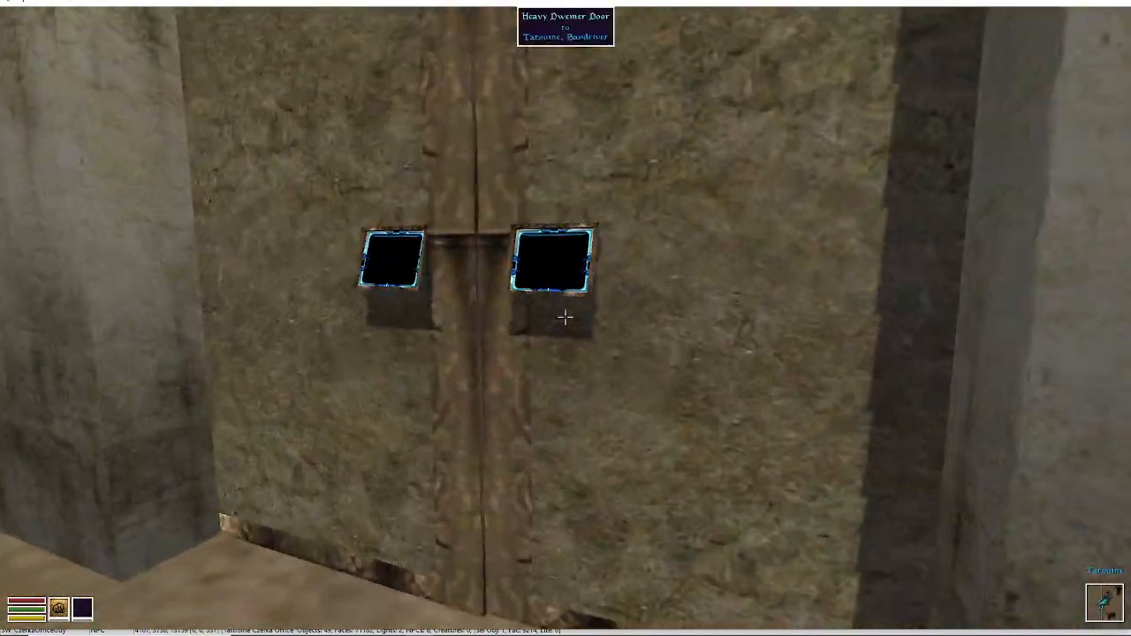
{"action": "key", "text": "space"}
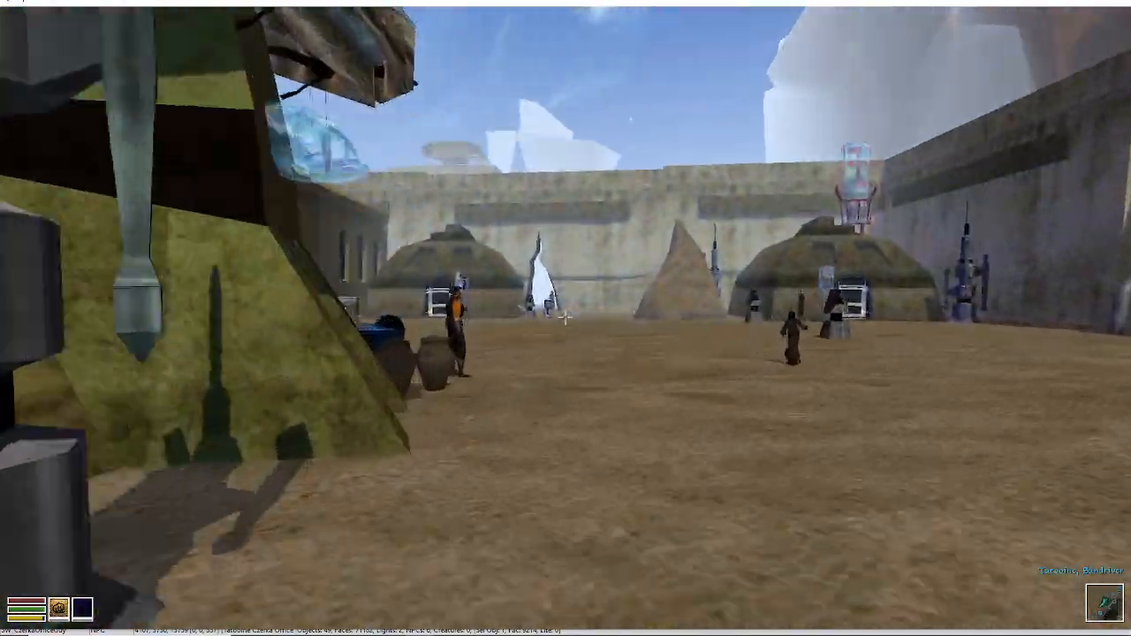
Enter the droid shop, ask its owner about the cleaning droid, decline the offer and end the conversation.
{"action": "key", "text": "w"}
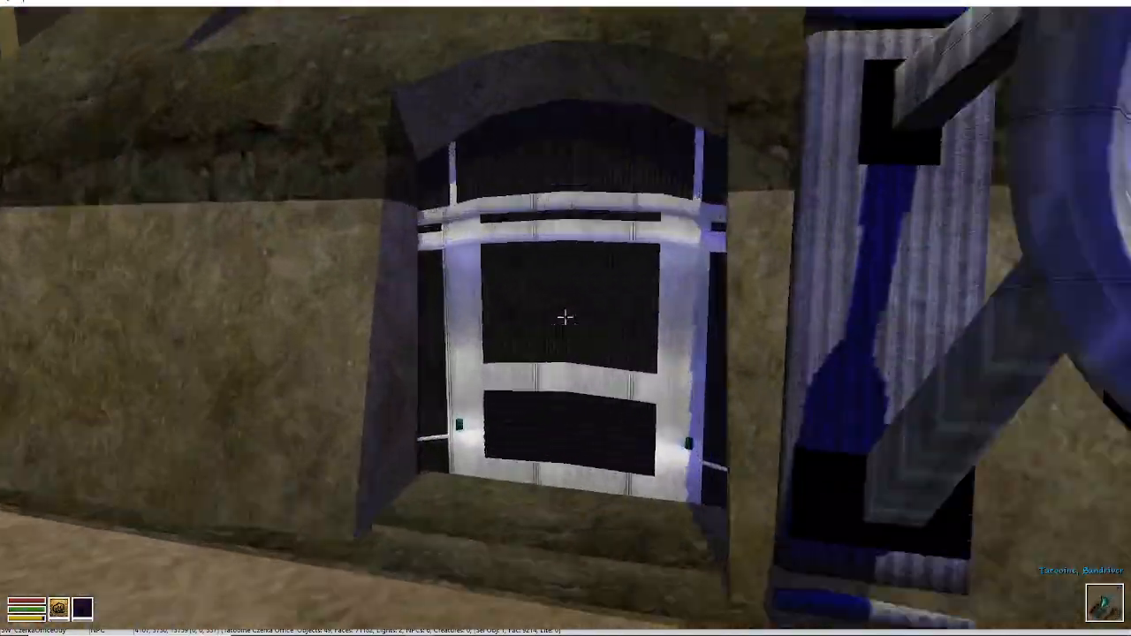
{"action": "key", "text": "space"}
{"action": "key", "text": "space"}
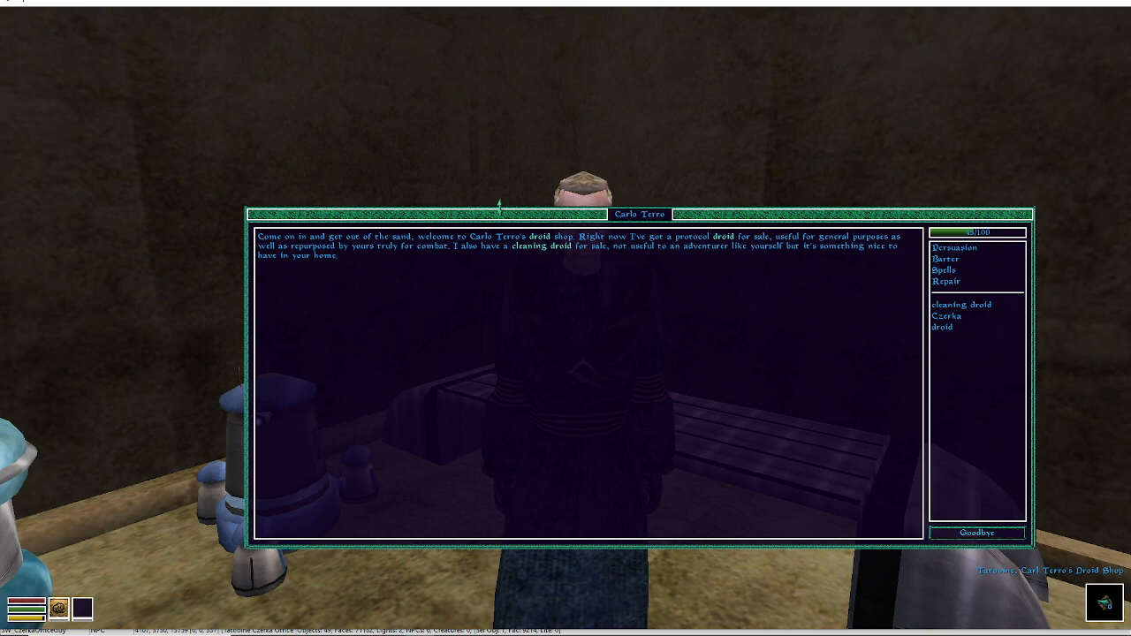
{"action": "left_click", "coordinate": [534, 248]}
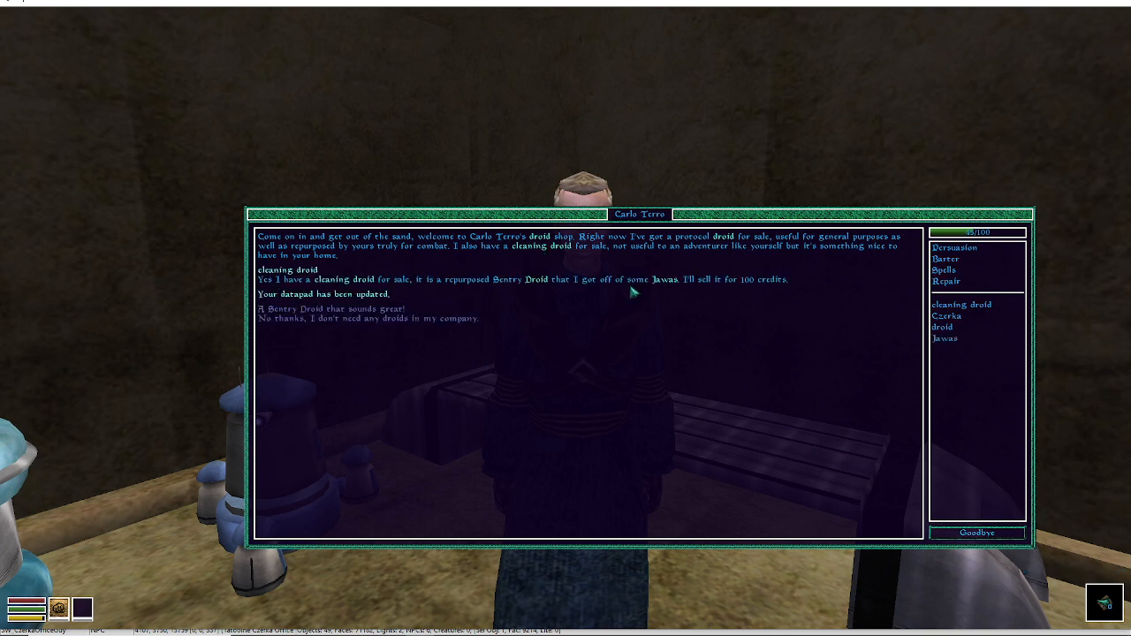
{"action": "left_click", "coordinate": [388, 319]}
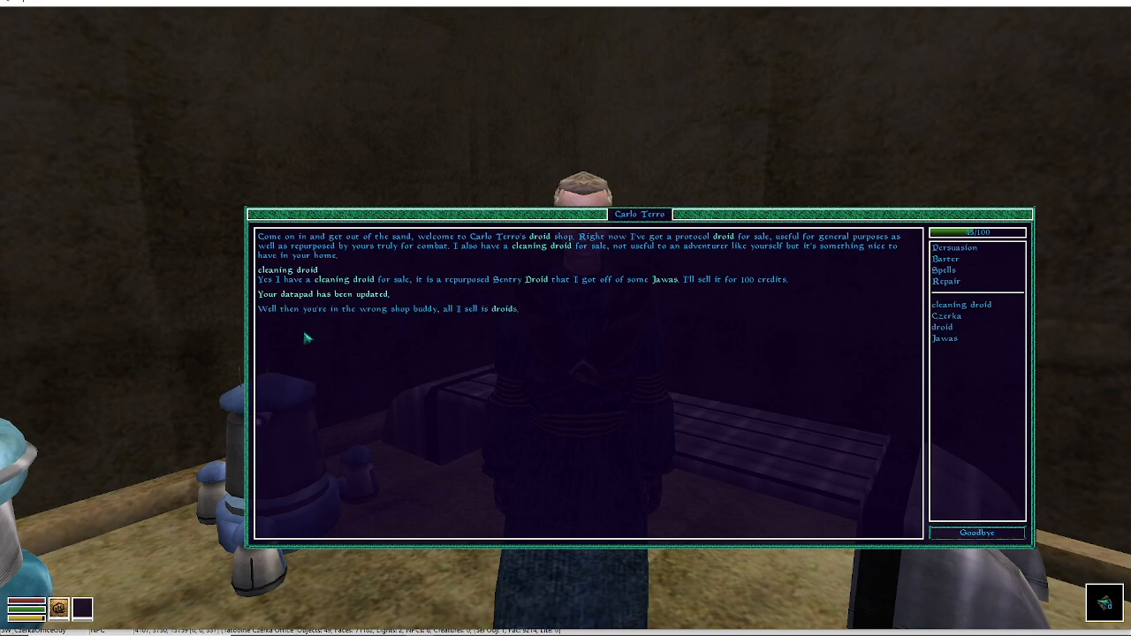
{"action": "key", "text": "Escape"}
Take the 4900 credits out of the character's inventory.
{"action": "right_click", "coordinate": [304, 338]}
{"action": "left_click", "coordinate": [302, 445]}
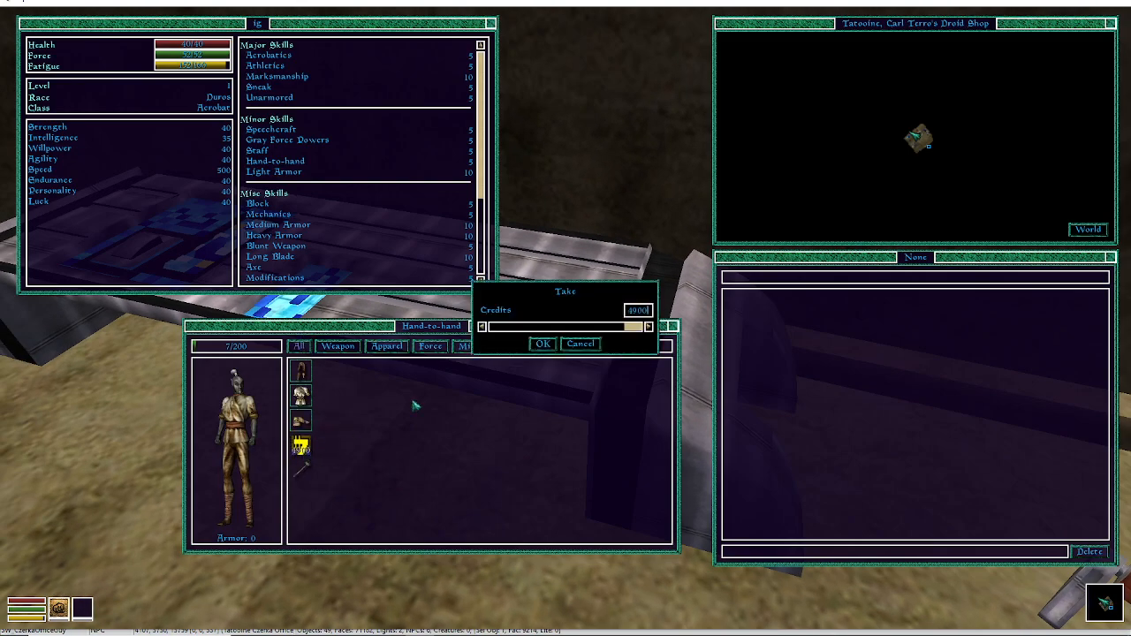
{"action": "left_click", "coordinate": [542, 344]}
{"action": "right_click", "coordinate": [559, 351]}
Ask the shop owner about the cleaning droid again, try to buy the Sentry Droid without credits, and end the conversation.
{"action": "key", "text": "space"}
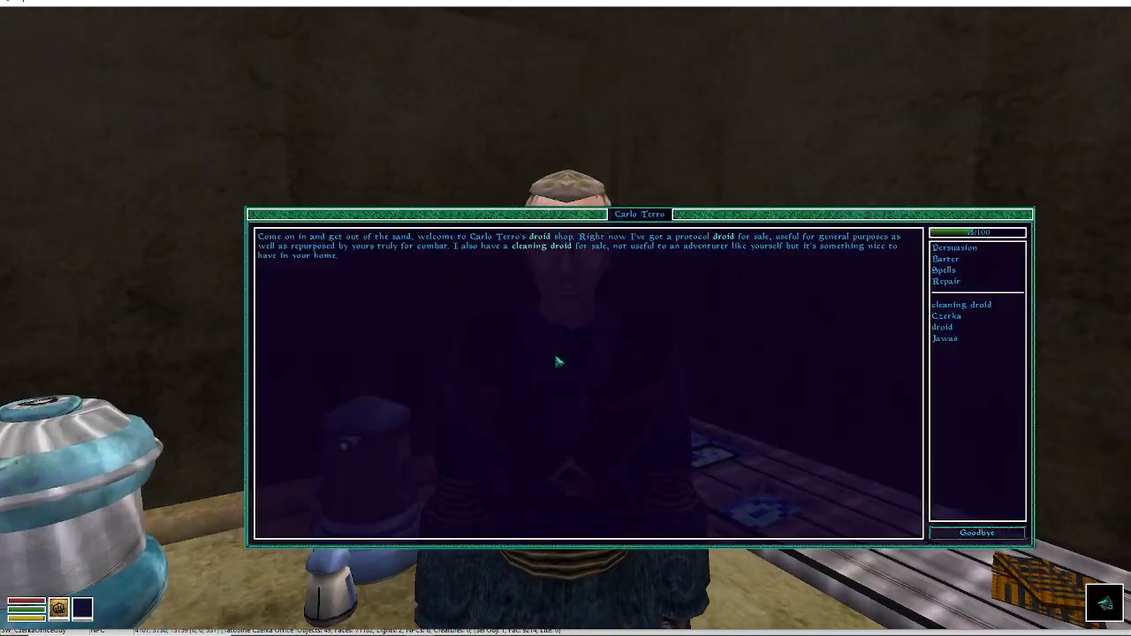
{"action": "left_click", "coordinate": [555, 247]}
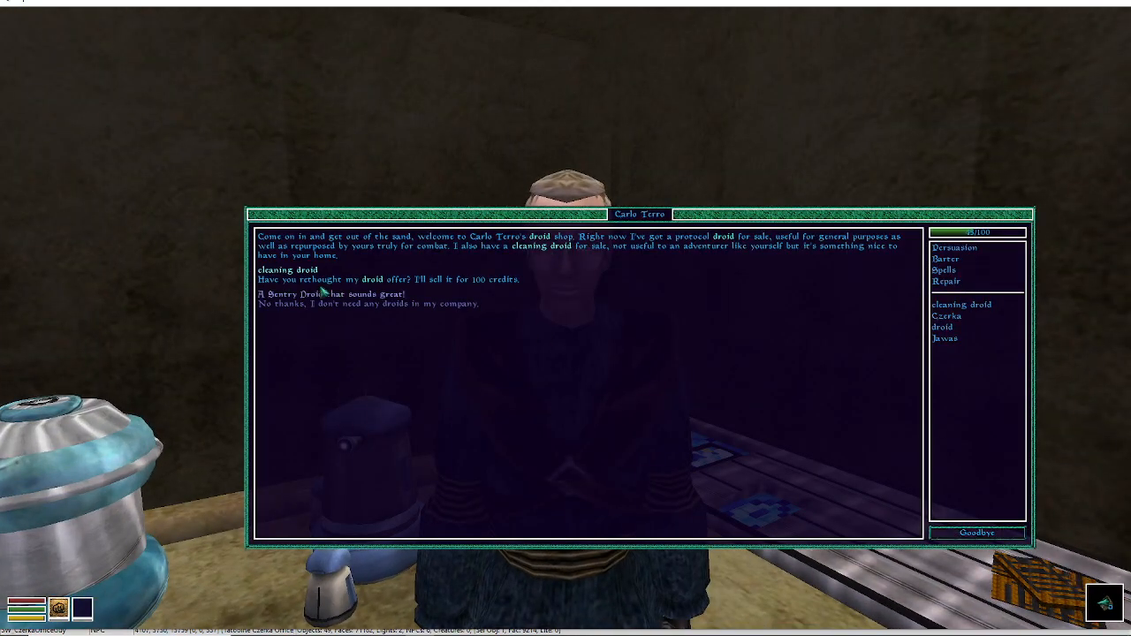
{"action": "left_click", "coordinate": [393, 297]}
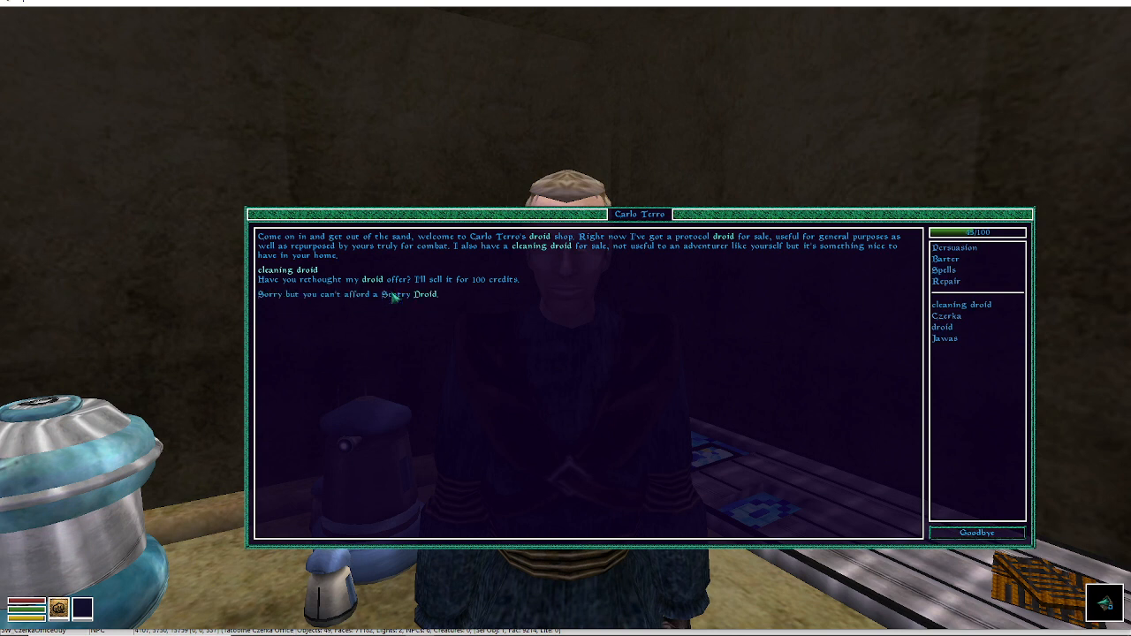
{"action": "key", "text": "Escape"}
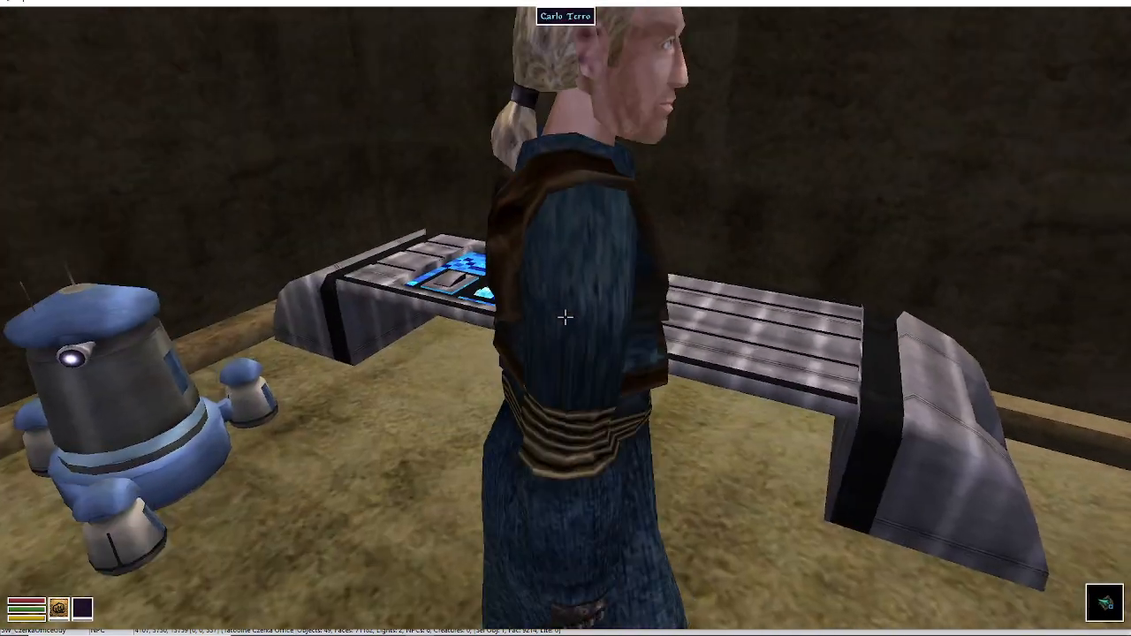
Buy the Sentry Droid from the shop owner for 100 credits and check the quest entries in the datapad.
{"action": "key", "text": "space"}
{"action": "left_click", "coordinate": [548, 248]}
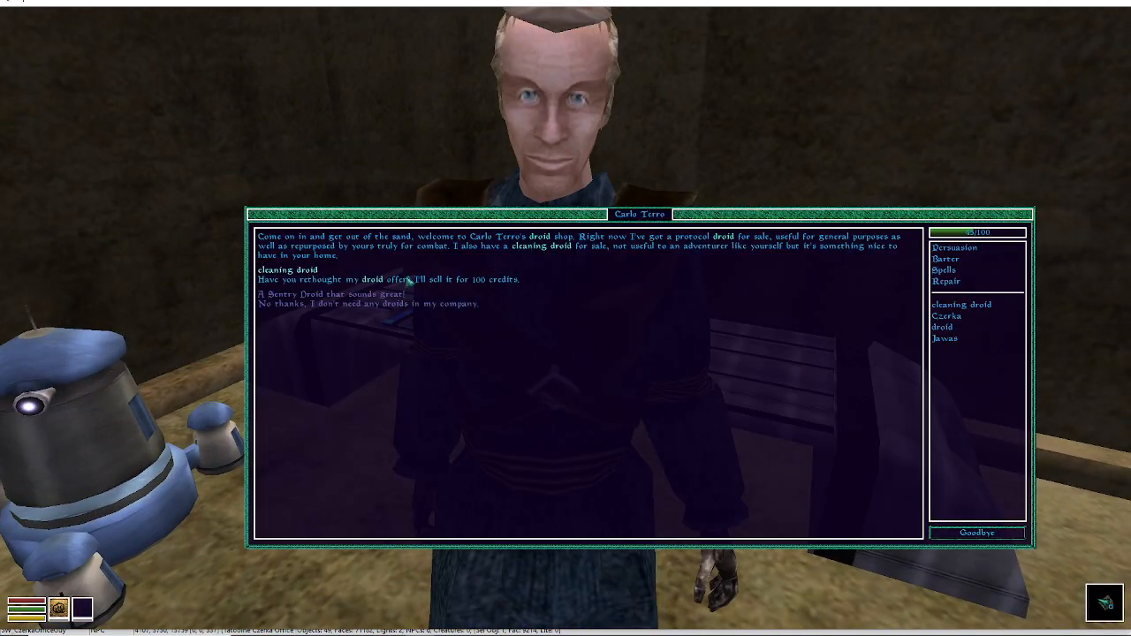
{"action": "left_click", "coordinate": [339, 296]}
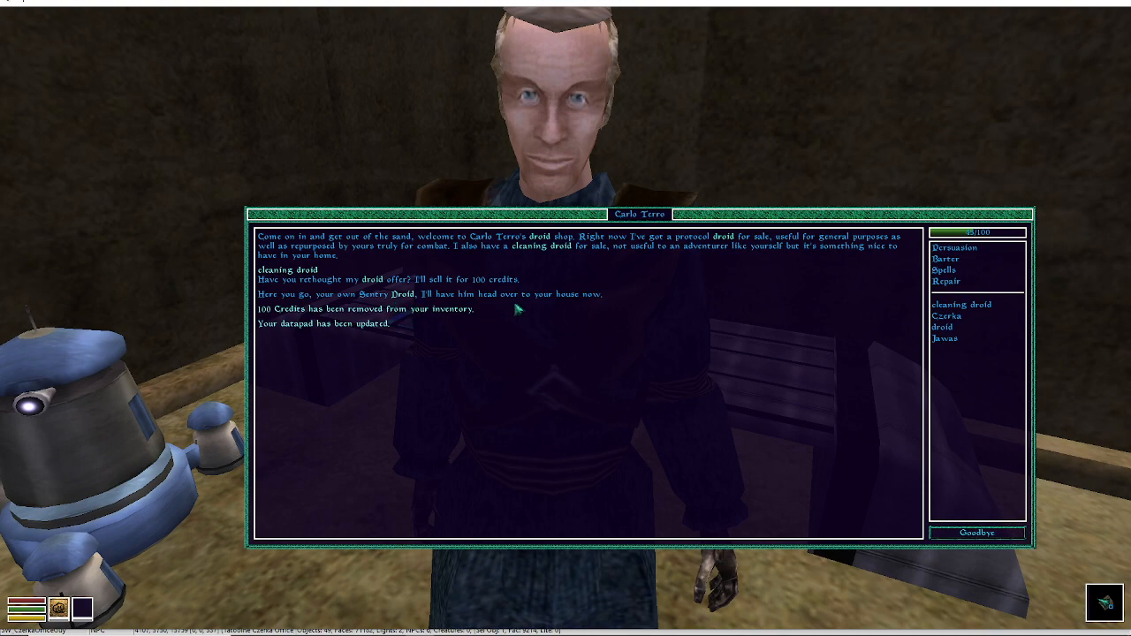
{"action": "key", "text": "Escape"}
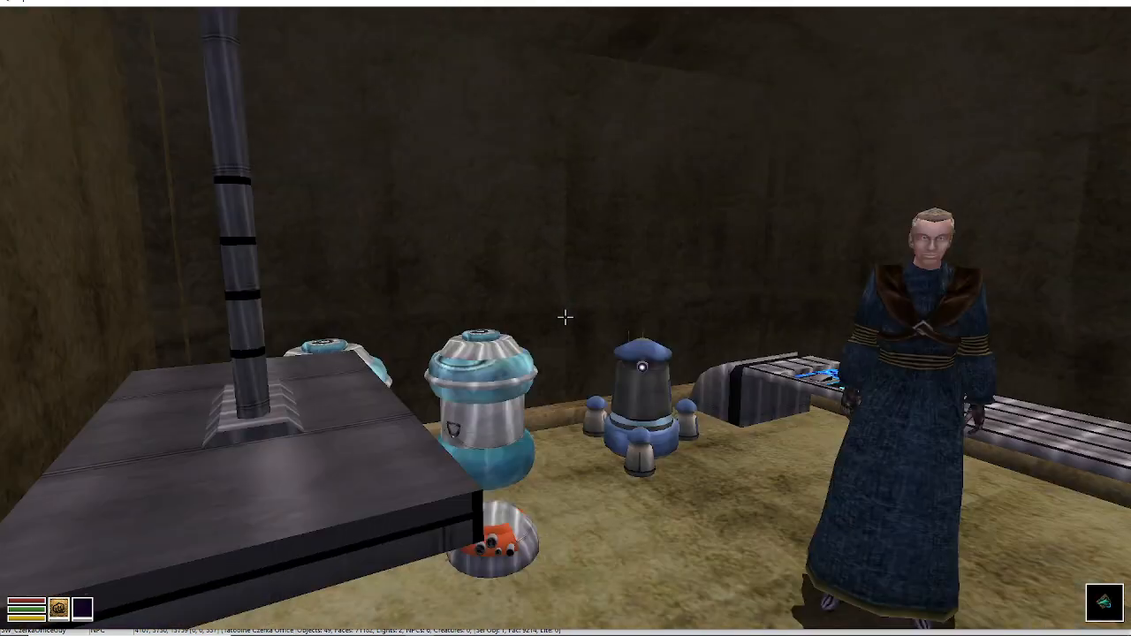
{"action": "key", "text": "j"}
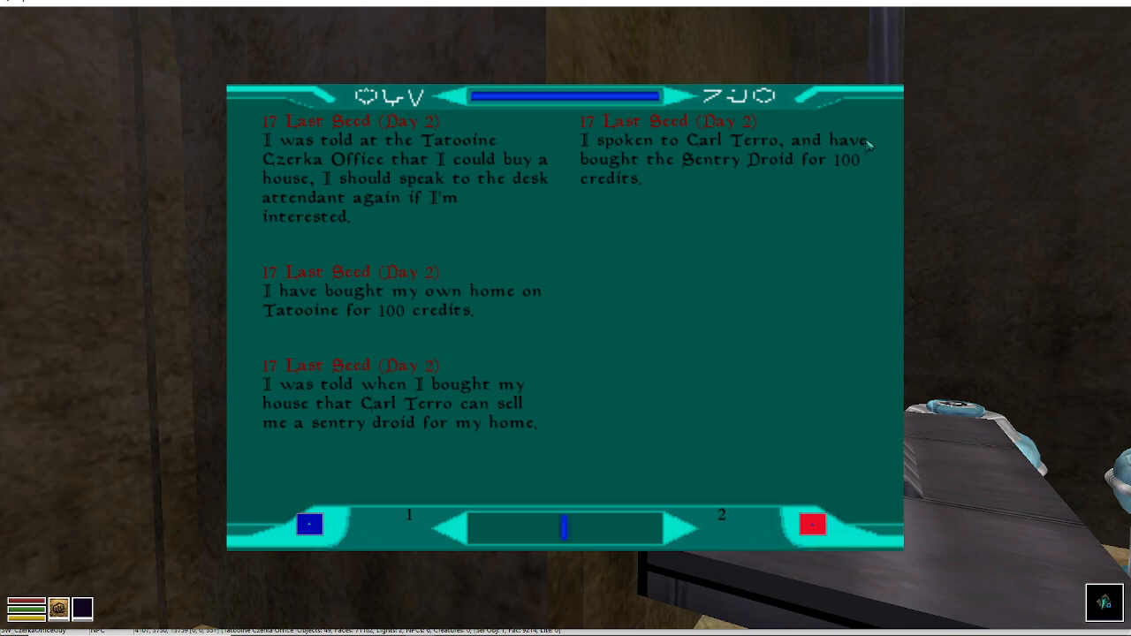
{"action": "key", "text": "j"}
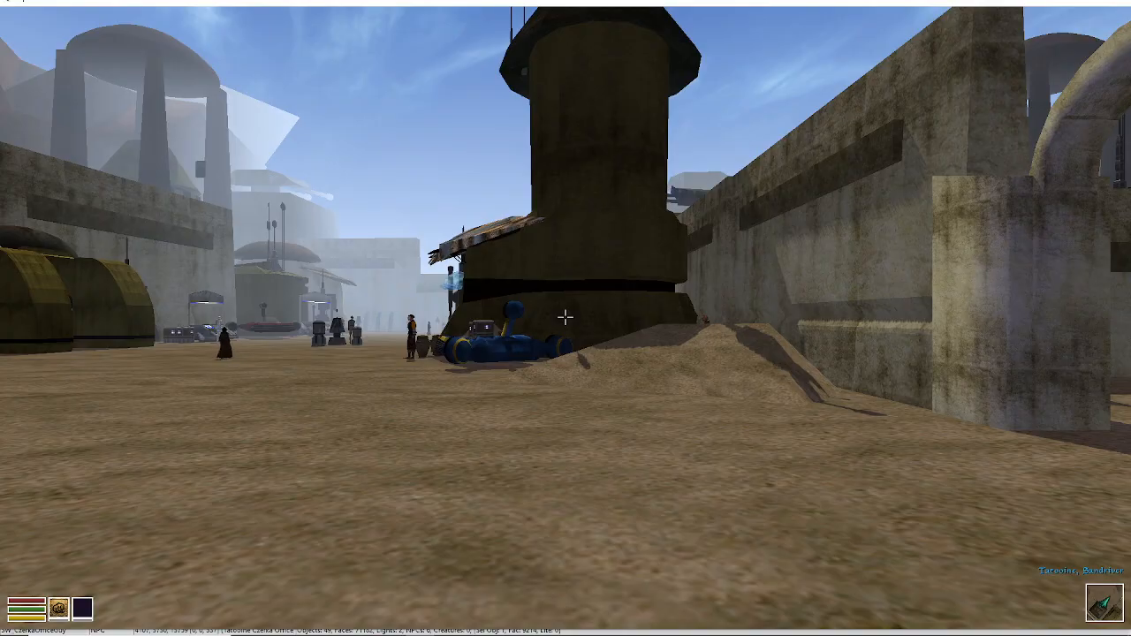
Leave Sandriver through the gate and enter the purchased house outside the walls.
{"action": "key", "text": "w"}
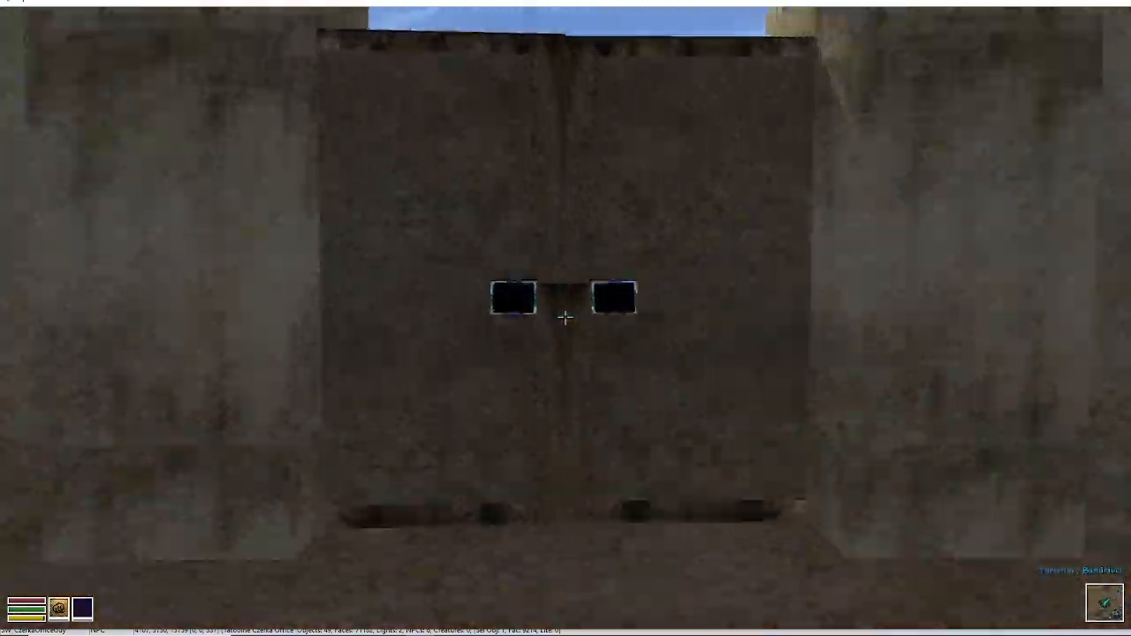
{"action": "key", "text": "space"}
{"action": "key", "text": "w"}
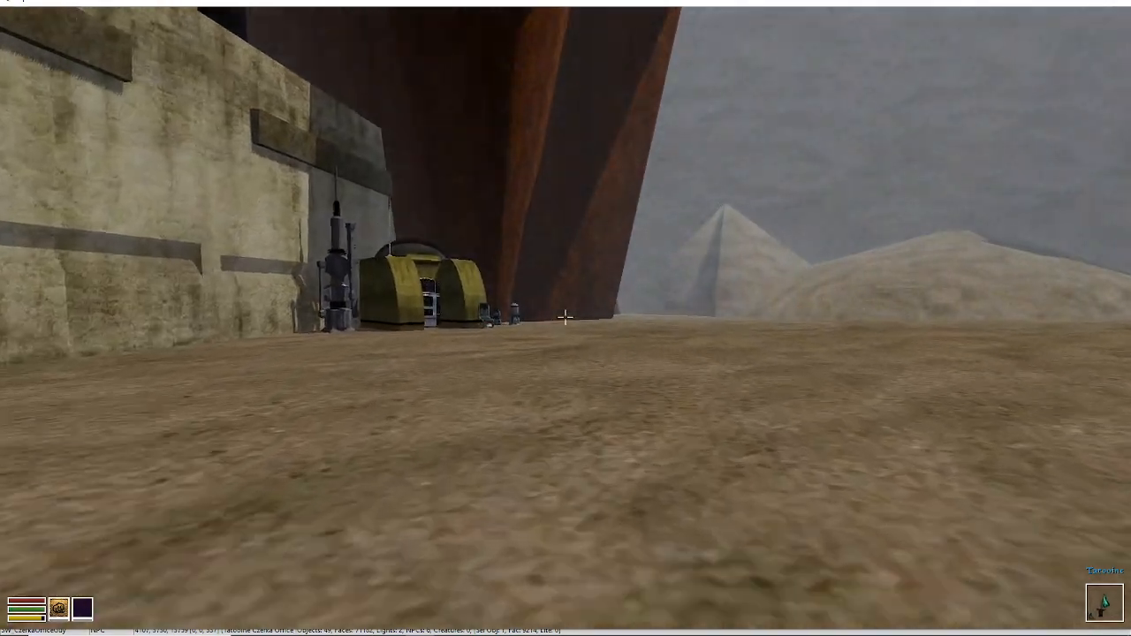
{"action": "key", "text": "w"}
{"action": "key", "text": "space"}
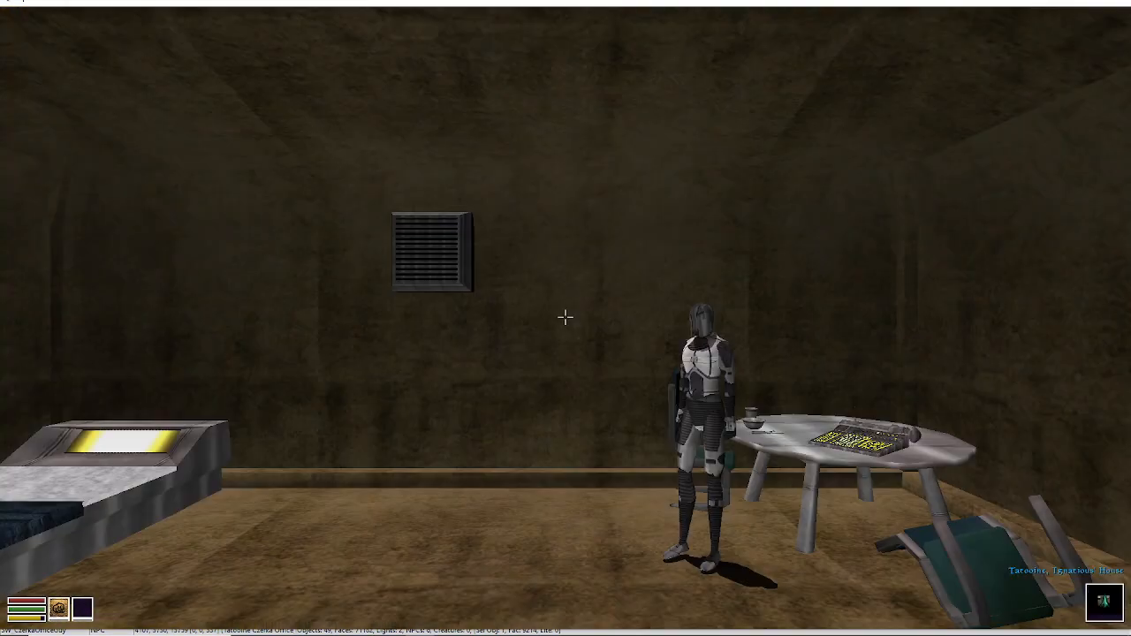
Talk to the Sentry Droid in the house to check its greeting, and end the conversation.
{"action": "key", "text": "w"}
{"action": "key", "text": "space"}
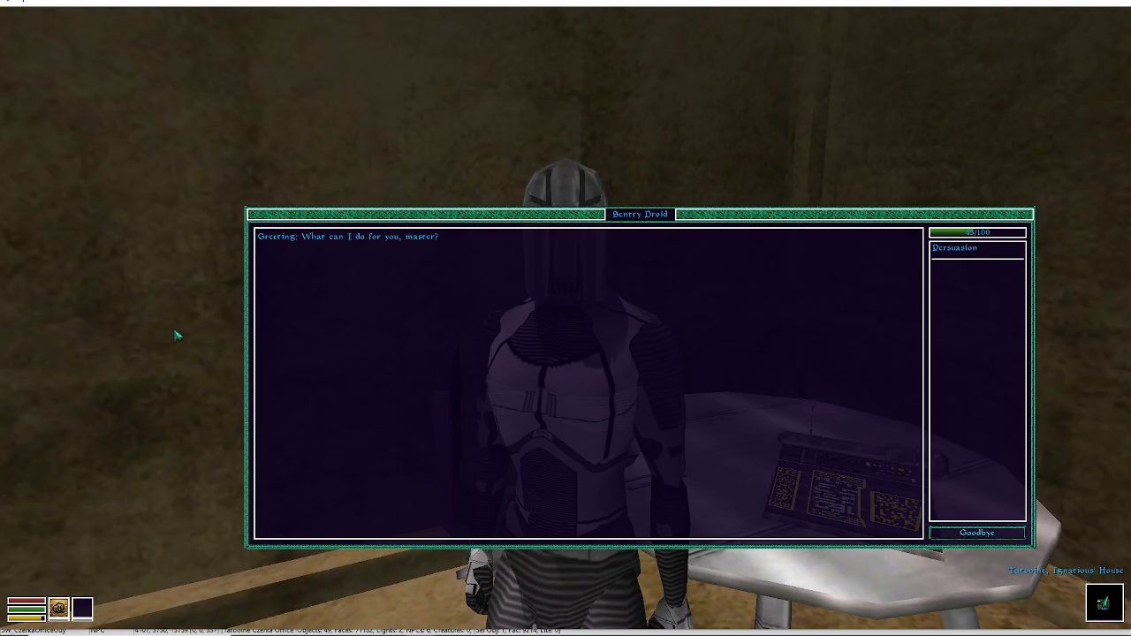
{"action": "key", "text": "Escape"}
Examine the Sentry Droid and the furnished interior of the house from several viewpoints.
{"action": "key", "text": "s"}
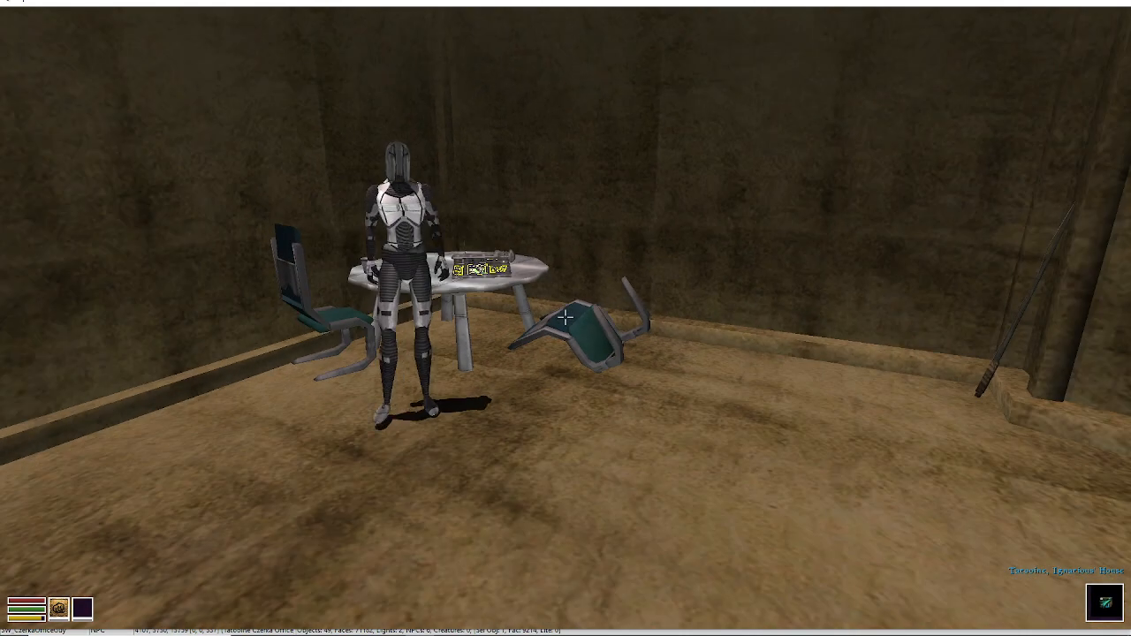
{"action": "key", "text": "w"}
{"action": "key", "text": "a"}
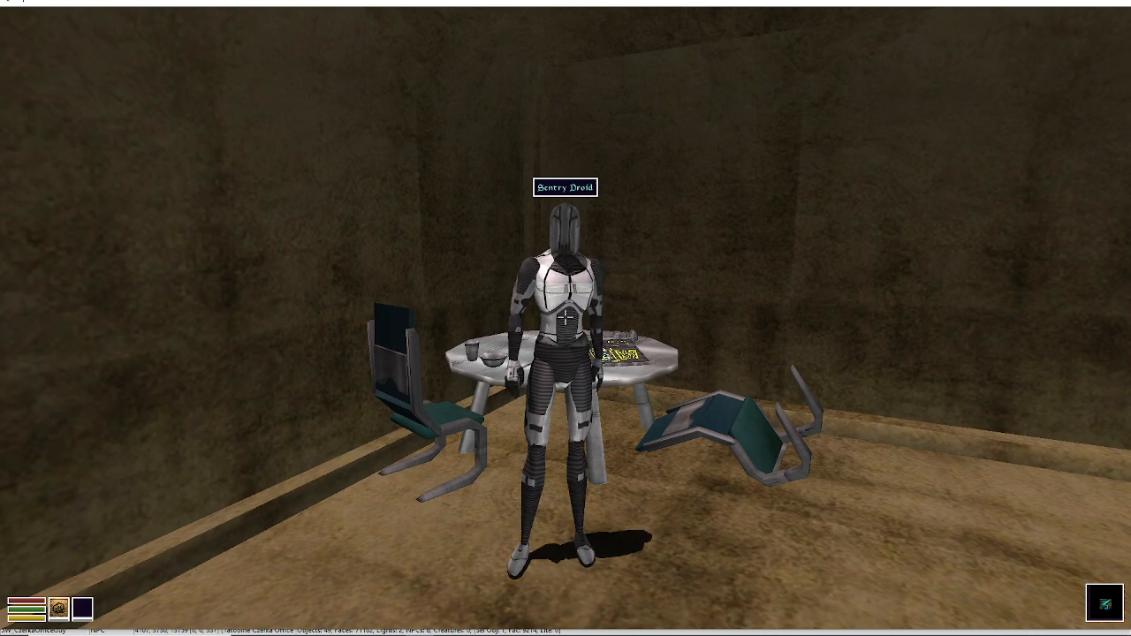
{"action": "key", "text": "s"}
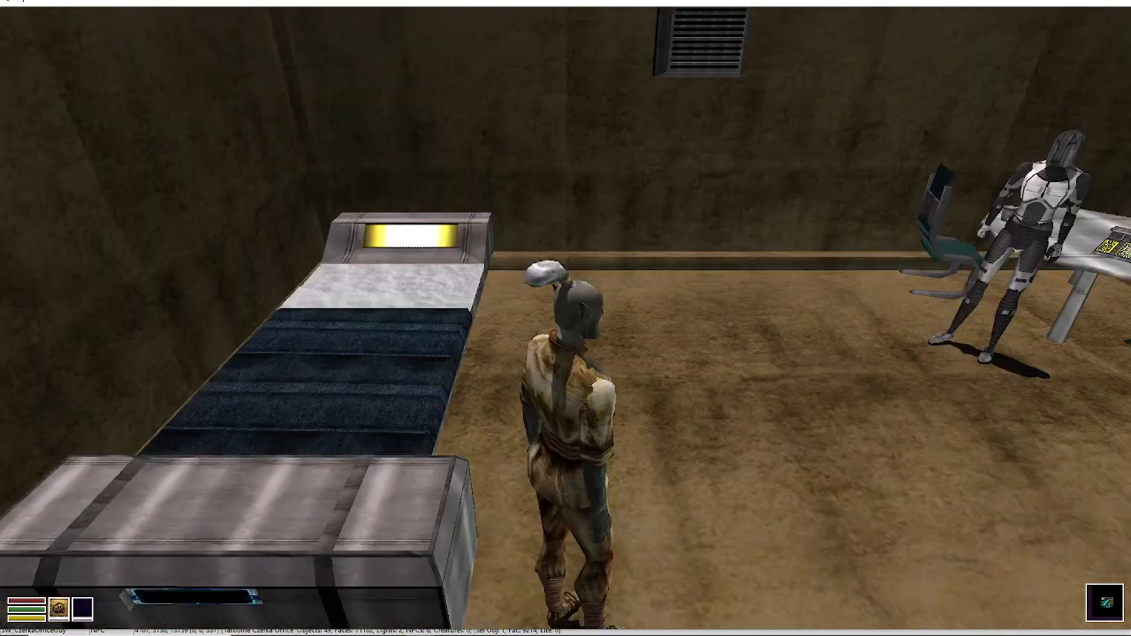
{"action": "key", "text": "Up"}
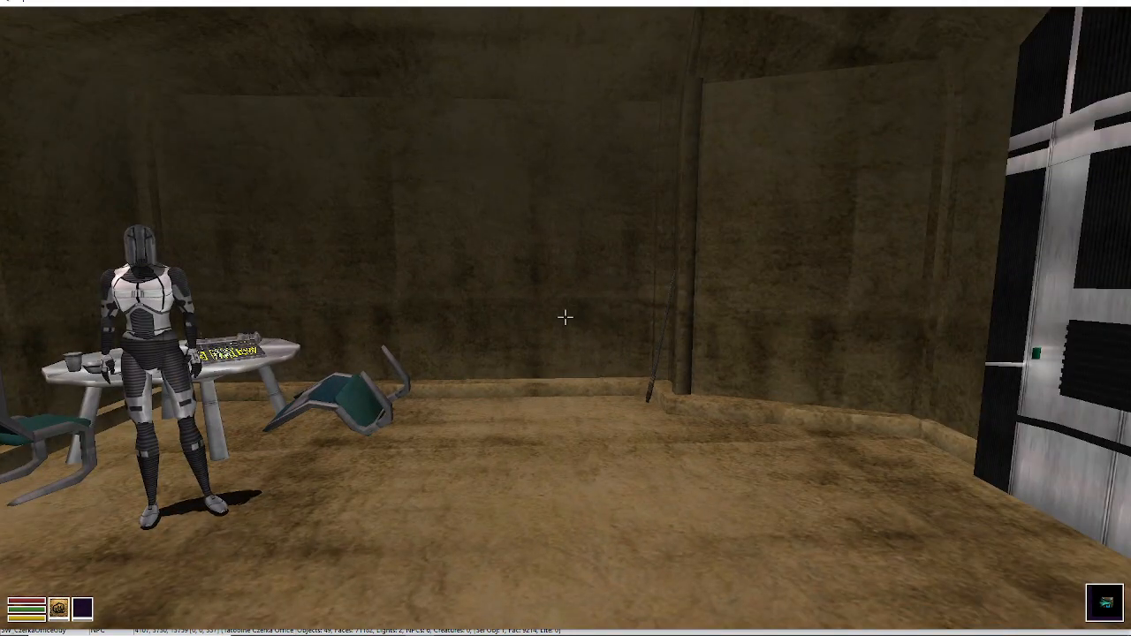
Leave the house and return to Sandriver through the town gate.
{"action": "key", "text": "w"}
{"action": "key", "text": "space"}
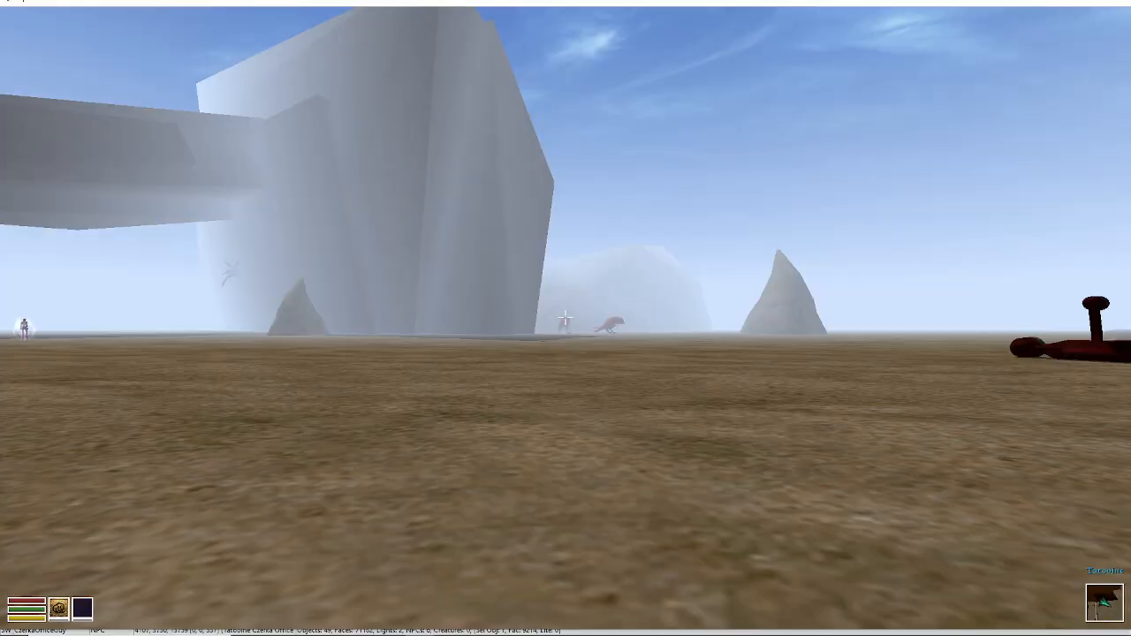
{"action": "key", "text": "w"}
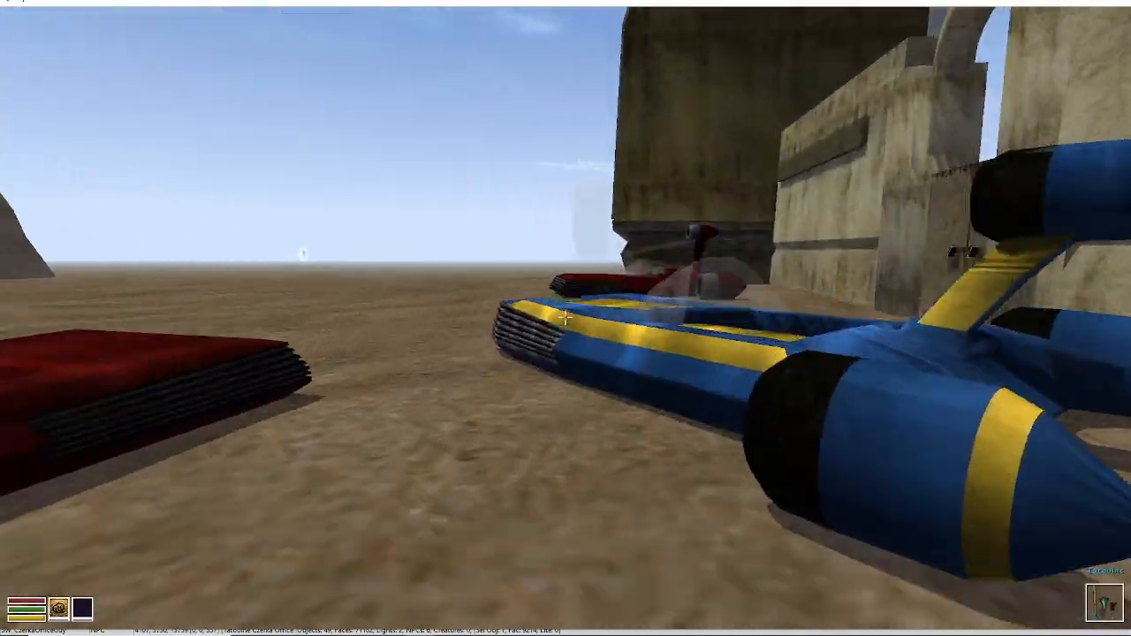
{"action": "key", "text": "w"}
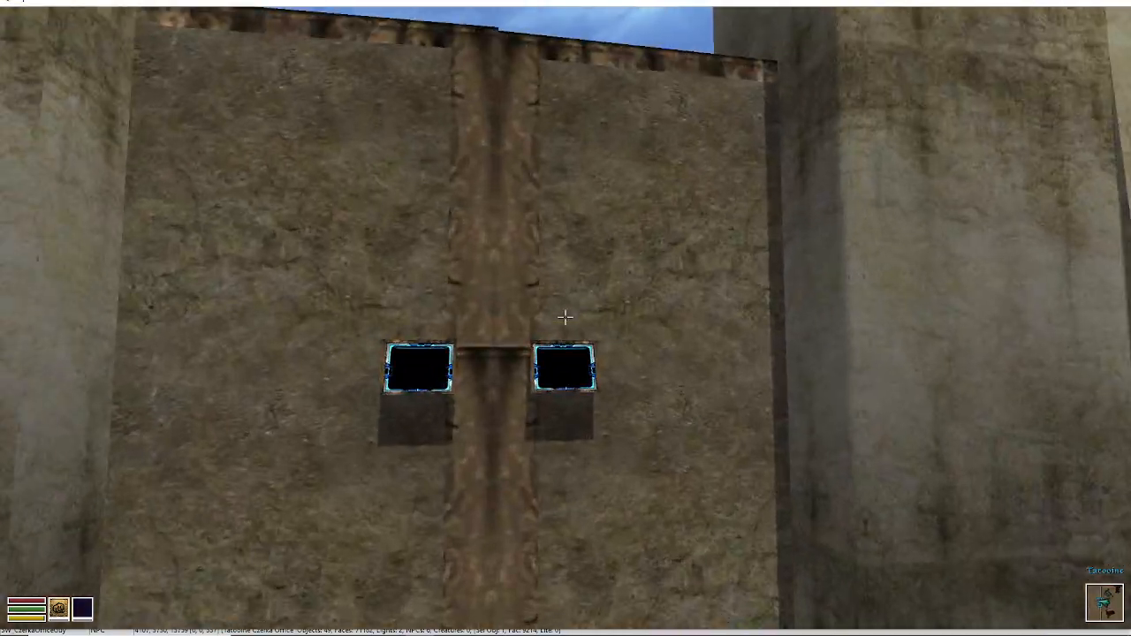
{"action": "key", "text": "space"}
Walk around Sandriver and examine its huts, street fixtures and shop buildings.
{"action": "key", "text": "w"}
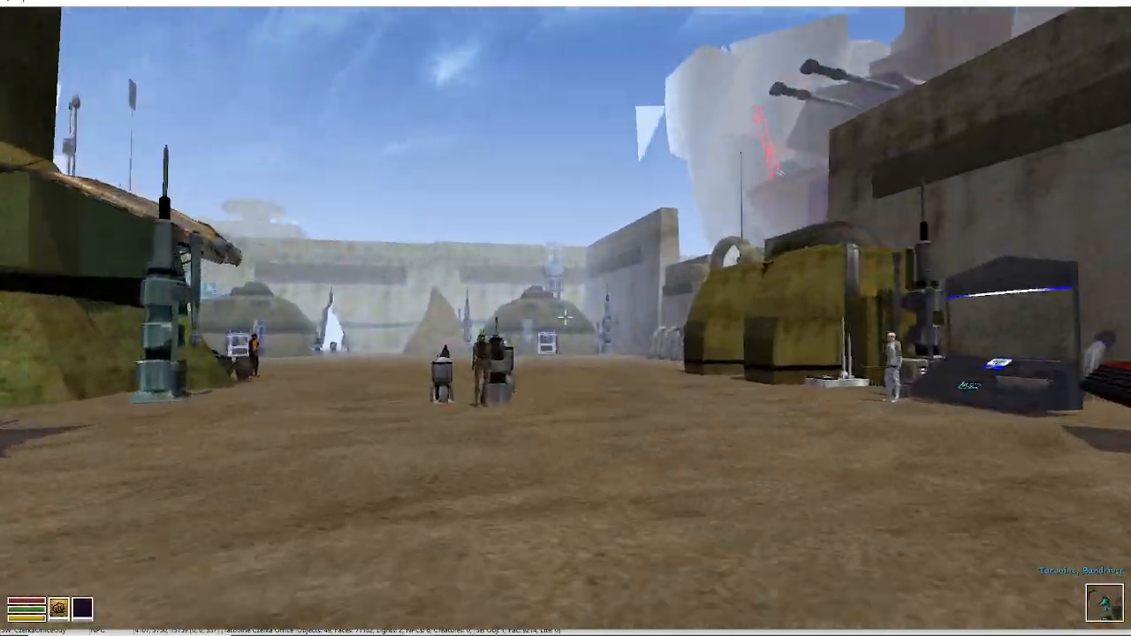
{"action": "key", "text": "w"}
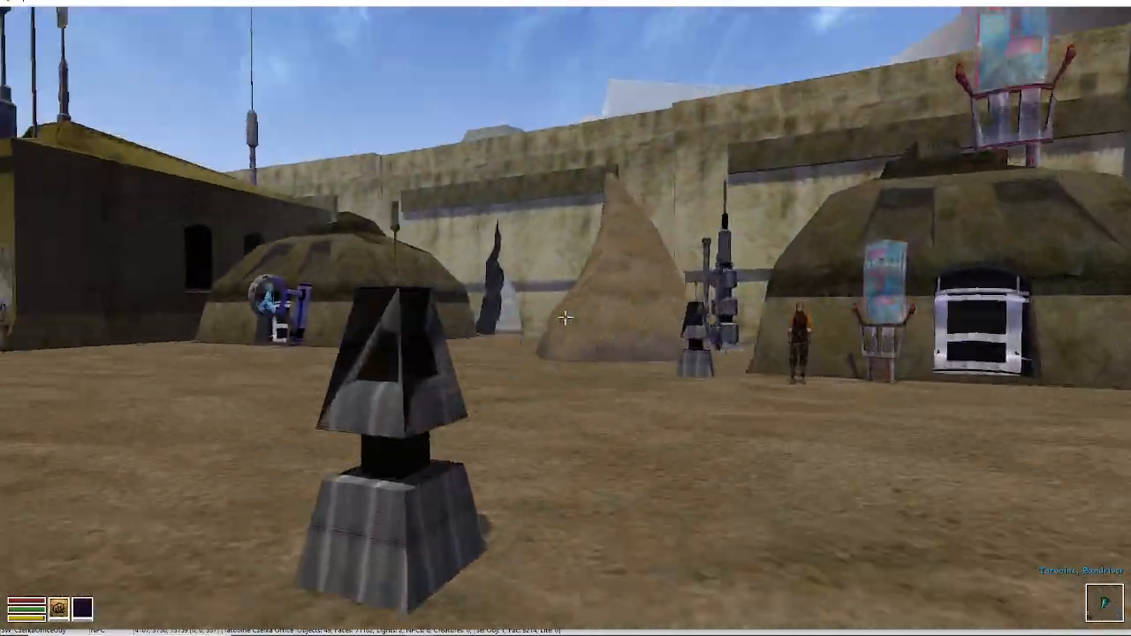
{"action": "key", "text": "w"}
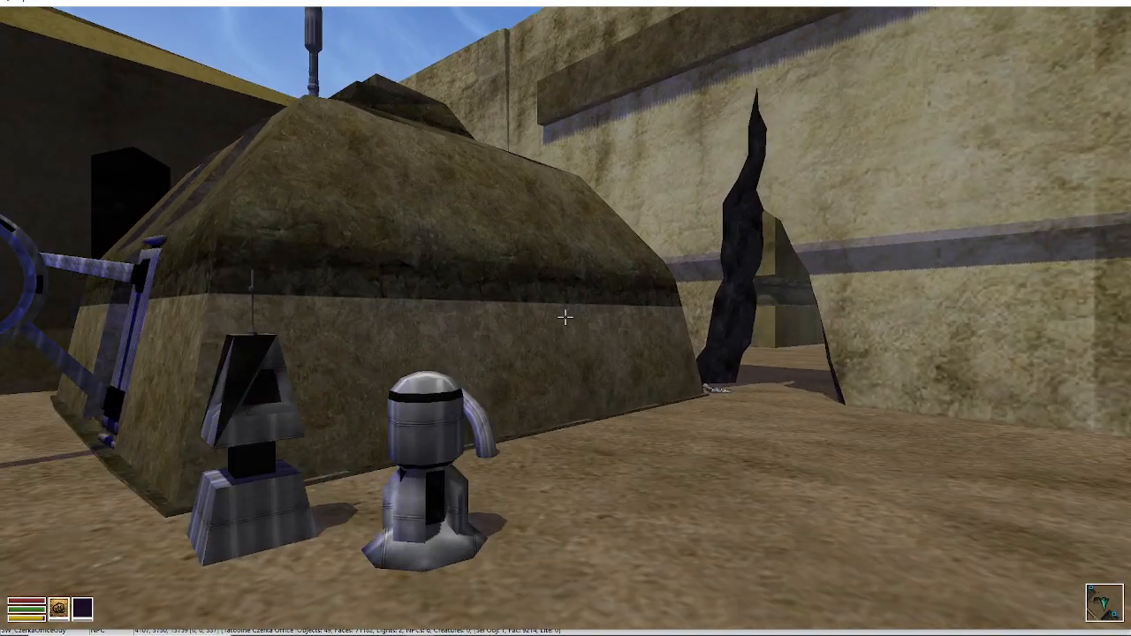
{"action": "key", "text": "w"}
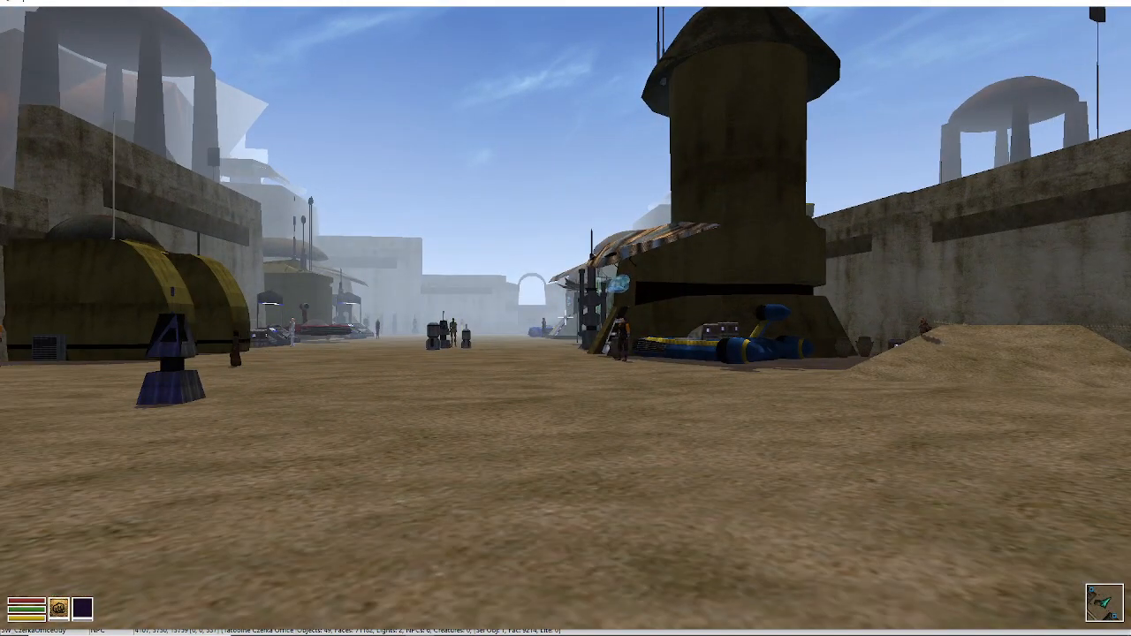
{"action": "key", "text": "w"}
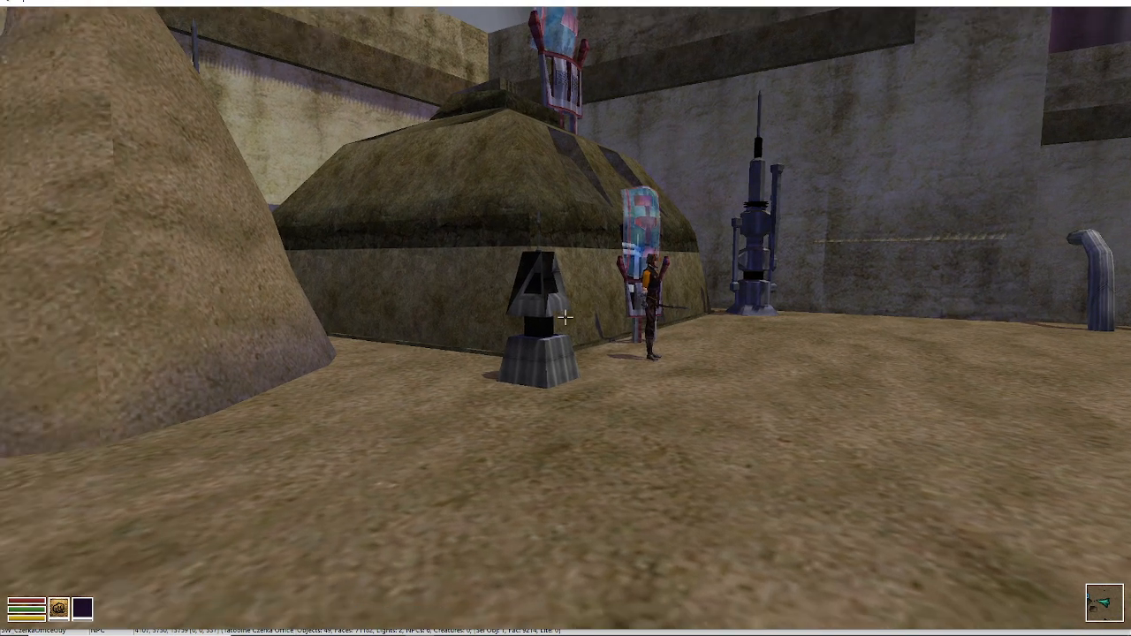
{"action": "key", "text": "s"}
{"action": "key", "text": "d"}
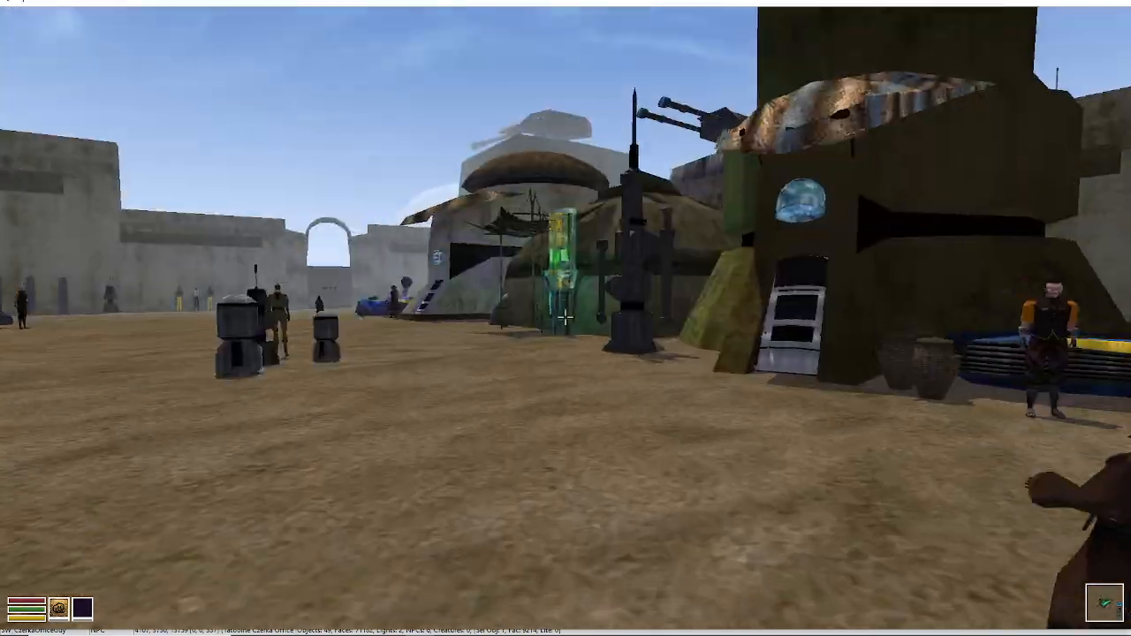
{"action": "key", "text": "w"}
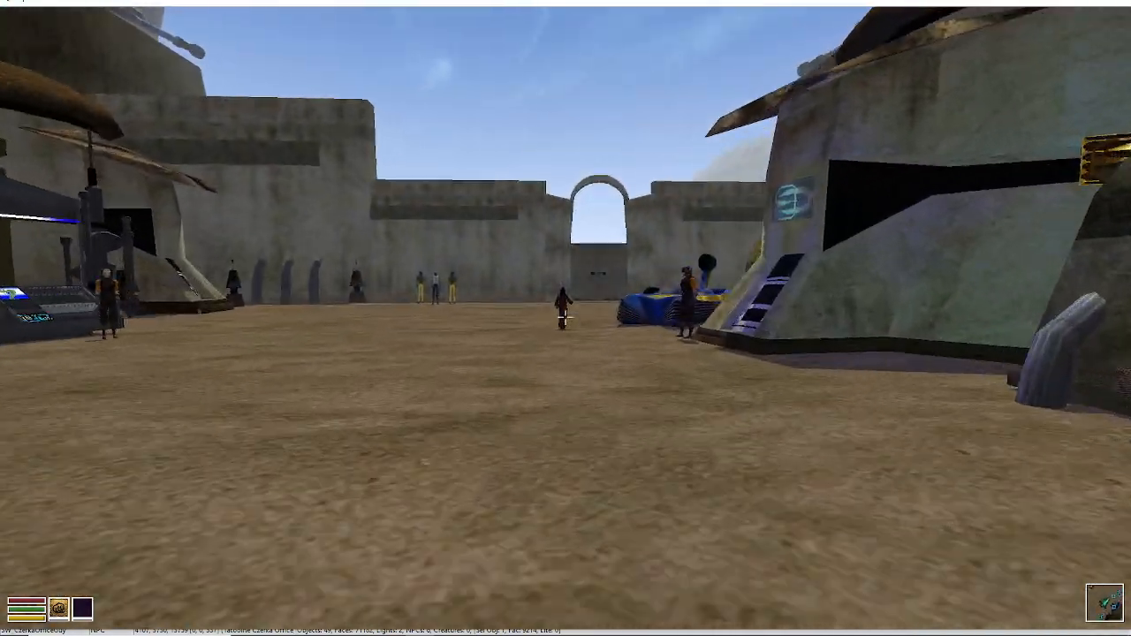